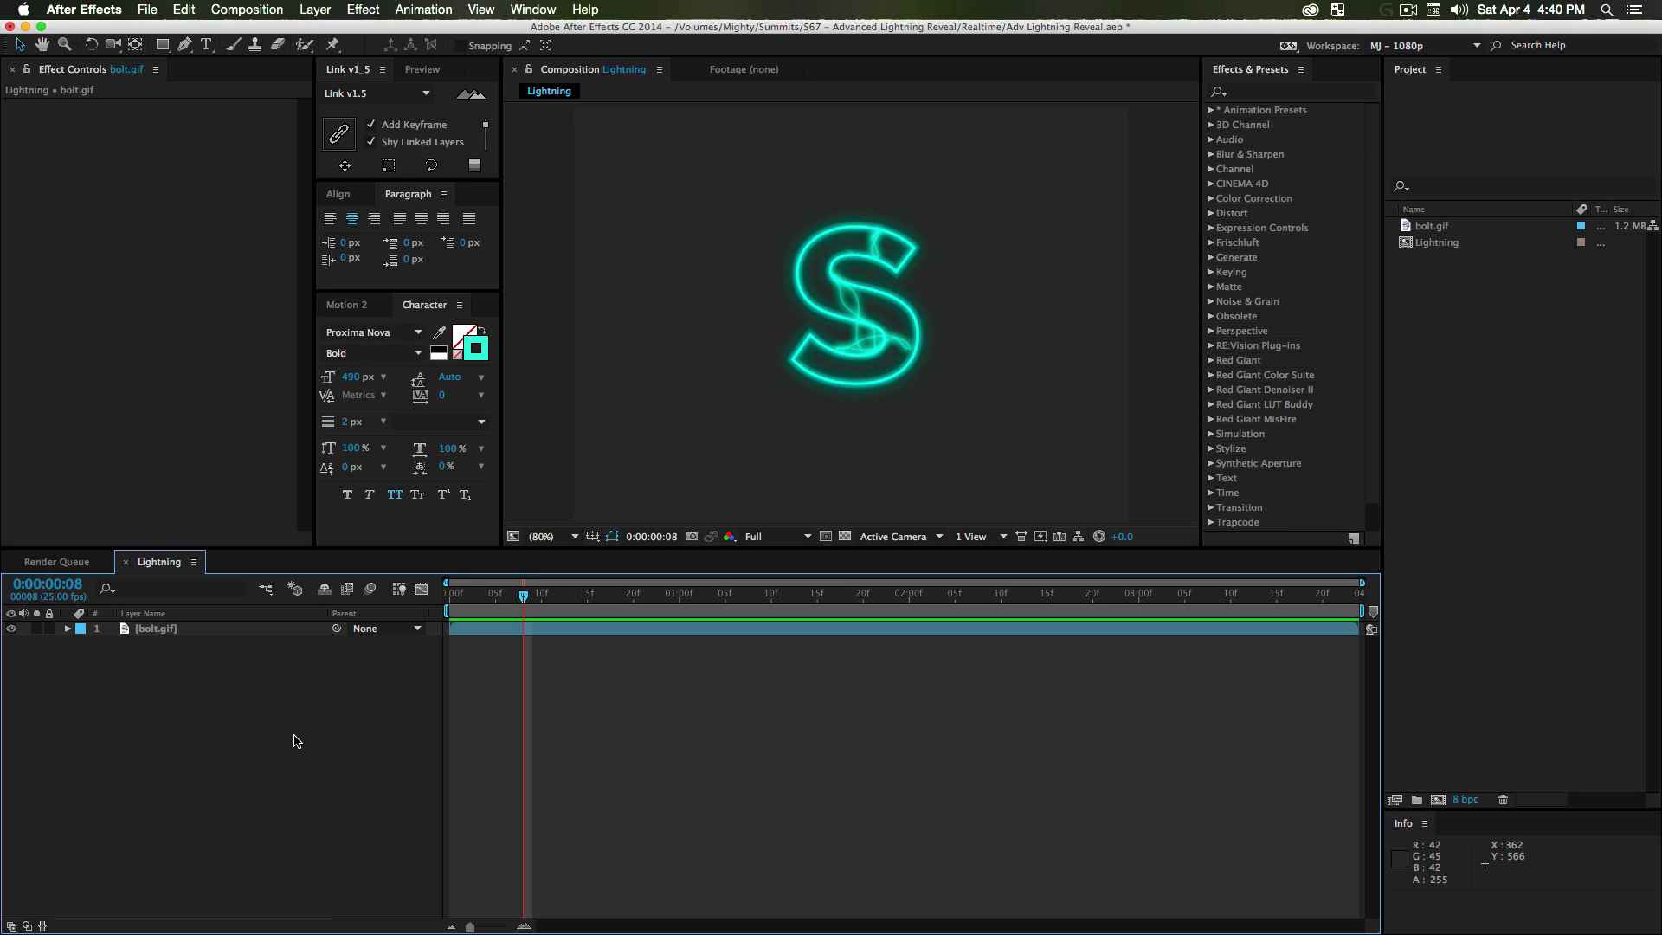
# - Preview the lightning reveal animation in the Lightning composition
pyautogui.press('KP_0')
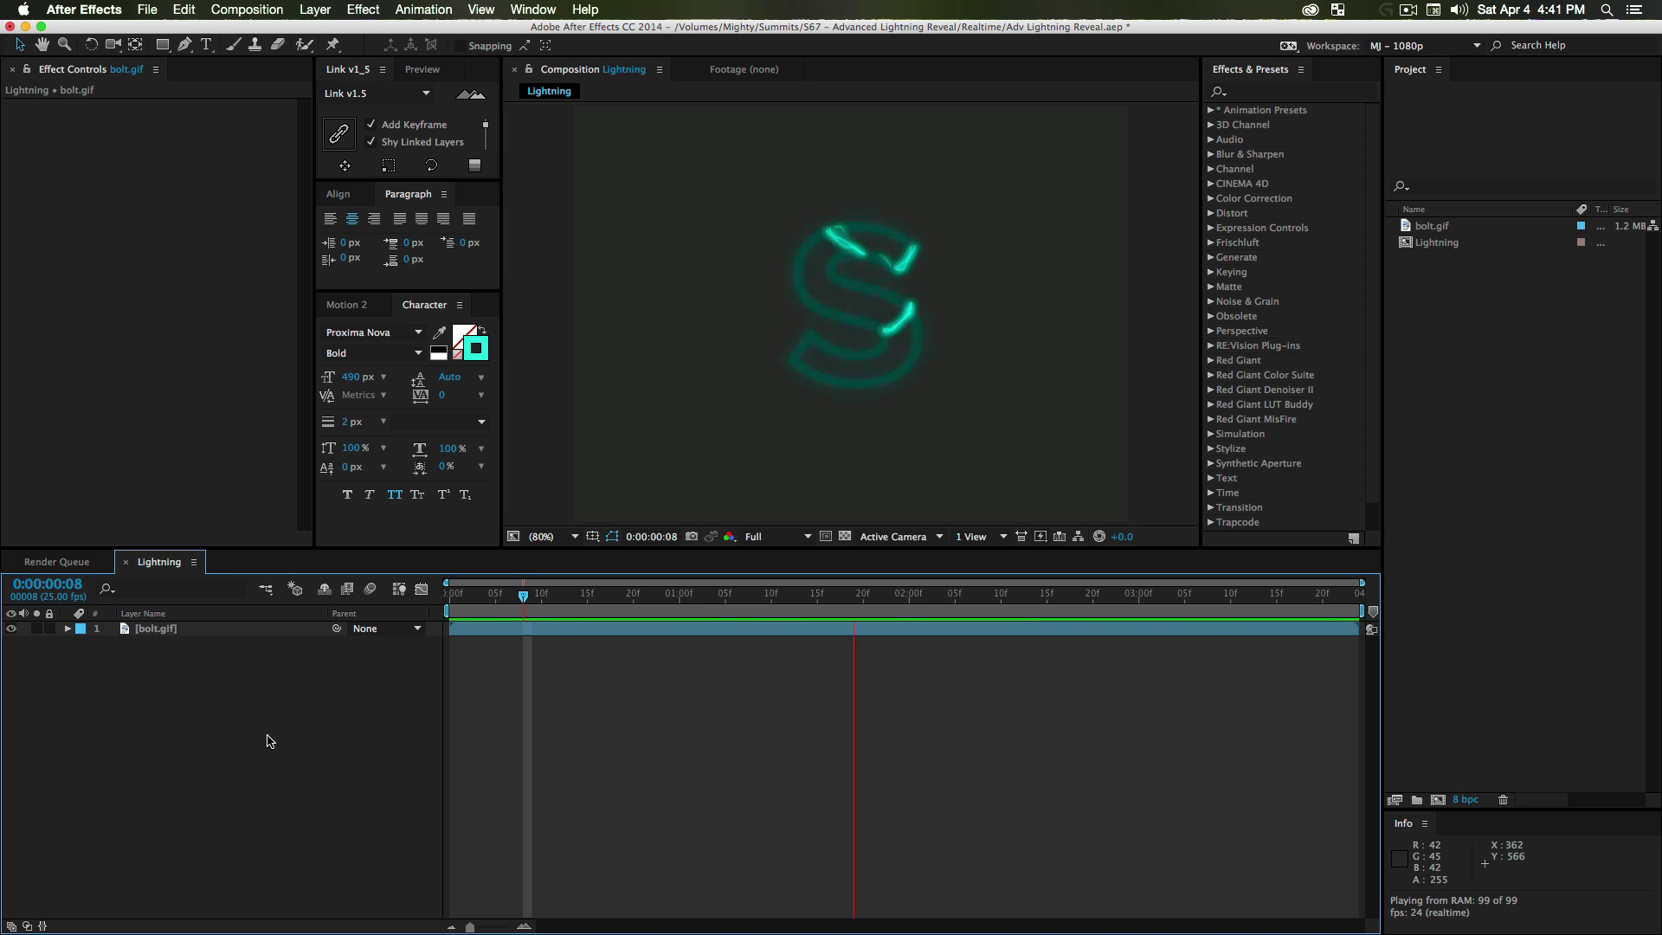
pyautogui.press('space')
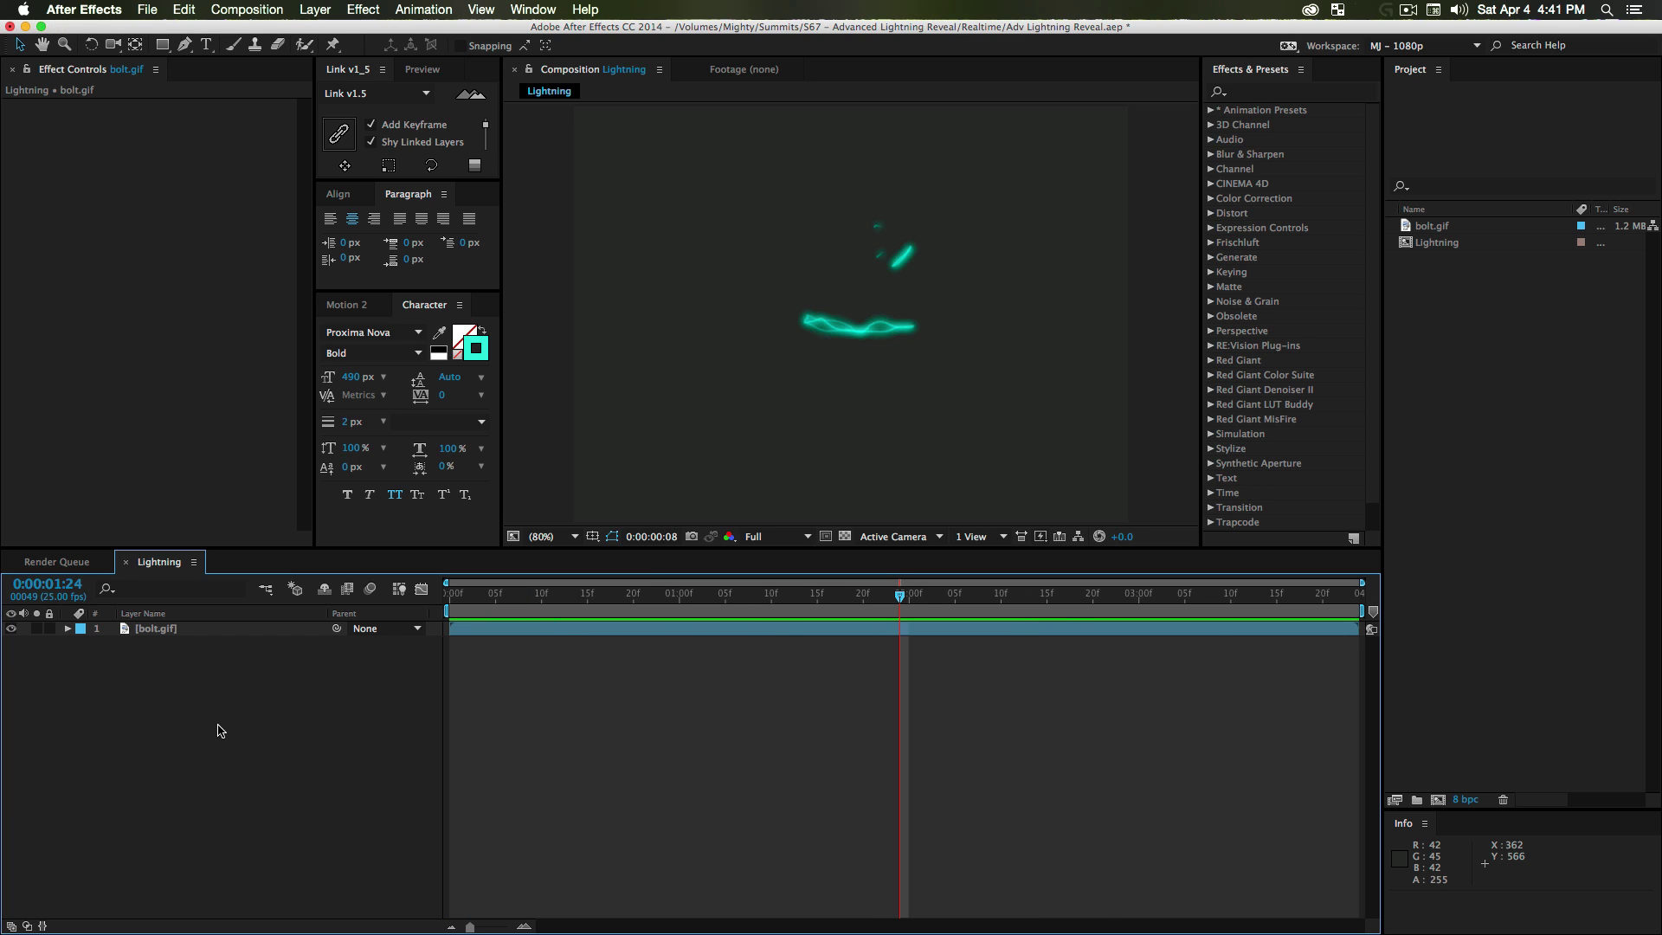
# - Create a 10-second 1920 × 1080 composition at 30 fps with the dark background color 2A2D2A
pyautogui.press('super+n')
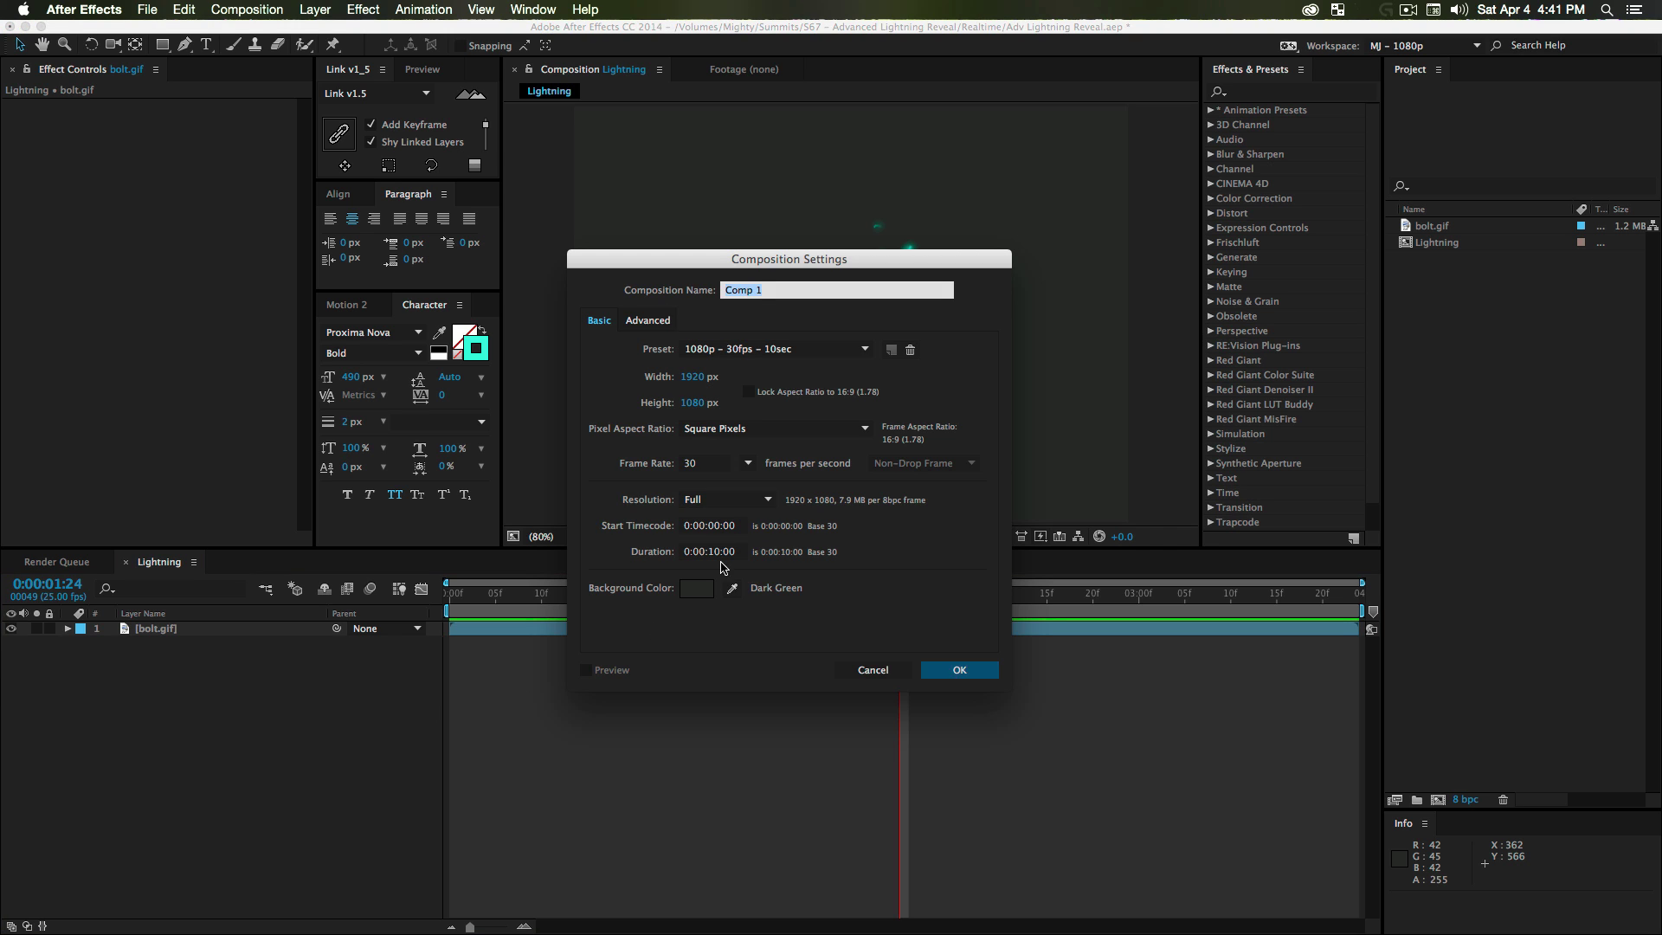
pyautogui.click(962, 672)
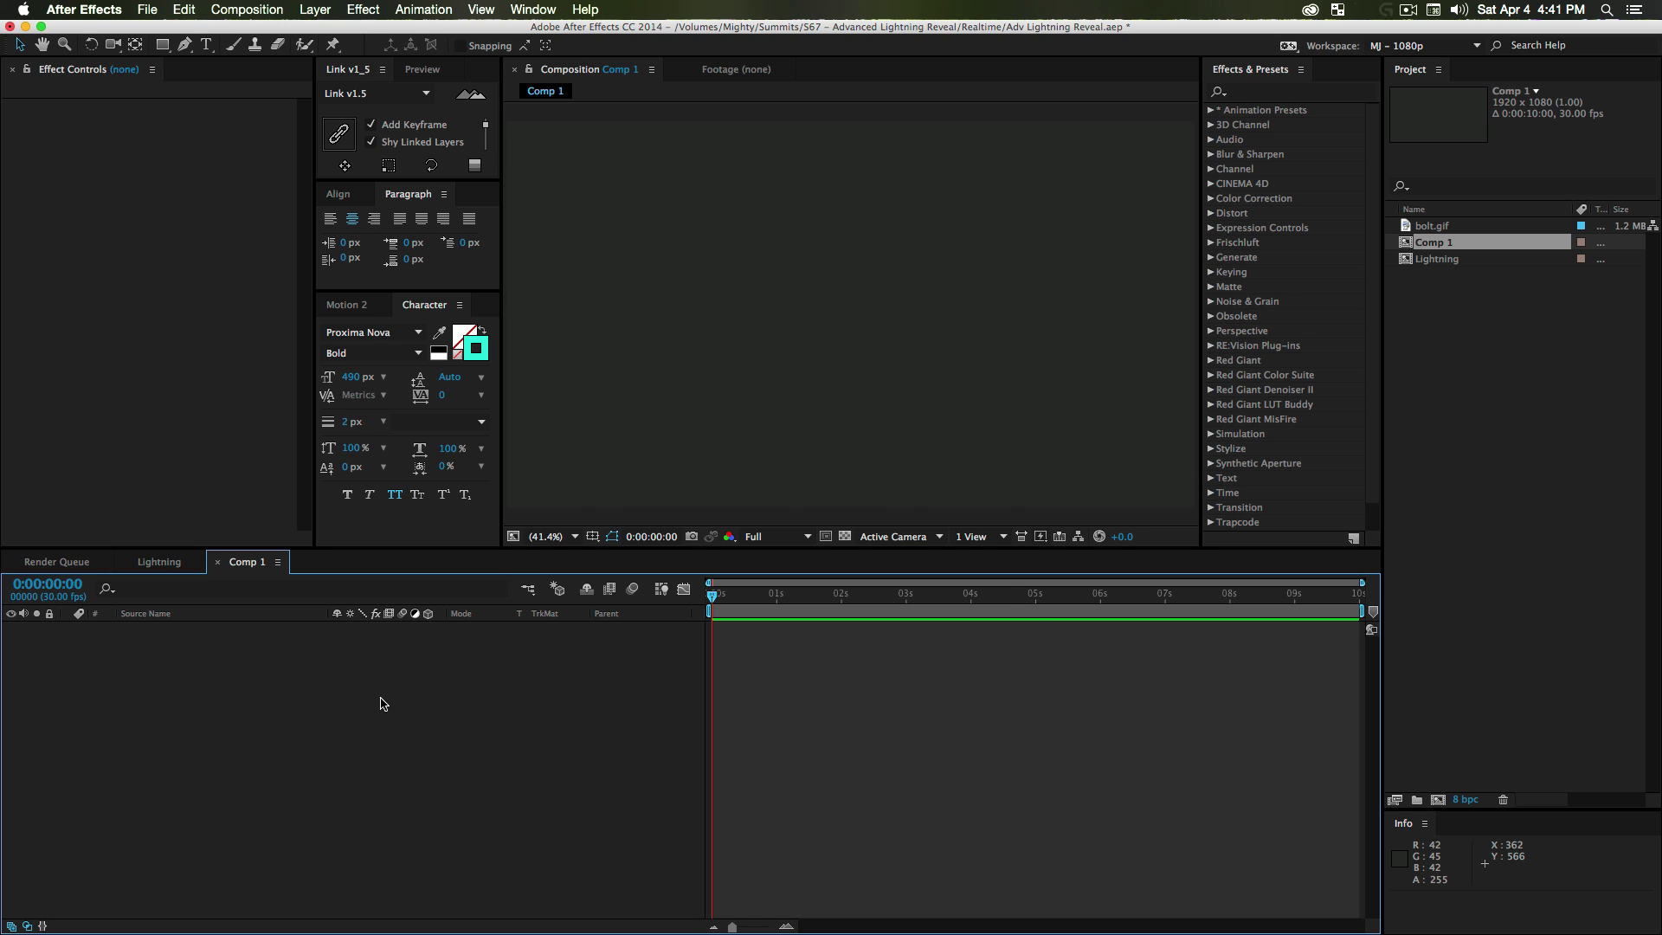
pyautogui.press('super+k')
pyautogui.click(676, 587)
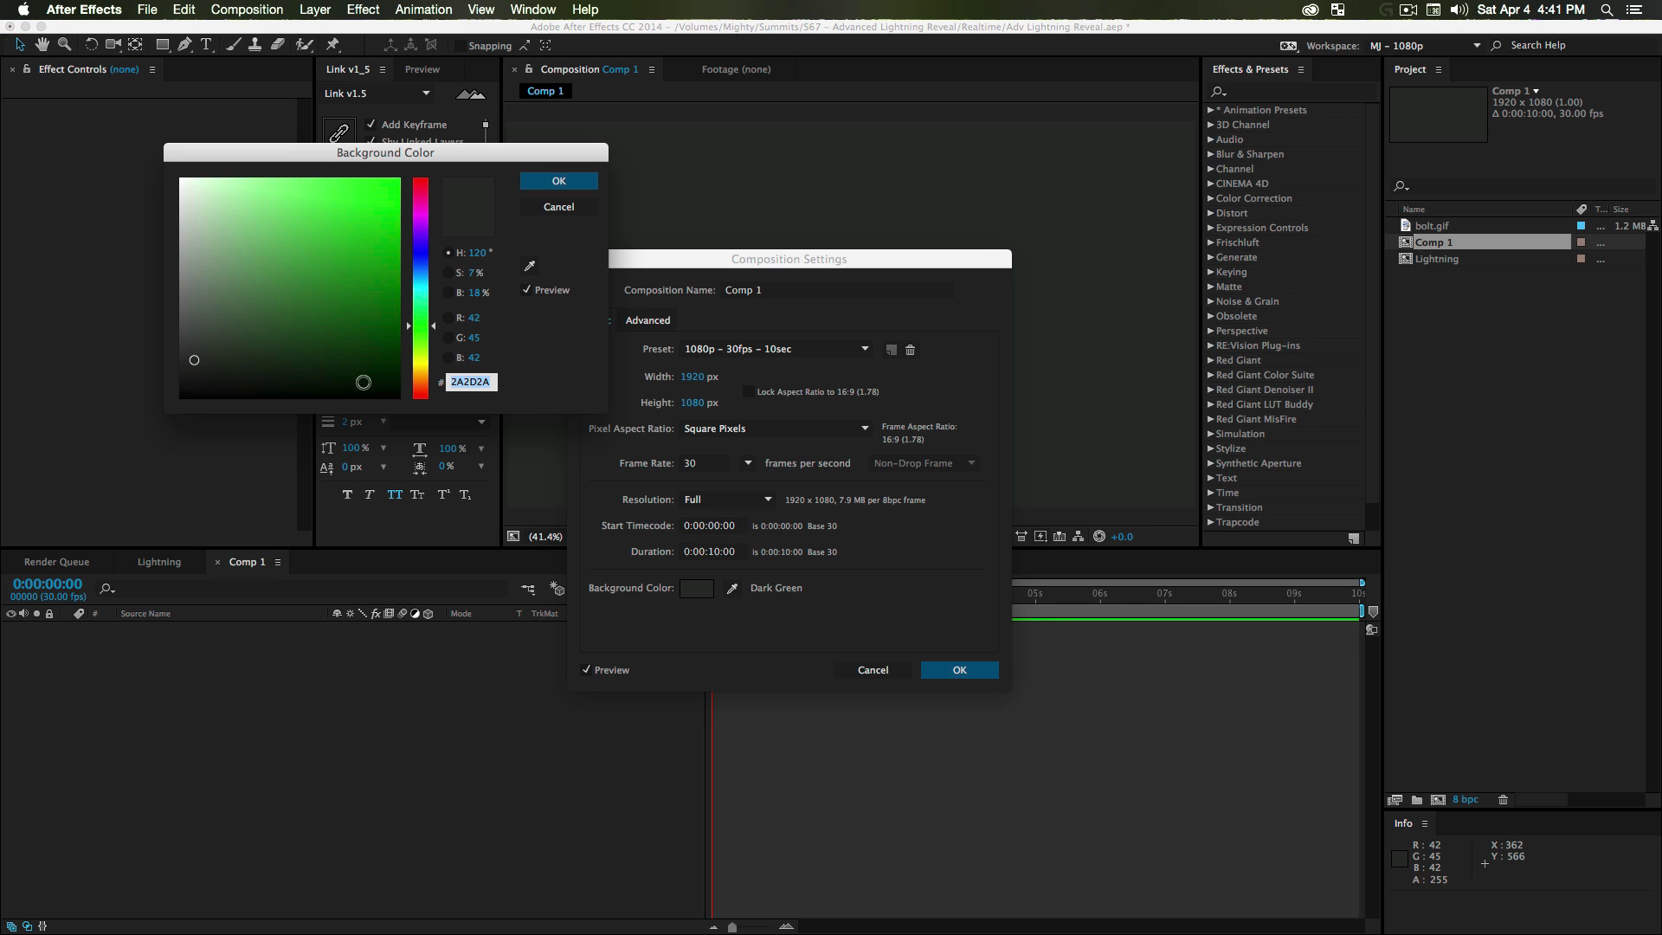
pyautogui.click(559, 180)
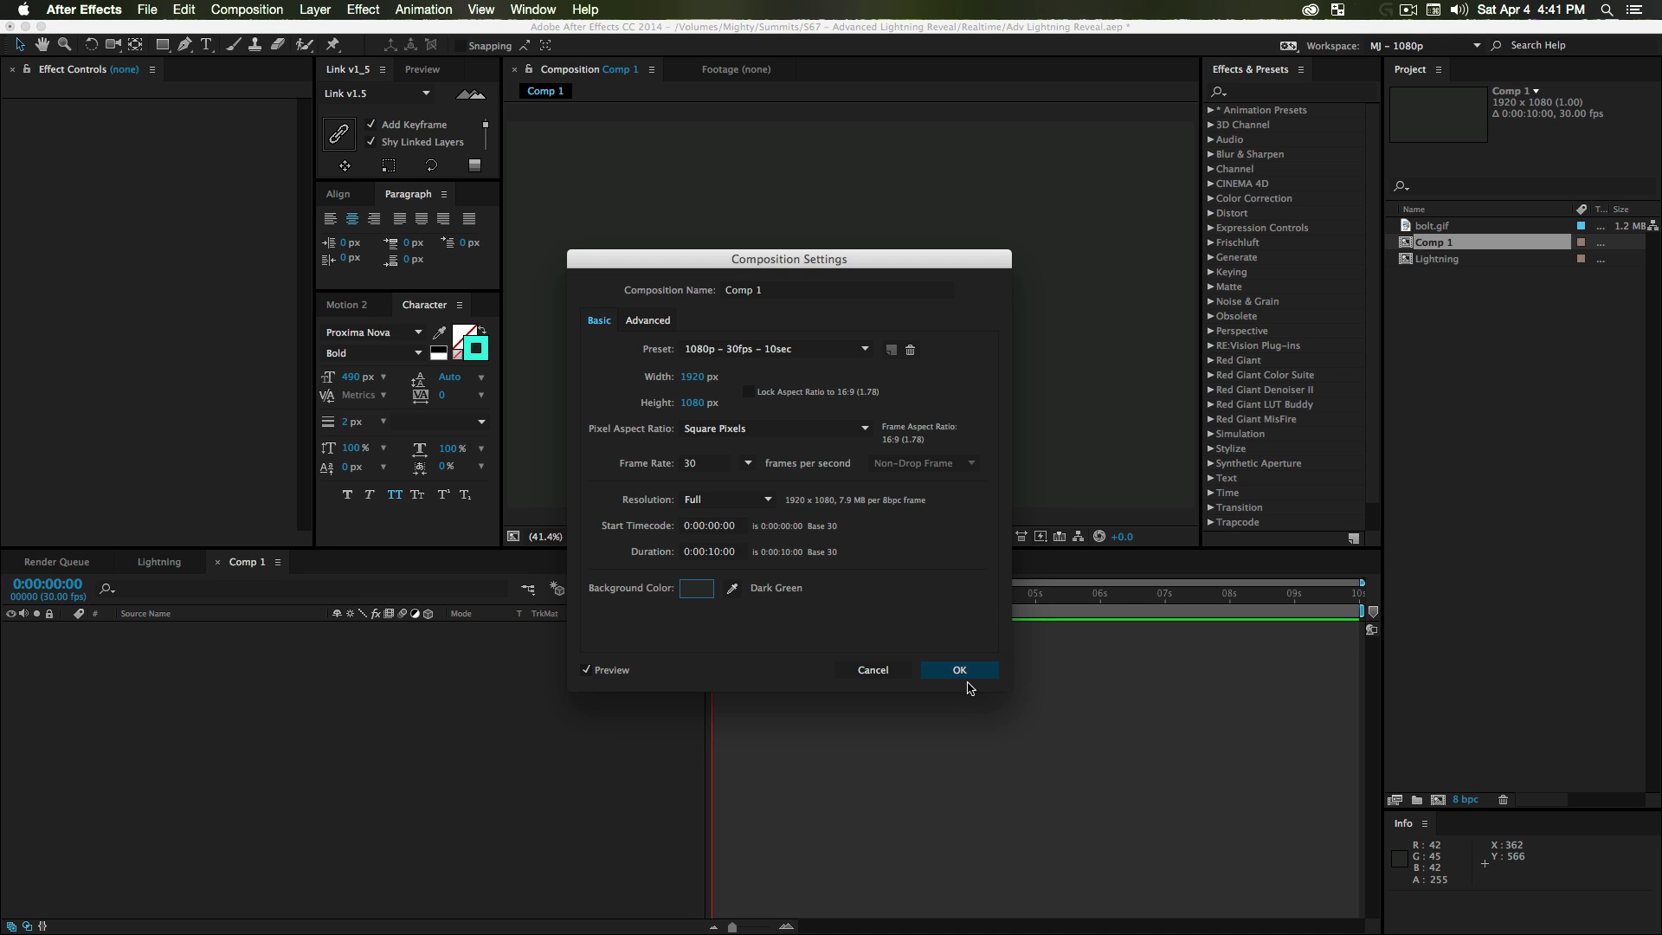
pyautogui.click(959, 670)
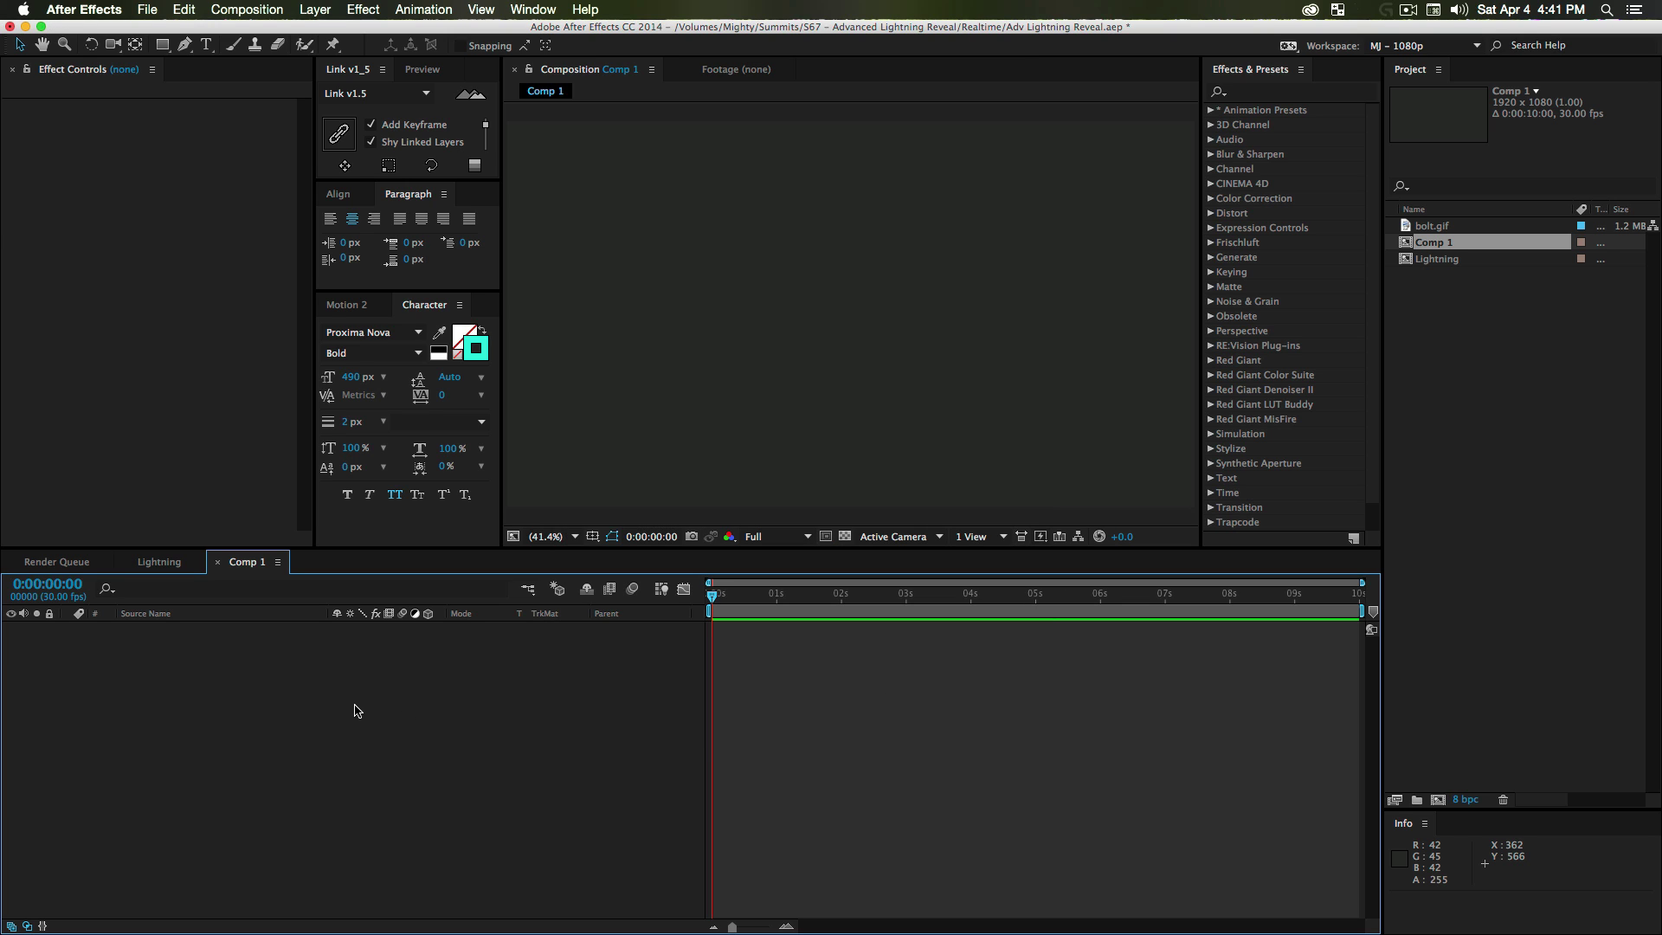
# - Add a paragraph text layer containing the numeral 7, with a turquoise outline and no fill
pyautogui.press('super+t')
pyautogui.moveTo(641, 190); pyautogui.dragTo(994, 439)
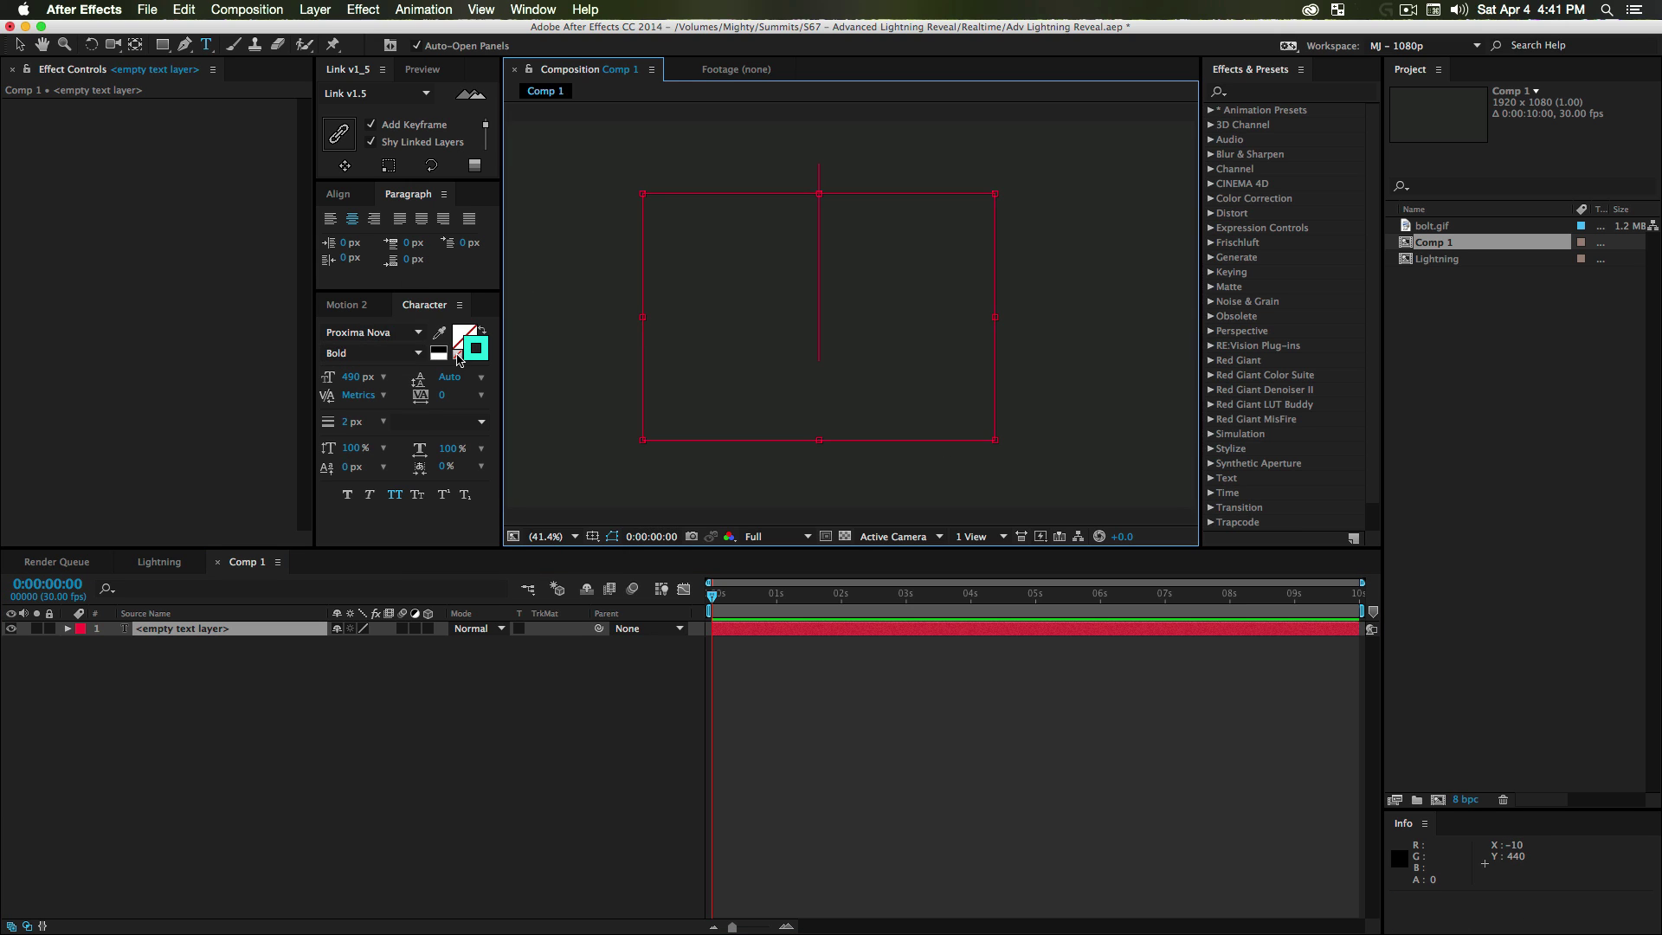
pyautogui.click(484, 330)
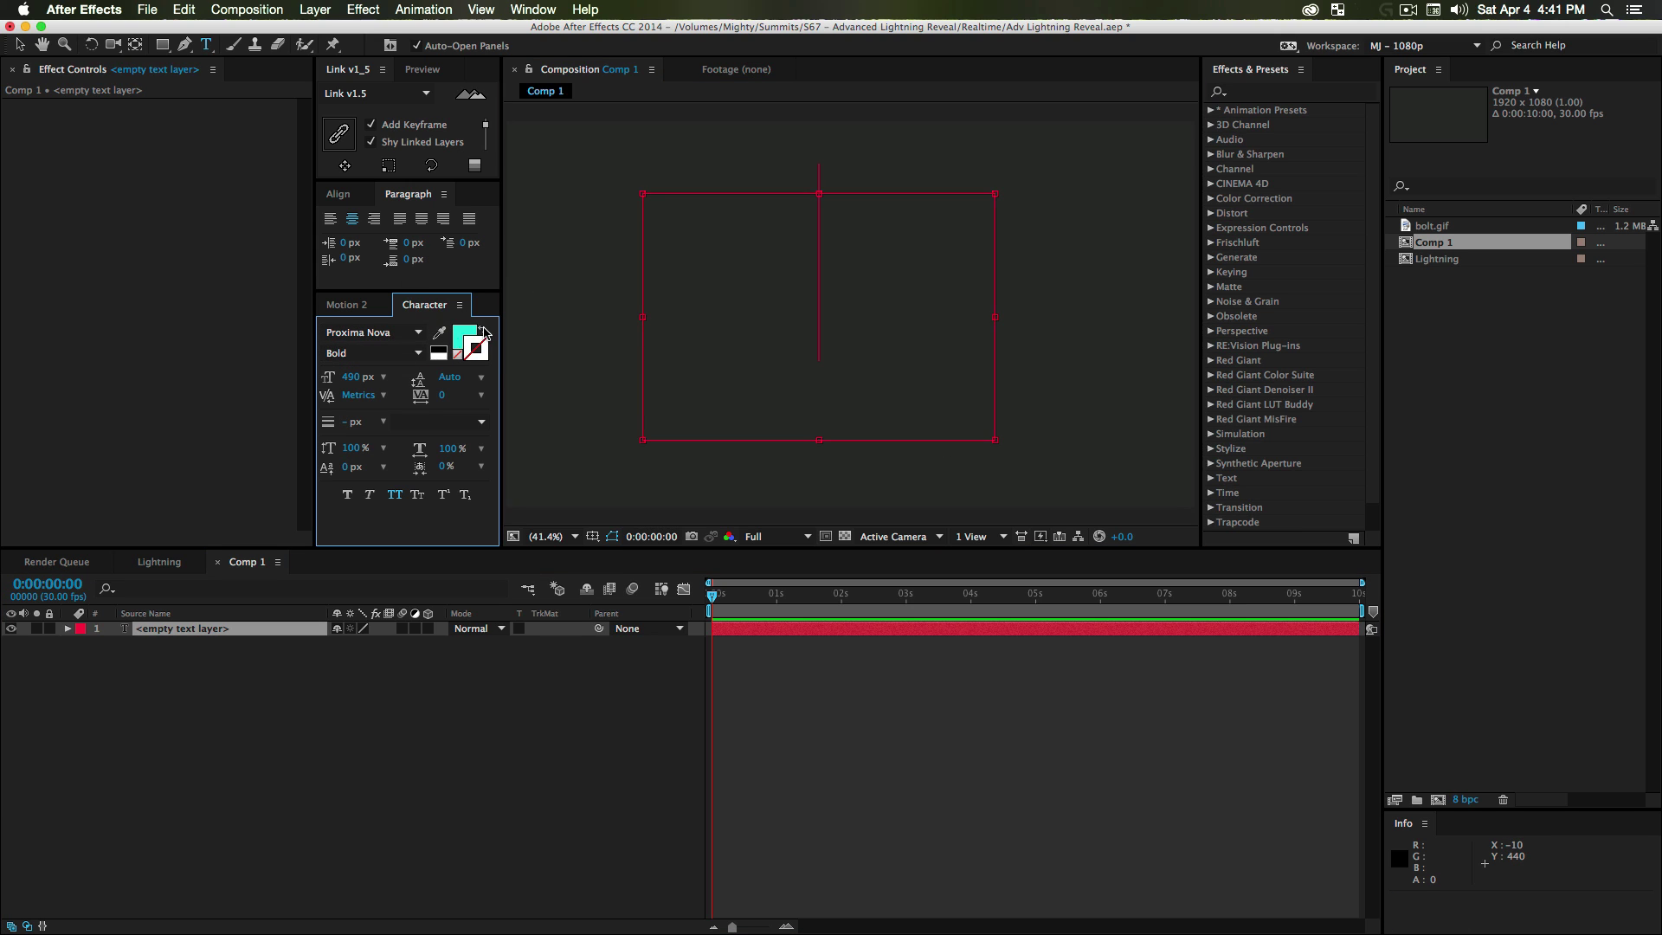
pyautogui.click(483, 329)
pyautogui.click(825, 356)
pyautogui.write('7')
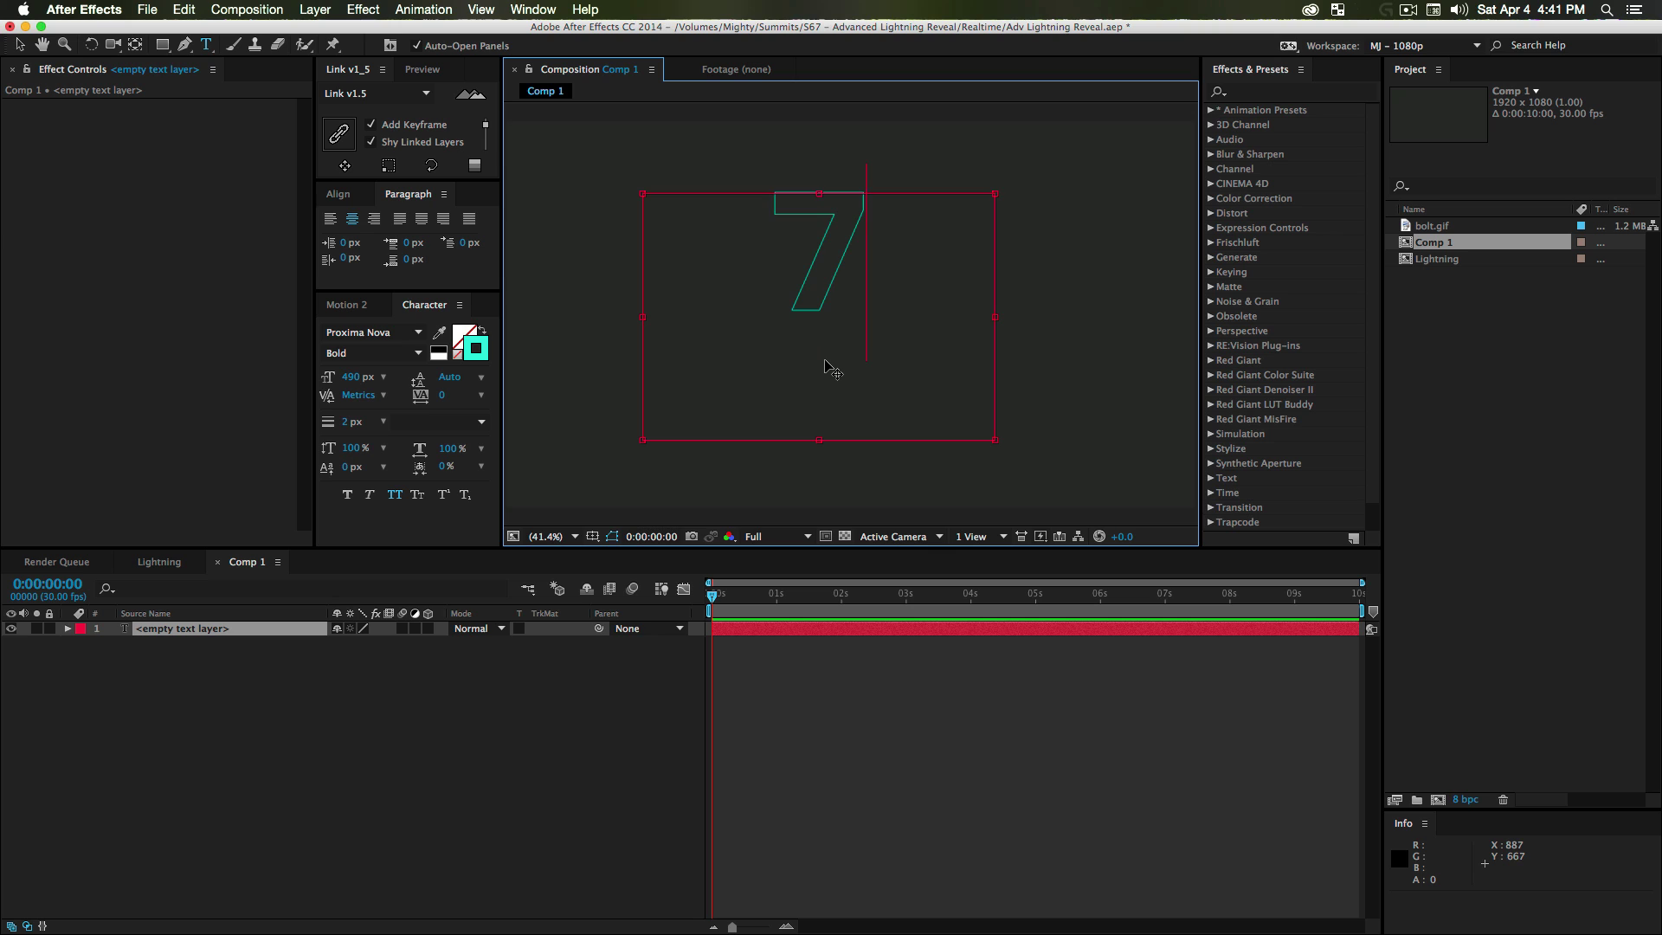
# - Set the stroke width of the 7 text to 3 px
pyautogui.press('super+a')
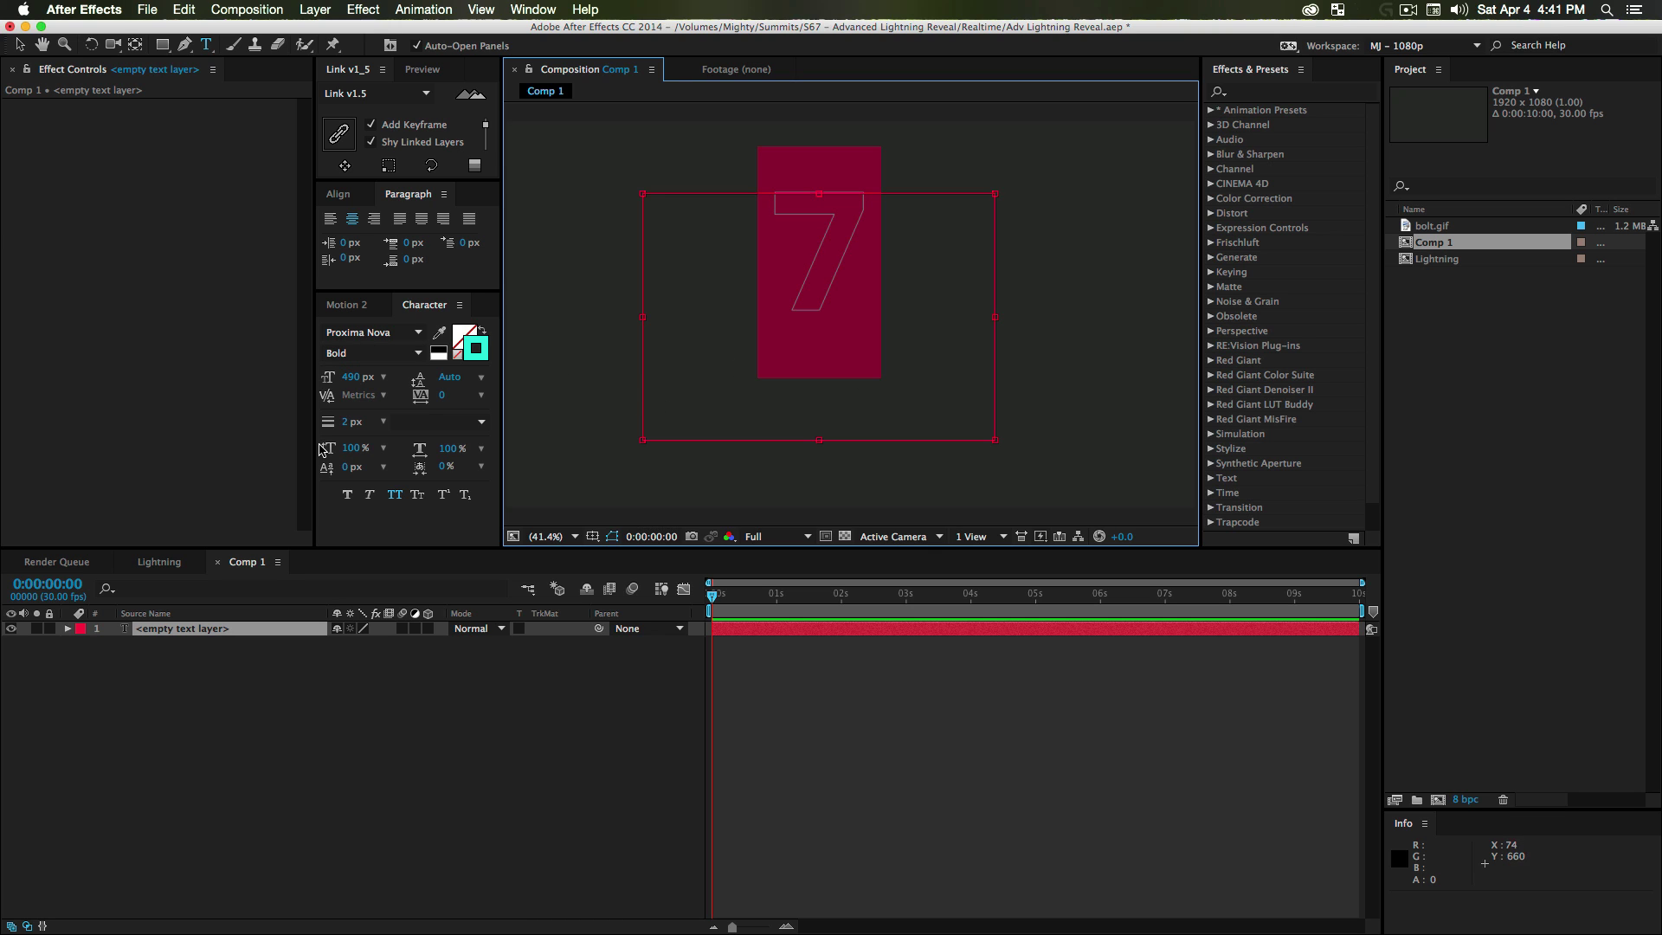
pyautogui.click(345, 423)
pyautogui.write('3')
pyautogui.press('Return')
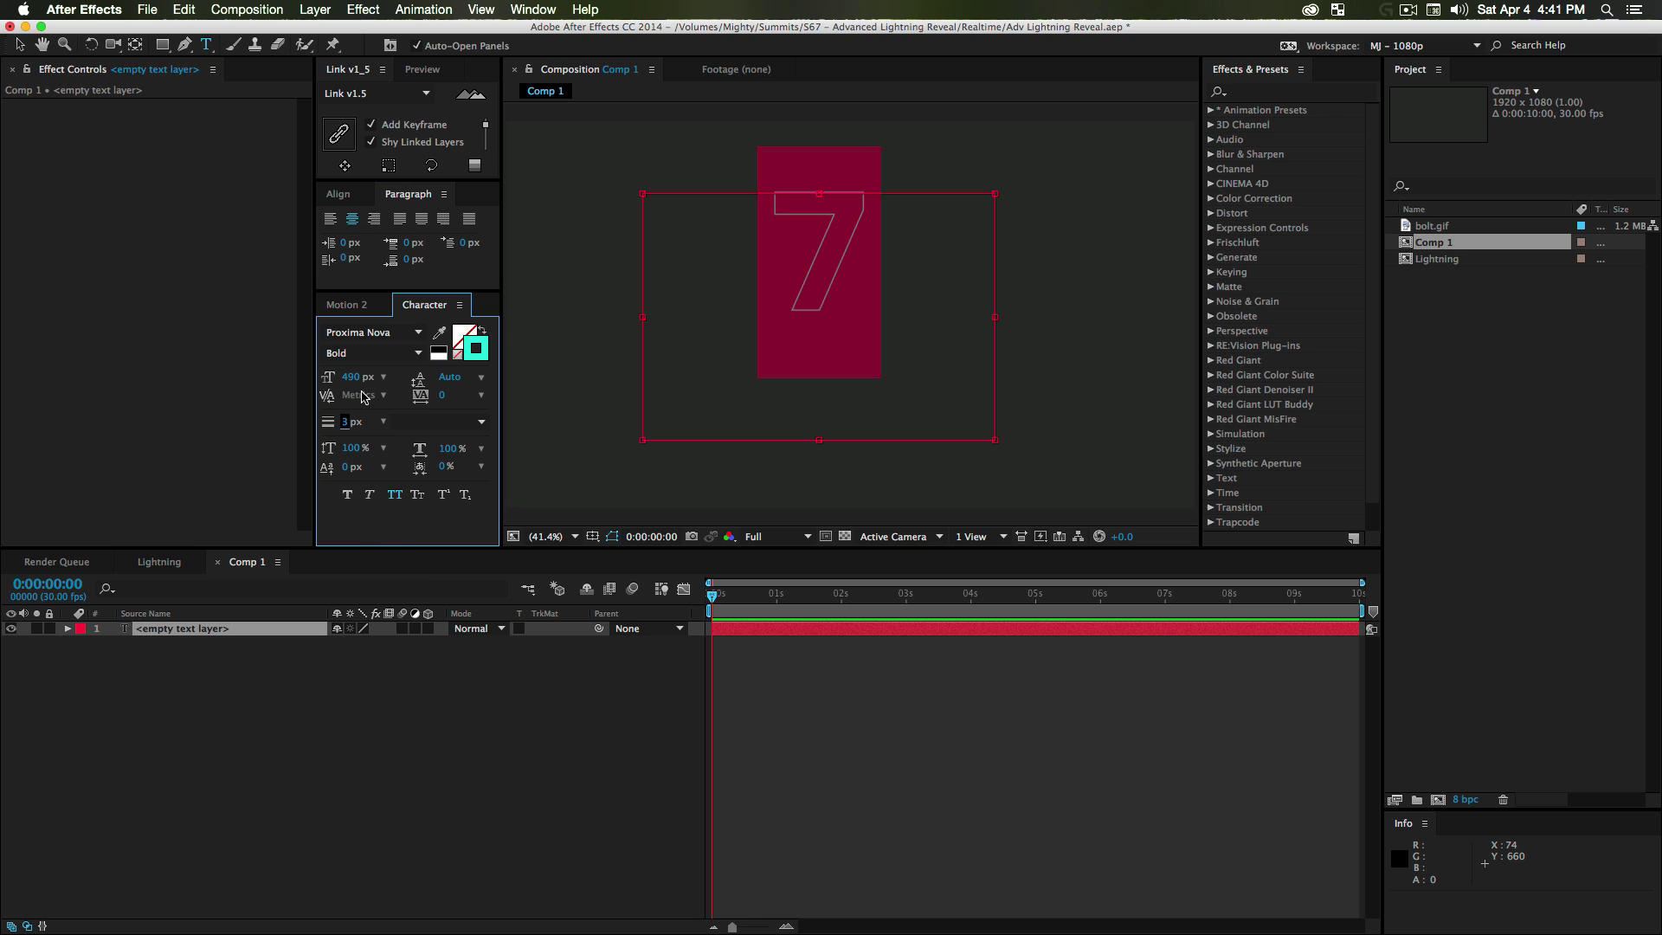
pyautogui.click(445, 734)
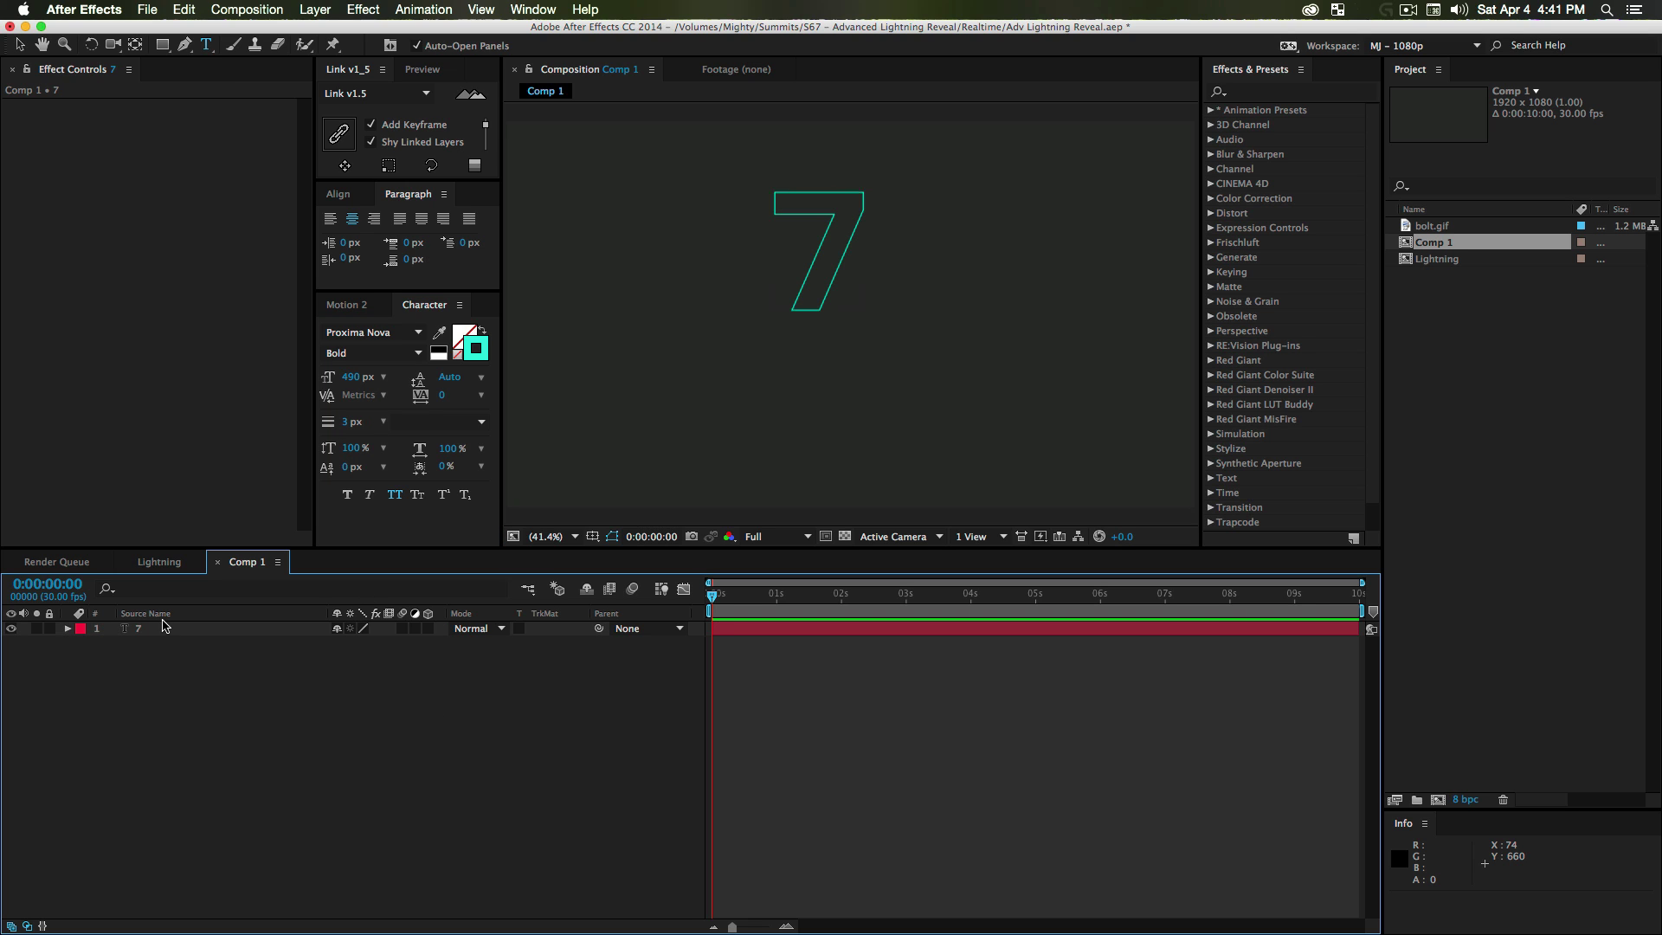
# - Center the anchor point on the 7 and align the layer to the center of the composition
pyautogui.click(164, 627)
pyautogui.click(362, 305)
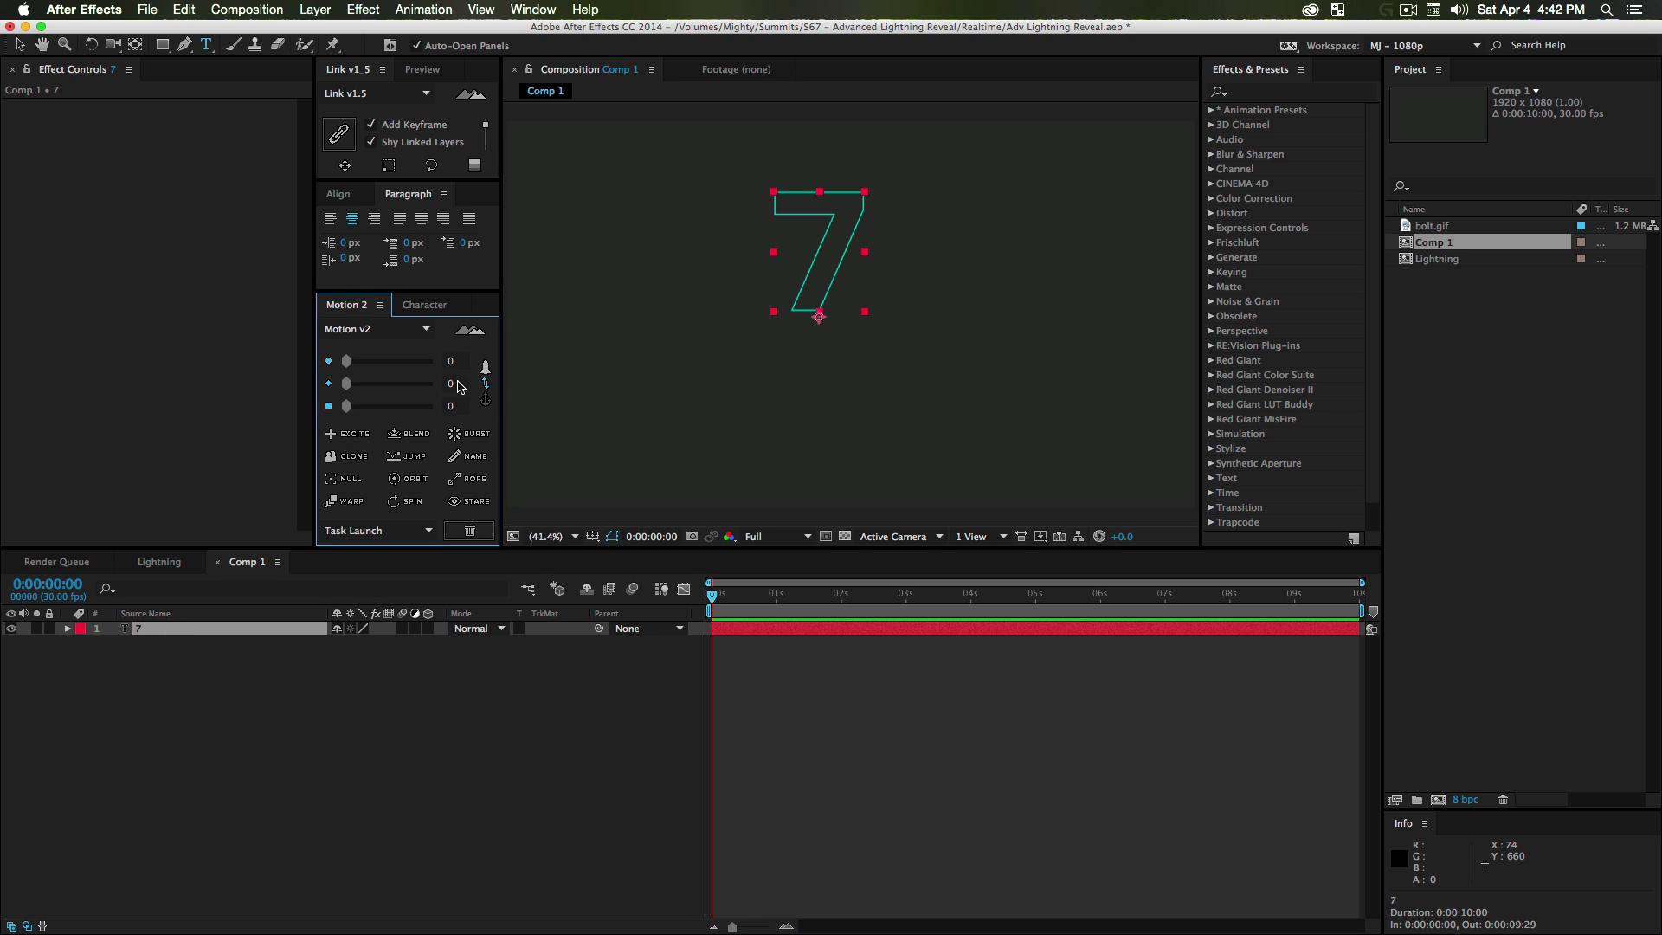
pyautogui.click(473, 382)
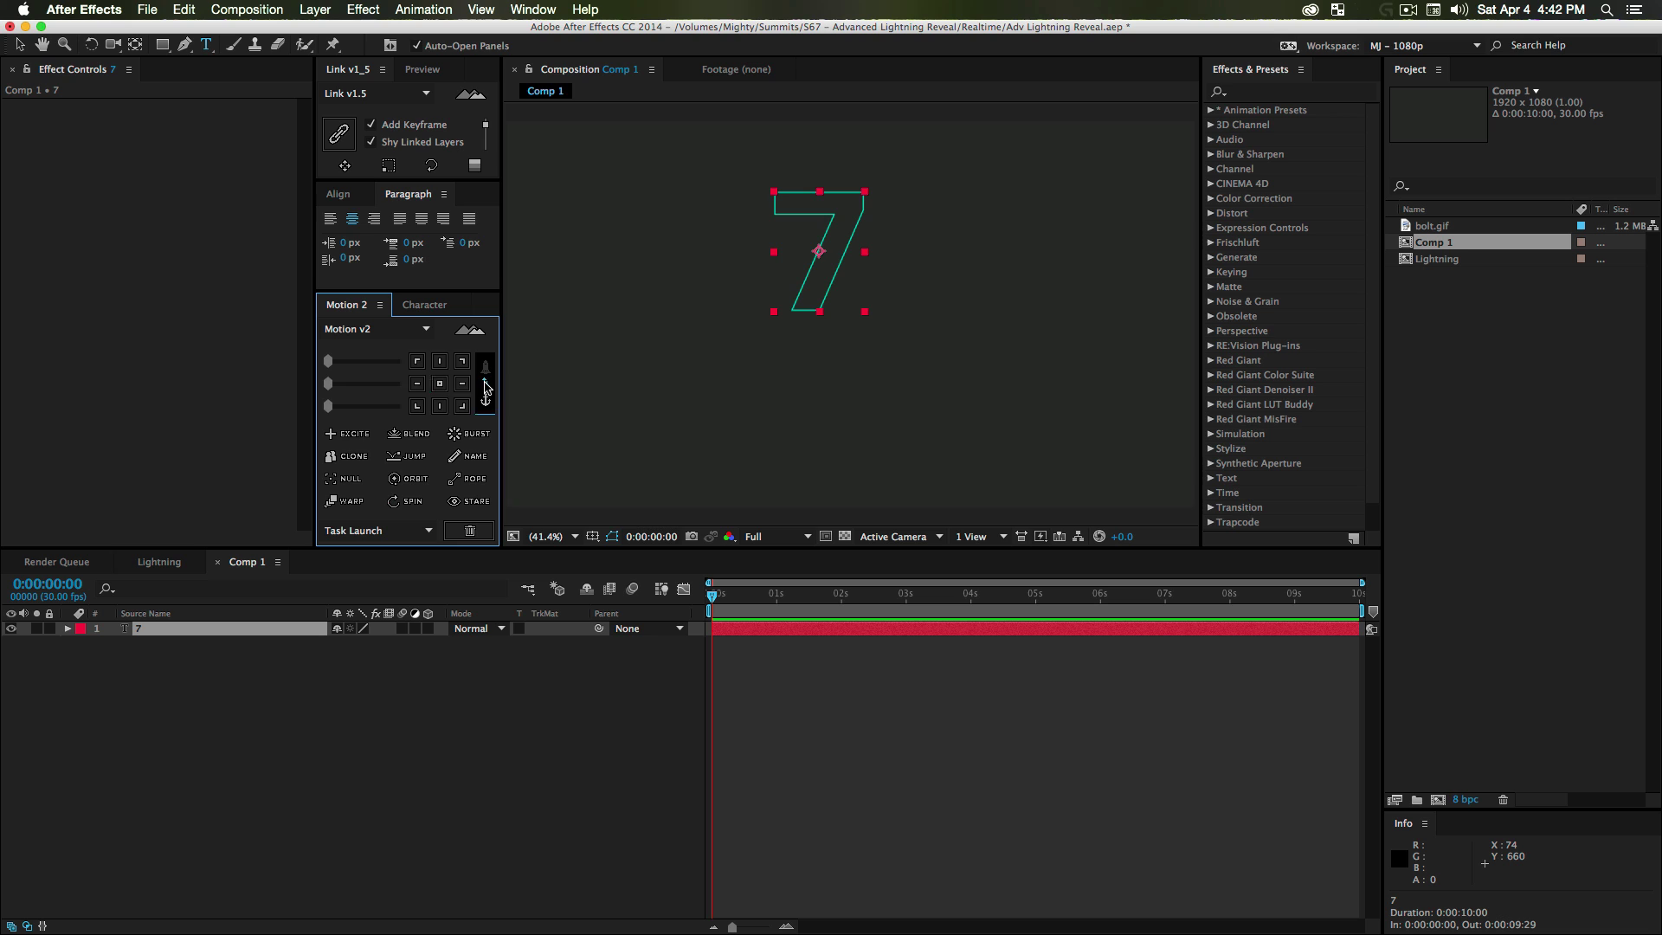
pyautogui.click(337, 193)
pyautogui.click(361, 238)
pyautogui.click(450, 237)
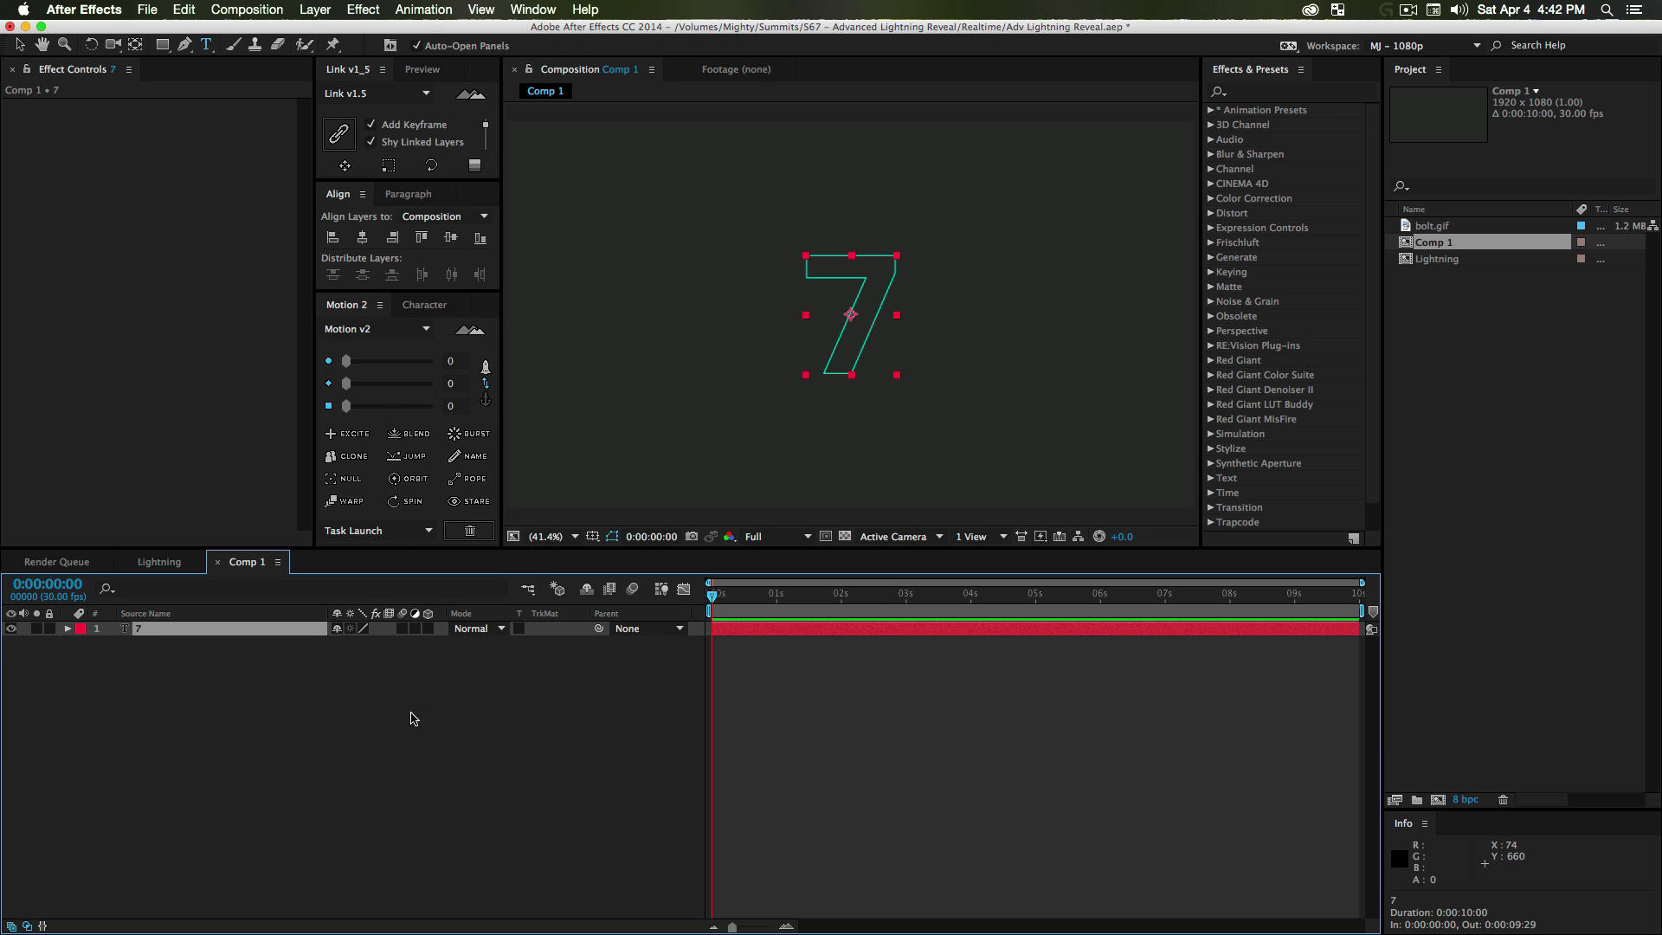
# - Scale the 7 text layer up to 121.9%
pyautogui.click(418, 693)
pyautogui.click(167, 631)
pyautogui.press('s')
pyautogui.moveTo(368, 643); pyautogui.dragTo(866, 643)
pyautogui.click(132, 676)
# - Duplicate the 7 text layer twice and name the copies "7 front" and "7 back"
pyautogui.click(166, 629)
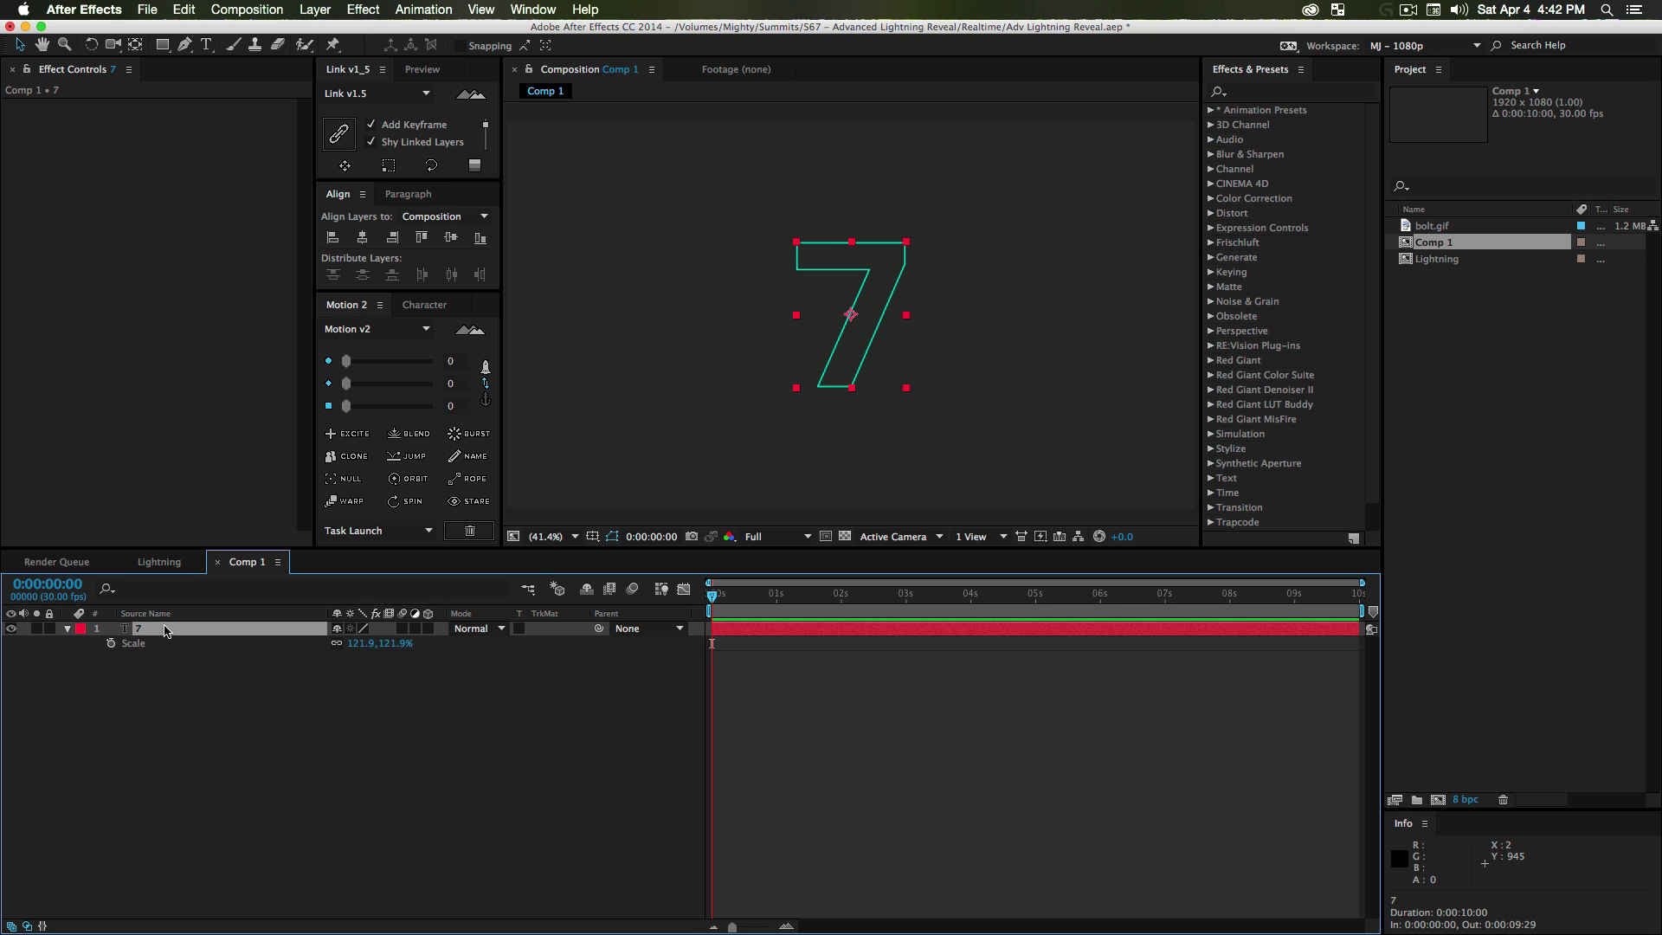
pyautogui.press('super+d')
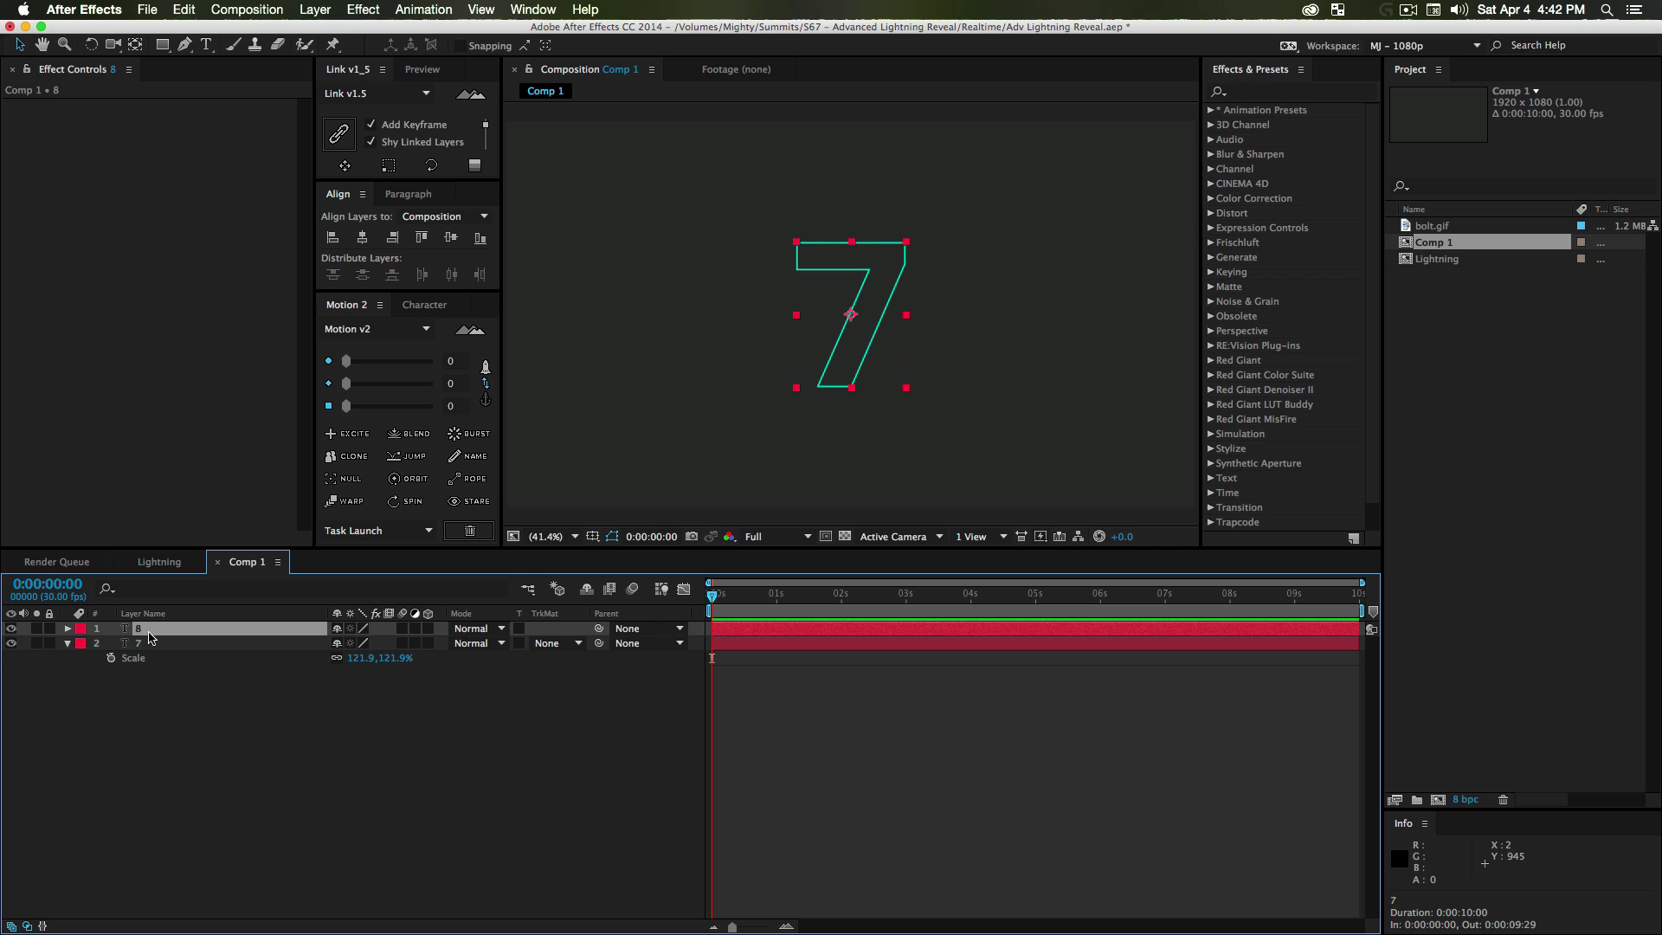
pyautogui.press('Return')
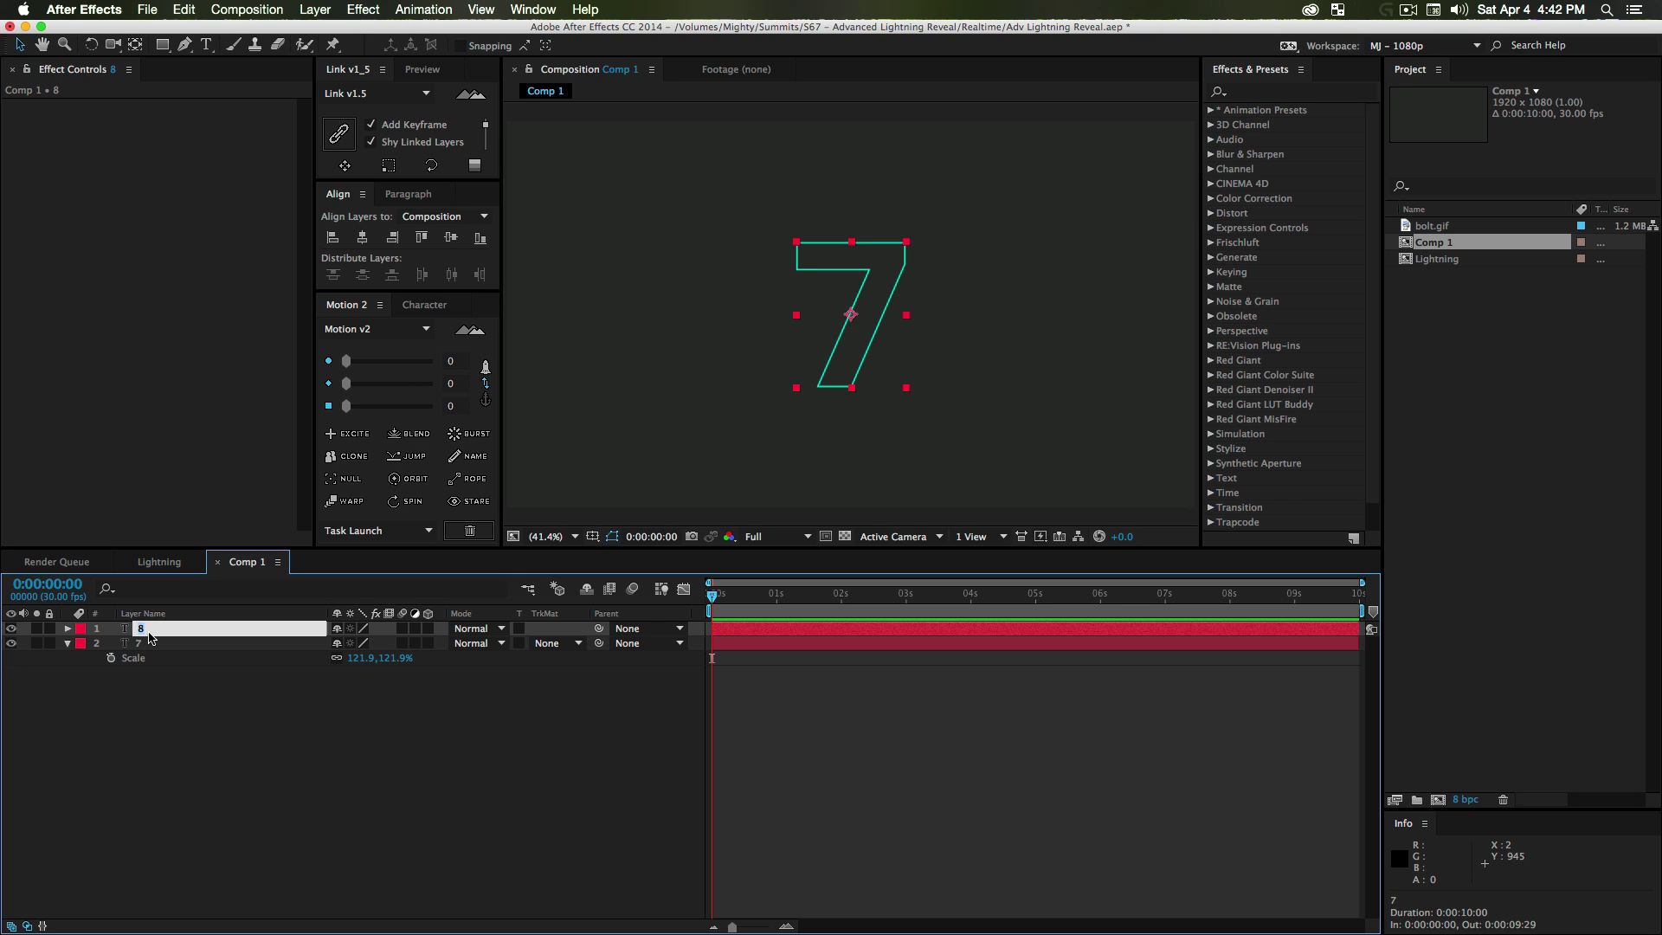
pyautogui.write('7 front')
pyautogui.press('Return')
pyautogui.hotkey('ctrl', 'd')
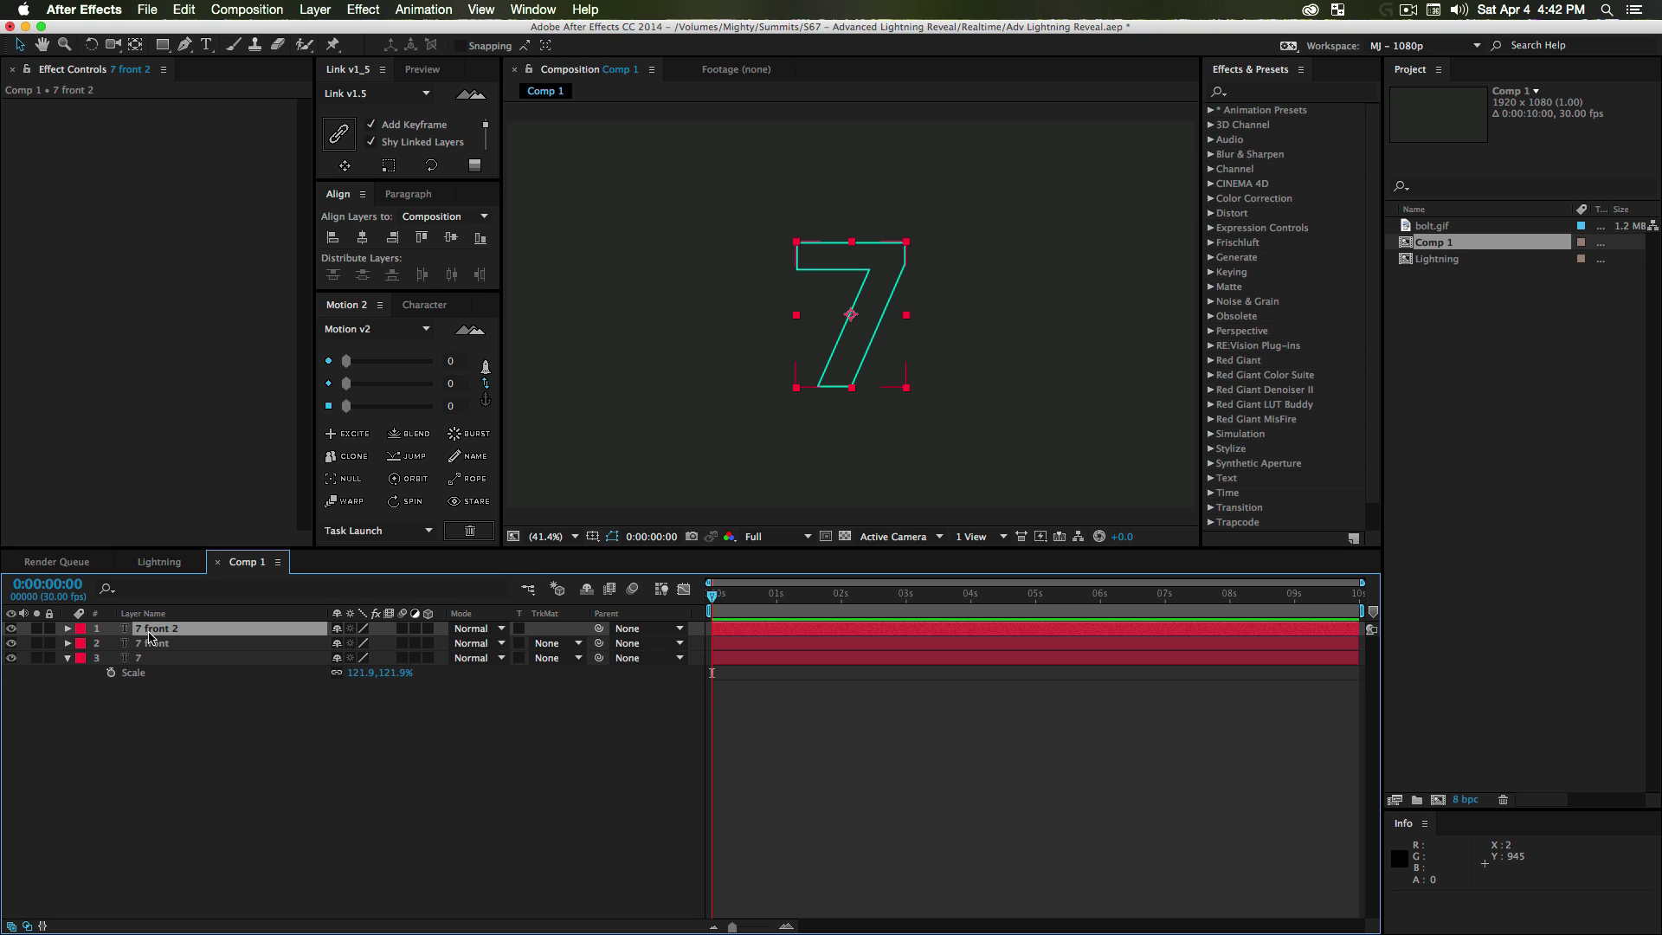
pyautogui.press('Return')
pyautogui.write('7 back')
pyautogui.press('Return')
# - Hide the original 7 text layer, keeping it as a backup
pyautogui.click(63, 774)
pyautogui.click(124, 658)
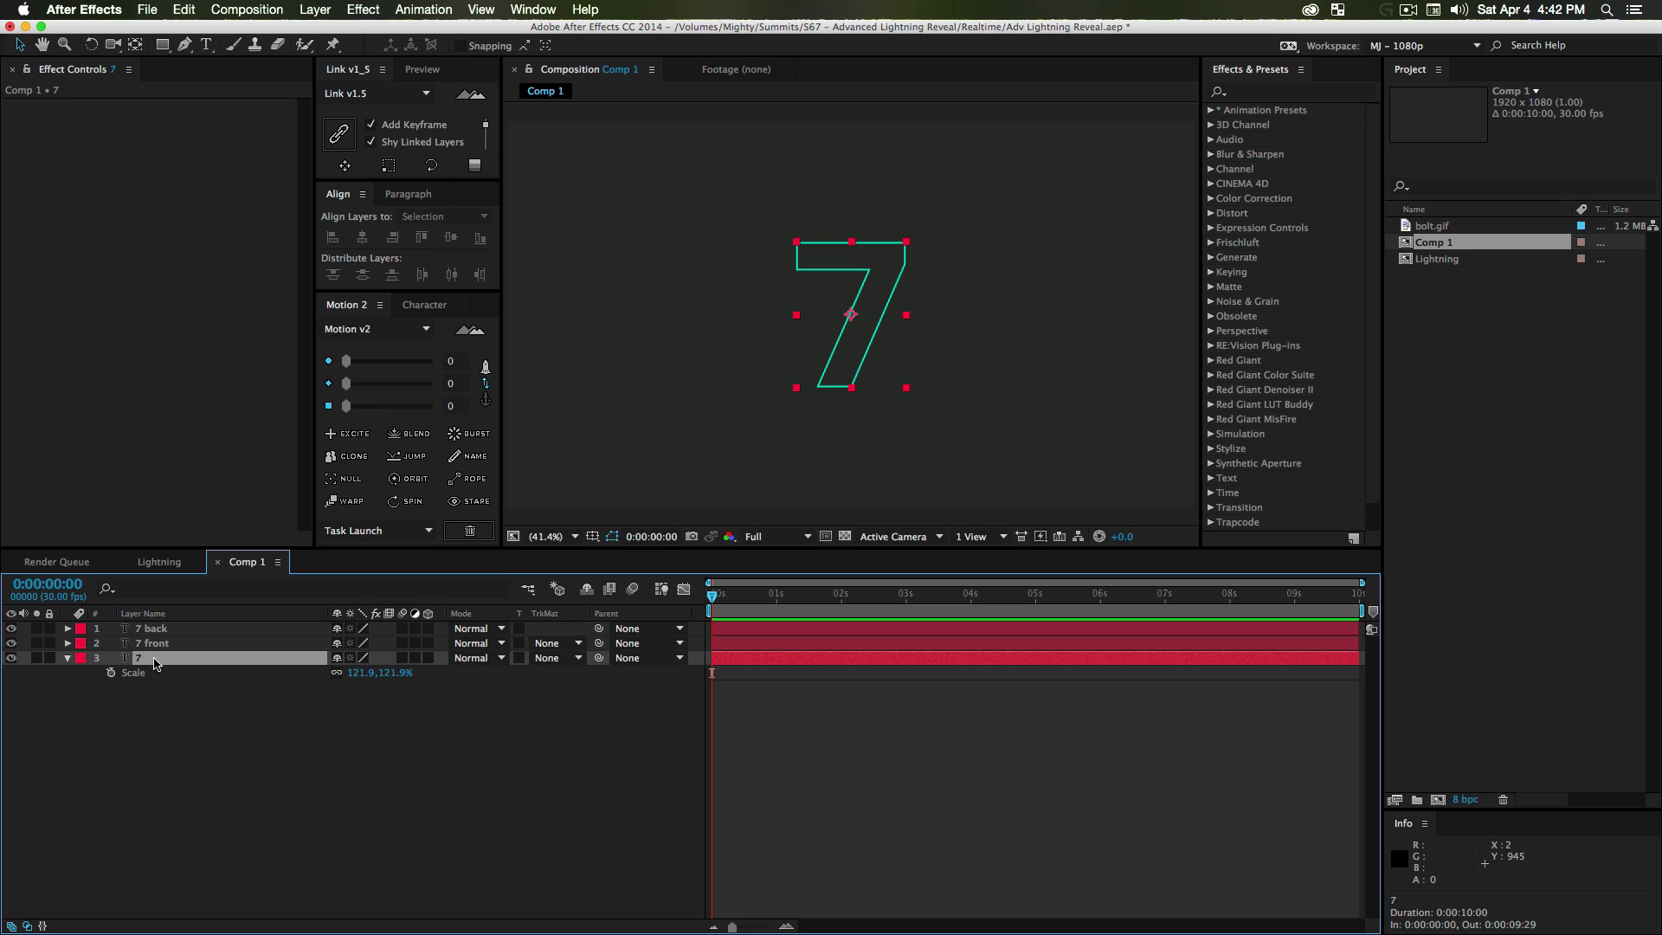
pyautogui.click(10, 658)
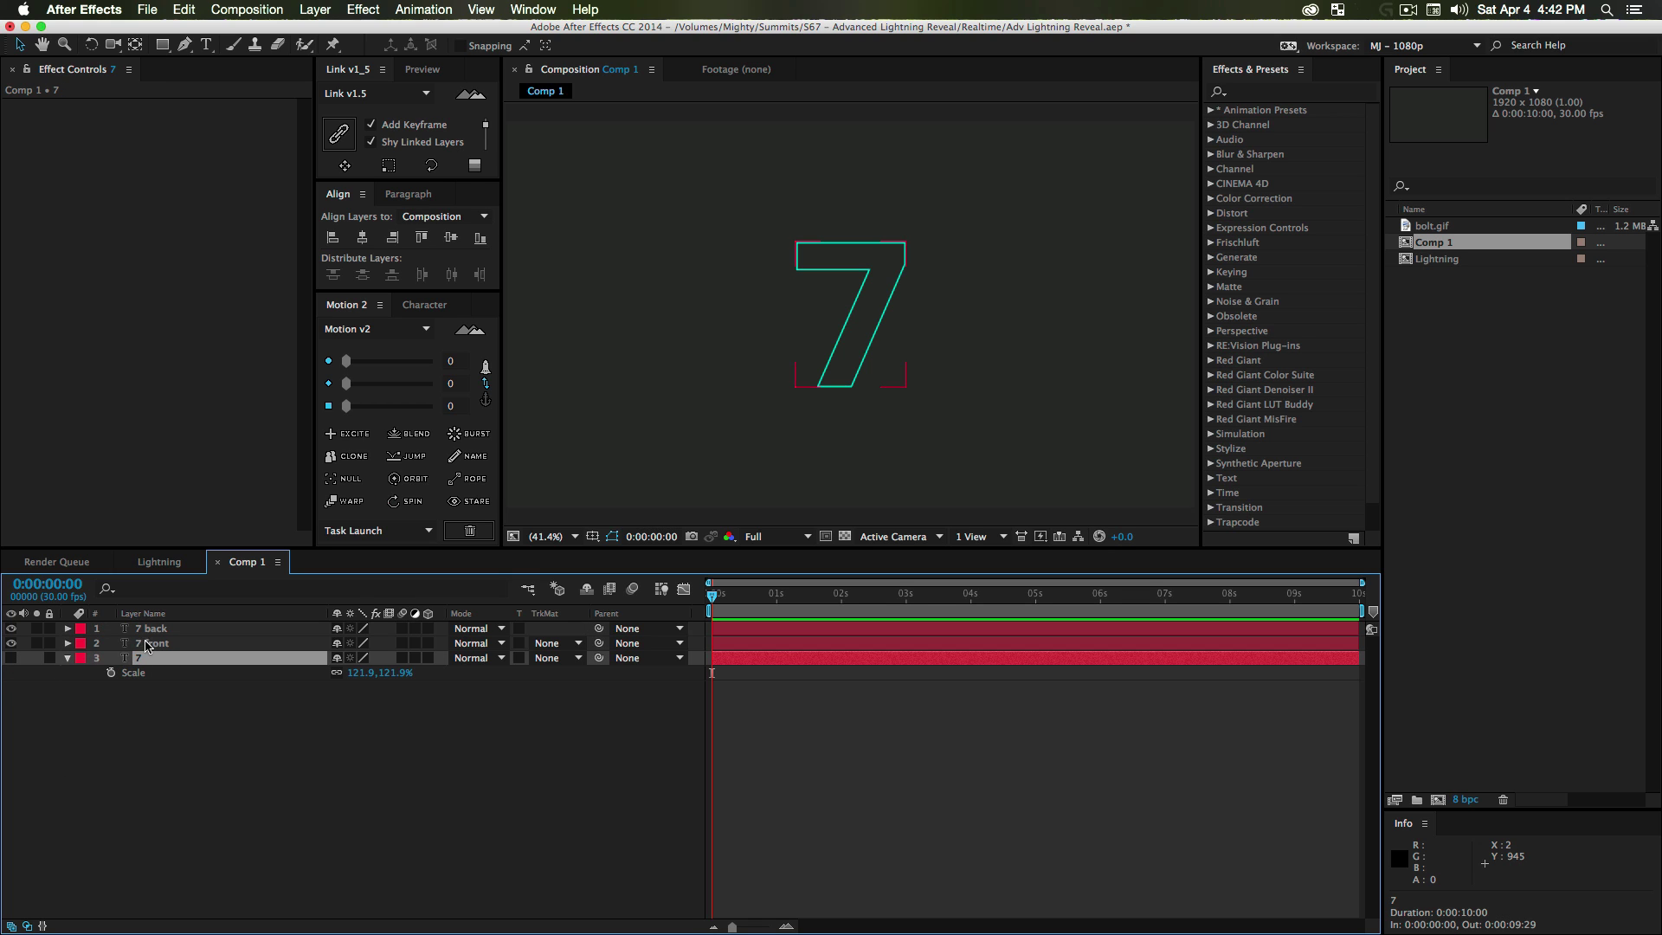
pyautogui.click(164, 645)
pyautogui.keyDown('shift'); pyautogui.click(160, 631); pyautogui.keyUp('shift')
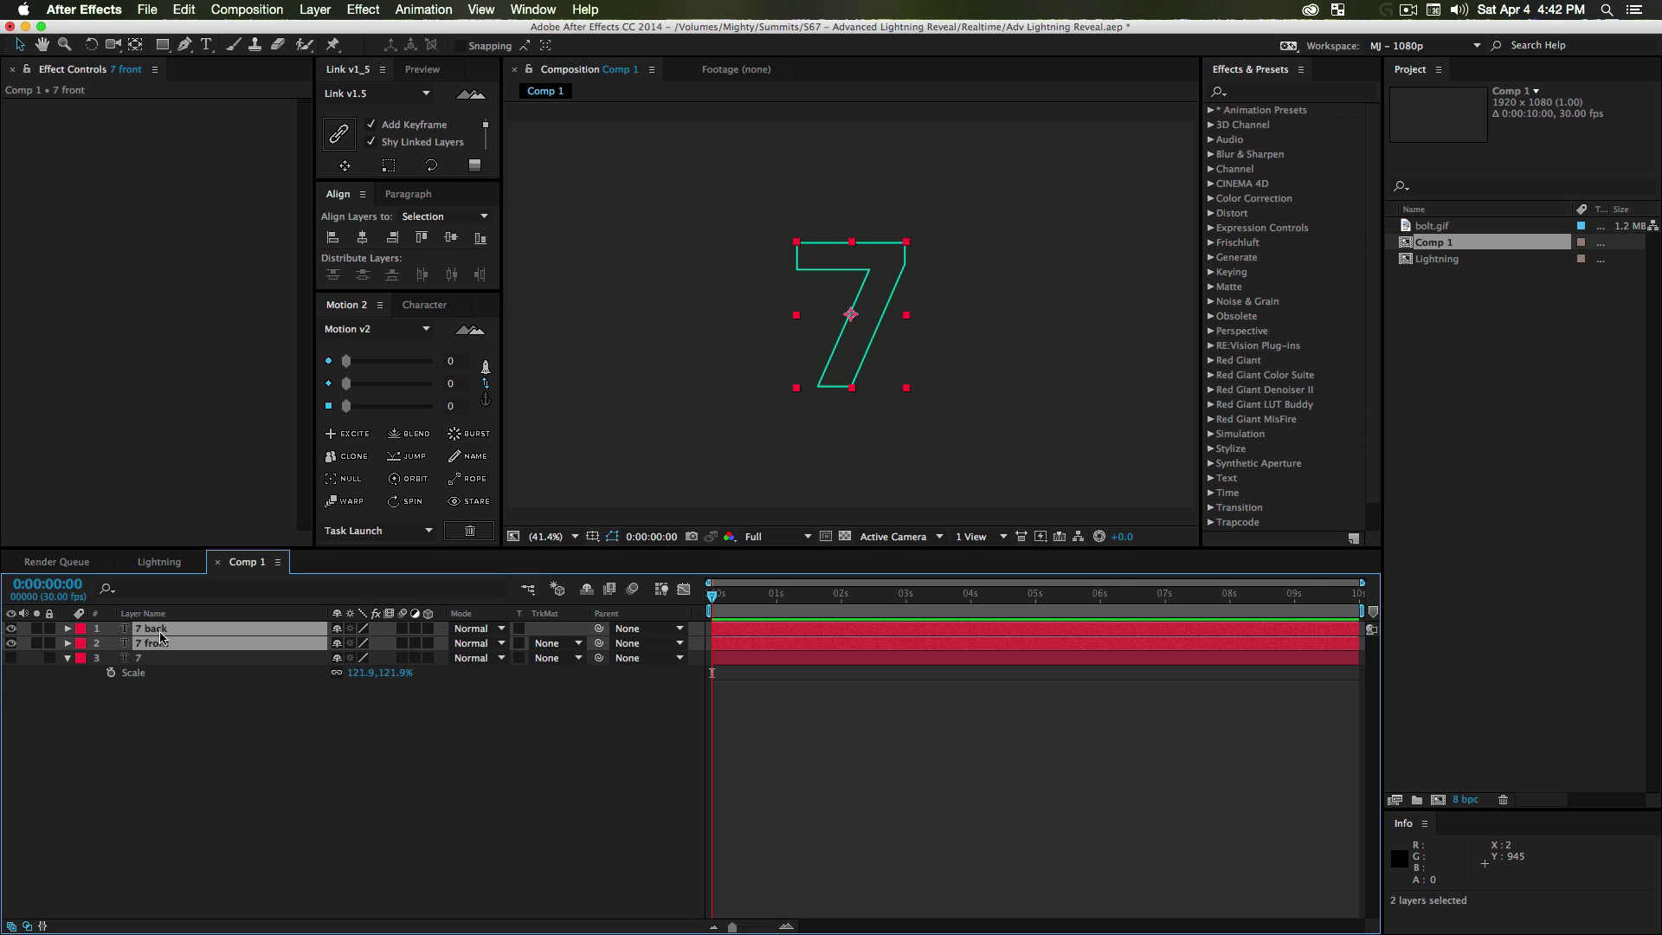
pyautogui.rightClick(161, 637)
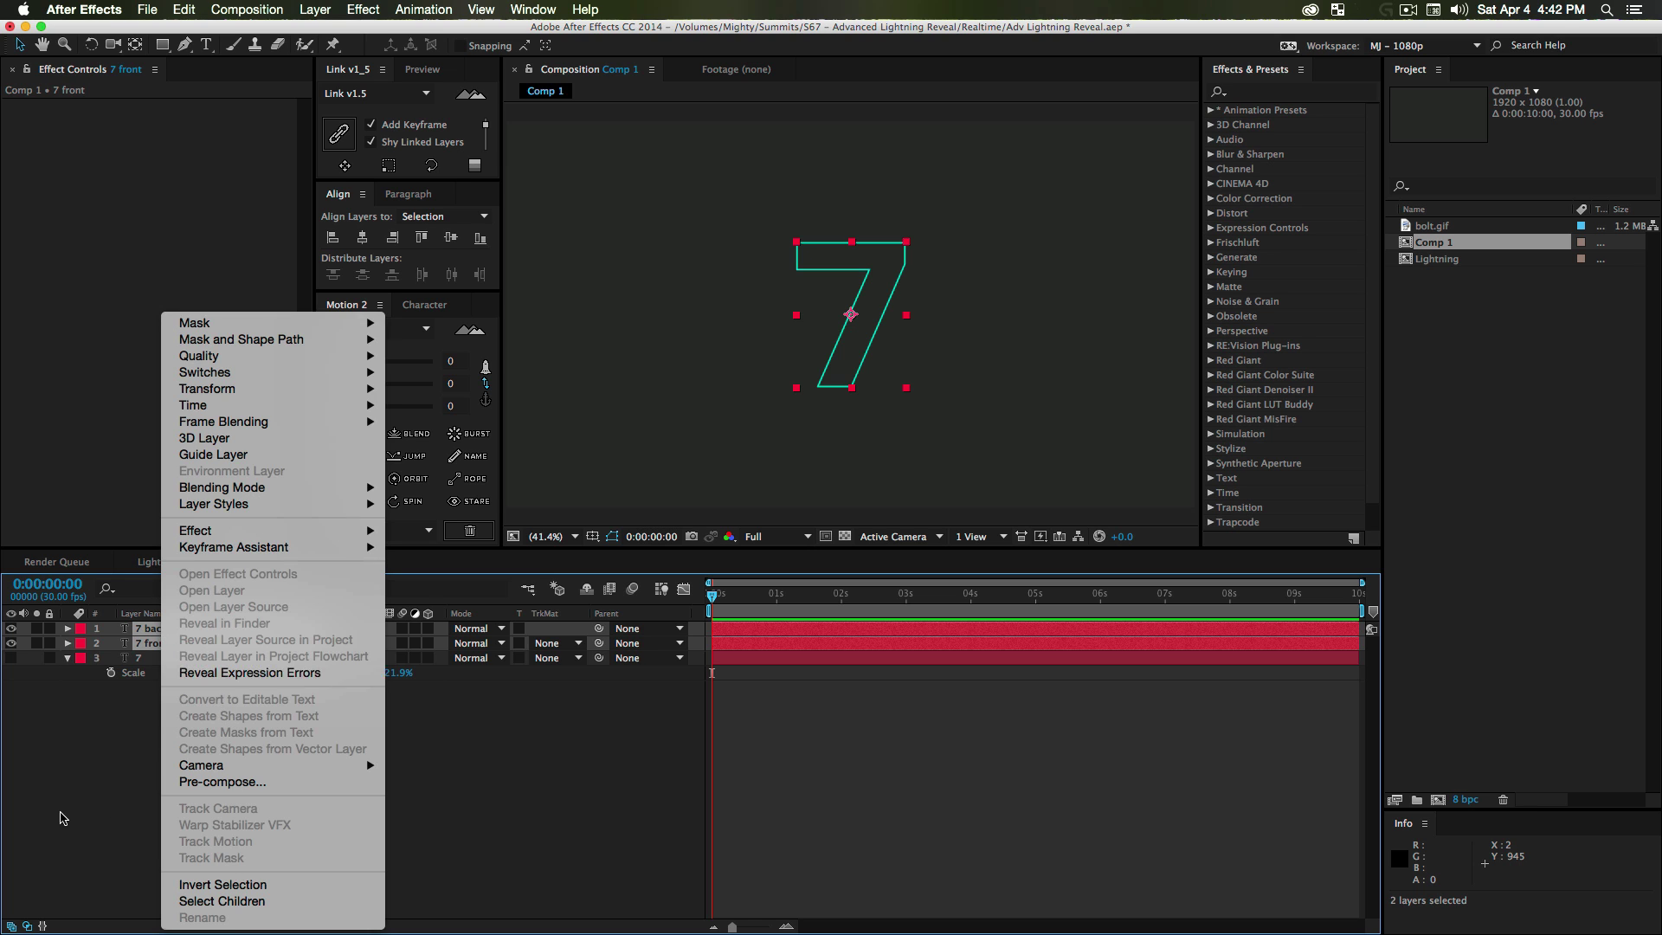
pyautogui.click(65, 816)
pyautogui.click(105, 765)
# - Create shape layers from the 7 front and 7 back text layers, one layer at a time
pyautogui.click(145, 651)
pyautogui.rightClick(145, 651)
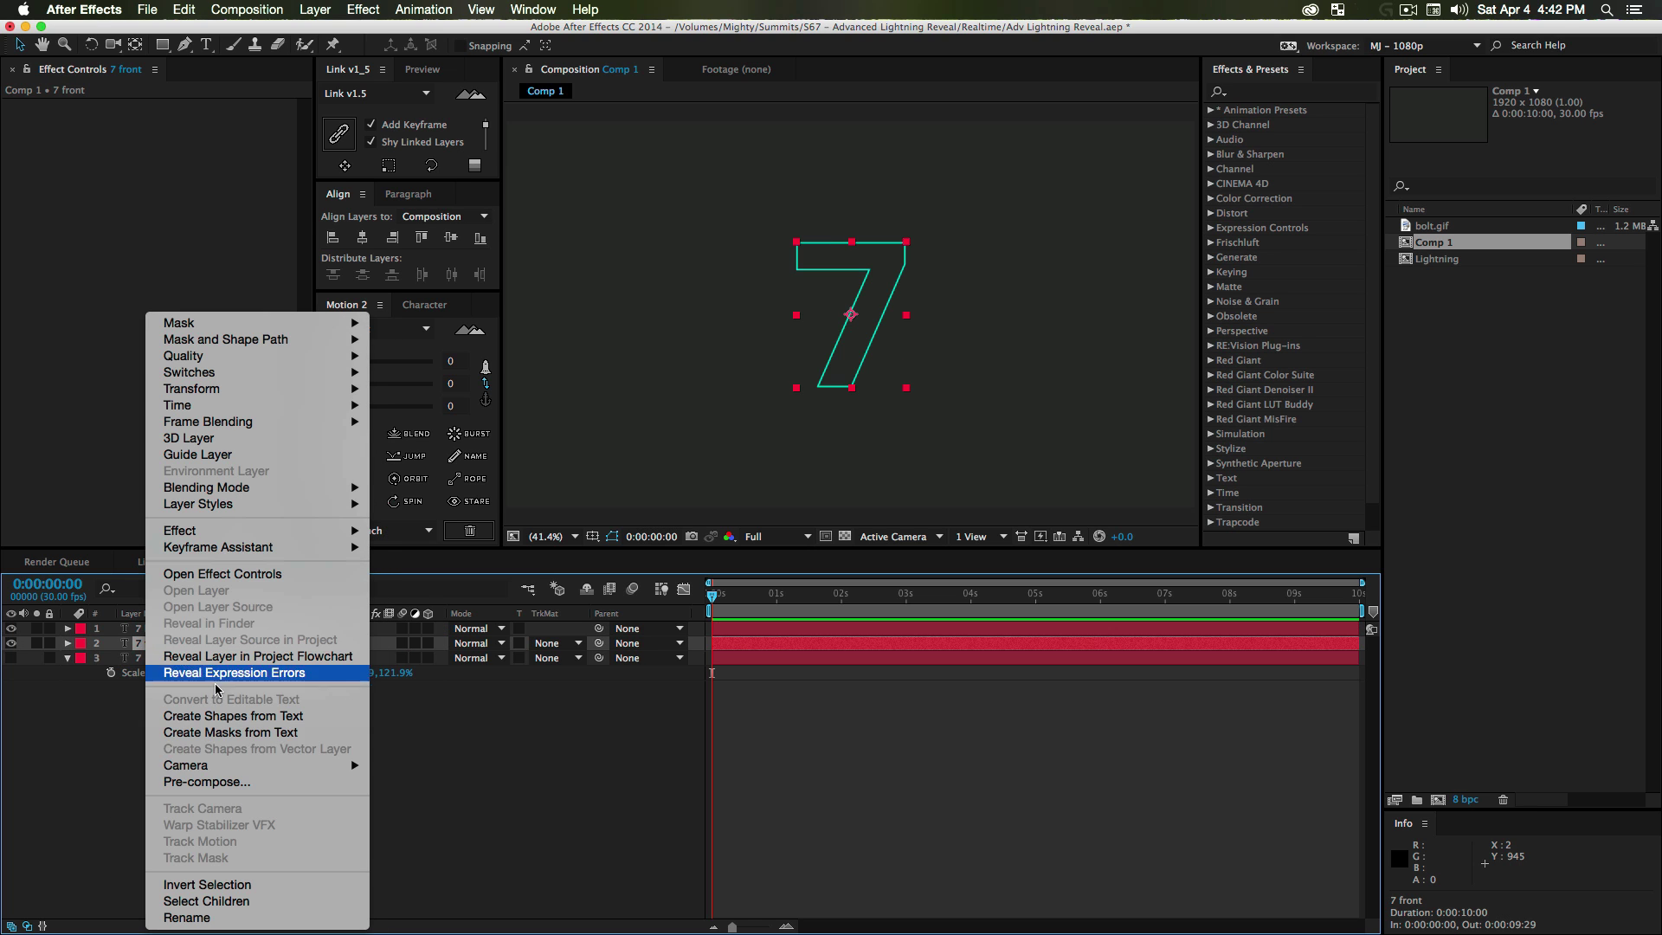
pyautogui.click(210, 716)
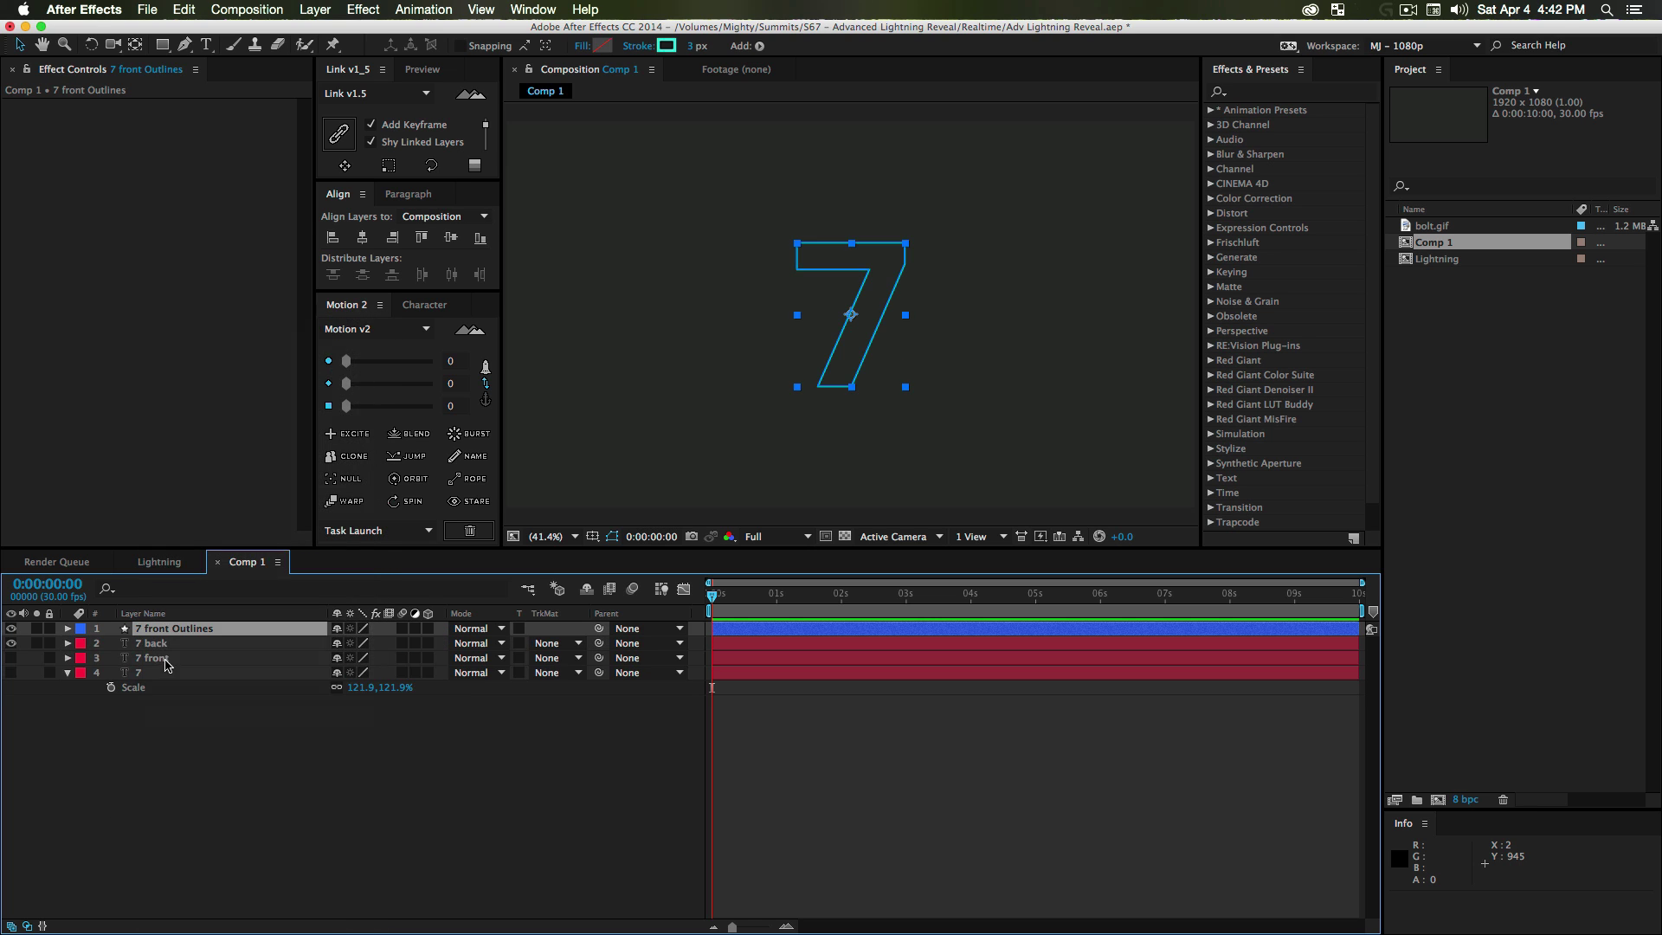
pyautogui.click(154, 651)
pyautogui.rightClick(155, 651)
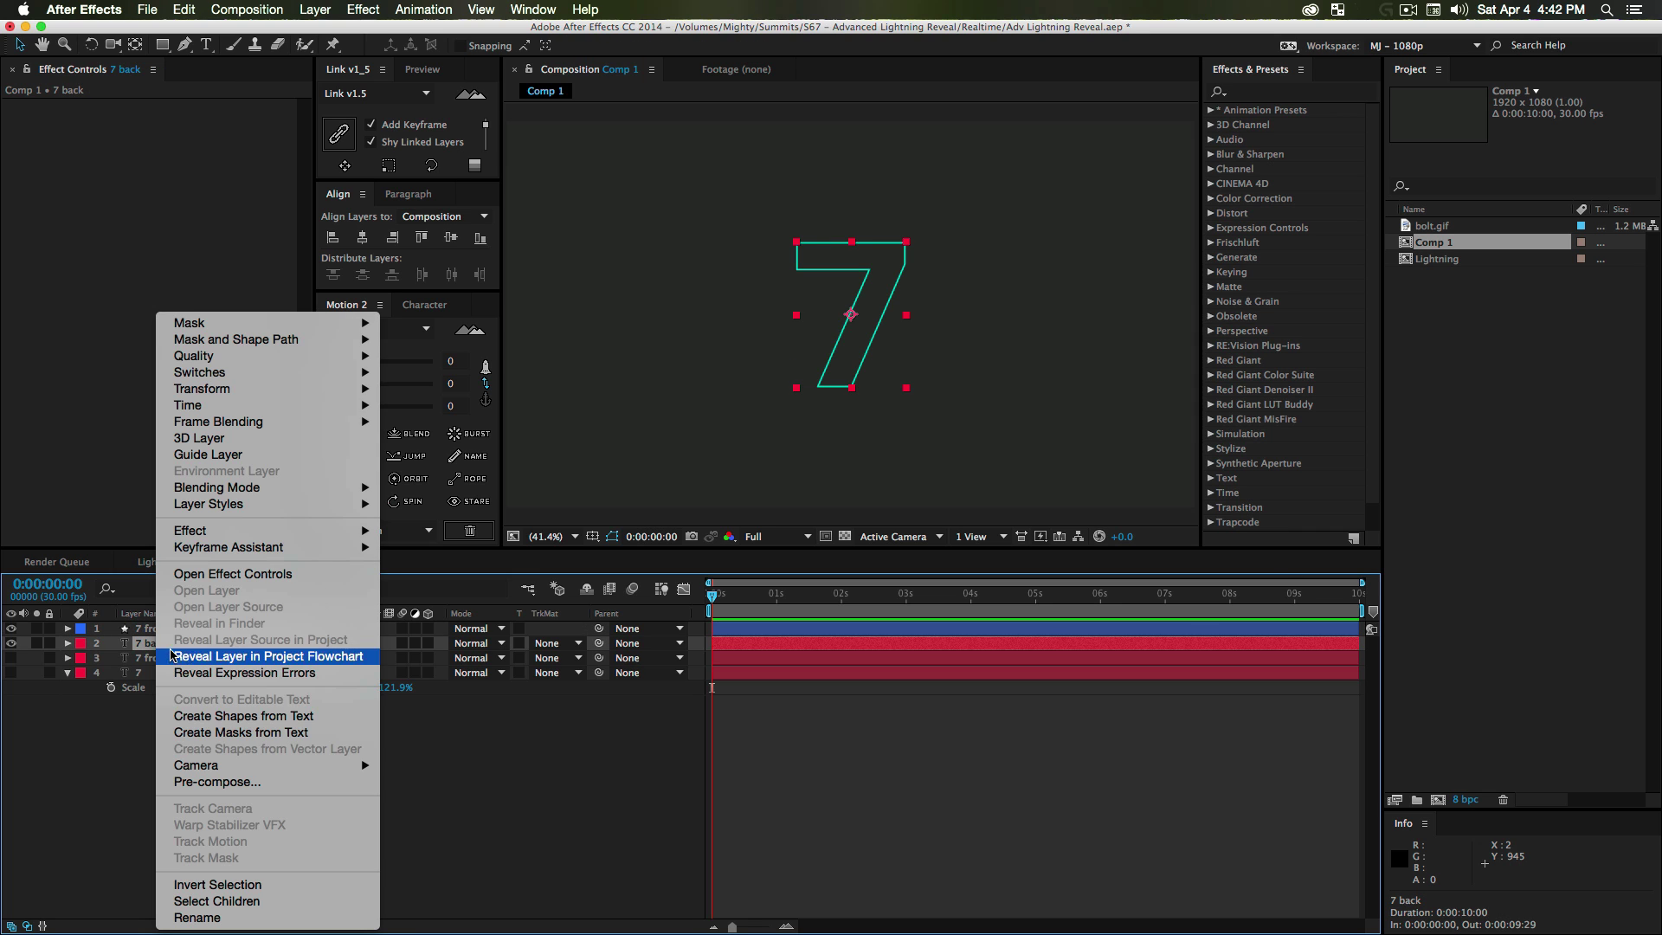
pyautogui.click(210, 716)
# - Delete the 7 back and 7 front text layers, keeping their outline shape layers
pyautogui.click(161, 659)
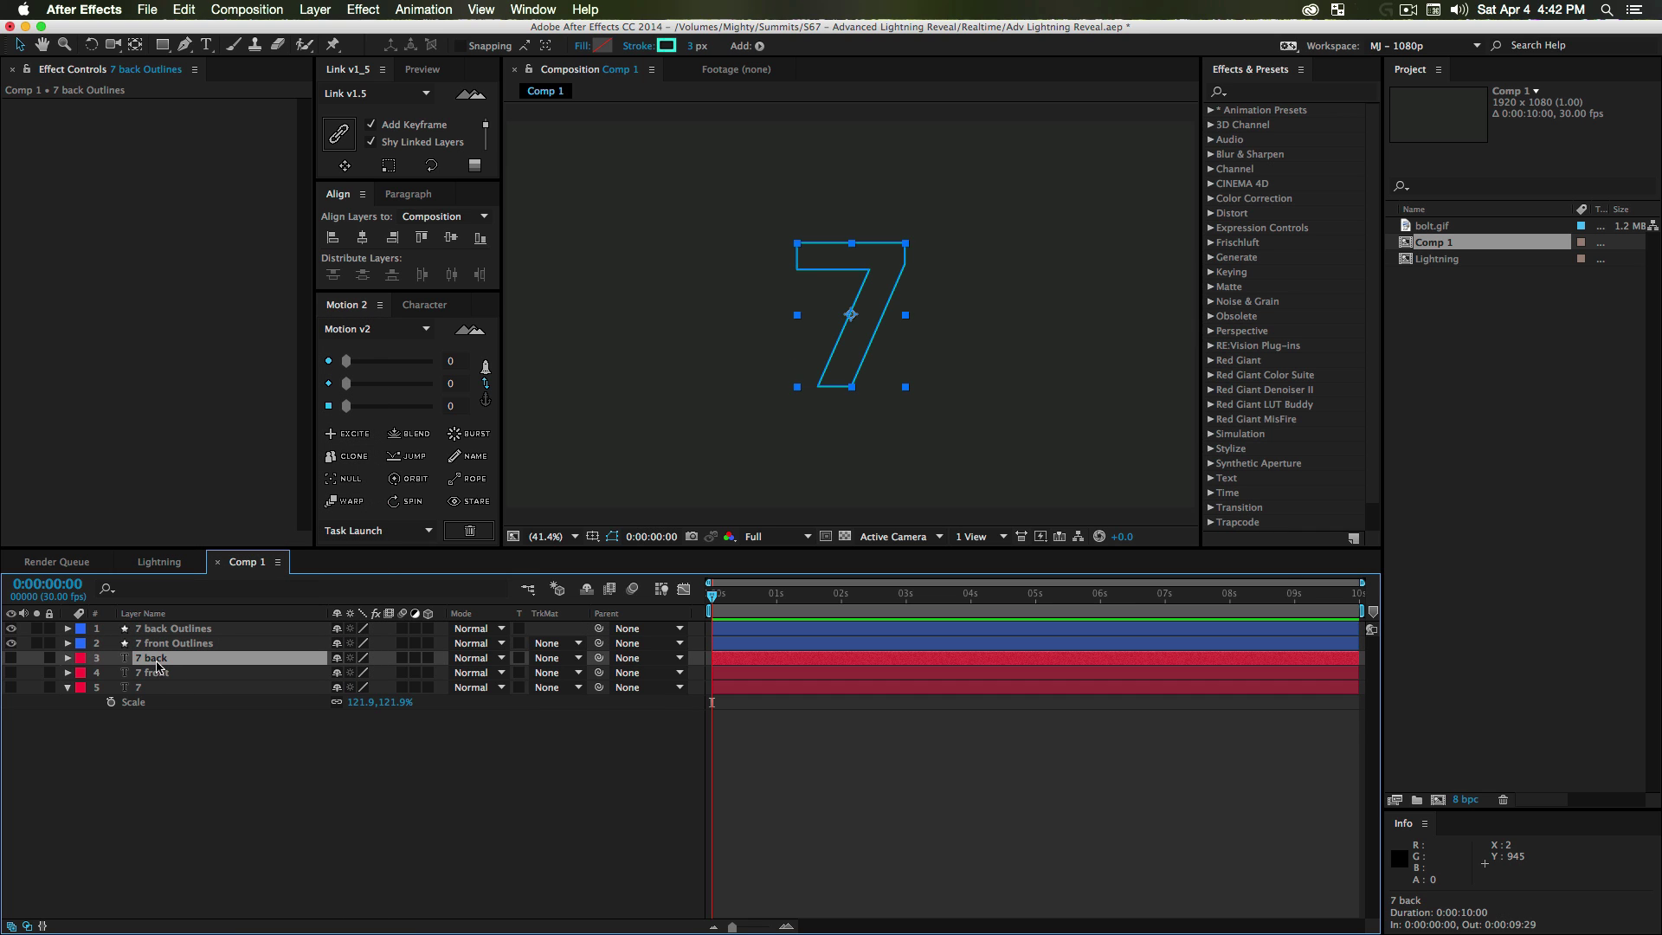
pyautogui.keyDown('shift'); pyautogui.click(160, 675); pyautogui.keyUp('shift')
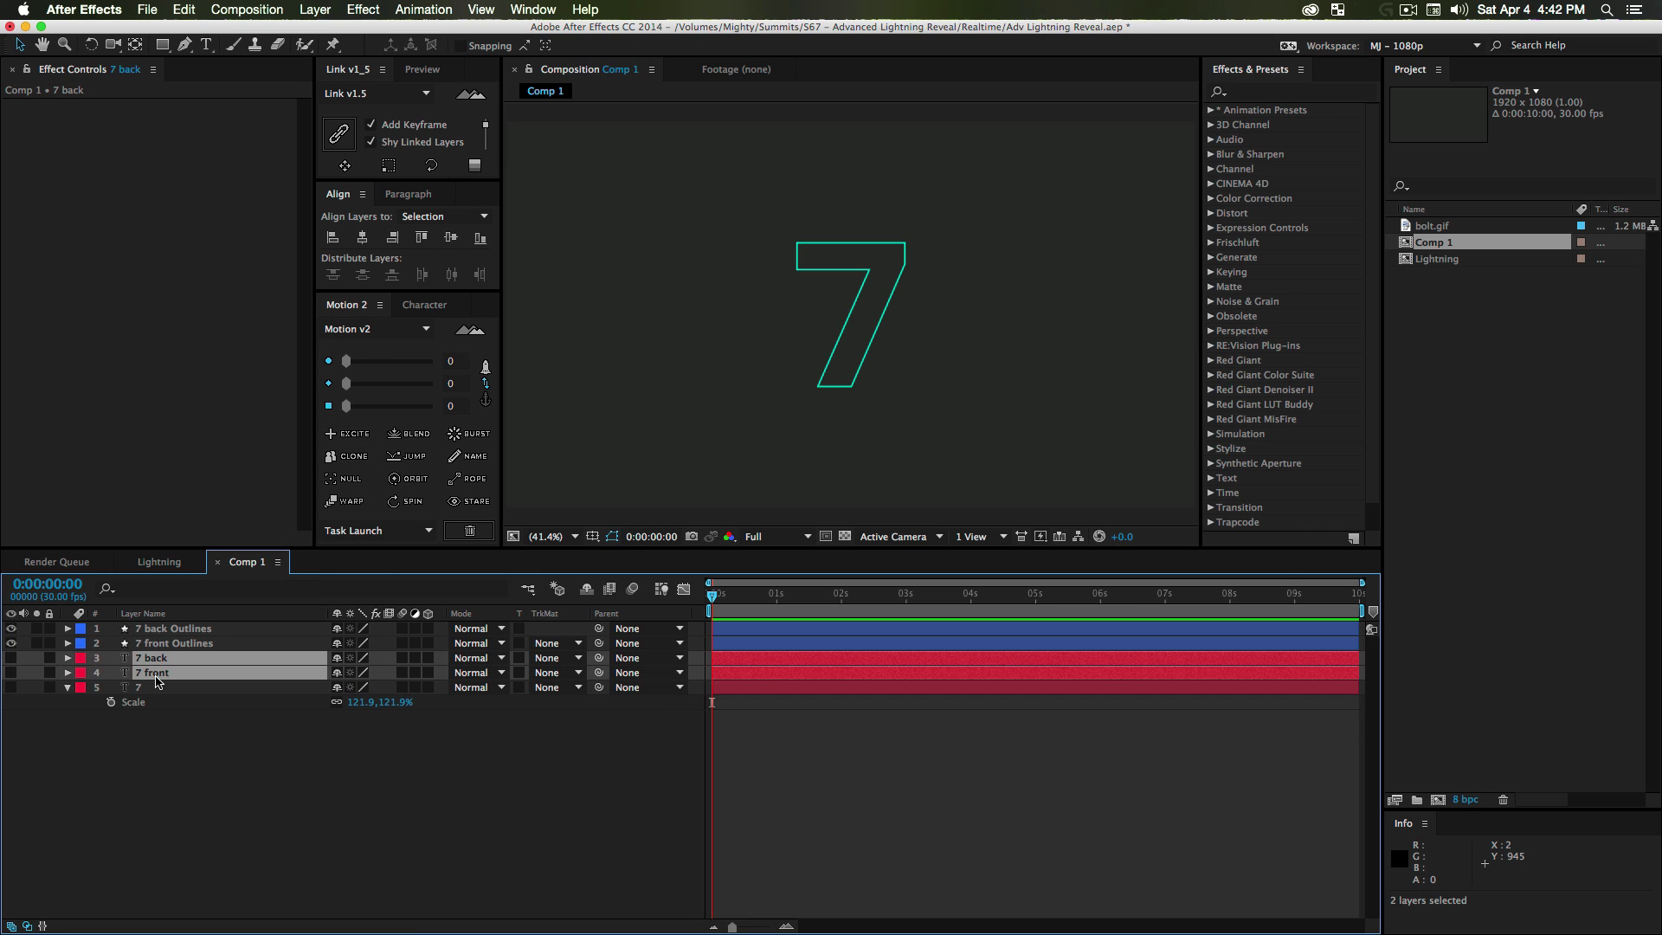
pyautogui.press('Delete')
# - Try an 8 px stroke width on the 7 front Outlines layer and undo it
pyautogui.click(193, 645)
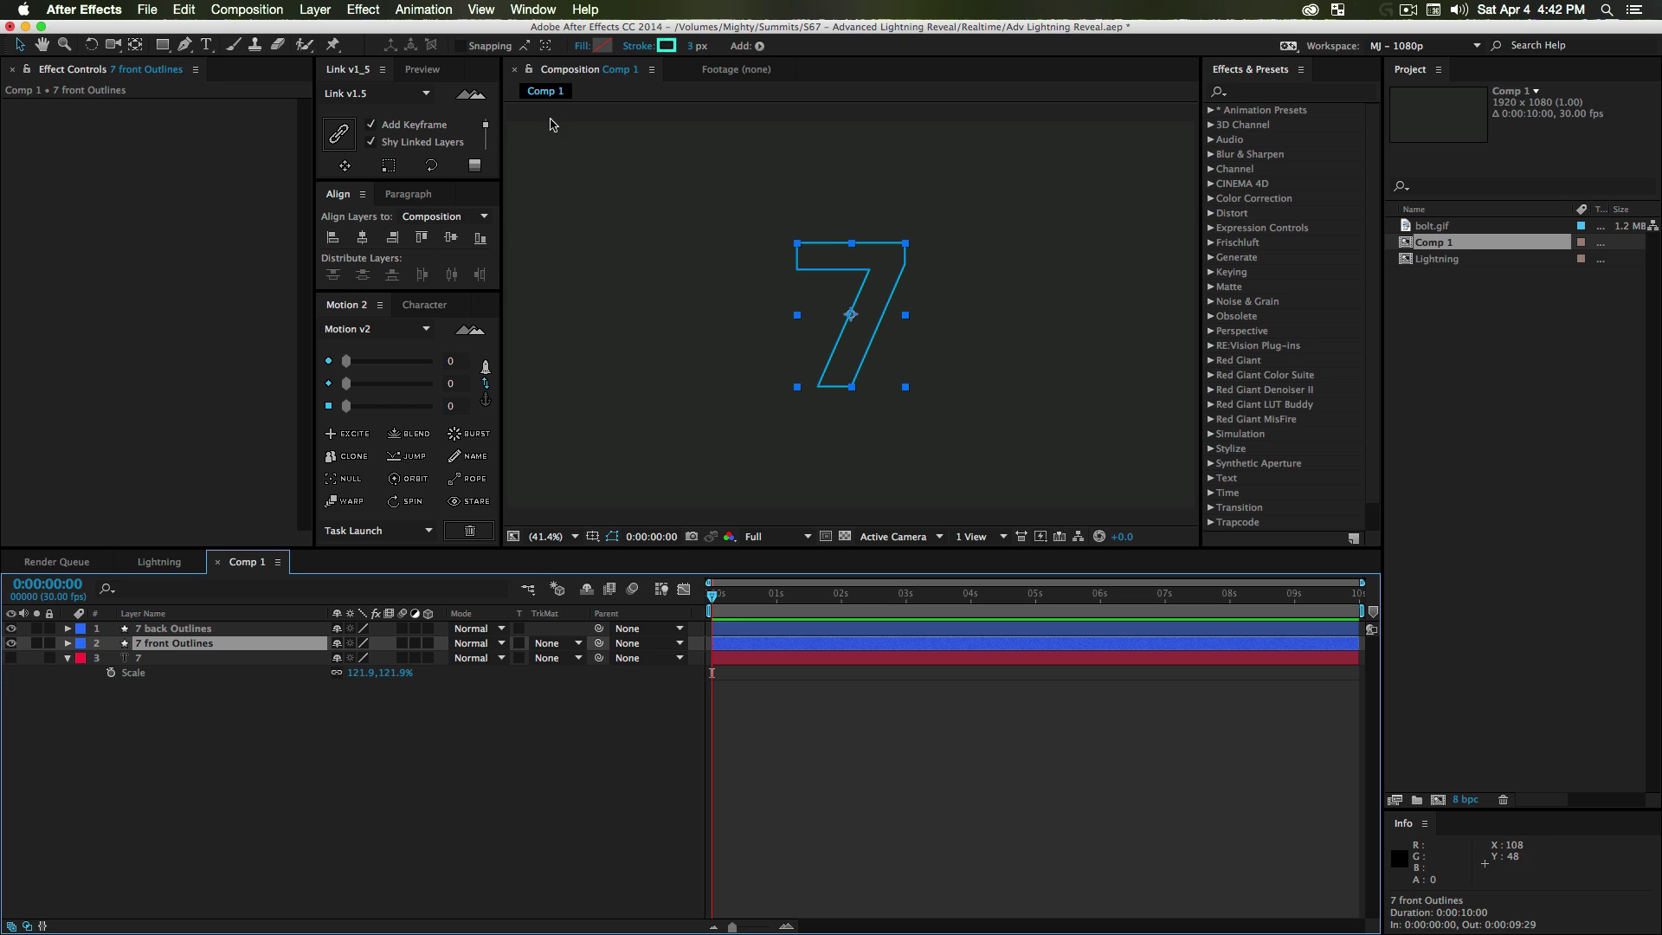
pyautogui.moveTo(697, 50)
pyautogui.mouseDown()
pyautogui.moveTo(736, 48)
pyautogui.moveTo(684, 56)
pyautogui.mouseUp()
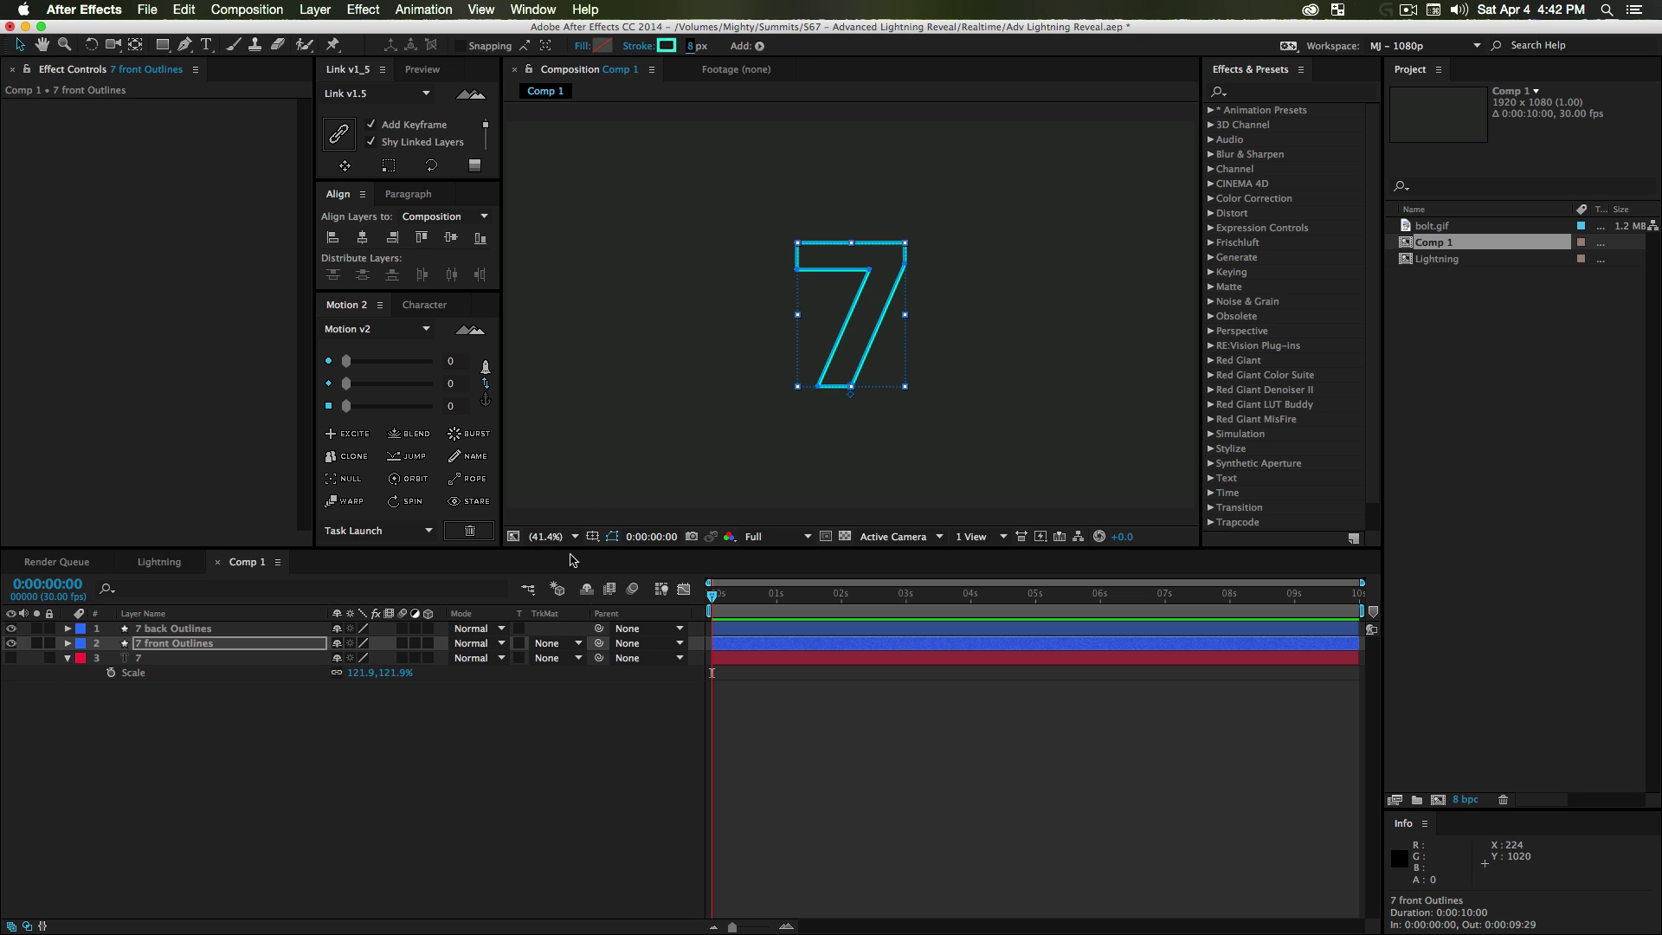
pyautogui.press('super+z')
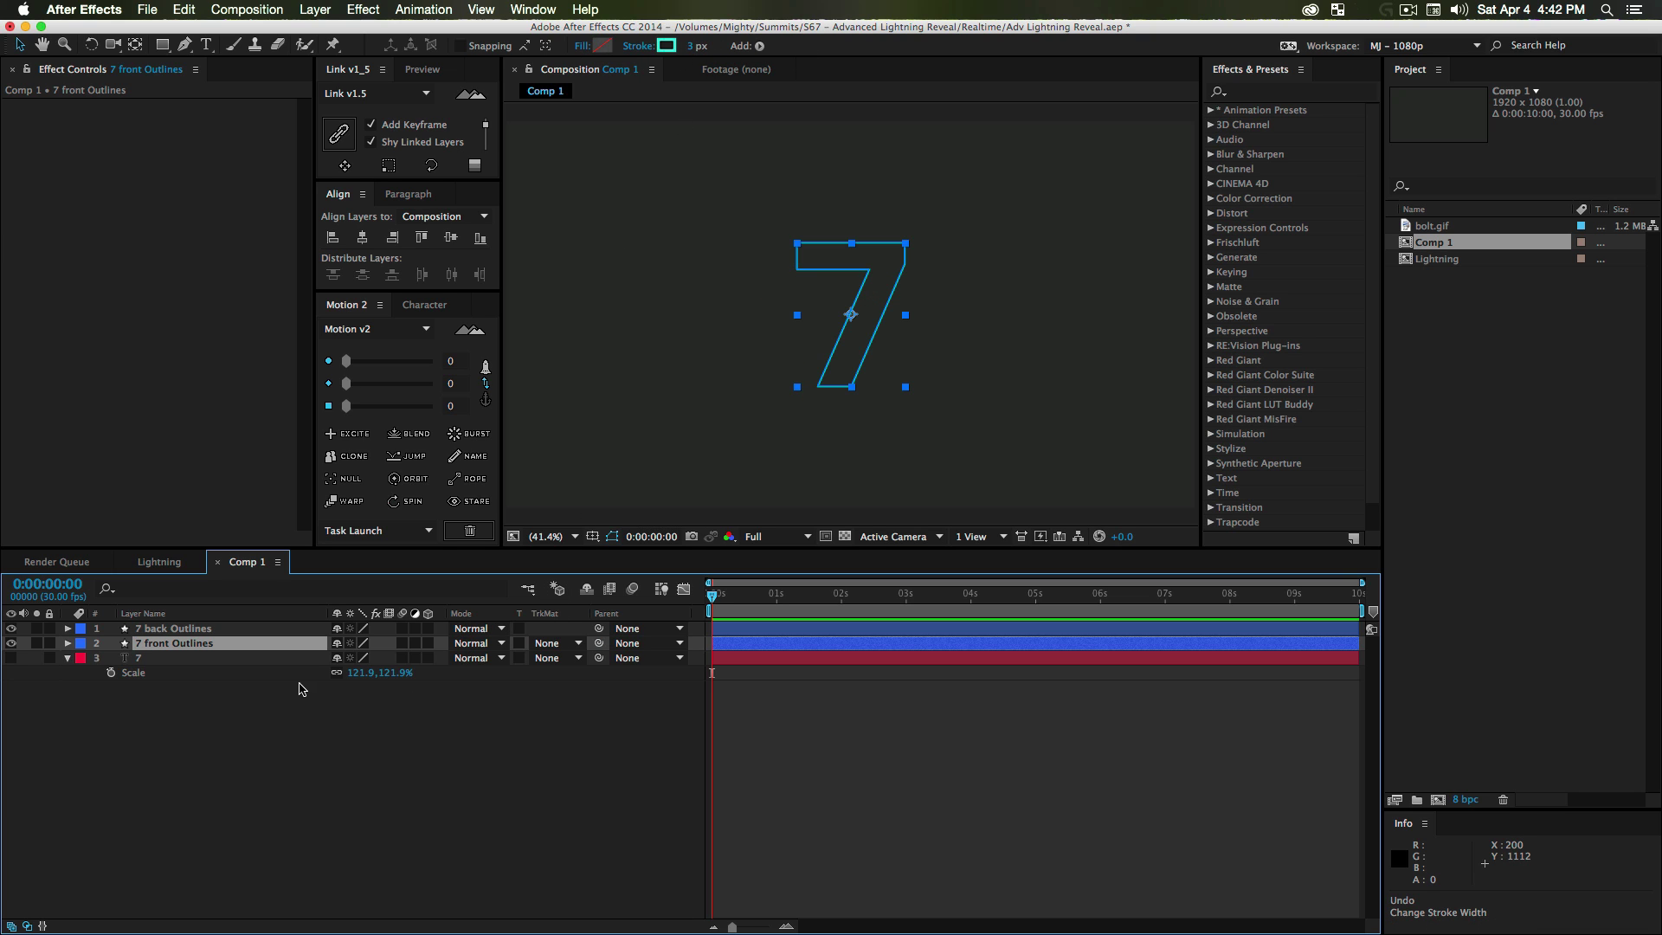
# - Hide the 7 back Outlines layer and filter the properties of both outline layers by "path"
pyautogui.click(11, 629)
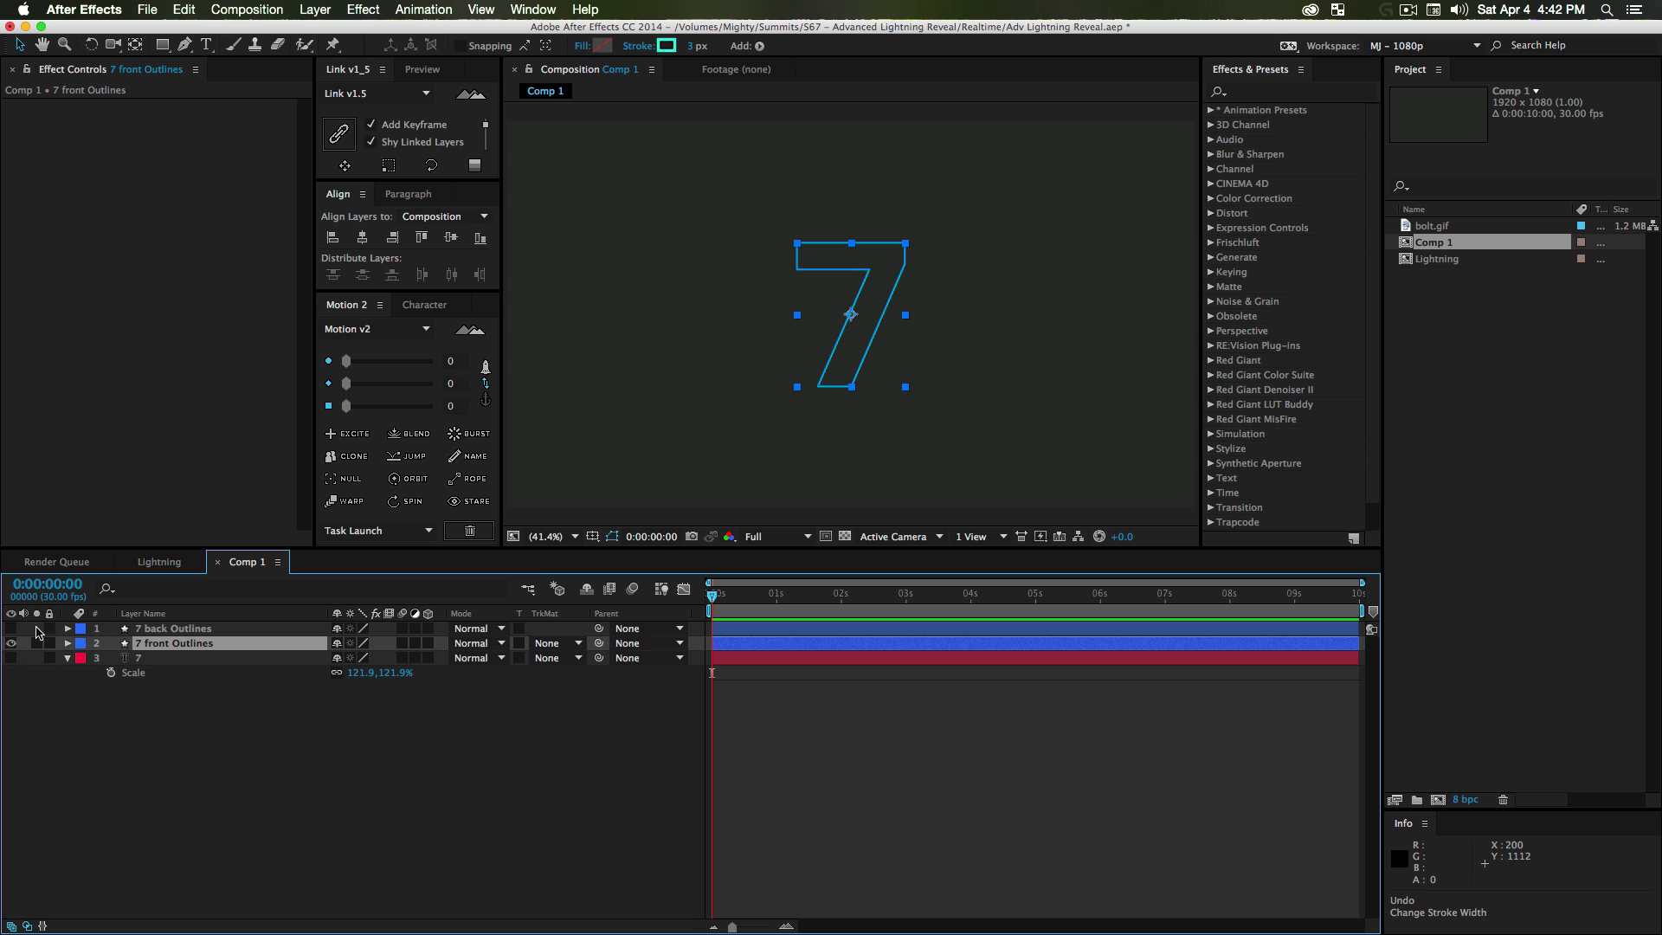
pyautogui.keyDown('shift'); pyautogui.click(157, 628); pyautogui.keyUp('shift')
pyautogui.click(156, 593)
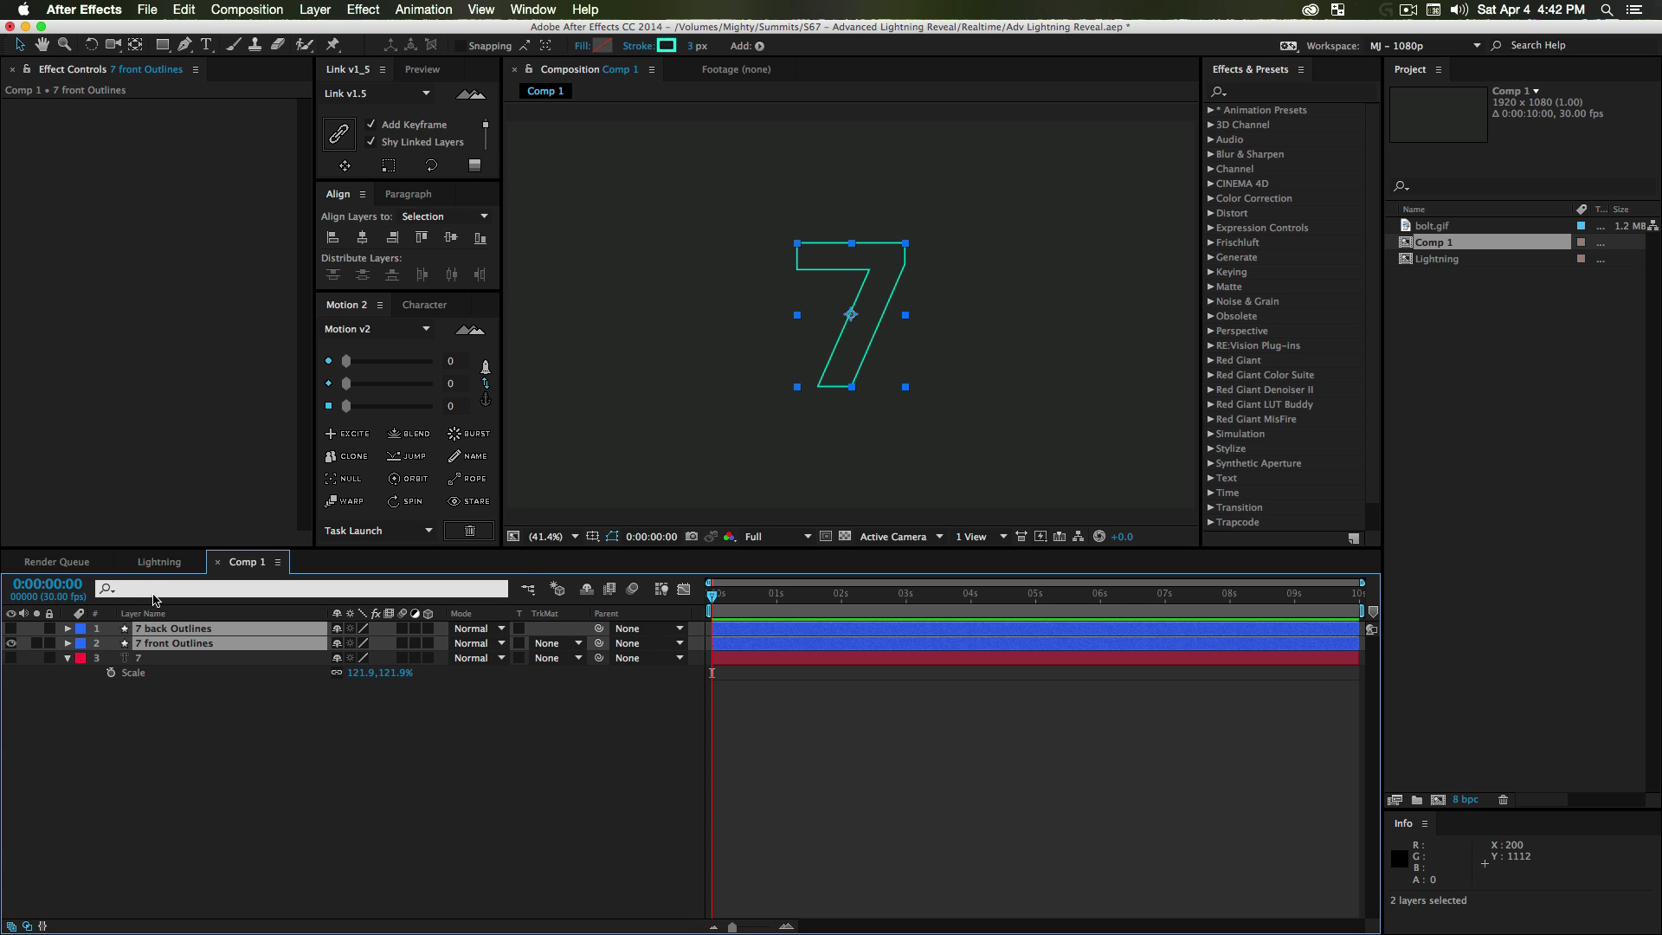
pyautogui.write('pat')
pyautogui.click(693, 684)
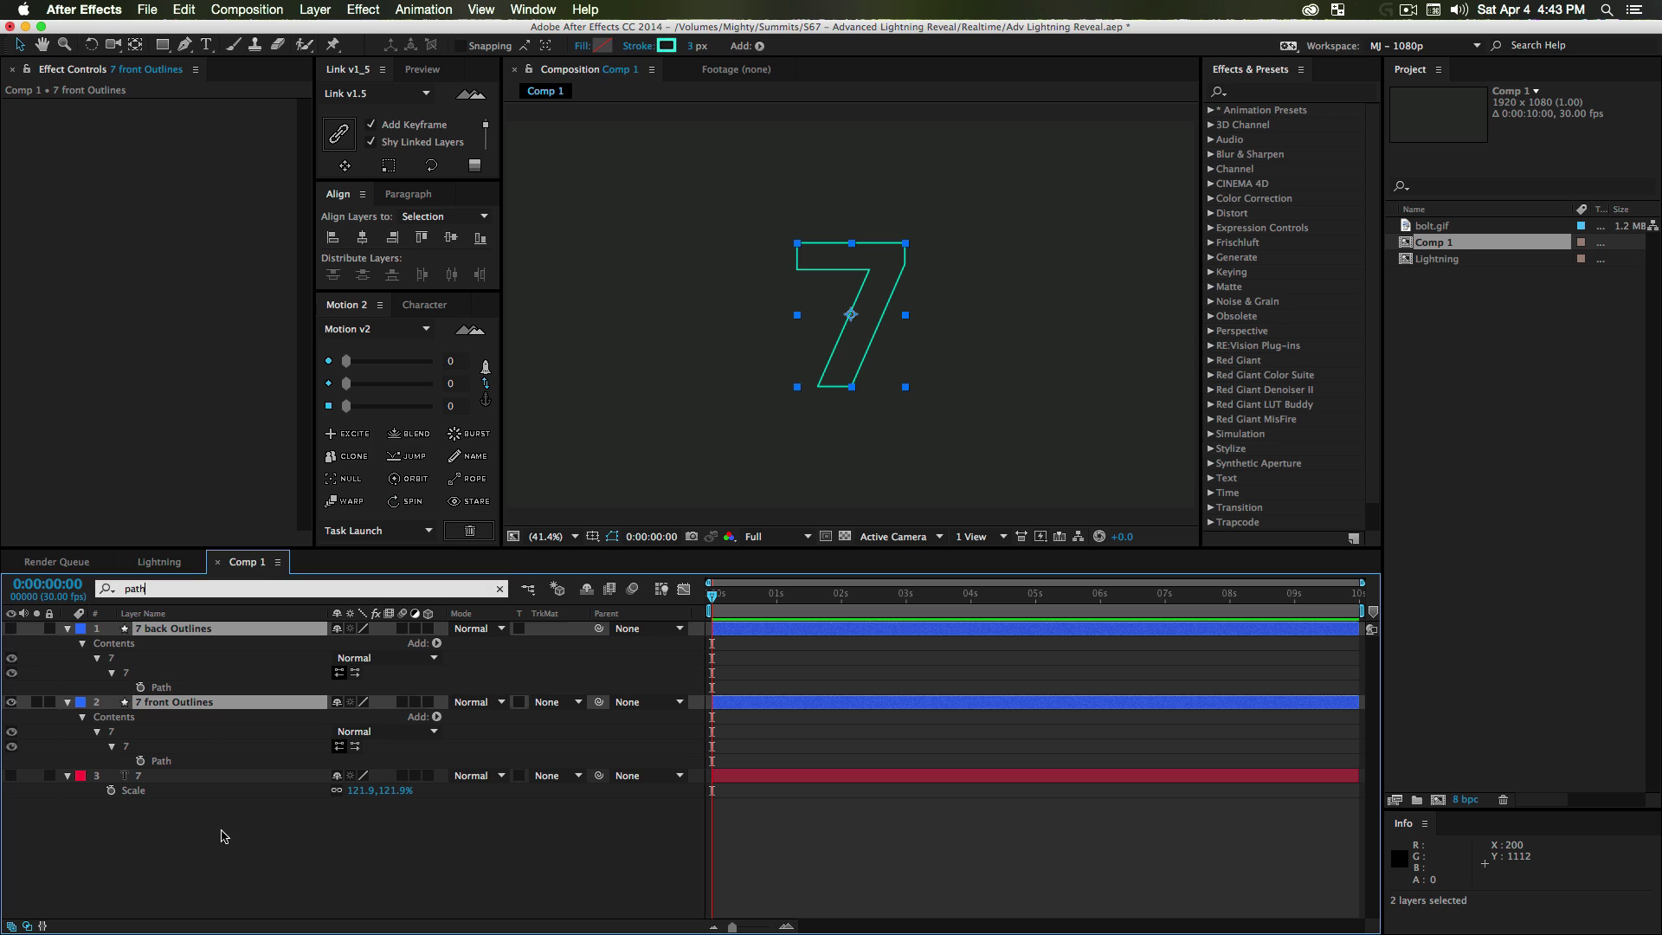
# - Keyframe the Path of the 7 back and 7 front Outlines layers at 0:00 and display only their keyframed properties
pyautogui.click(693, 684)
pyautogui.click(140, 759)
pyautogui.click(140, 686)
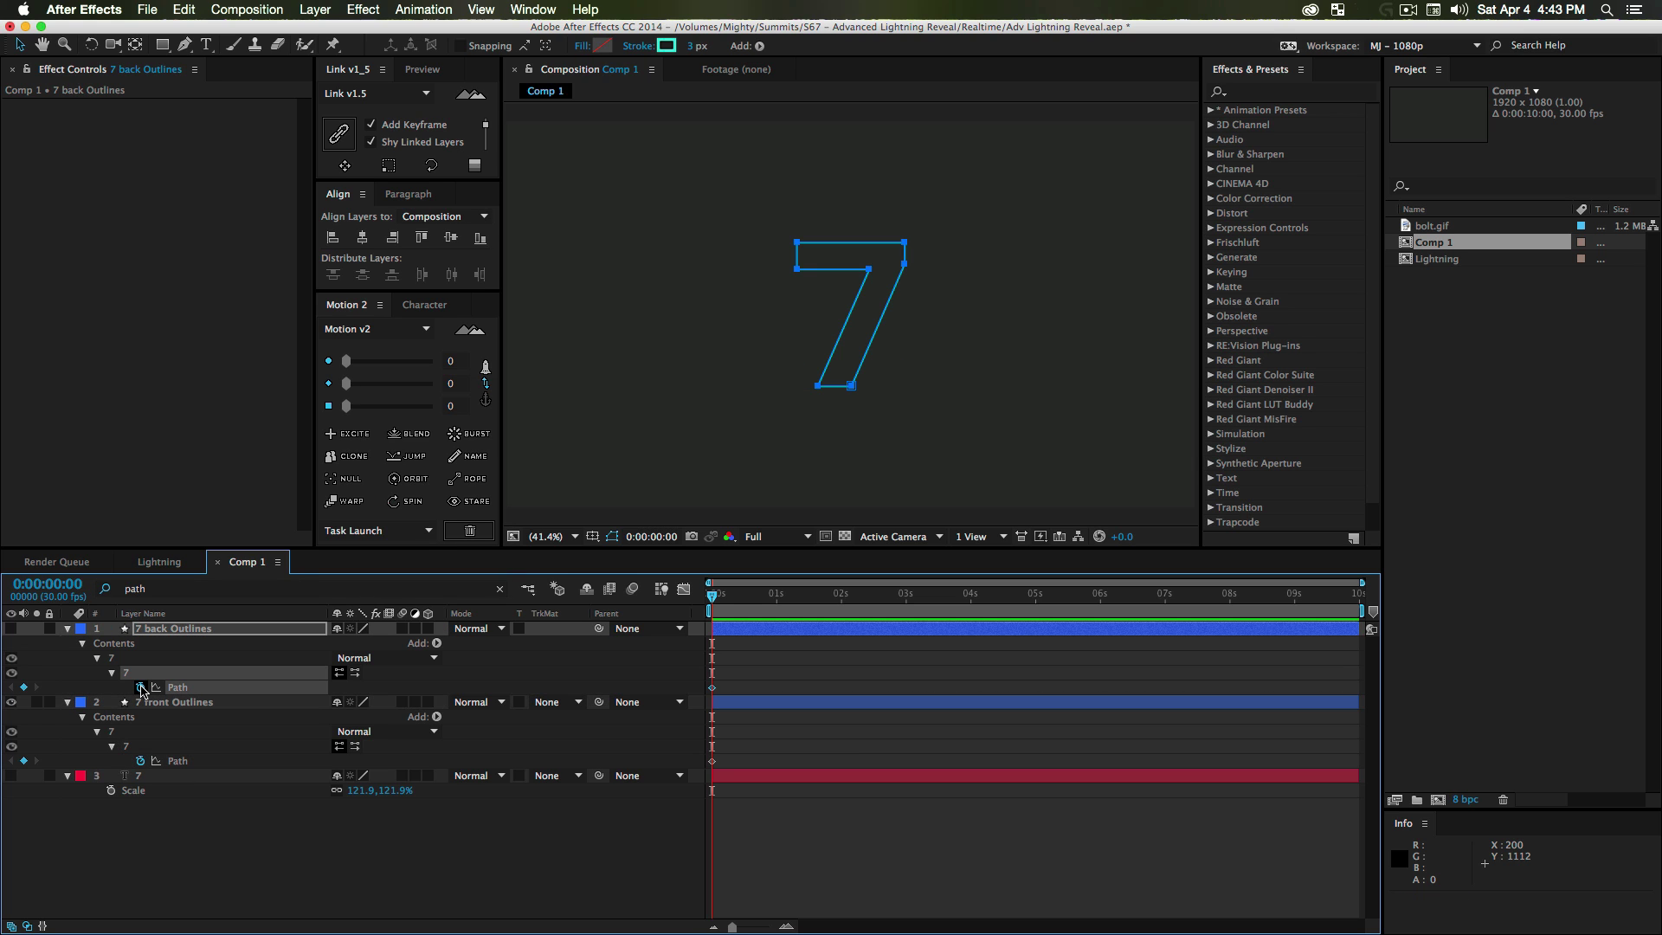
pyautogui.press('u')
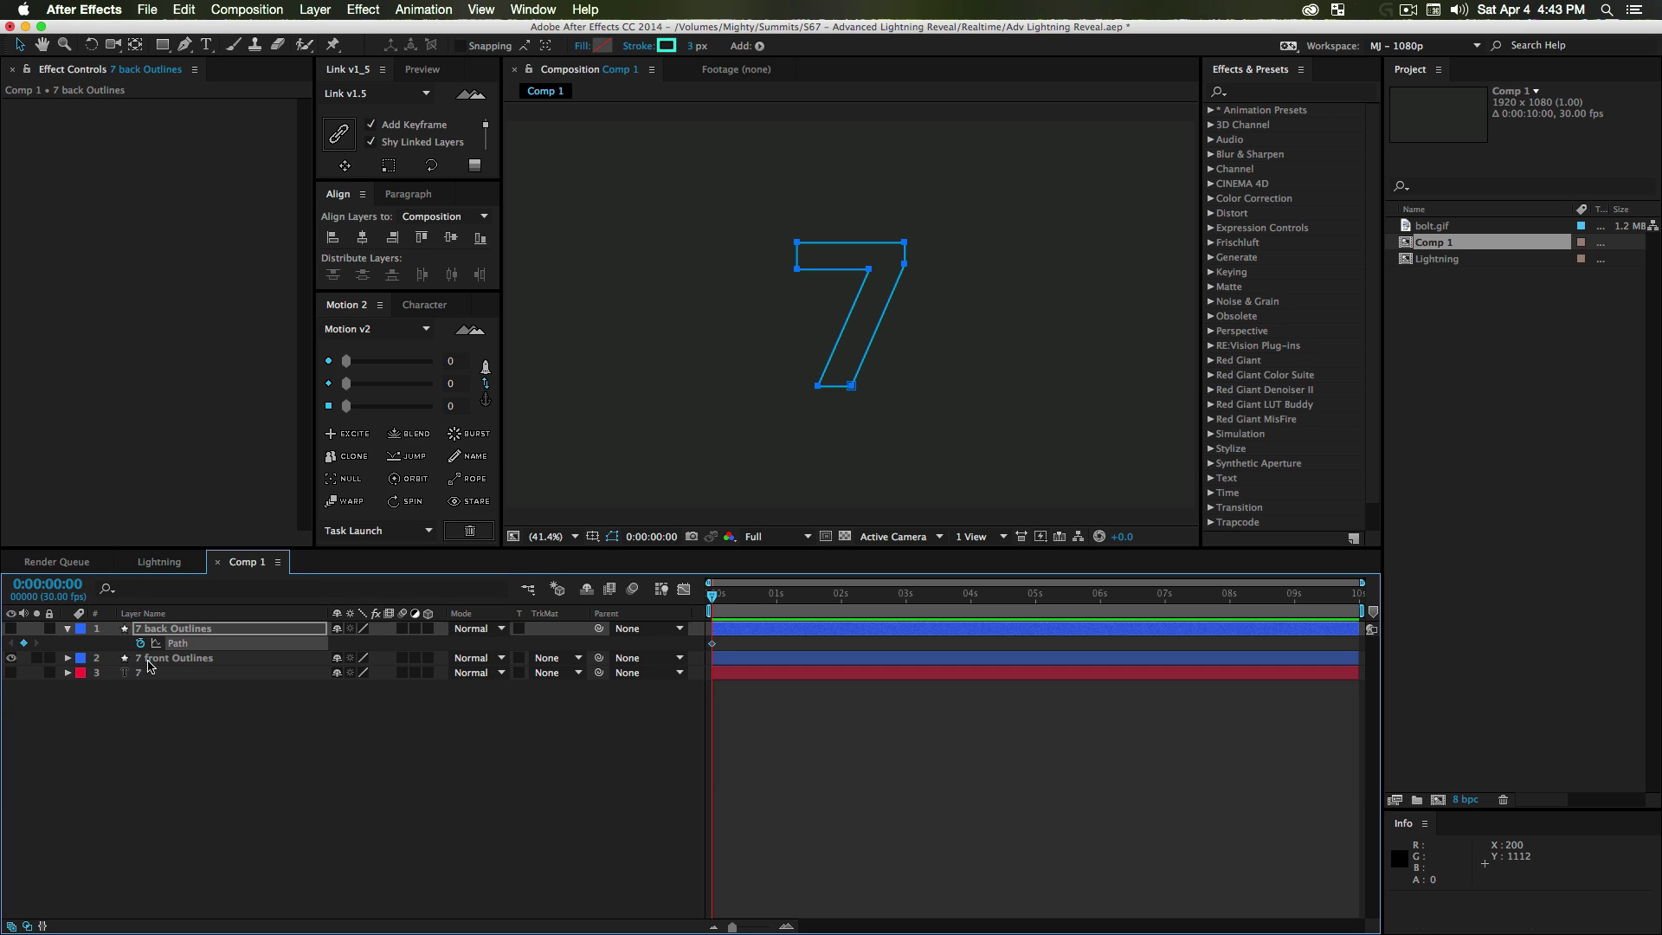
pyautogui.click(149, 665)
pyautogui.press('u')
pyautogui.click(563, 776)
# - Delete the two top points, the right-side point and the bottom-right point from the 7 front Outlines path
pyautogui.click(177, 672)
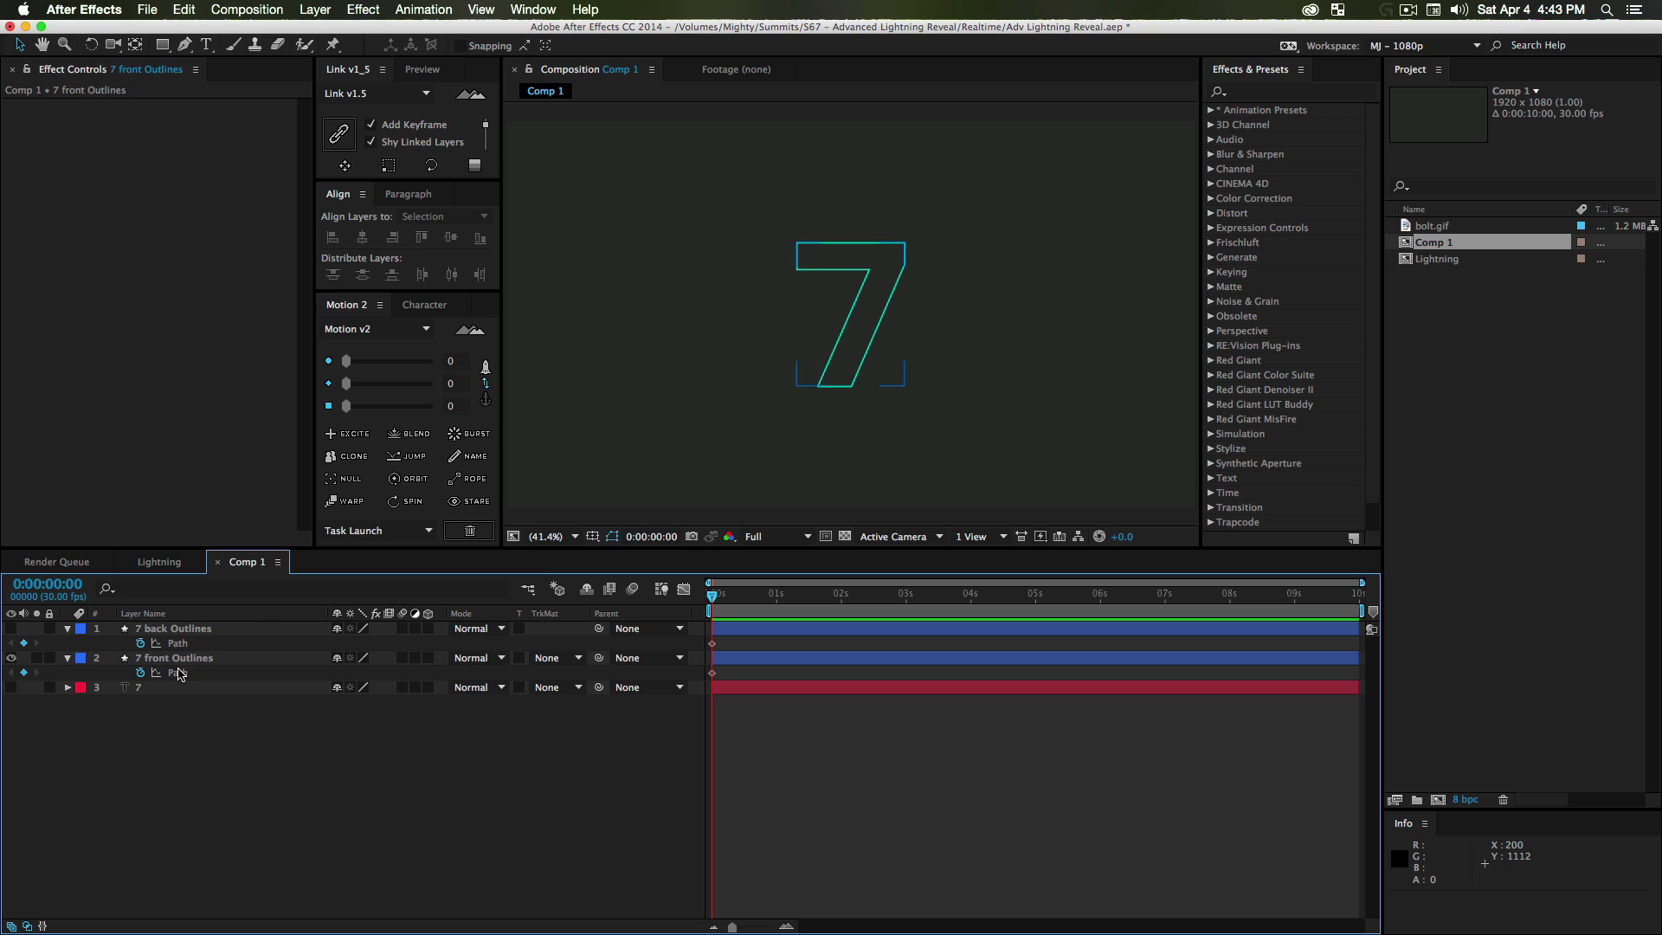
pyautogui.click(180, 674)
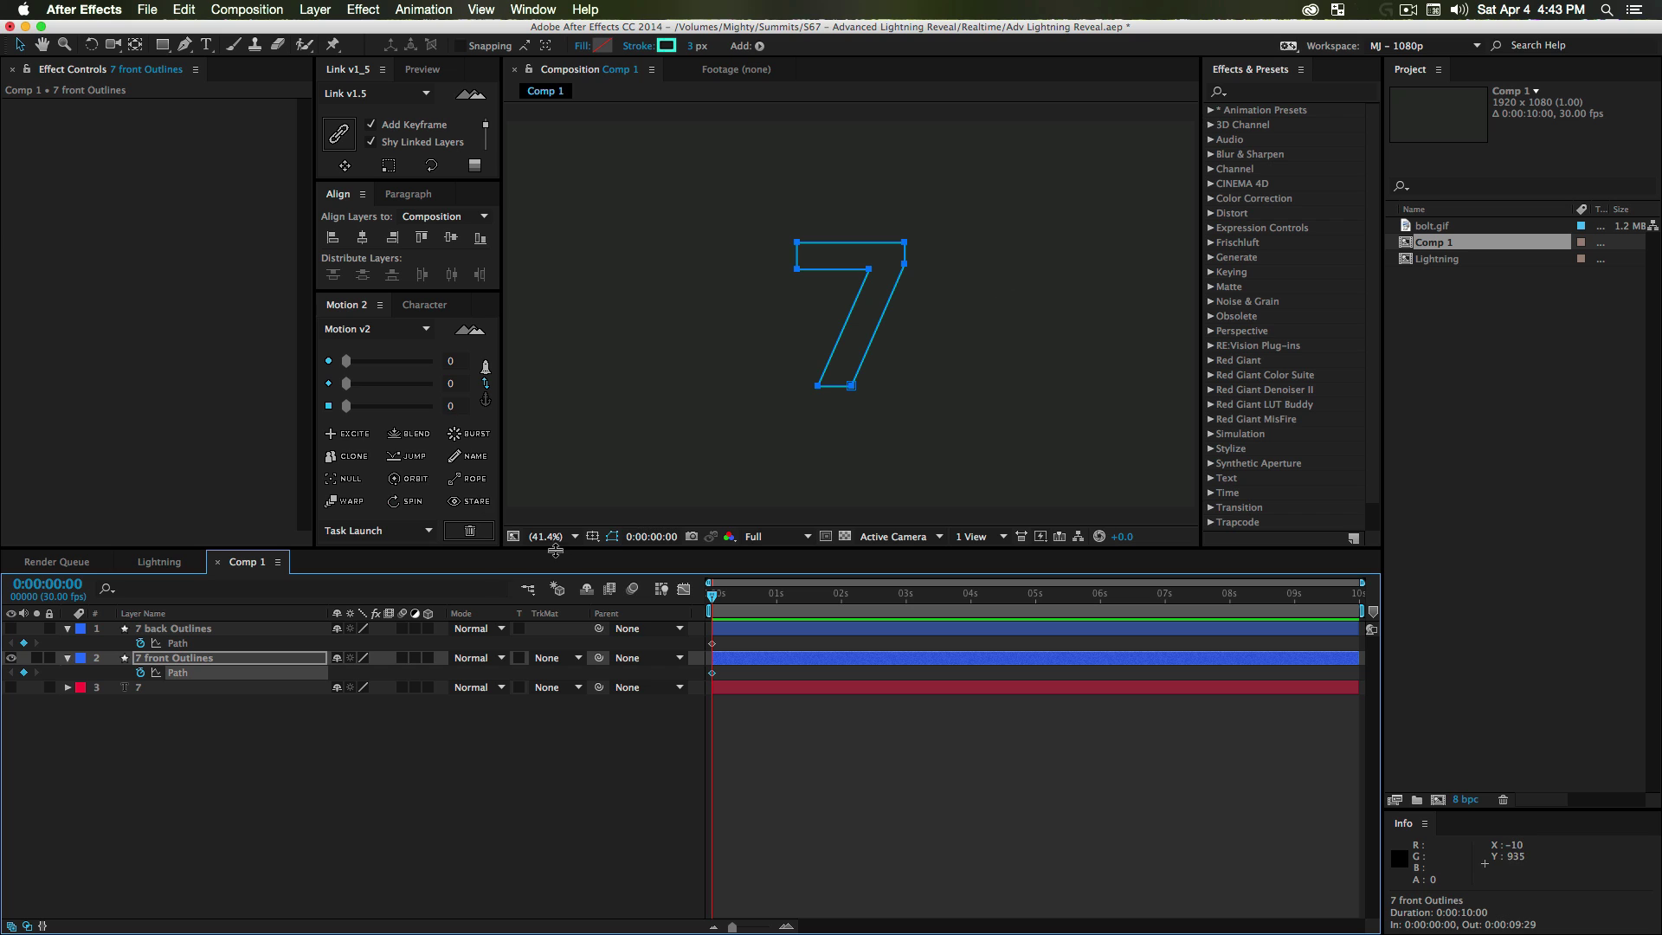
pyautogui.click(617, 537)
pyautogui.click(615, 538)
pyautogui.click(613, 539)
pyautogui.click(611, 539)
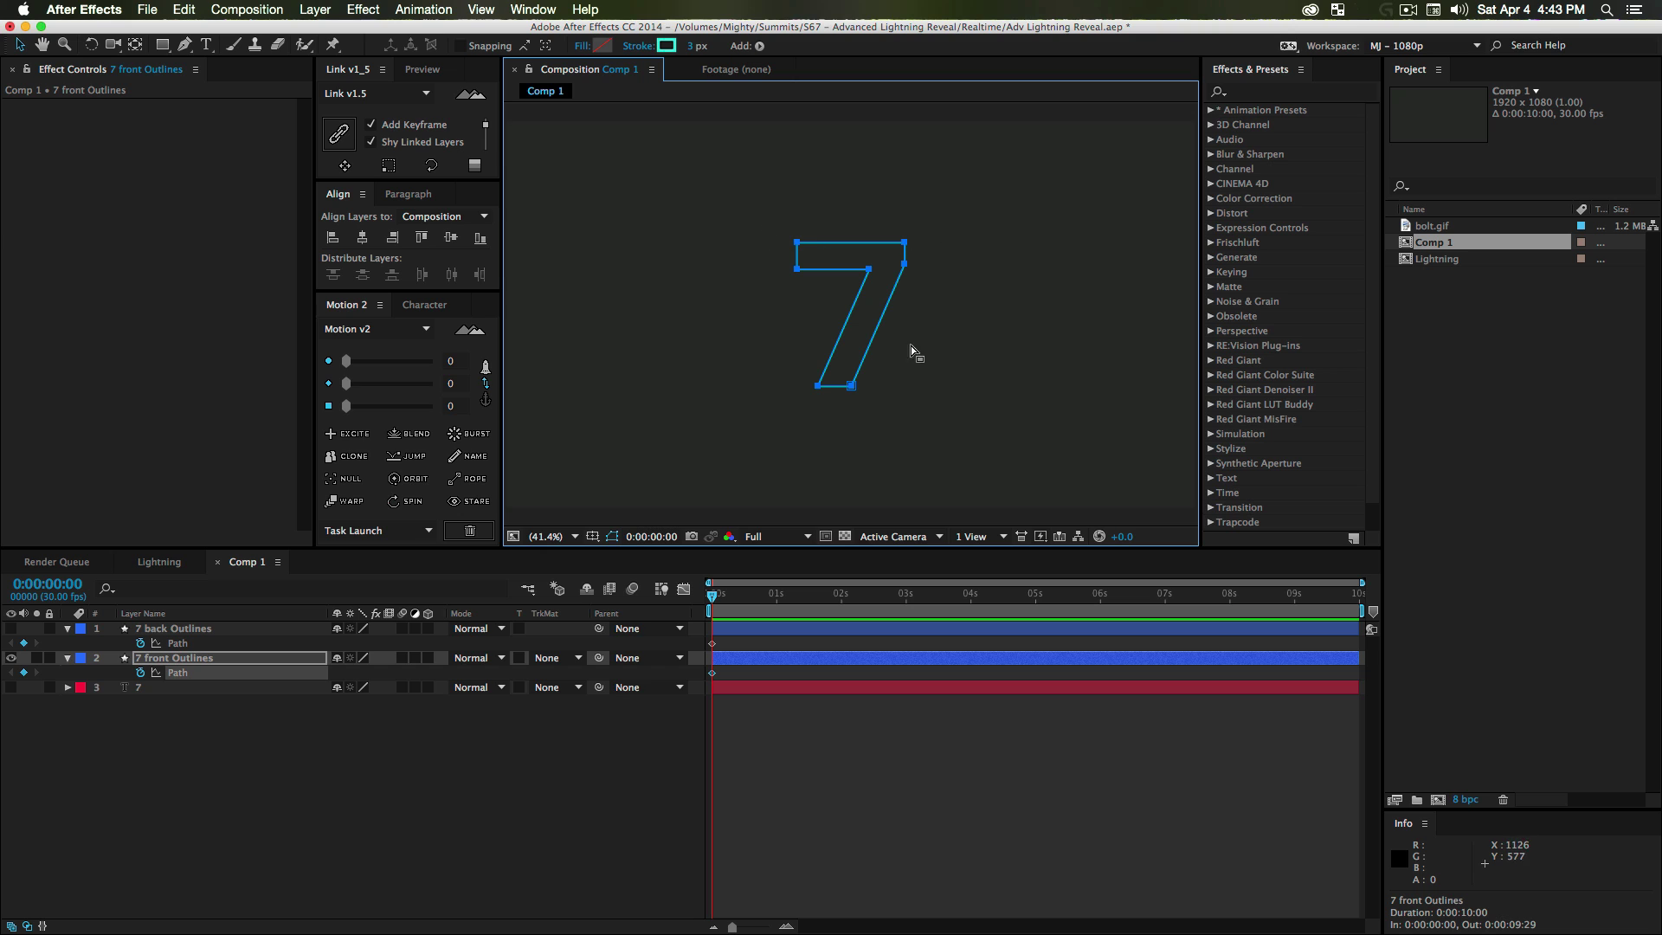
pyautogui.moveTo(752, 218); pyautogui.dragTo(947, 253)
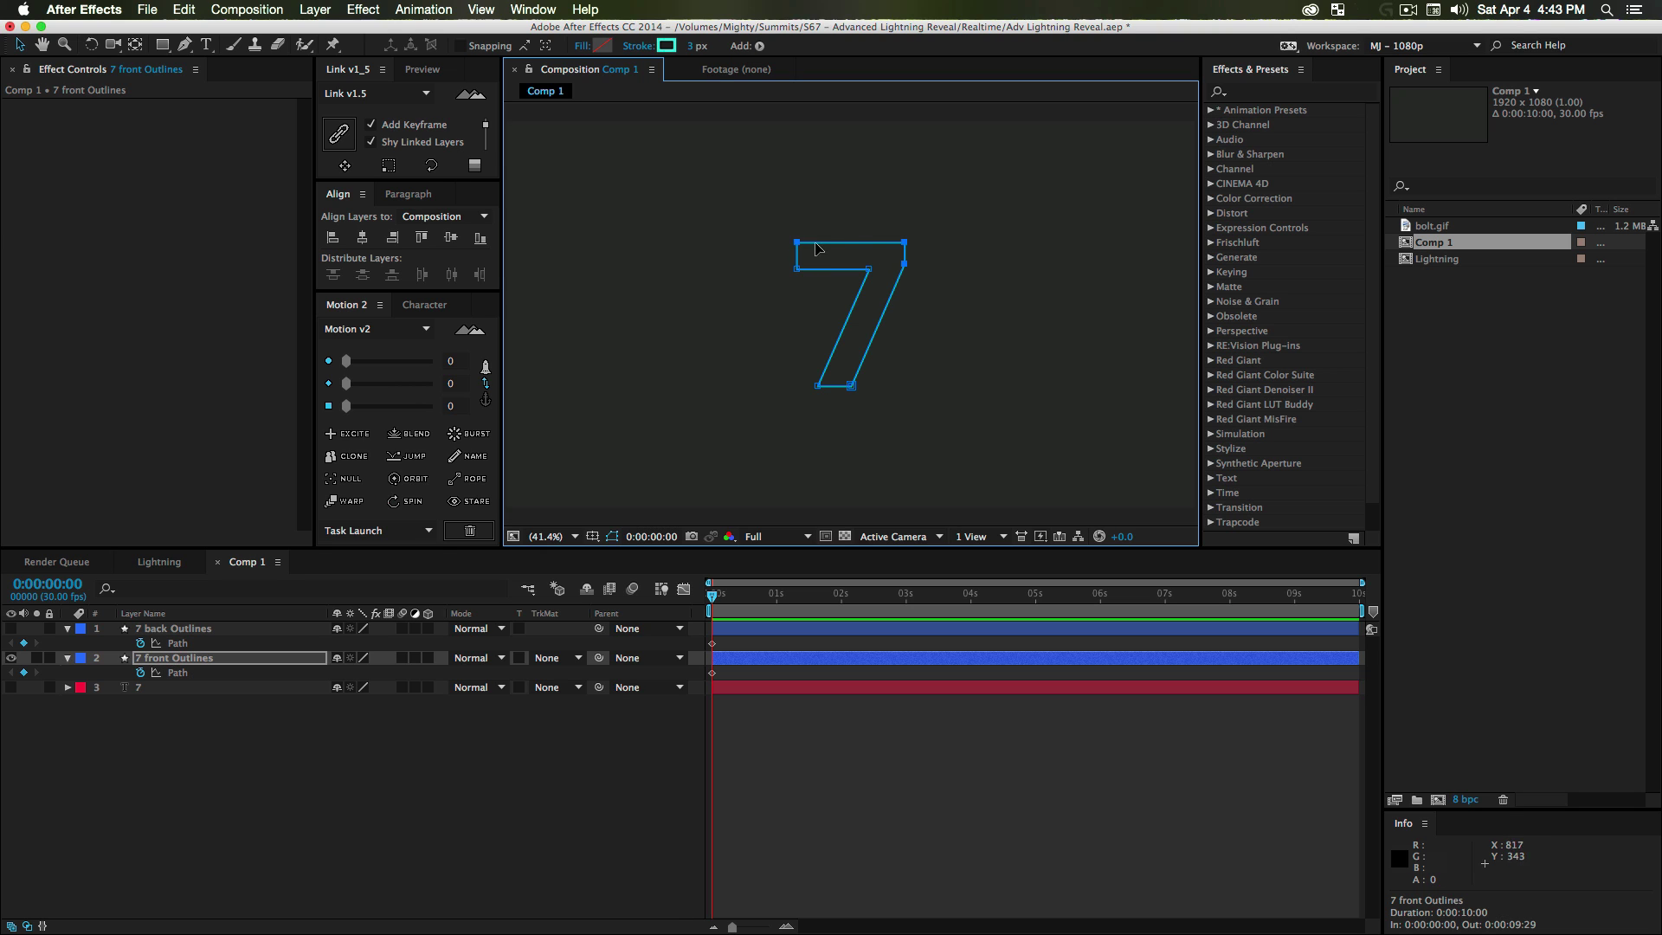
pyautogui.keyDown('shift'); pyautogui.click(849, 385); pyautogui.keyUp('shift')
pyautogui.press('Delete')
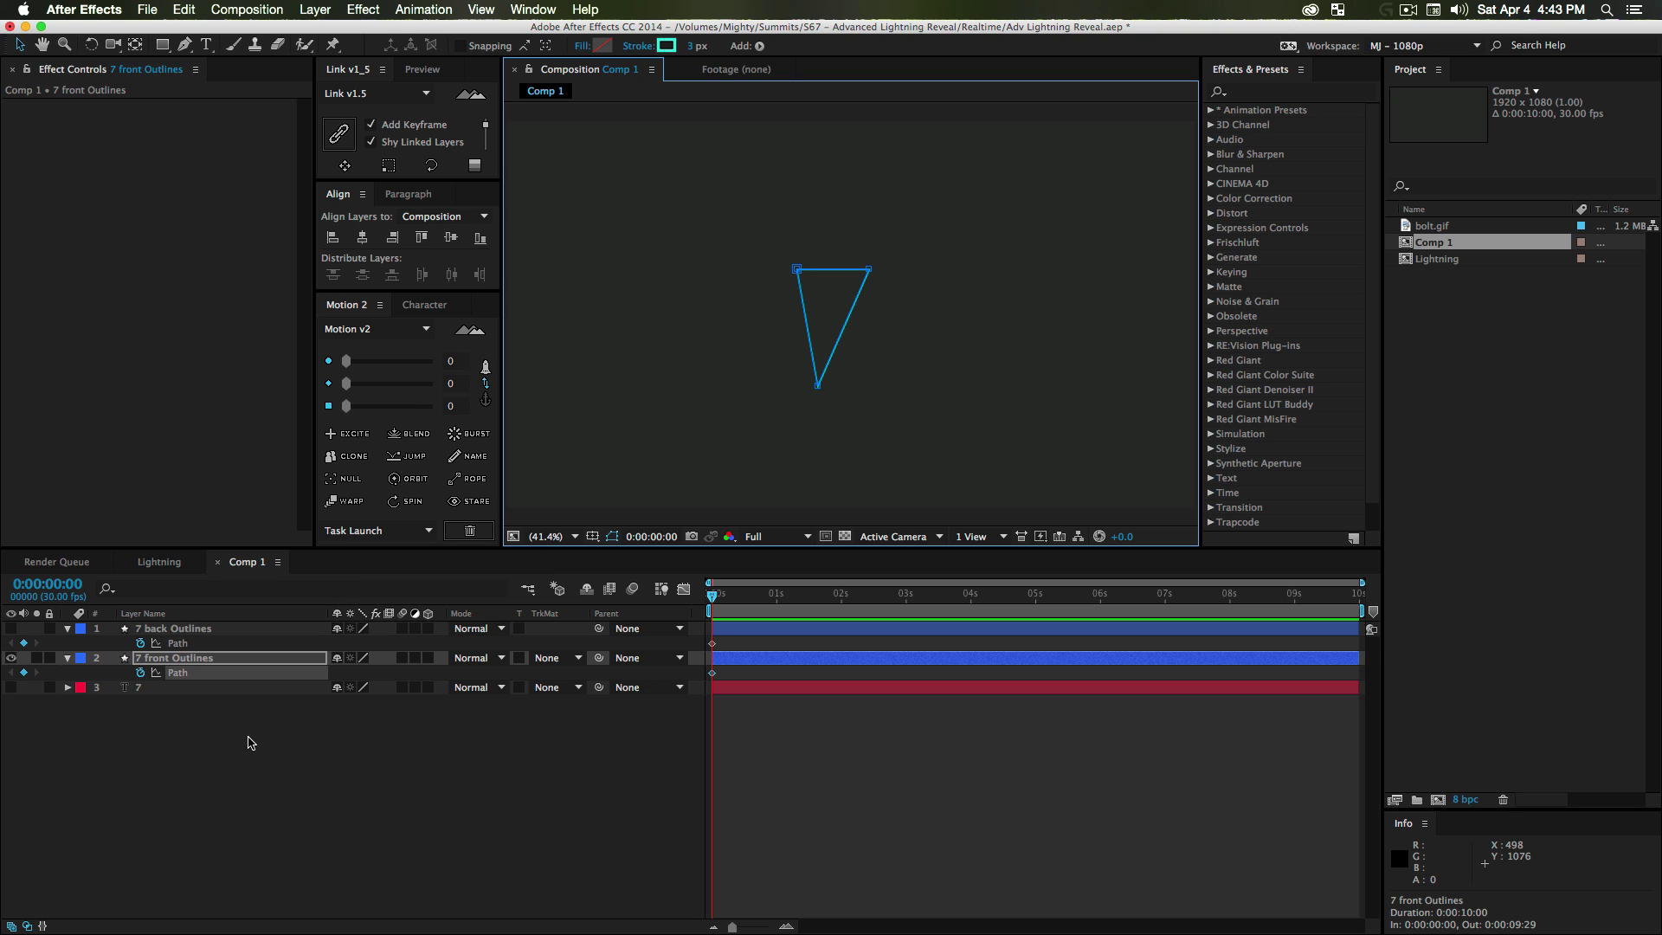
# - Isolate the 7 back Outlines layer, delete its path's two inner points and bottom-left point, and show both outline layers
pyautogui.click(218, 729)
pyautogui.click(11, 658)
pyautogui.click(11, 629)
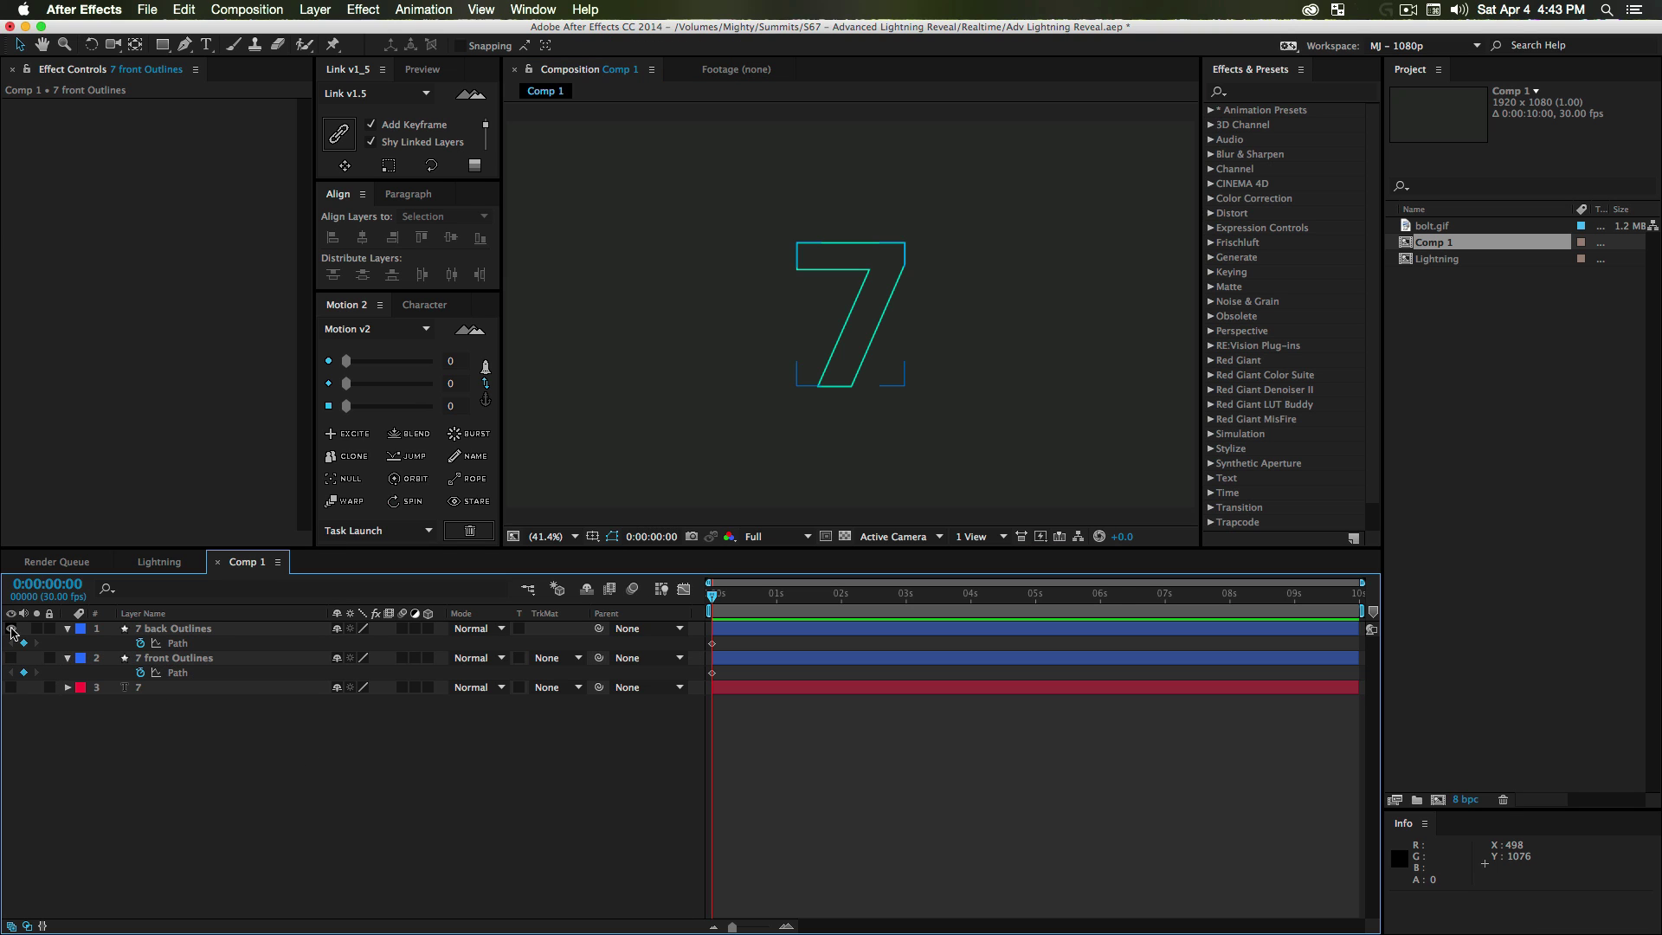
pyautogui.click(195, 643)
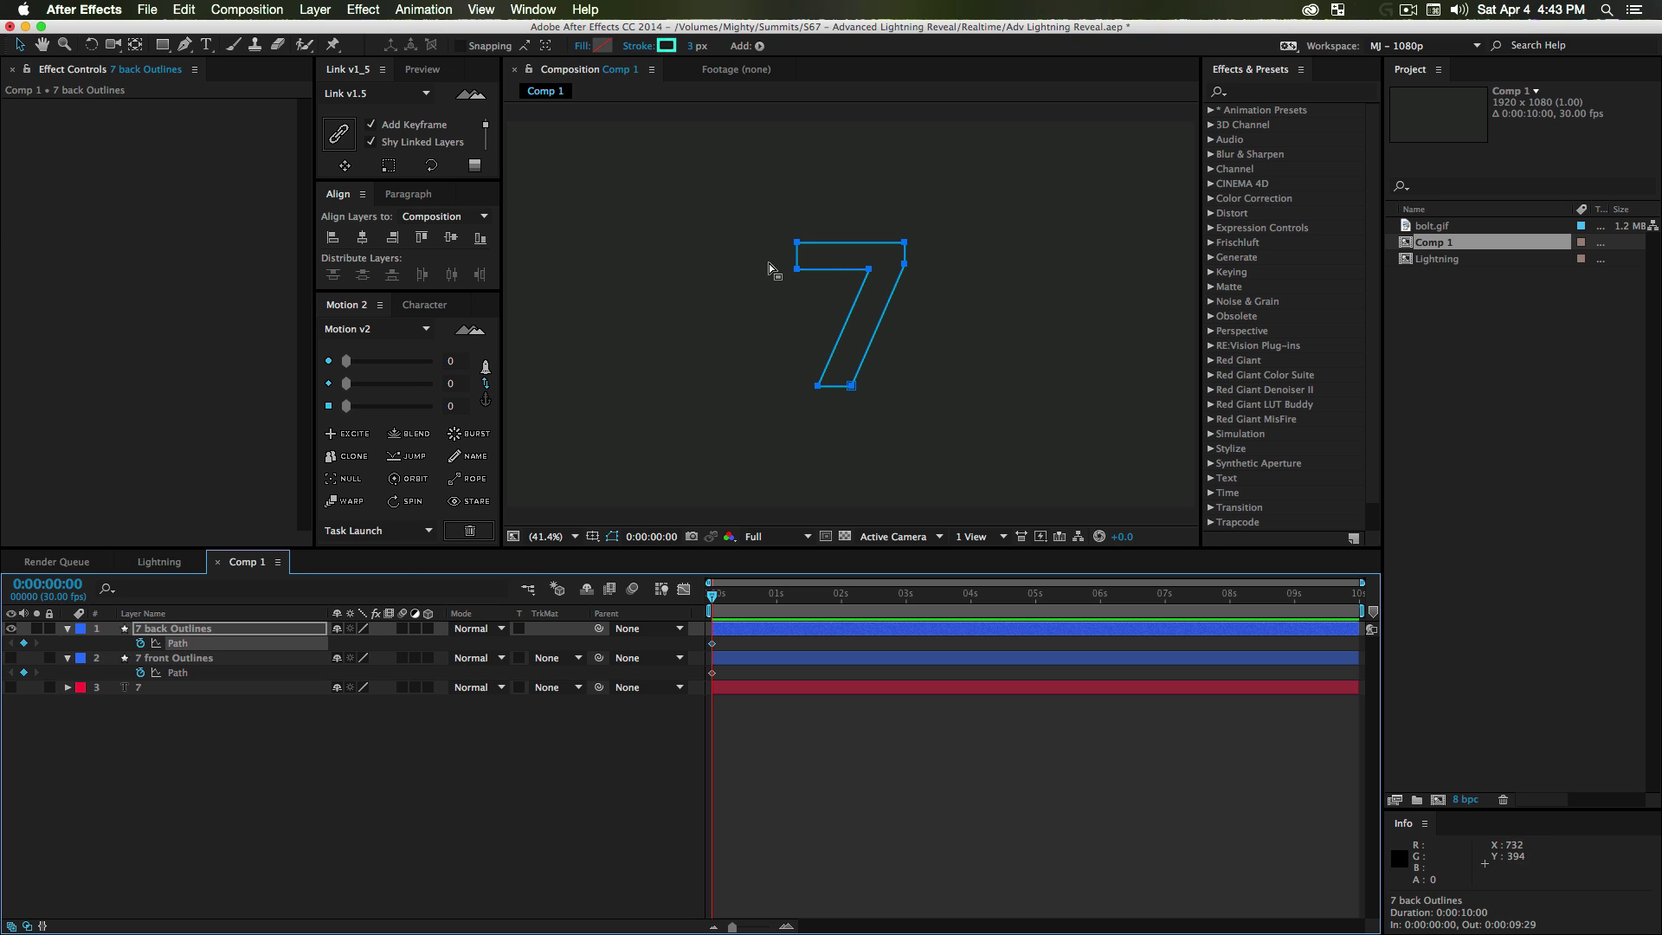
pyautogui.moveTo(749, 260); pyautogui.dragTo(880, 276)
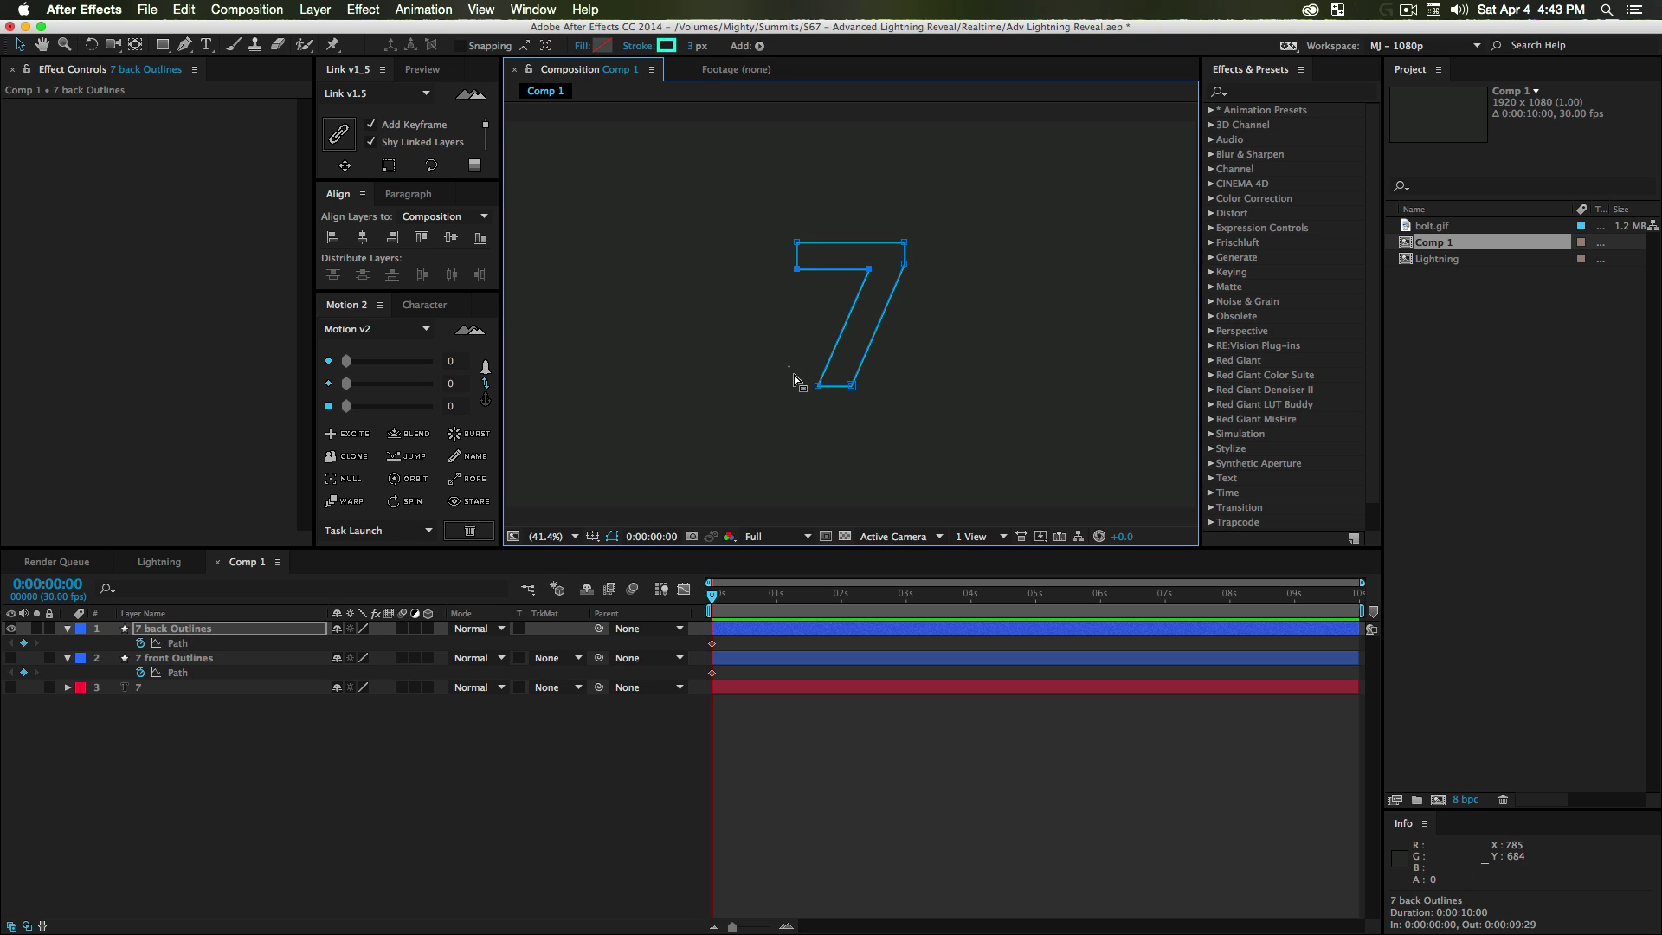
pyautogui.press('Delete')
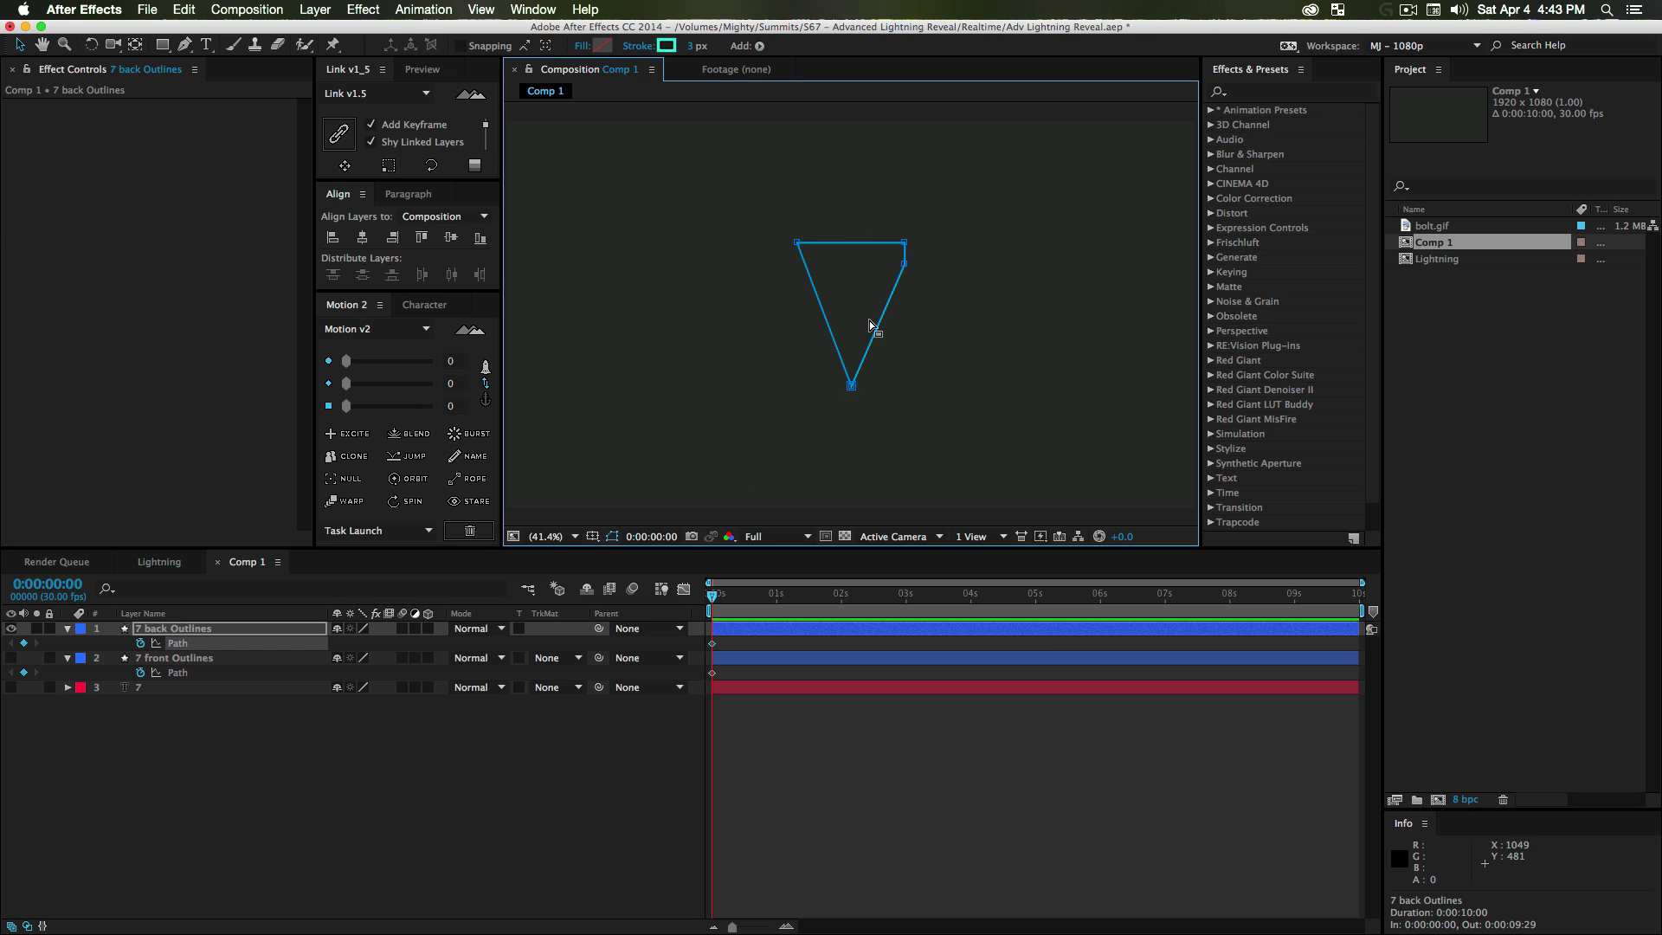
pyautogui.click(11, 657)
pyautogui.click(218, 783)
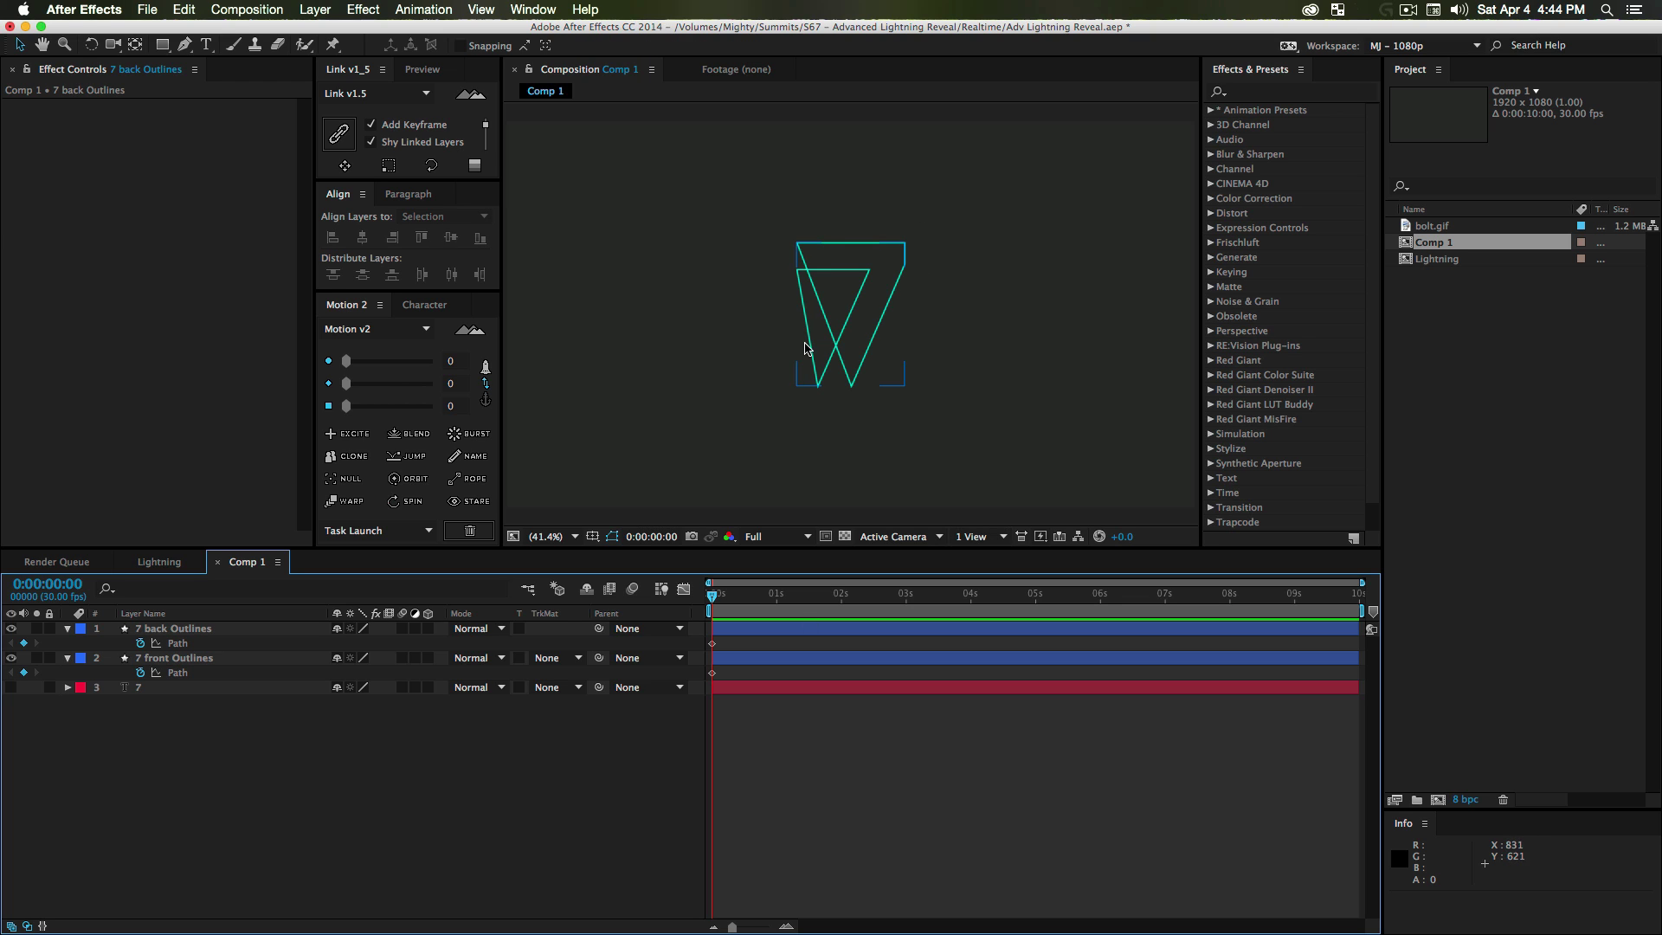
pyautogui.click(900, 257)
pyautogui.click(701, 519)
# - Create a red 1920 x 1080 px solid layer named Bolt
pyautogui.rightClick(276, 741)
pyautogui.moveTo(301, 740)
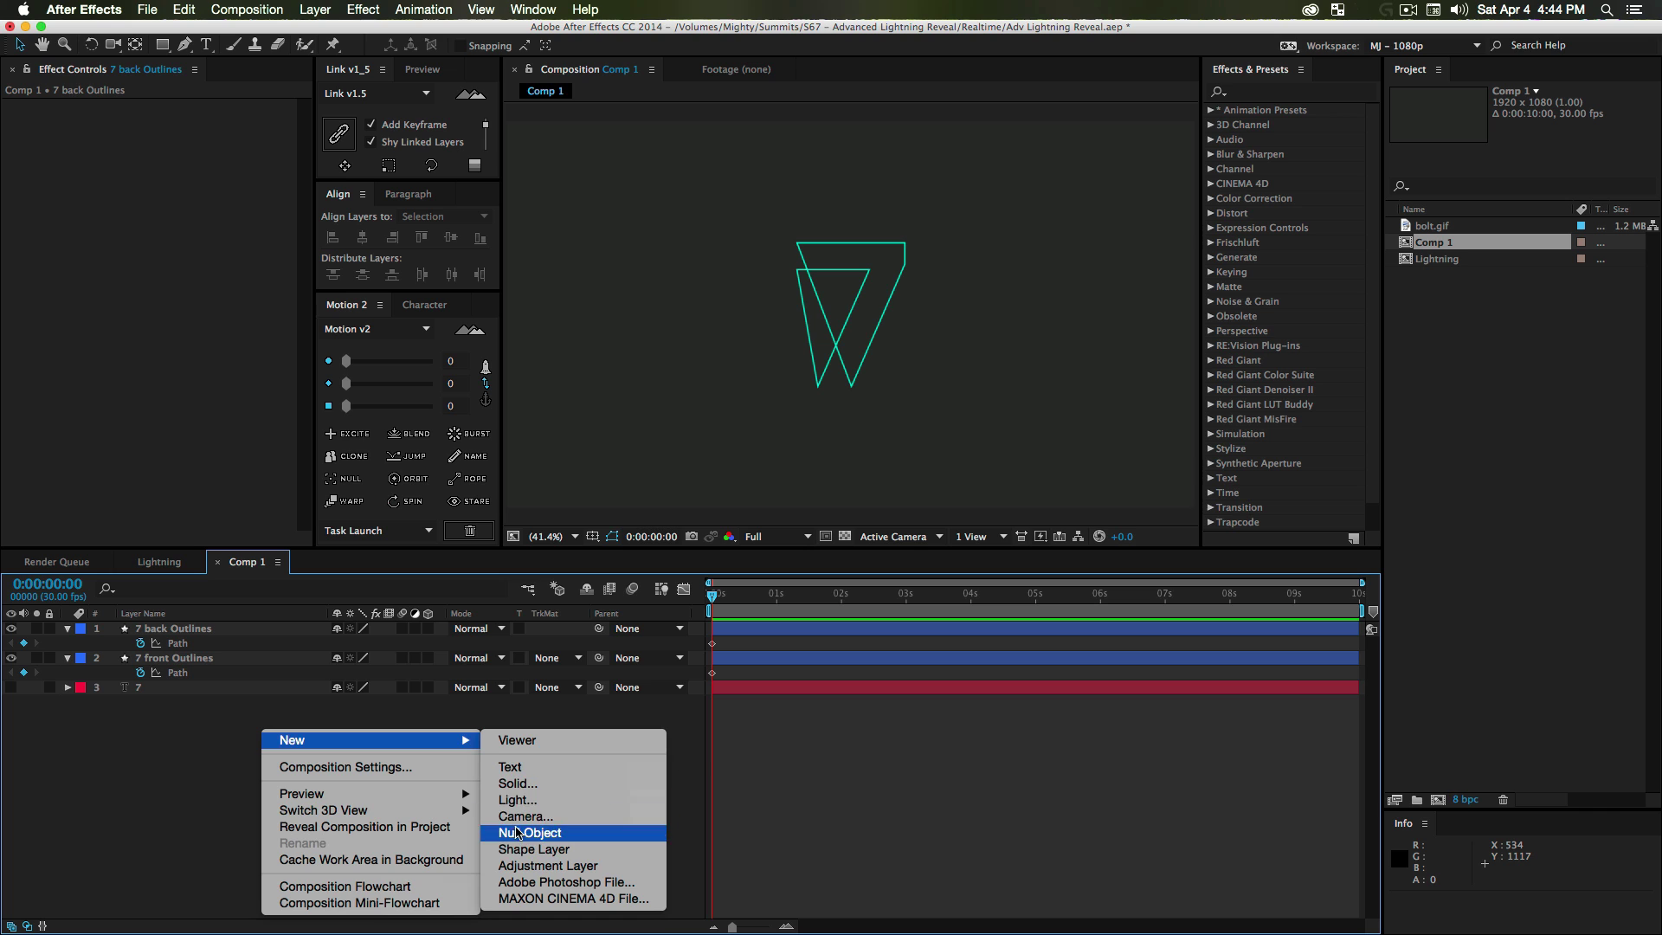
pyautogui.click(517, 783)
pyautogui.write('Bol')
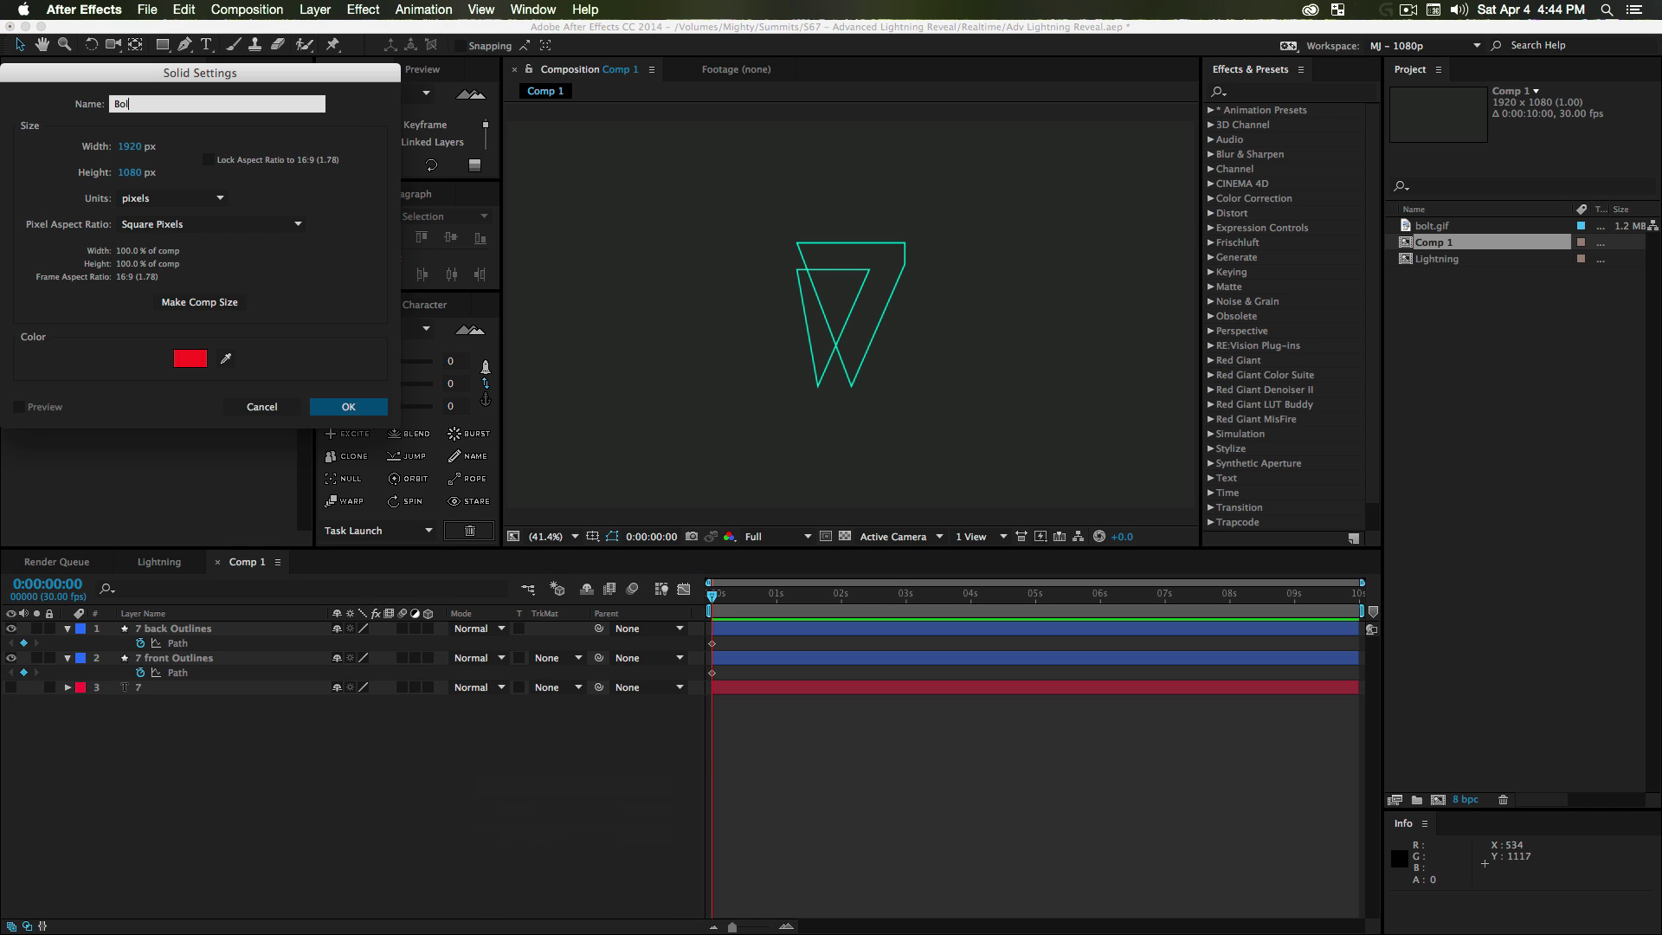
pyautogui.write('t')
pyautogui.press('Return')
pyautogui.click(399, 774)
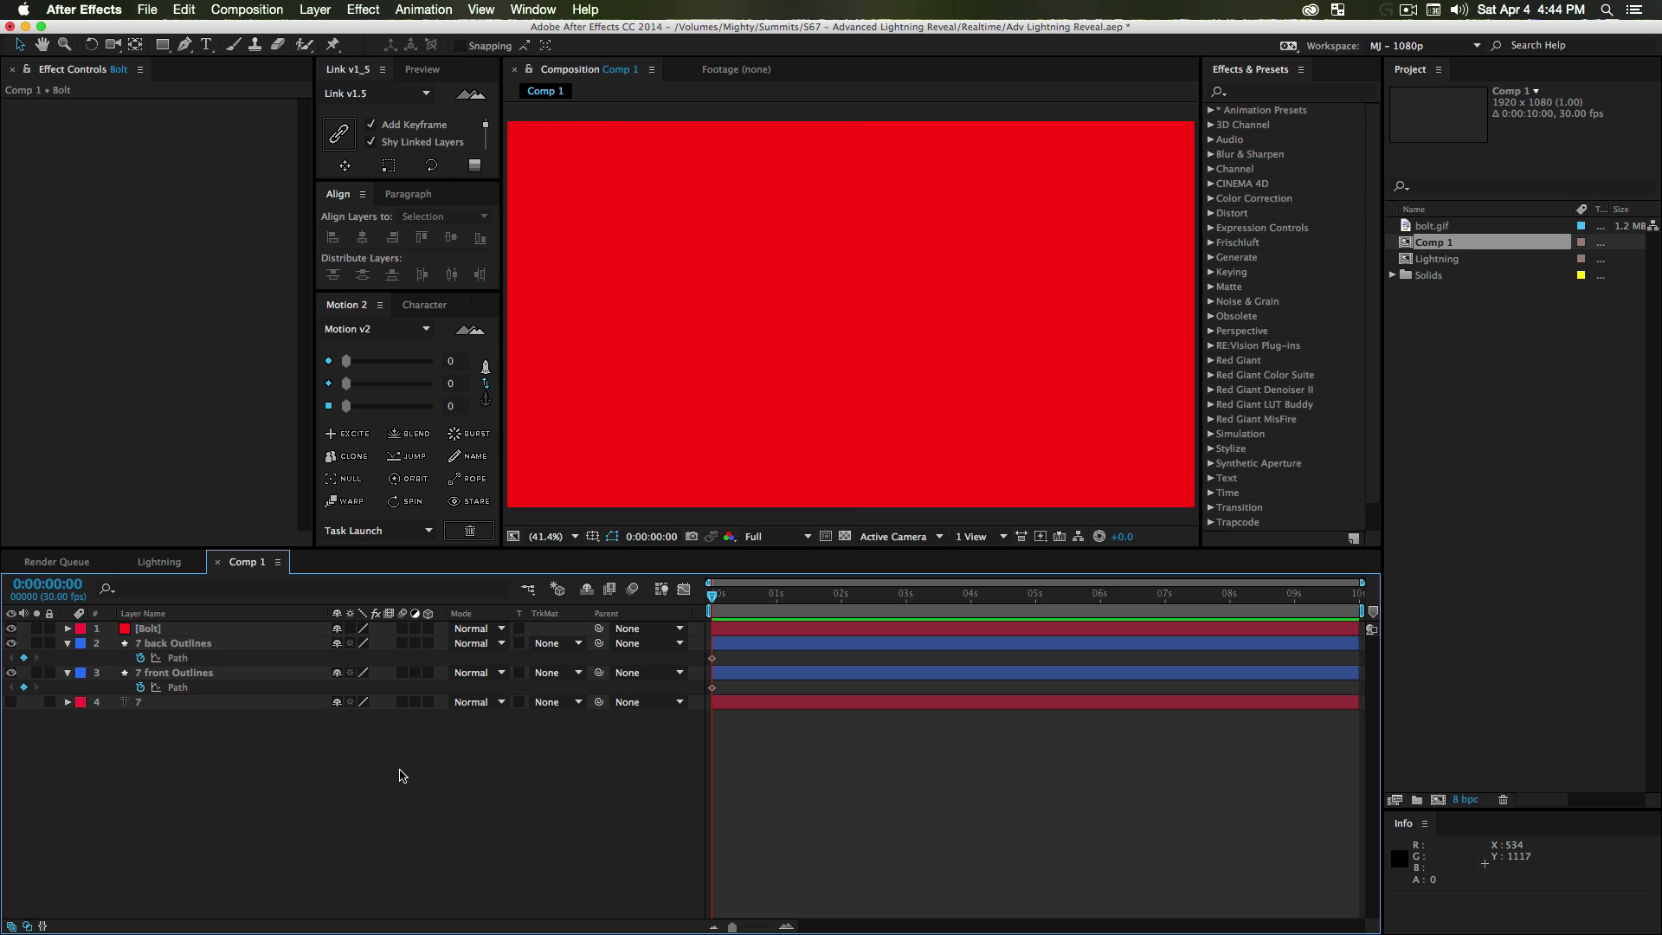
# - Search the effects for "advanc" and apply Advanced Lightning to the Bolt layer
pyautogui.click(1264, 94)
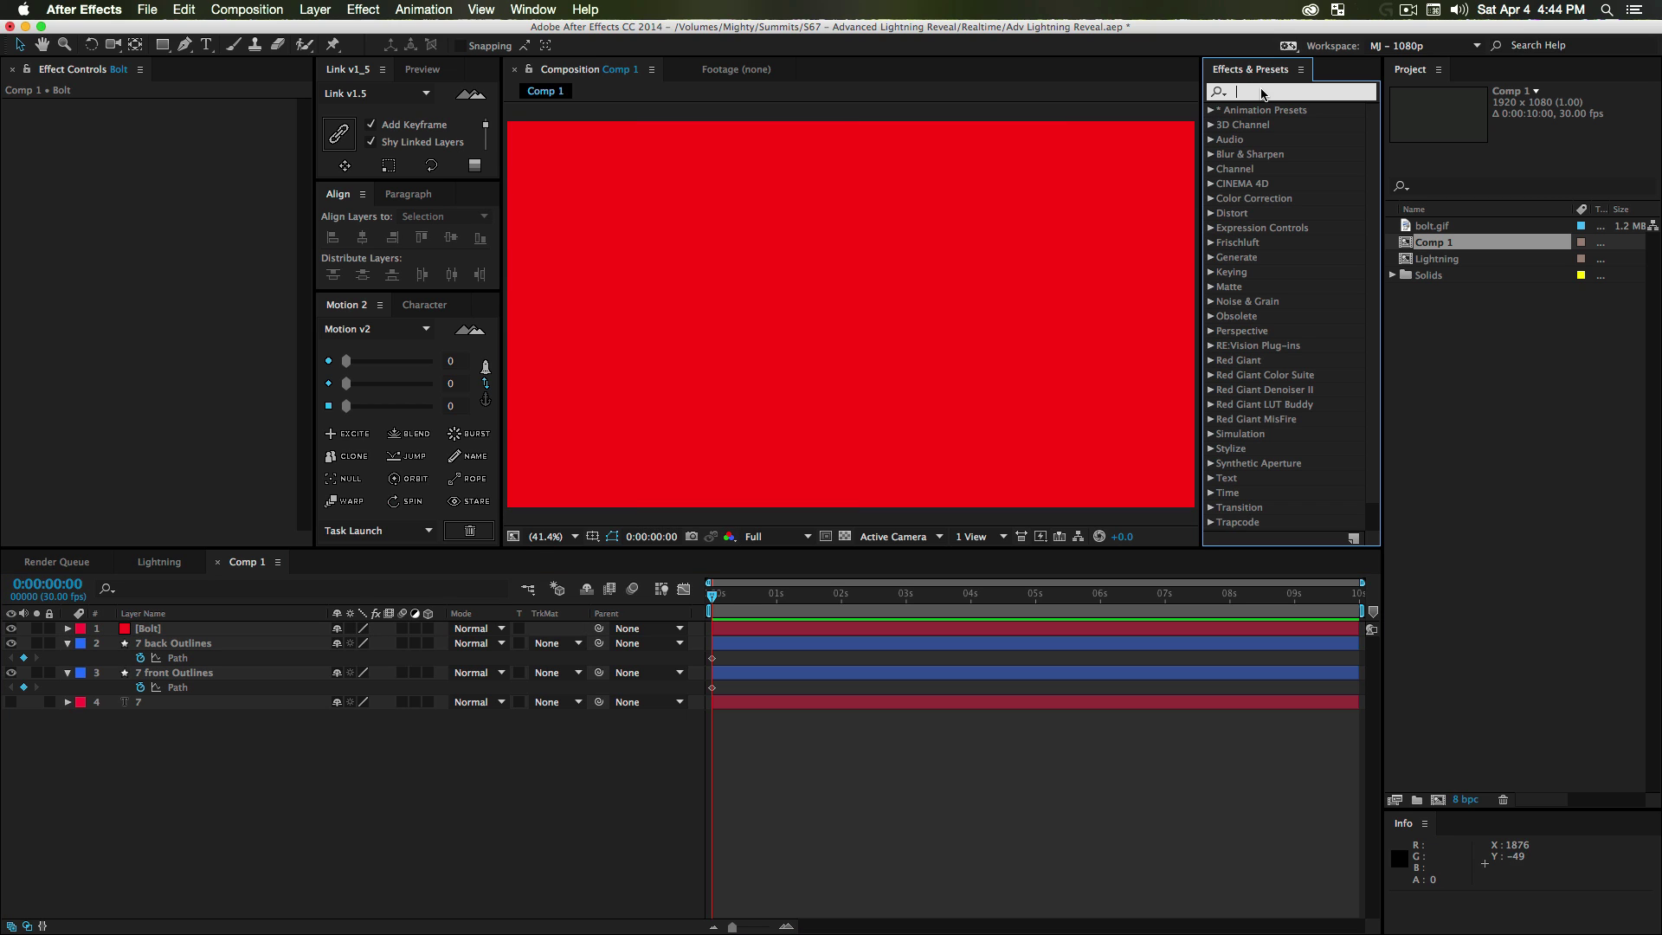
pyautogui.write('ad')
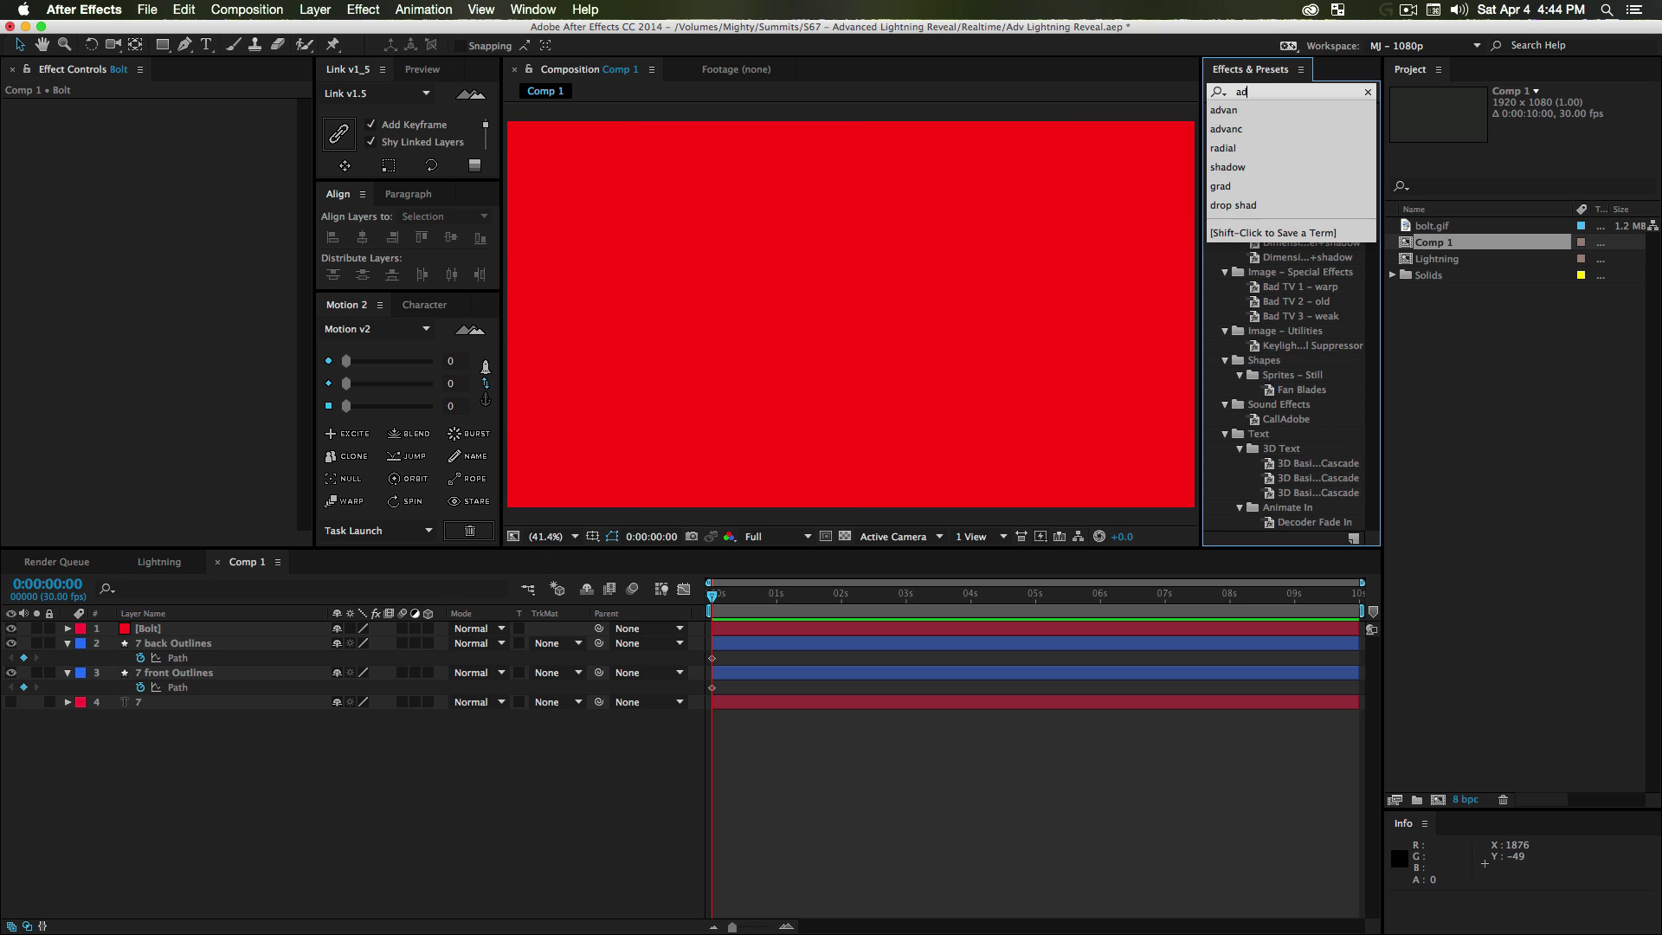
pyautogui.write('vanc')
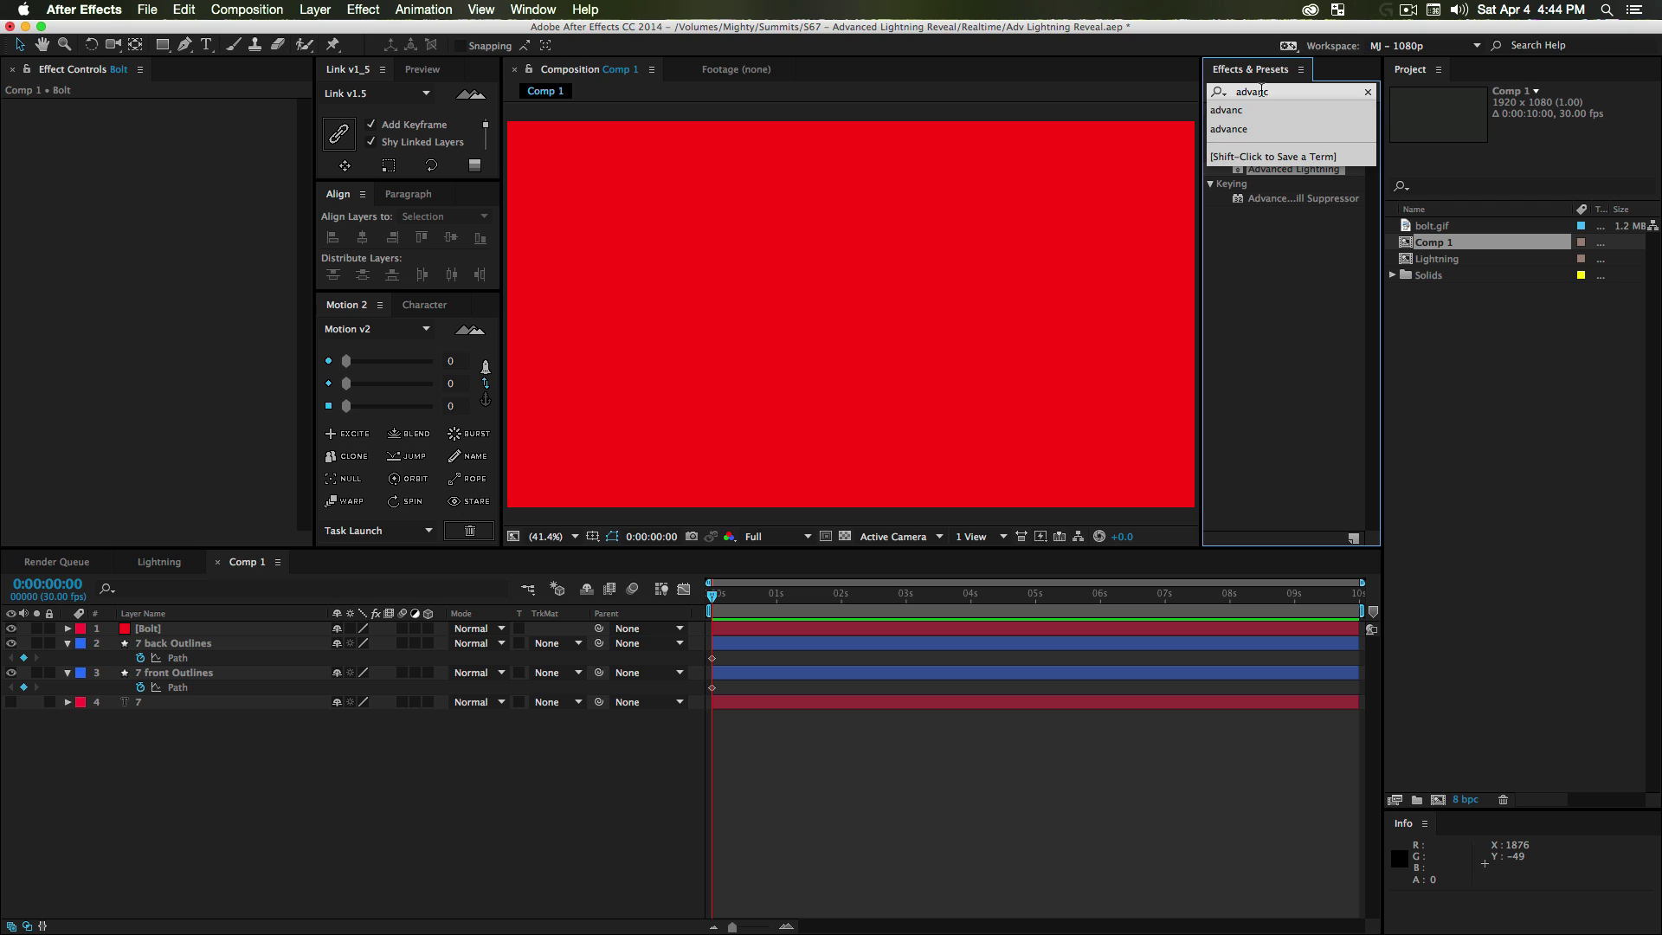
pyautogui.click(1239, 217)
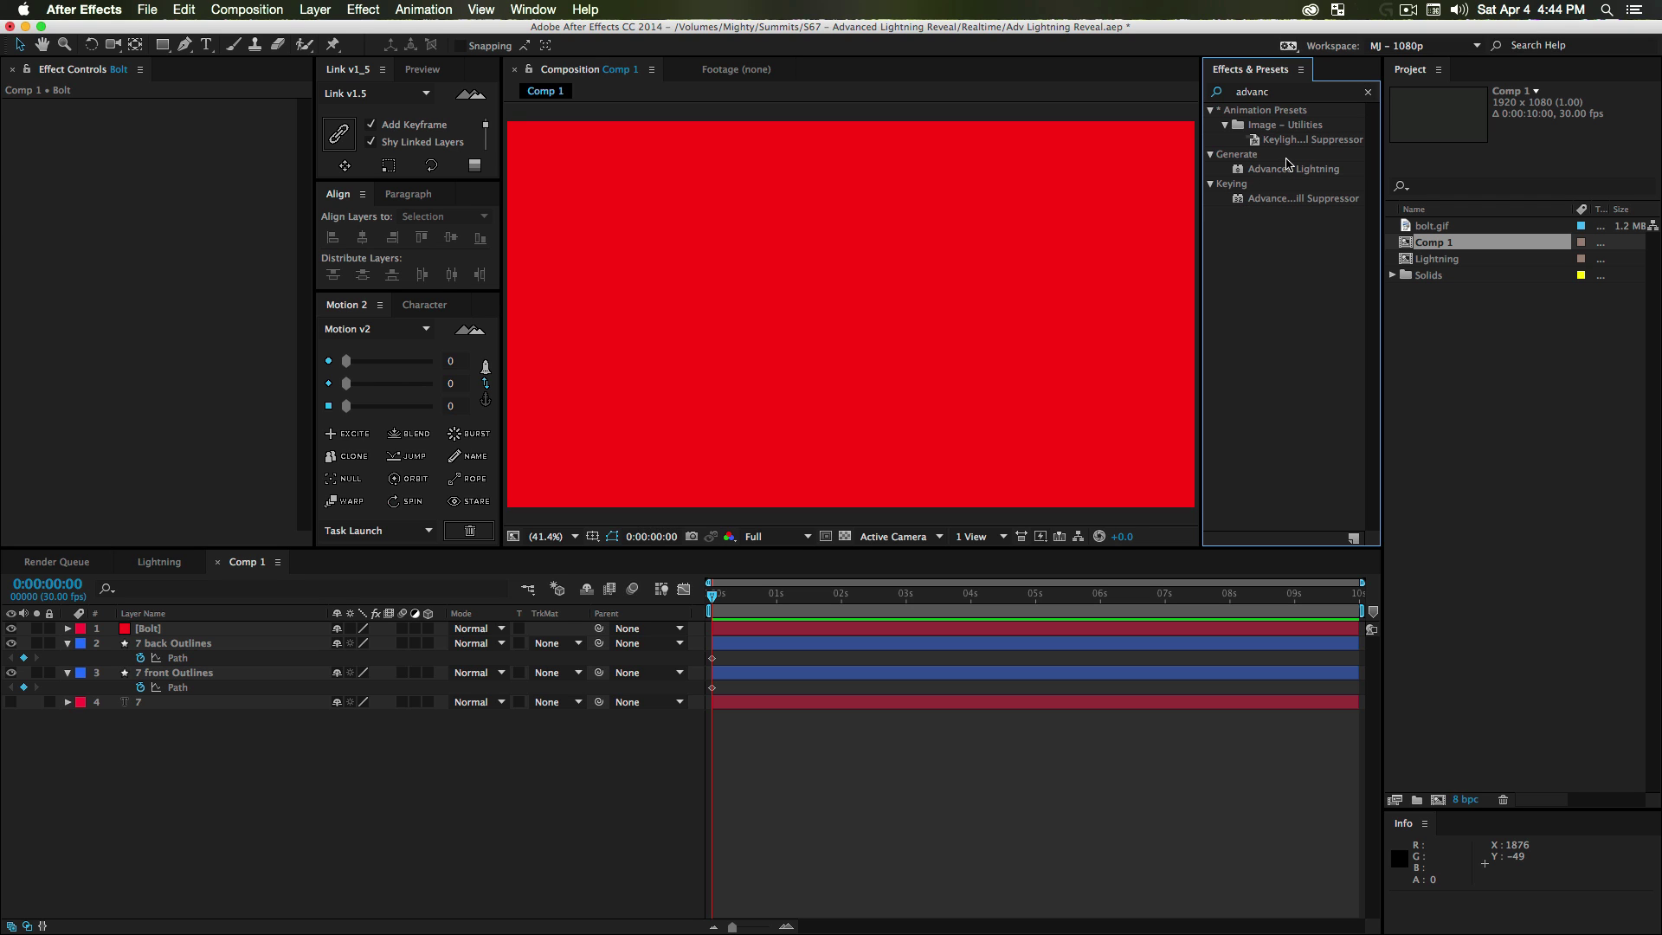
pyautogui.moveTo(1289, 169); pyautogui.dragTo(144, 633)
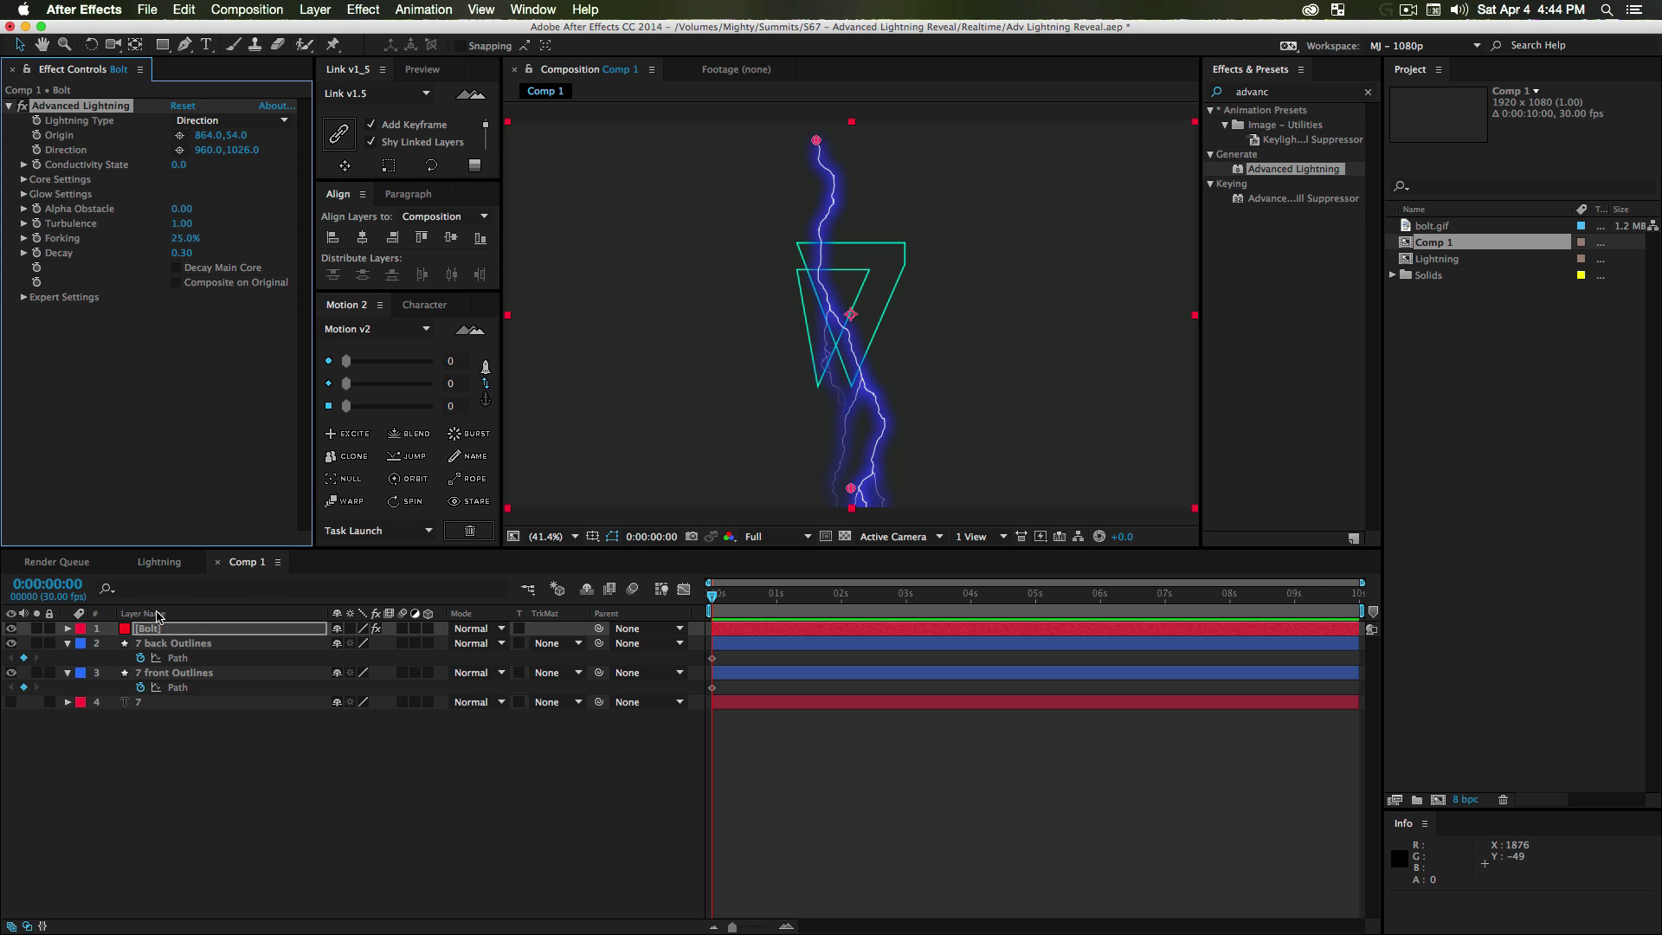
pyautogui.click(362, 836)
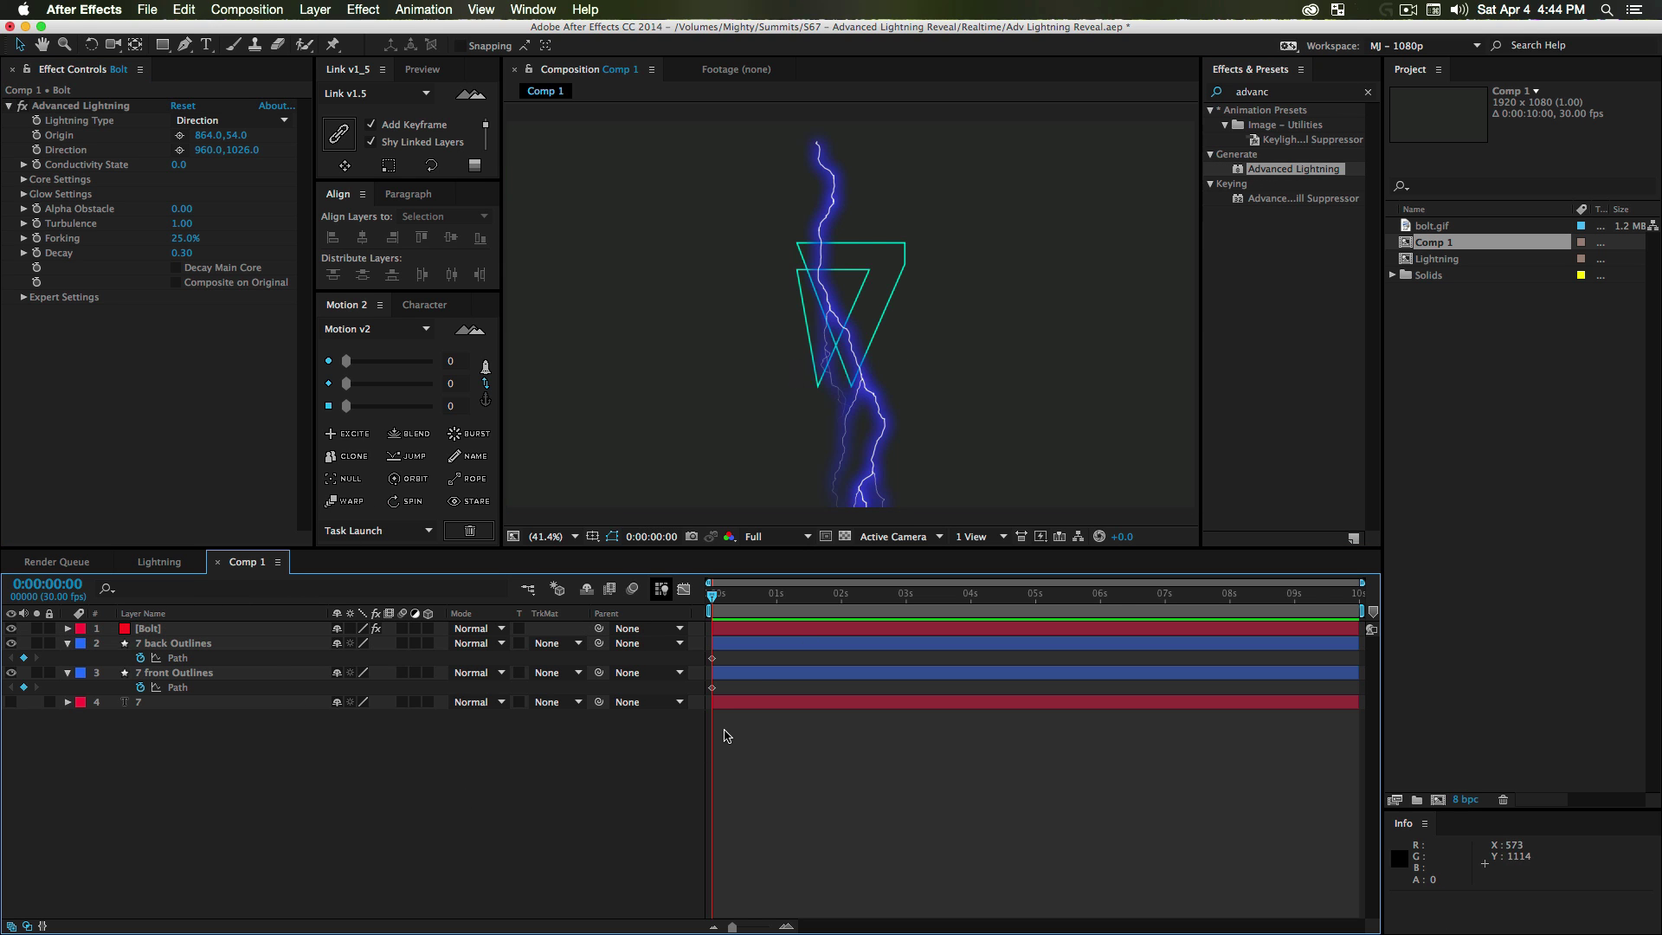
# - Preview the bolt and set its Lightning Type to Two-Way Strike
pyautogui.press('space')
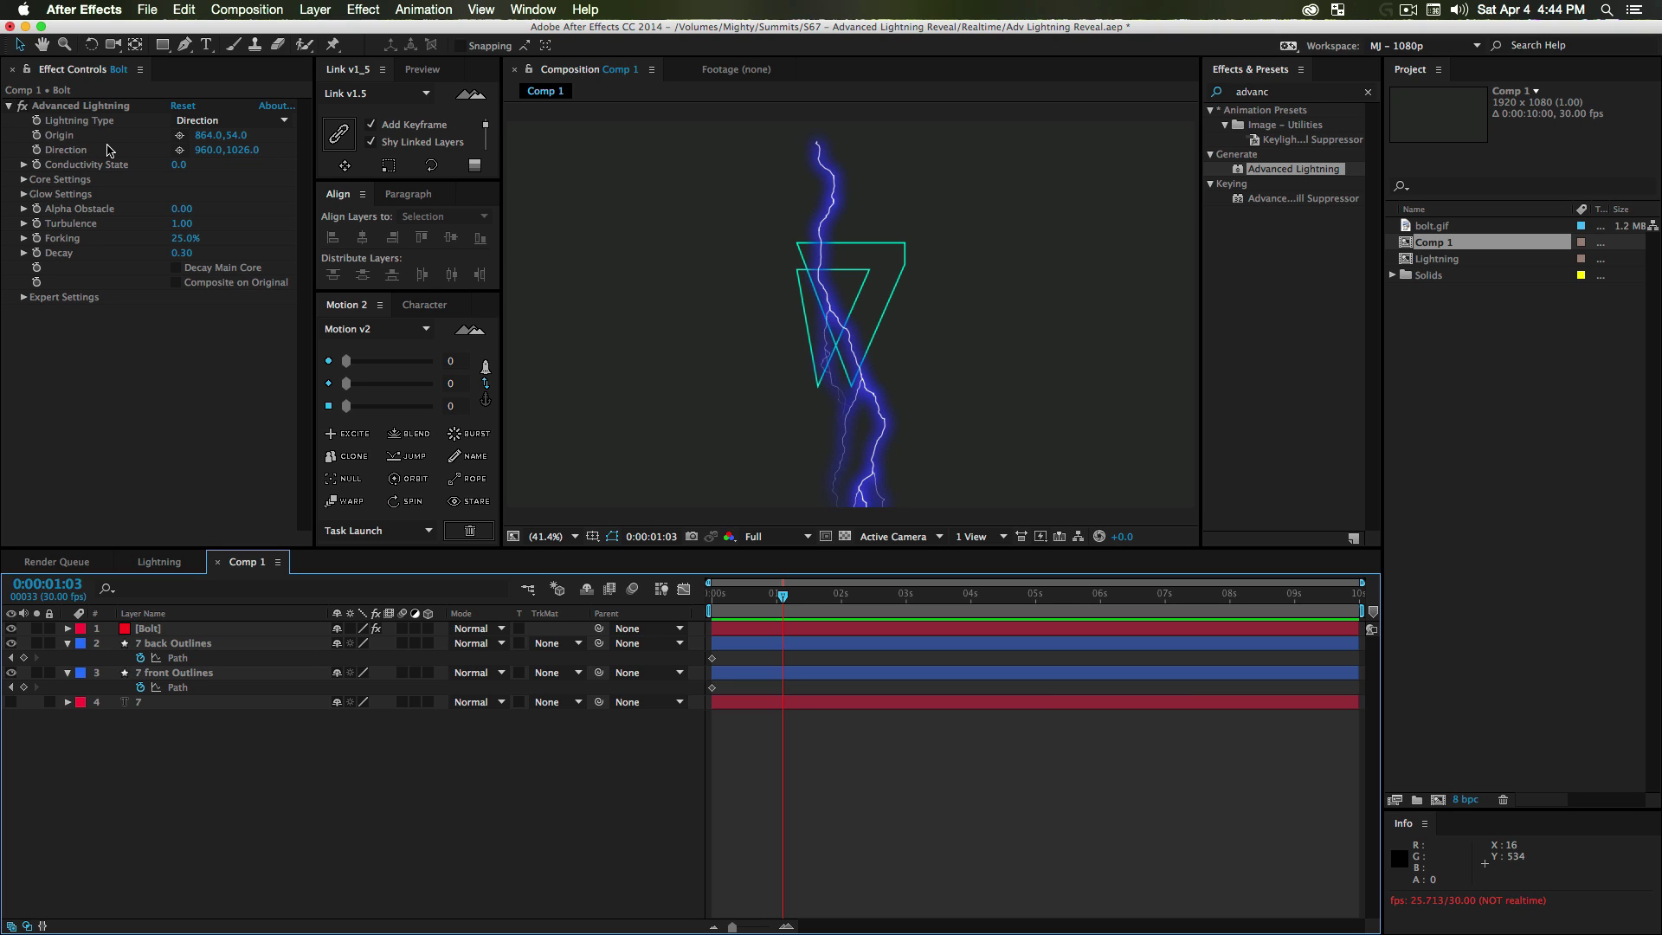
pyautogui.click(207, 122)
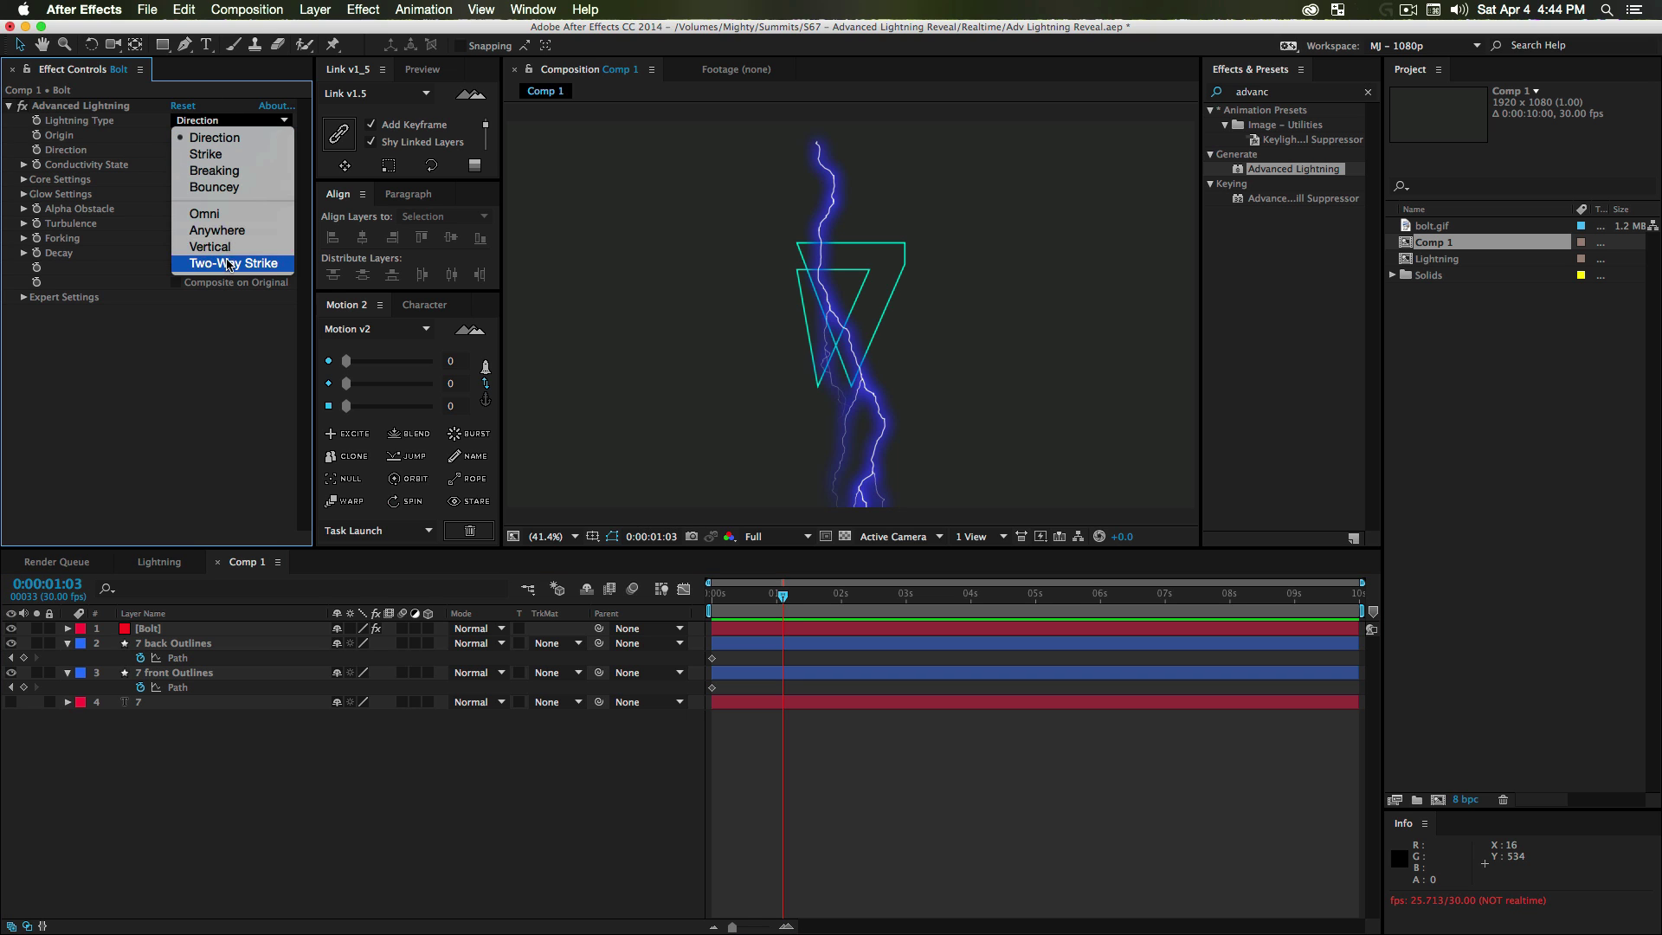
pyautogui.click(232, 263)
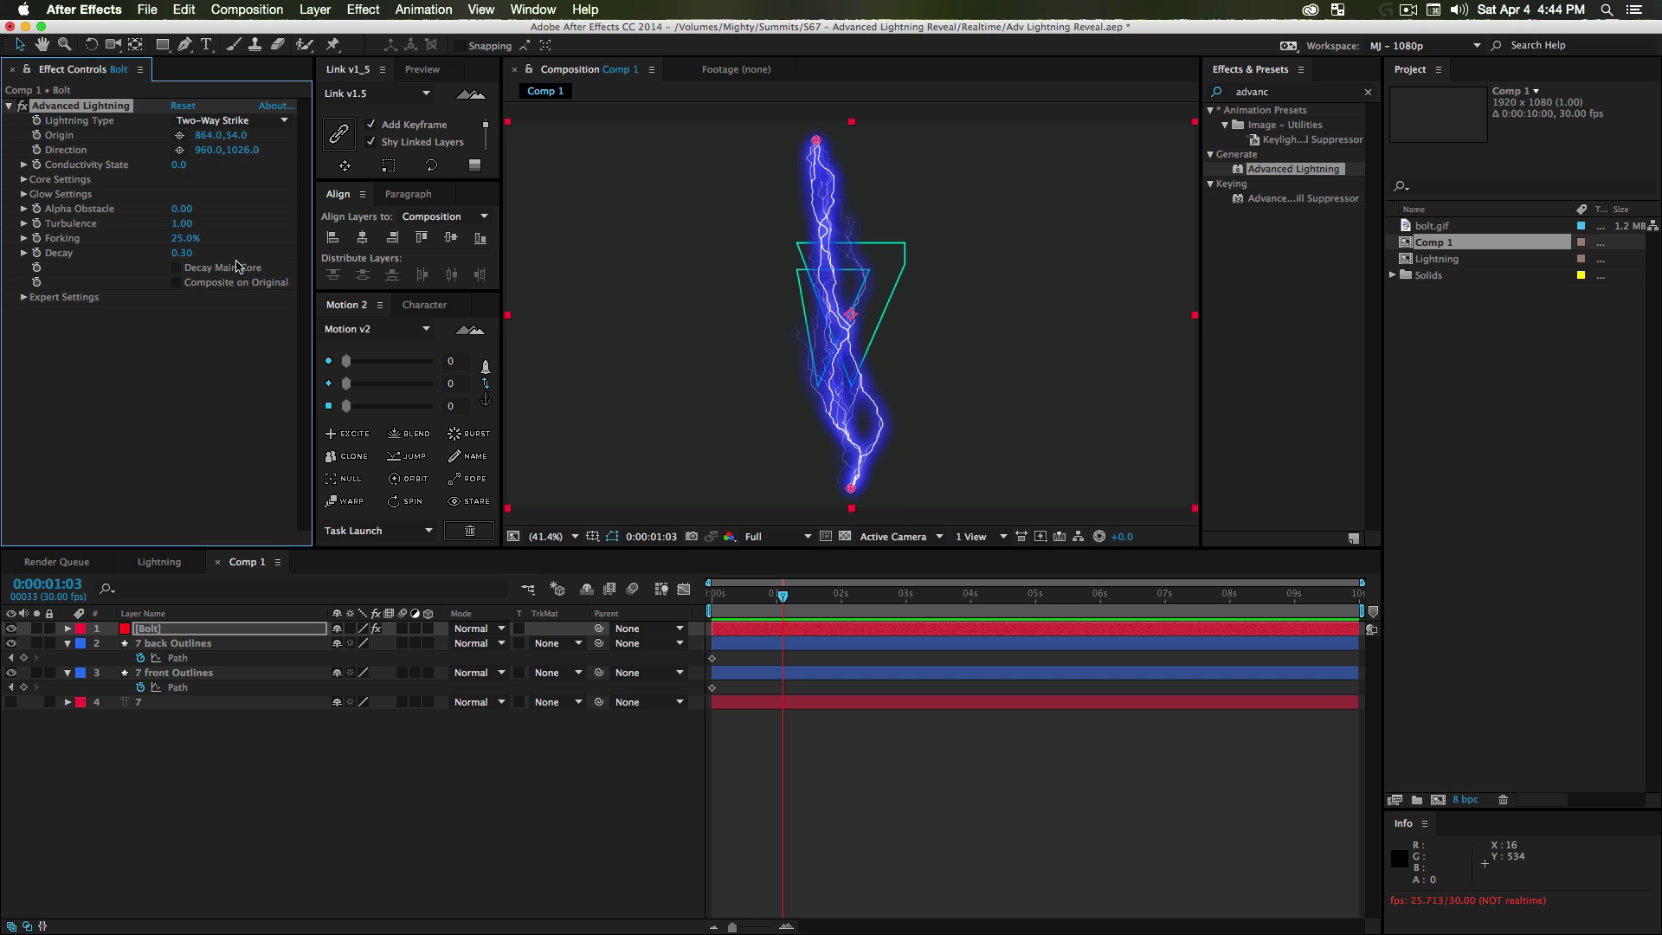
# - Move the bolt's Origin to about 573.8, 252.3 and its Direction to about 810.1, 269.1, beyond the numeral's upper-left corner
pyautogui.moveTo(816, 140); pyautogui.dragTo(707, 219)
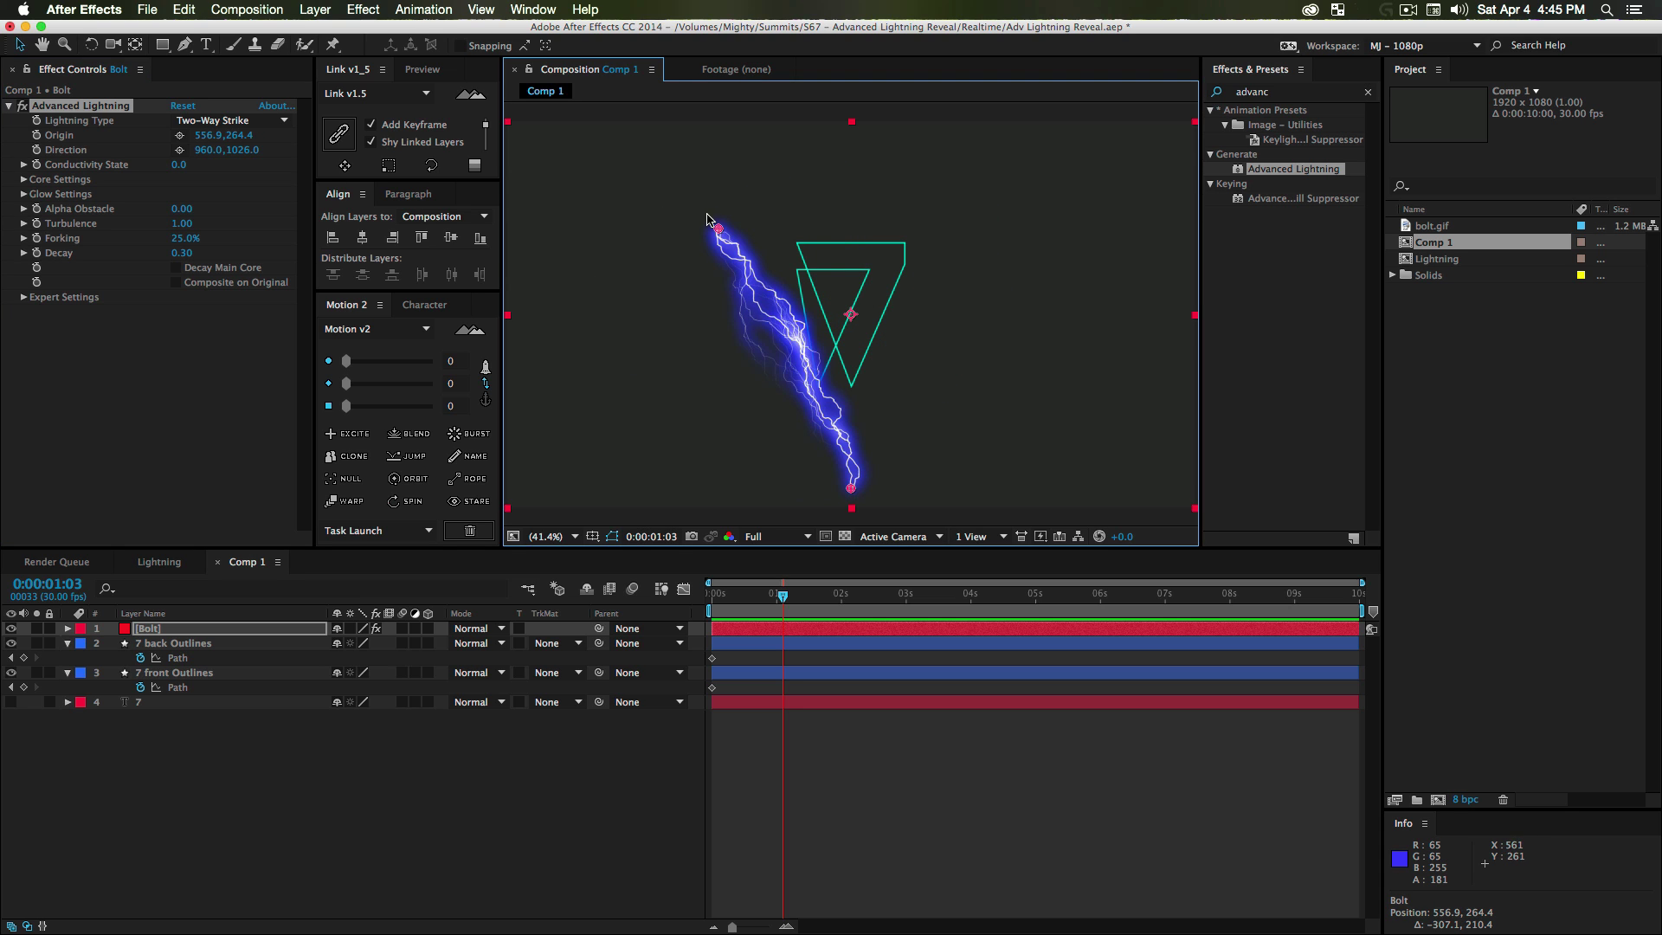
pyautogui.moveTo(851, 488); pyautogui.dragTo(798, 225)
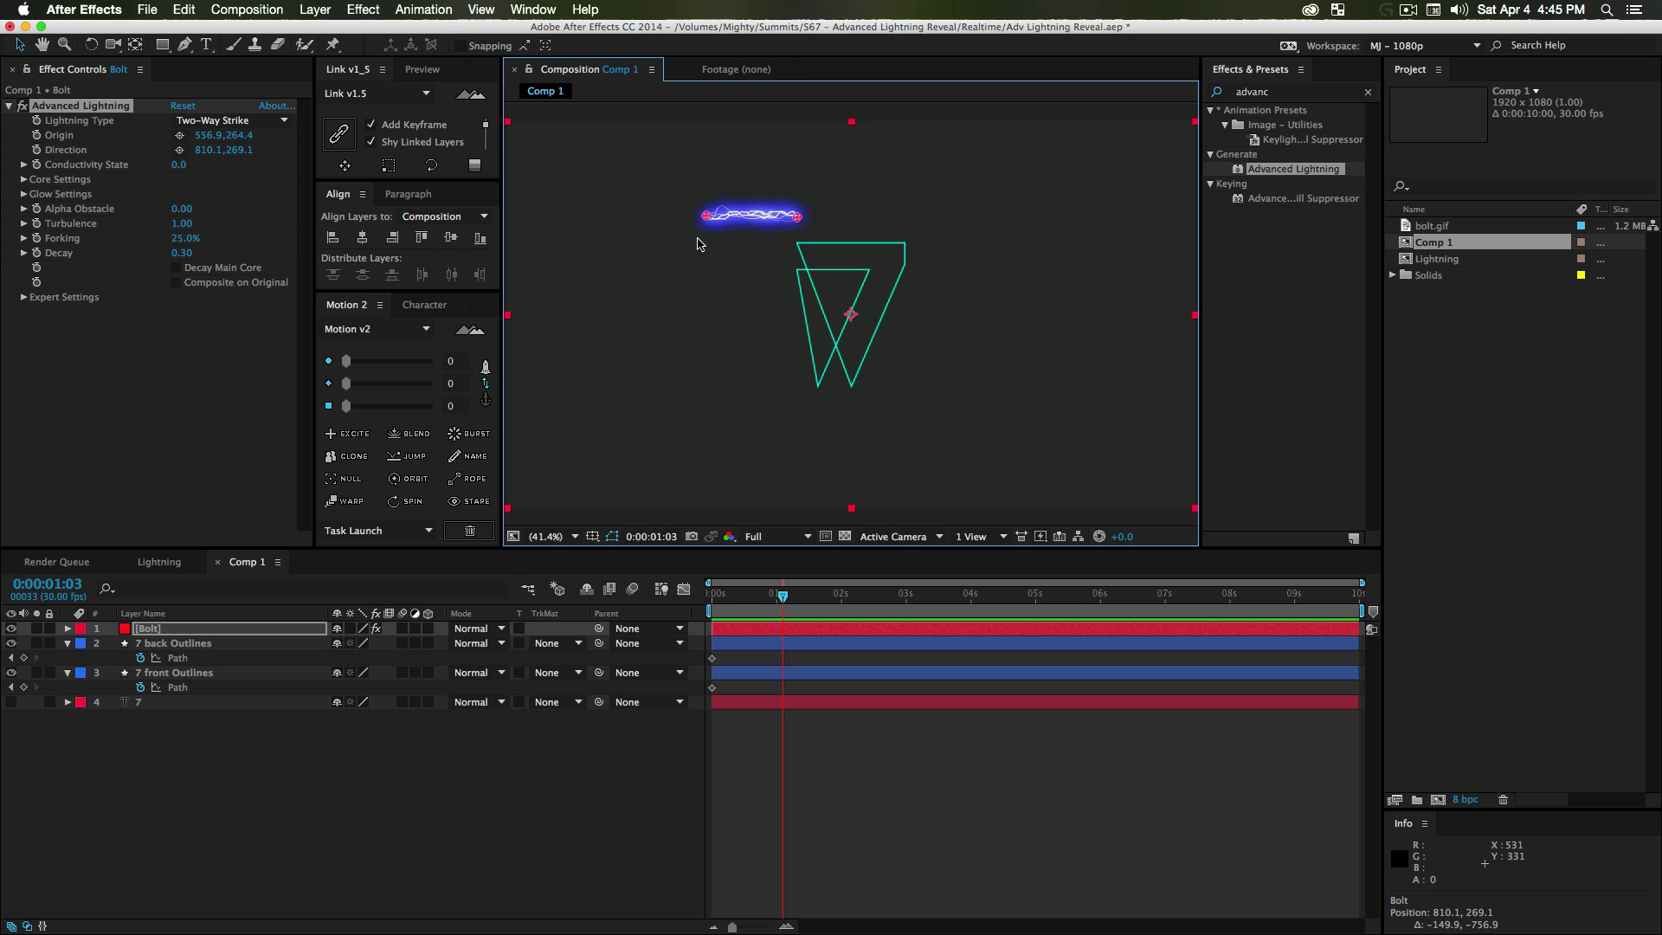
pyautogui.moveTo(708, 219)
pyautogui.mouseDown()
pyautogui.moveTo(783, 271)
pyautogui.moveTo(745, 177)
pyautogui.moveTo(732, 232)
pyautogui.mouseUp()
pyautogui.click(327, 792)
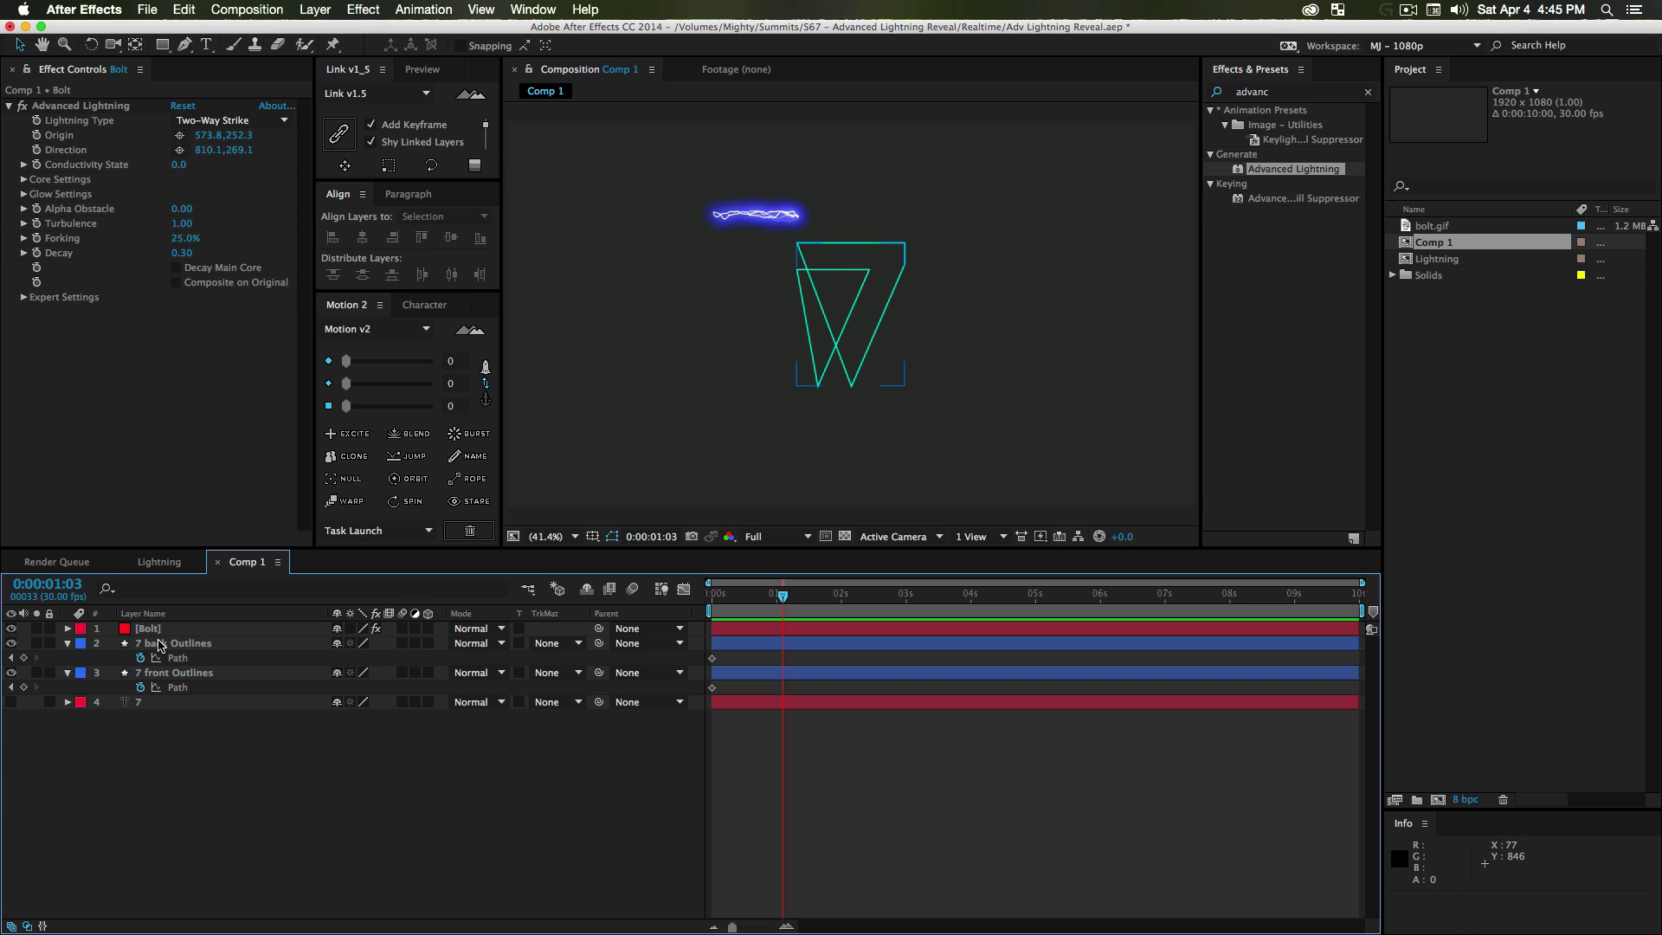
# - Expose the Bolt layer's Origin and Direction in the timeline by keyframing both, and delete those temporary keyframes
pyautogui.click(164, 628)
pyautogui.click(42, 145)
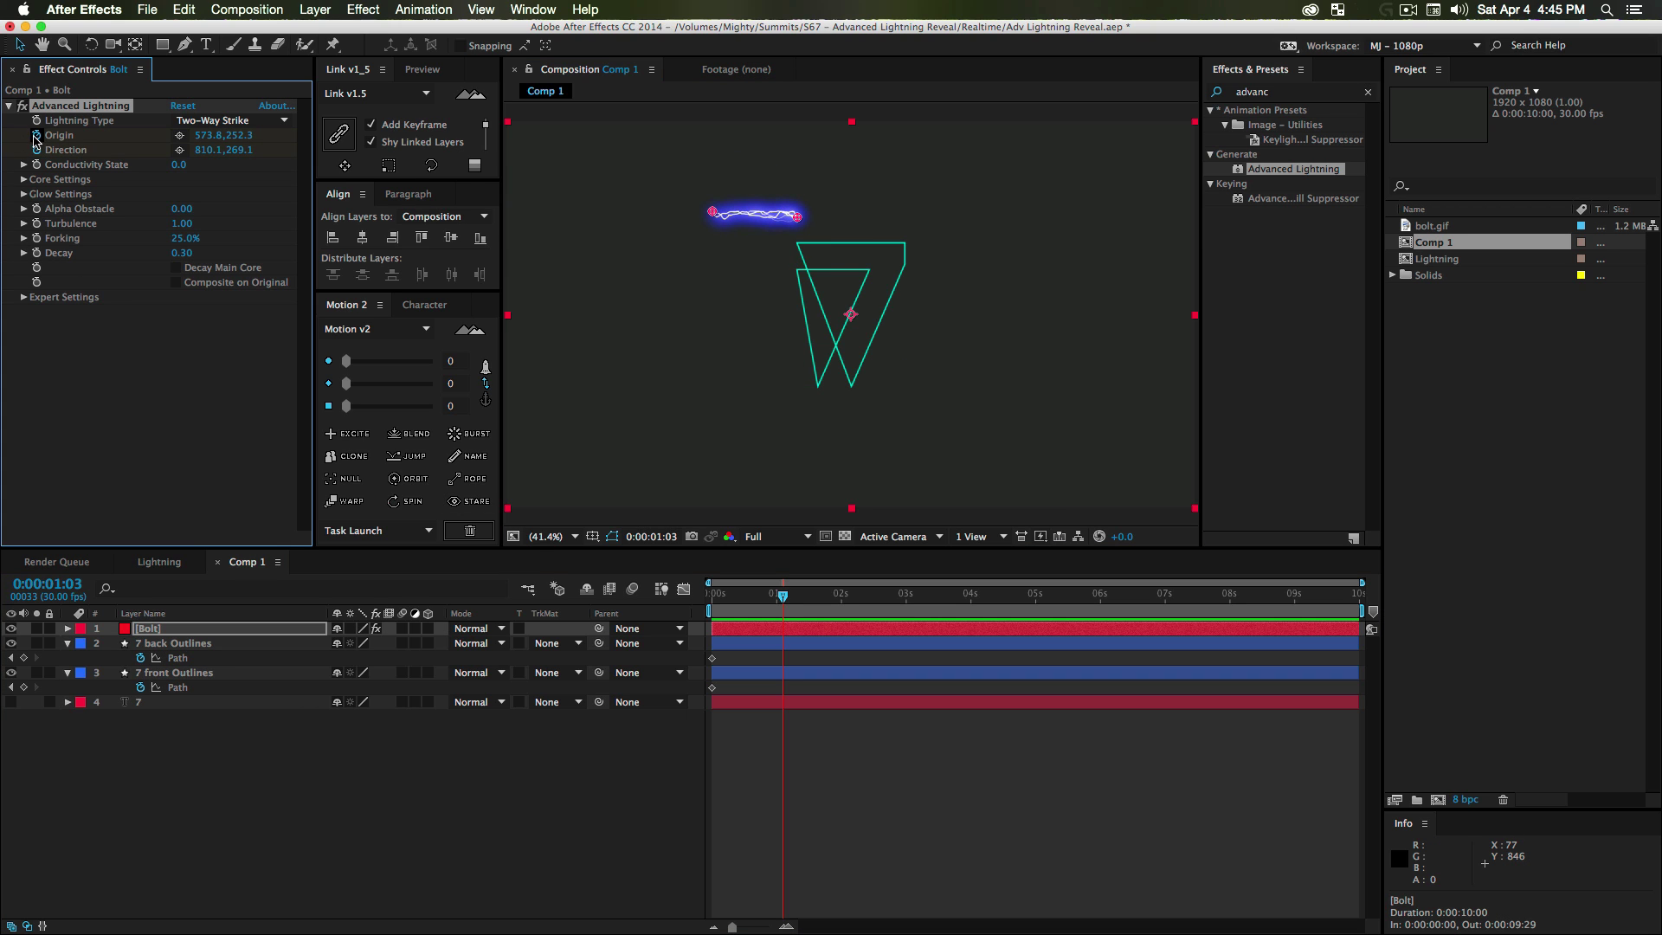
pyautogui.press('u')
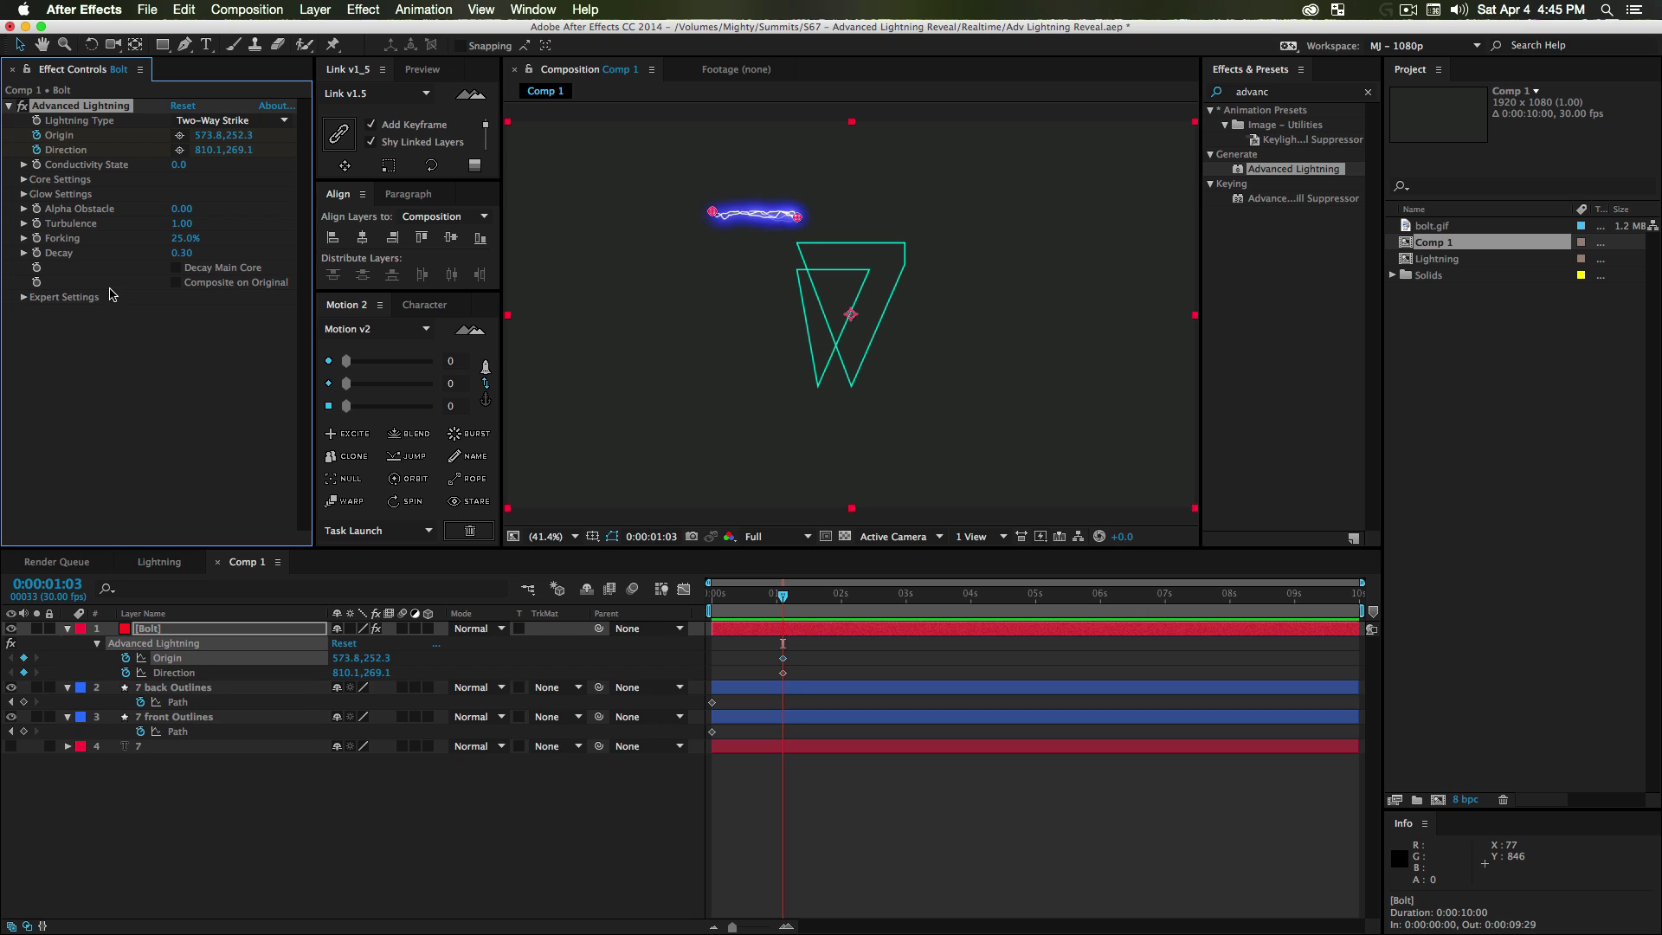
pyautogui.click(588, 784)
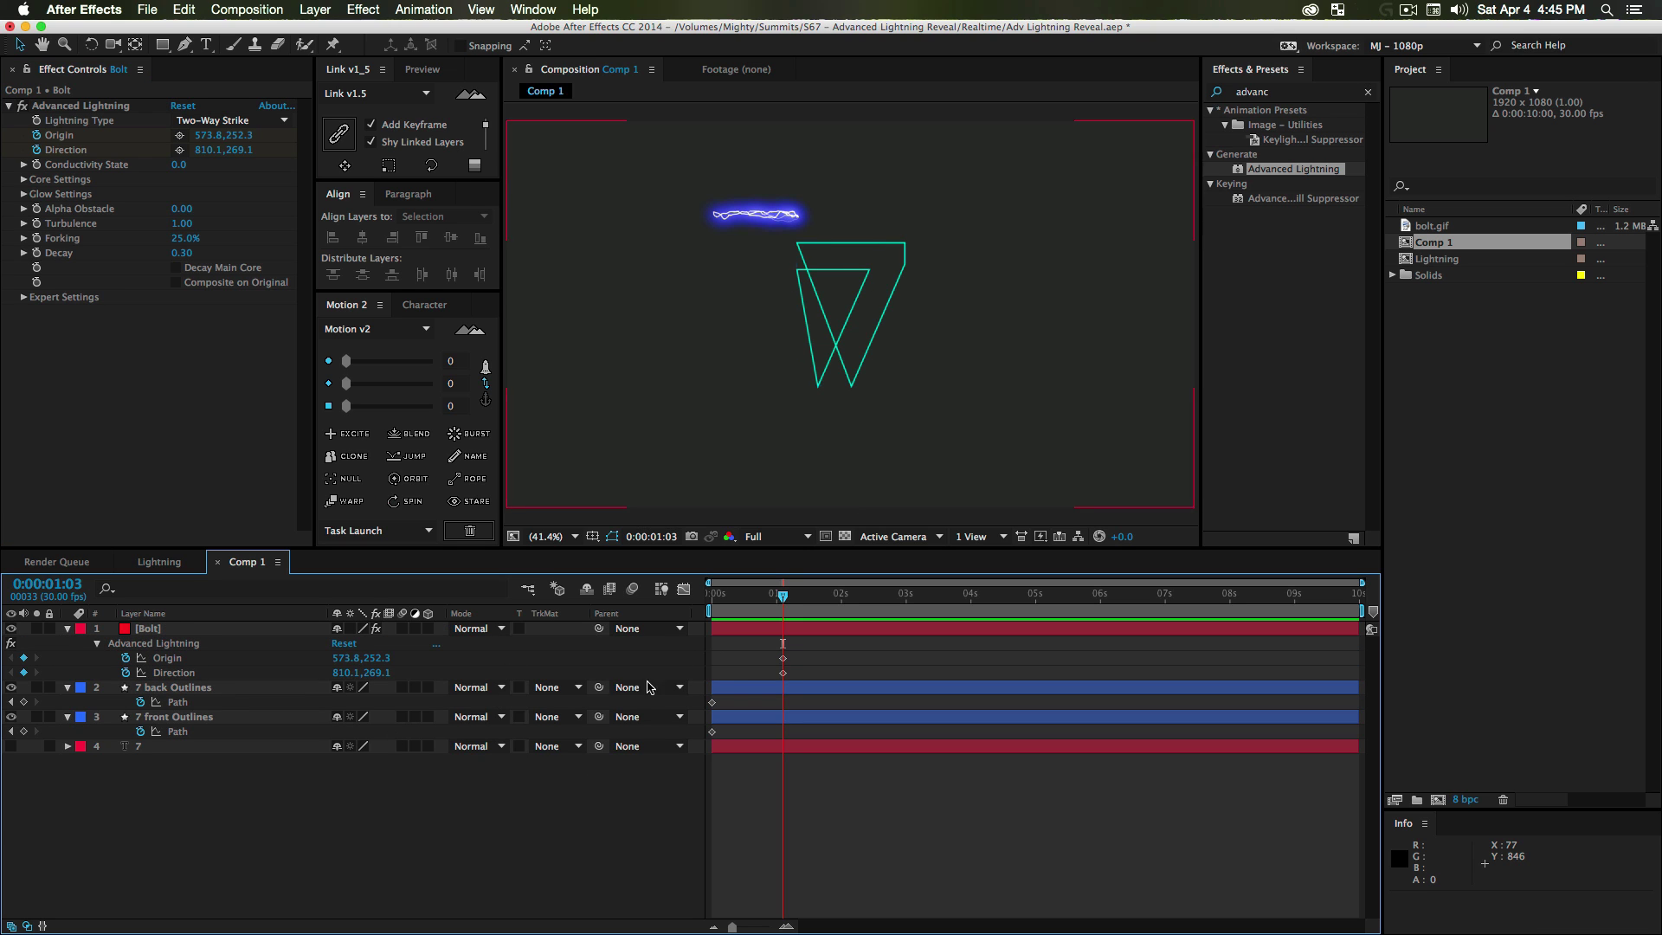
pyautogui.moveTo(755, 654); pyautogui.dragTo(807, 680)
pyautogui.press('Delete')
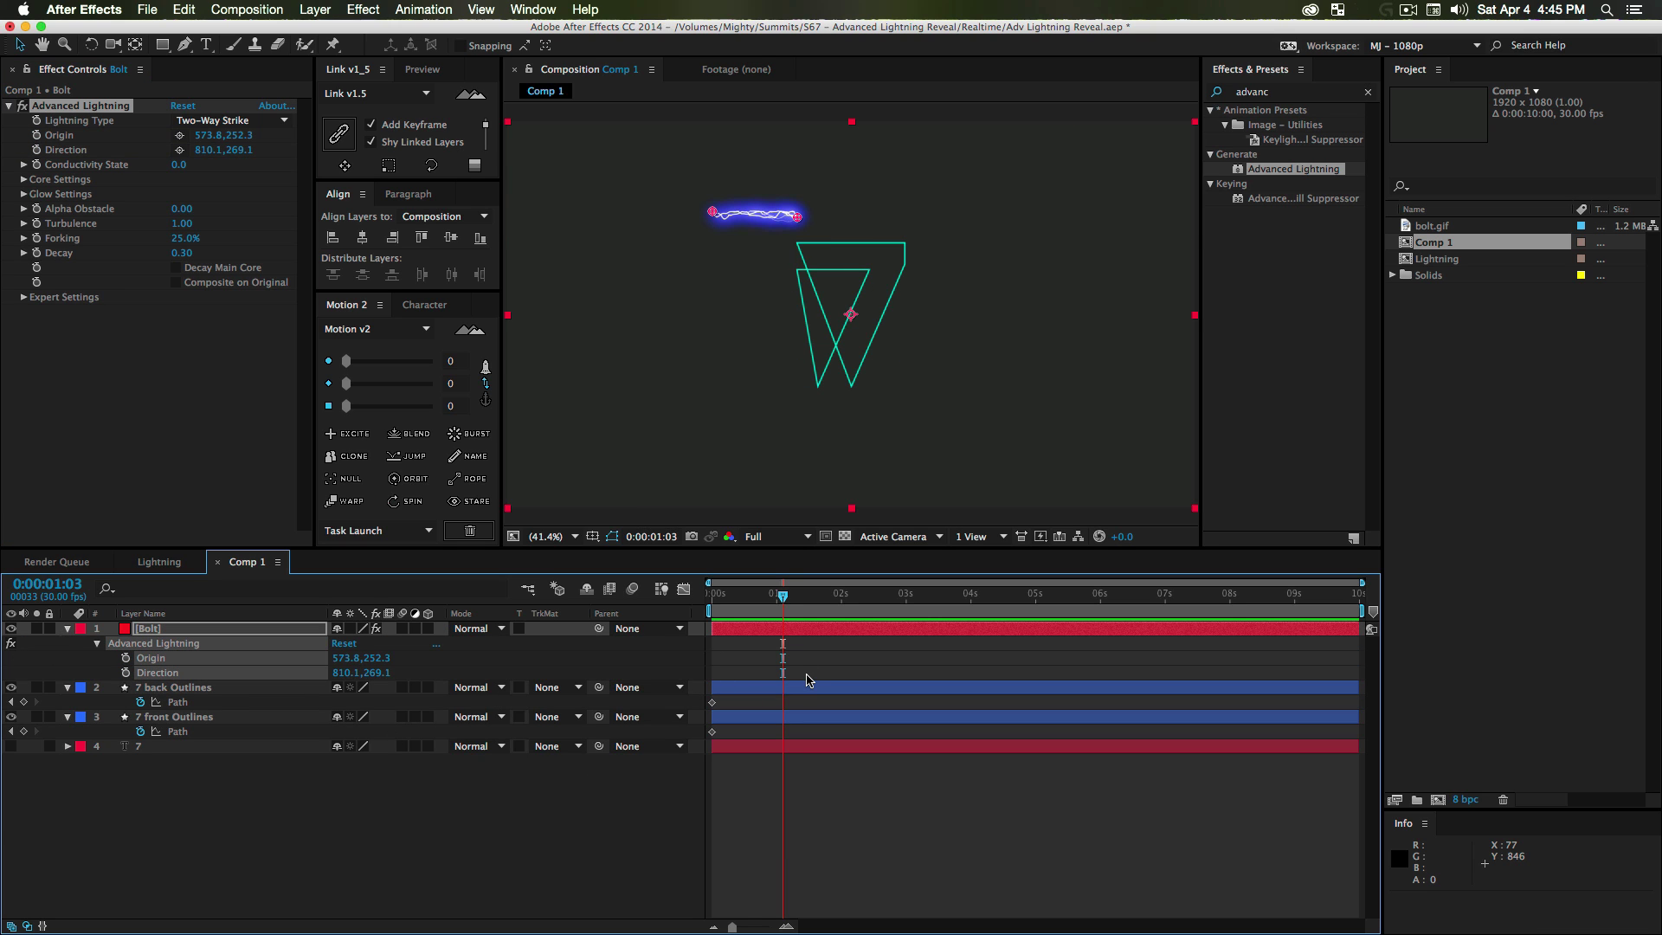
# - Remove the Path keyframes from both outline layers and select the 7 back Outlines path
pyautogui.click(102, 730)
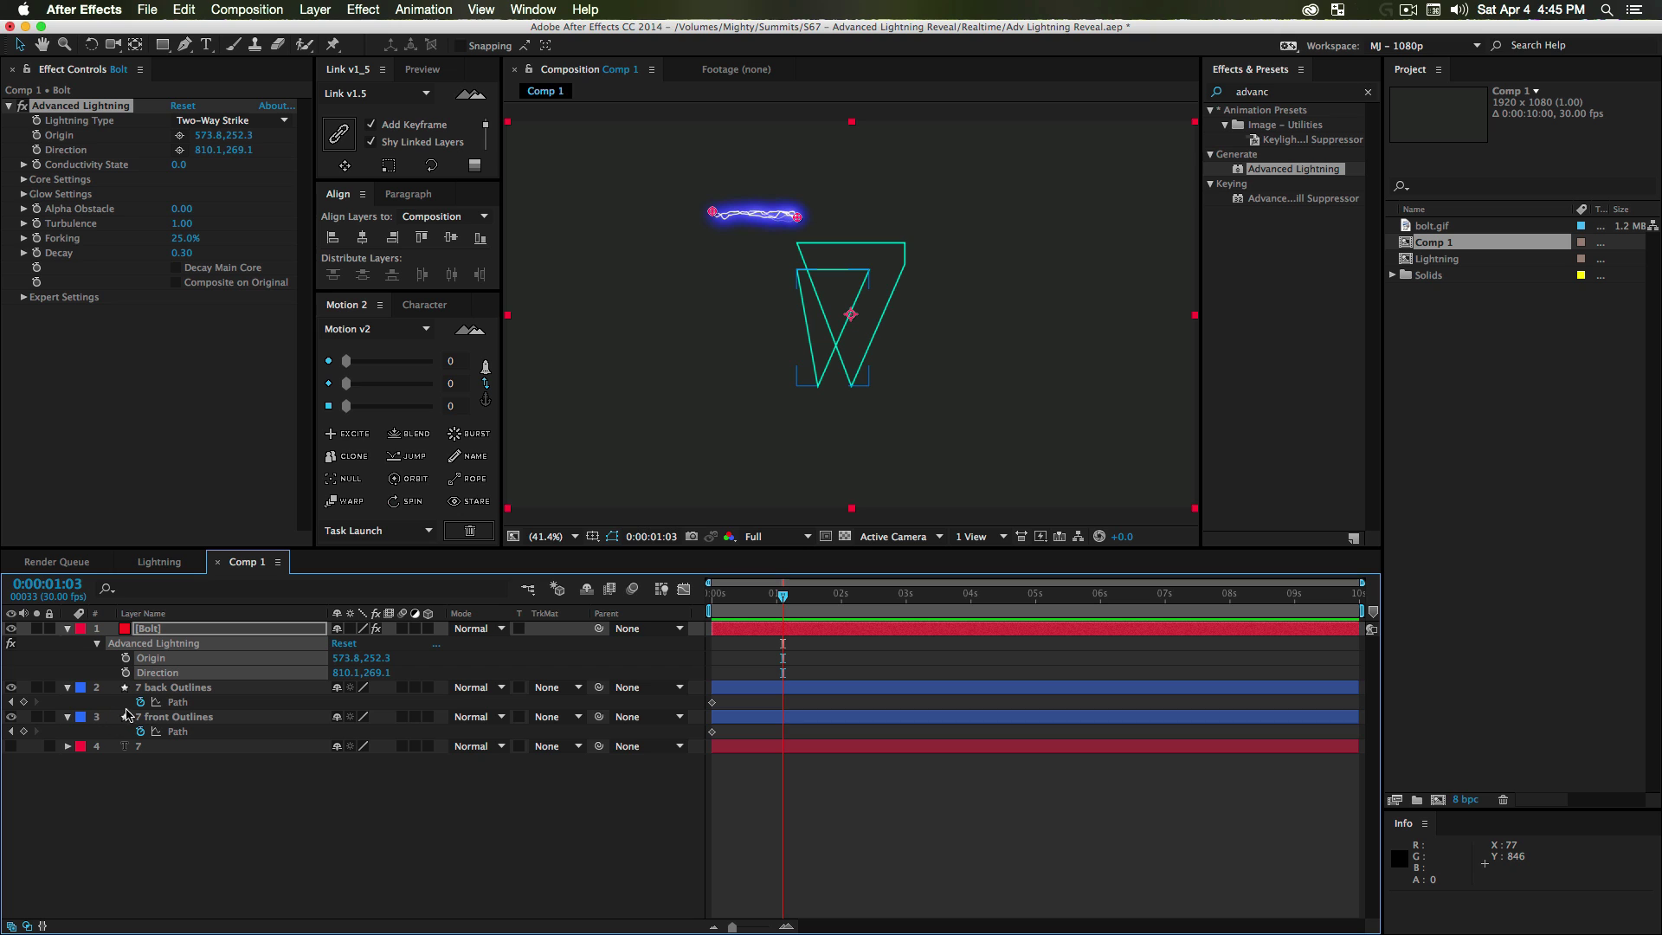
pyautogui.click(140, 702)
pyautogui.click(140, 731)
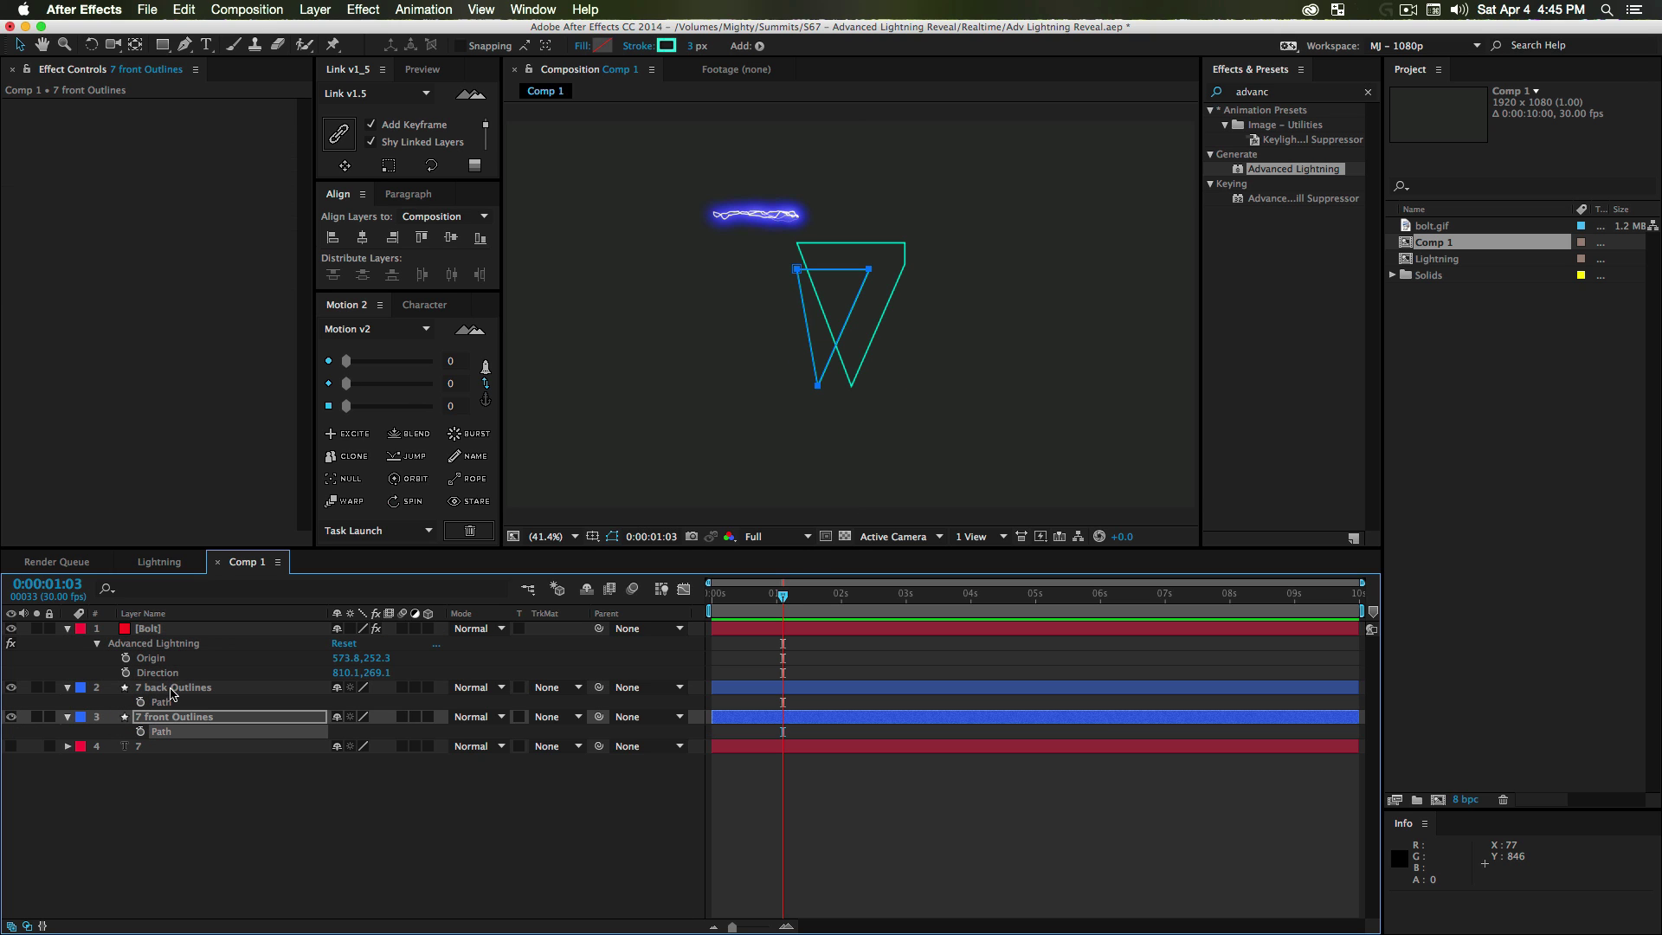
pyautogui.click(347, 831)
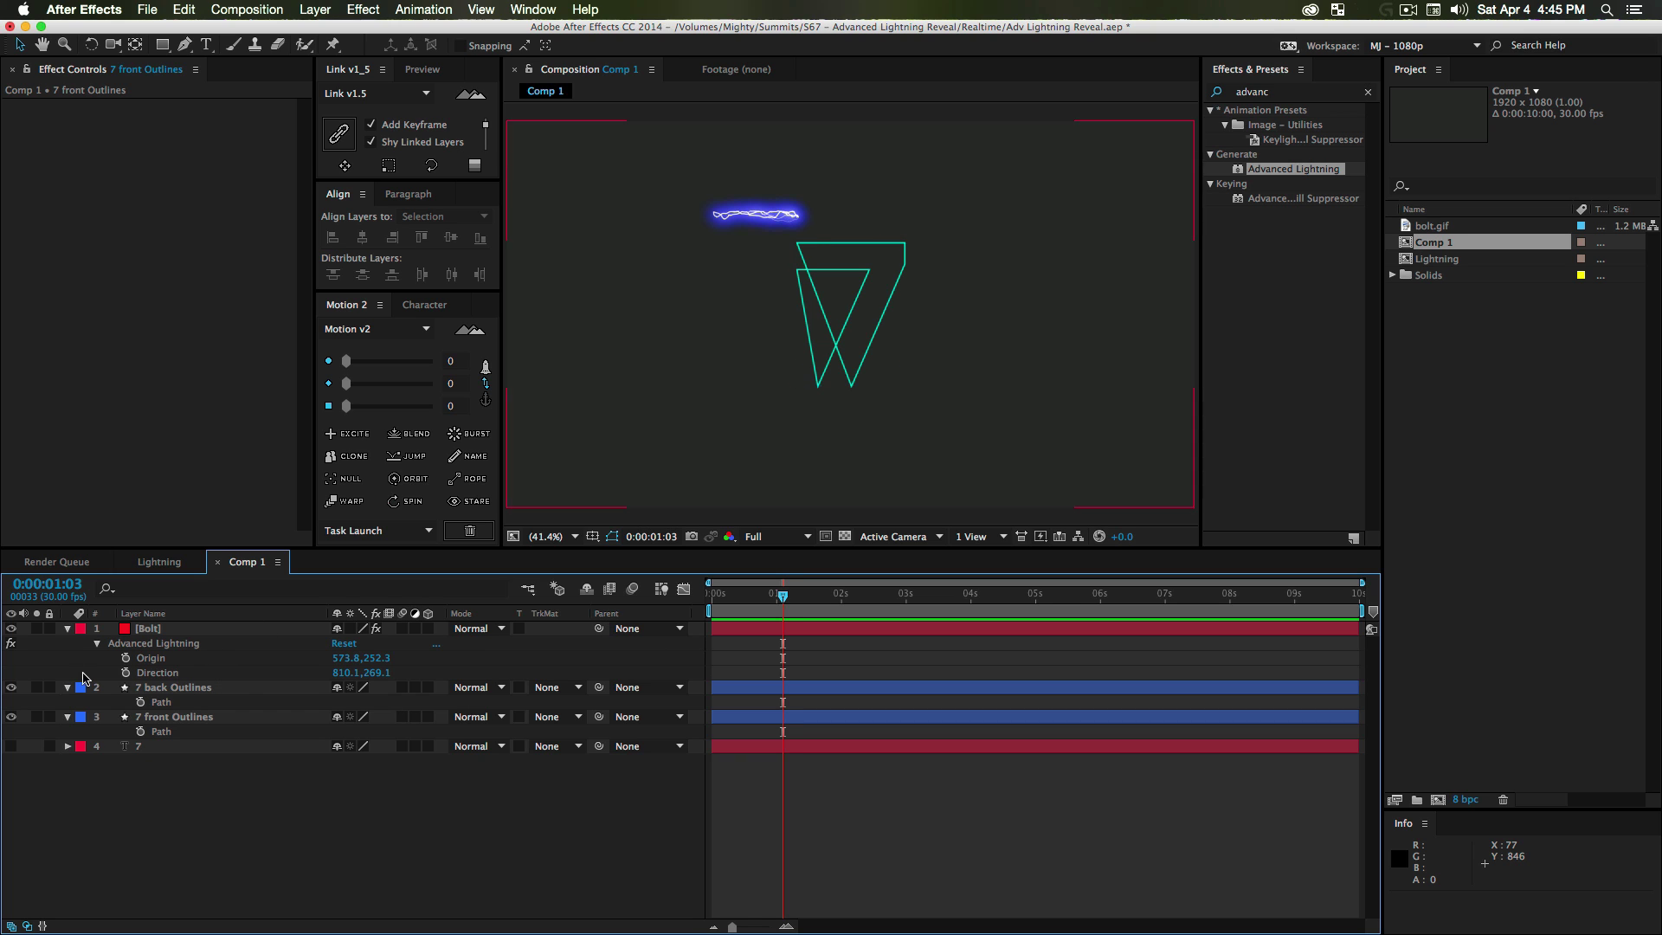
pyautogui.click(161, 702)
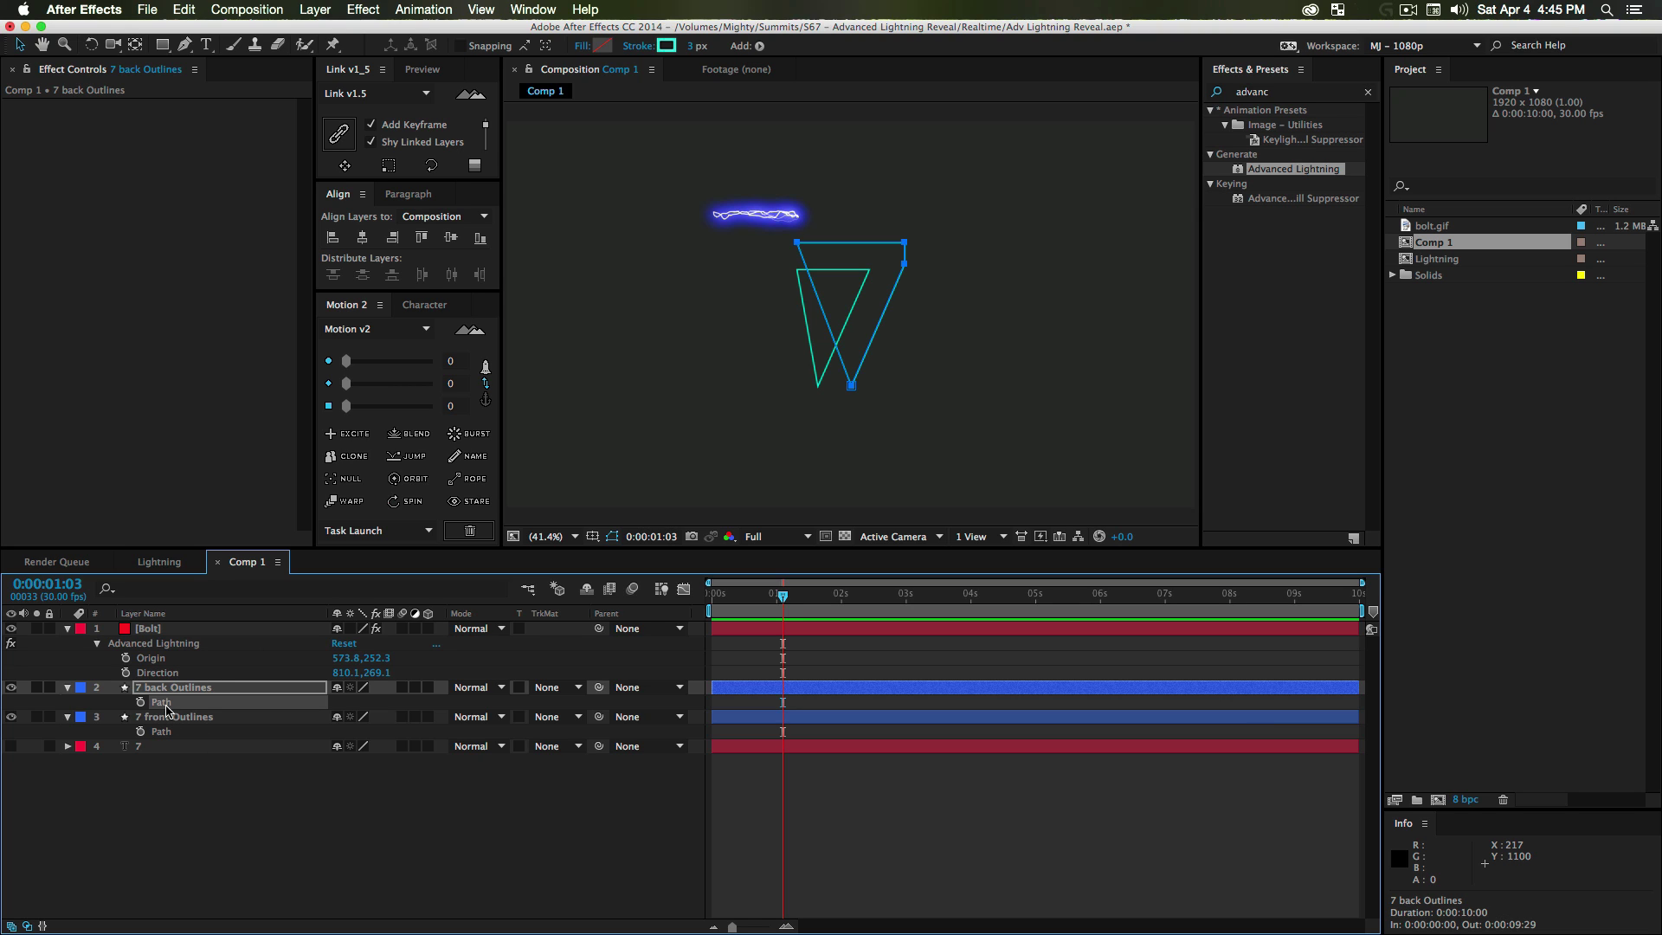
# - Paste the 7 back Outlines path into the Bolt's Origin and the 7 front Outlines path into its Direction at 0:00:01:03
pyautogui.click(152, 659)
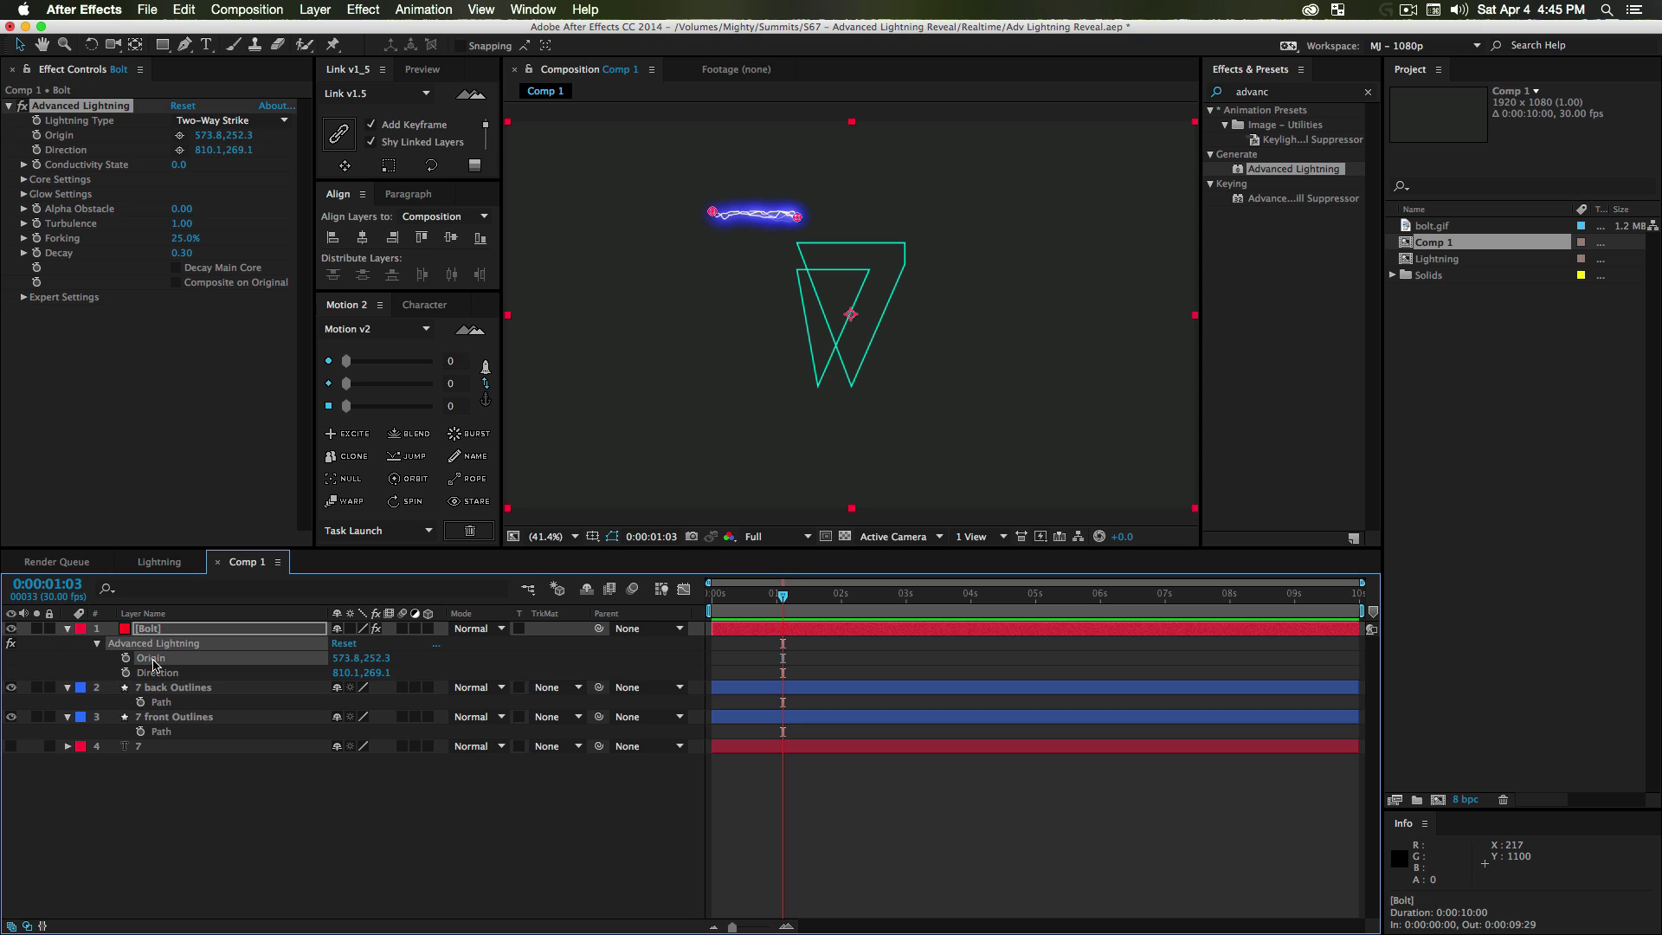
pyautogui.hotkey('ctrl', 'v')
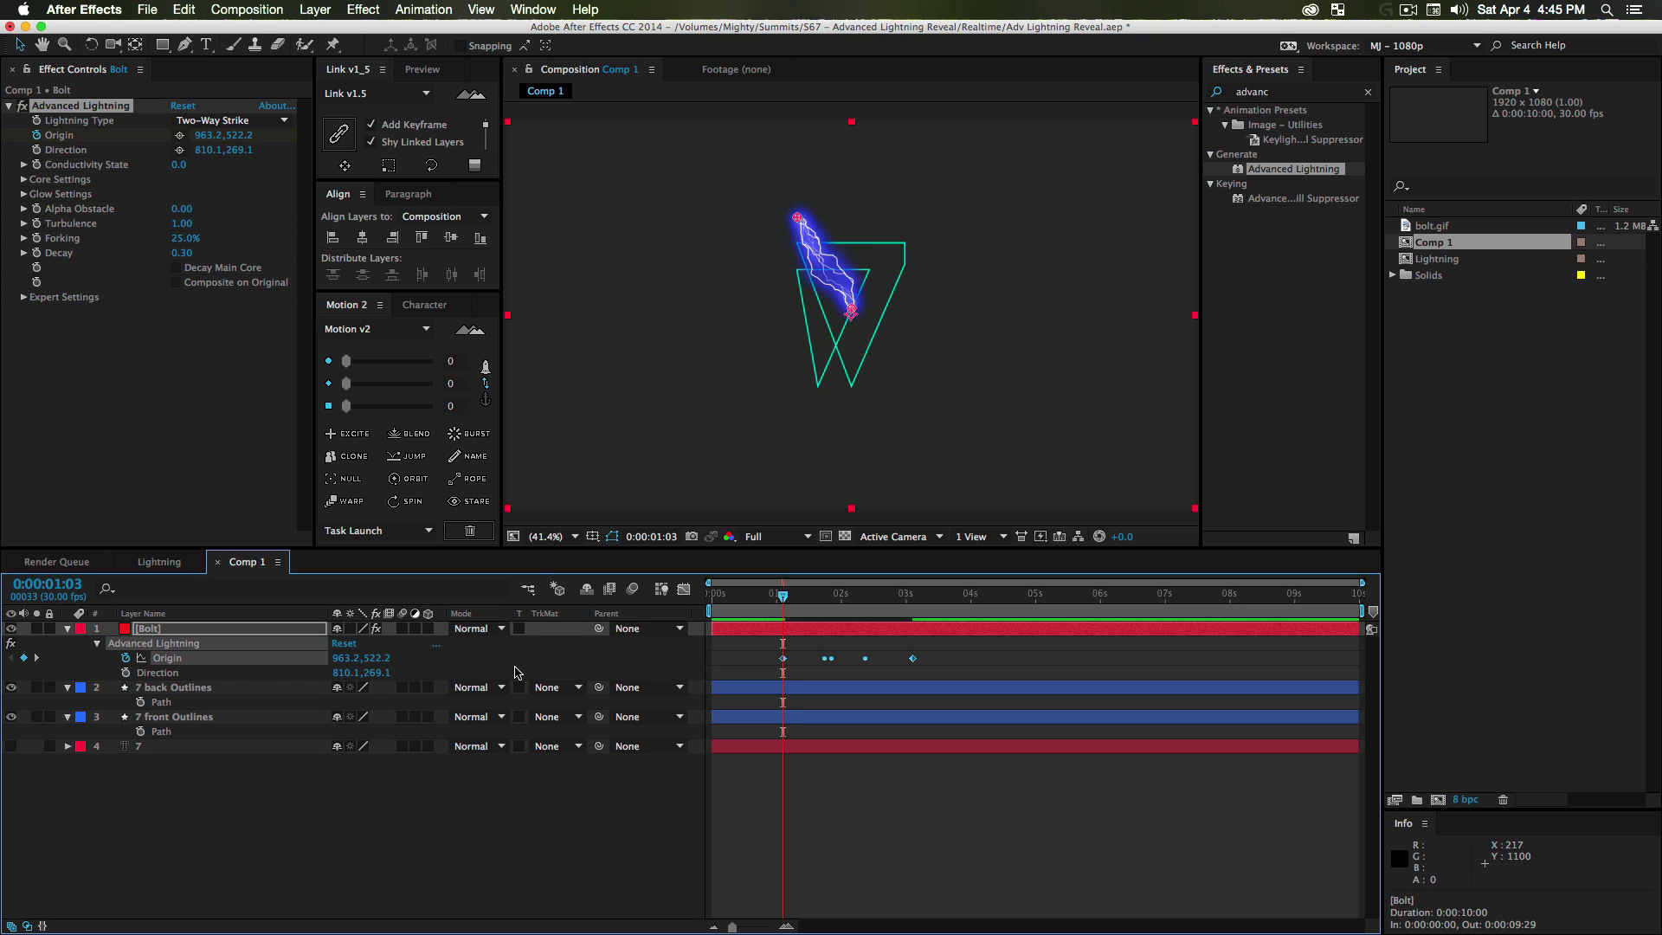
pyautogui.click(161, 732)
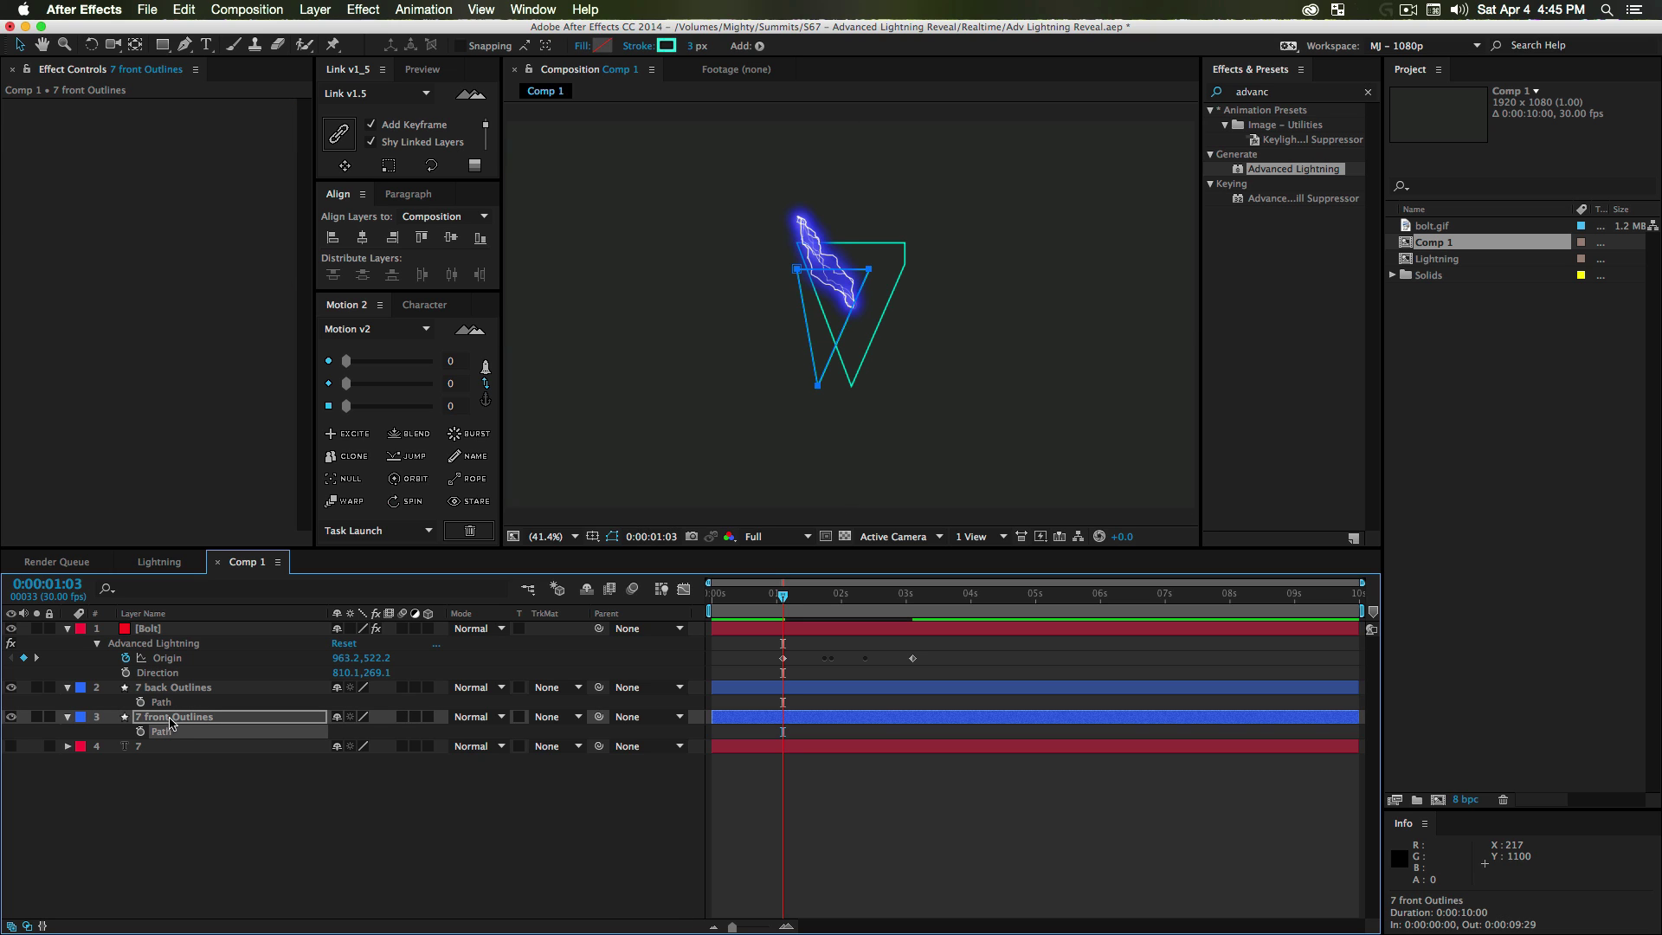
pyautogui.click(156, 674)
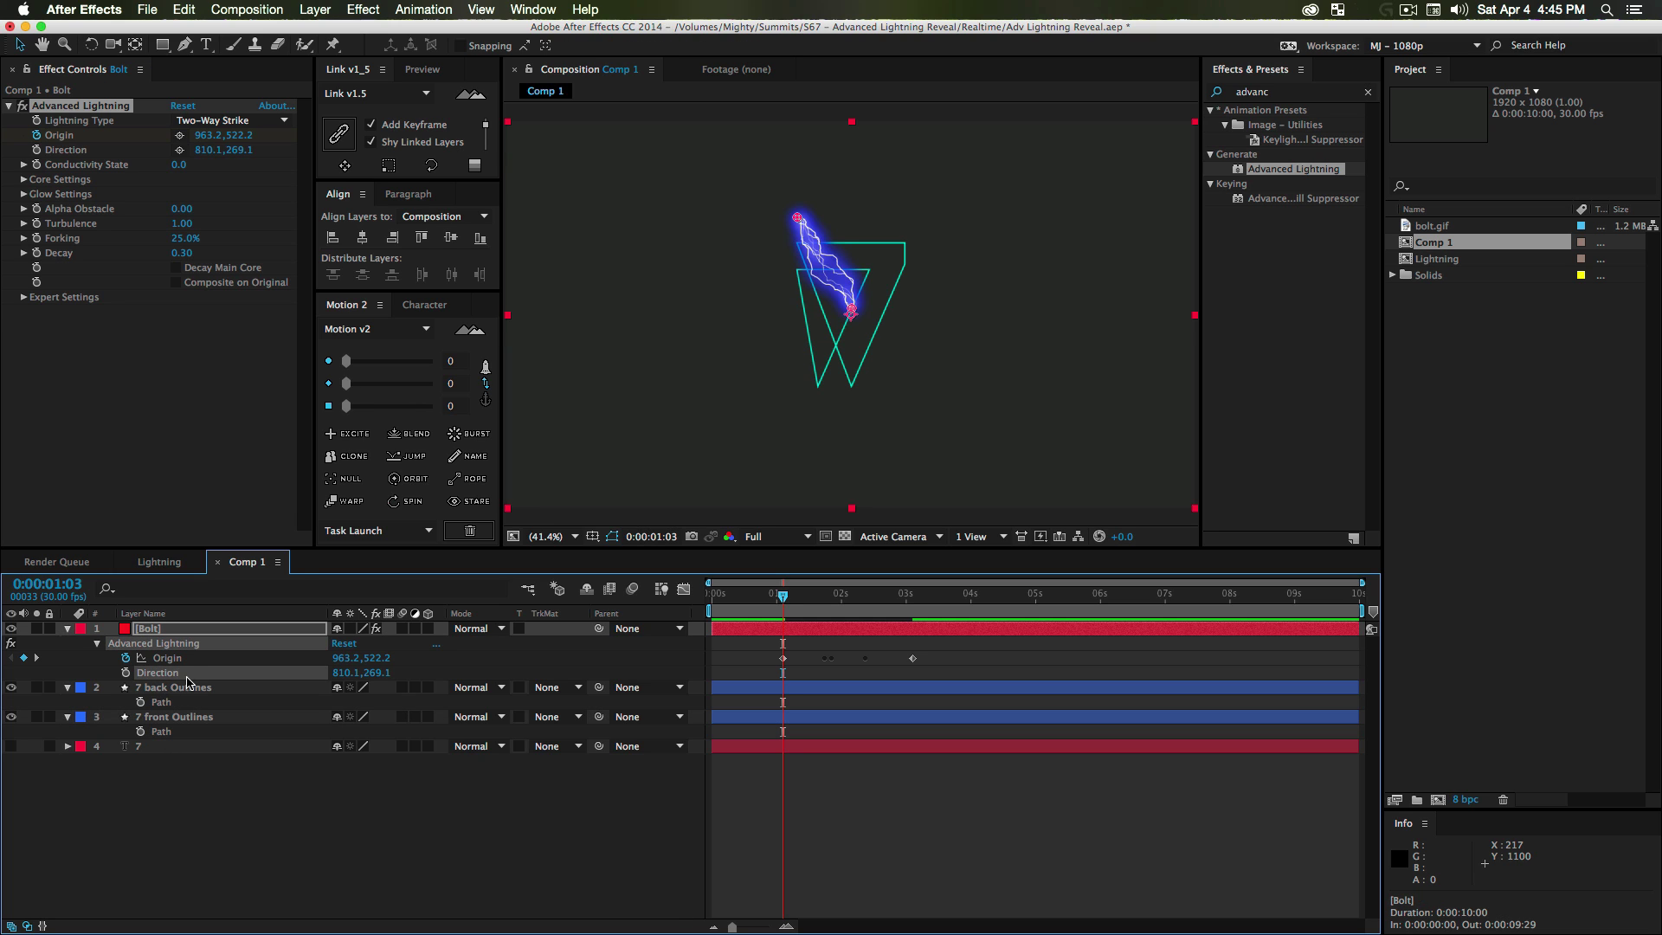
pyautogui.press('super+v')
pyautogui.click(221, 820)
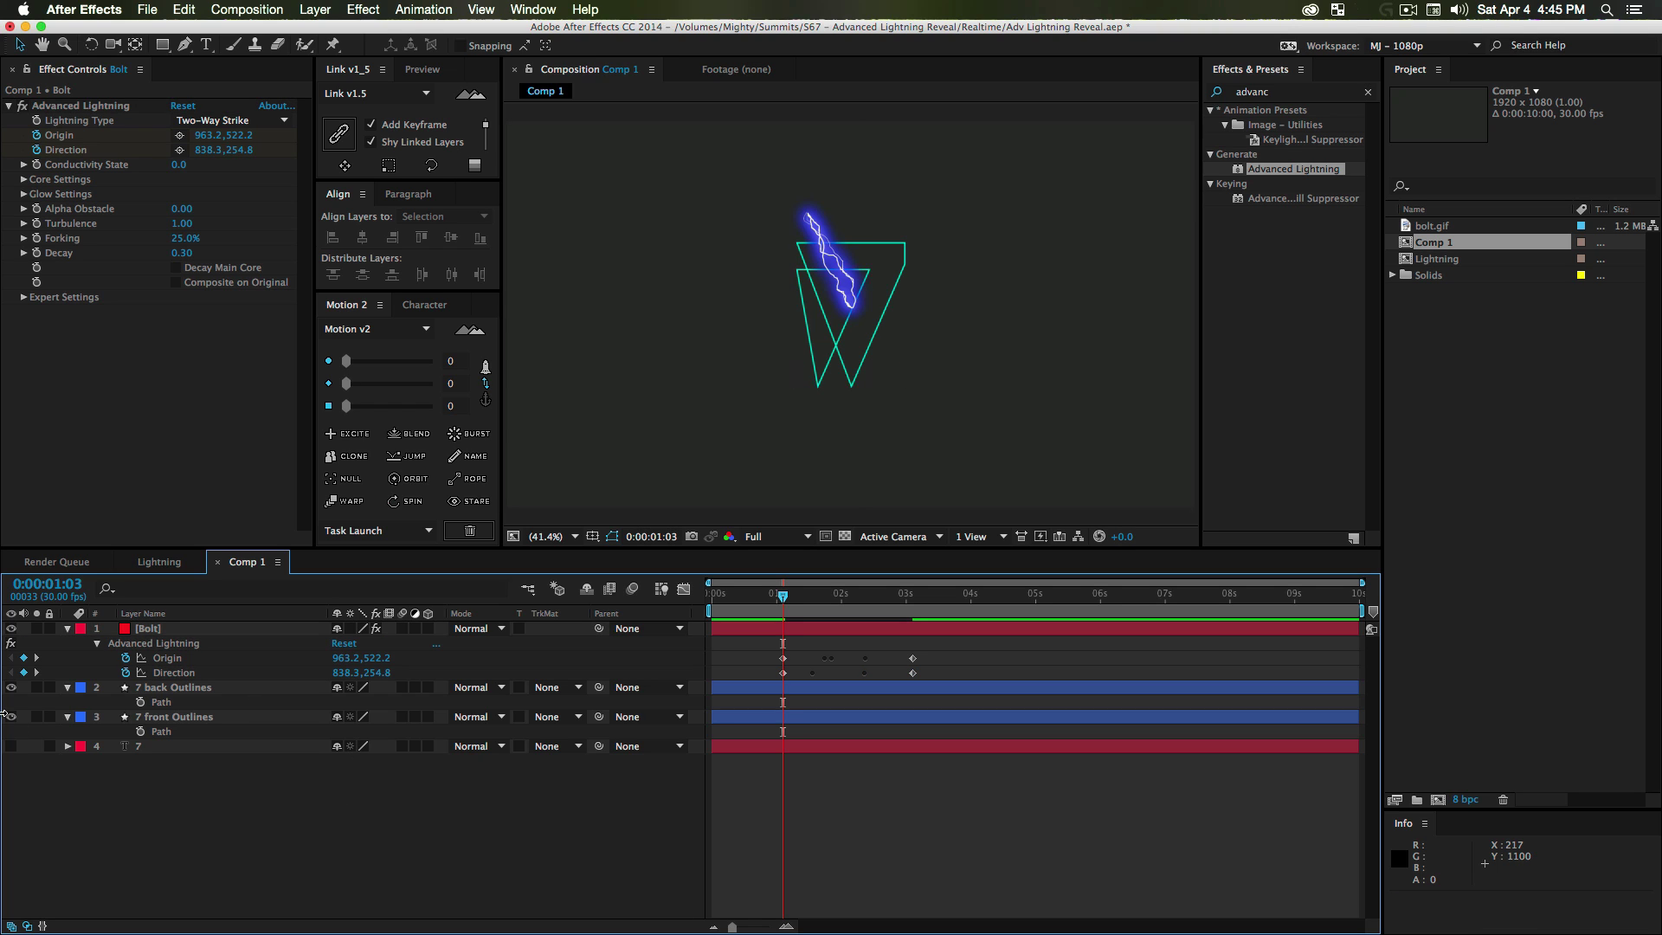
# - Preview the Bolt animation with both outline layers temporarily hidden
pyautogui.click(10, 717)
pyautogui.click(11, 687)
pyautogui.moveTo(783, 597)
pyautogui.mouseDown()
pyautogui.moveTo(903, 597)
pyautogui.moveTo(787, 606)
pyautogui.moveTo(806, 609)
pyautogui.mouseUp()
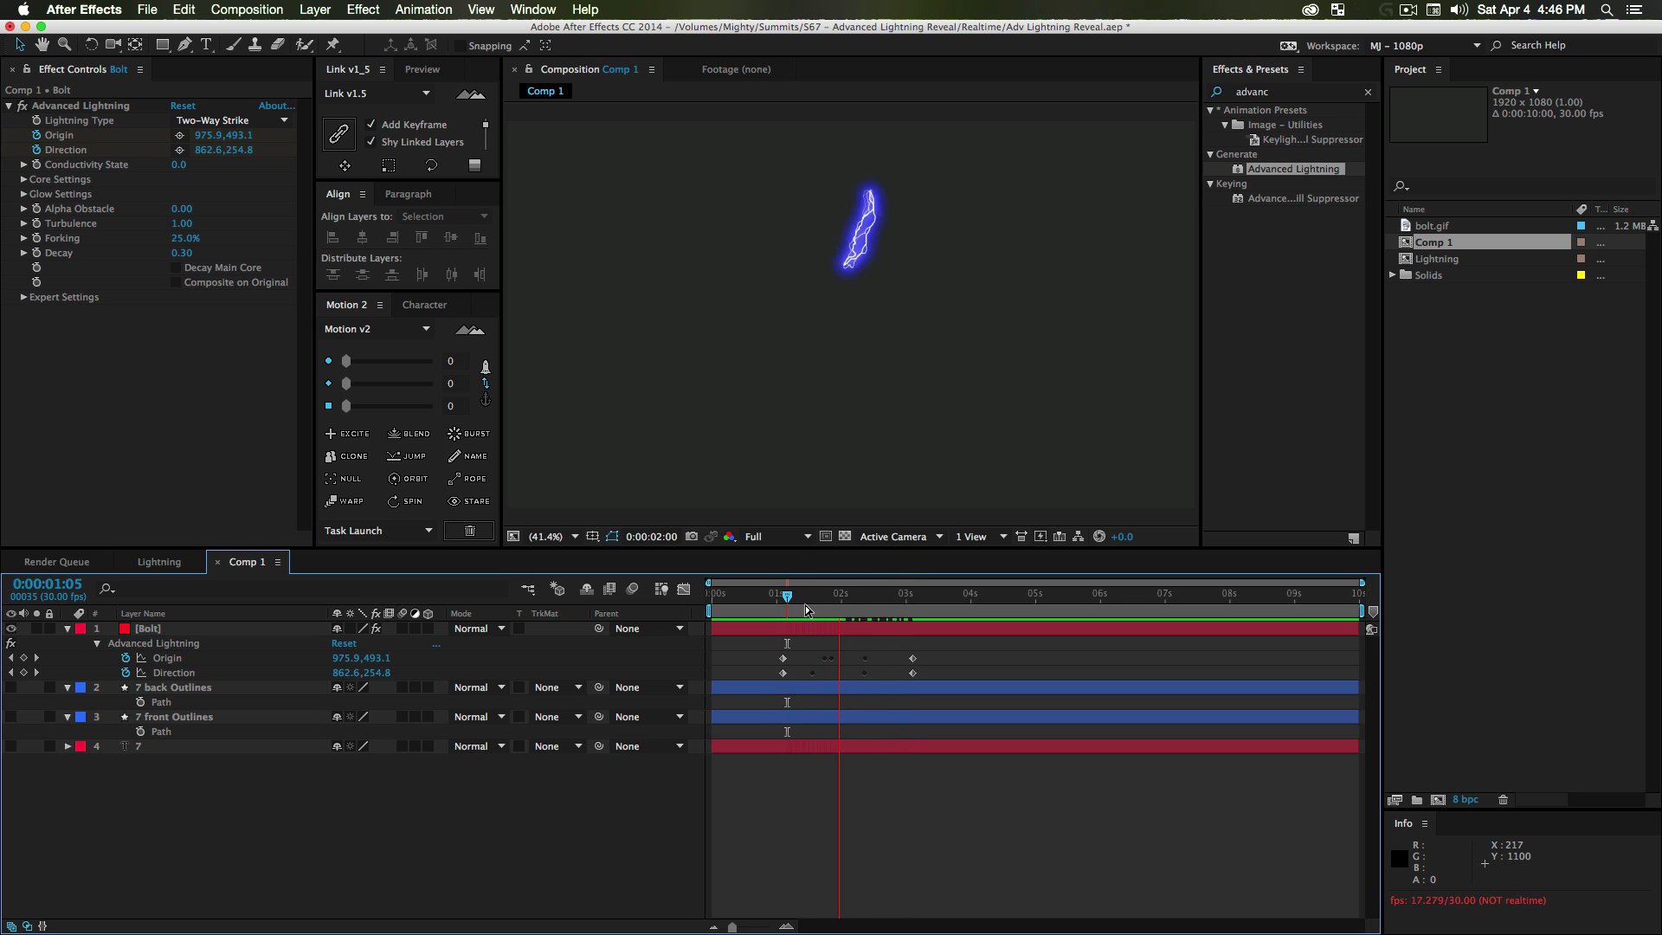
pyautogui.press('space')
pyautogui.moveTo(789, 603); pyautogui.dragTo(785, 603)
pyautogui.click(10, 687)
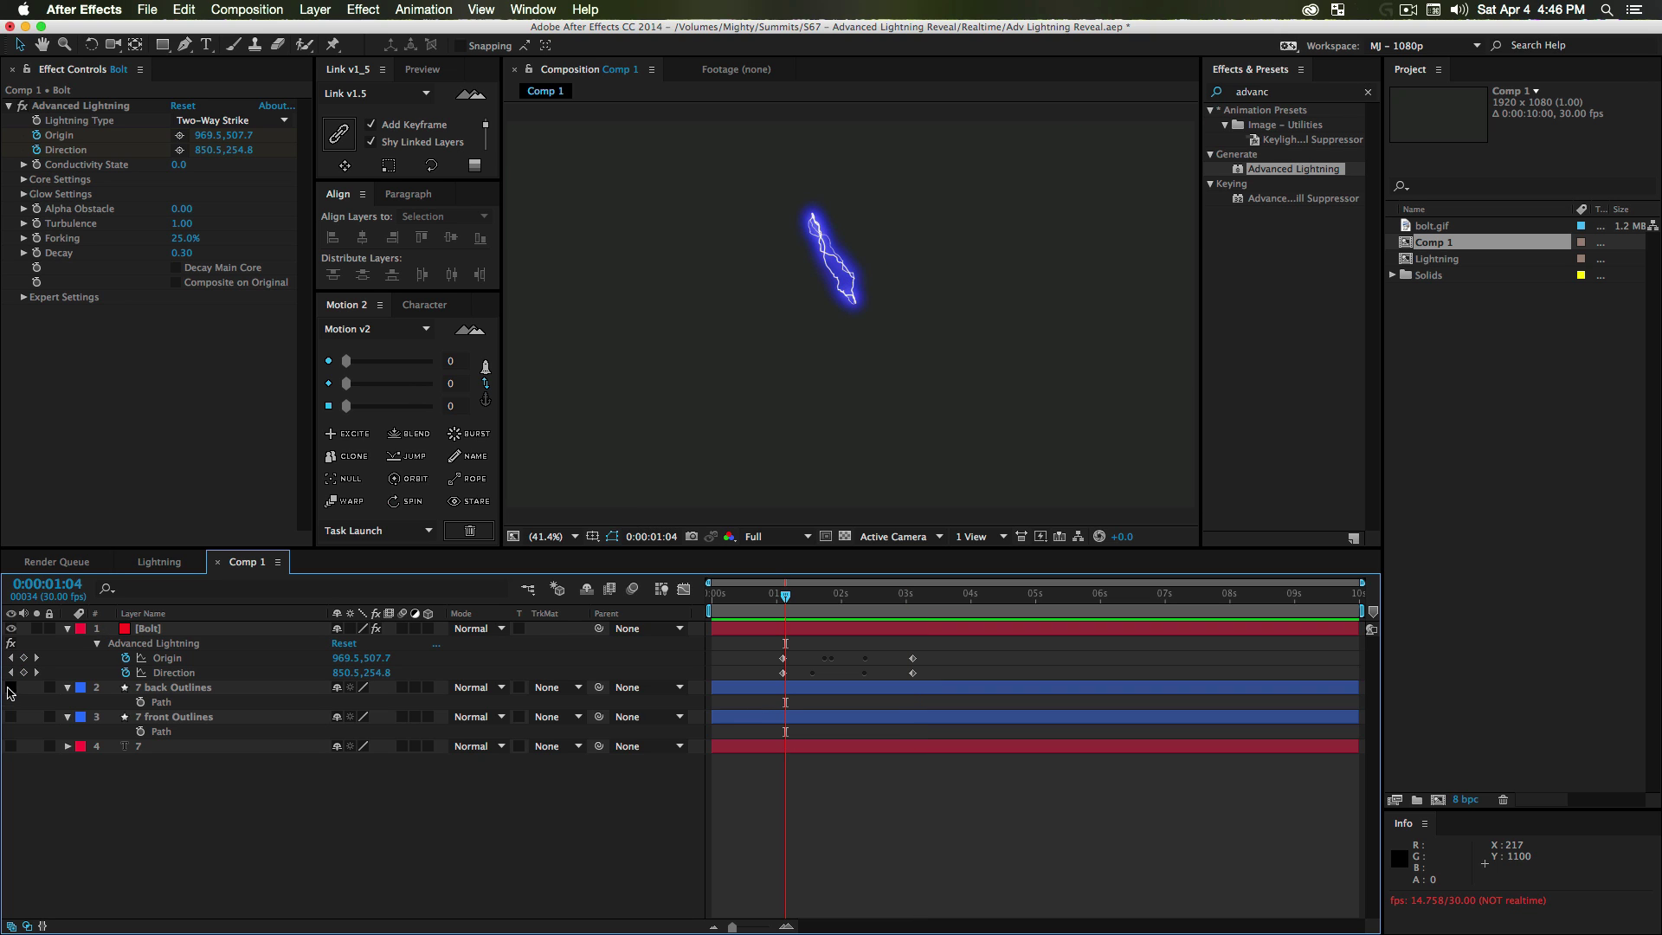
pyautogui.click(11, 716)
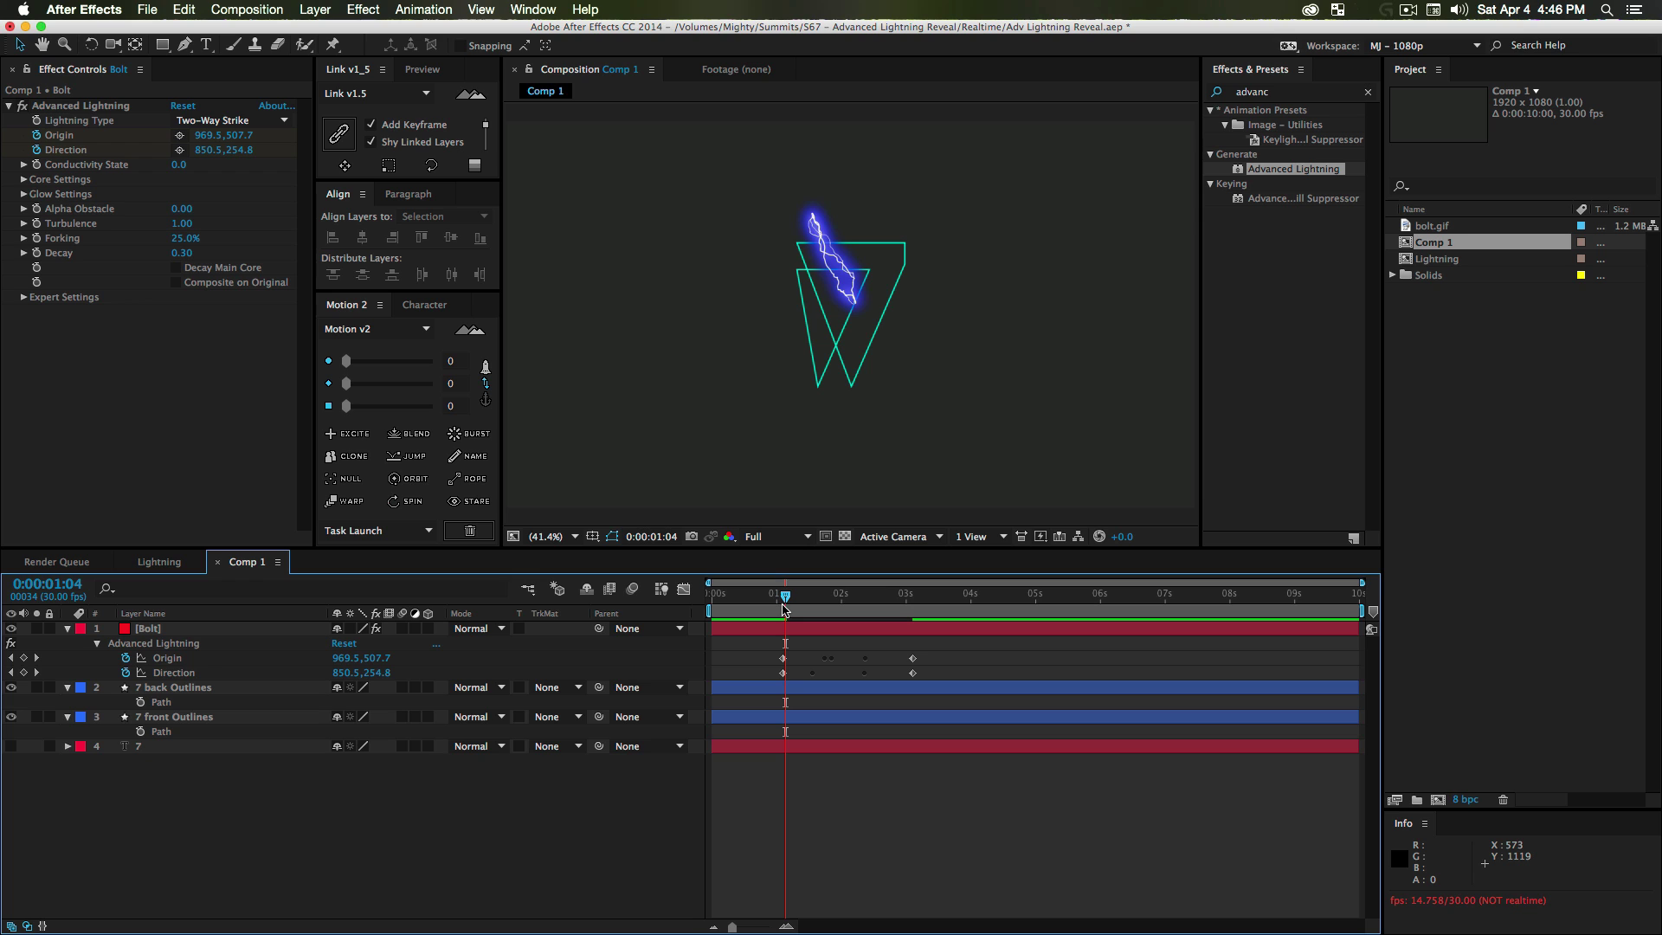
# - Shift all of the Bolt's Direction keyframes later so they start at 0:00:03:20, apart from the Origin keyframes
pyautogui.moveTo(780, 594); pyautogui.dragTo(851, 600)
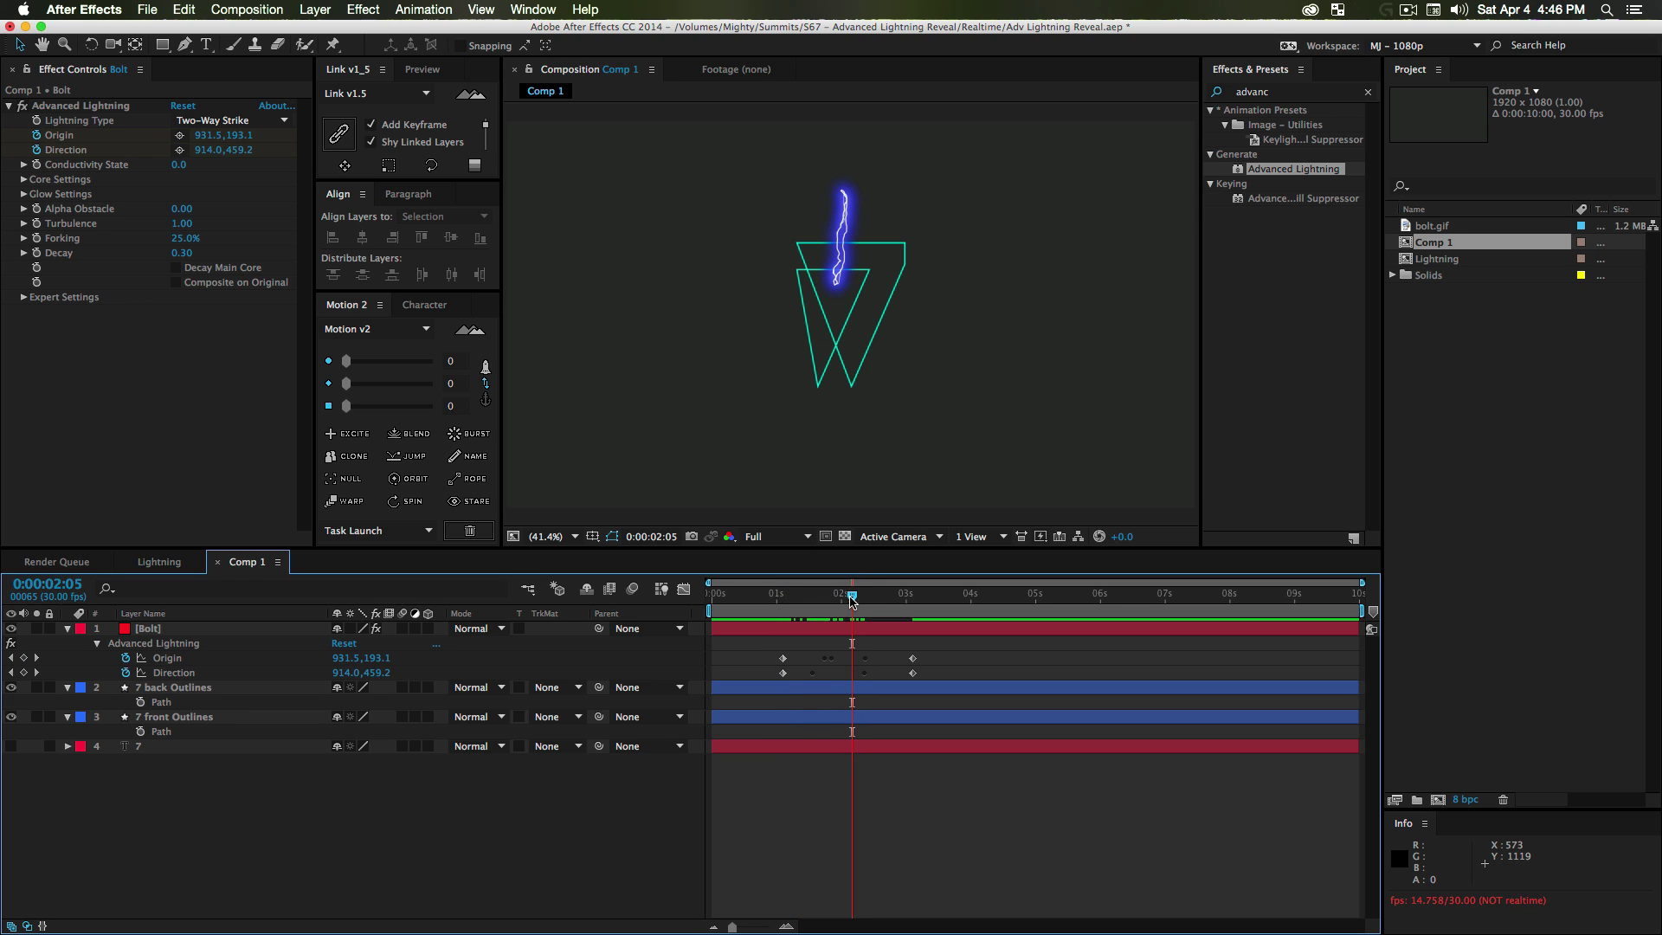
pyautogui.click(785, 595)
pyautogui.moveTo(959, 670)
pyautogui.mouseDown()
pyautogui.moveTo(767, 684)
pyautogui.moveTo(939, 674)
pyautogui.mouseUp()
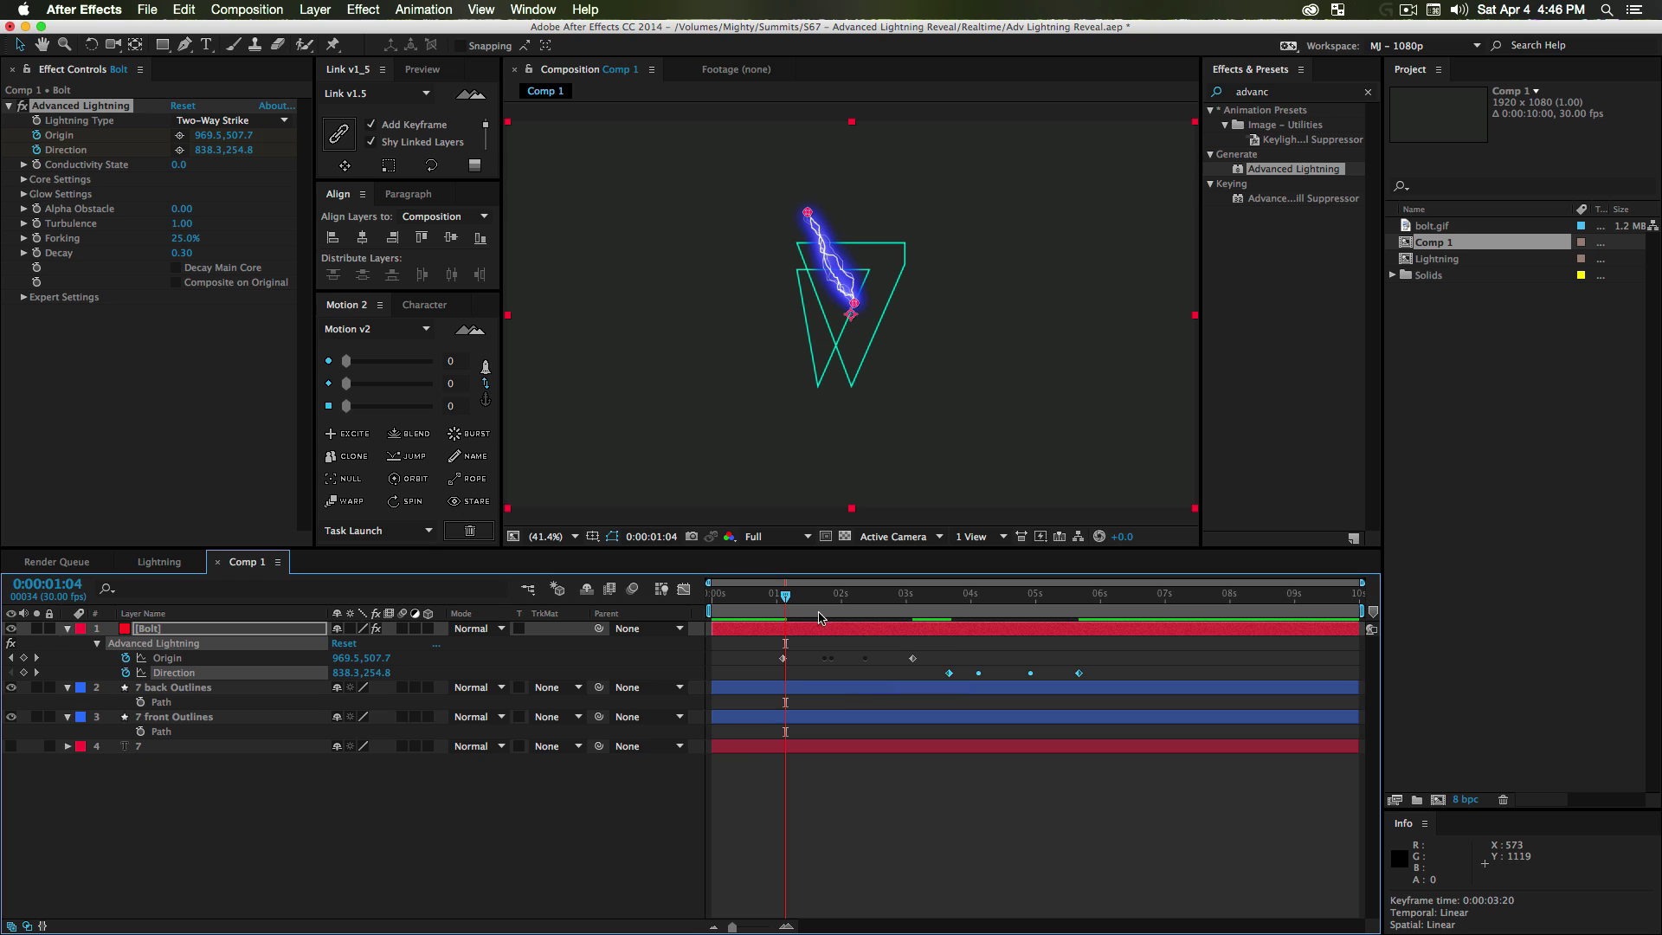
# - Check the Origin's motion frame by frame and delete its last keyframe, just after 3 seconds
pyautogui.moveTo(785, 597); pyautogui.dragTo(826, 598)
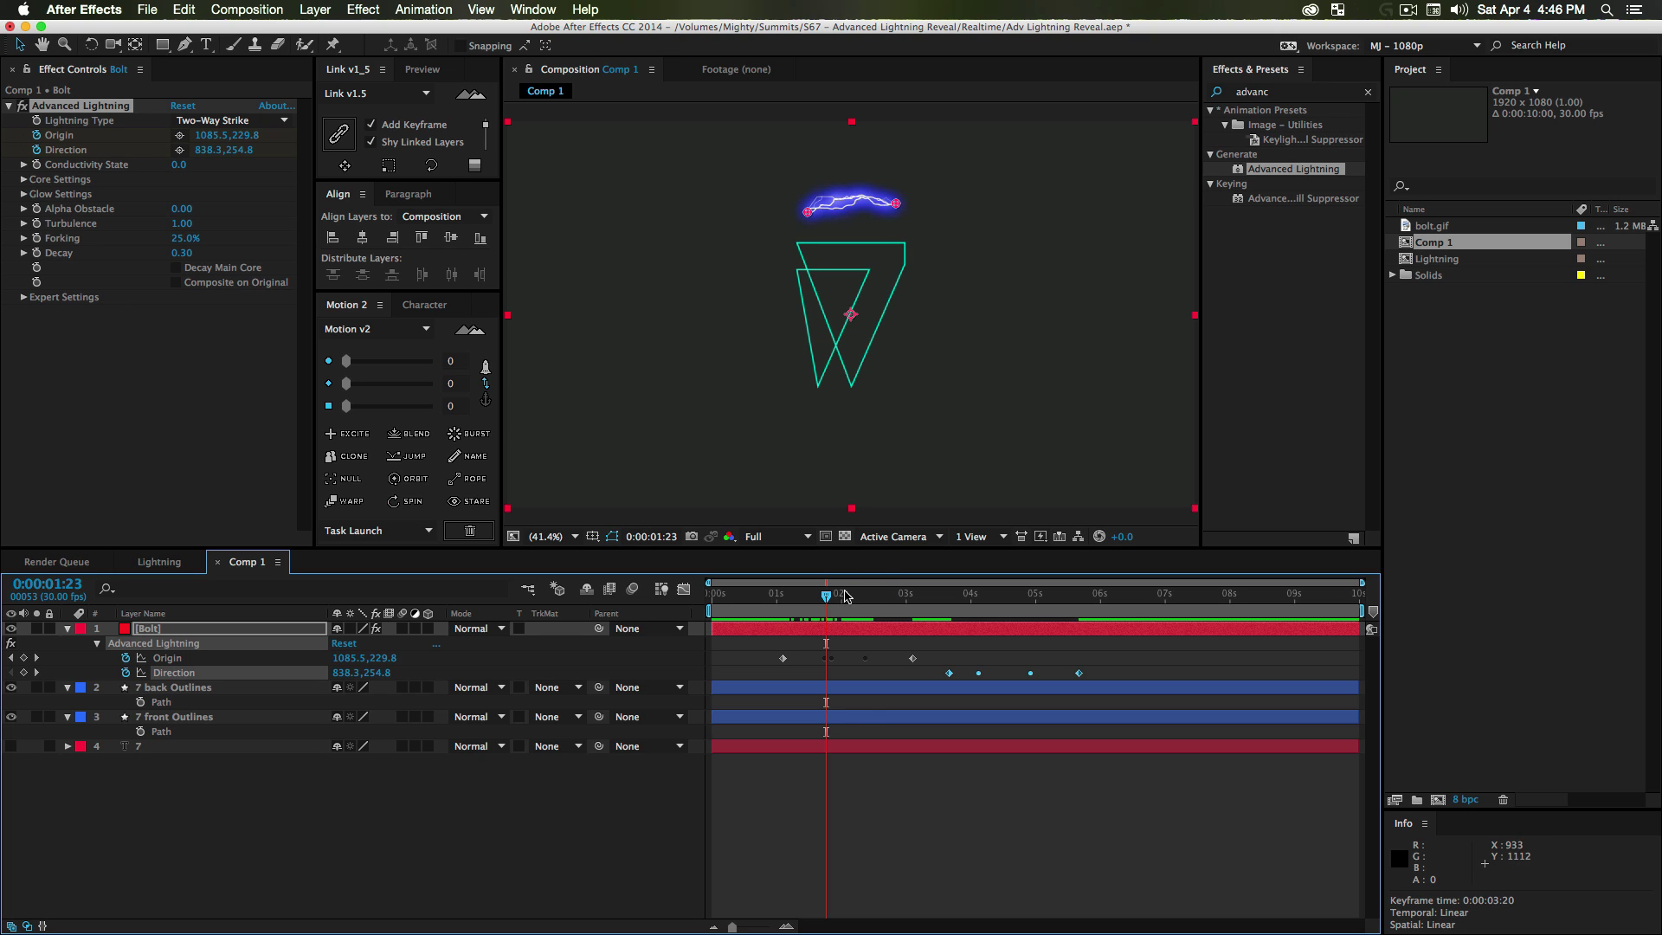
pyautogui.moveTo(847, 596); pyautogui.dragTo(868, 597)
pyautogui.press('pageup')
pyautogui.press('pageup')
pyautogui.press('pageup')
pyautogui.press('pageup')
pyautogui.press('pageup')
pyautogui.press('pageup')
pyautogui.press('pageup')
pyautogui.press('pageup')
pyautogui.press('pageup')
pyautogui.press('pageup')
pyautogui.press('pageup')
pyautogui.press('pageup')
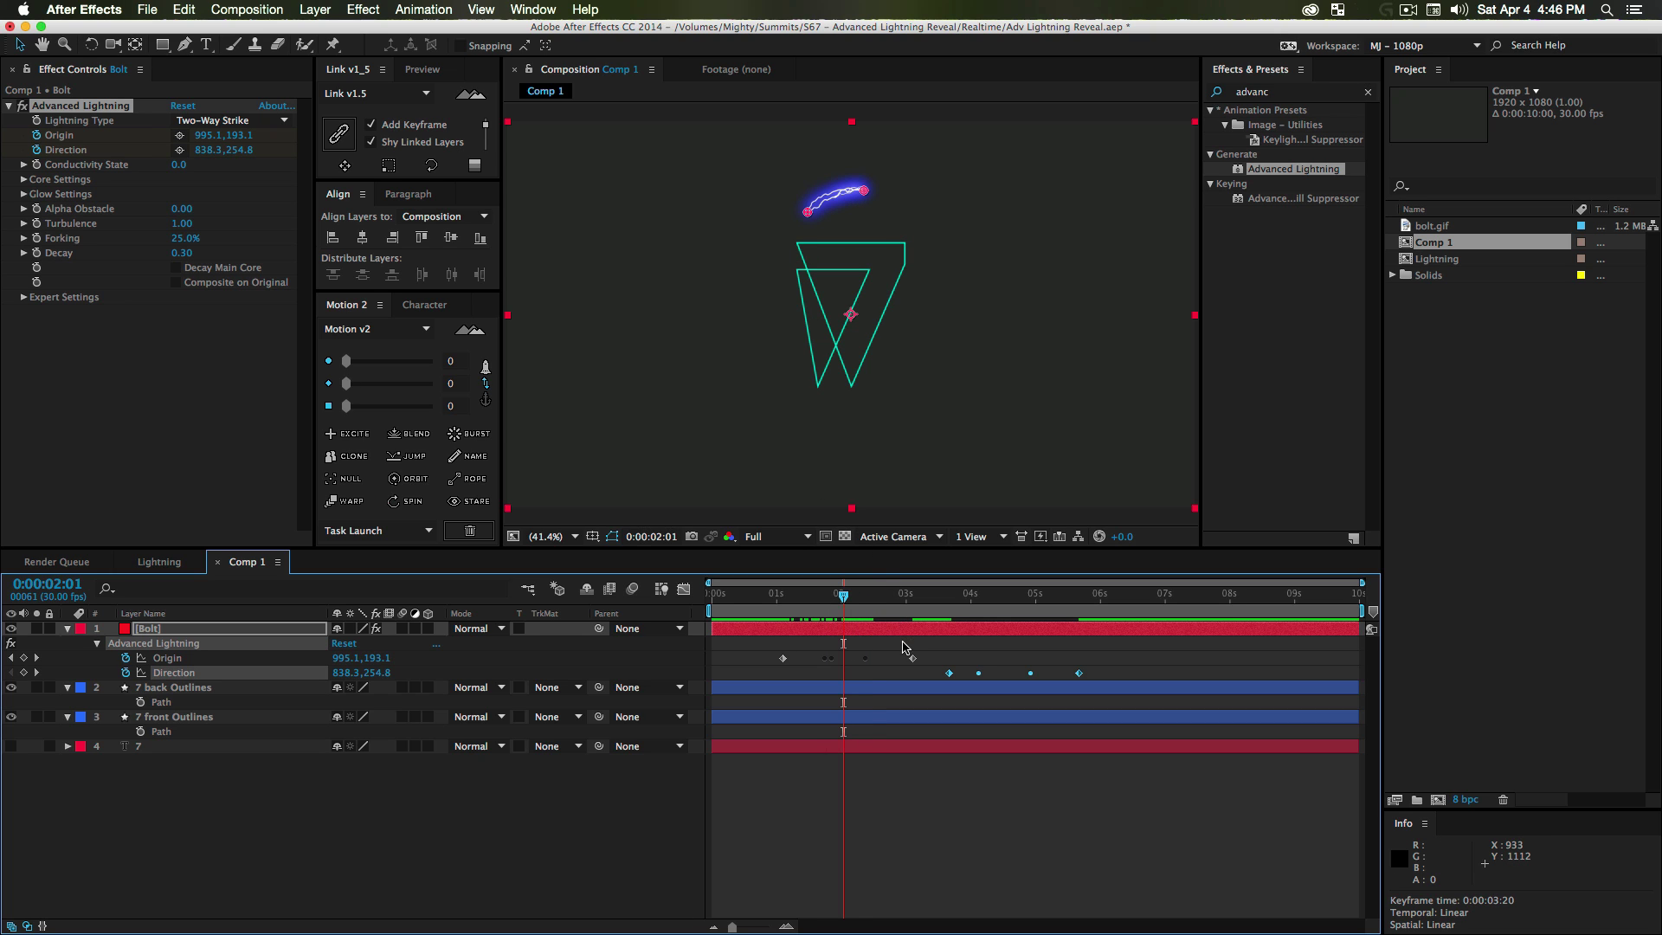
pyautogui.click(912, 658)
pyautogui.press('Delete')
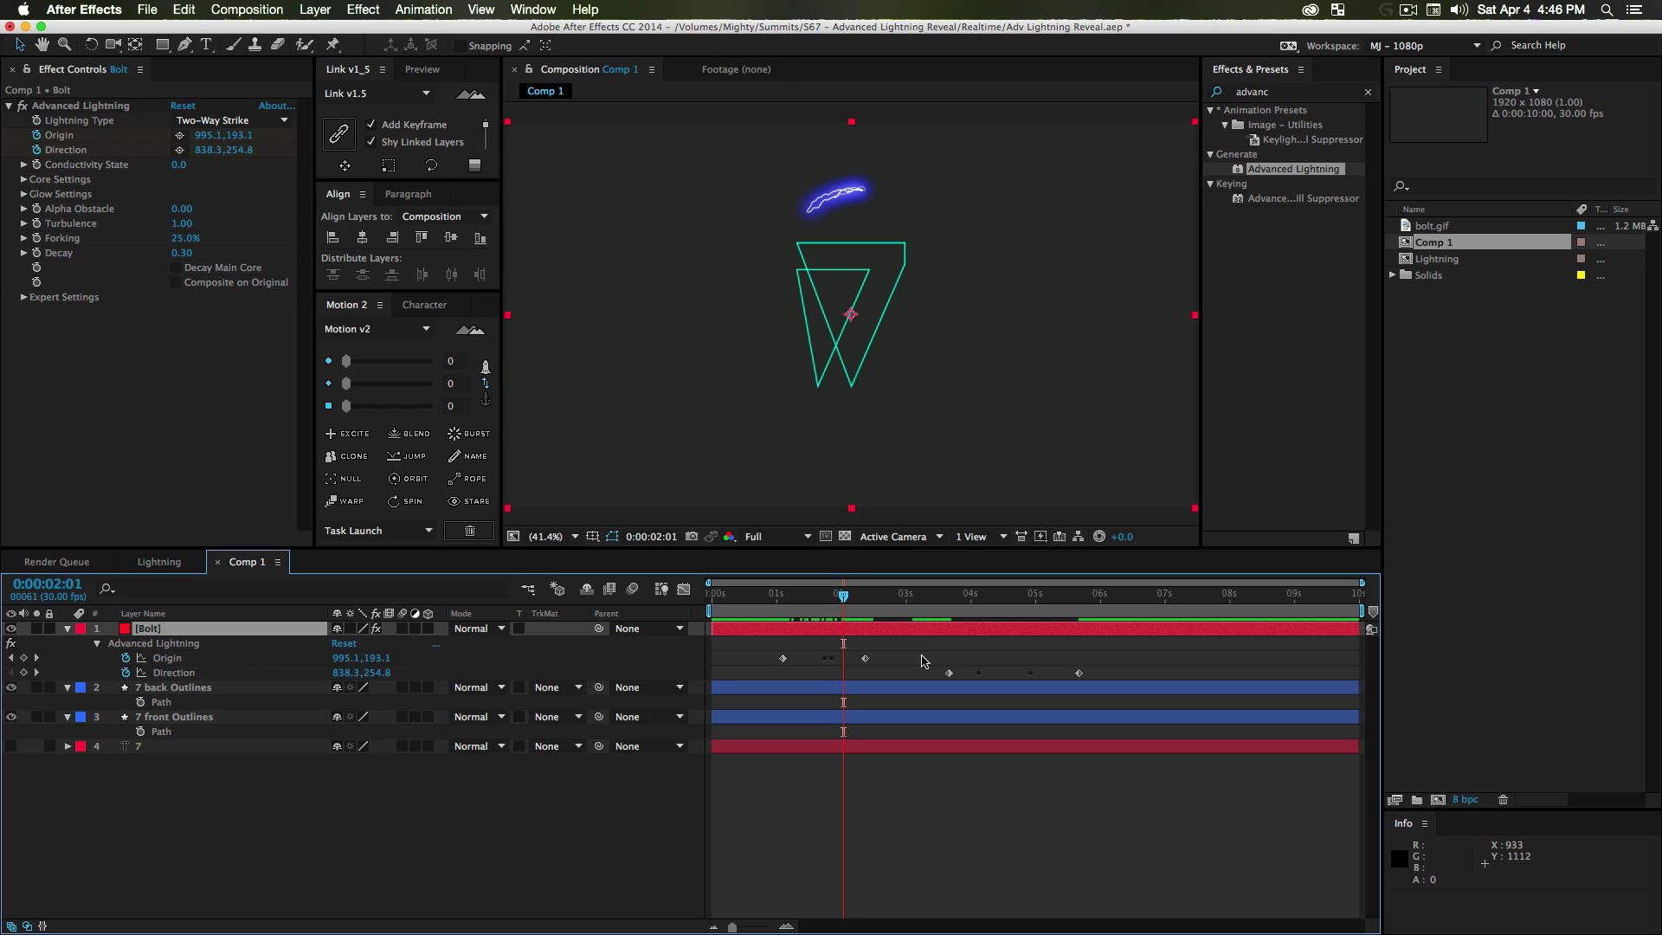
# - Check the Direction's motion over time and delete its last keyframe
pyautogui.moveTo(790, 597); pyautogui.dragTo(821, 597)
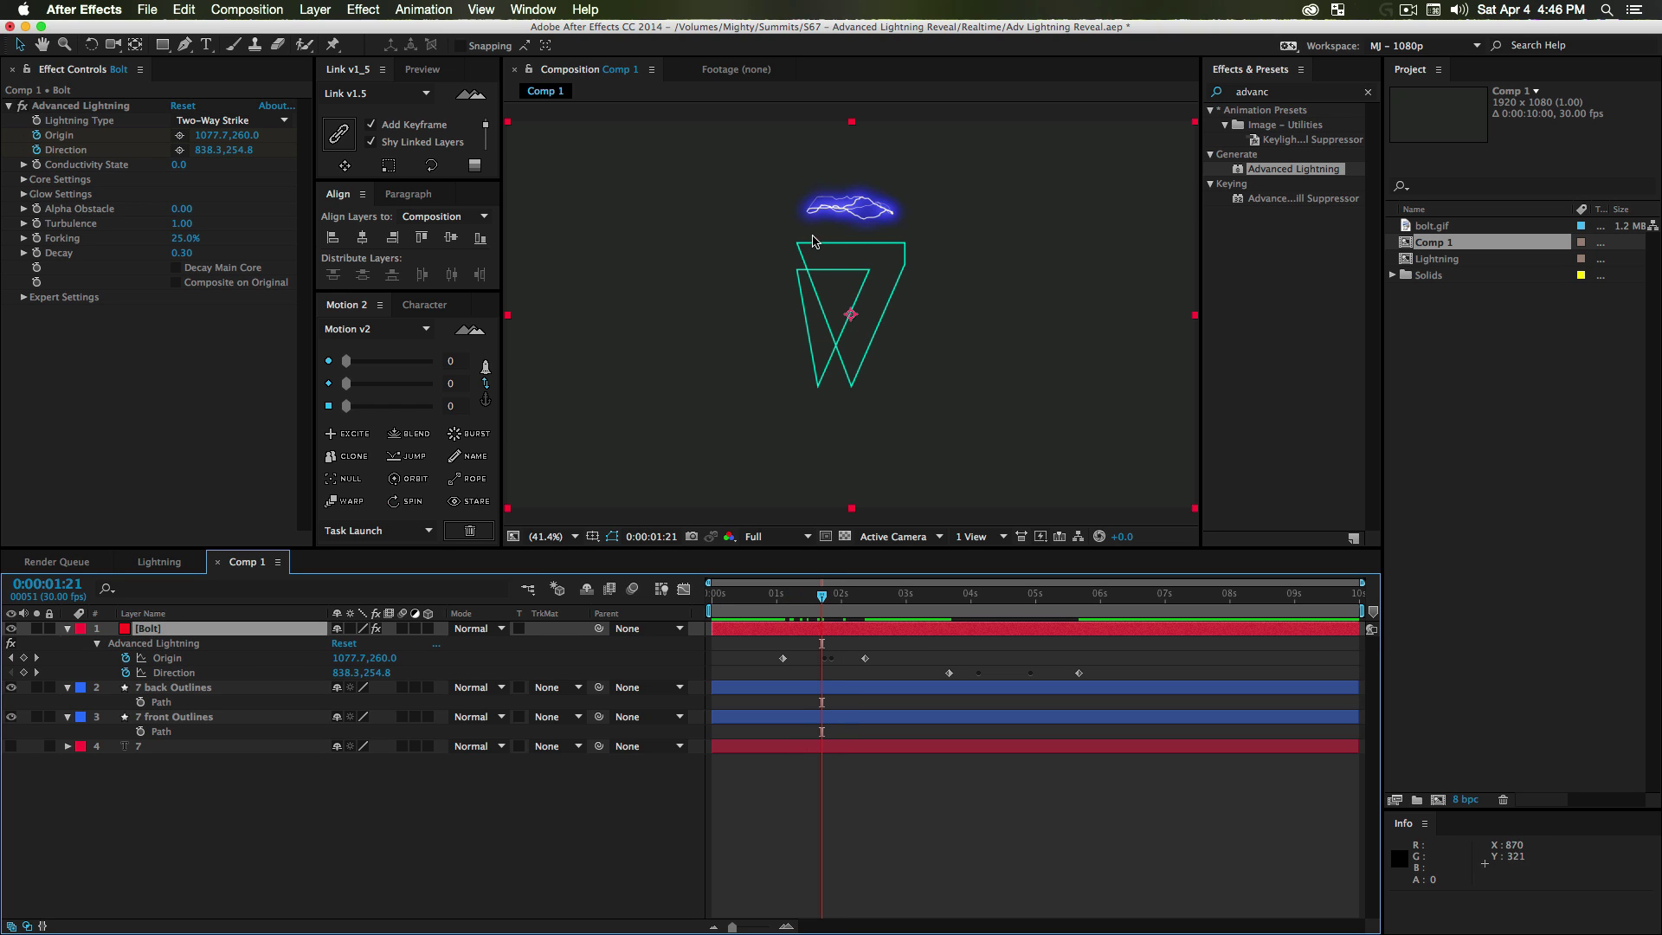
pyautogui.moveTo(801, 597); pyautogui.dragTo(1044, 594)
pyautogui.moveTo(1065, 665); pyautogui.dragTo(1101, 687)
pyautogui.press('Delete')
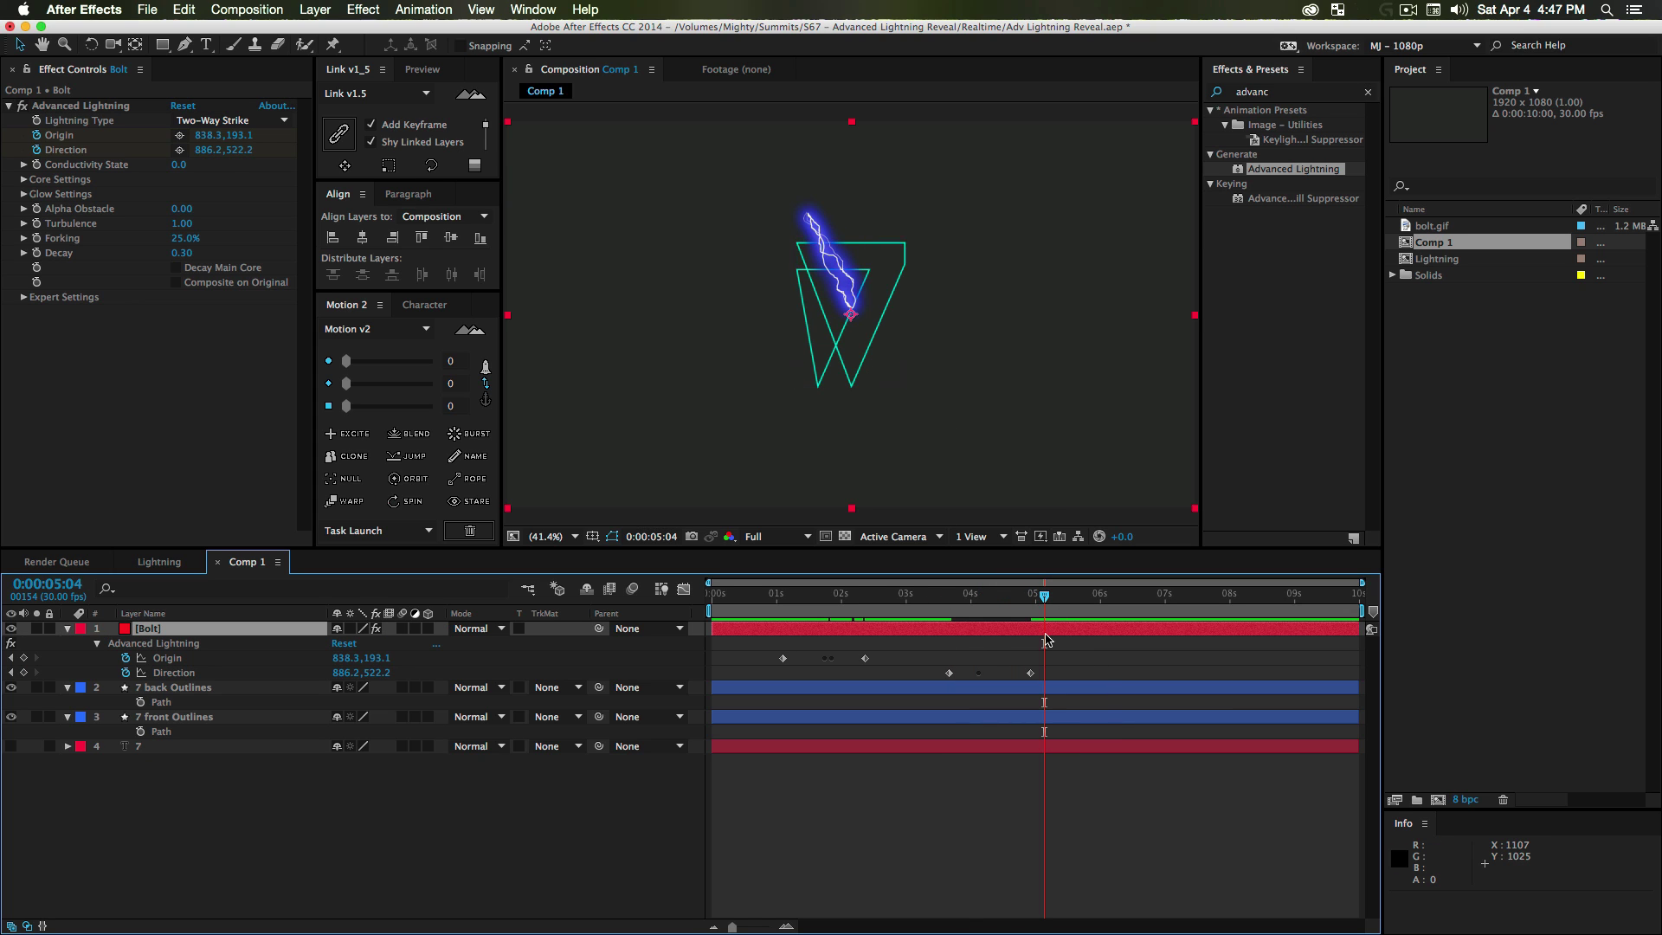
# - Reverse the order of the three Direction keyframes, placing them at 0:00:01:03, about 0:00:01:23 and 0:00:02:11 beneath the Origin keyframes
pyautogui.moveTo(978, 672); pyautogui.dragTo(827, 675)
pyautogui.moveTo(1032, 673); pyautogui.dragTo(783, 673)
pyautogui.moveTo(949, 673); pyautogui.dragTo(864, 674)
pyautogui.moveTo(861, 597); pyautogui.dragTo(793, 611)
pyautogui.moveTo(804, 626)
pyautogui.mouseDown()
pyautogui.moveTo(867, 629)
pyautogui.moveTo(779, 634)
pyautogui.moveTo(798, 634)
pyautogui.mouseUp()
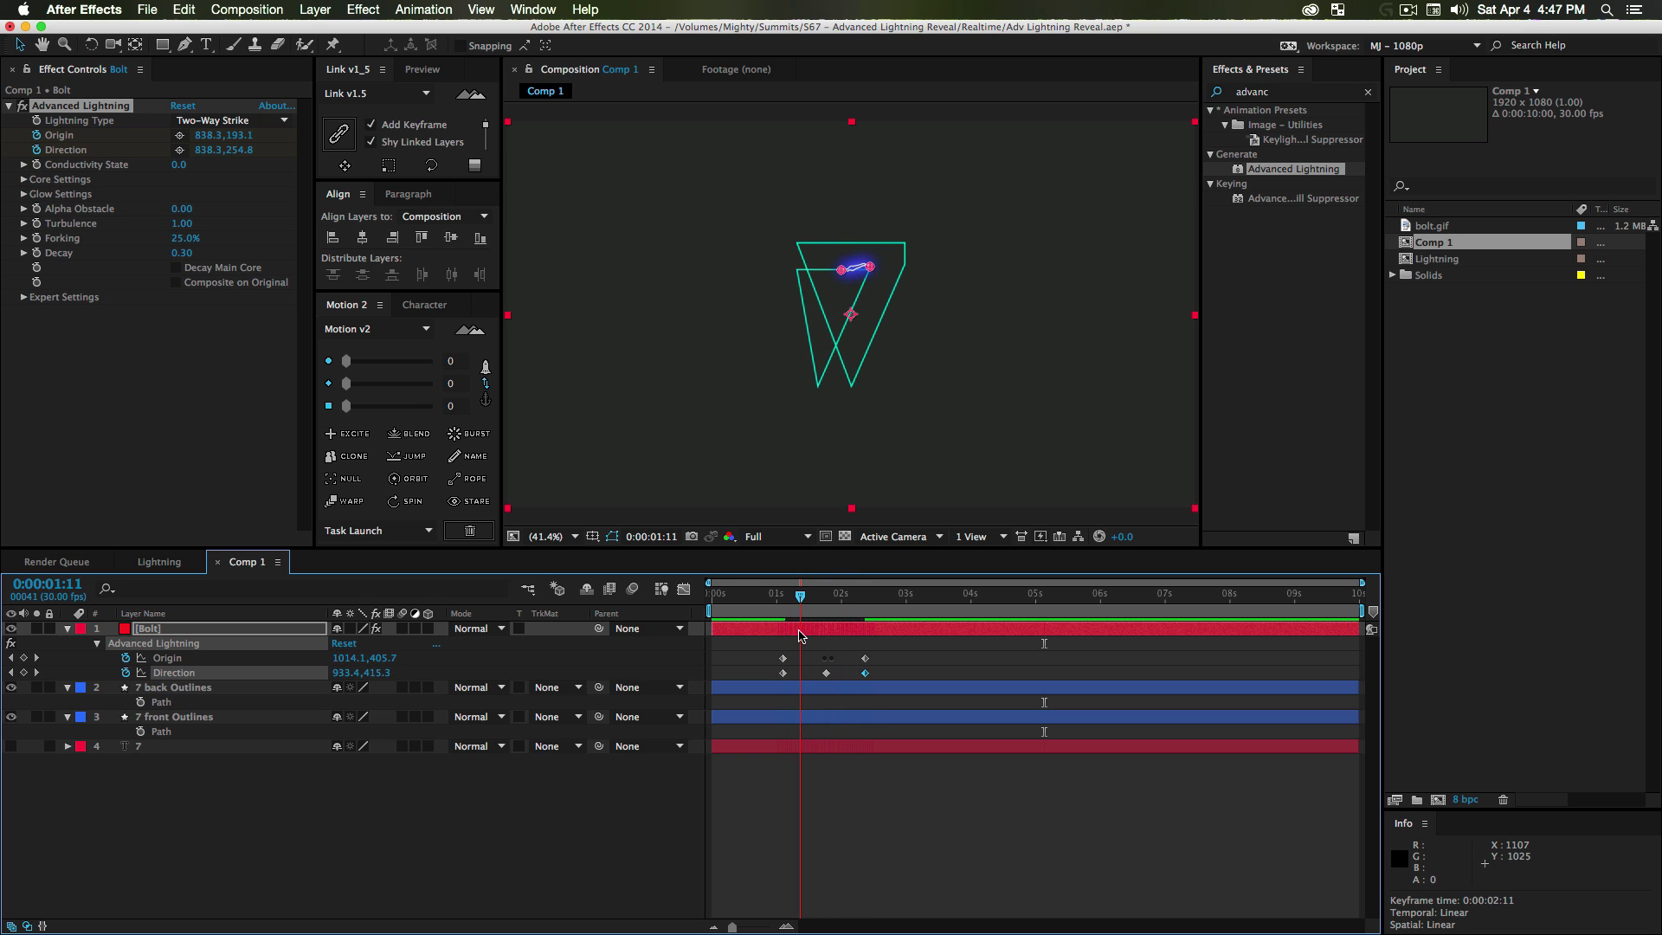
# - Move the Bolt layer down to about 950.3, 750.4 over the numeral's outlines and preview the animation
pyautogui.click(782, 597)
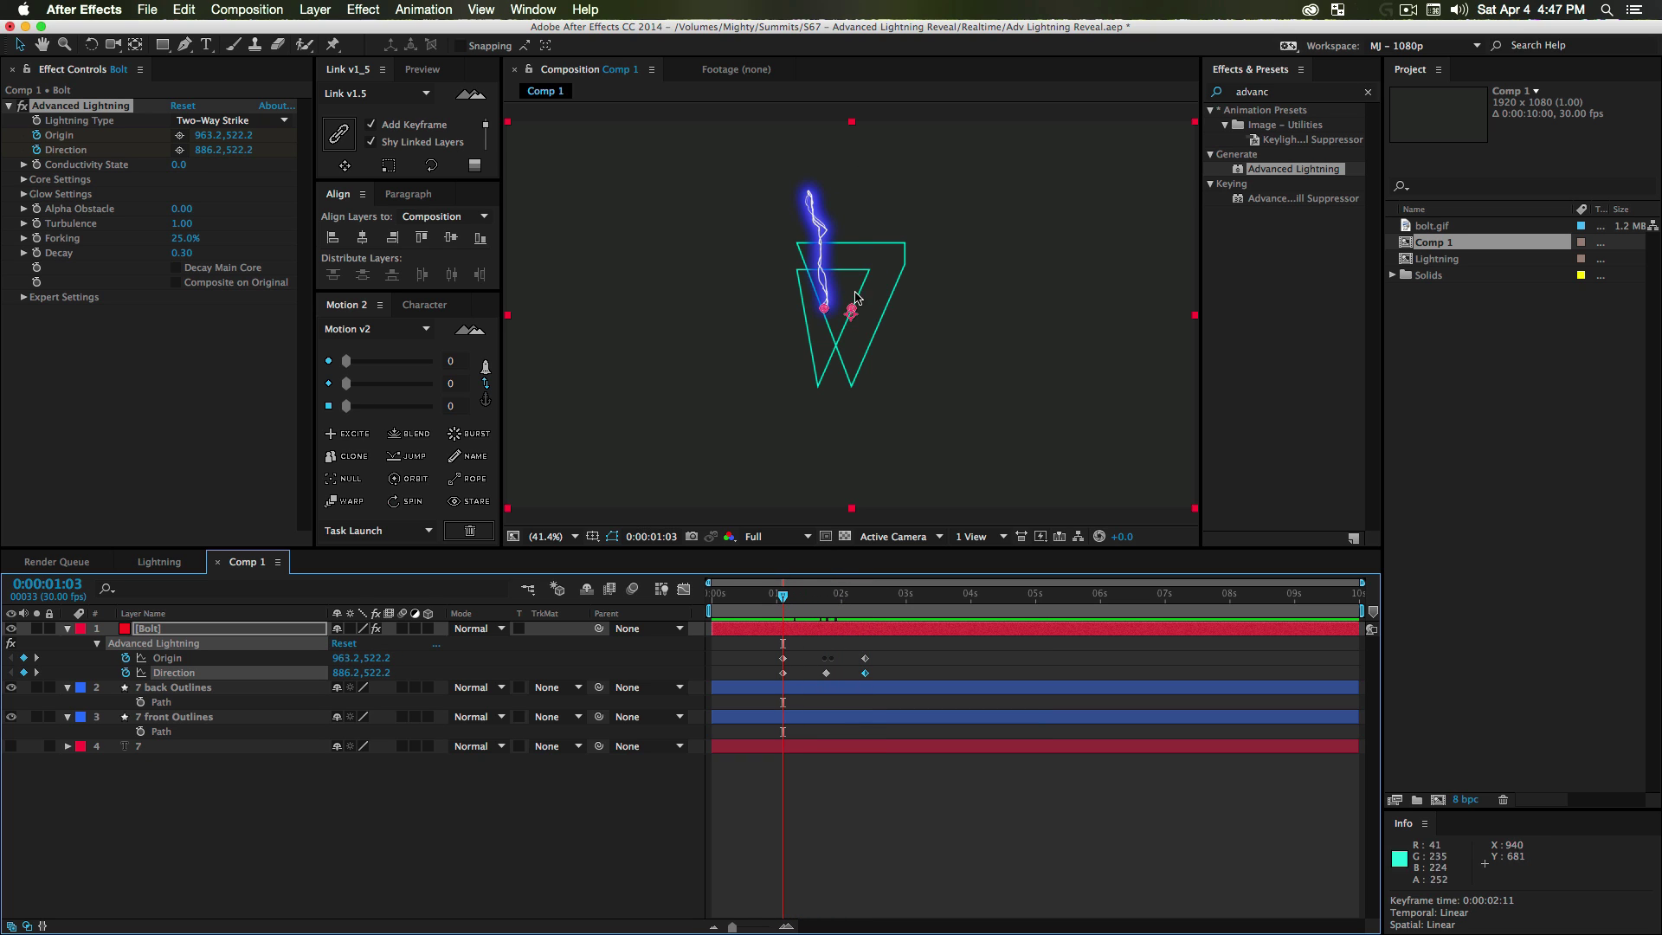
pyautogui.moveTo(925, 202); pyautogui.dragTo(923, 279)
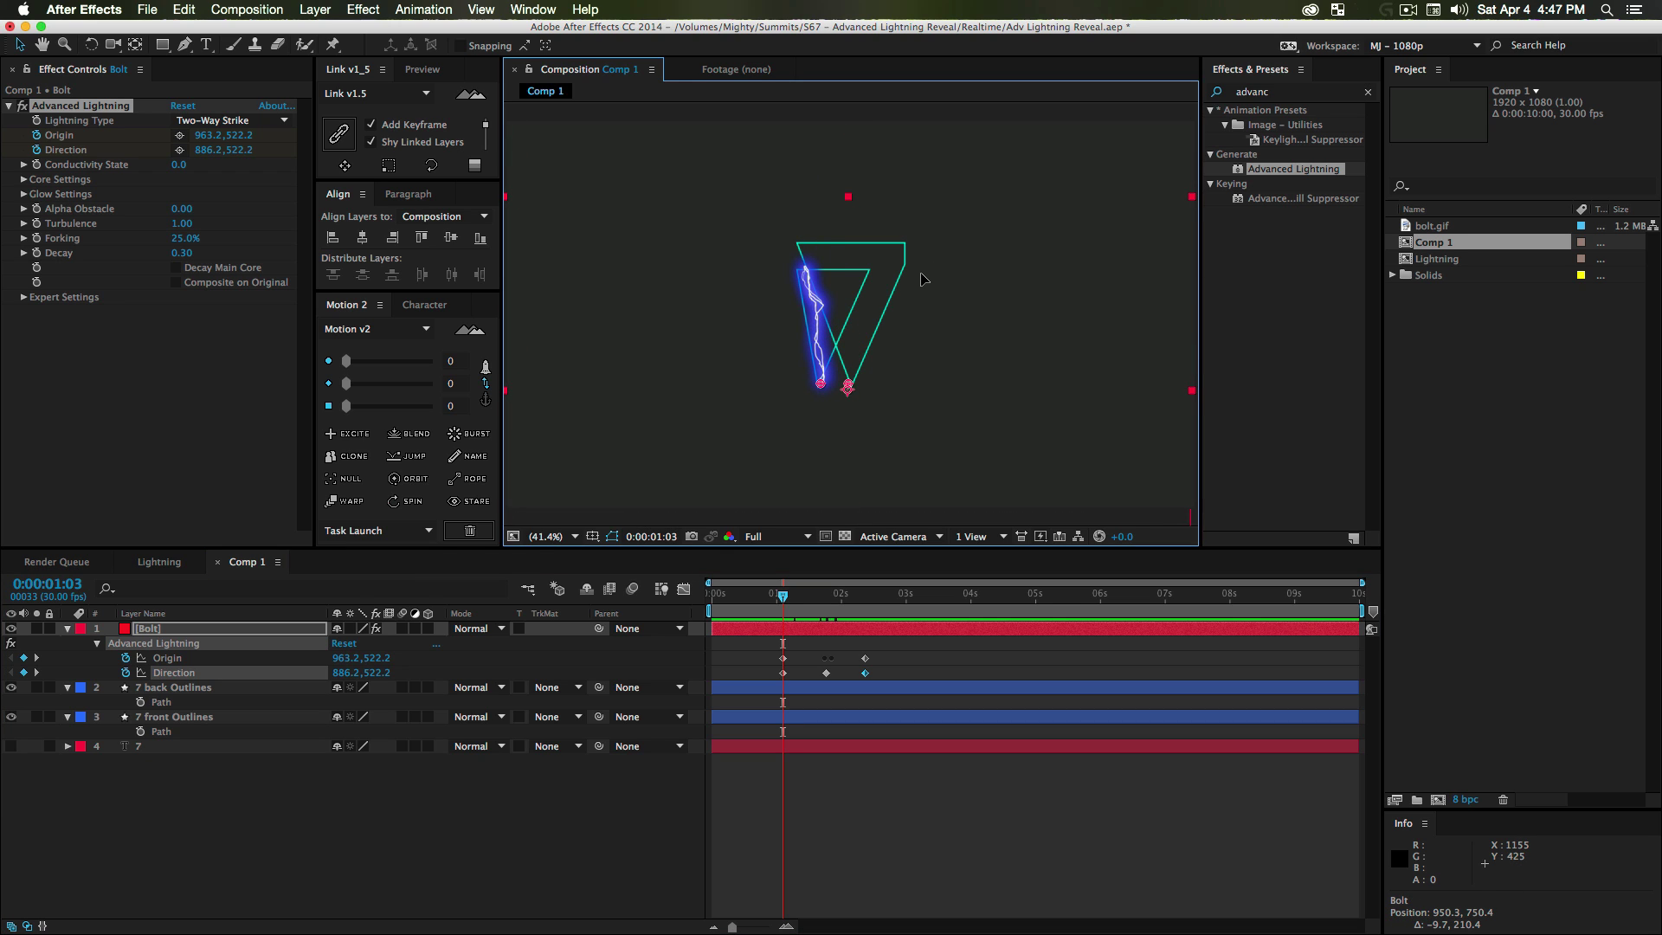
pyautogui.press('space')
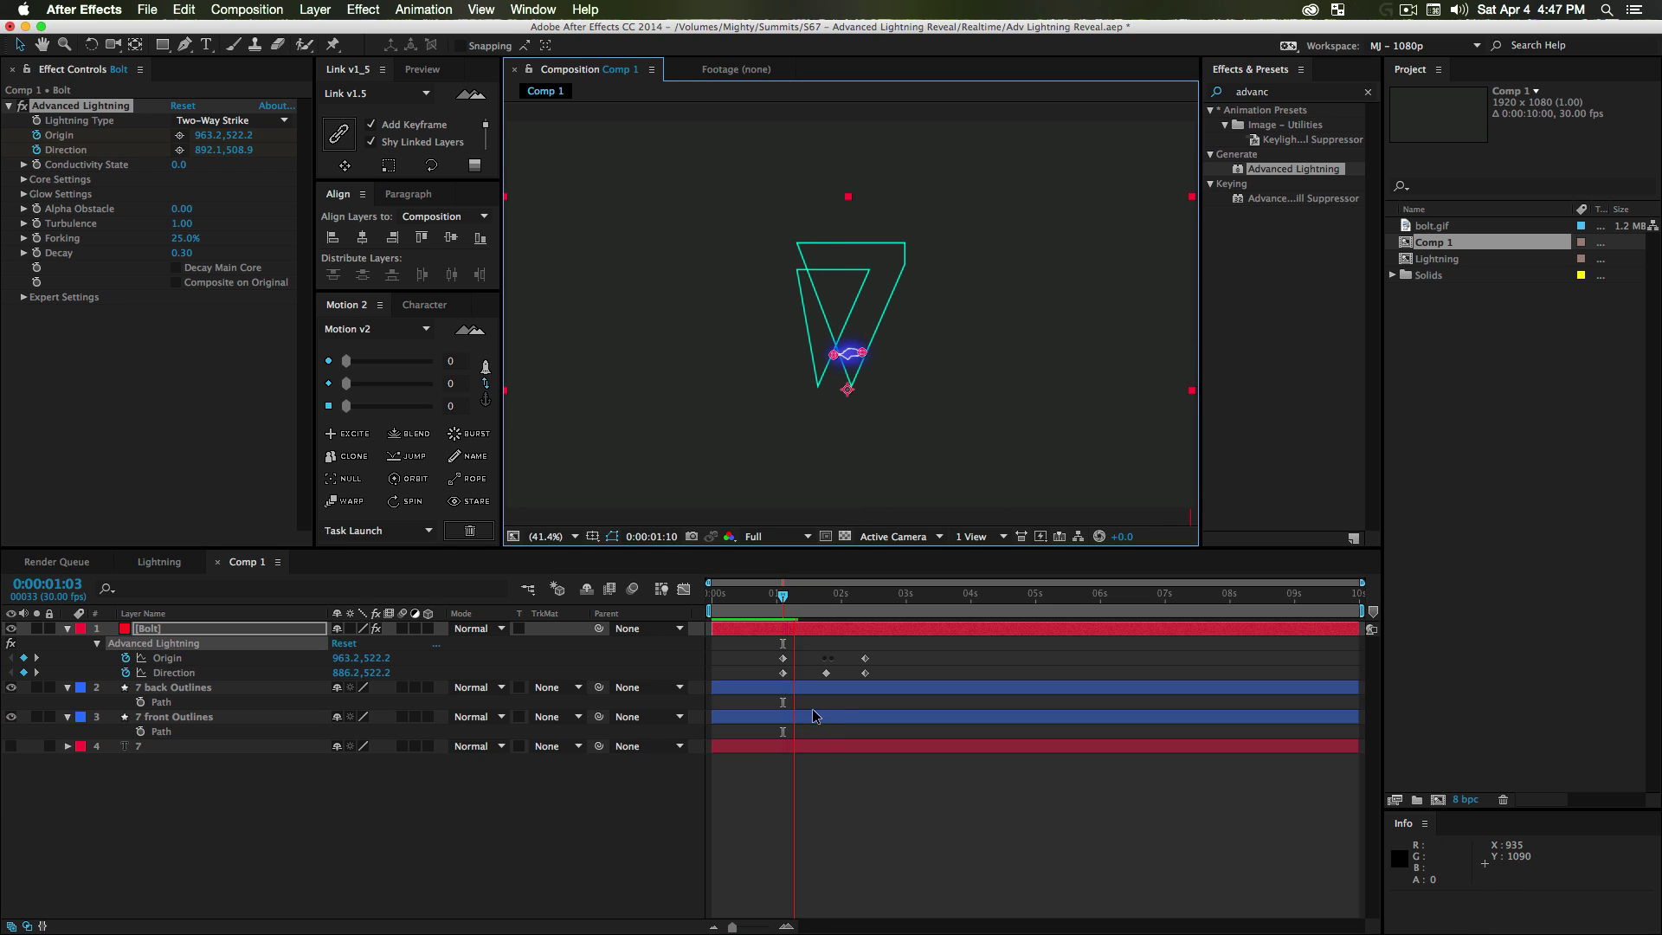
pyautogui.press('space')
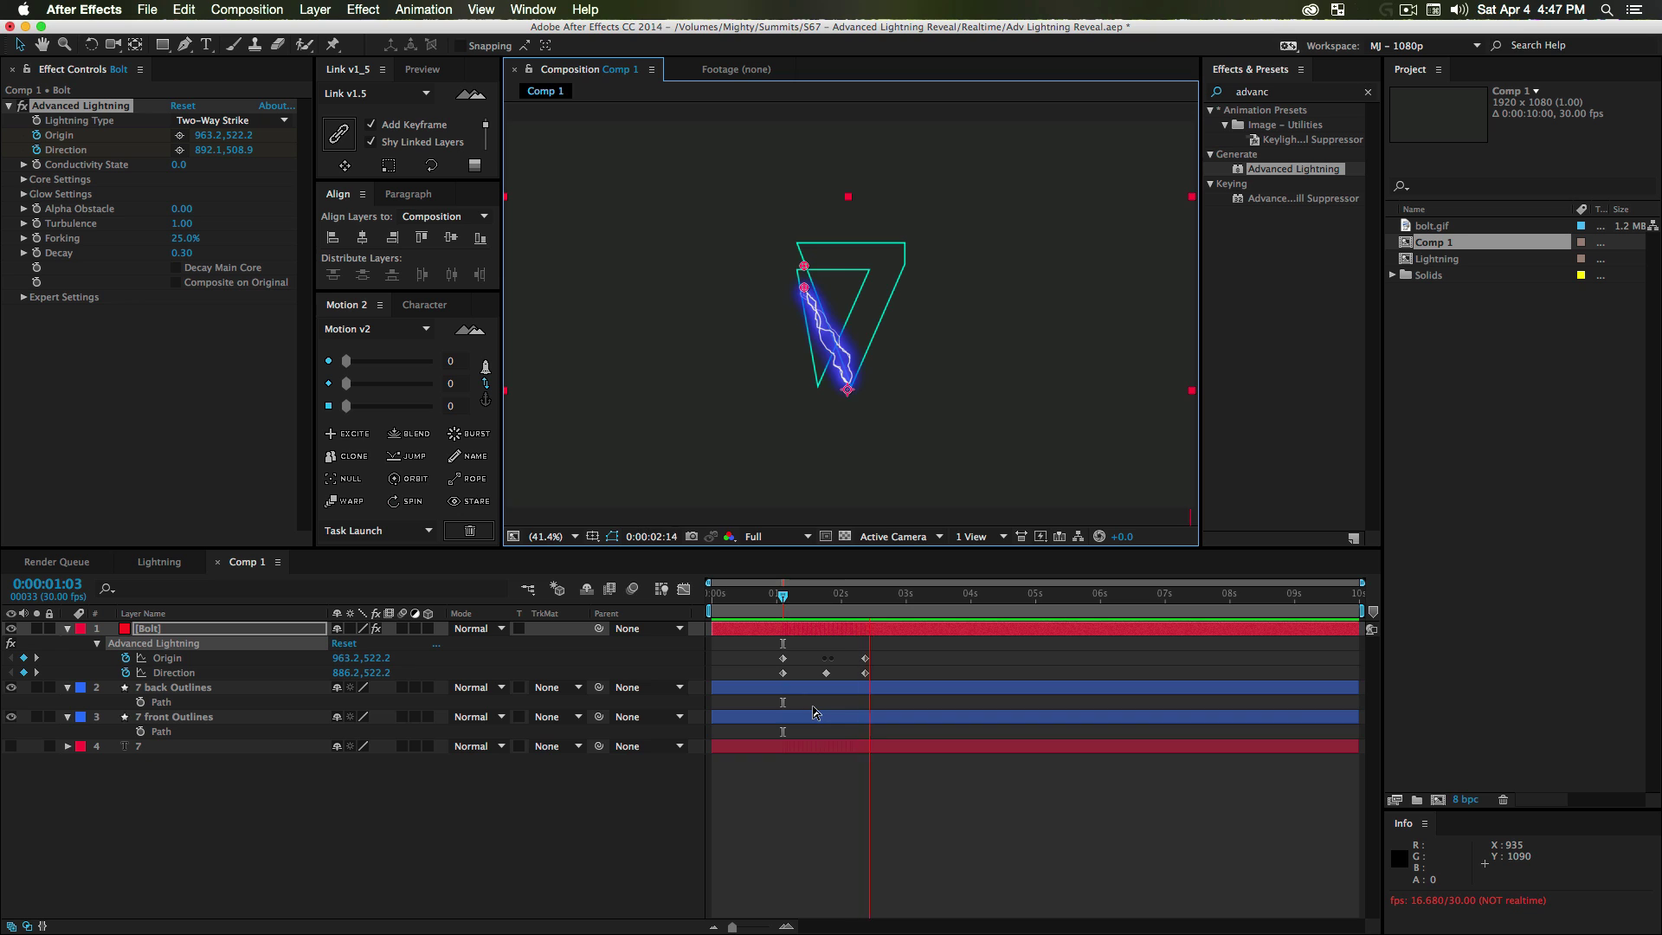
# - Reposition the Bolt layer around 1022.9, 694.8, scale it to 114.8%, nudge it down and preview
pyautogui.moveTo(774, 604); pyautogui.dragTo(841, 599)
pyautogui.moveTo(949, 408); pyautogui.dragTo(978, 385)
pyautogui.press('s')
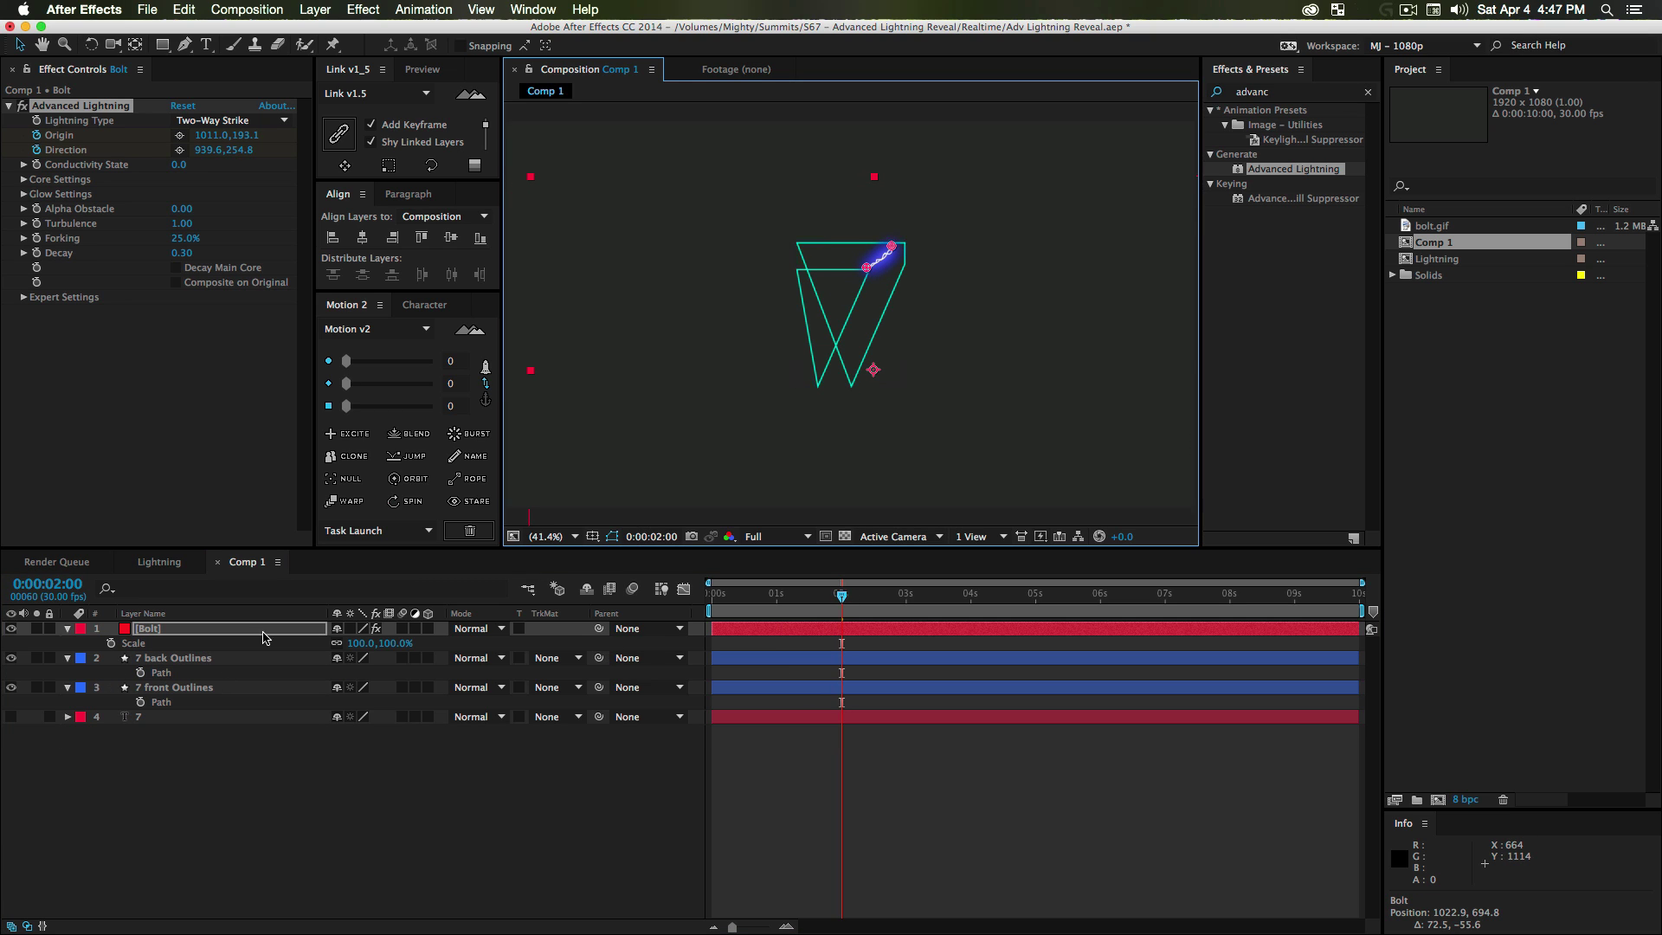
pyautogui.moveTo(356, 643); pyautogui.dragTo(483, 641)
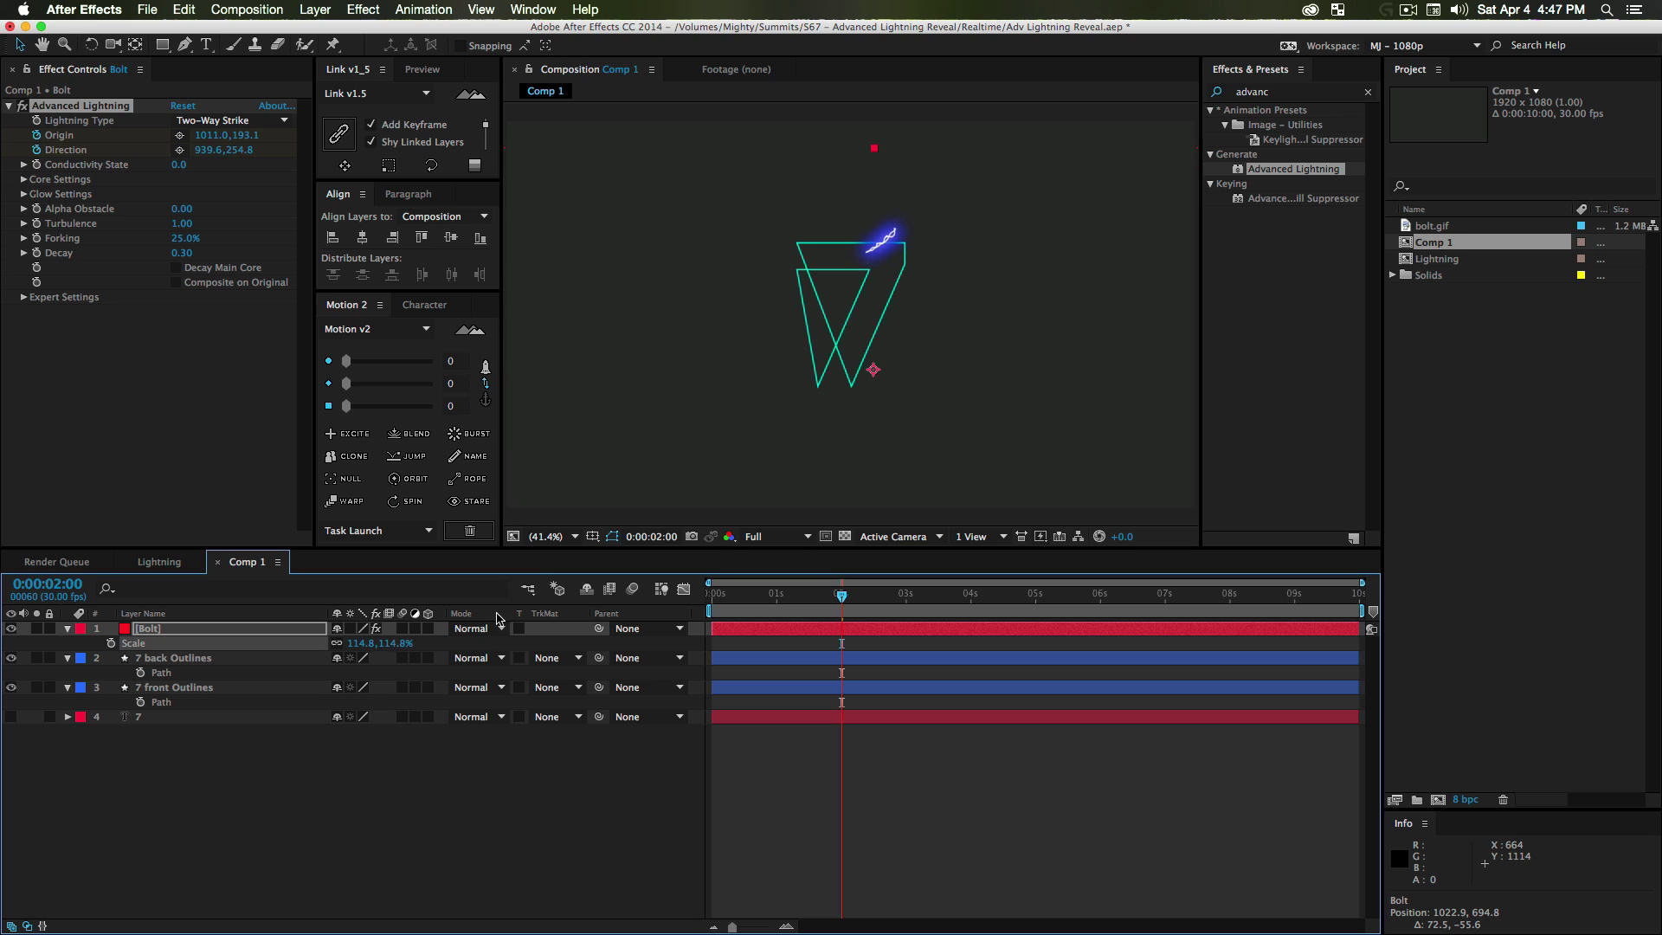
pyautogui.click(946, 262)
pyautogui.press('space')
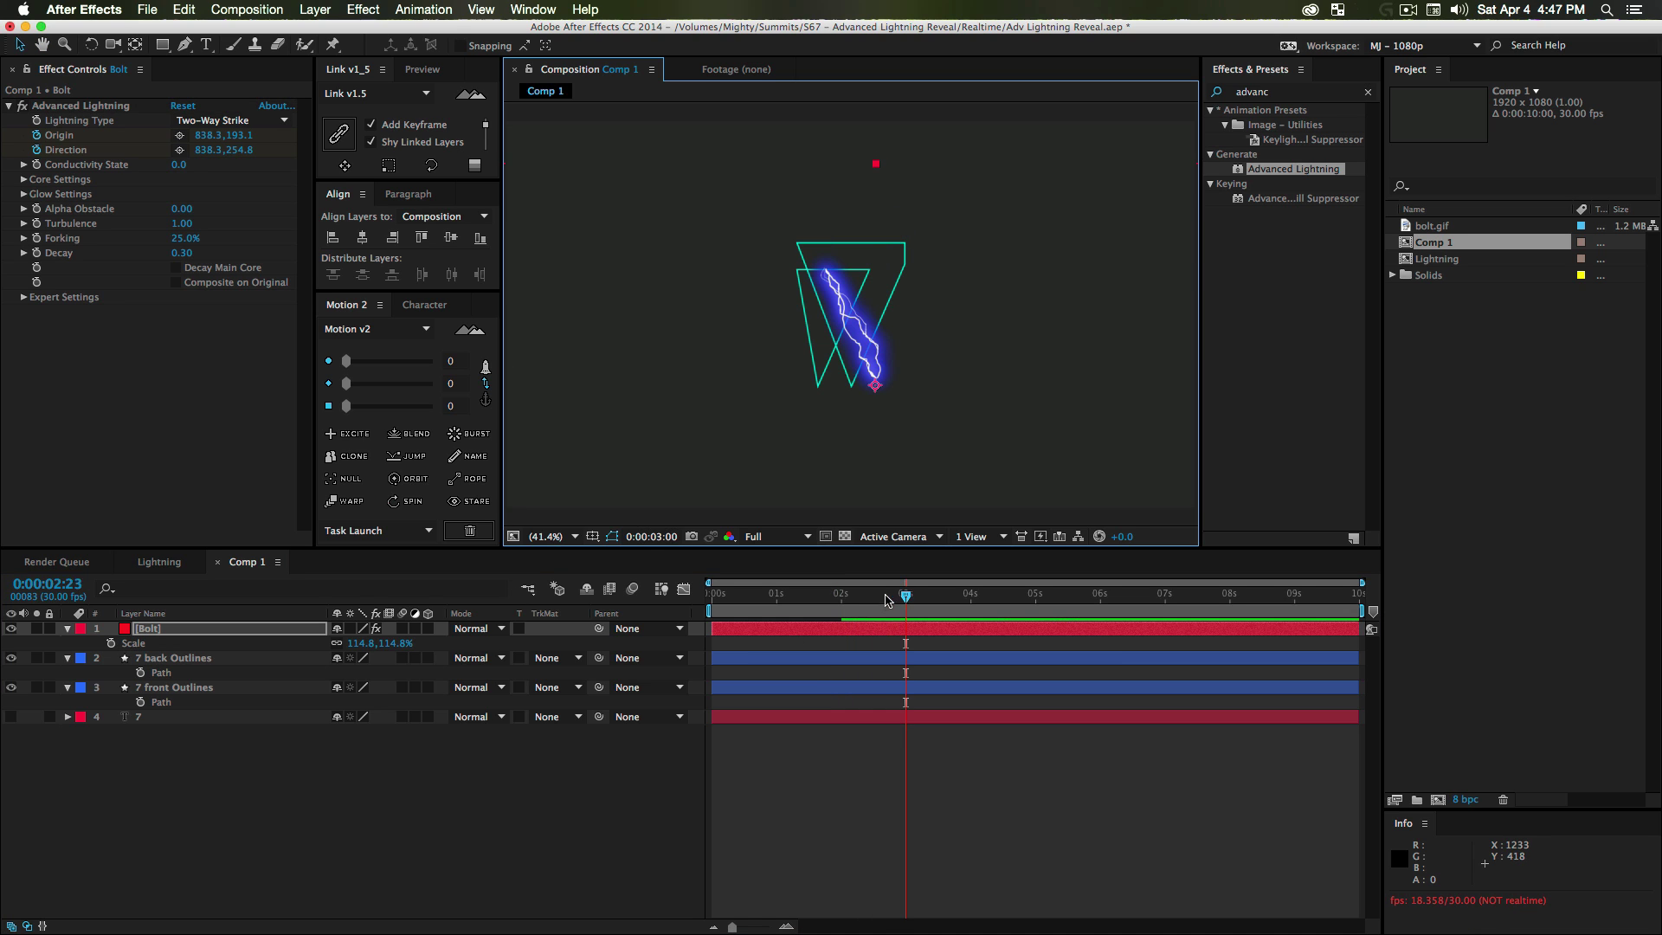
# - Shift the Bolt layer so its centre sits just below the numeral's back outline tip, and preview the animation
pyautogui.click(838, 598)
pyautogui.moveTo(837, 601); pyautogui.dragTo(786, 597)
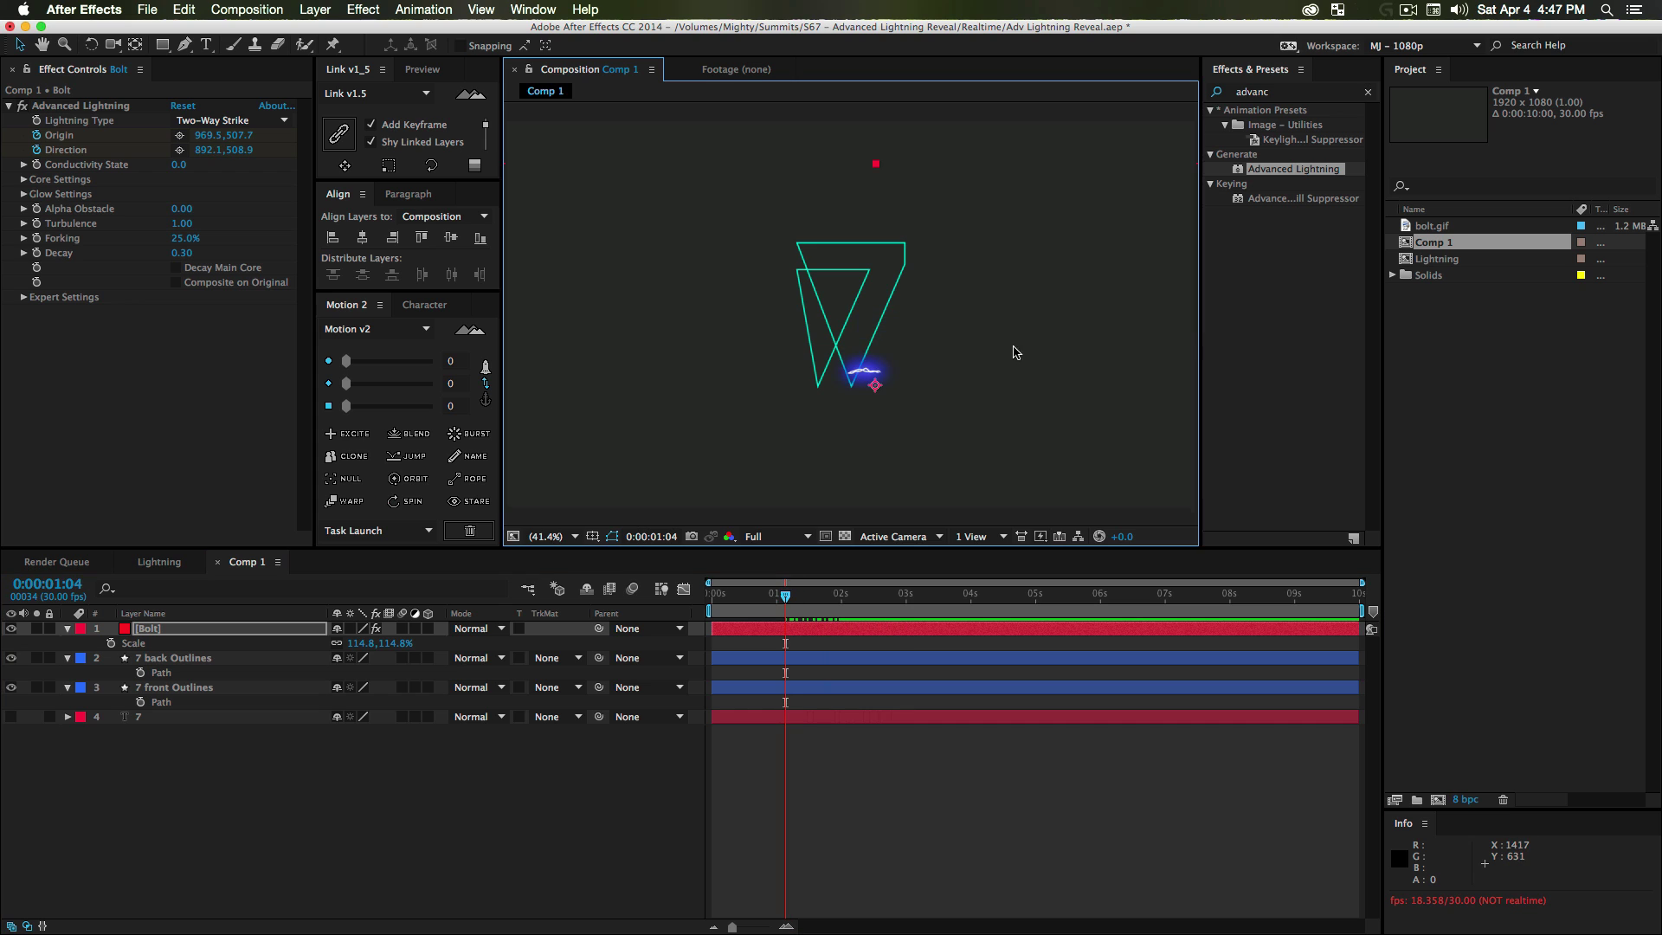
pyautogui.click(983, 369)
pyautogui.press('space')
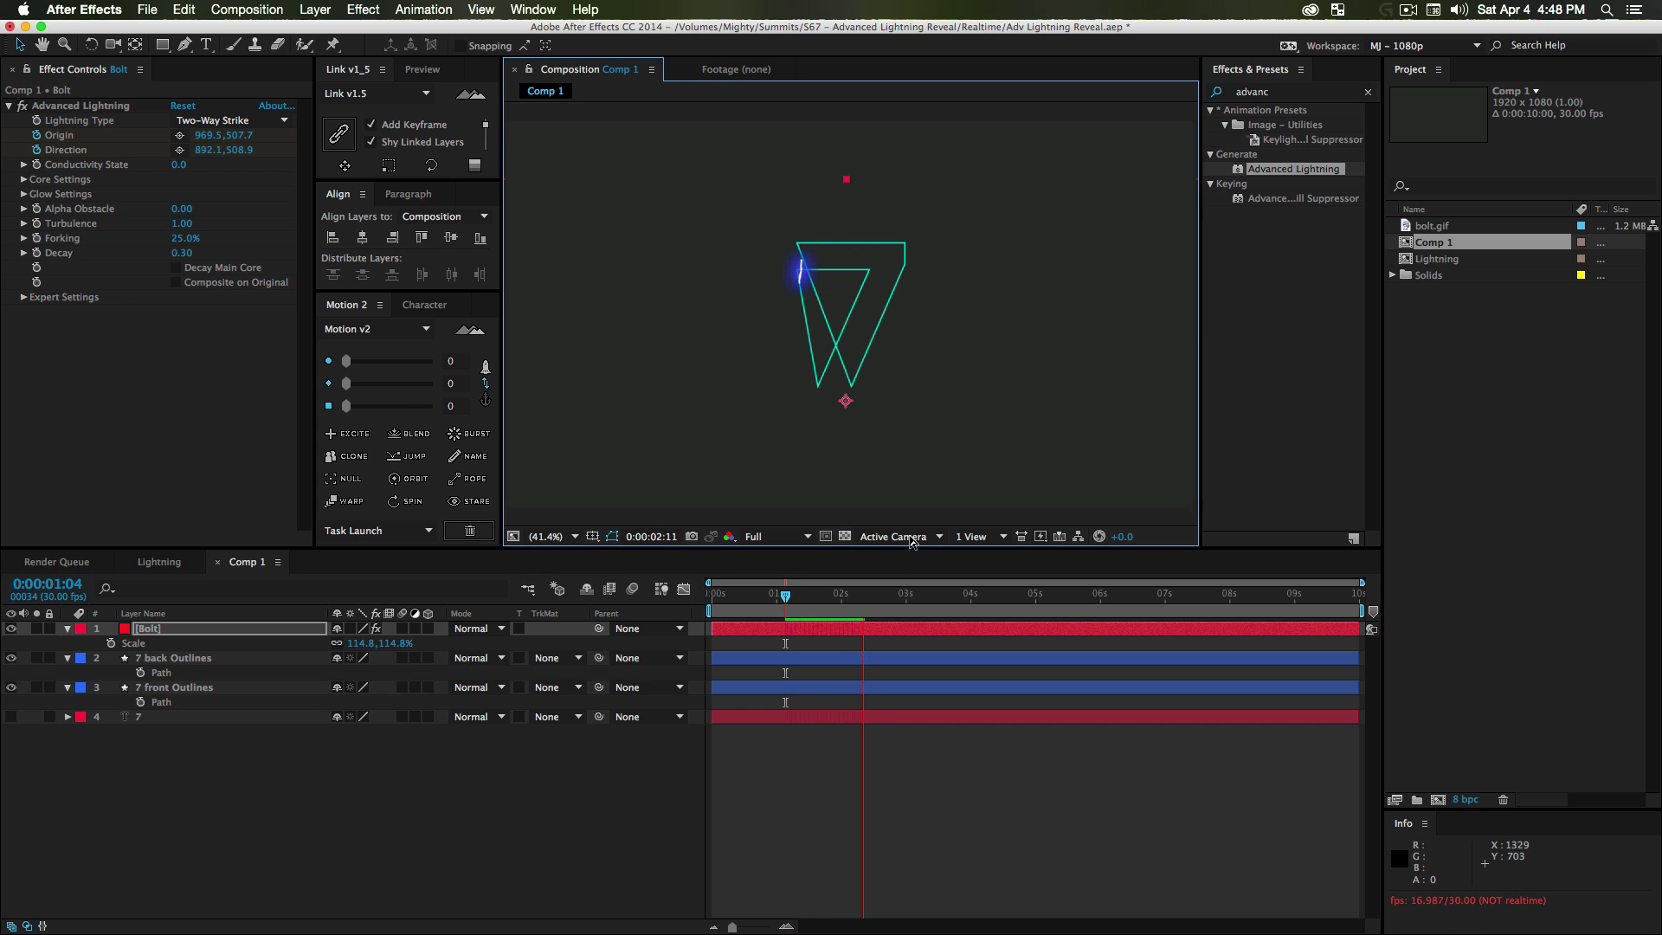
# - Set the Bolt layer's Scale to 121.8% and preview the animation from 0:00:01:03
pyautogui.moveTo(357, 643)
pyautogui.mouseDown()
pyautogui.moveTo(385, 643)
pyautogui.moveTo(370, 644)
pyautogui.mouseUp()
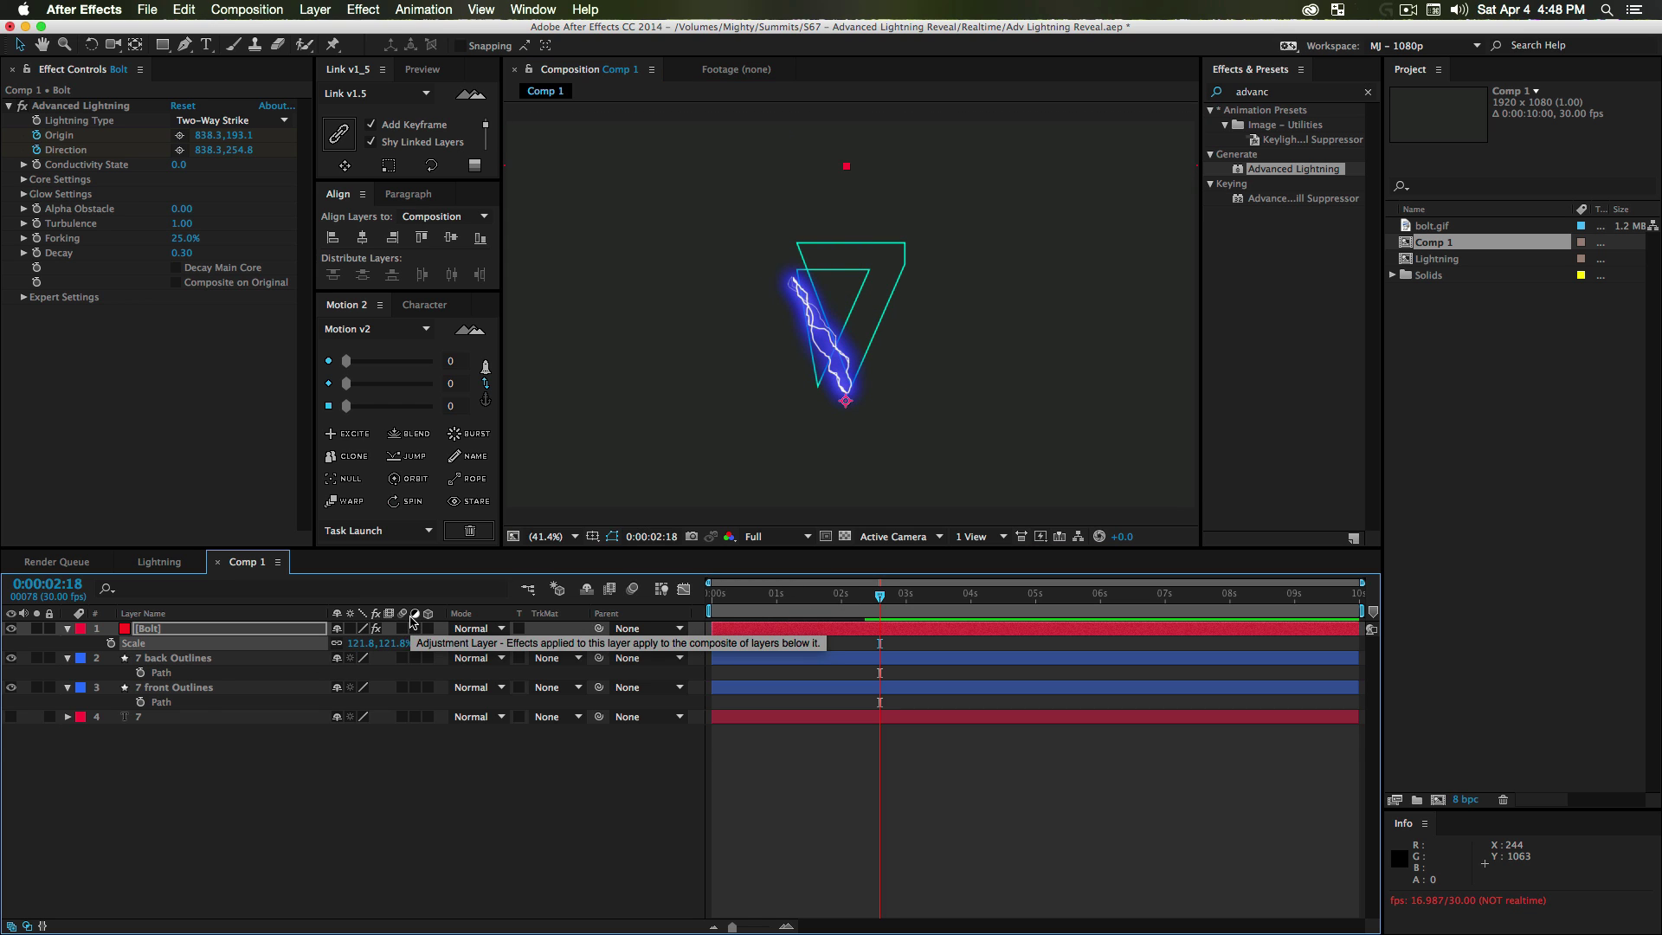
pyautogui.press('u')
pyautogui.click(784, 601)
pyautogui.press('space')
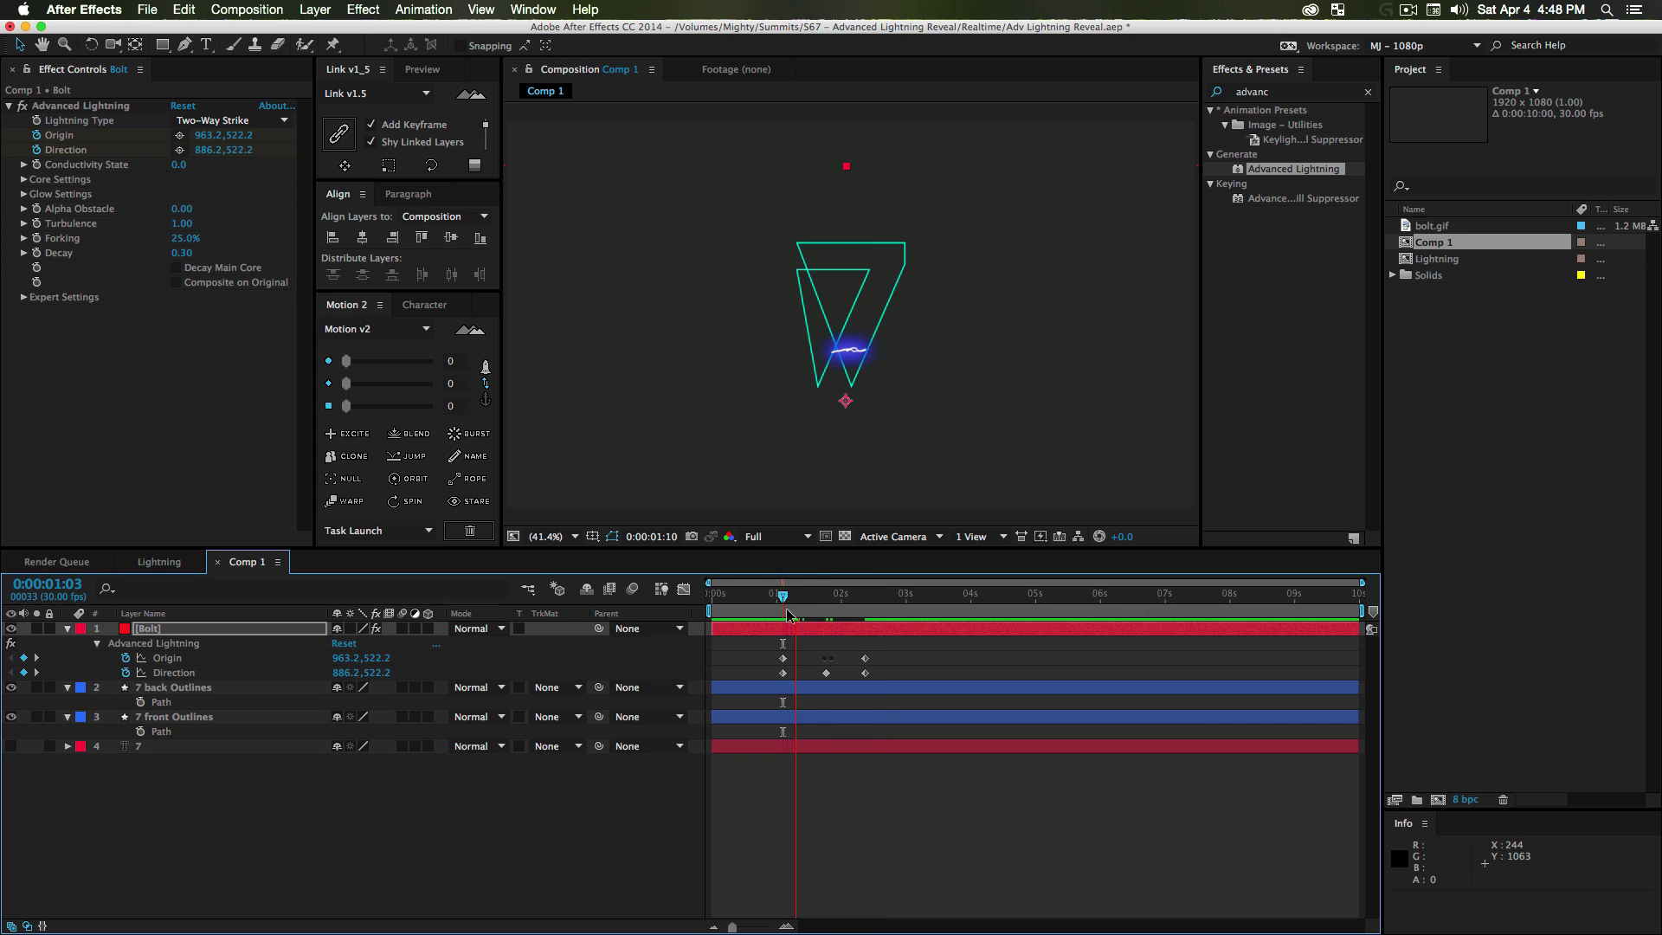
pyautogui.press('space')
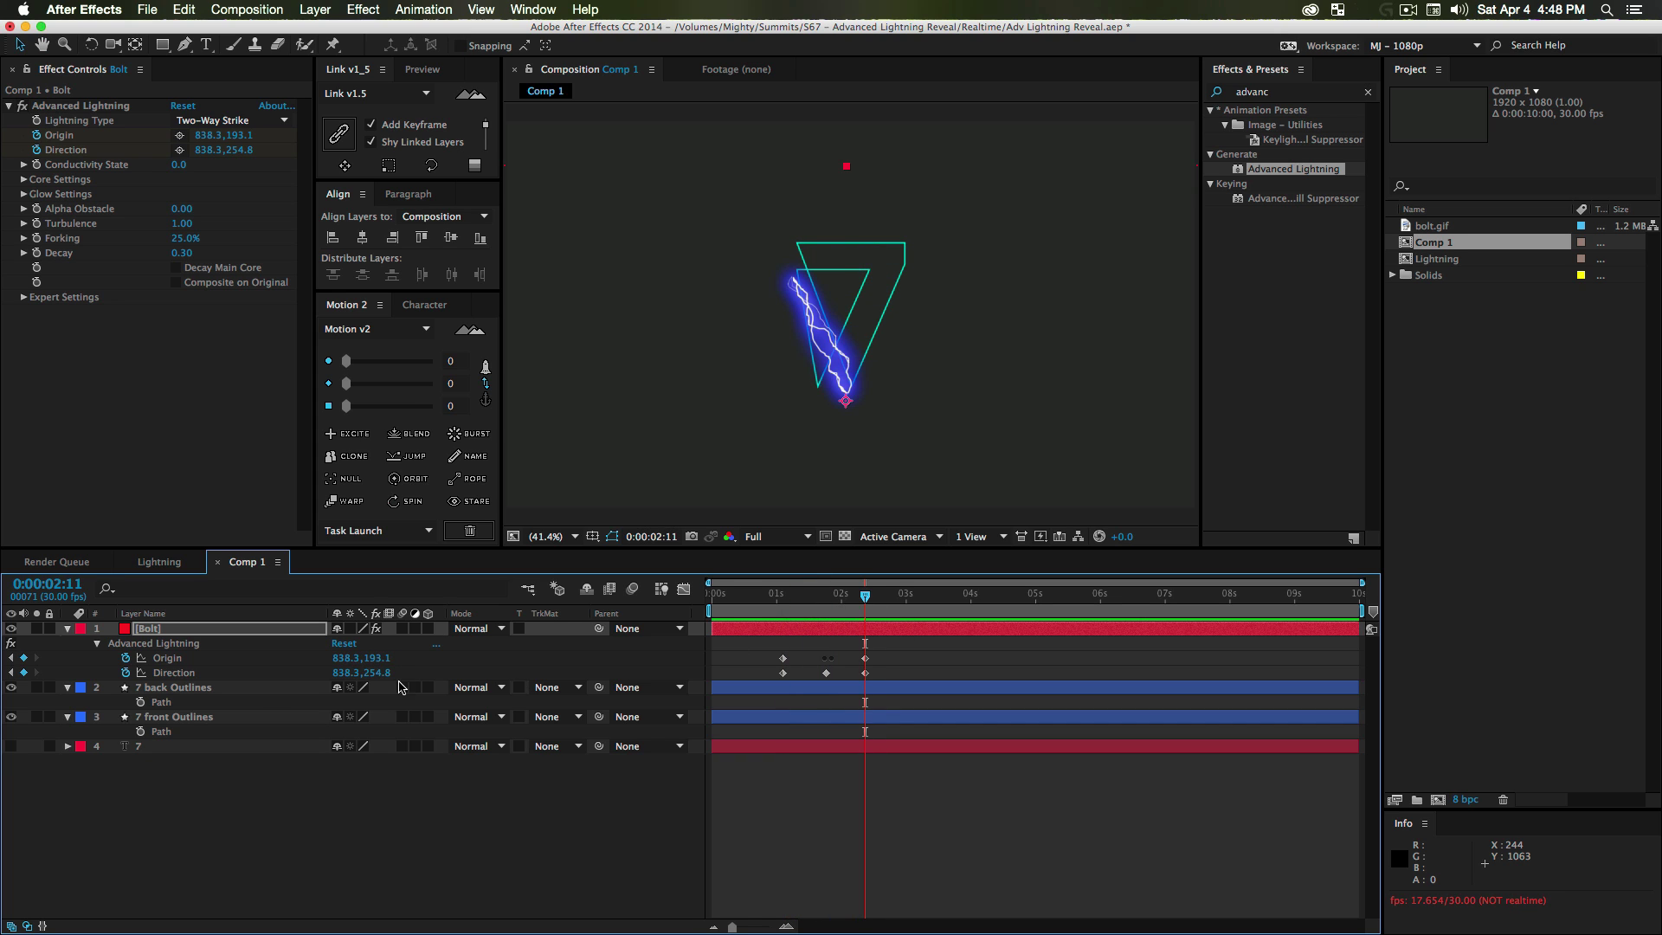
# - Increase the Bolt layer's Scale to 138.8% and preview how the bolt follows the outlines
pyautogui.press('s')
pyautogui.moveTo(364, 644); pyautogui.dragTo(373, 644)
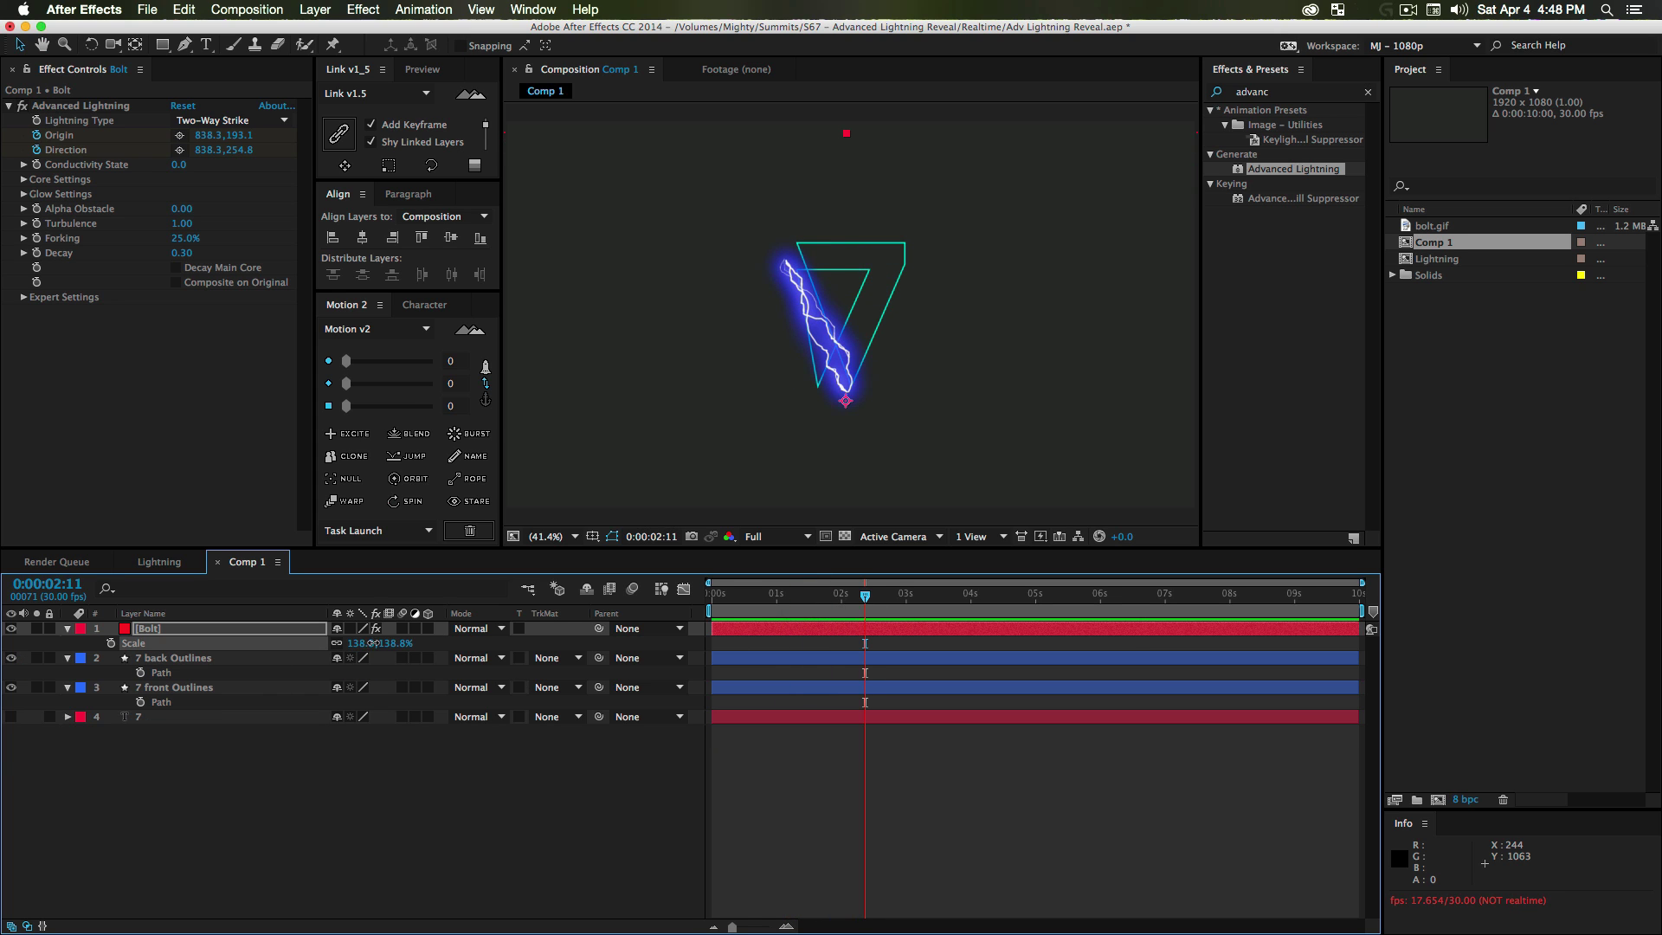
pyautogui.press('u')
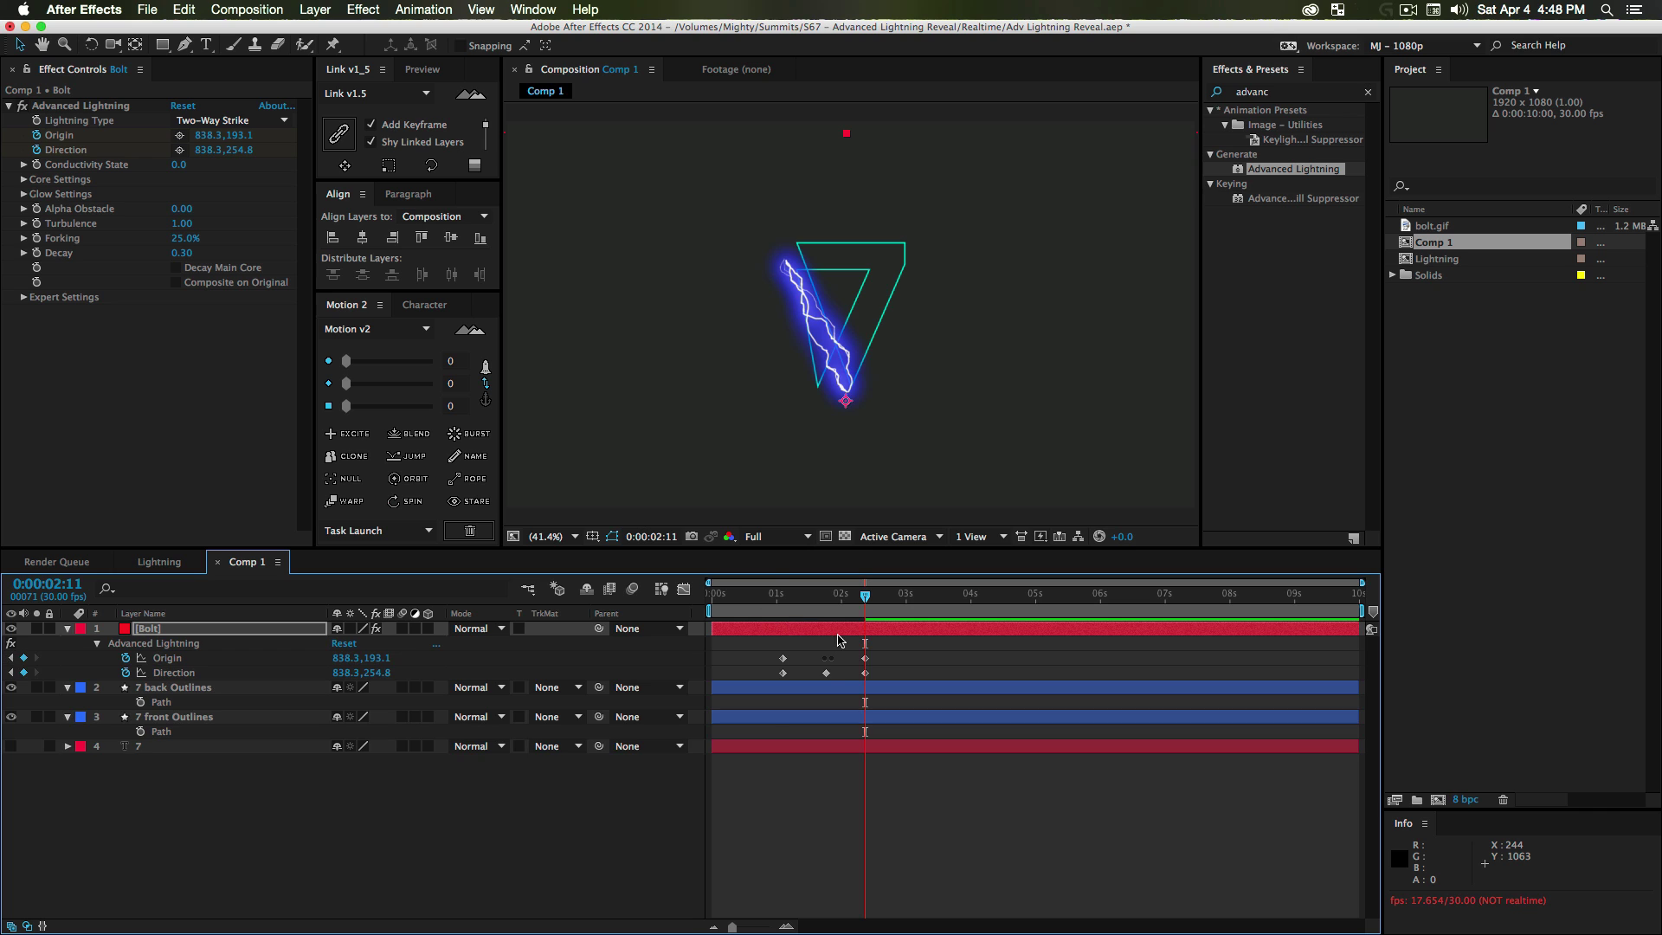
pyautogui.click(776, 598)
pyautogui.press('space')
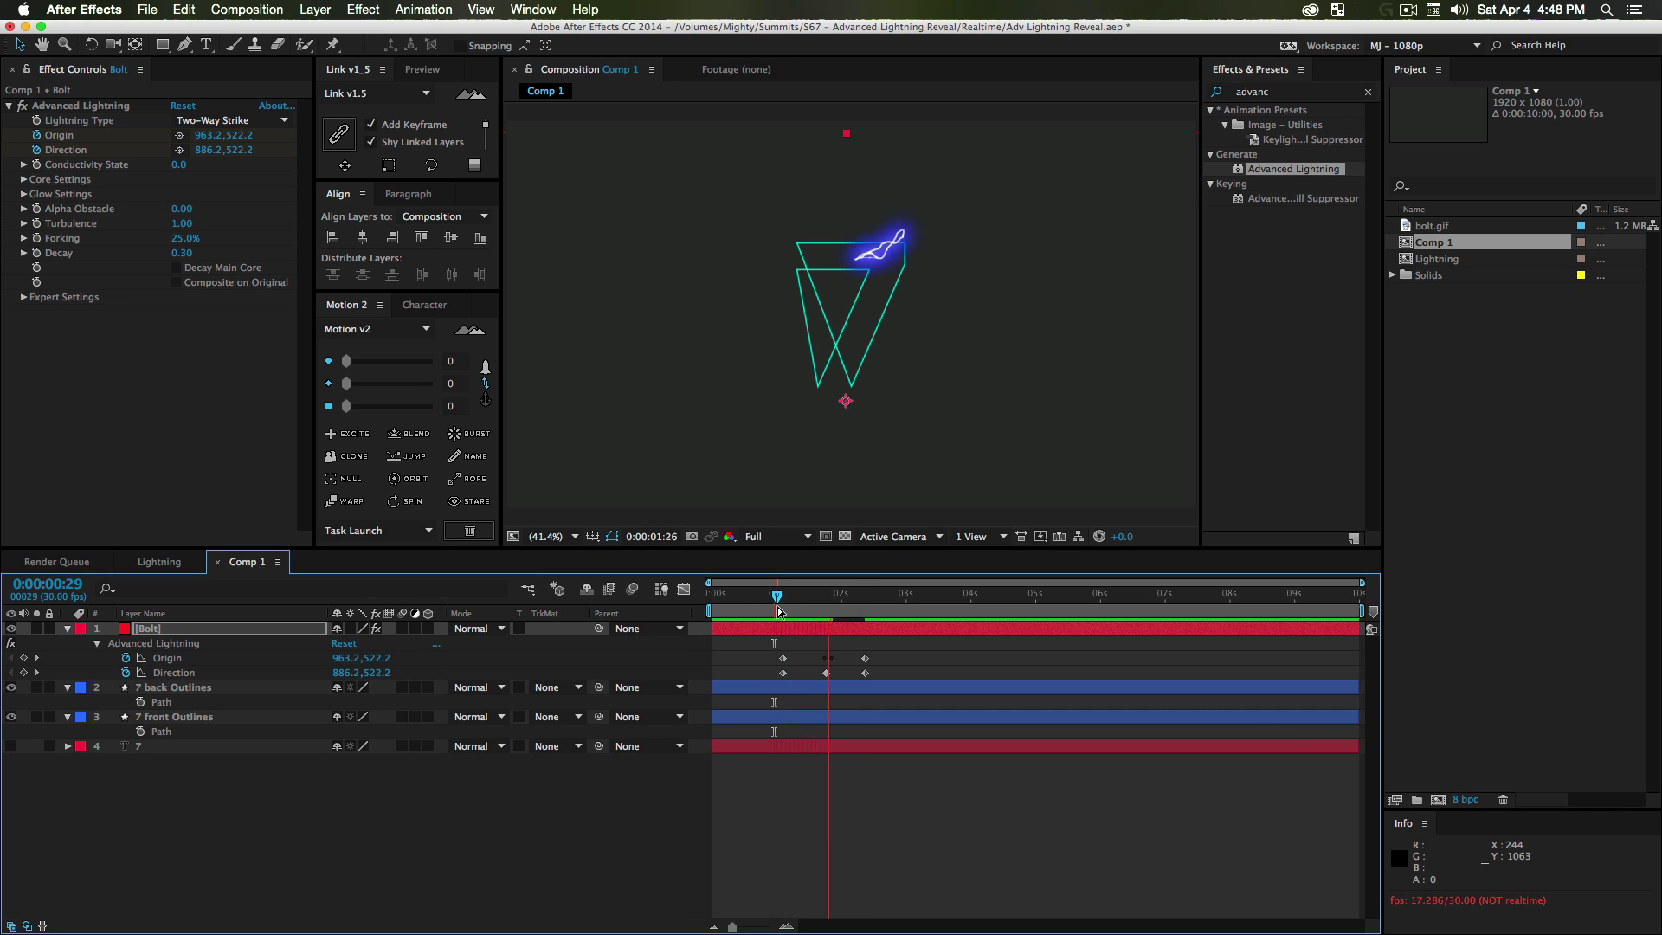
pyautogui.press('space')
# - Set the Bolt layer's Scale to 132.7%, and show its Origin and Direction keyframes again
pyautogui.moveTo(791, 600); pyautogui.dragTo(861, 611)
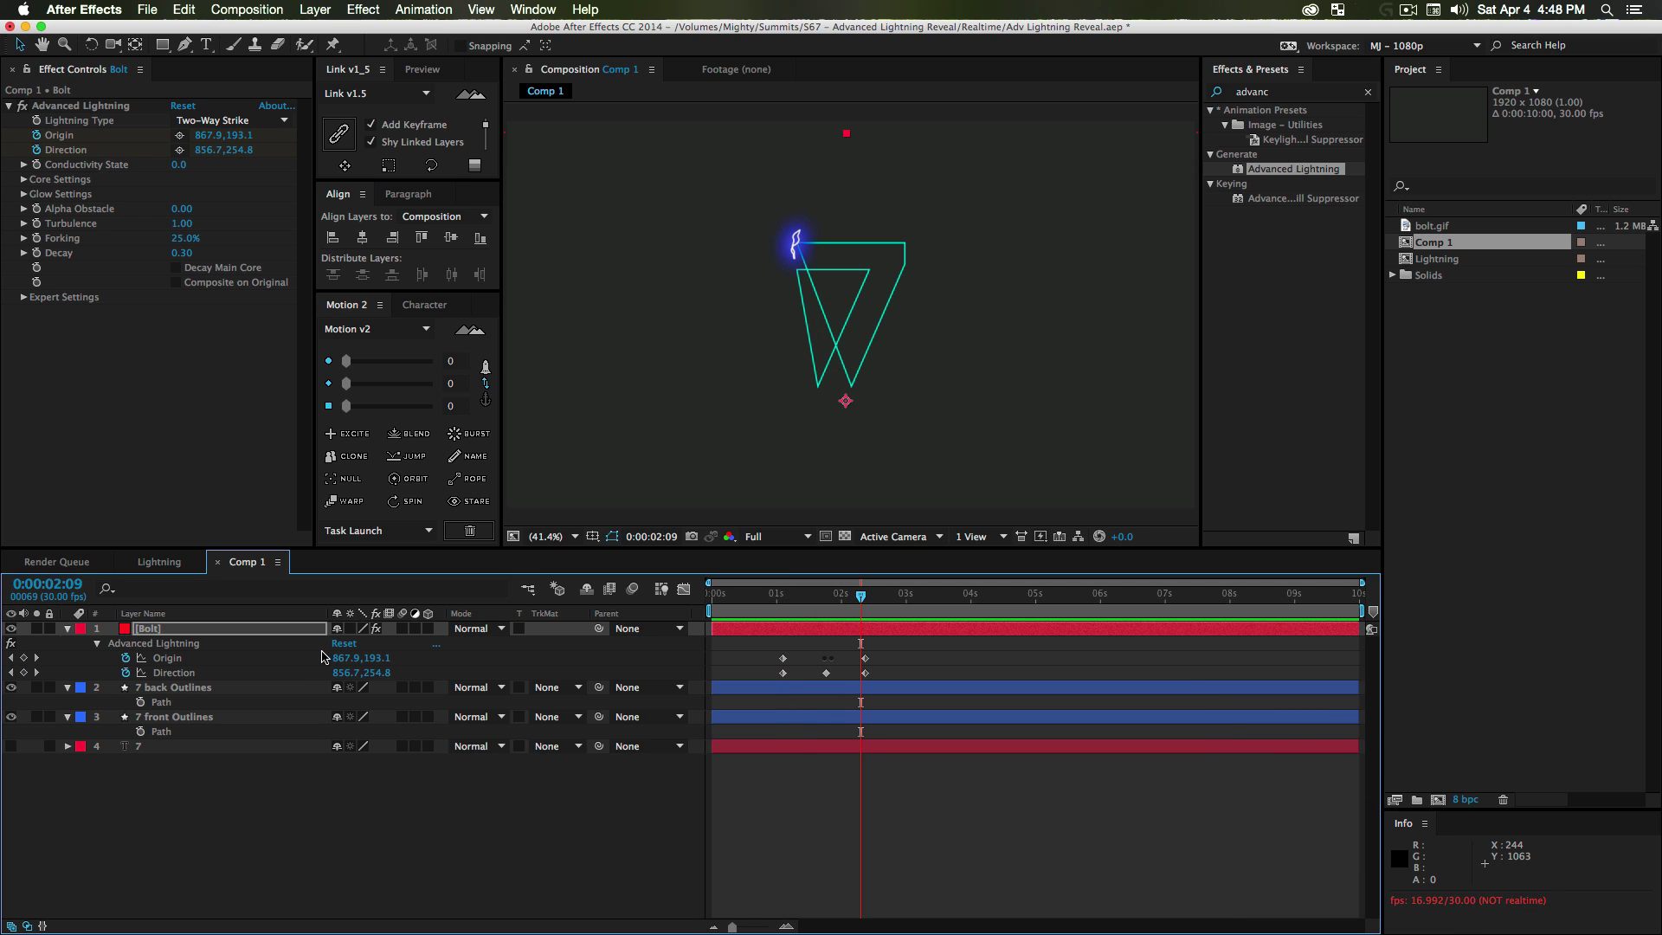
pyautogui.press('s')
pyautogui.moveTo(350, 644); pyautogui.dragTo(324, 646)
pyautogui.click(239, 638)
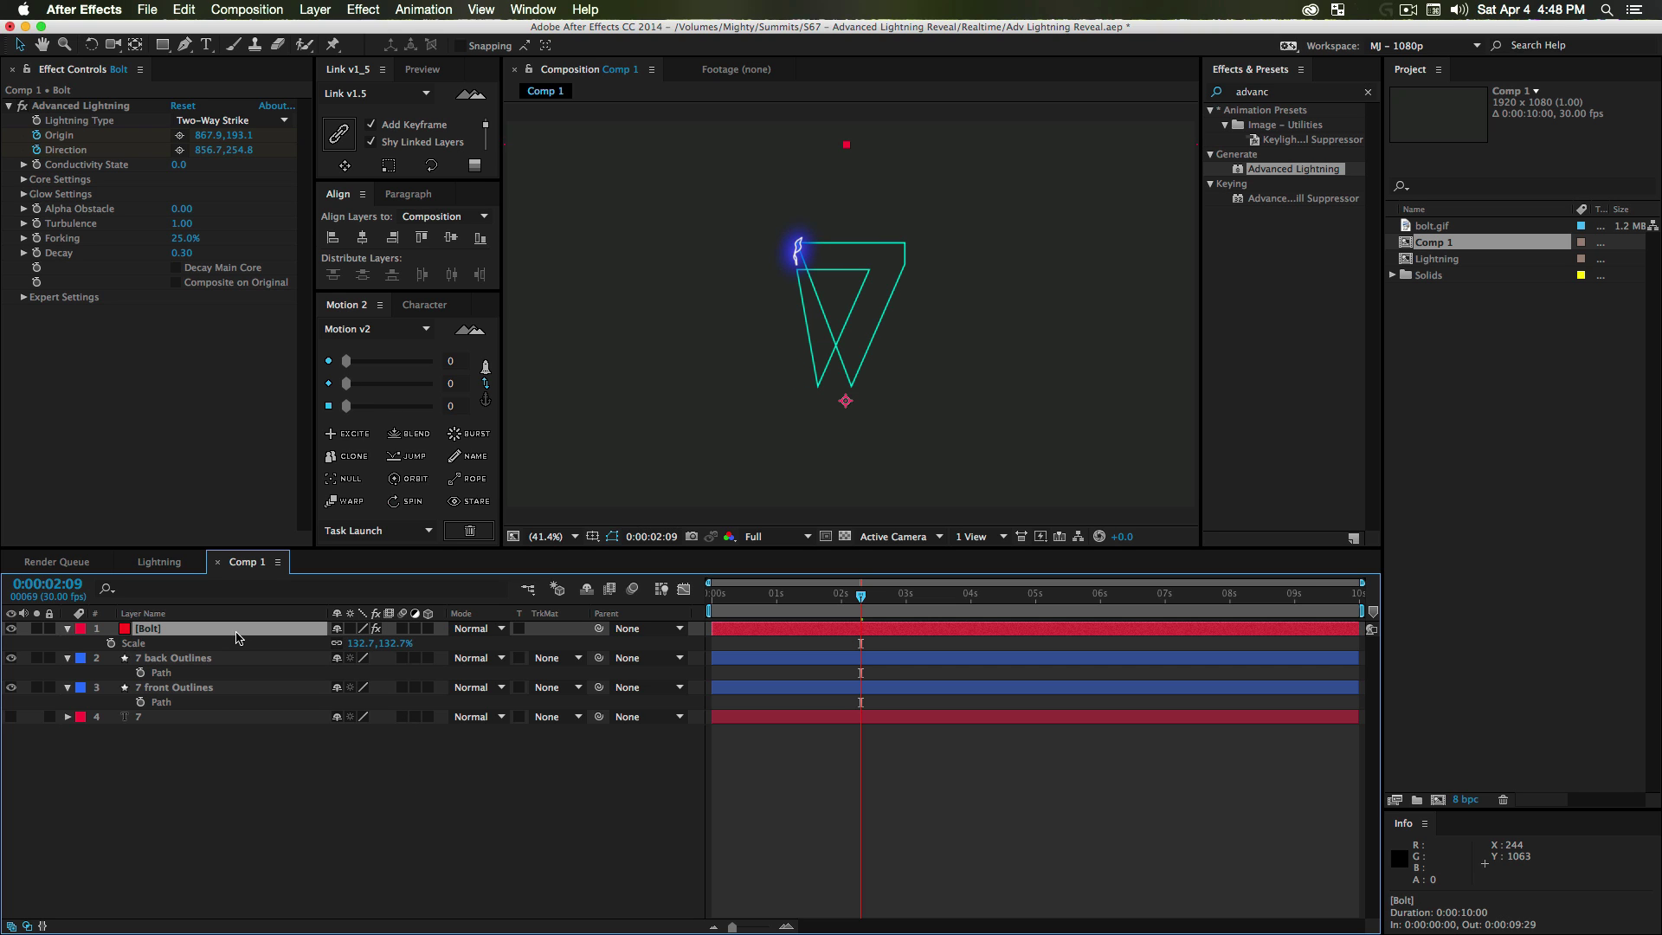
pyautogui.press('u')
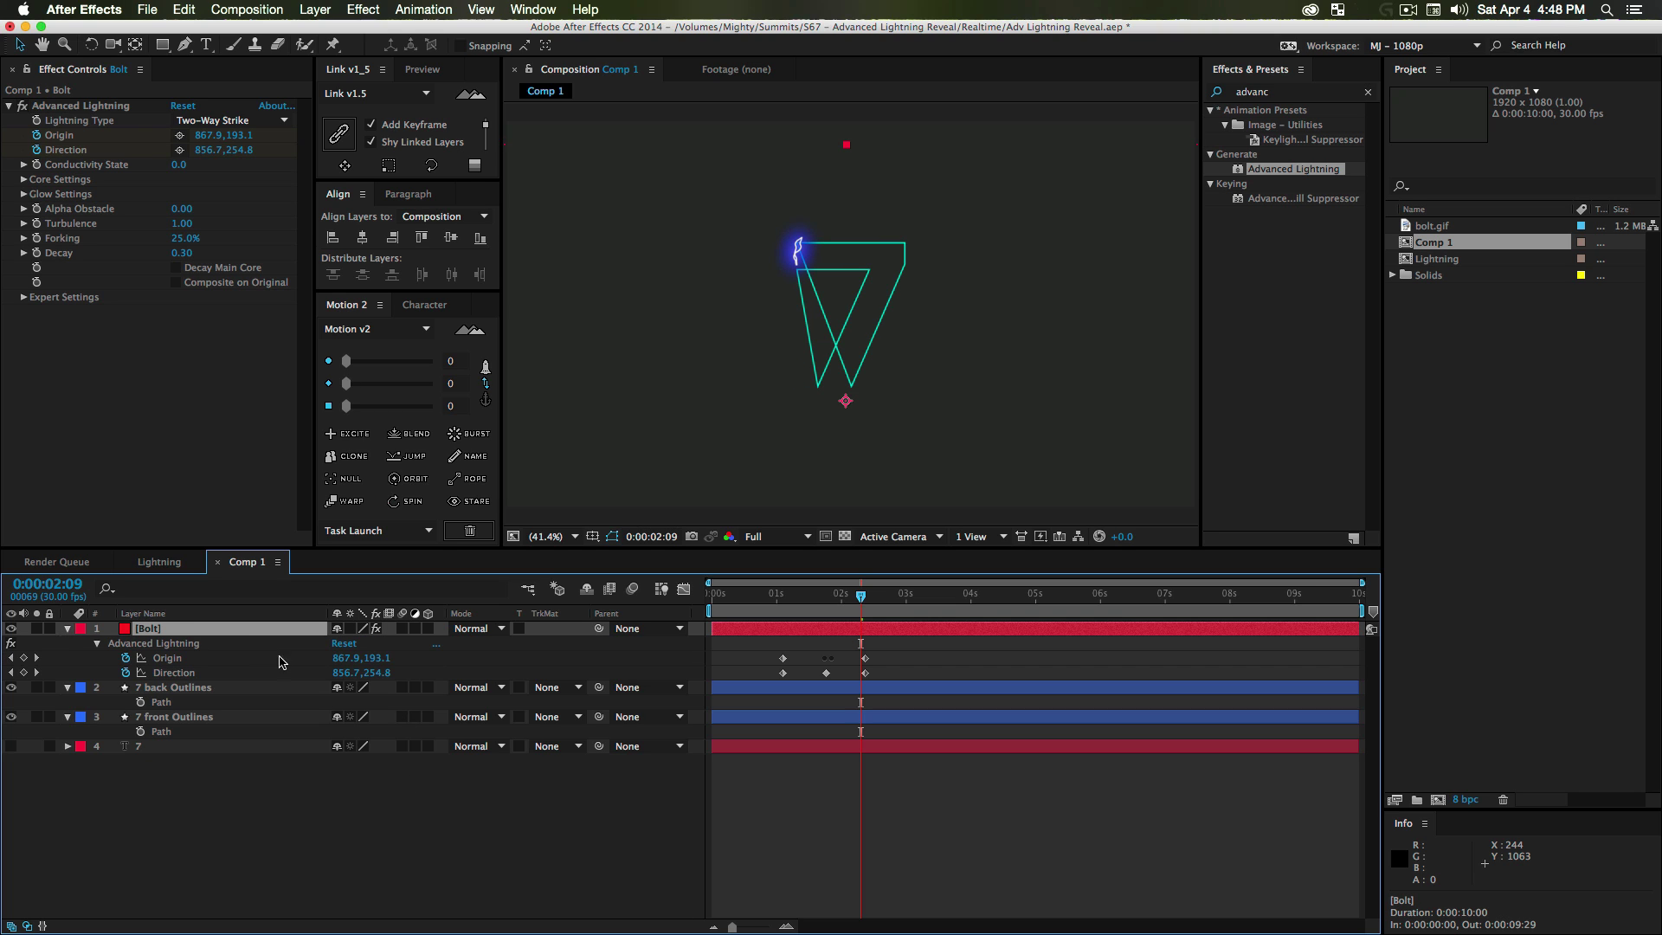
pyautogui.click(413, 808)
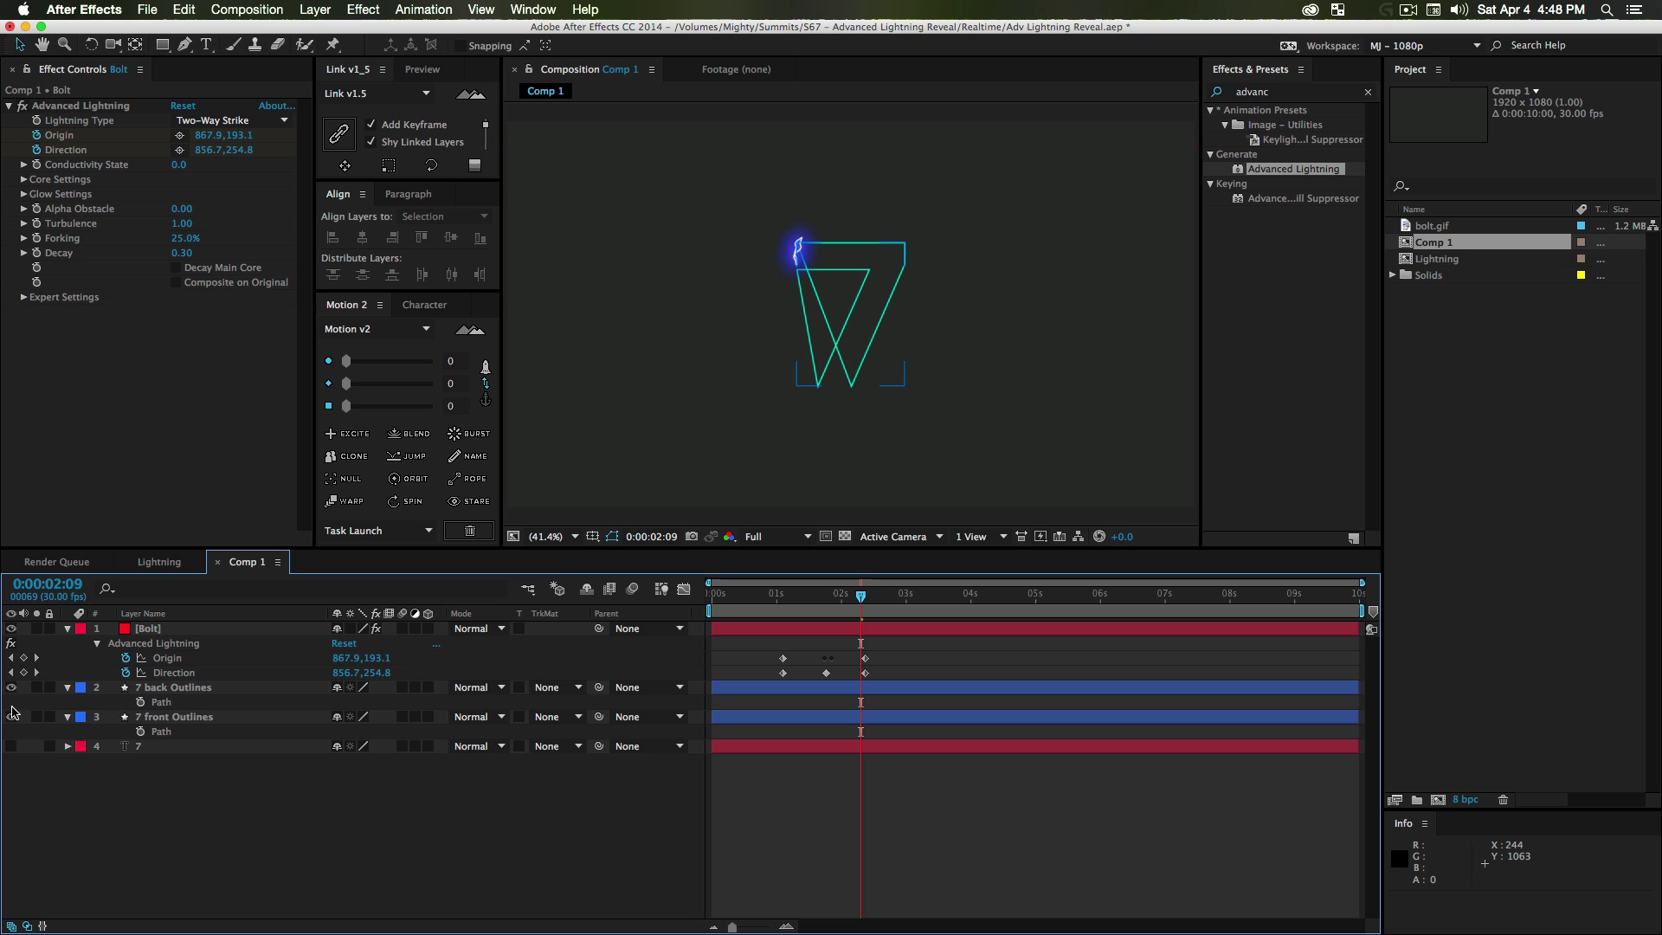
# - Hide the 7 front Outlines and 7 back Outlines layers, and check the bolt alone at 0:00:01:23
pyautogui.click(11, 717)
pyautogui.click(10, 687)
pyautogui.moveTo(798, 599); pyautogui.dragTo(826, 651)
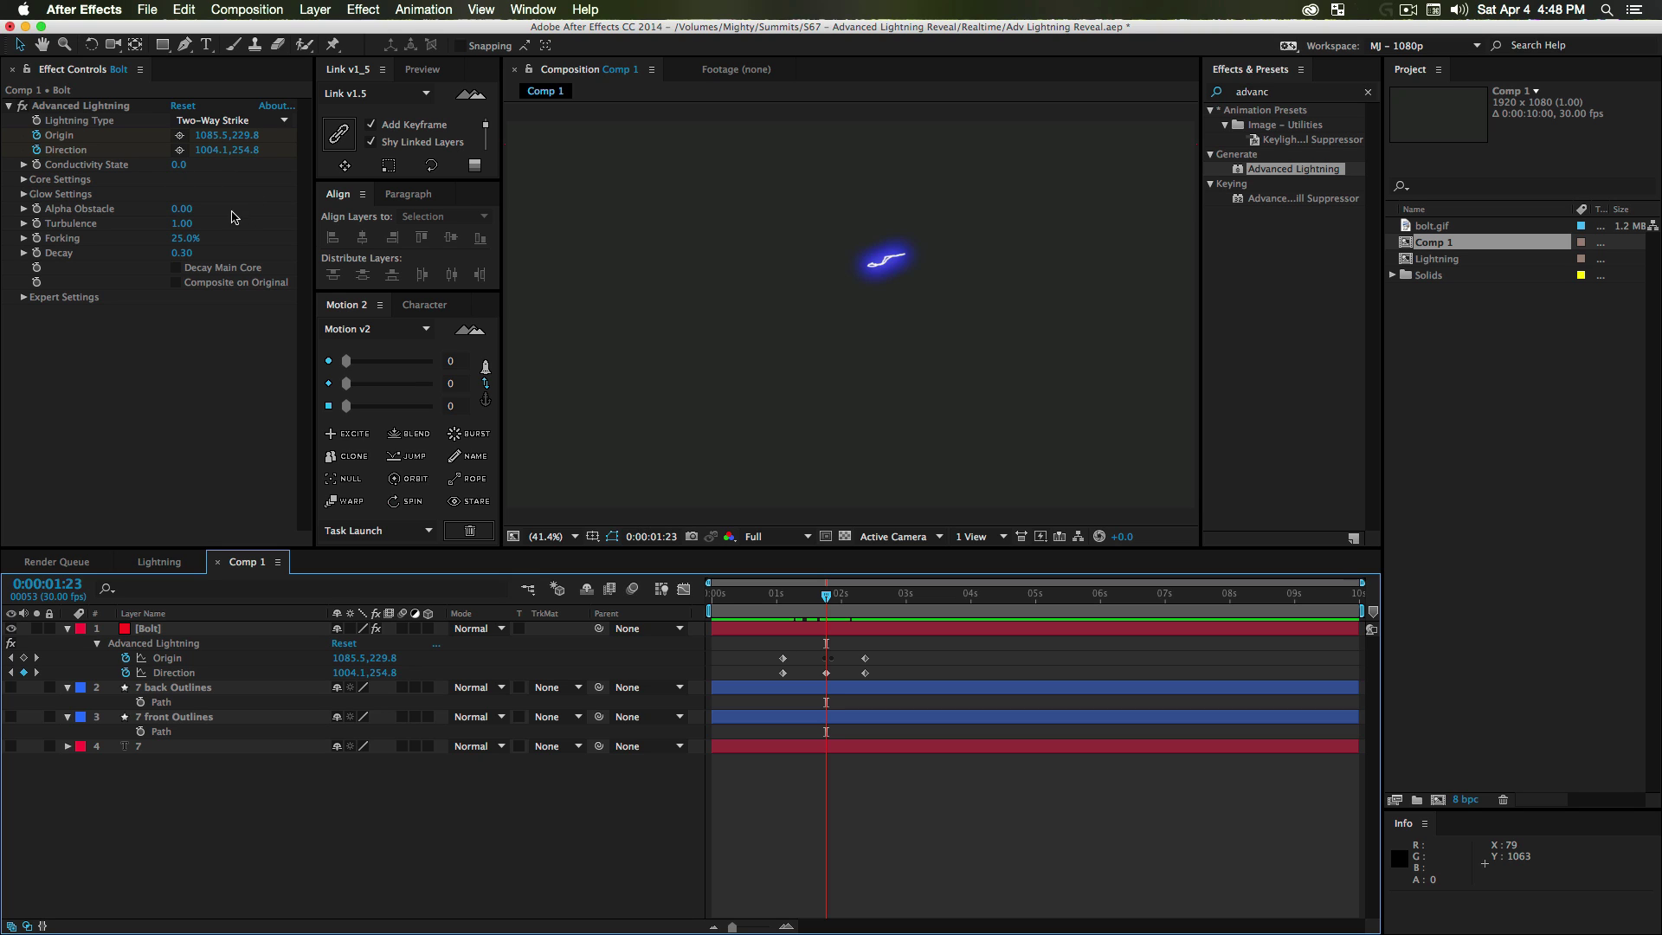
# - Set the Advanced Lightning effect's Conductivity State to 35 and go to 0:00:01:03
pyautogui.moveTo(179, 164); pyautogui.dragTo(337, 189)
pyautogui.click(185, 170)
pyautogui.write('35')
pyautogui.press('Return')
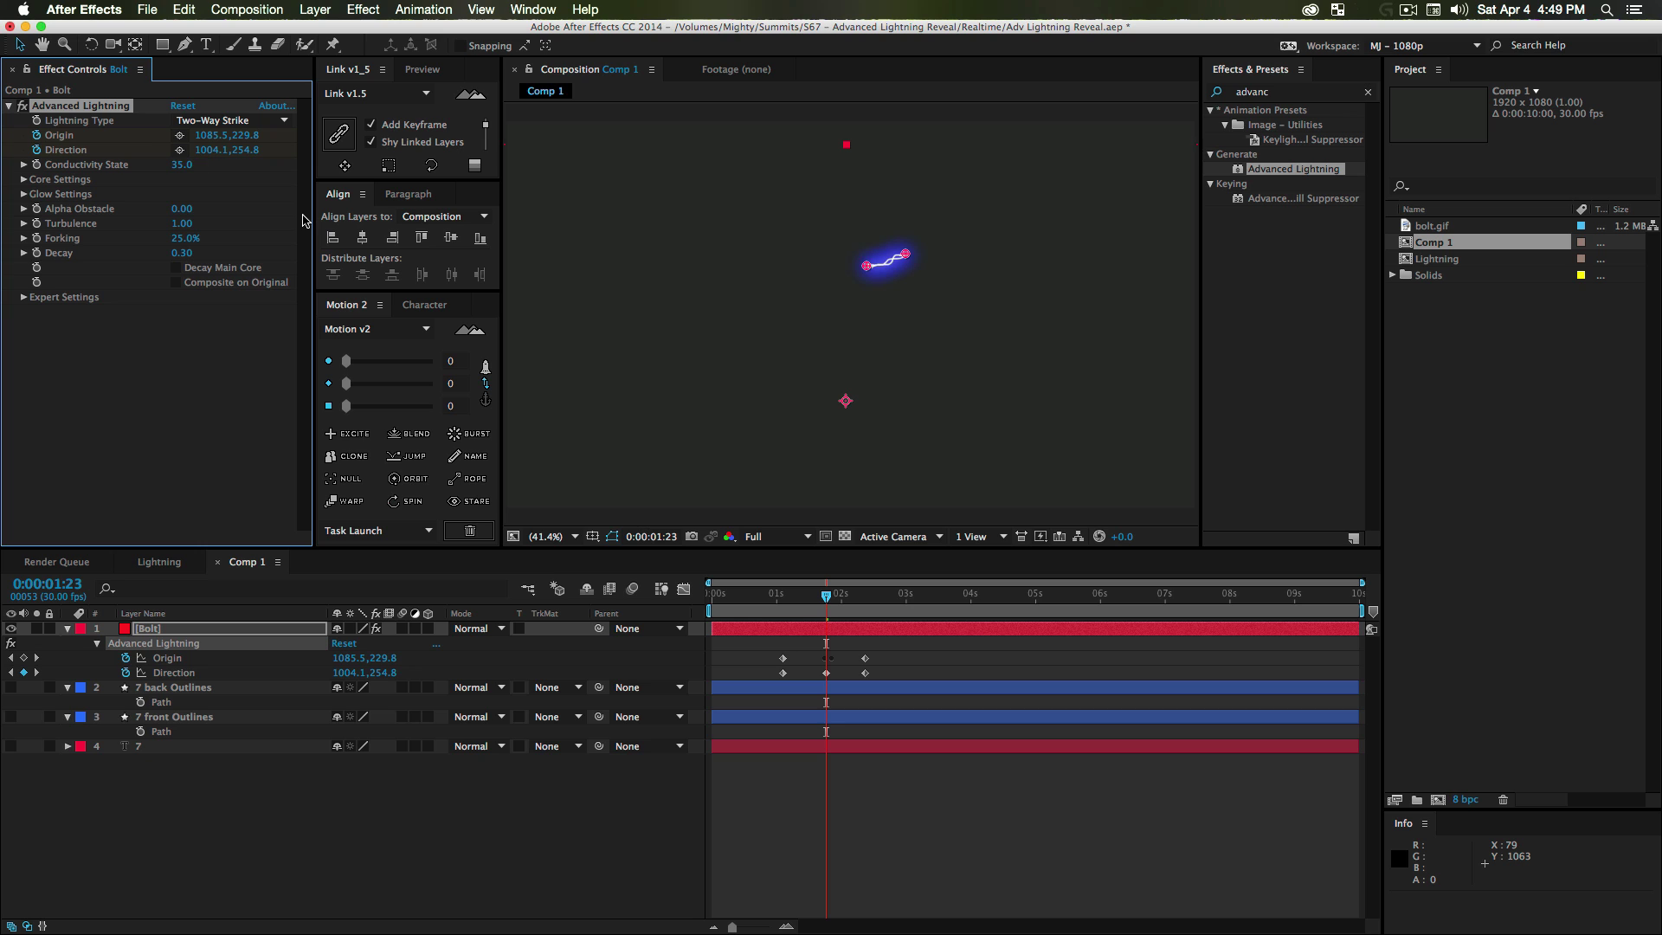
pyautogui.moveTo(838, 603); pyautogui.dragTo(786, 604)
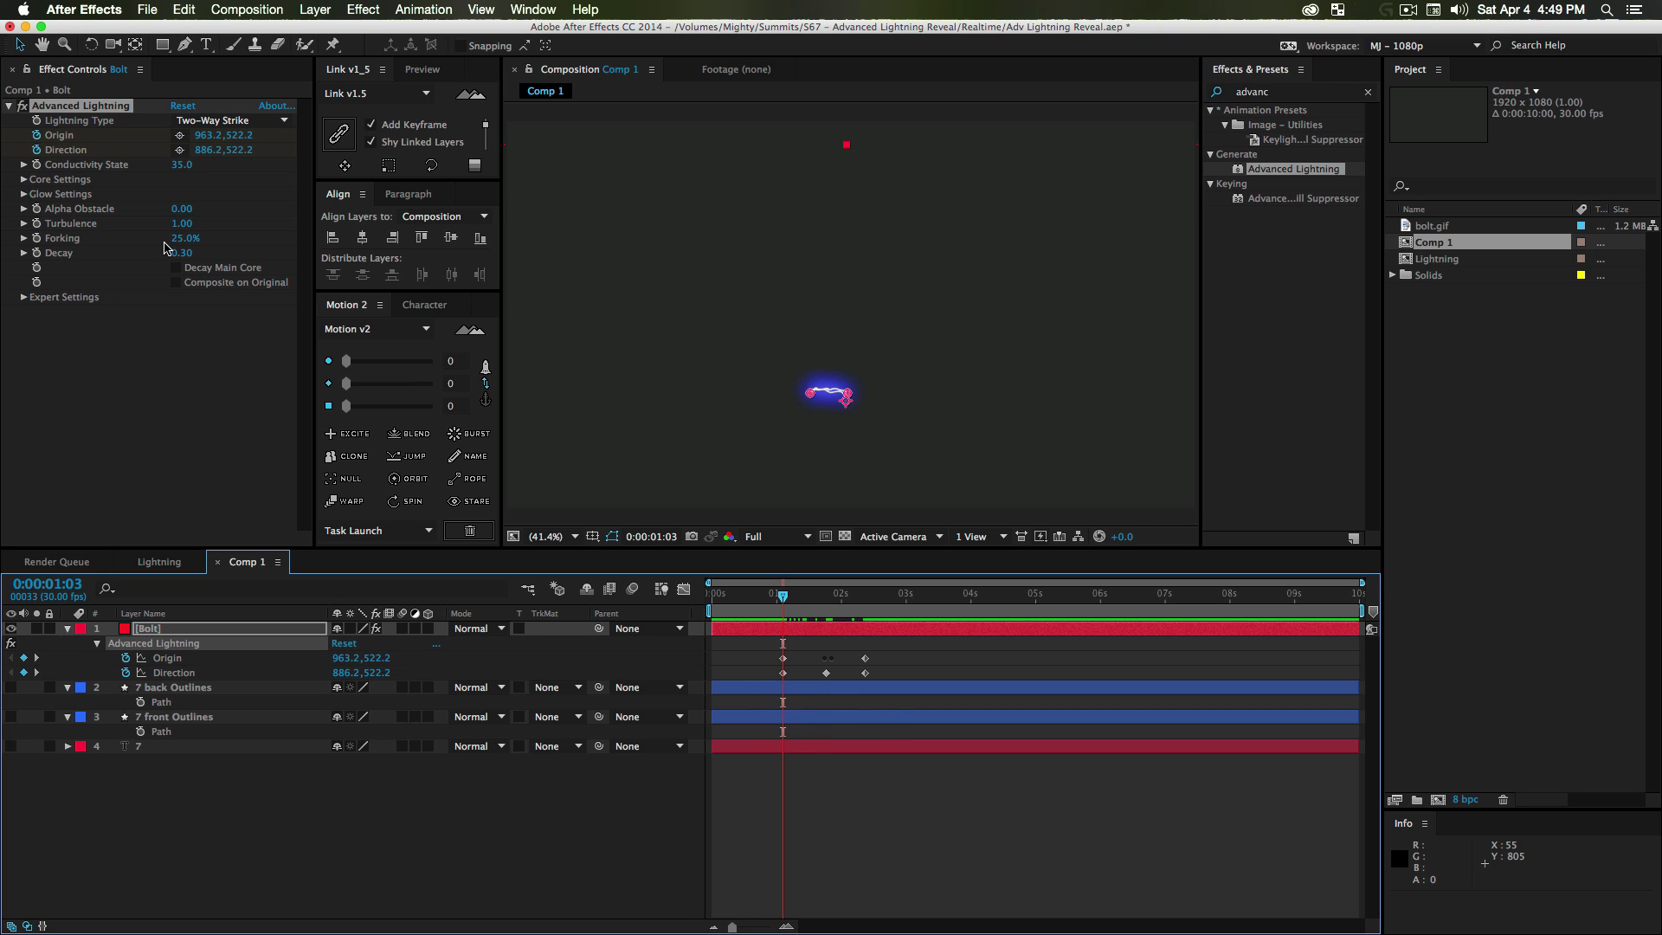
# - Set the bolt's Core Opacity to 100% and its Core Color to cyan (2DF1F0)
pyautogui.click(23, 180)
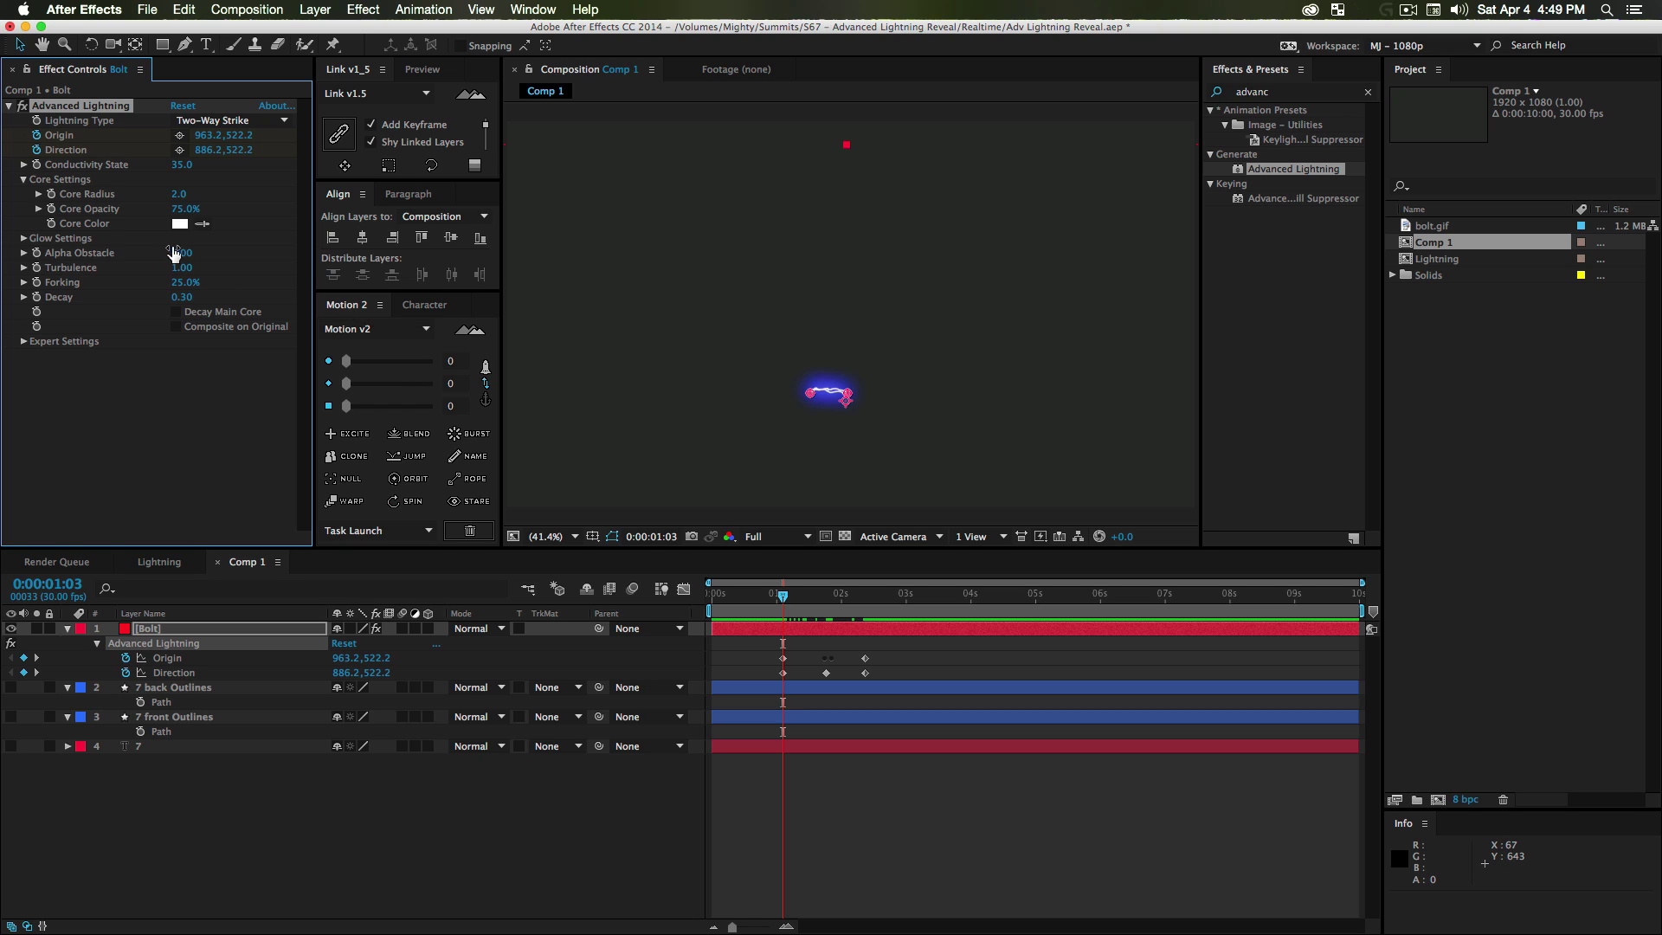
pyautogui.moveTo(183, 210); pyautogui.dragTo(238, 218)
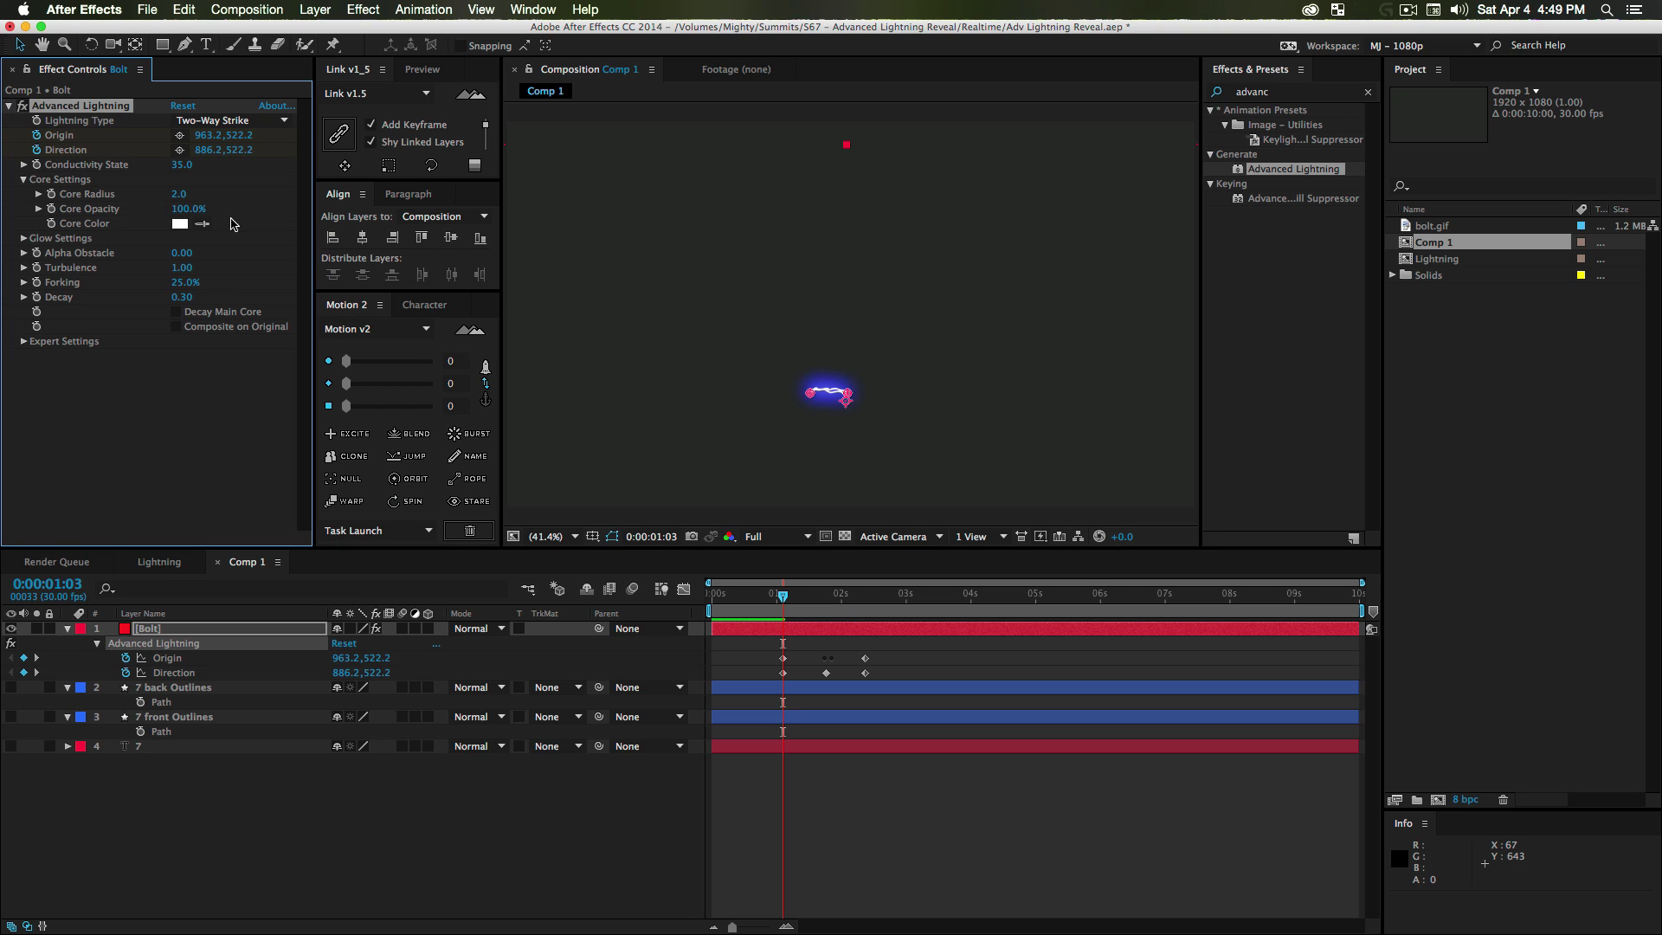
pyautogui.click(181, 224)
pyautogui.moveTo(421, 297)
pyautogui.mouseDown()
pyautogui.moveTo(407, 253)
pyautogui.moveTo(426, 289)
pyautogui.mouseUp()
pyautogui.moveTo(364, 213); pyautogui.dragTo(359, 189)
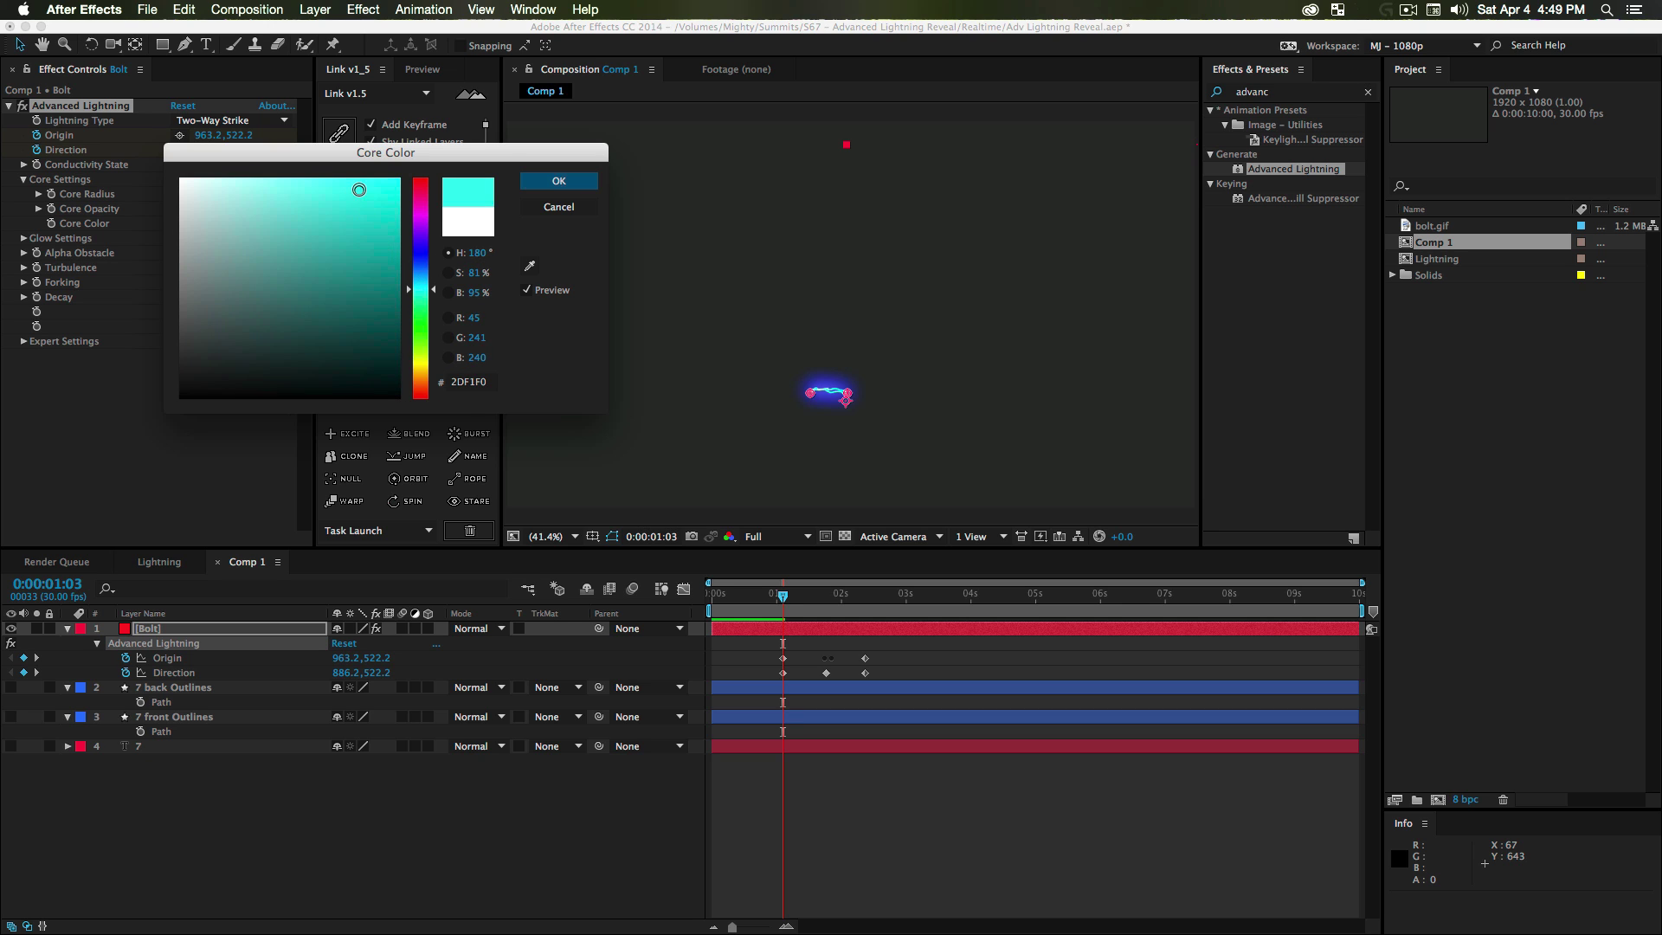
pyautogui.click(559, 181)
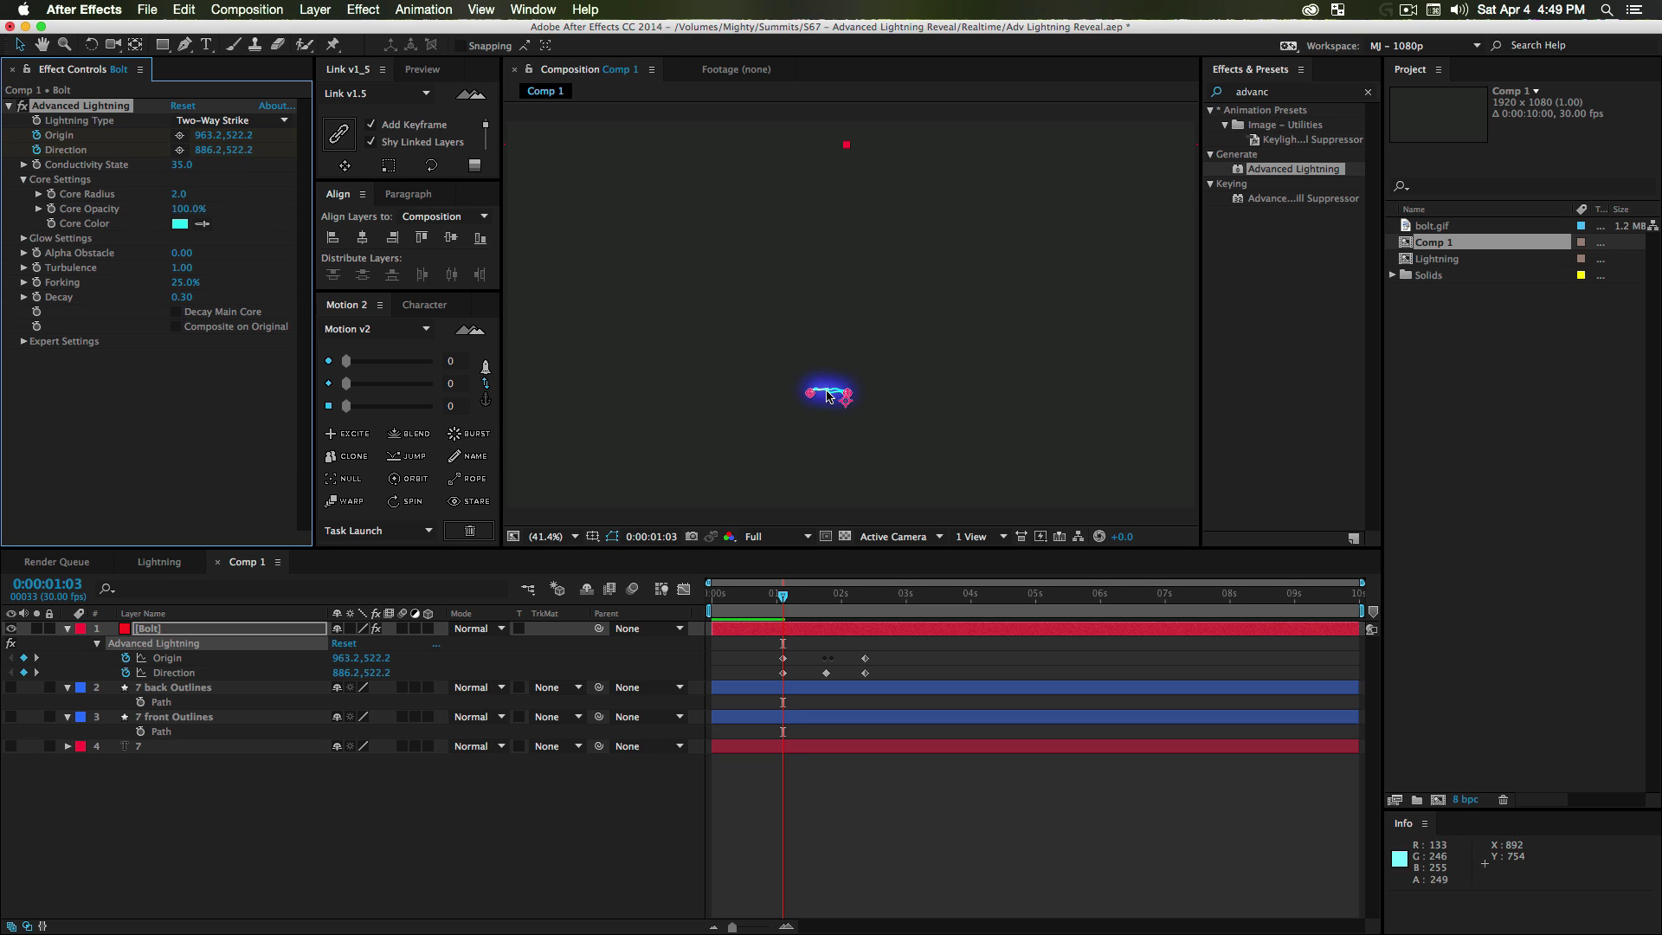
# - Set the bolt's Glow Radius to 20.5 and its Glow Color to a turquoise similar to the core
pyautogui.click(25, 238)
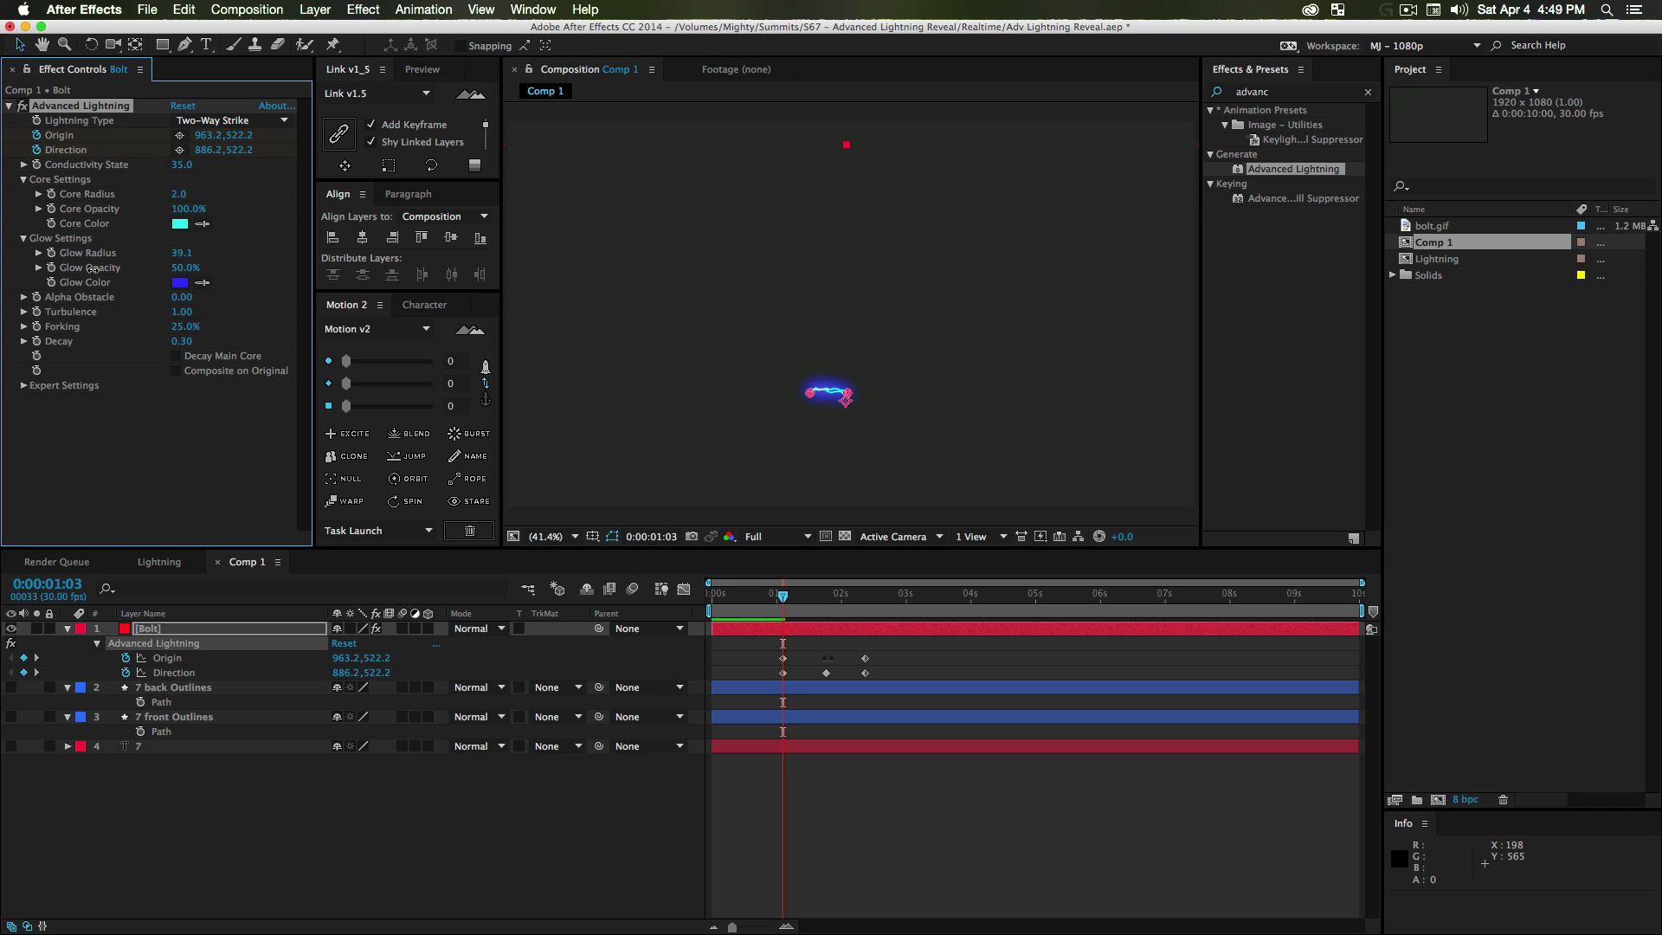
pyautogui.moveTo(9, 267); pyautogui.dragTo(3, 270)
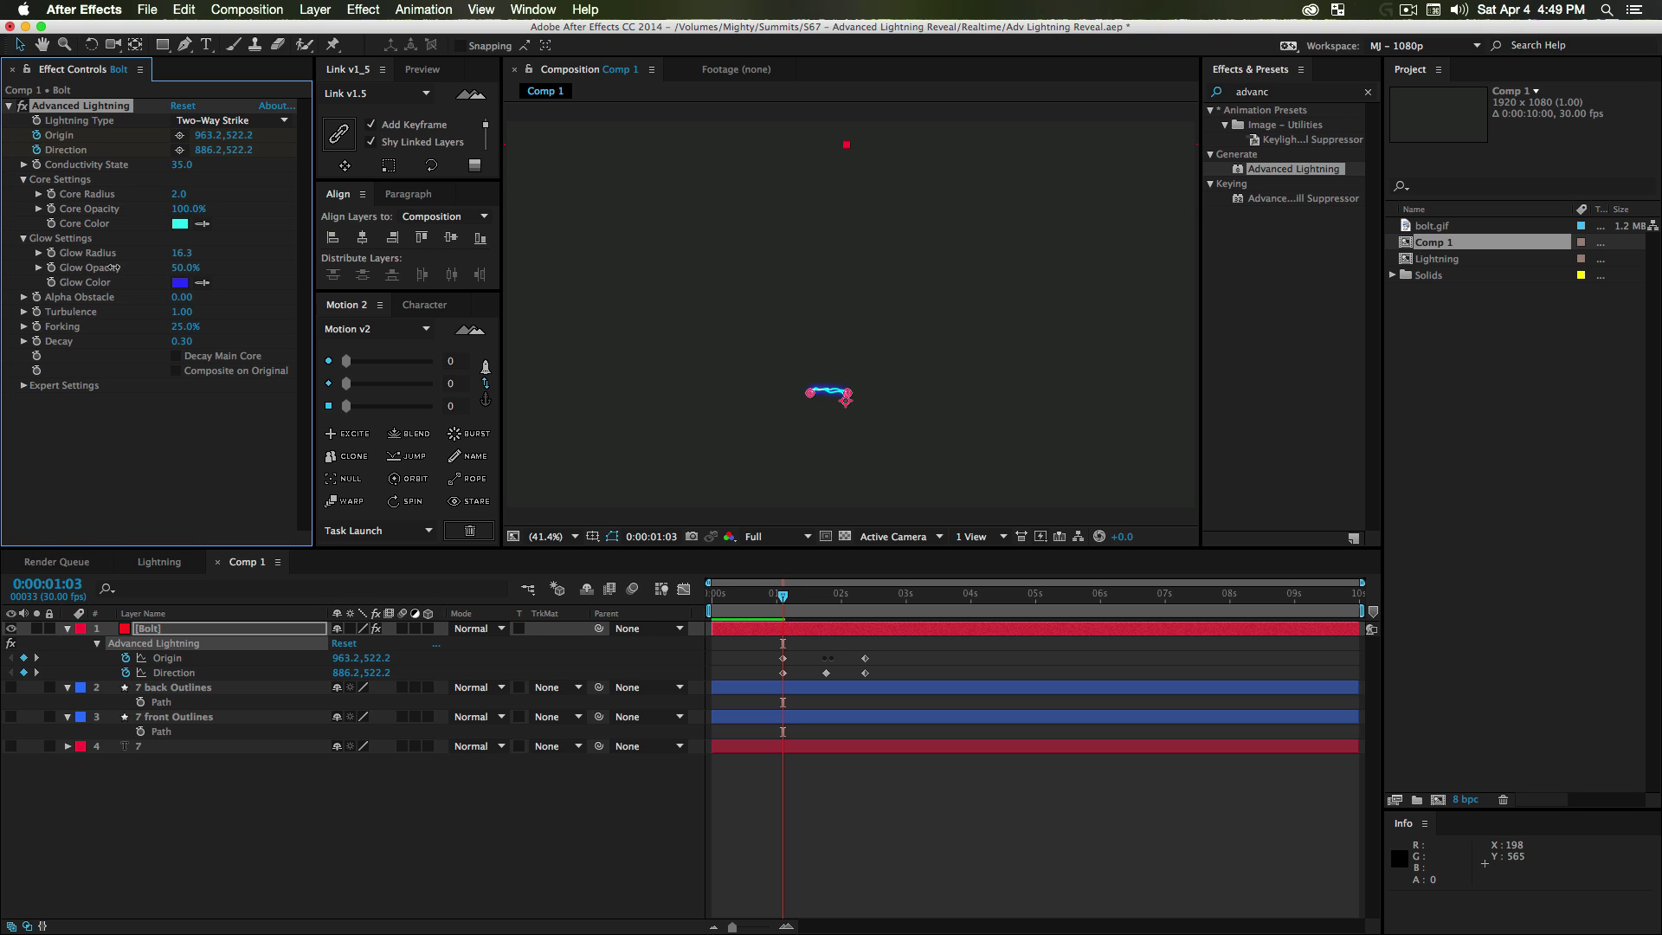
pyautogui.moveTo(132, 268); pyautogui.dragTo(152, 268)
pyautogui.click(179, 283)
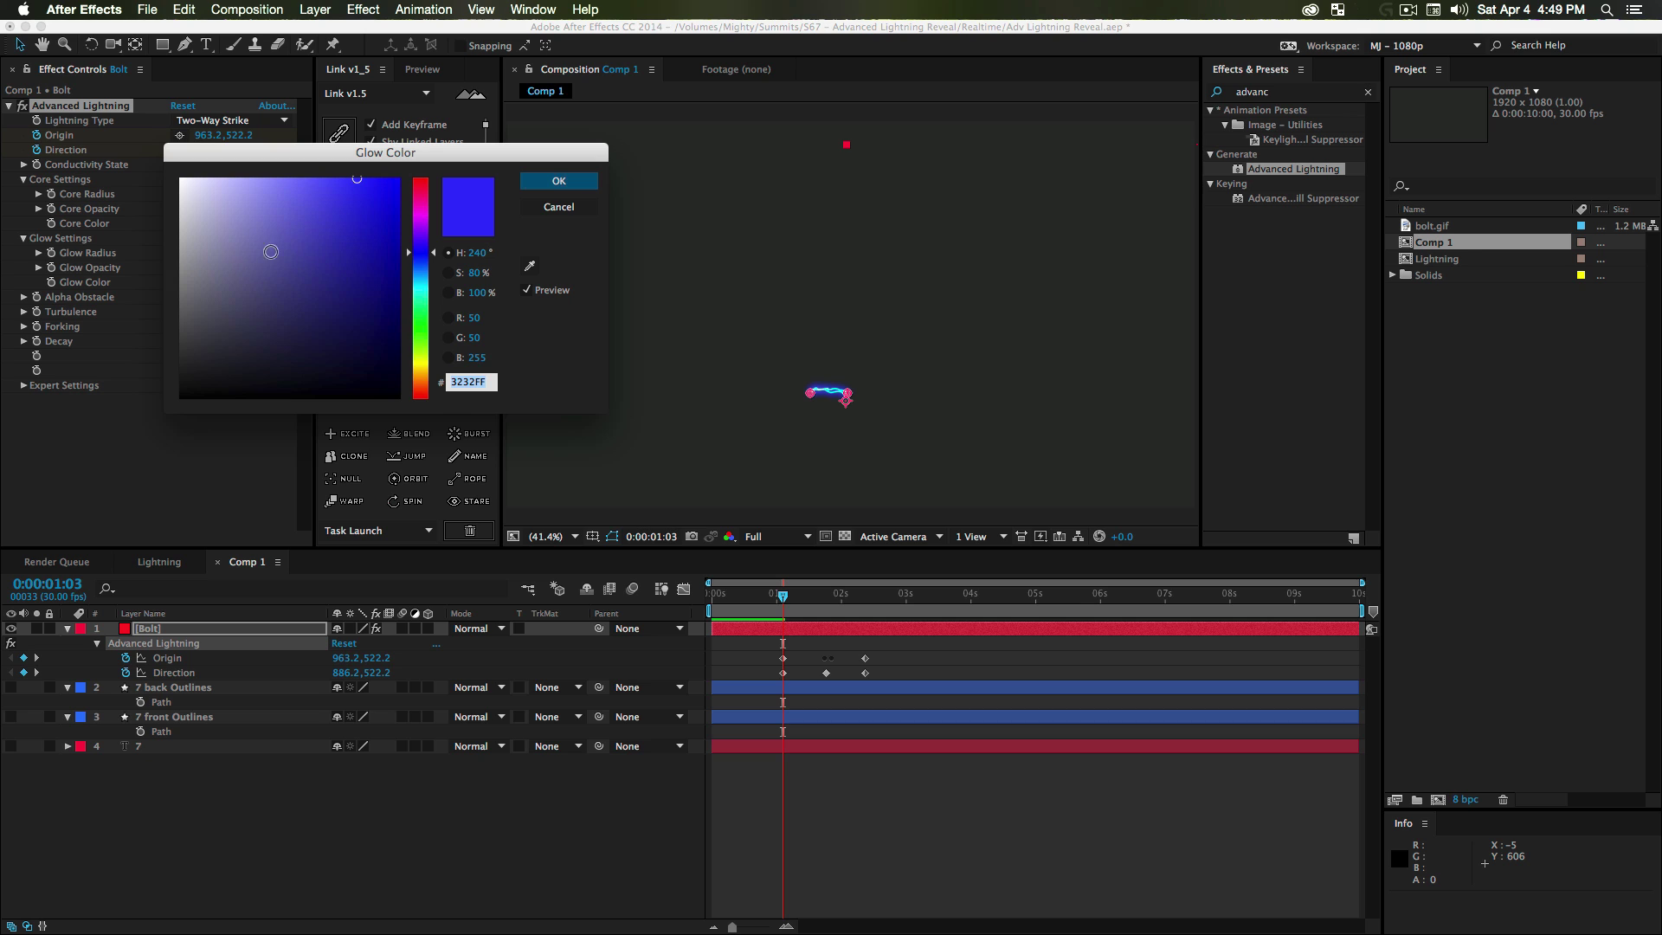
pyautogui.moveTo(428, 259); pyautogui.dragTo(416, 295)
pyautogui.moveTo(357, 178); pyautogui.dragTo(360, 188)
pyautogui.click(350, 187)
pyautogui.click(559, 181)
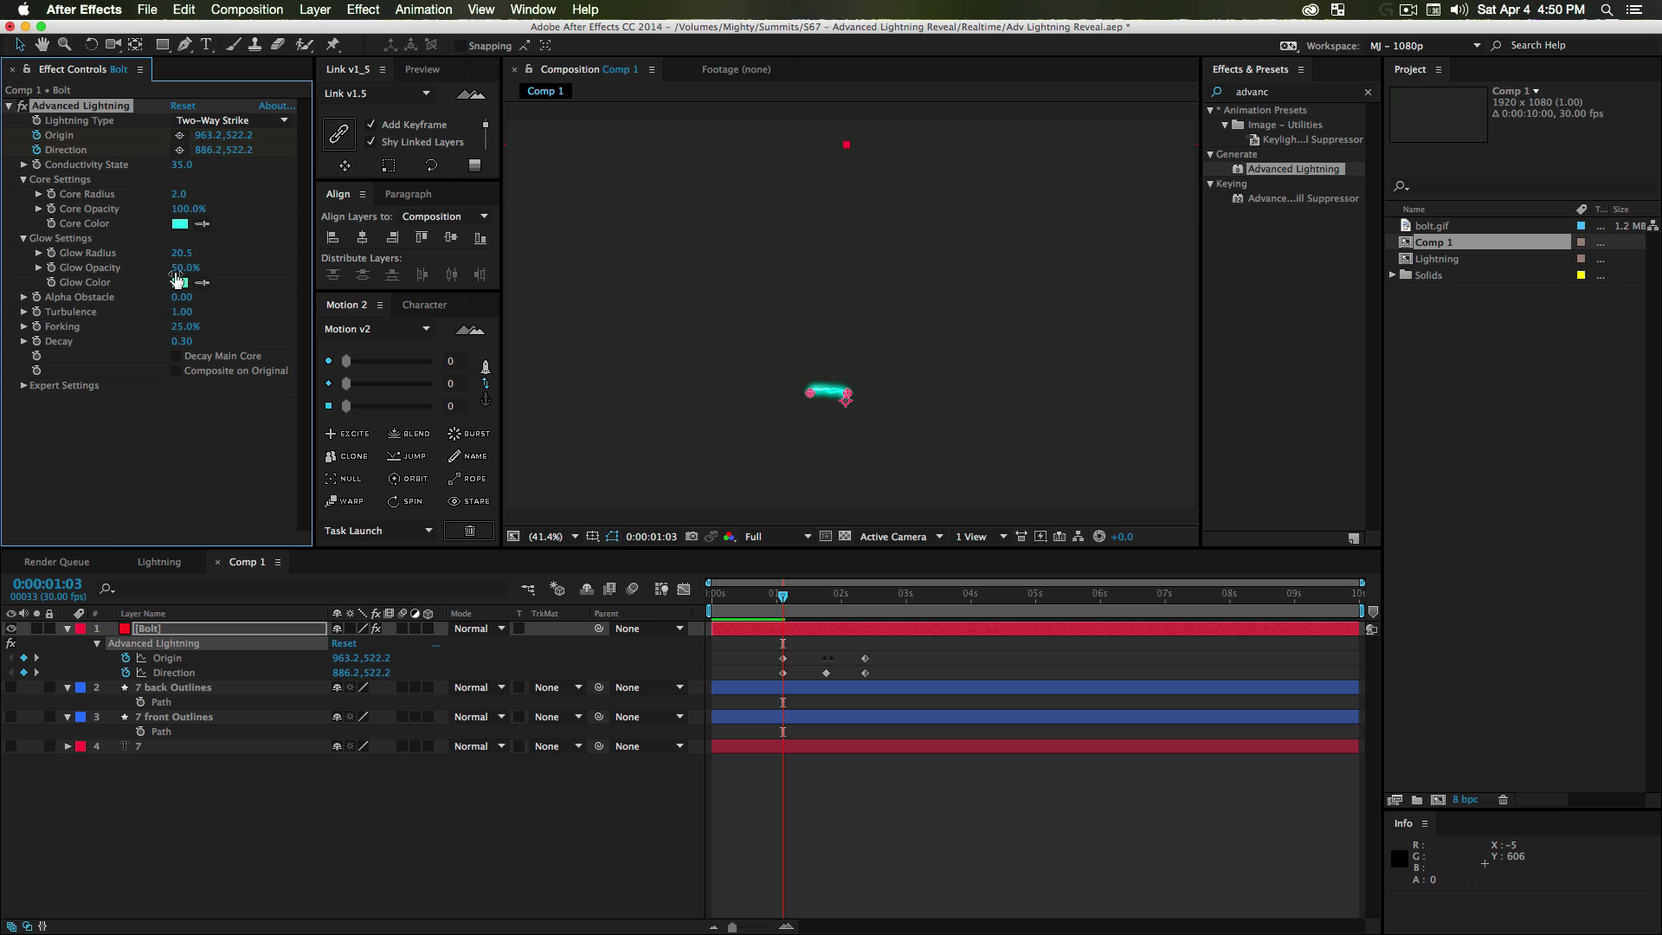
# - Set the bolt's Glow Opacity to 34% and its Alpha Obstacle to 2.5
pyautogui.moveTo(185, 268); pyautogui.dragTo(173, 269)
pyautogui.moveTo(200, 300); pyautogui.dragTo(192, 299)
pyautogui.click(187, 300)
pyautogui.write('2.5')
pyautogui.press('Return')
pyautogui.moveTo(255, 310); pyautogui.dragTo(238, 322)
pyautogui.press('super+z')
pyautogui.click(232, 344)
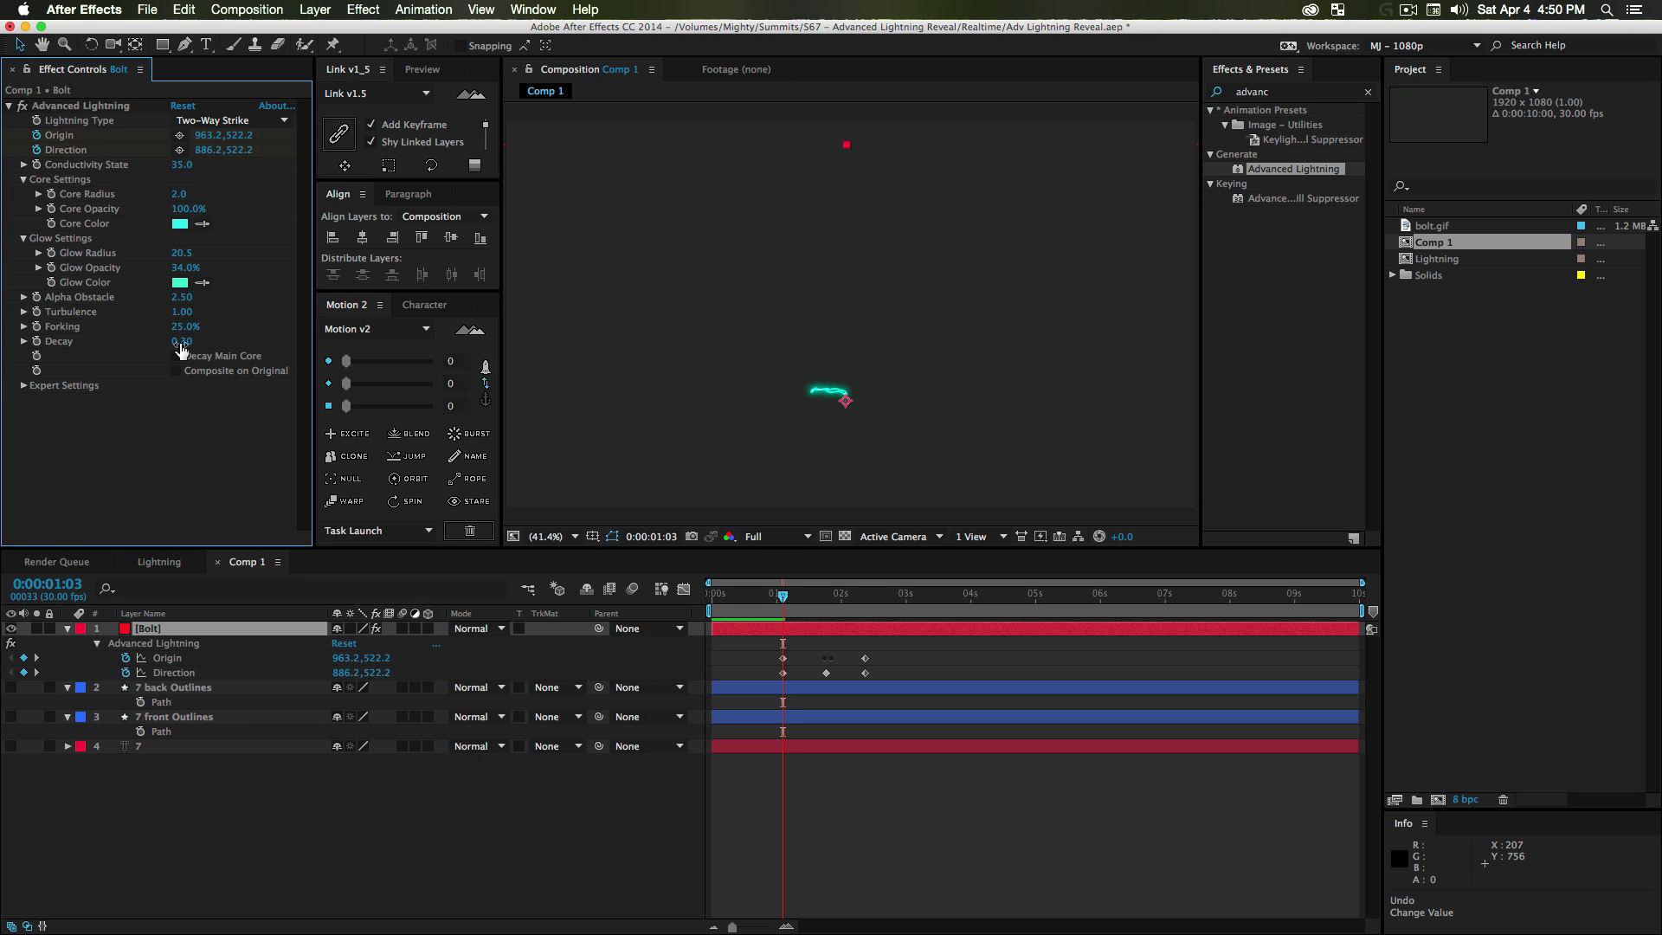
# - Set Decay to 0, expand the Expert Settings and enable Decay Main Core, and check the bolt at 0:00:01:06
pyautogui.moveTo(182, 342); pyautogui.dragTo(210, 343)
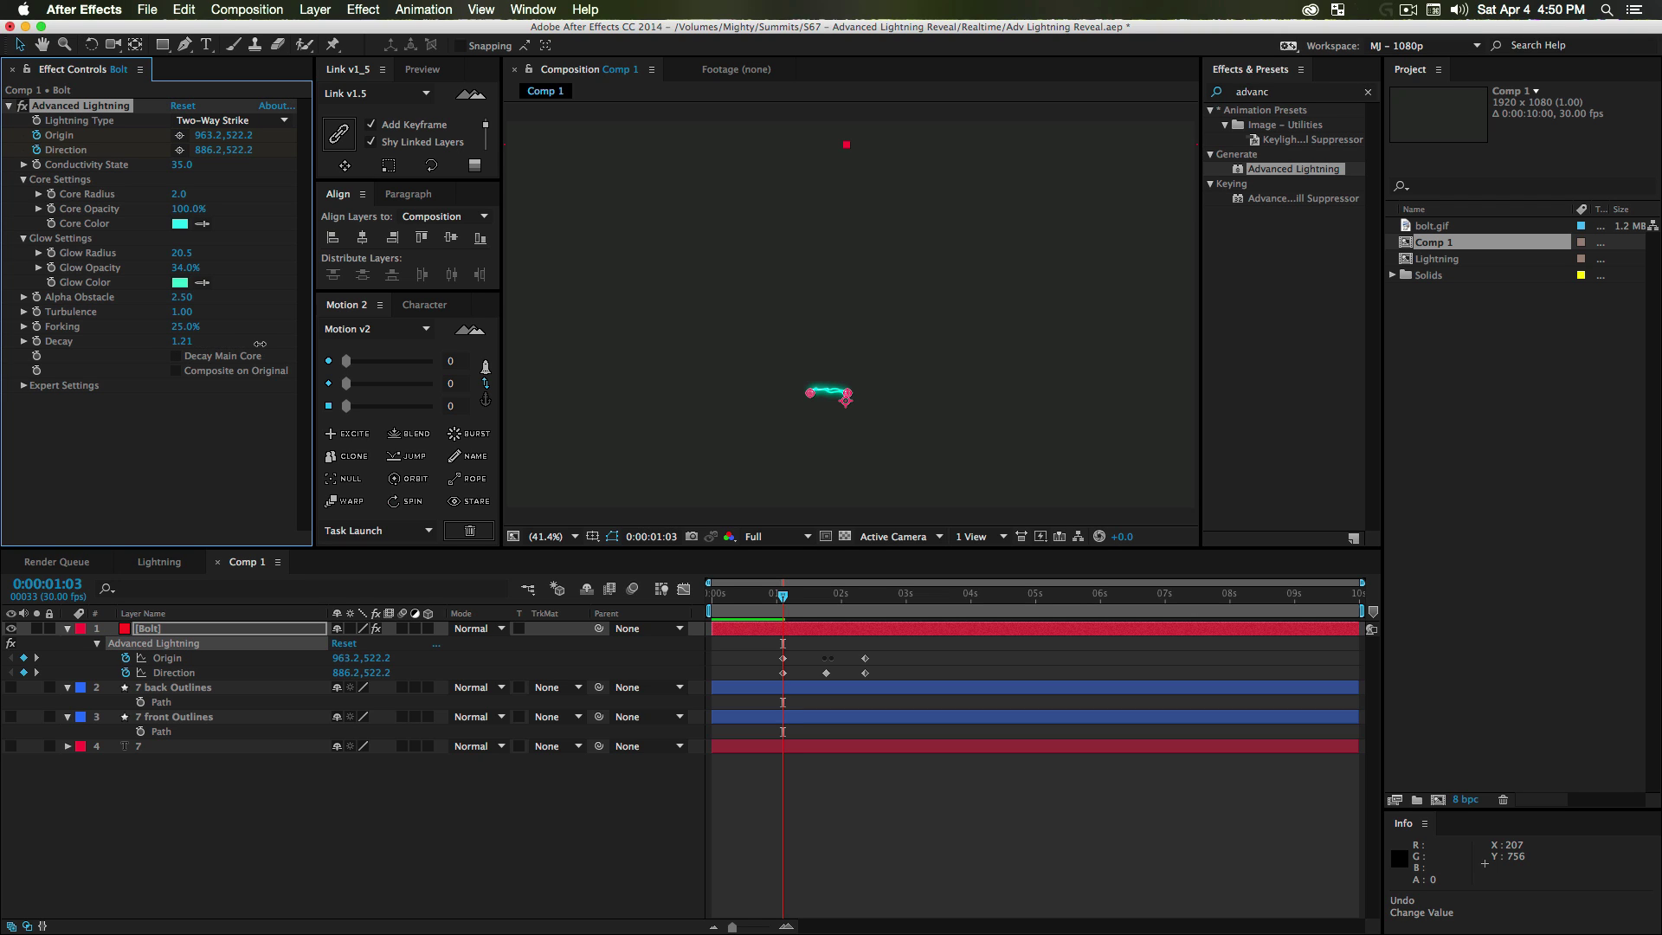
pyautogui.click(190, 343)
pyautogui.write('0')
pyautogui.click(61, 411)
pyautogui.click(23, 387)
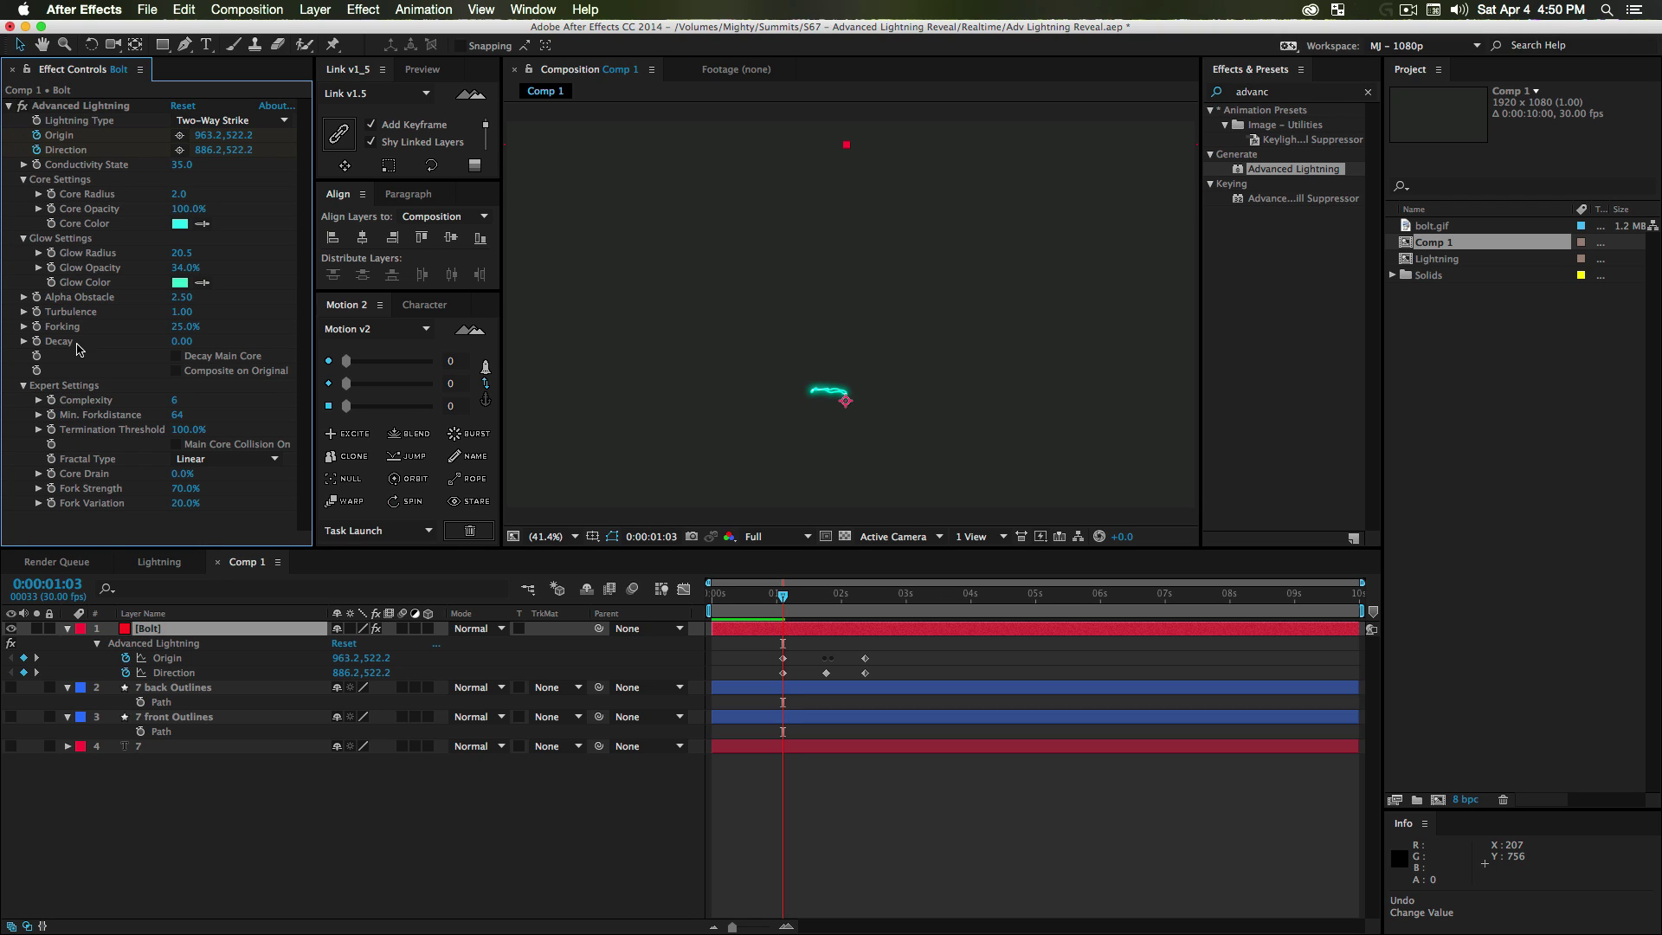
pyautogui.click(177, 356)
pyautogui.moveTo(783, 597)
pyautogui.mouseDown()
pyautogui.moveTo(821, 596)
pyautogui.moveTo(790, 595)
pyautogui.mouseUp()
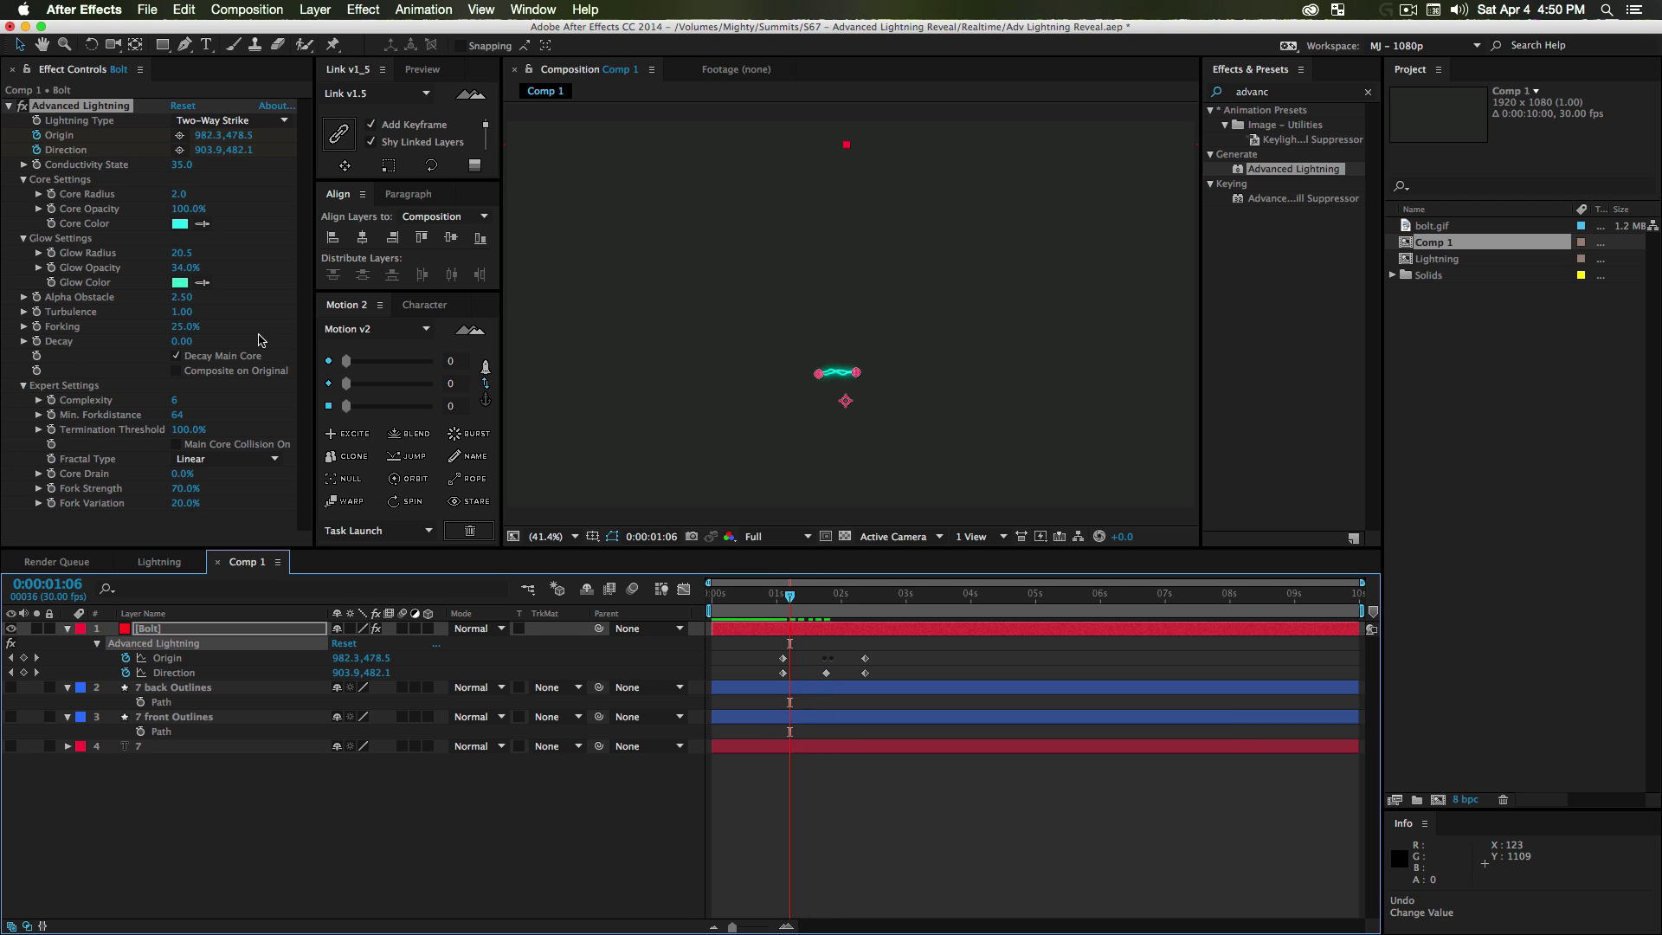
# - Try a Decay of about 6.07 on the main core, and return Decay to 0
pyautogui.moveTo(178, 341); pyautogui.dragTo(225, 341)
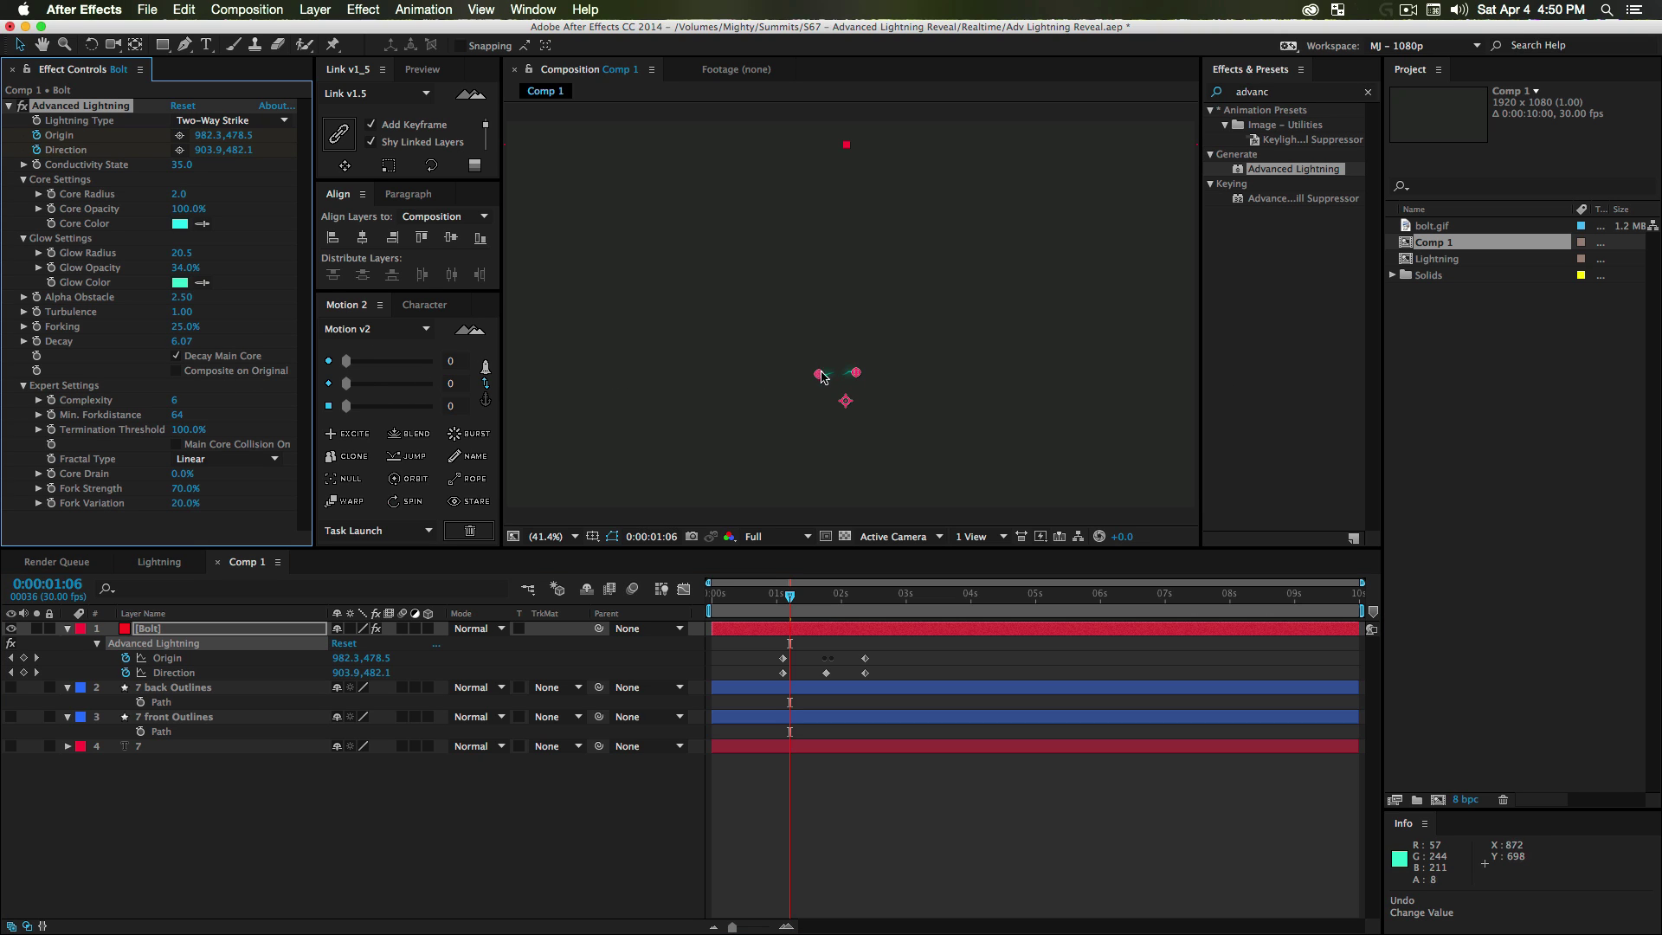
pyautogui.click(178, 356)
pyautogui.click(183, 342)
pyautogui.write('0')
pyautogui.press('Return')
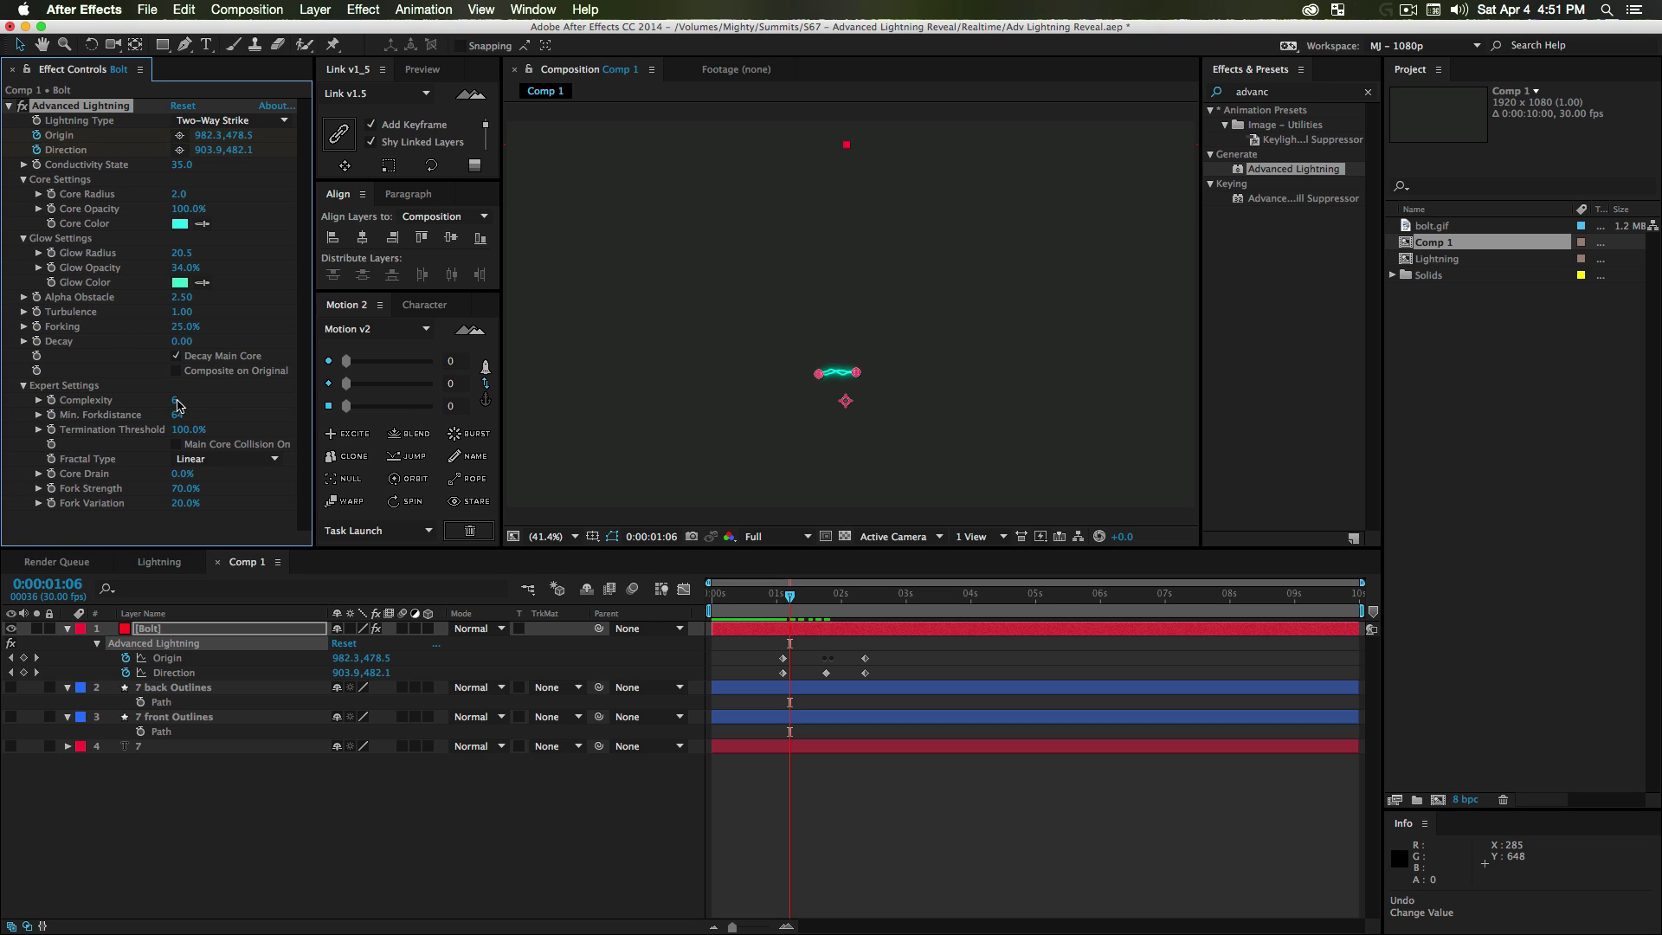
# - Try different Complexity values down to 1, previewing the bolt's animation for comparison
pyautogui.moveTo(177, 400); pyautogui.dragTo(240, 400)
pyautogui.moveTo(176, 400); pyautogui.dragTo(202, 401)
pyautogui.press('Return')
pyautogui.press('space')
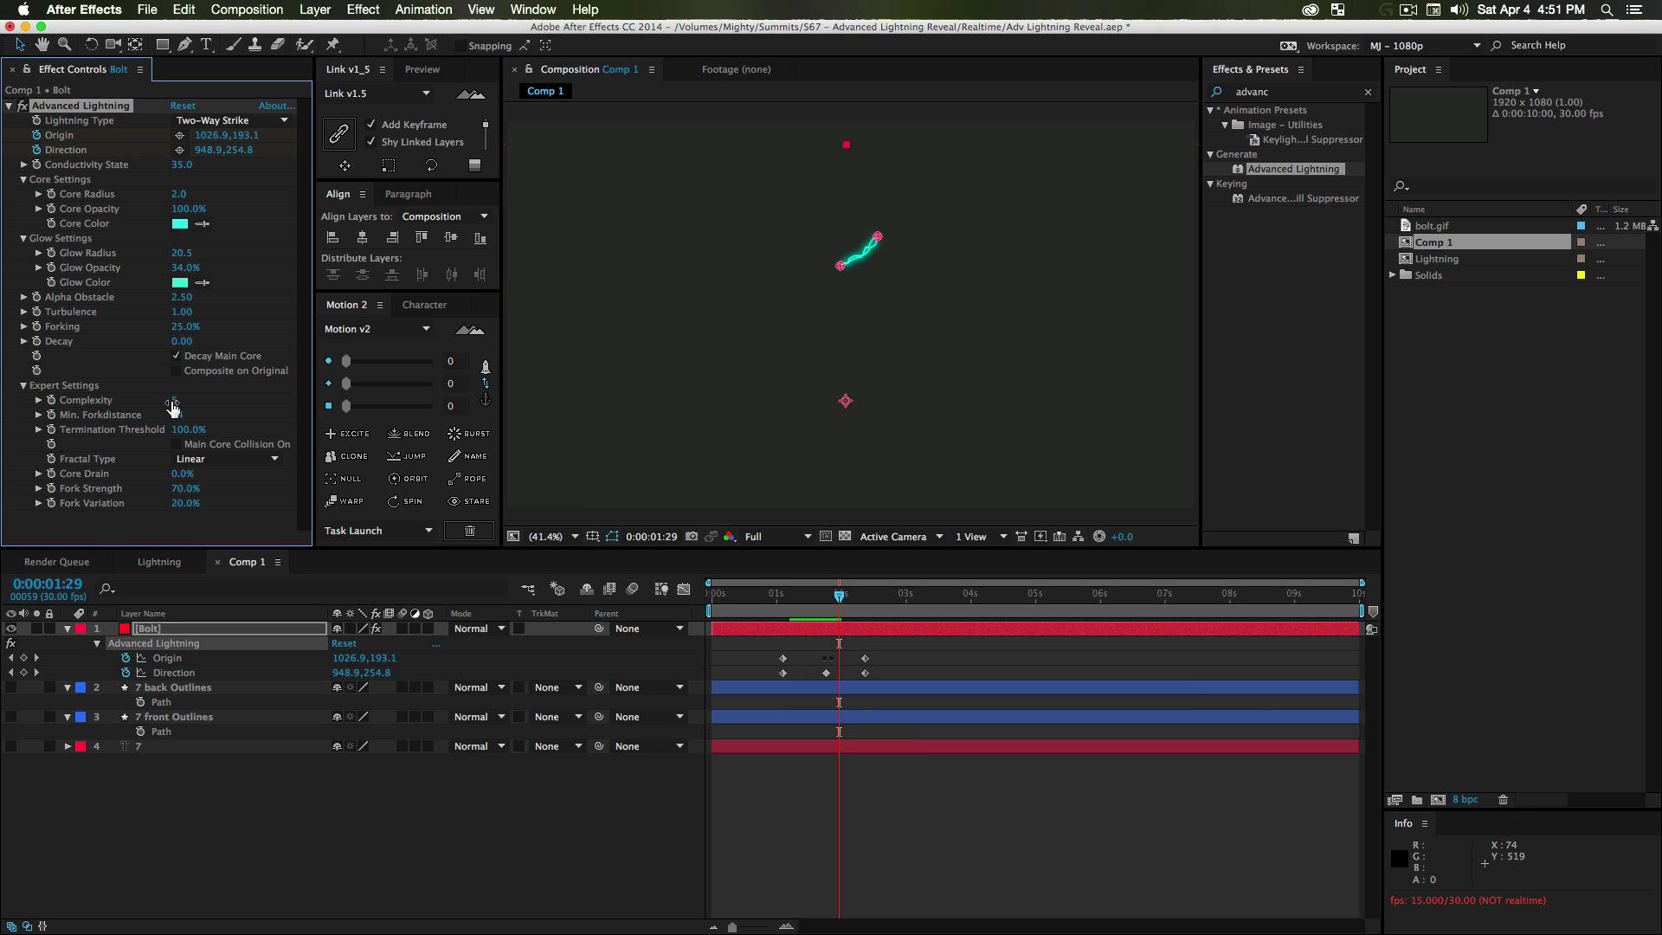
pyautogui.moveTo(201, 401); pyautogui.dragTo(193, 401)
pyautogui.moveTo(780, 595)
pyautogui.mouseDown()
pyautogui.moveTo(804, 596)
pyautogui.moveTo(785, 597)
pyautogui.mouseUp()
pyautogui.press('space')
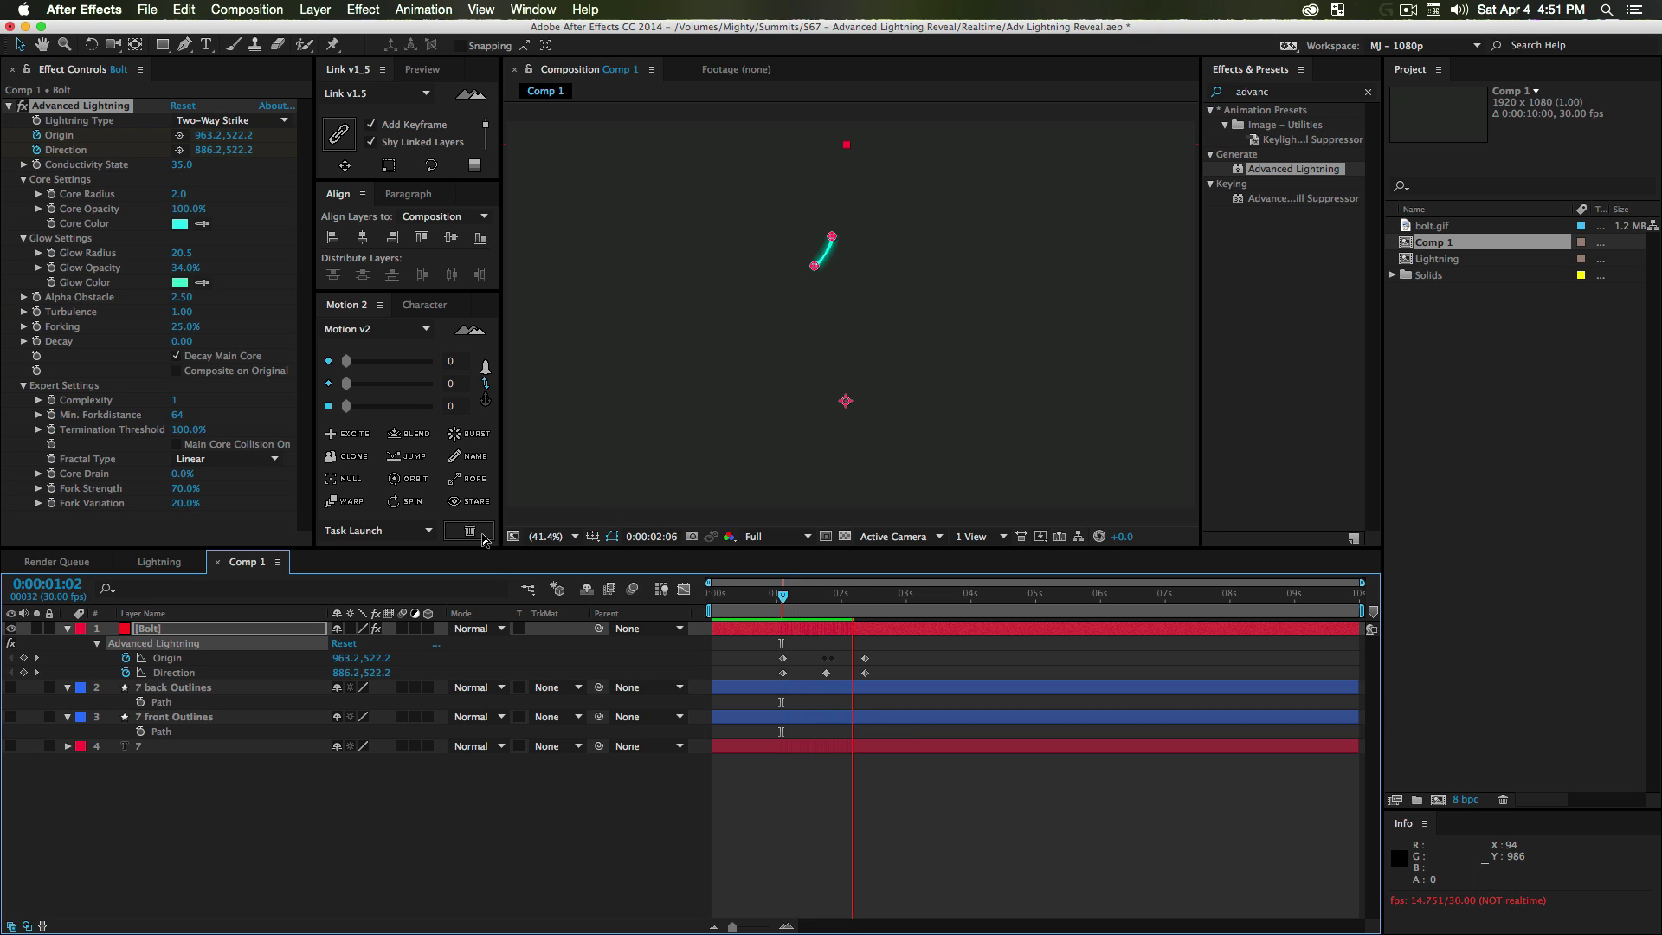
# - Set the bolt's Complexity to 5 and check its shape at 0:00:02:01
pyautogui.click(174, 399)
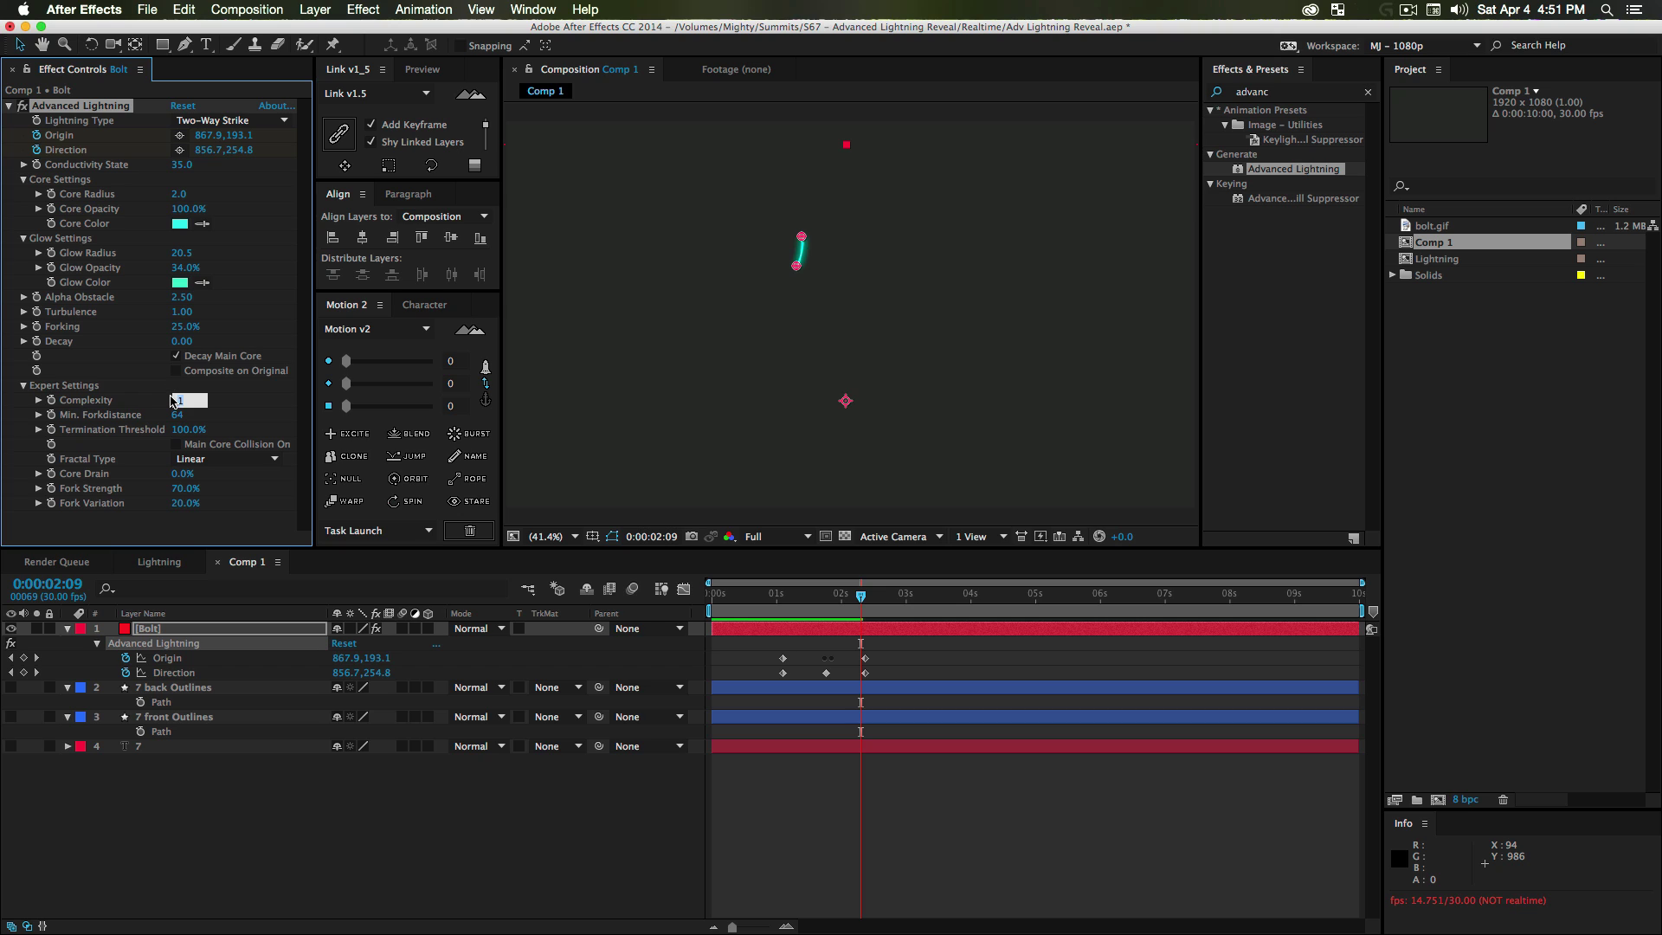
pyautogui.write('5')
pyautogui.press('Return')
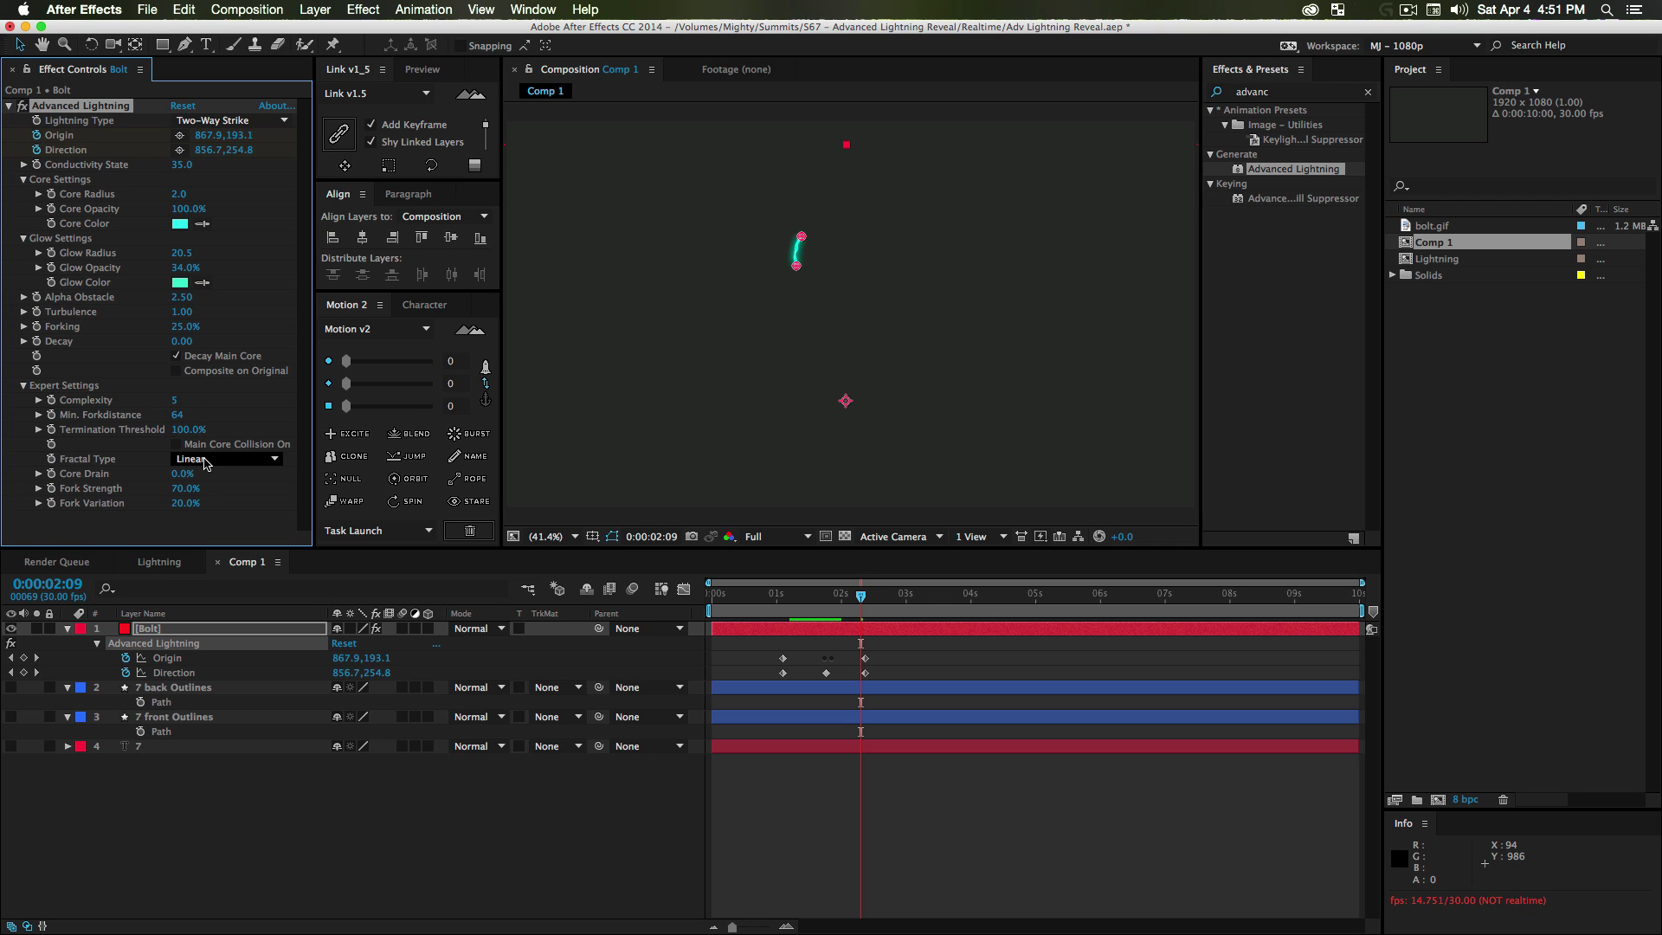
pyautogui.moveTo(864, 598); pyautogui.dragTo(843, 597)
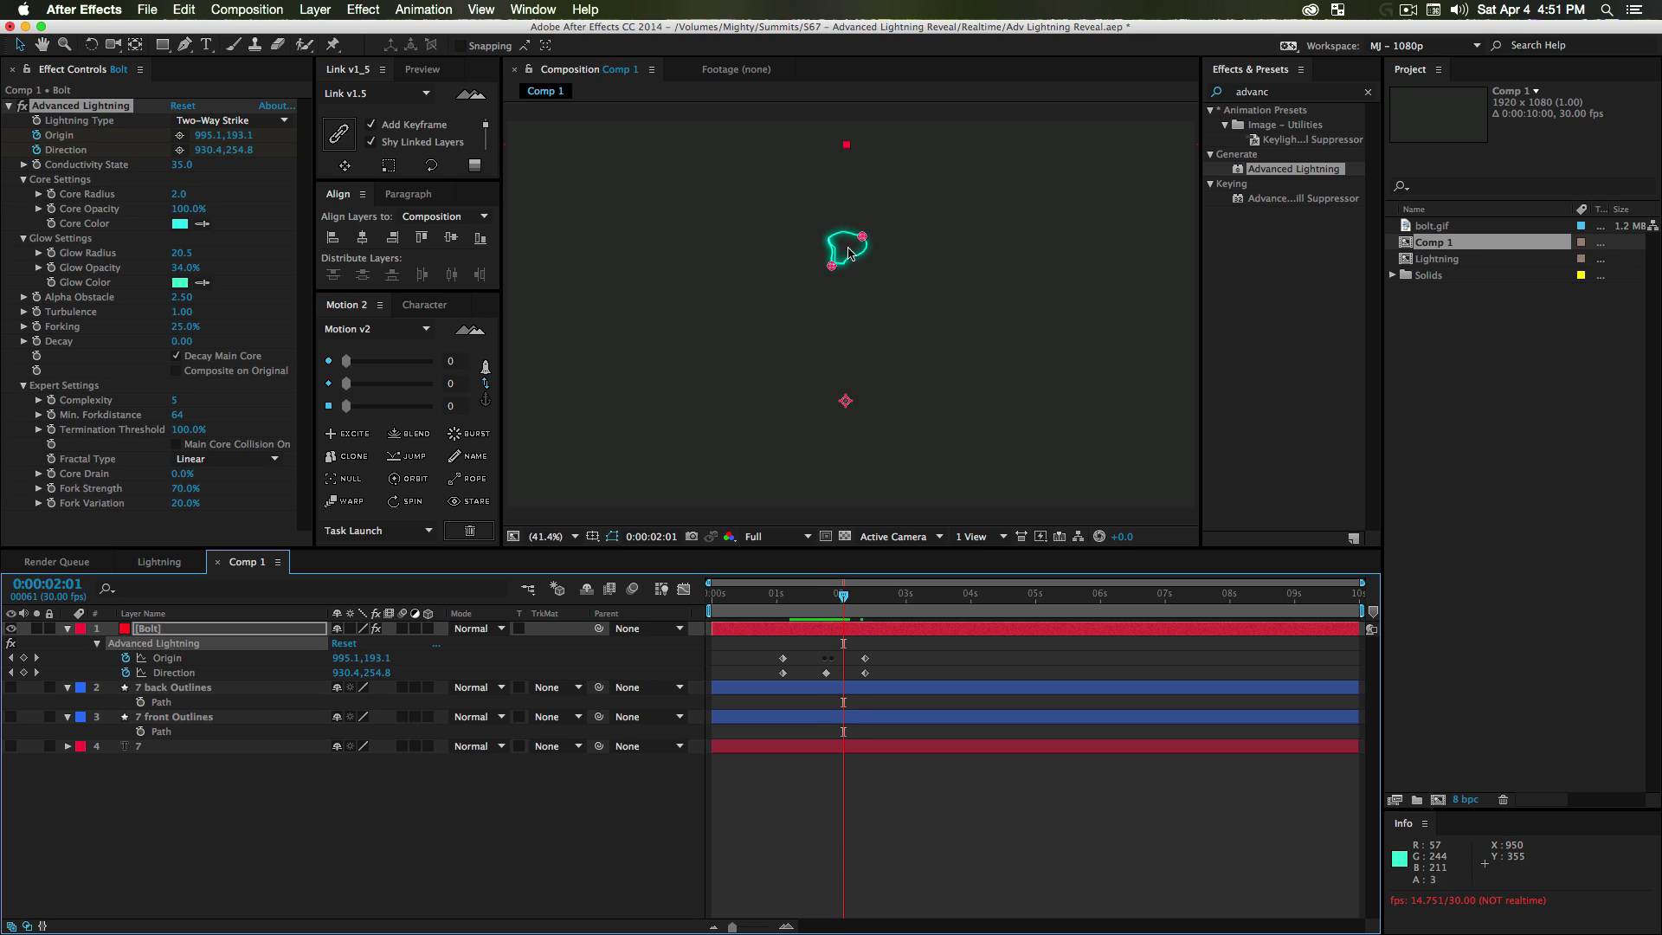
# - Change the Fractal Type to Semi Linear and check the bolt around 0:00:02:01
pyautogui.click(190, 460)
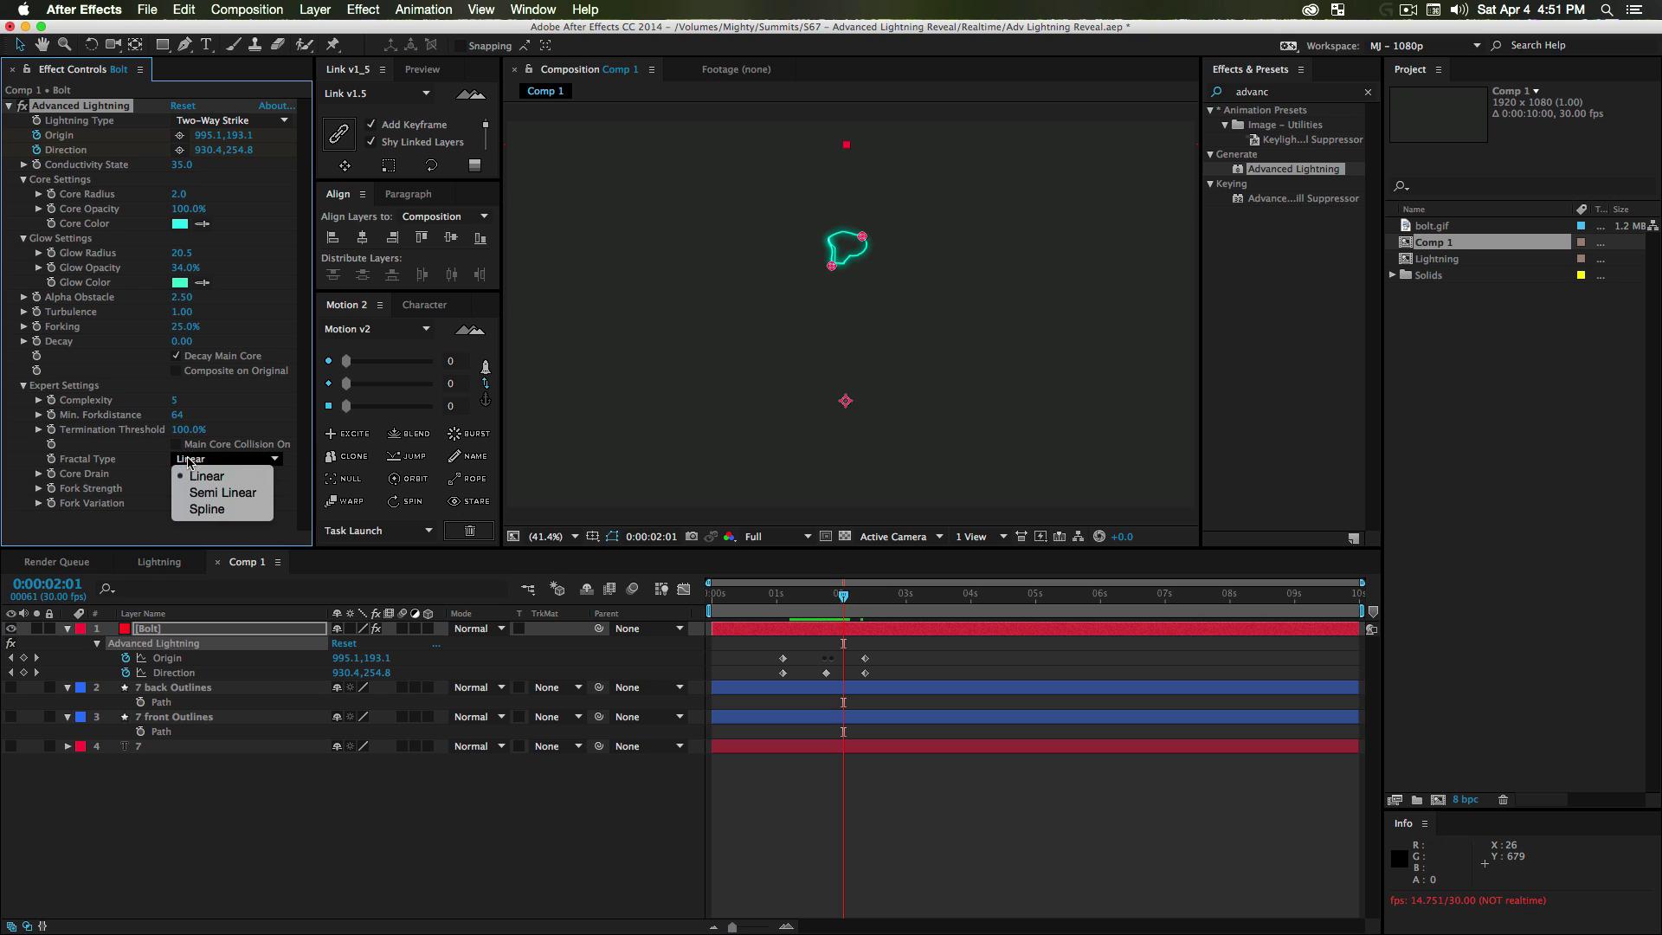
pyautogui.click(209, 494)
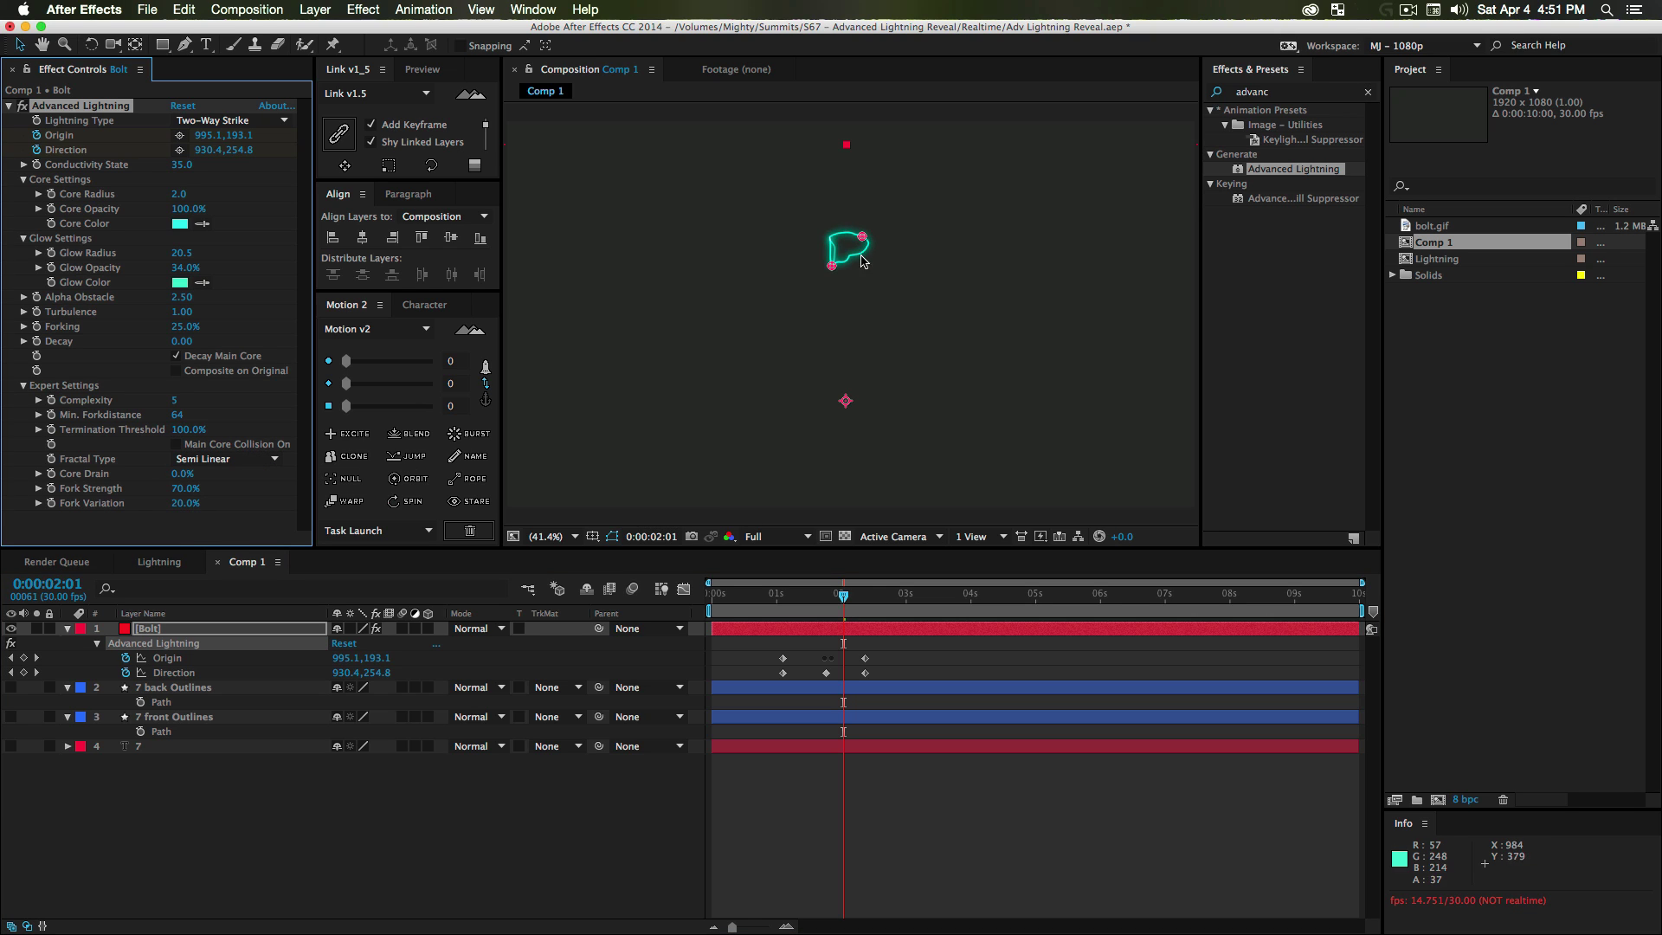
pyautogui.moveTo(842, 599); pyautogui.dragTo(842, 599)
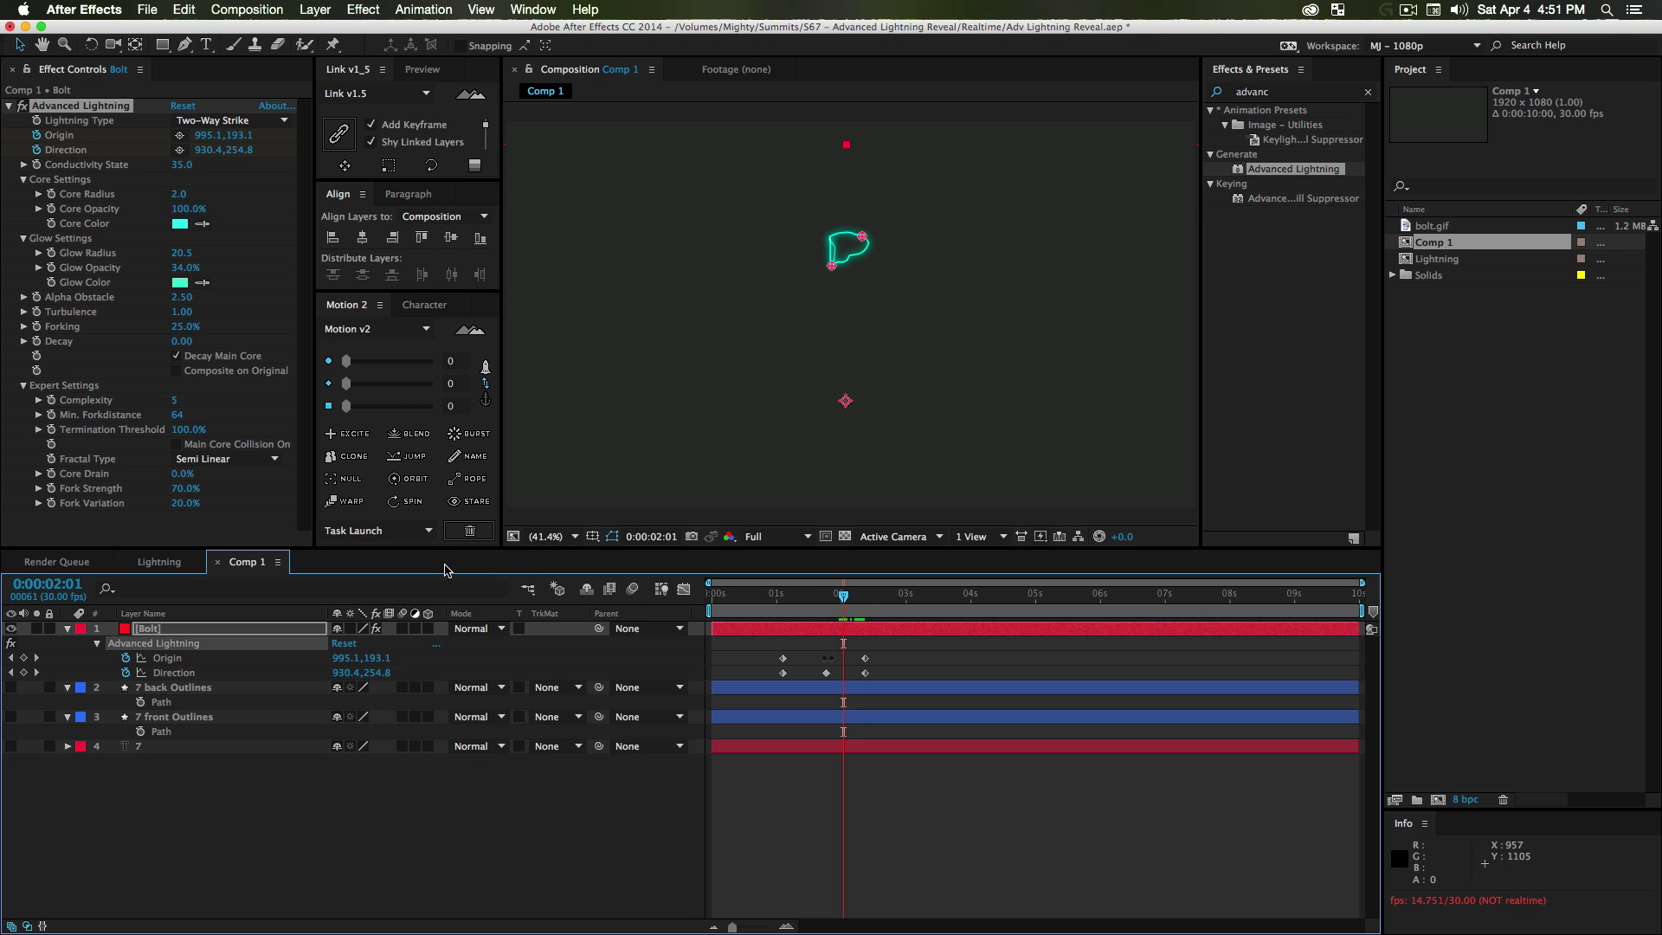
# - Set Core Drain to 65% and Fork Strength to 30%, and check the bolt at 0:00:01:22
pyautogui.click(180, 475)
pyautogui.moveTo(211, 475); pyautogui.dragTo(250, 481)
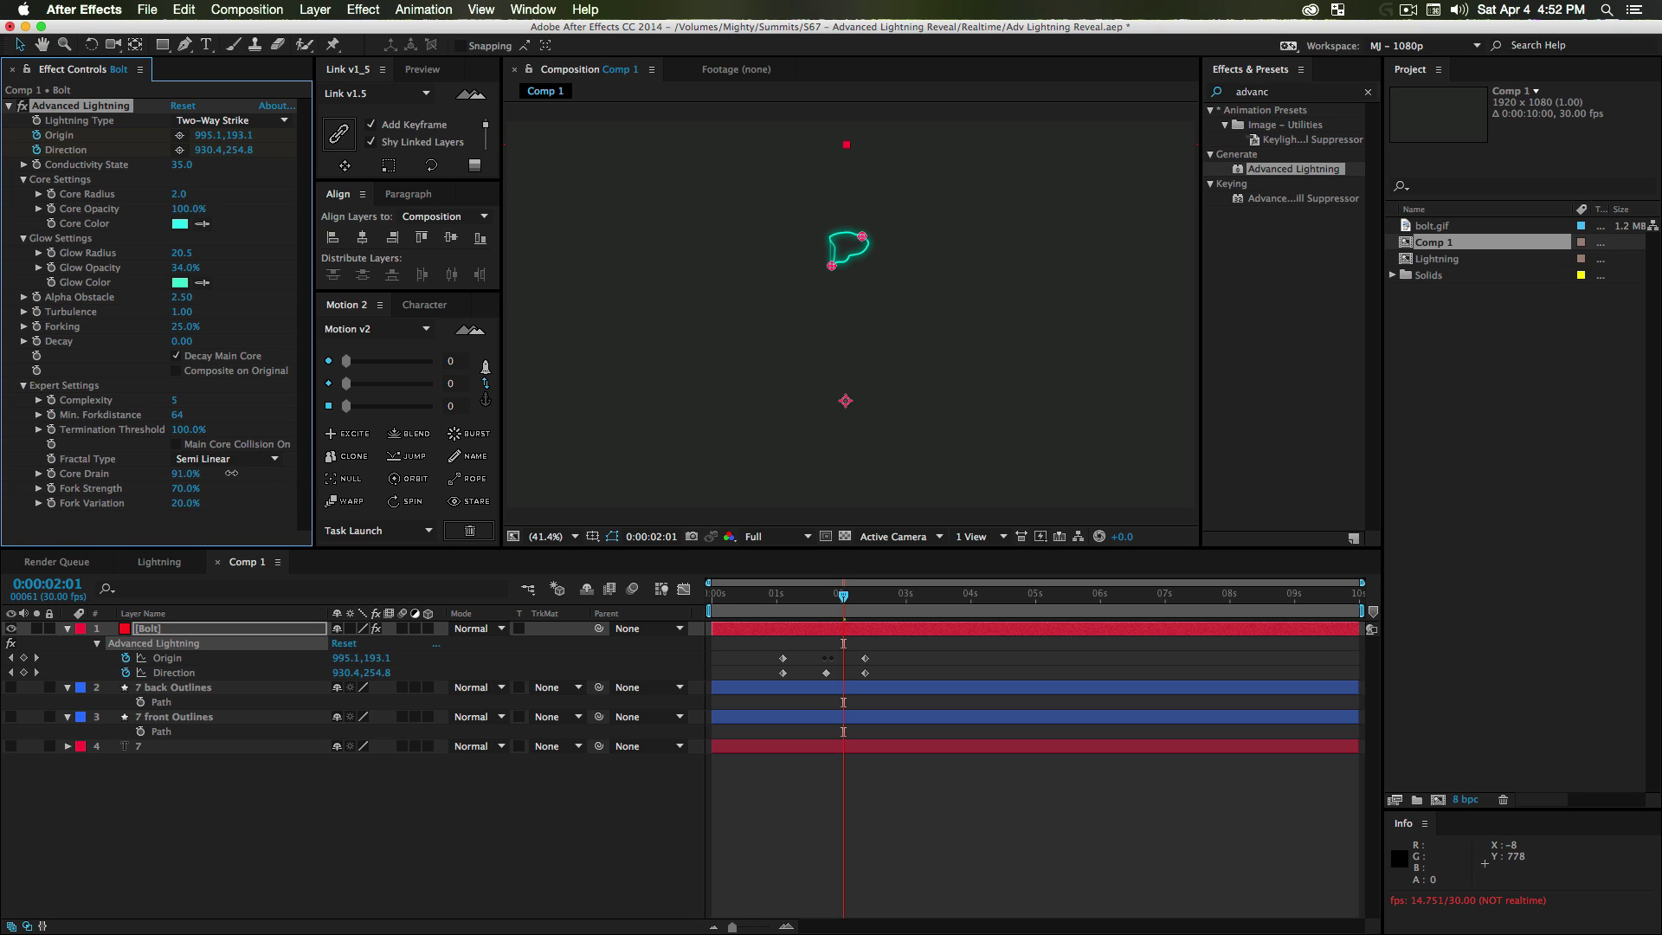
pyautogui.moveTo(201, 479); pyautogui.dragTo(169, 477)
pyautogui.moveTo(841, 595); pyautogui.dragTo(825, 601)
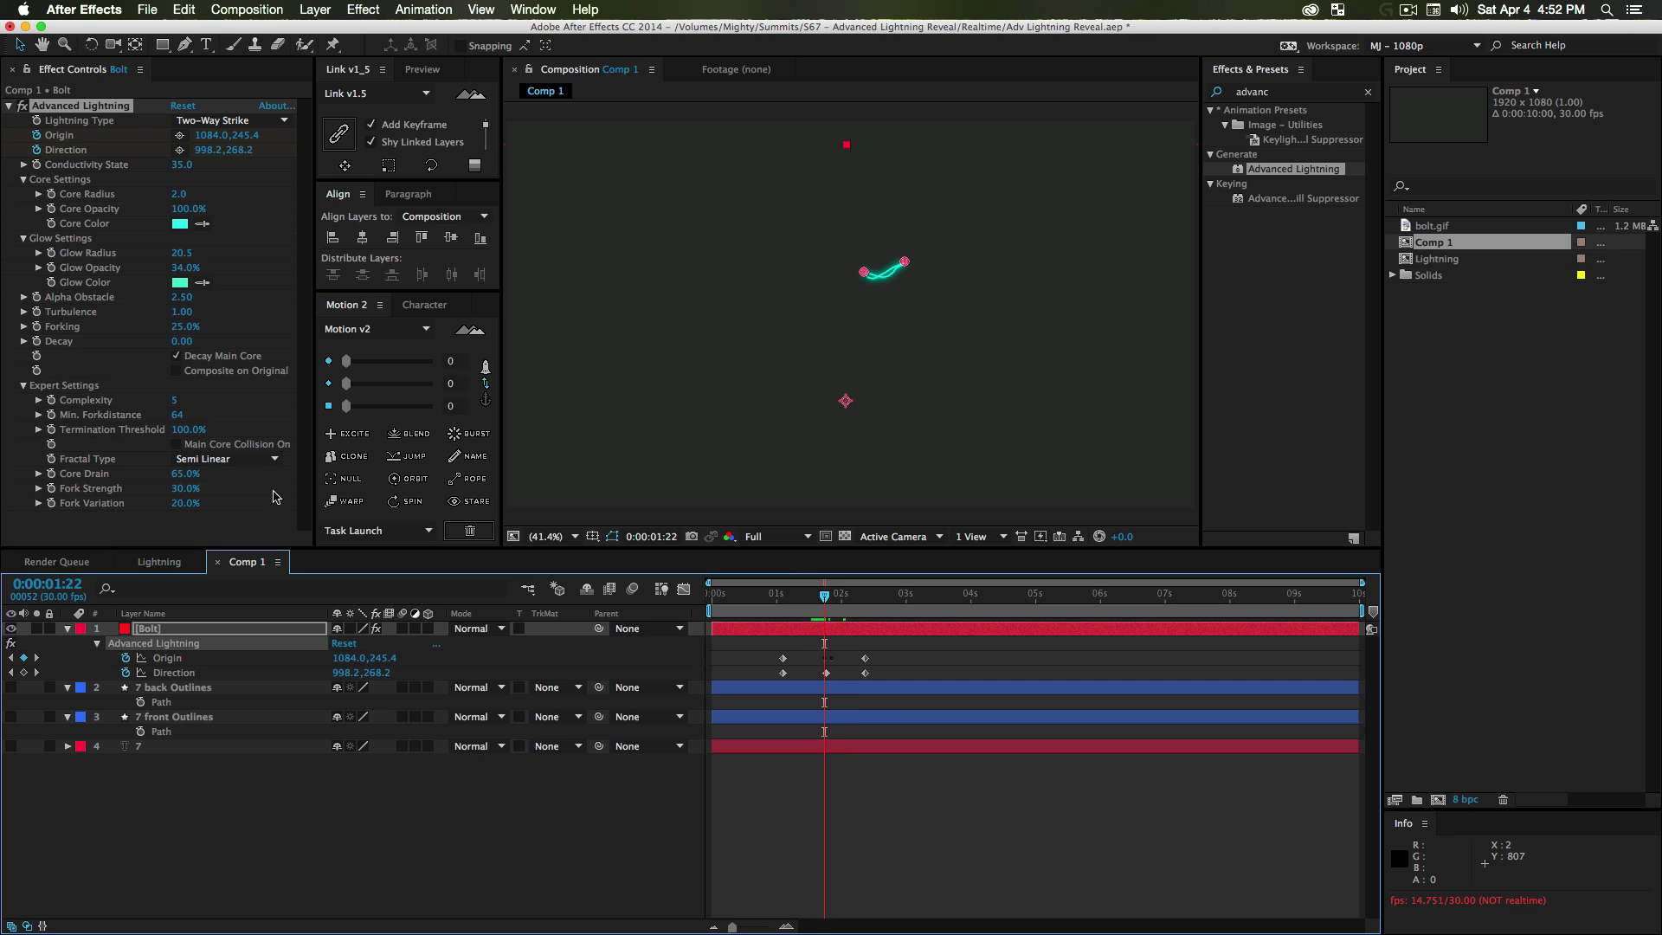
# - Set Fork Strength to 50% and Fork Variation to 55%, and check the bolt near 0:00:01:04
pyautogui.click(183, 490)
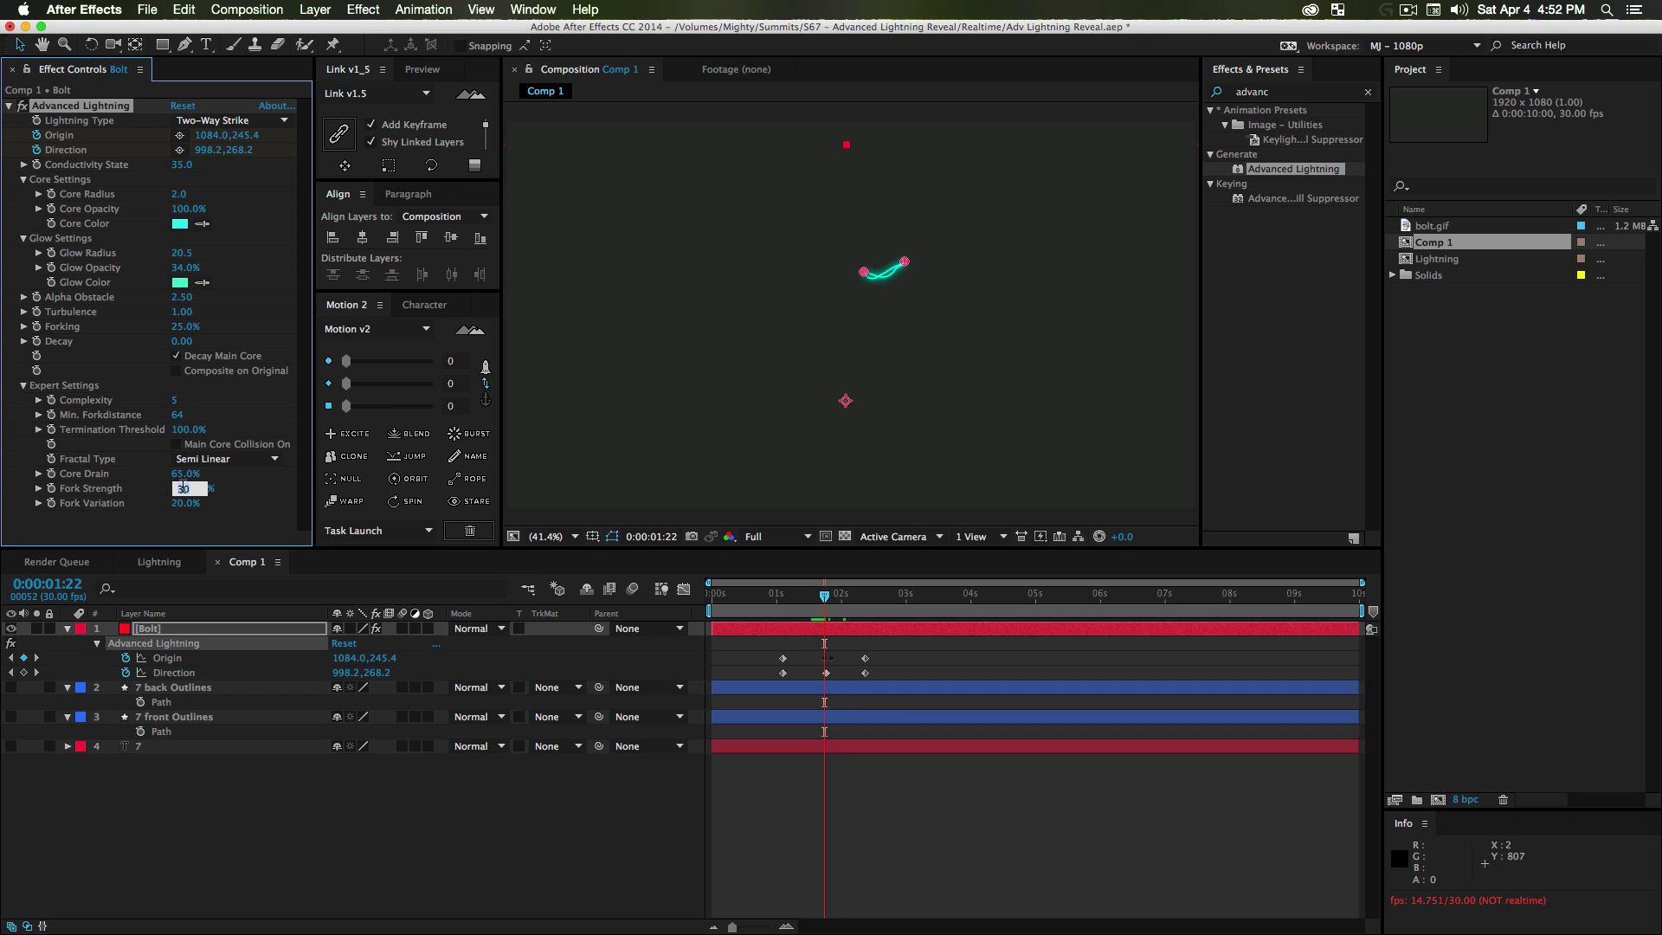
pyautogui.write('50')
pyautogui.press('Return')
pyautogui.click(180, 502)
pyautogui.write('55')
pyautogui.press('Return')
pyautogui.moveTo(812, 617); pyautogui.dragTo(785, 595)
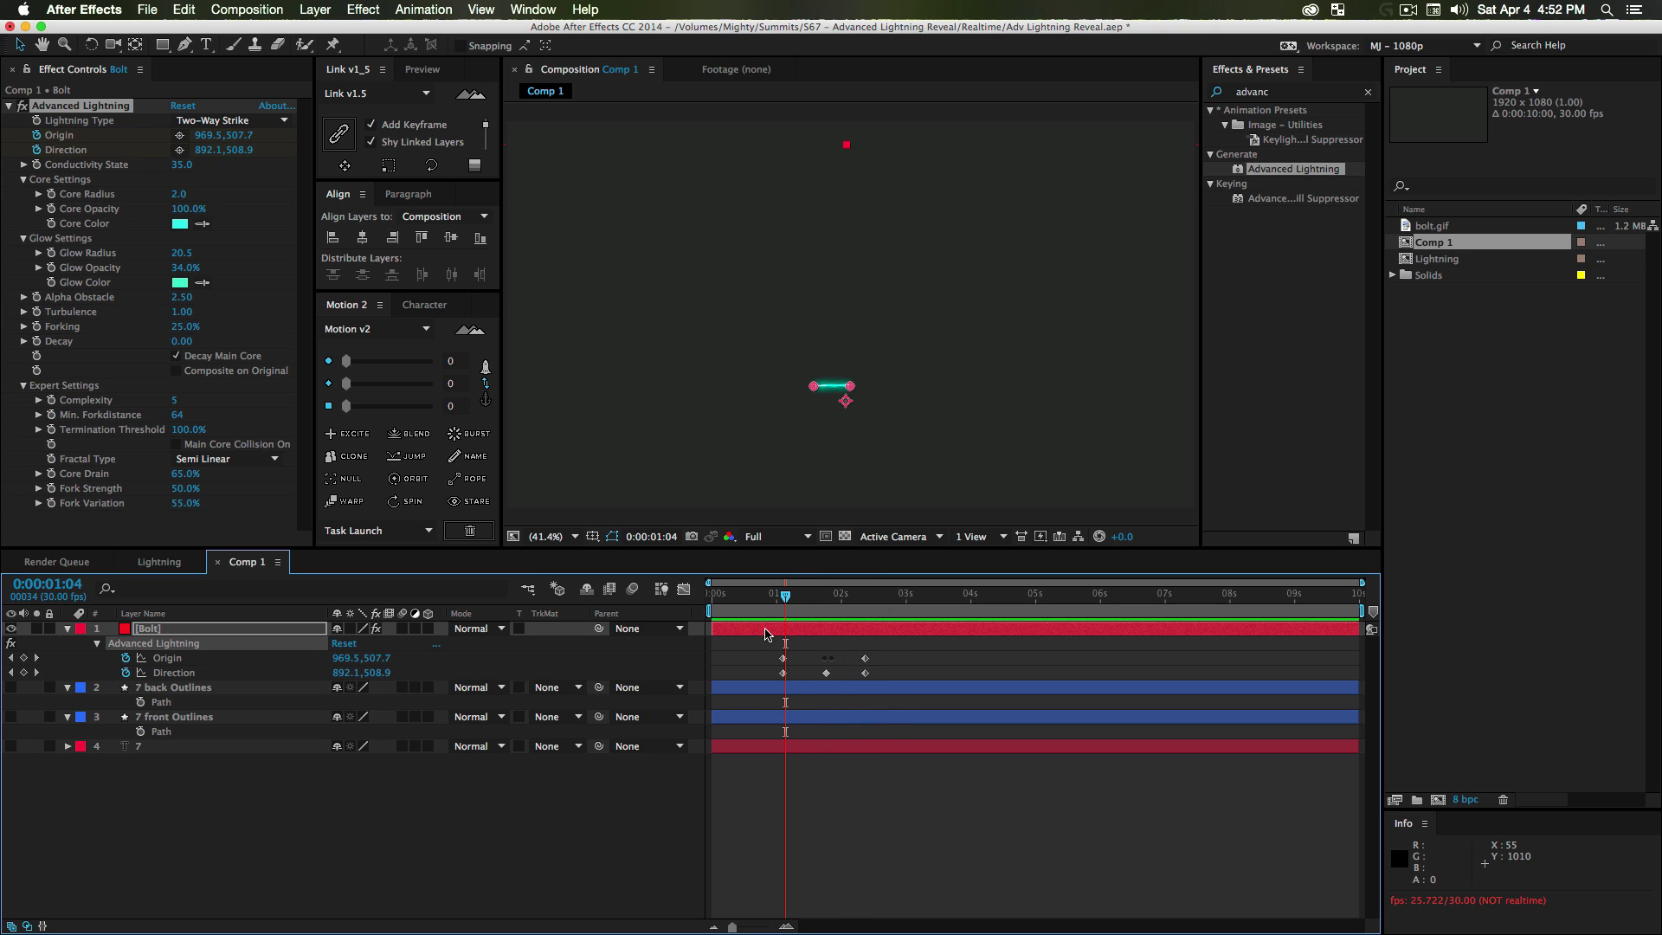
# - Make the middle Direction keyframe rove across time, and preview the motion from 0:00:01:04
pyautogui.click(826, 673)
pyautogui.rightClick(825, 675)
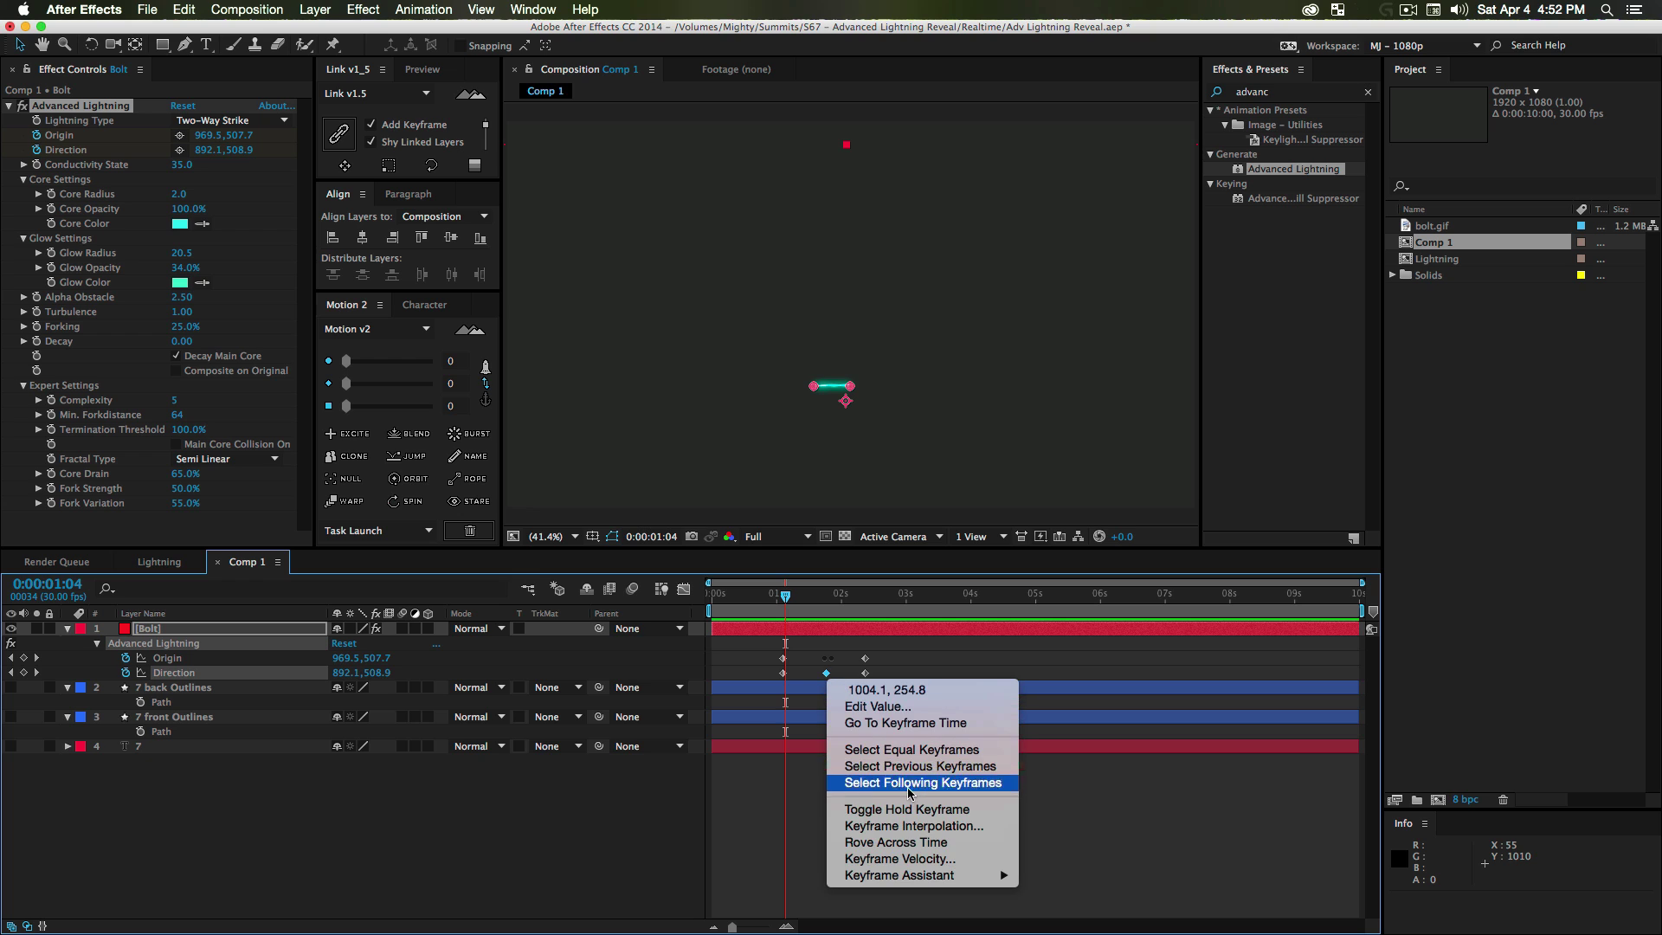
pyautogui.click(918, 844)
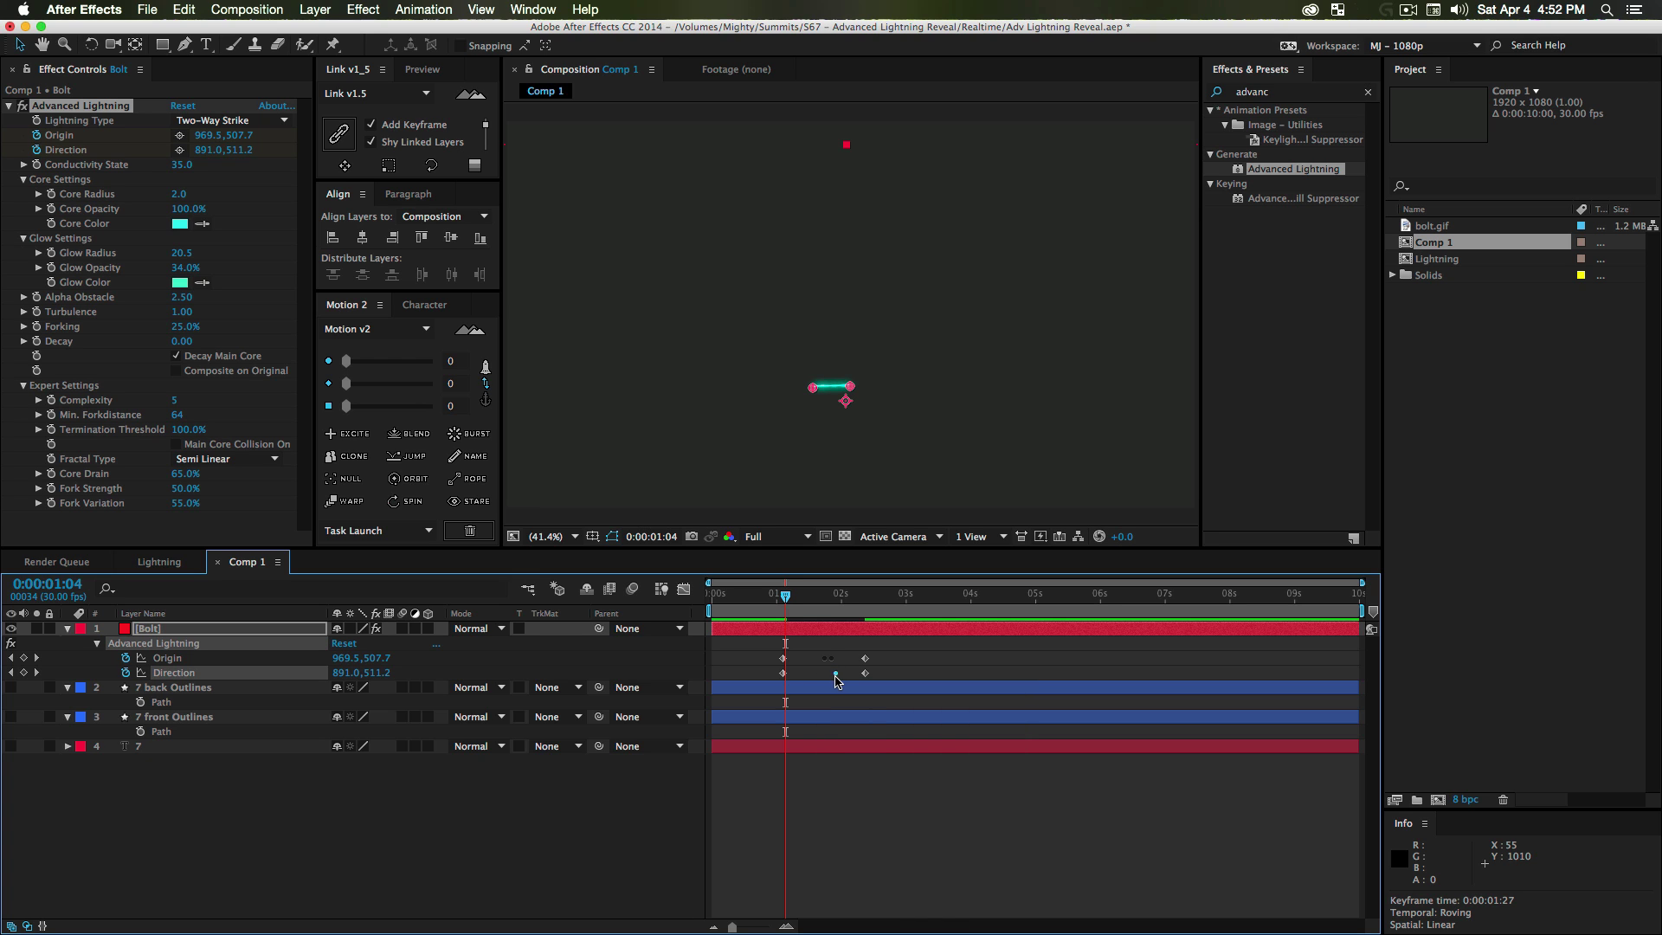
pyautogui.moveTo(786, 595)
pyautogui.mouseDown()
pyautogui.moveTo(870, 621)
pyautogui.moveTo(785, 619)
pyautogui.mouseUp()
pyautogui.click(318, 814)
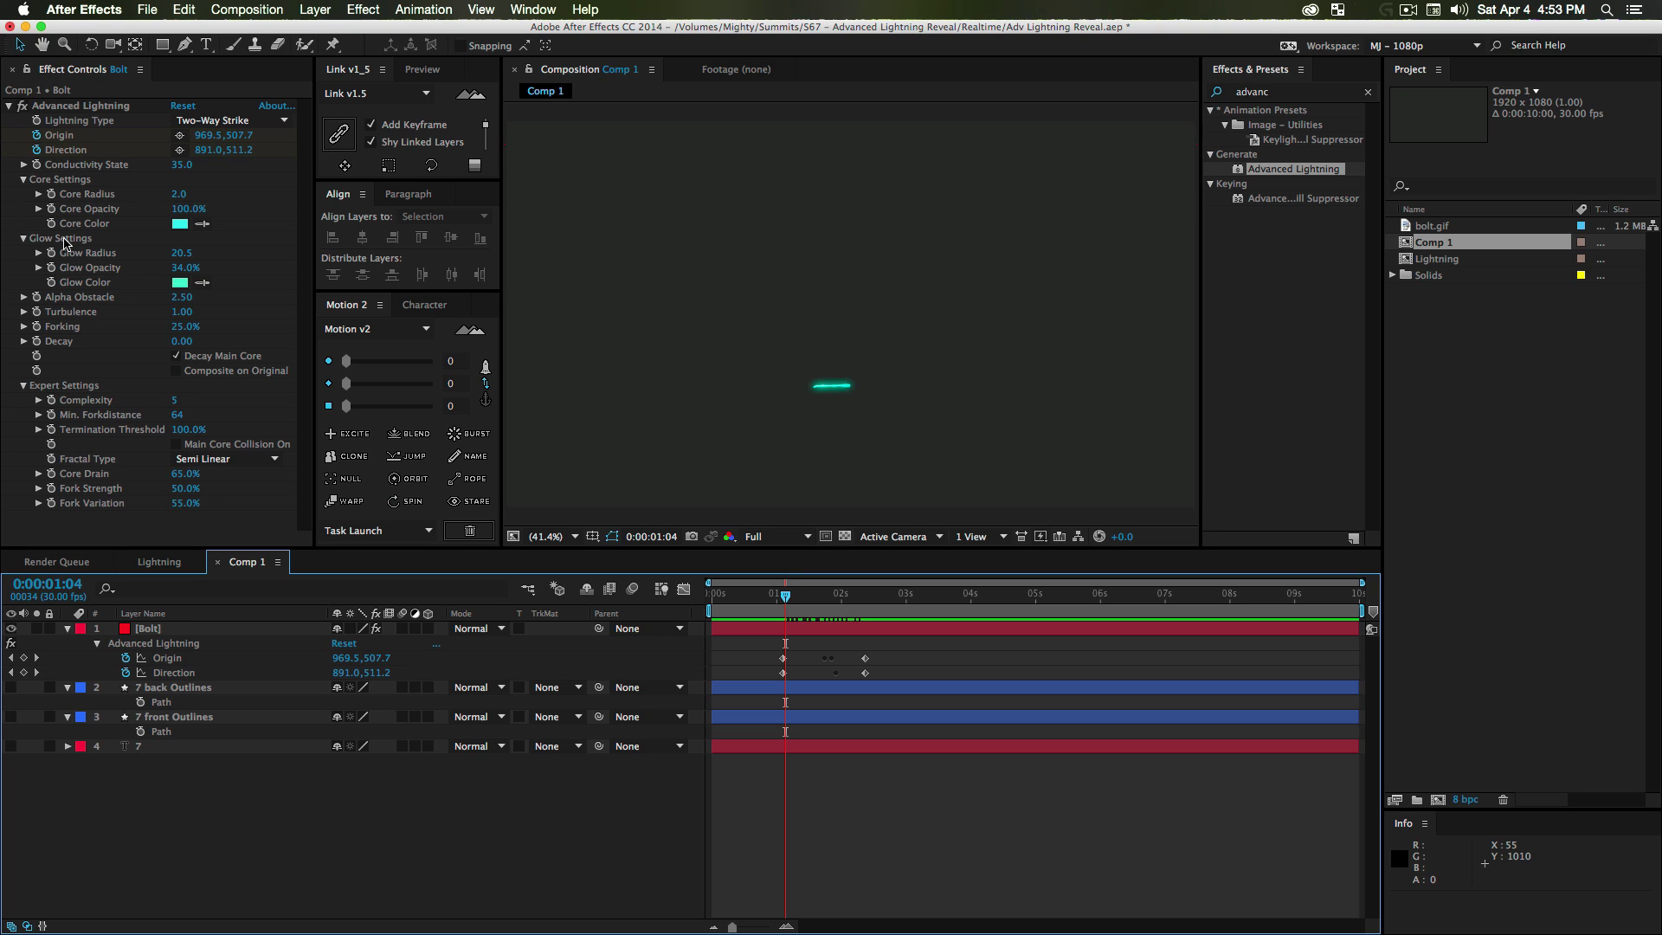
# - Add the expression time*index; to the Bolt effect's Conductivity State and preview the animation
pyautogui.keyDown('alt'); pyautogui.click(37, 166); pyautogui.keyUp('alt')
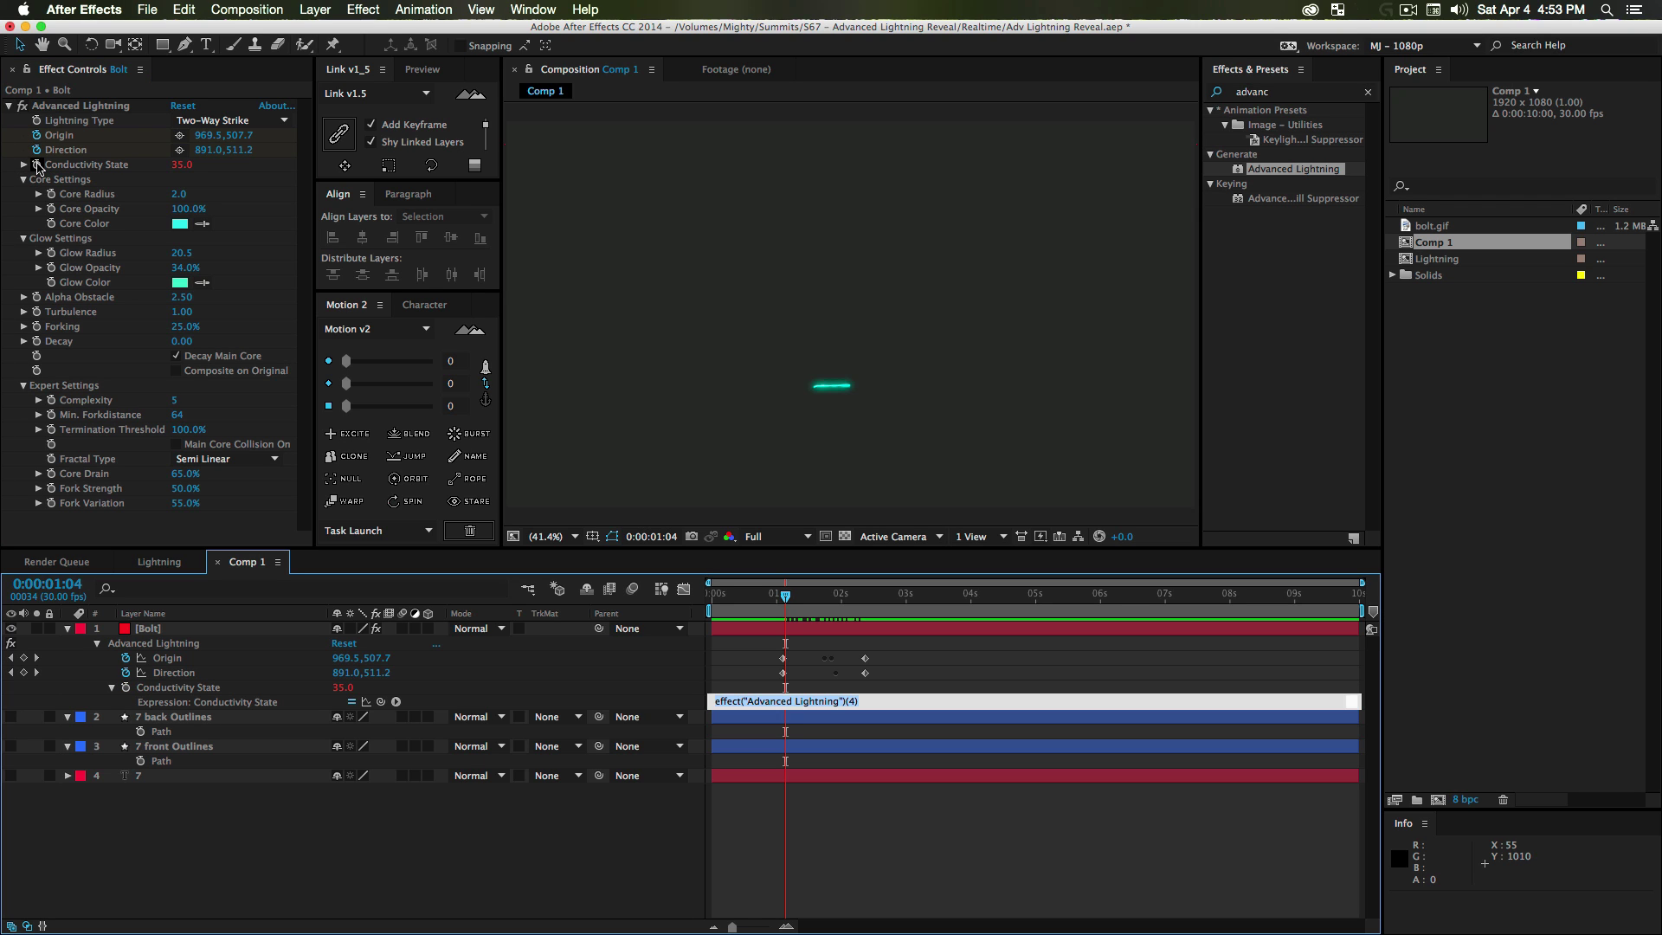
pyautogui.write('time*index;')
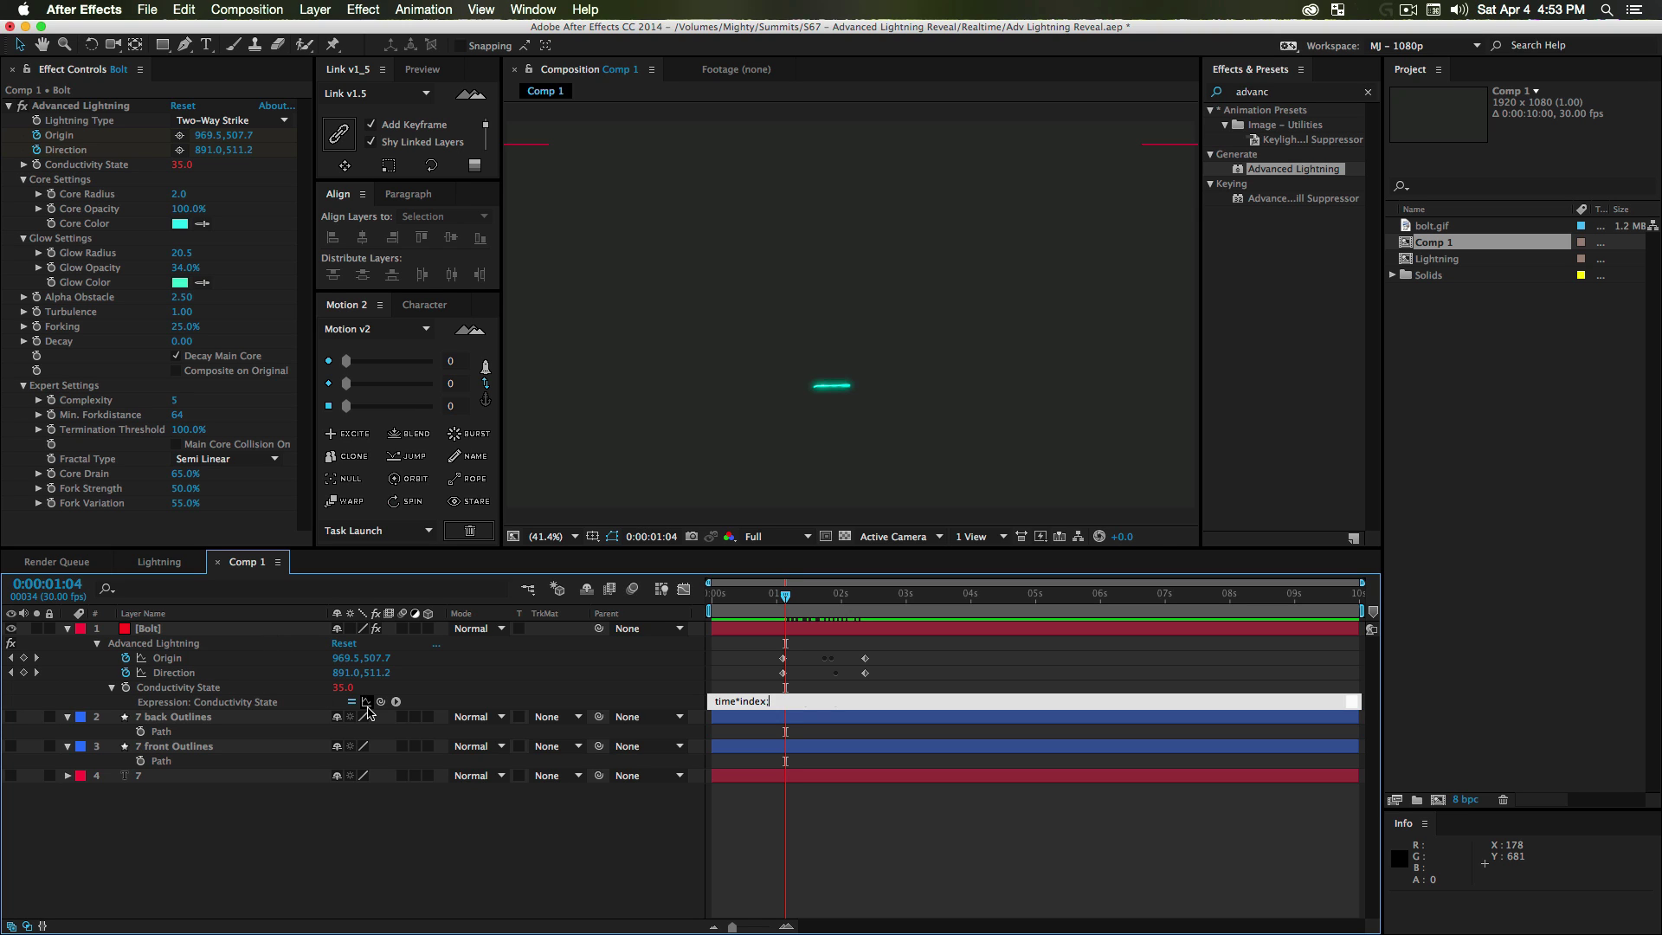
pyautogui.click(457, 828)
pyautogui.press('space')
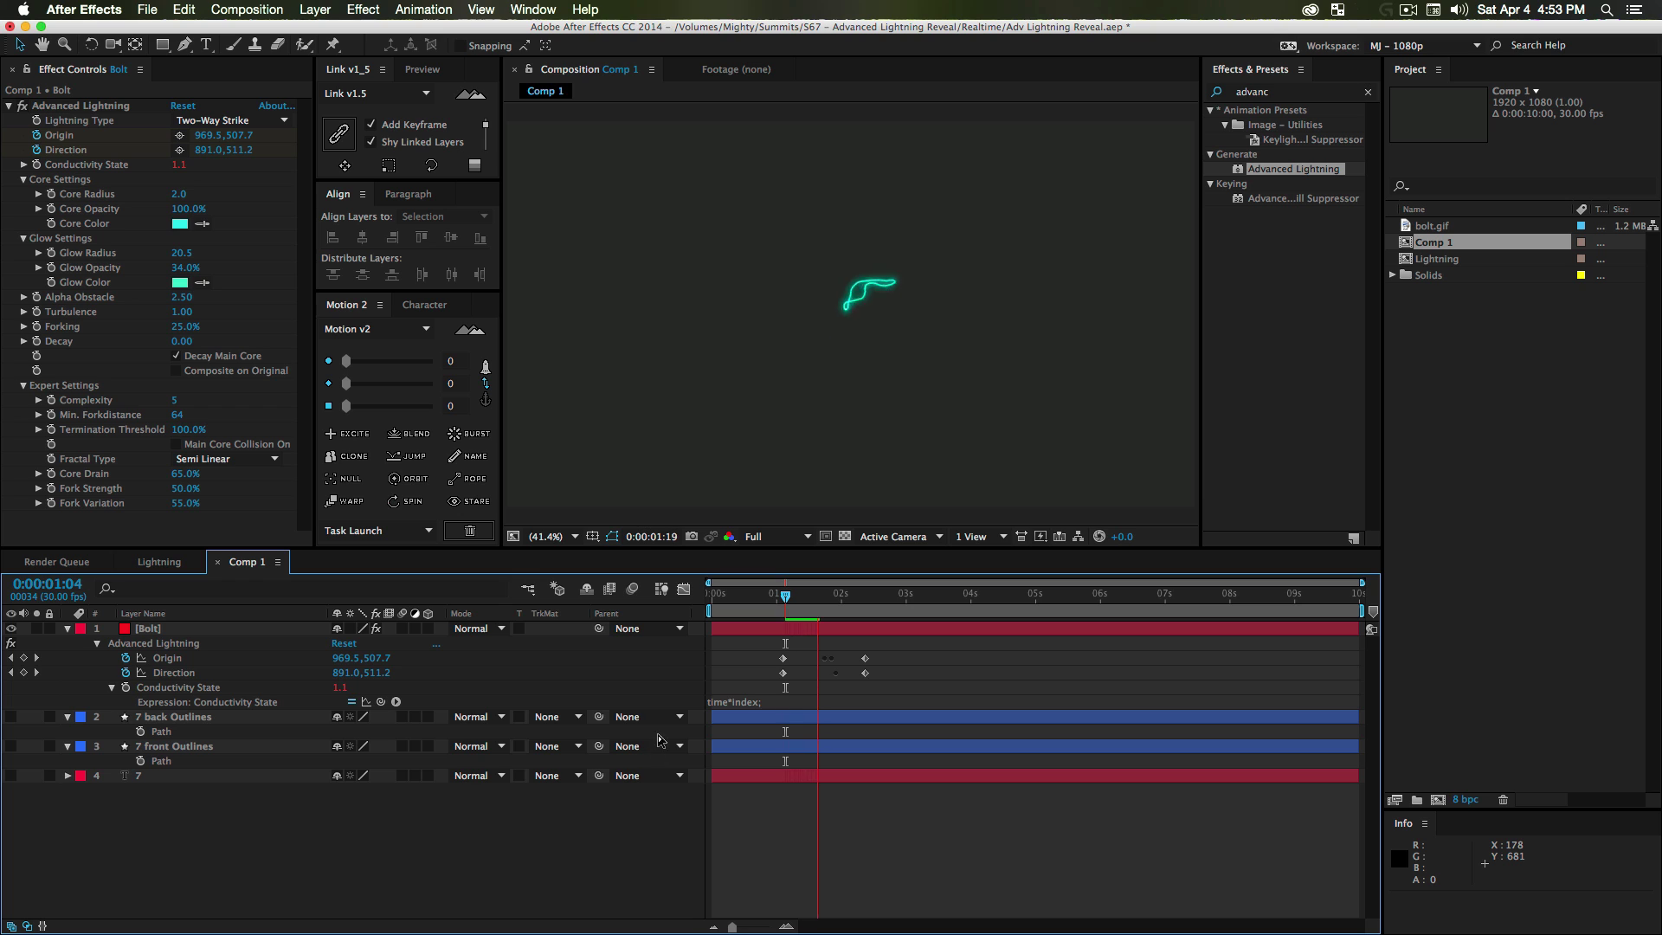
# - Move the Bolt layer below both 7 outline layers and preview the bolt animation from about 0:00:01:06
pyautogui.moveTo(381, 701); pyautogui.dragTo(164, 767)
pyautogui.moveTo(846, 597); pyautogui.dragTo(814, 627)
pyautogui.press('space')
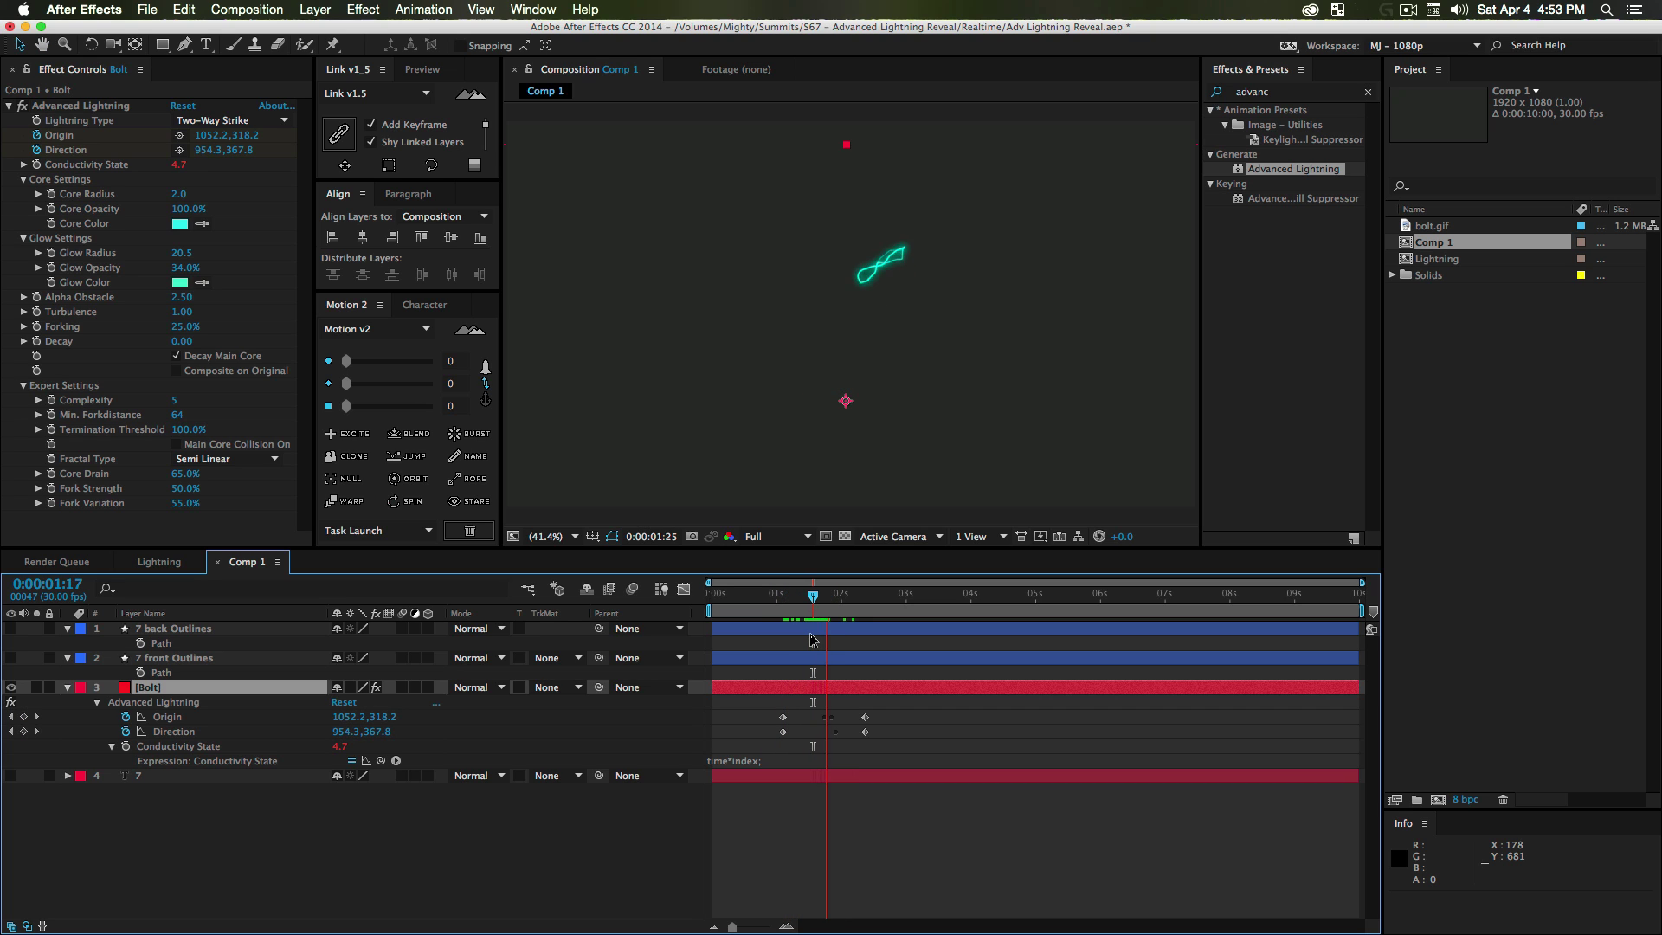
pyautogui.press('space')
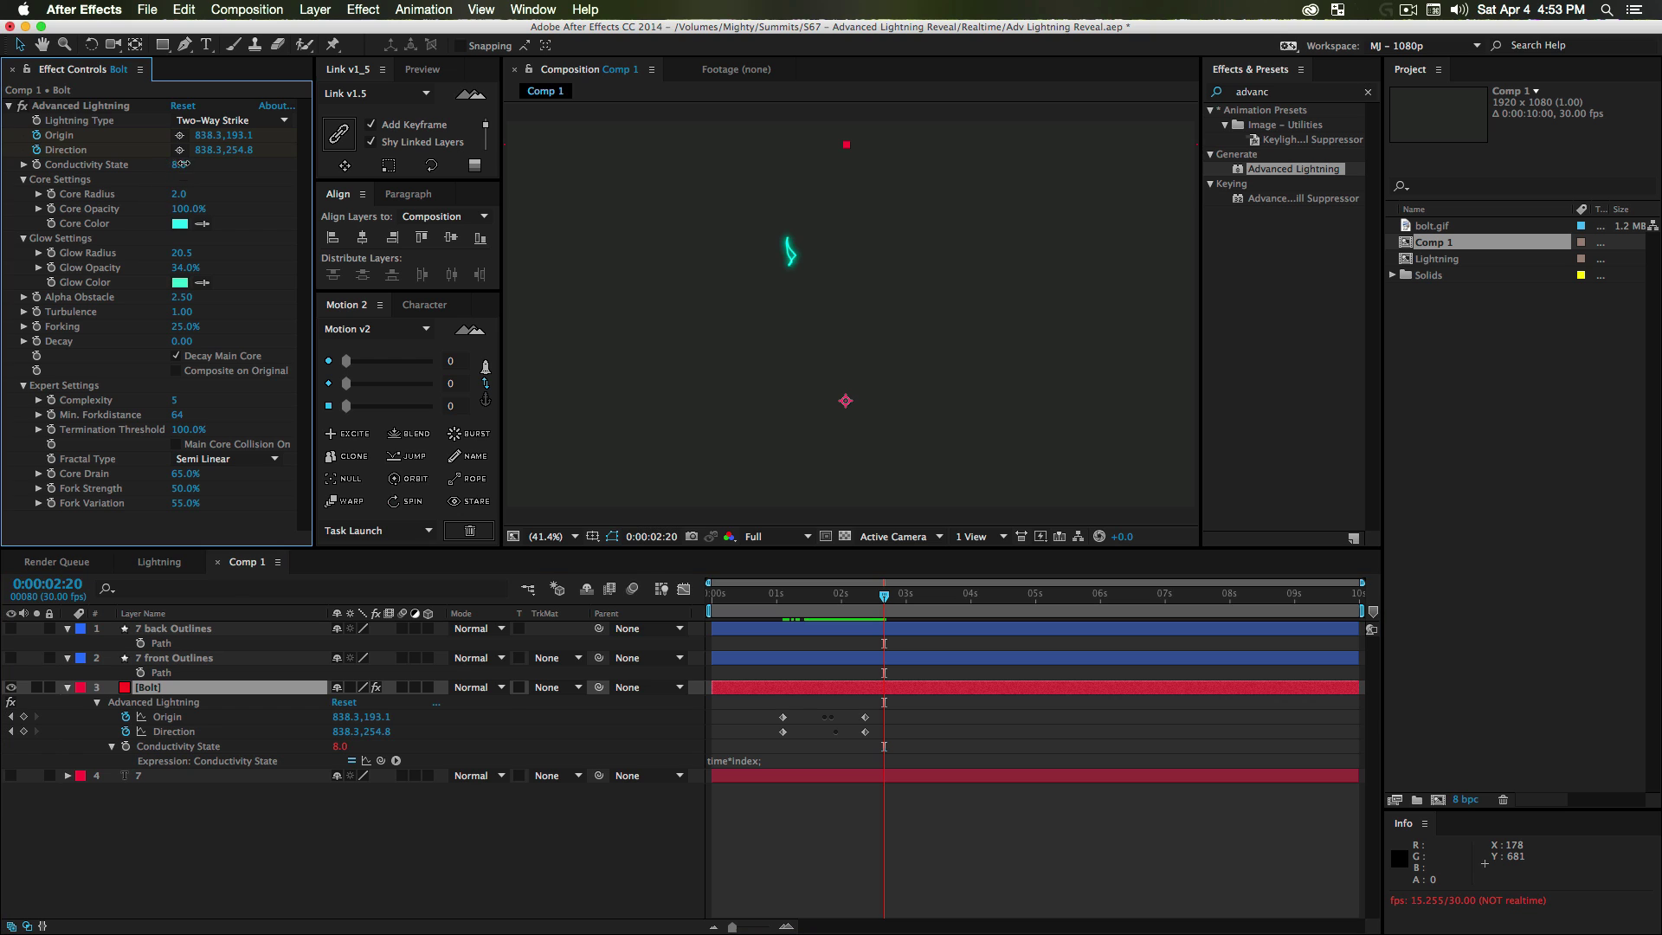
pyautogui.moveTo(179, 165); pyautogui.dragTo(205, 163)
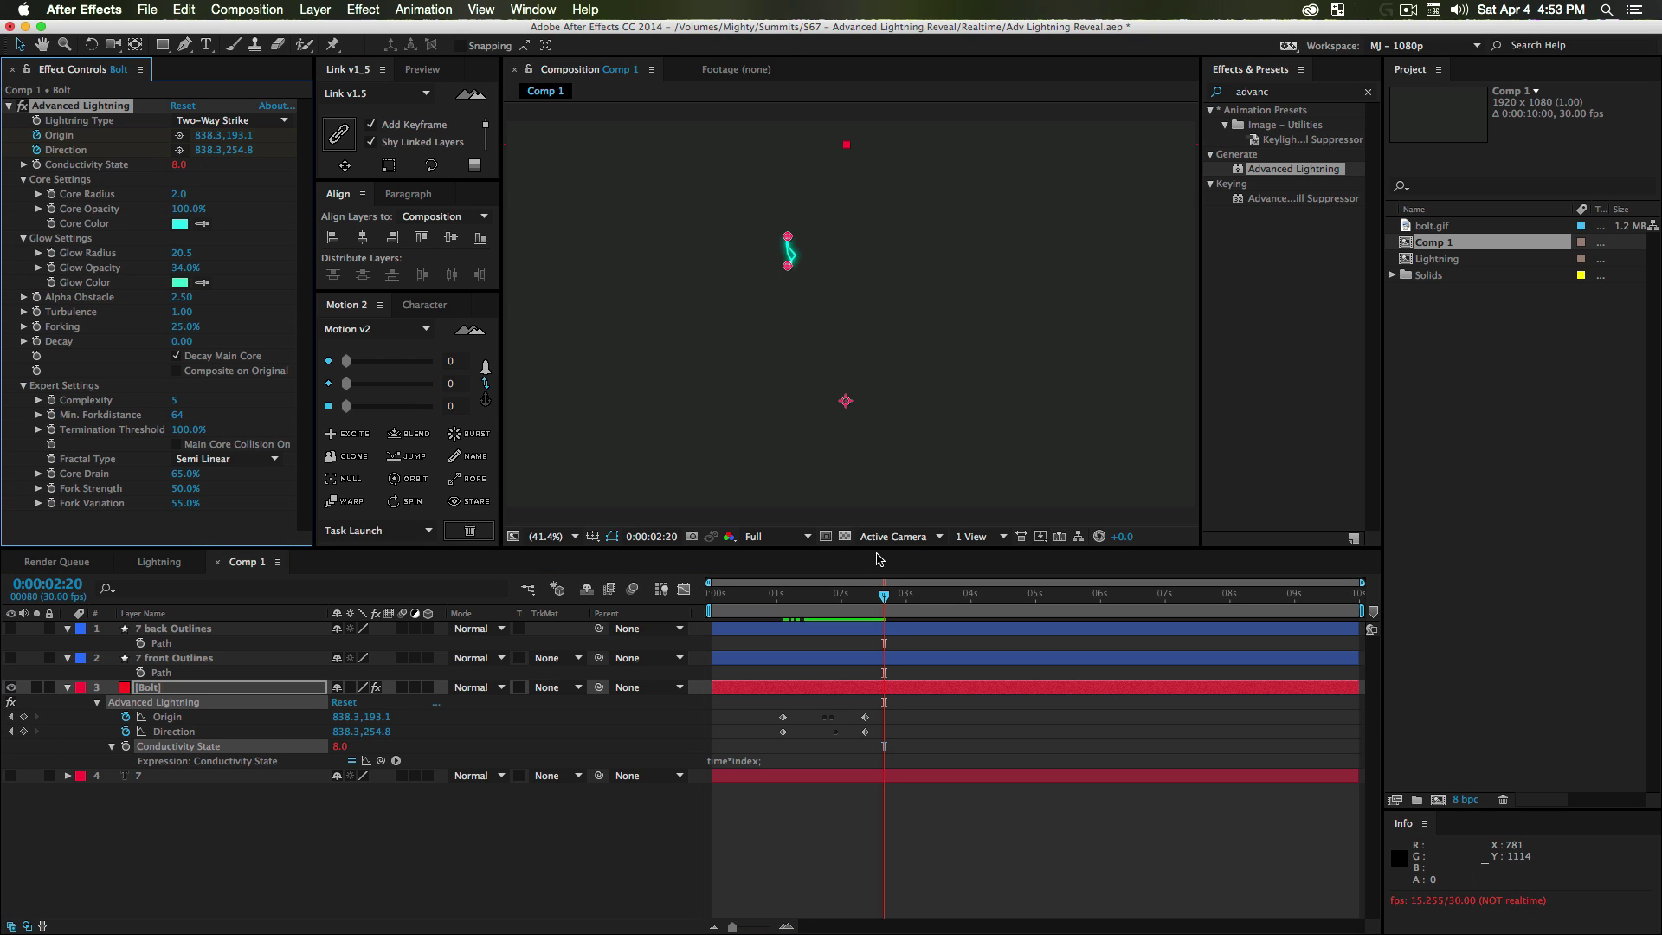
pyautogui.moveTo(883, 597); pyautogui.dragTo(796, 610)
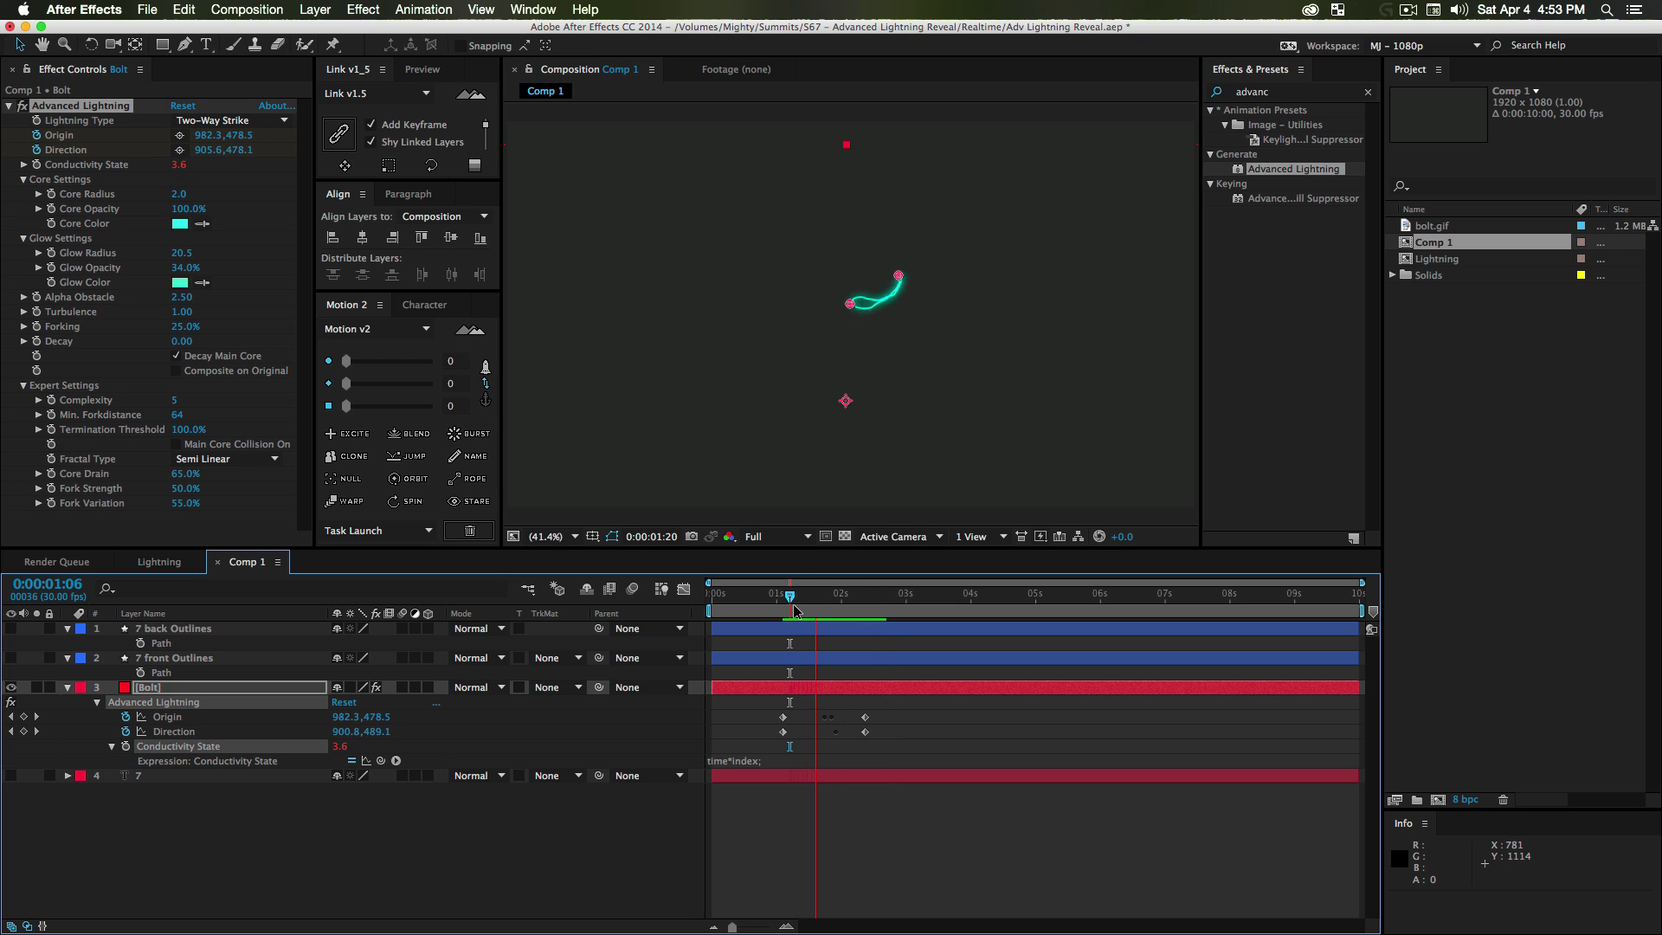
pyautogui.press('space')
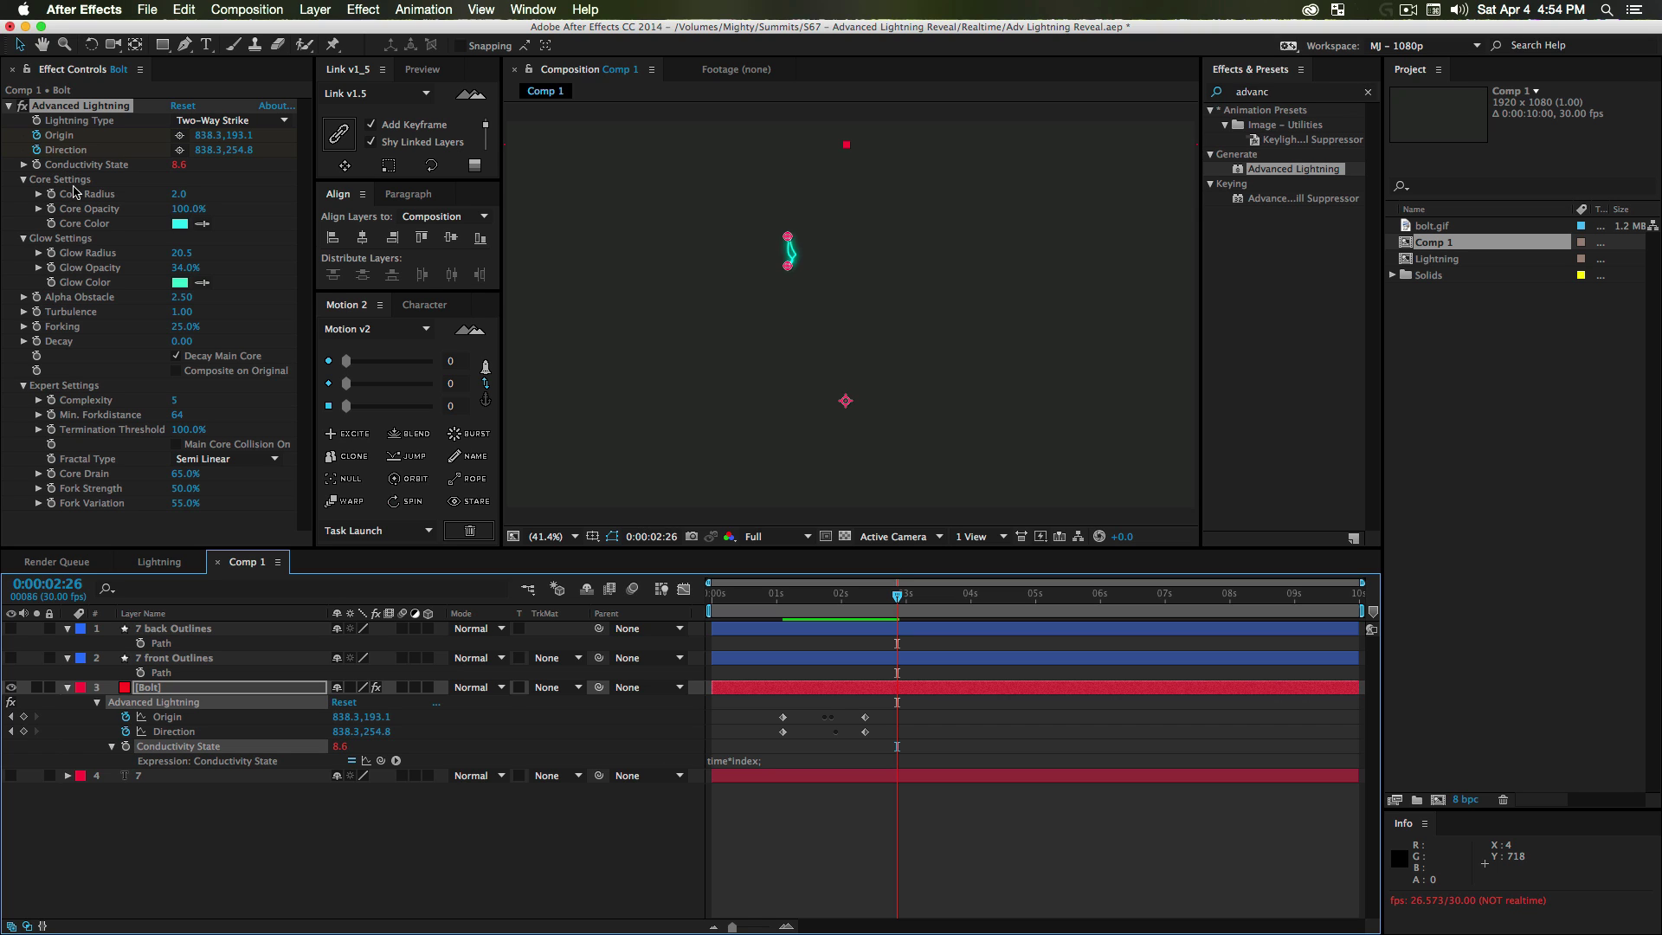
# - Add the expression wiggle(index, 50); to the Bolt effect's Decay and preview from 0:00:01:04
pyautogui.keyDown('alt'); pyautogui.click(37, 343); pyautogui.keyUp('alt')
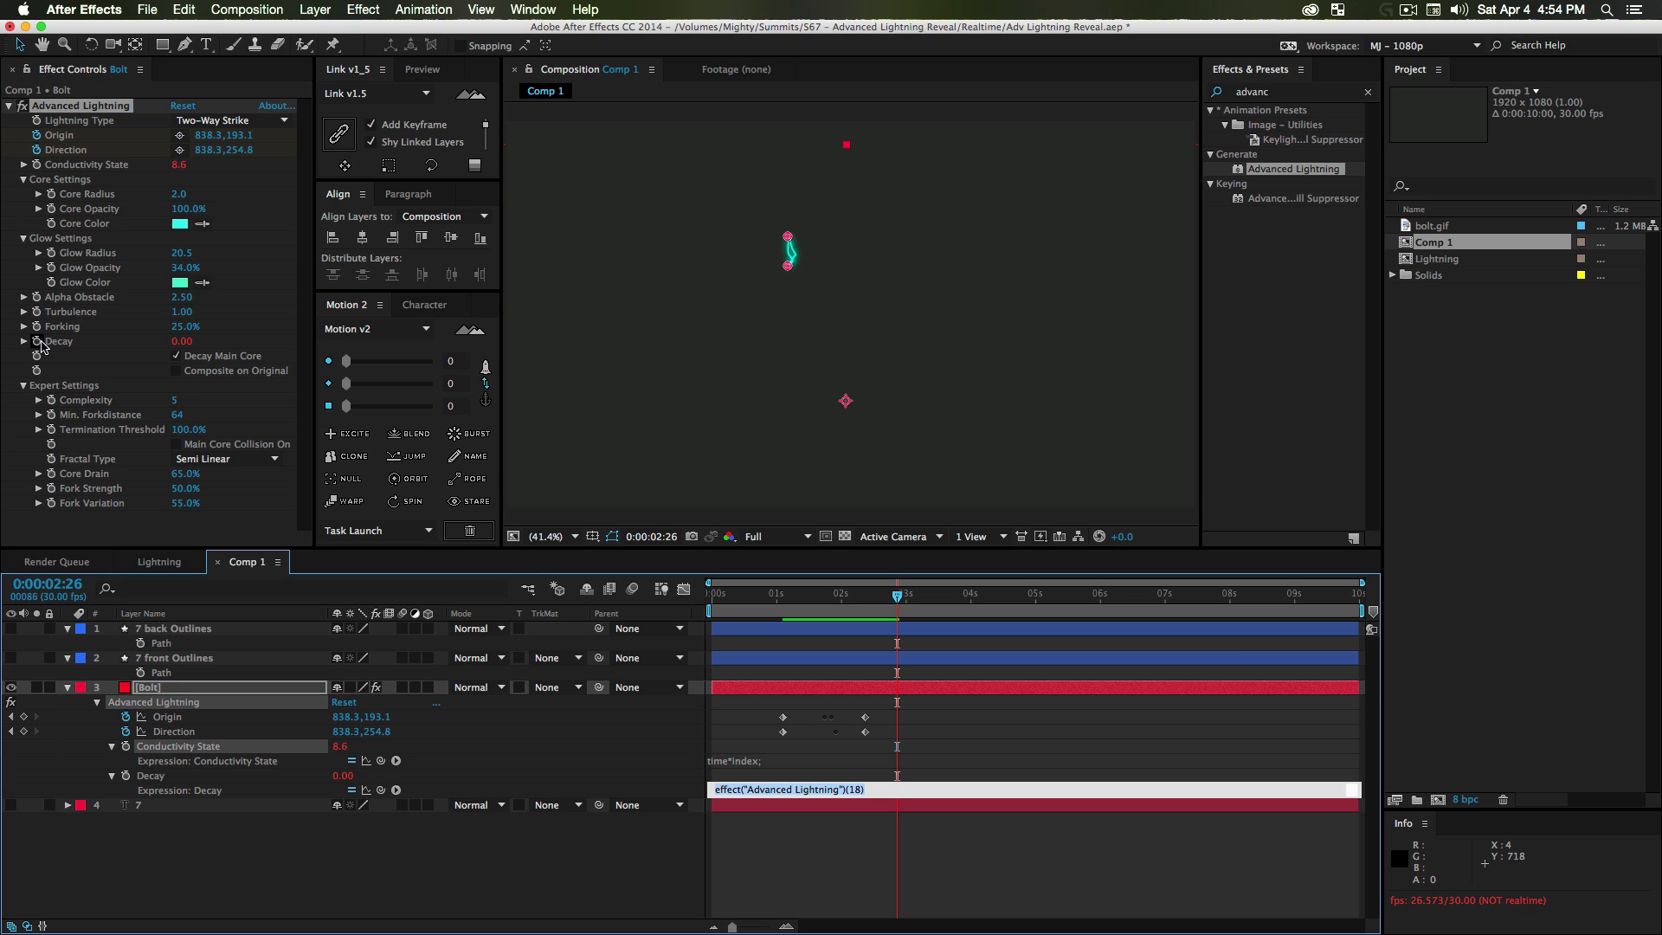
pyautogui.write('wiggle(index, 50);')
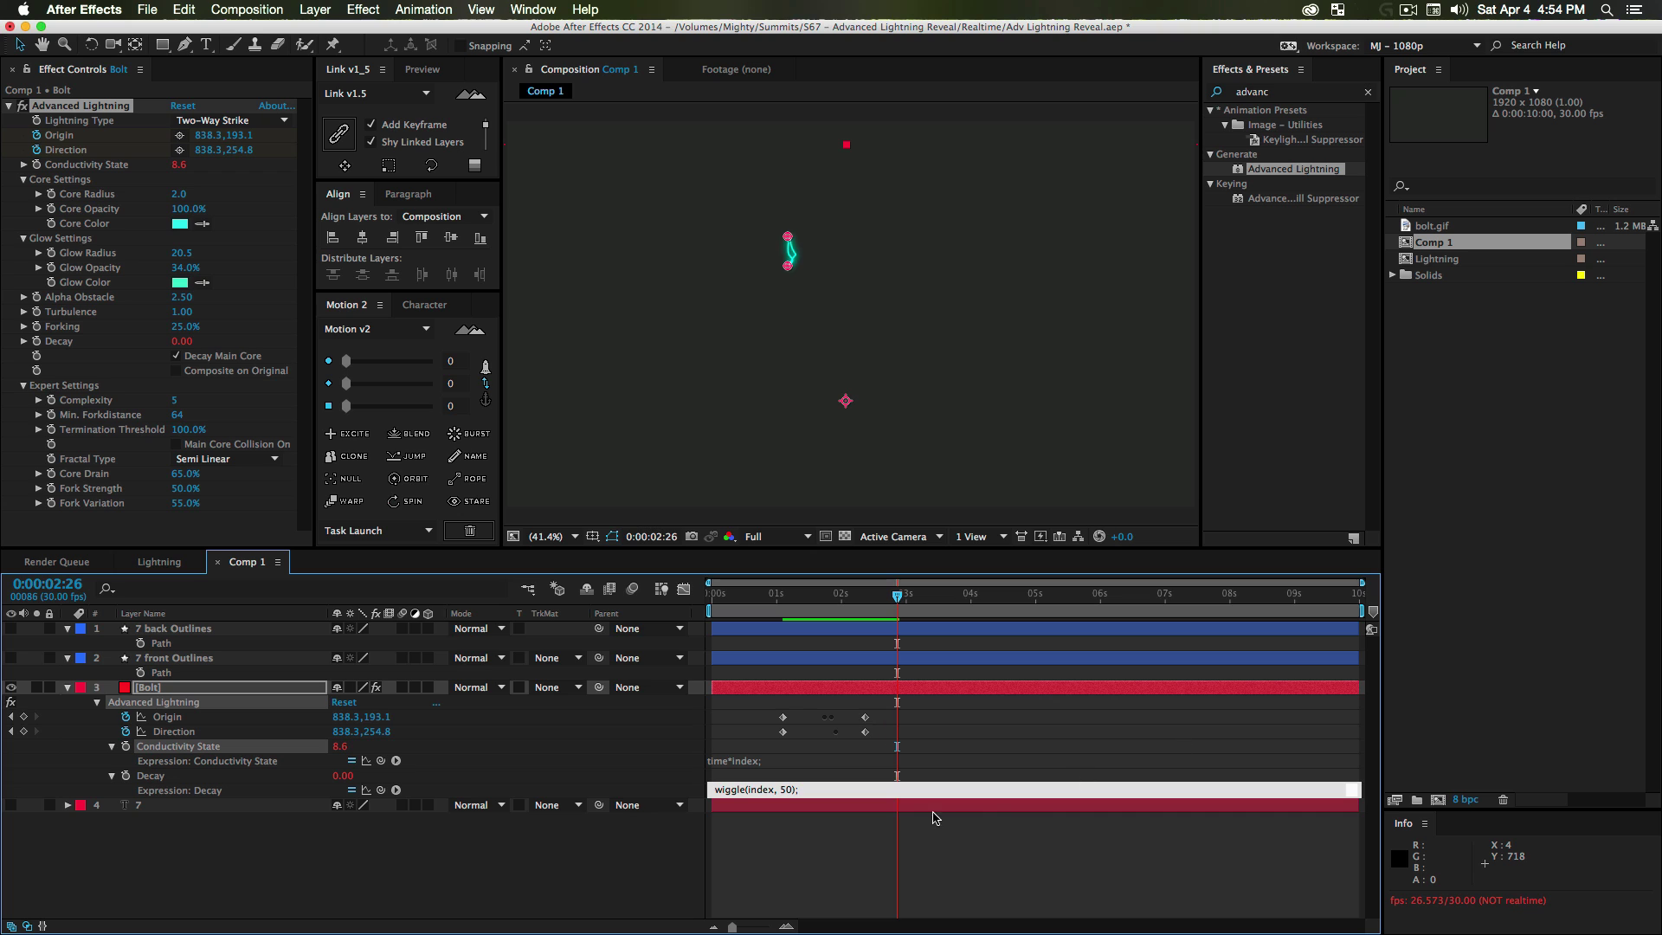
pyautogui.click(612, 882)
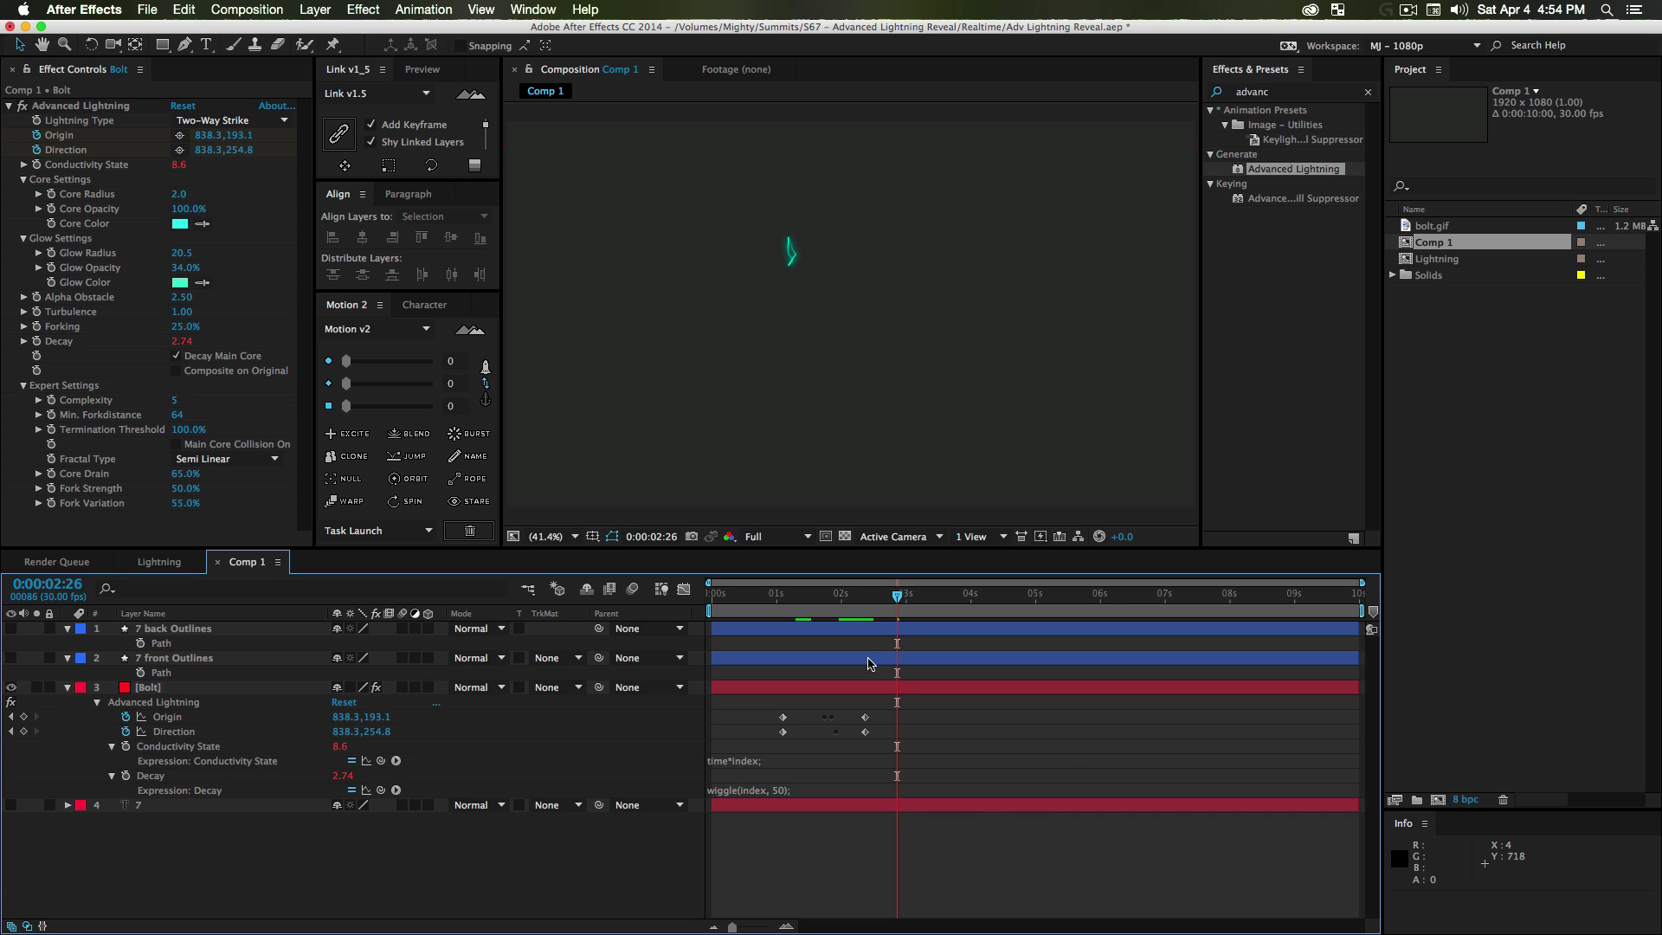
pyautogui.moveTo(870, 600); pyautogui.dragTo(786, 616)
pyautogui.press('space')
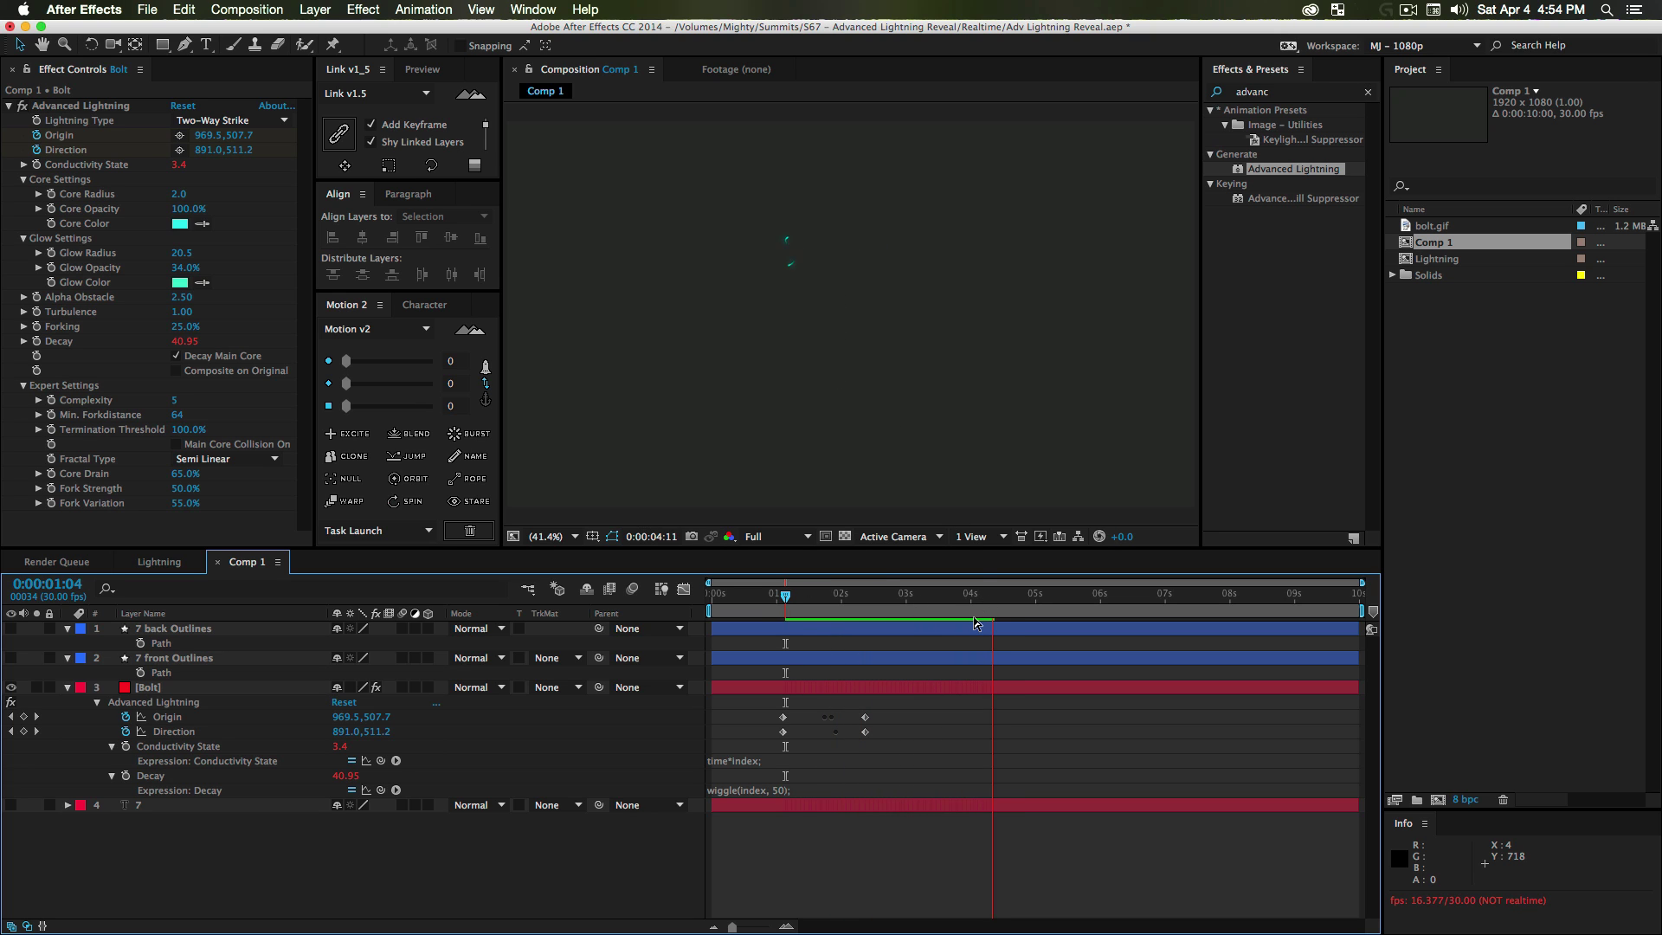
pyautogui.press('space')
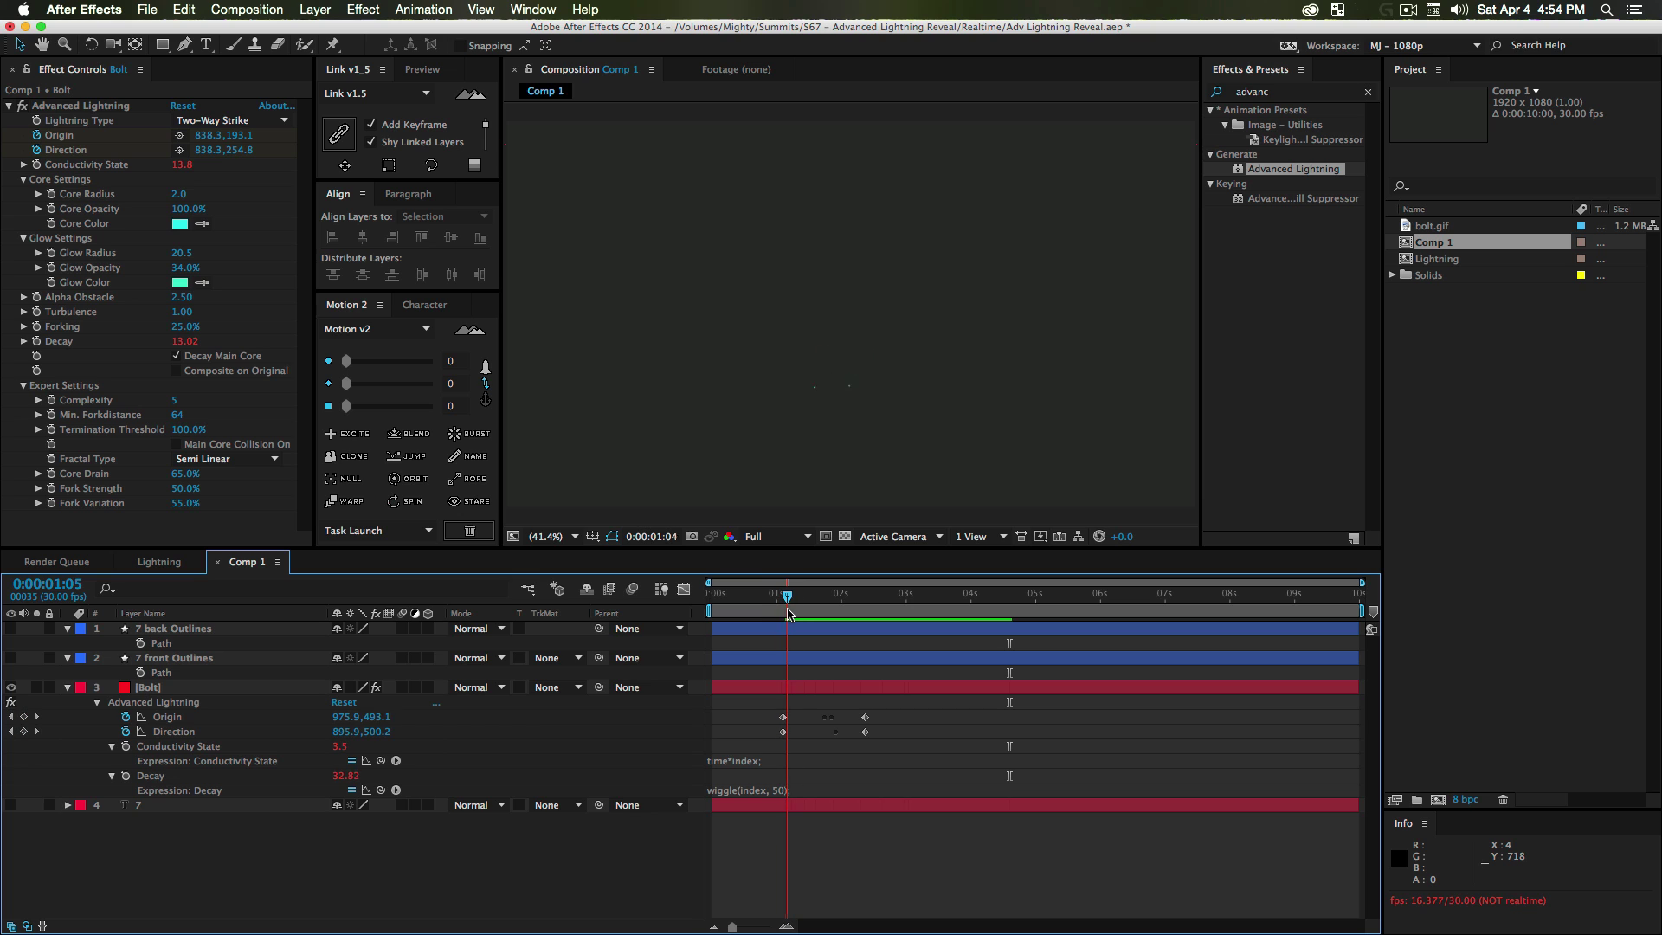
pyautogui.click(783, 614)
pyautogui.click(810, 687)
pyautogui.press('super+d')
pyautogui.moveTo(805, 689); pyautogui.dragTo(841, 691)
pyautogui.moveTo(842, 596)
pyautogui.mouseDown()
pyautogui.moveTo(900, 609)
pyautogui.moveTo(869, 608)
pyautogui.mouseUp()
pyautogui.press('super+z')
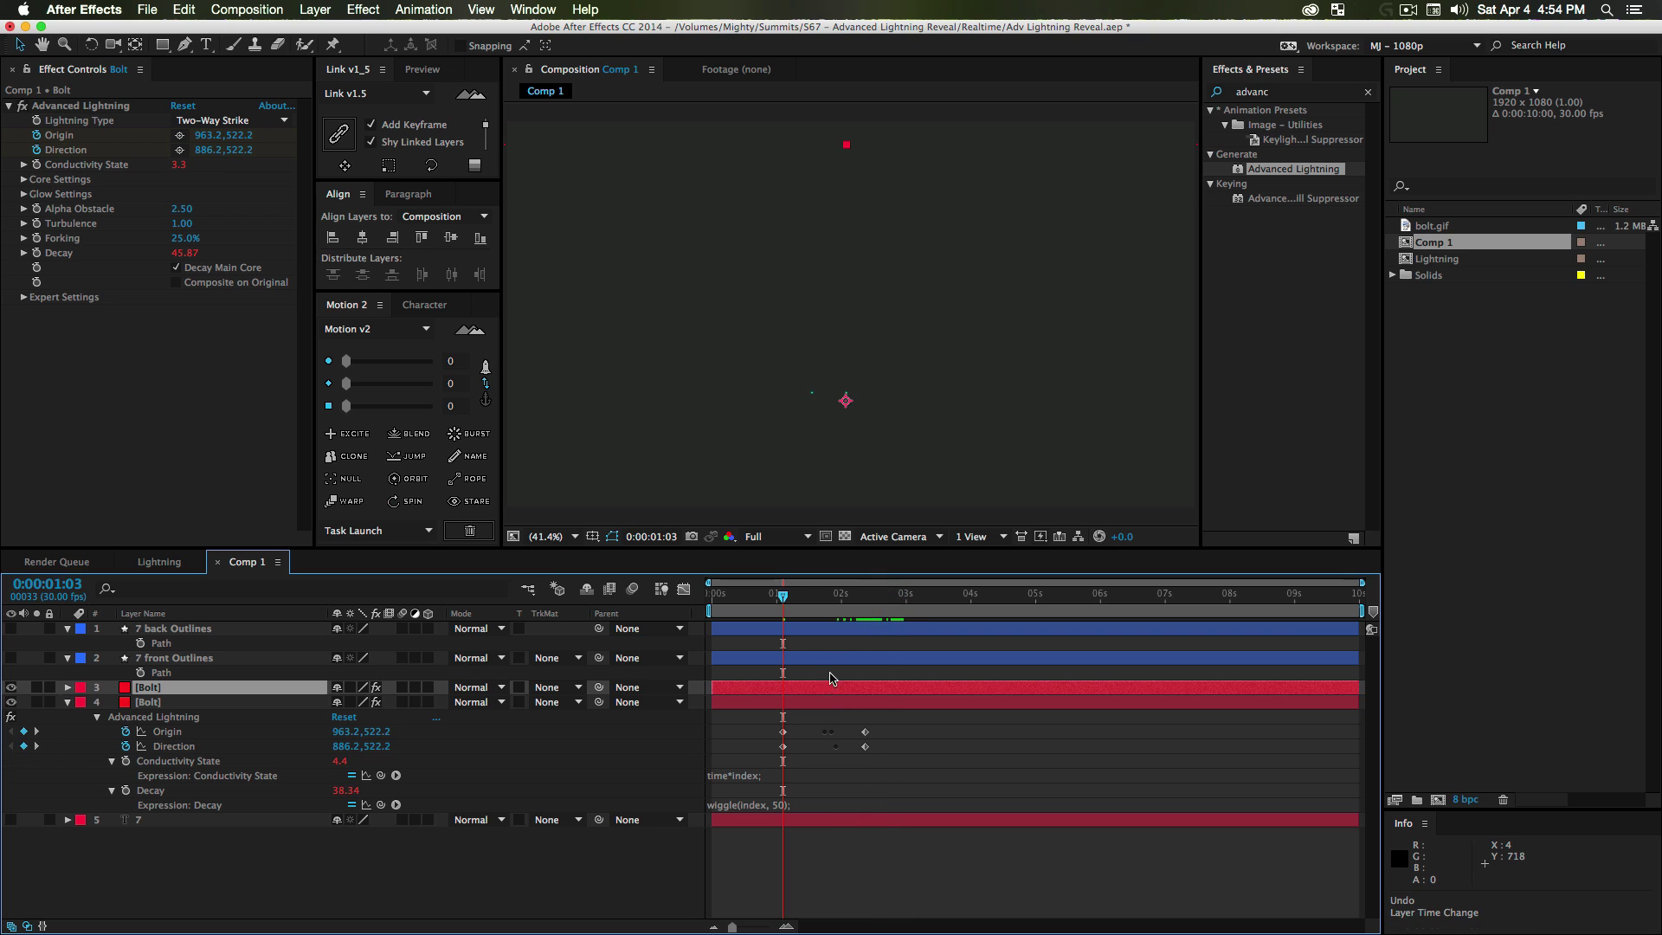
pyautogui.press('super+z')
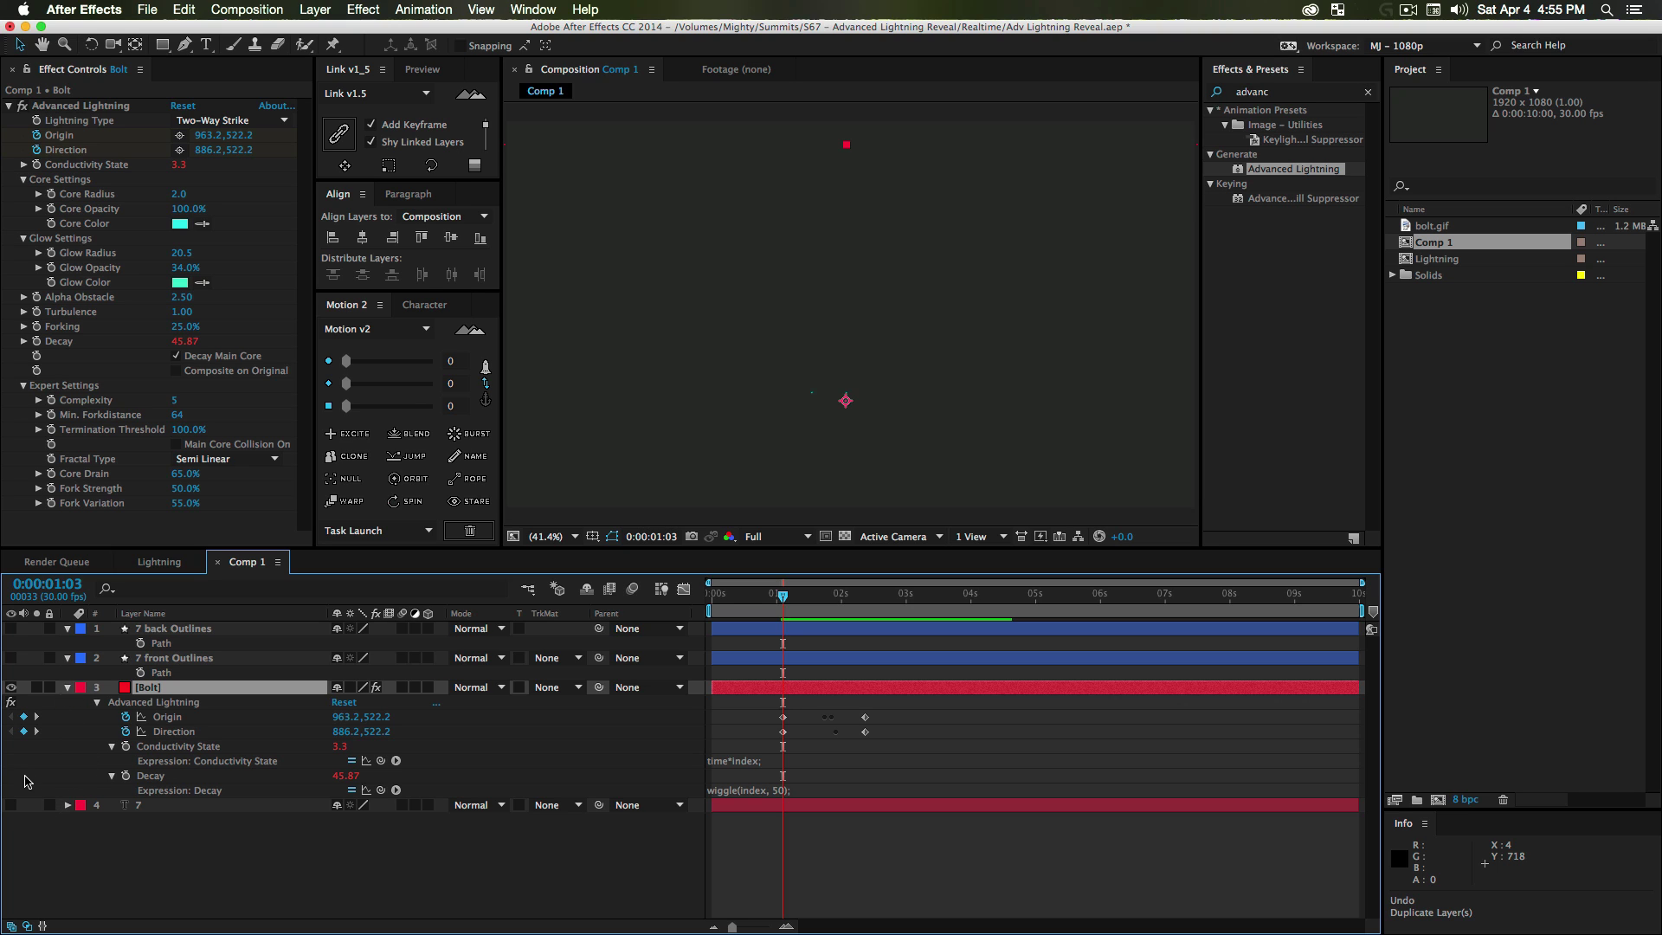
# - Make the 7 layer visible and preview it together with the bolt from 0:00:01:03
pyautogui.click(137, 807)
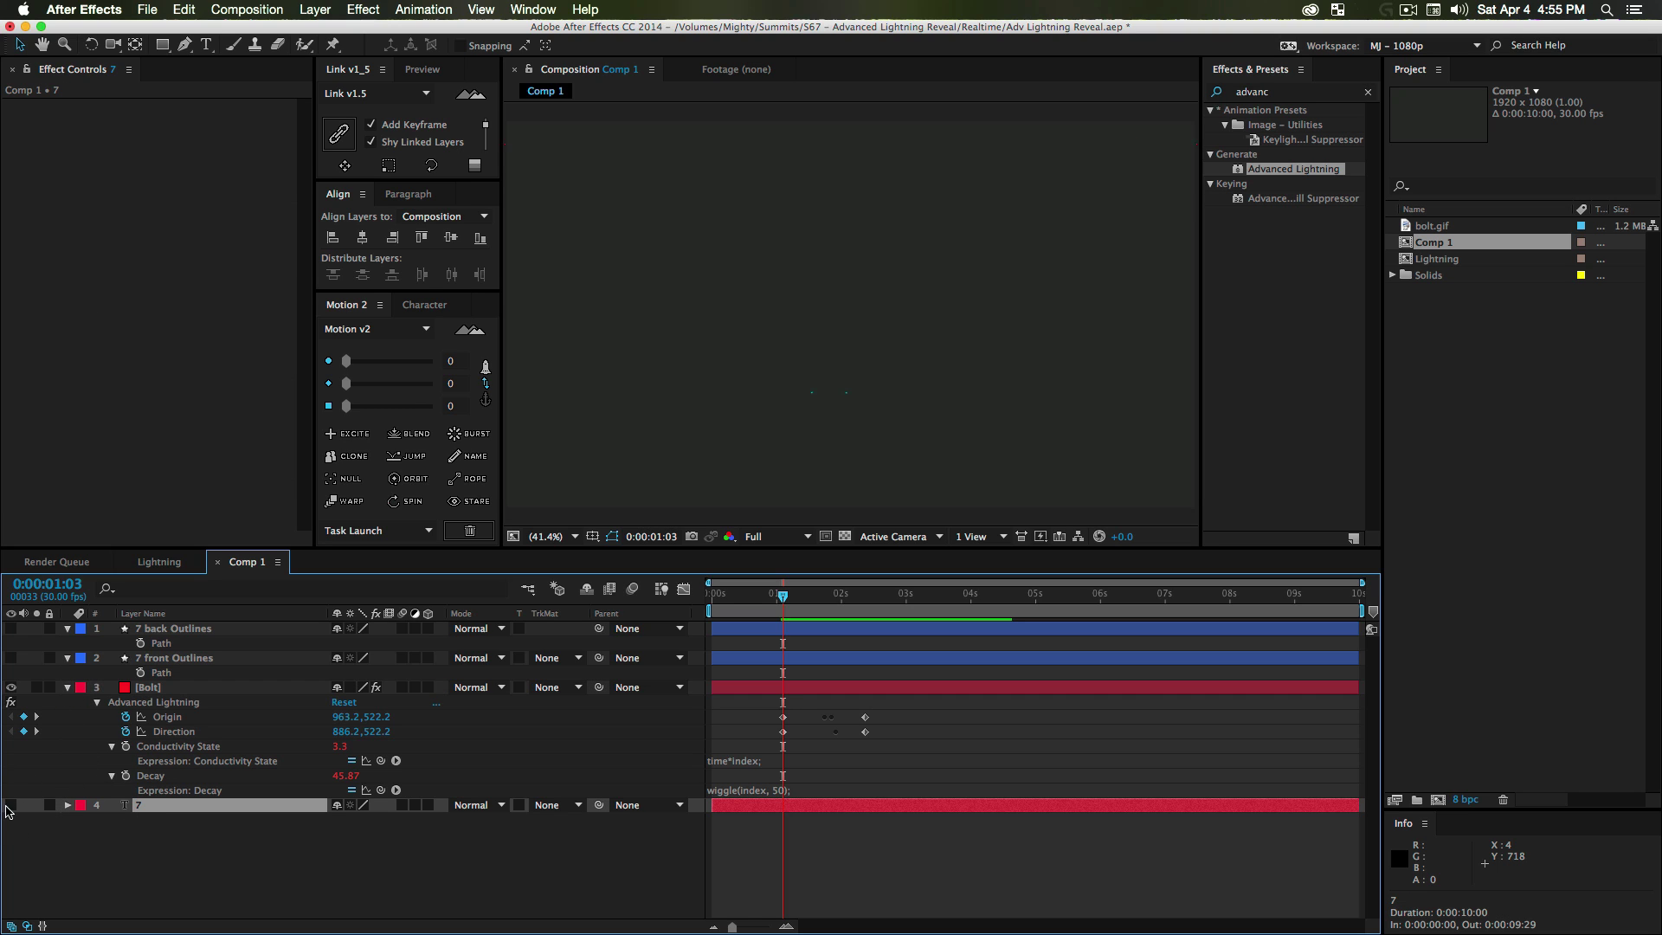
pyautogui.click(11, 805)
pyautogui.click(138, 860)
pyautogui.press('space')
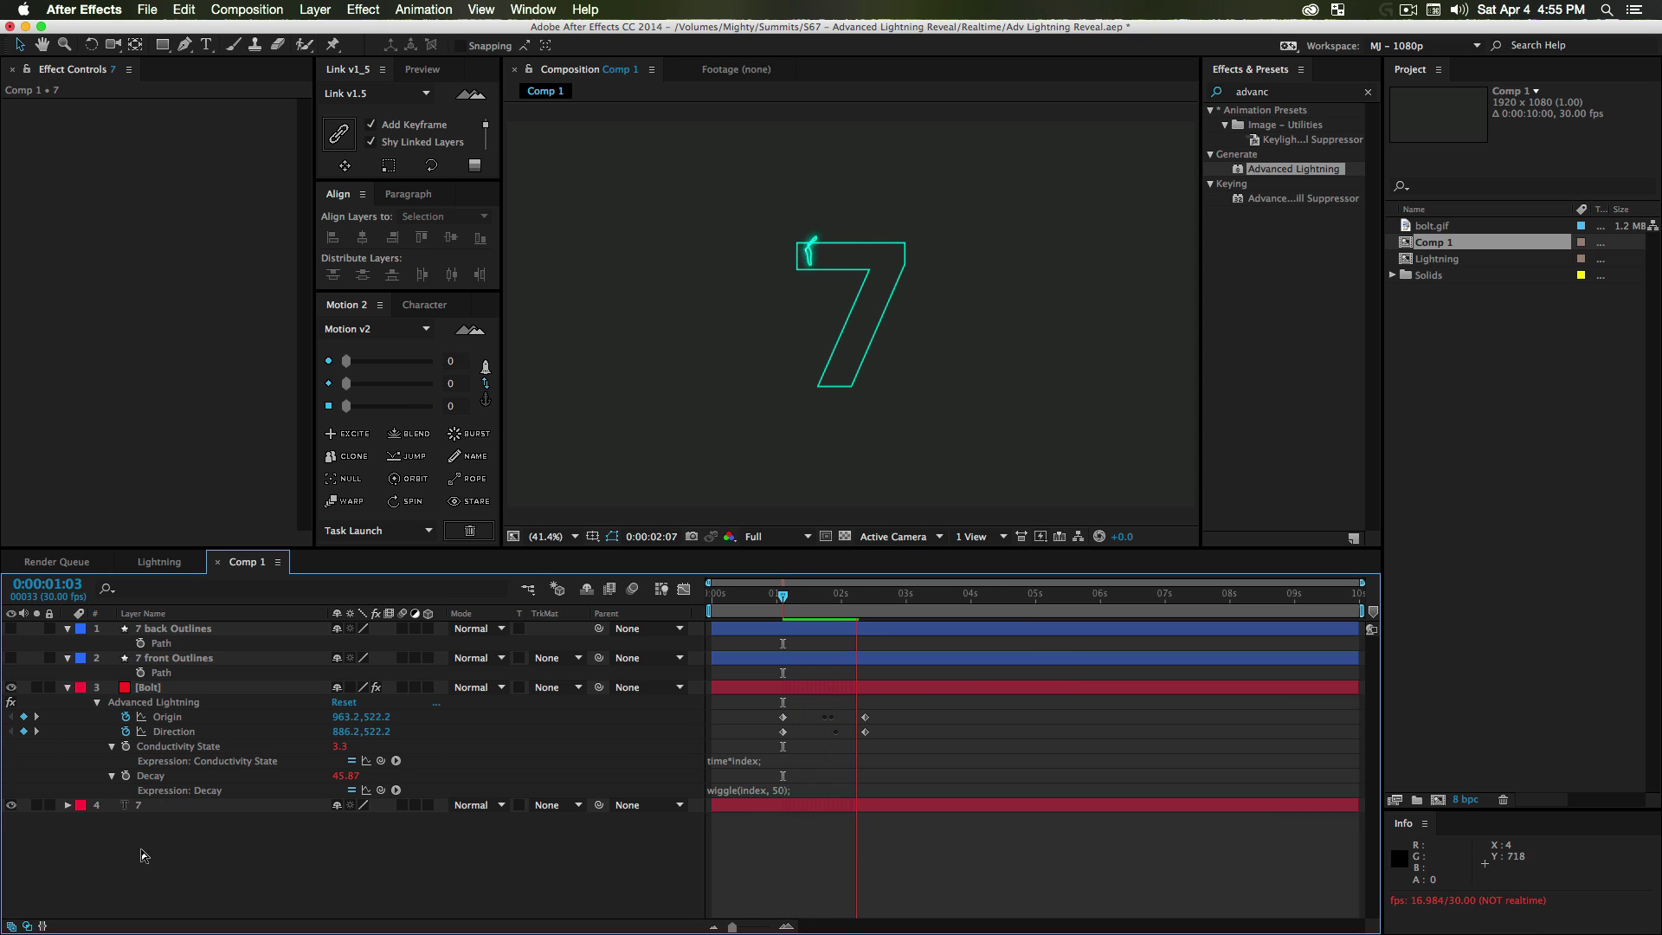
pyautogui.click(785, 596)
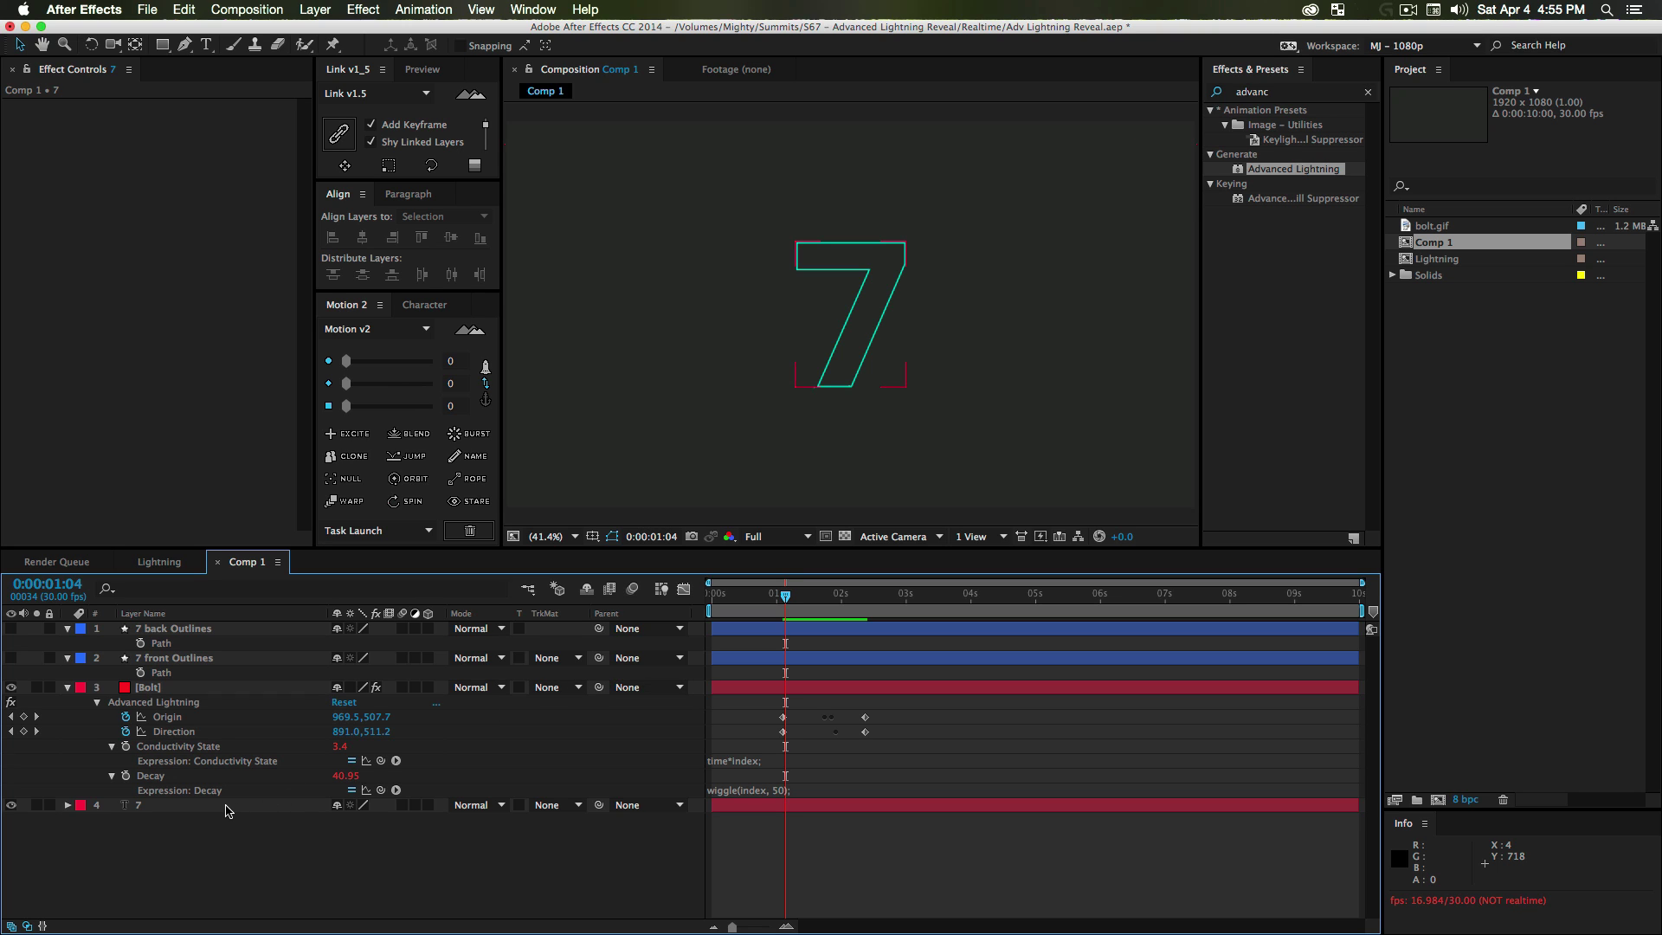
# - Set the 7 layer's Opacity to 0%, add the expression wiggle(30, 50); to it, and preview from 0:00:01:04
pyautogui.click(136, 806)
pyautogui.press('t')
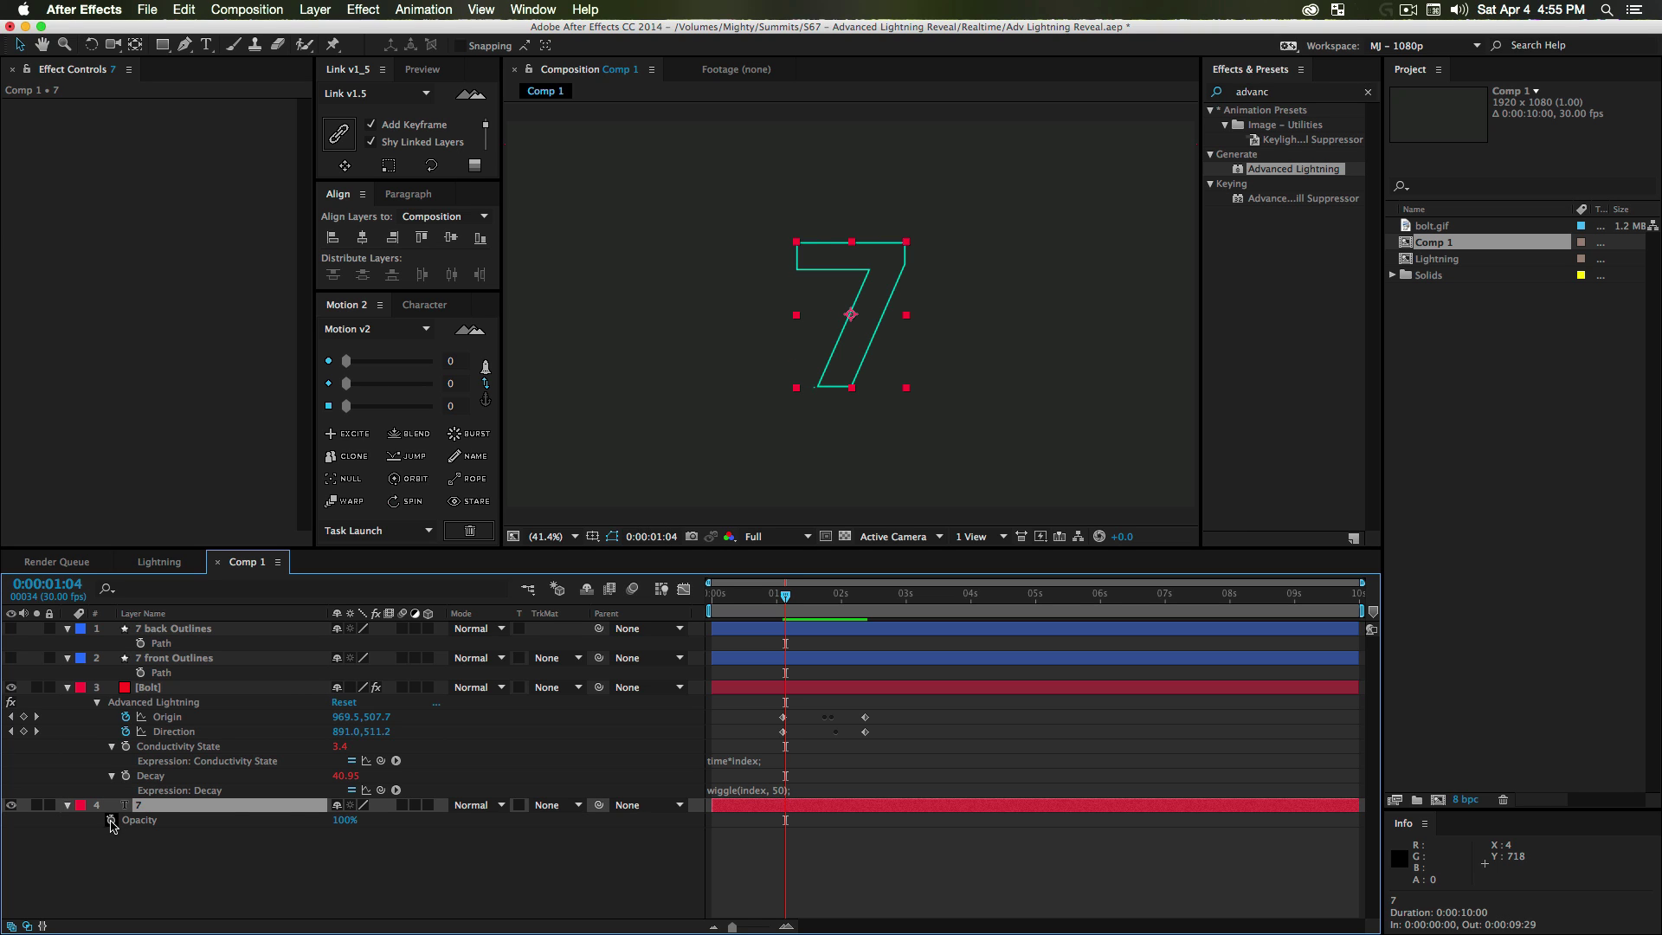
pyautogui.click(340, 821)
pyautogui.write('0')
pyautogui.press('Return')
pyautogui.keyDown('alt'); pyautogui.click(110, 821); pyautogui.keyUp('alt')
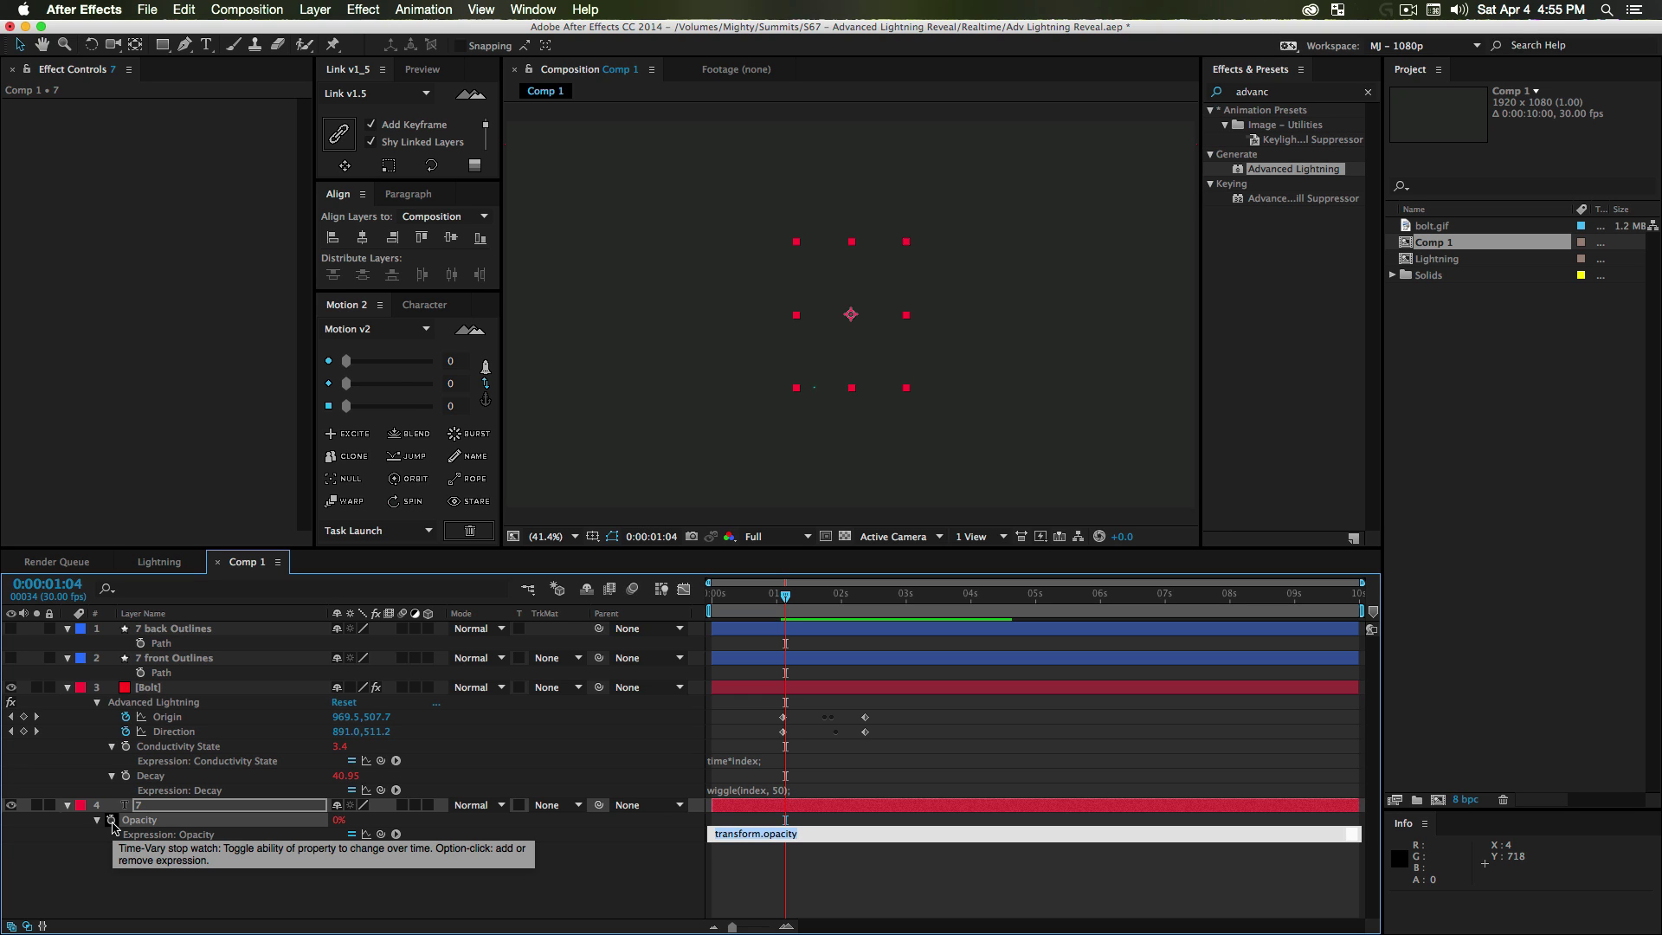
pyautogui.write('wiggle(30, 50);')
pyautogui.click(694, 788)
pyautogui.press('space')
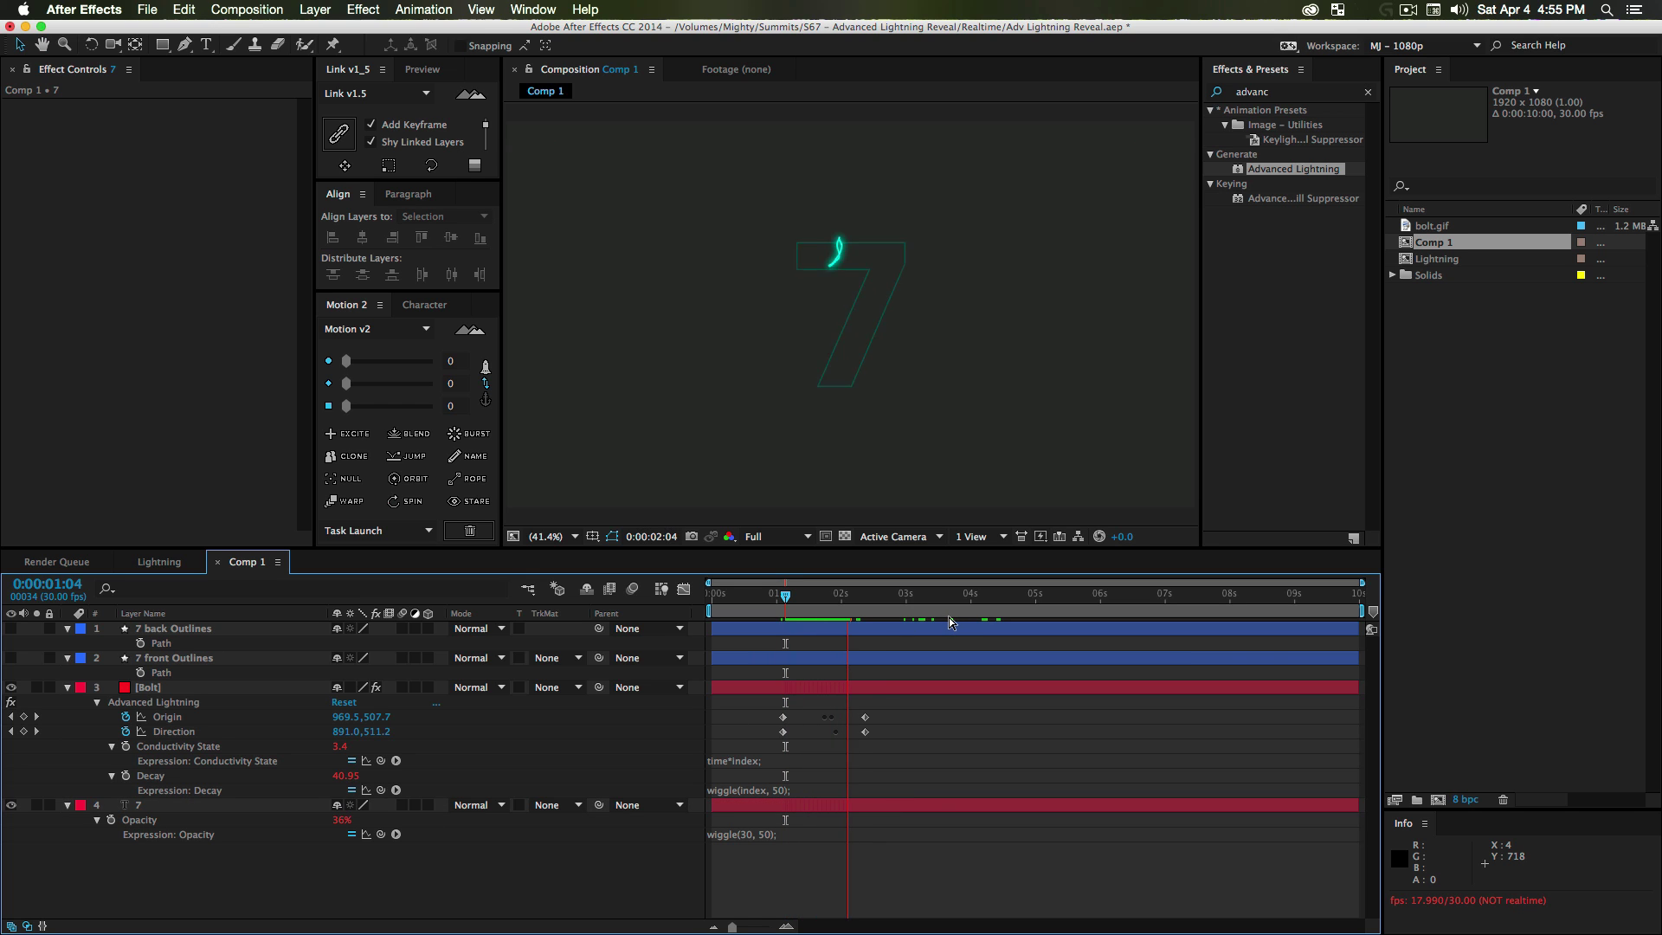
# - Scale the 7 layer to 125.2%, nudge it slightly up to position 962.4, 535.2, and preview the animation
pyautogui.moveTo(857, 597); pyautogui.dragTo(841, 599)
pyautogui.click(219, 810)
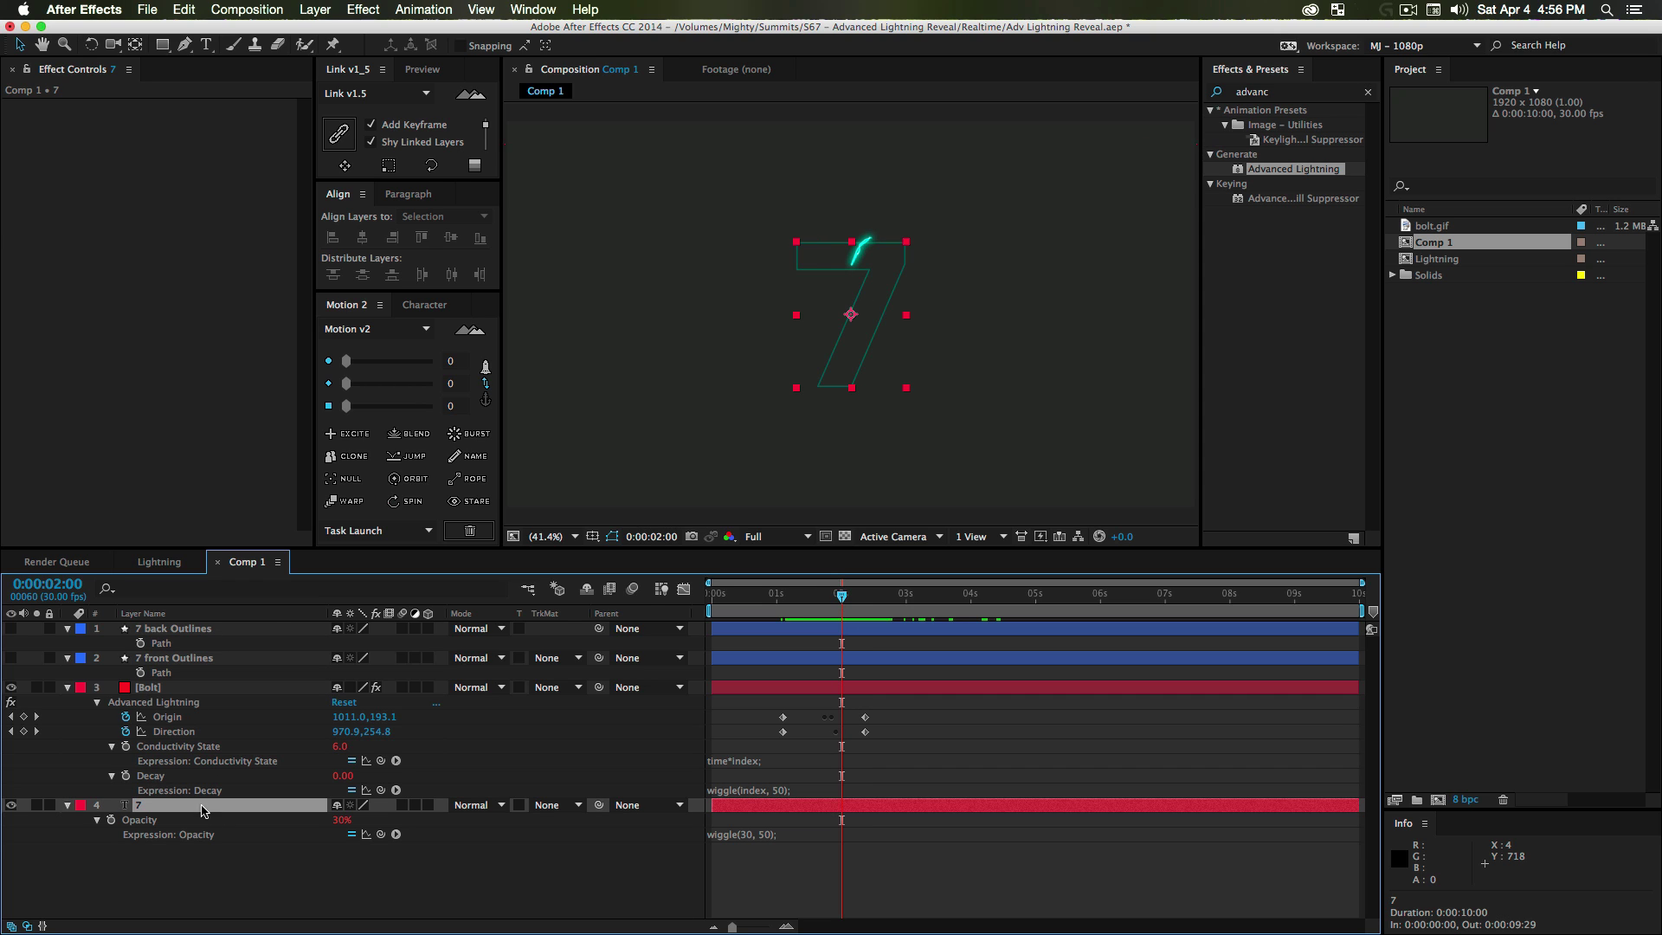
pyautogui.press('s')
pyautogui.moveTo(349, 826); pyautogui.dragTo(382, 820)
pyautogui.moveTo(868, 360); pyautogui.dragTo(869, 356)
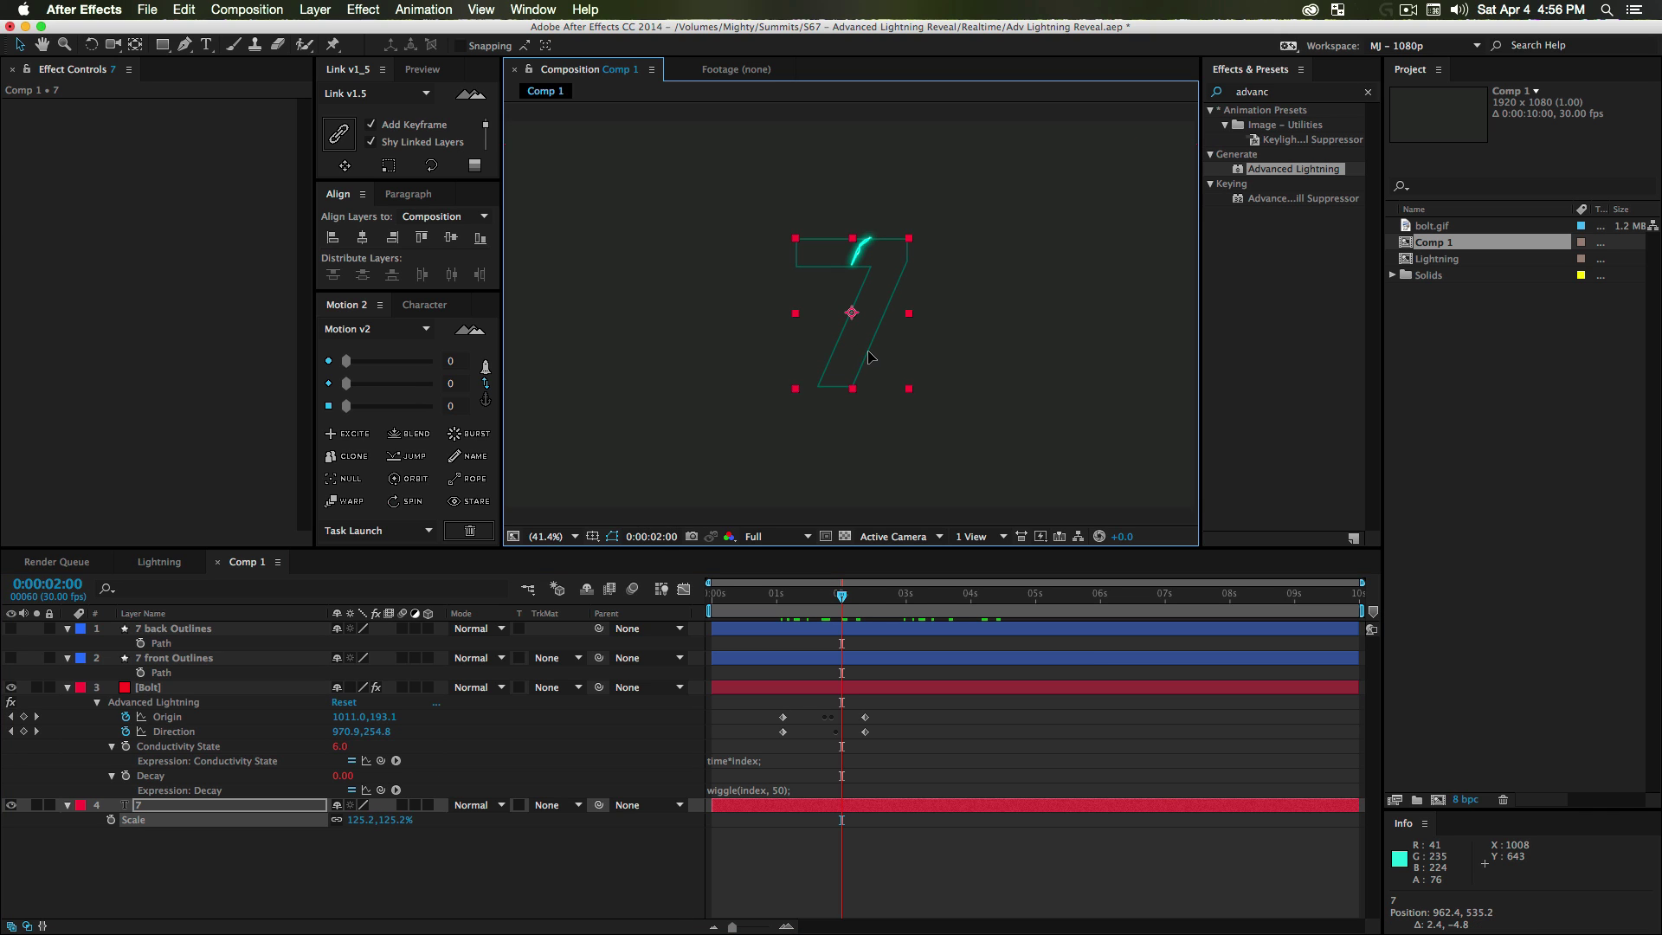
pyautogui.click(825, 694)
pyautogui.press('space')
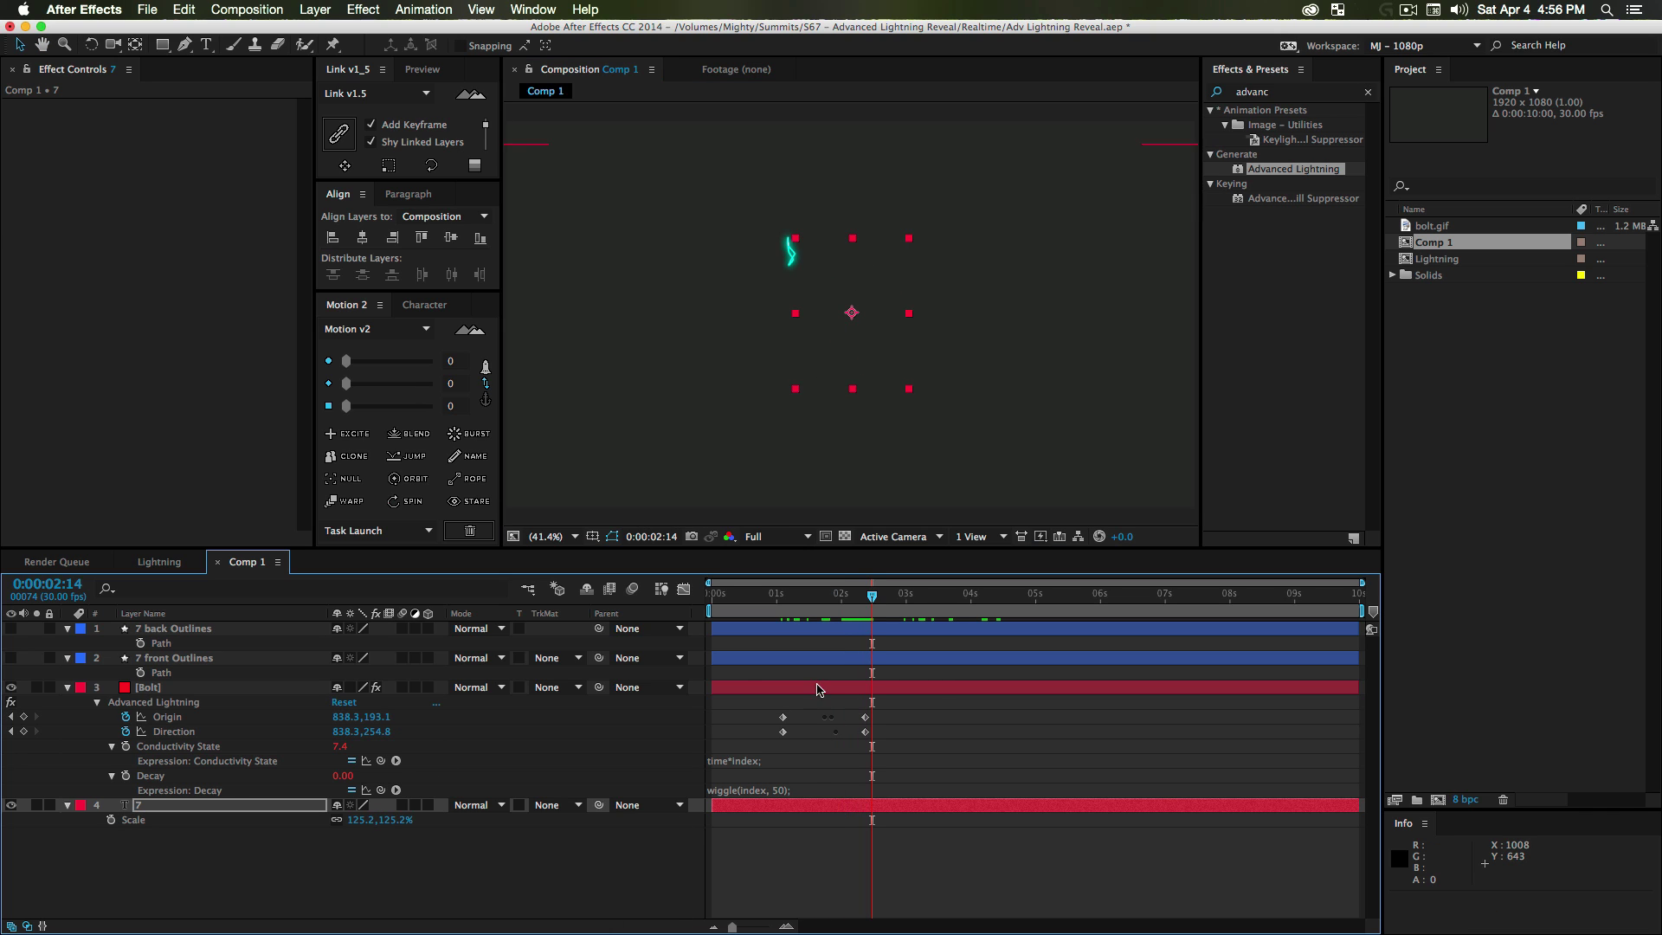
pyautogui.moveTo(871, 595); pyautogui.dragTo(777, 600)
pyautogui.press('space')
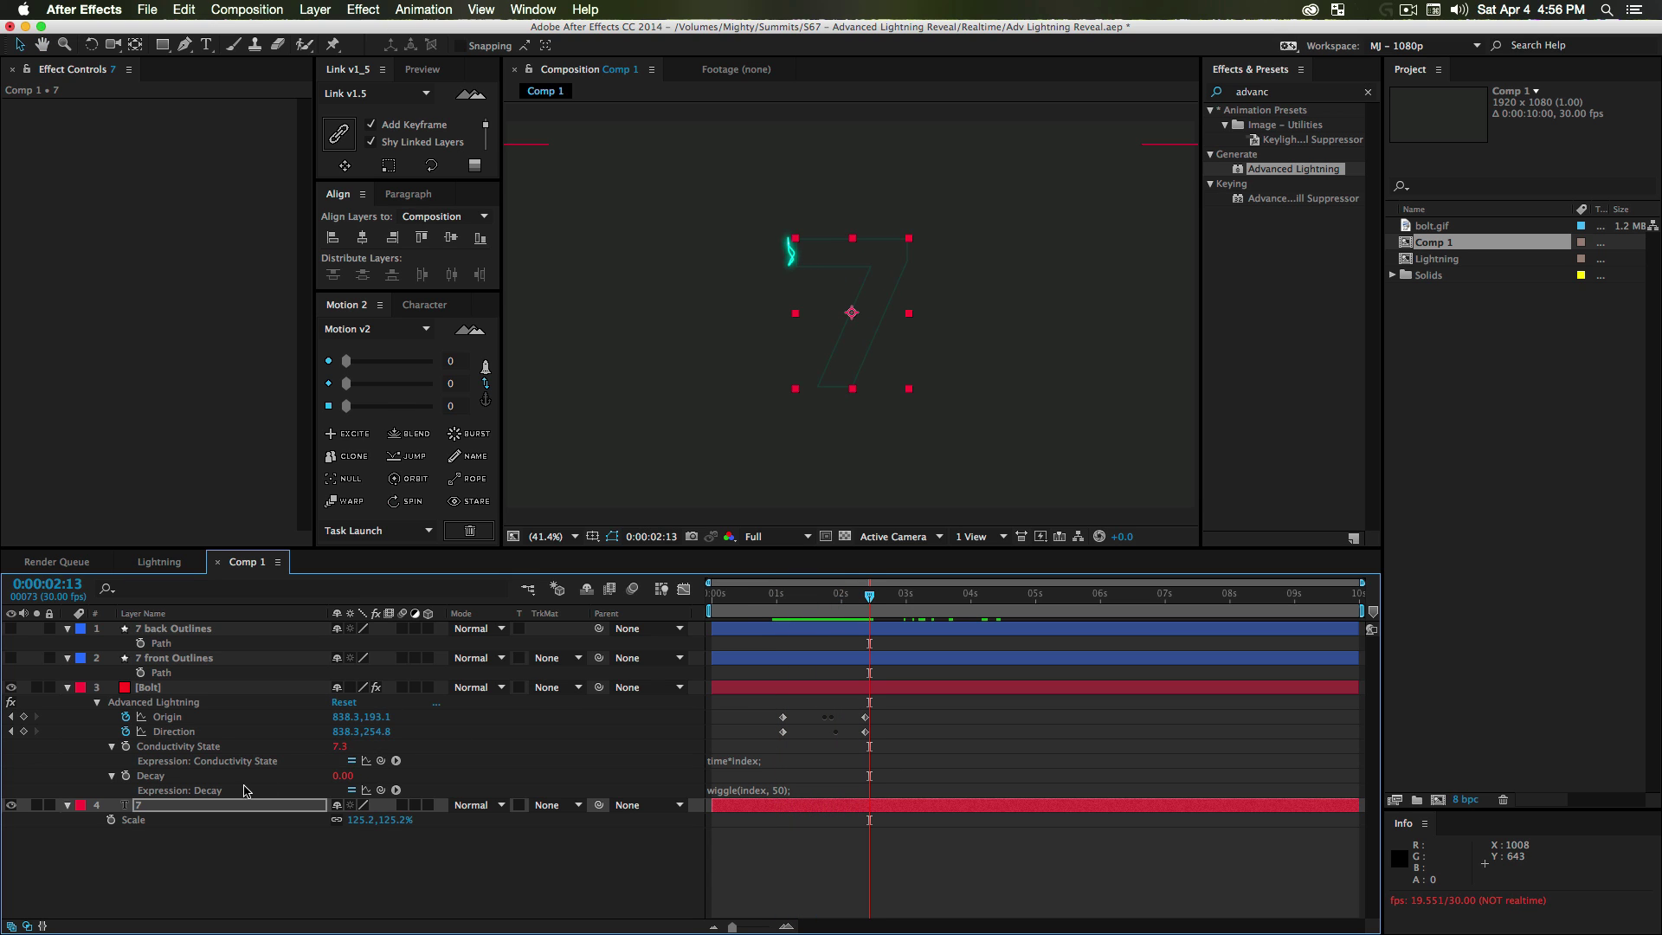
# - Find the Stylize Glow effect and apply it to the 7 layer
pyautogui.click(231, 808)
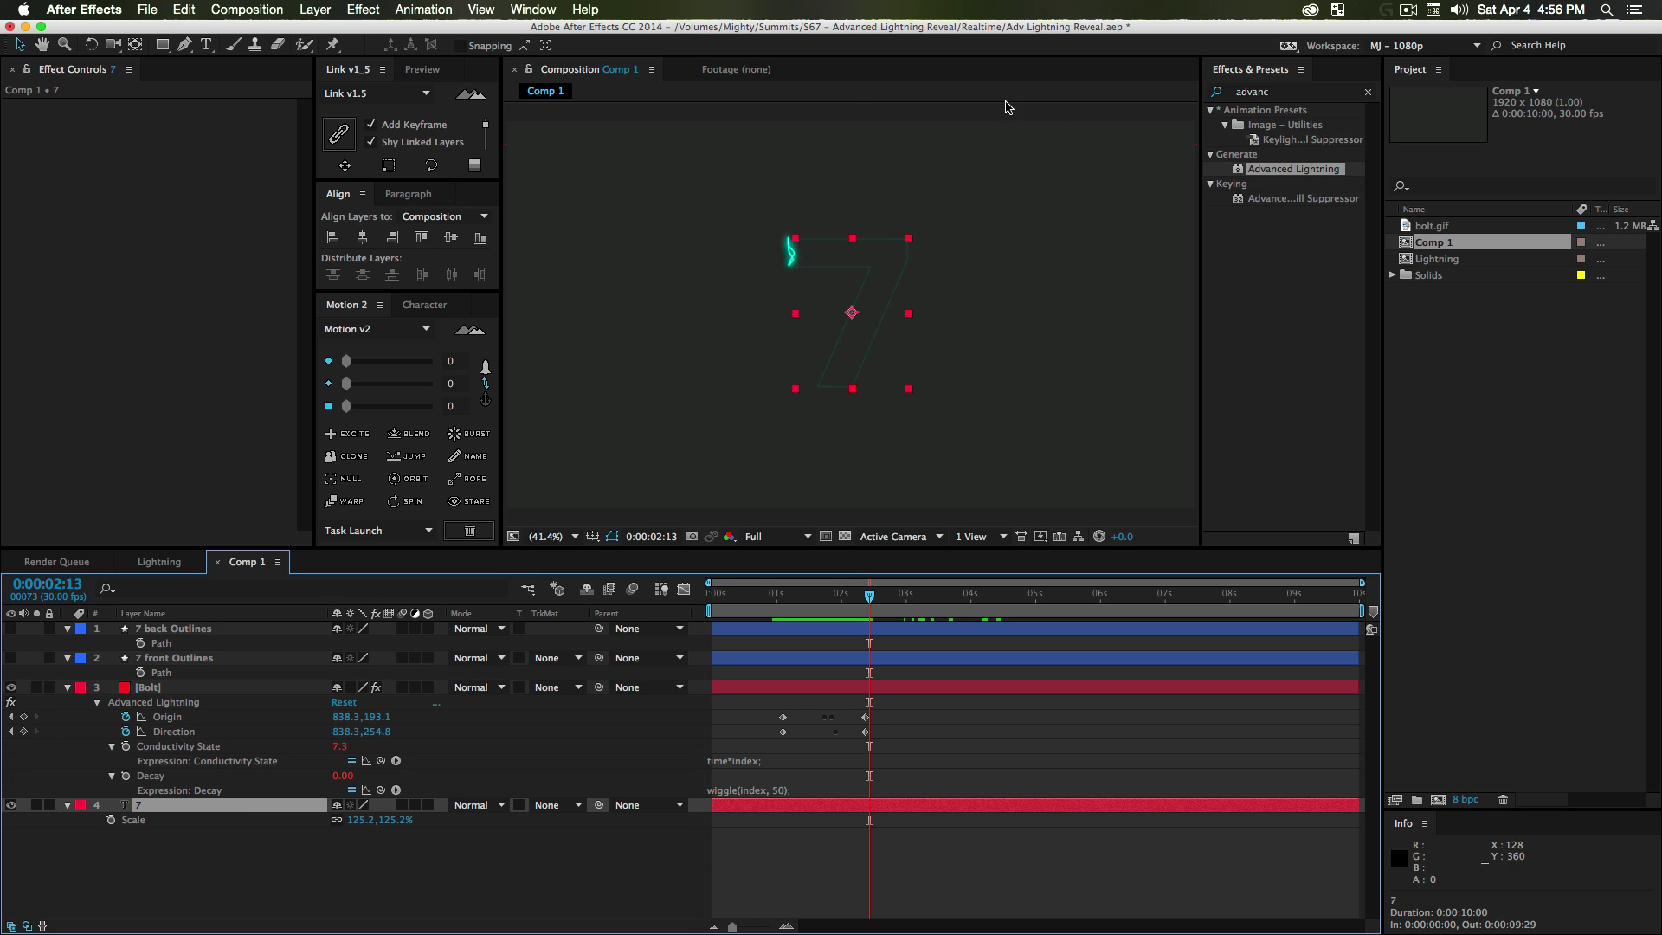
pyautogui.click(1227, 98)
pyautogui.write('glow')
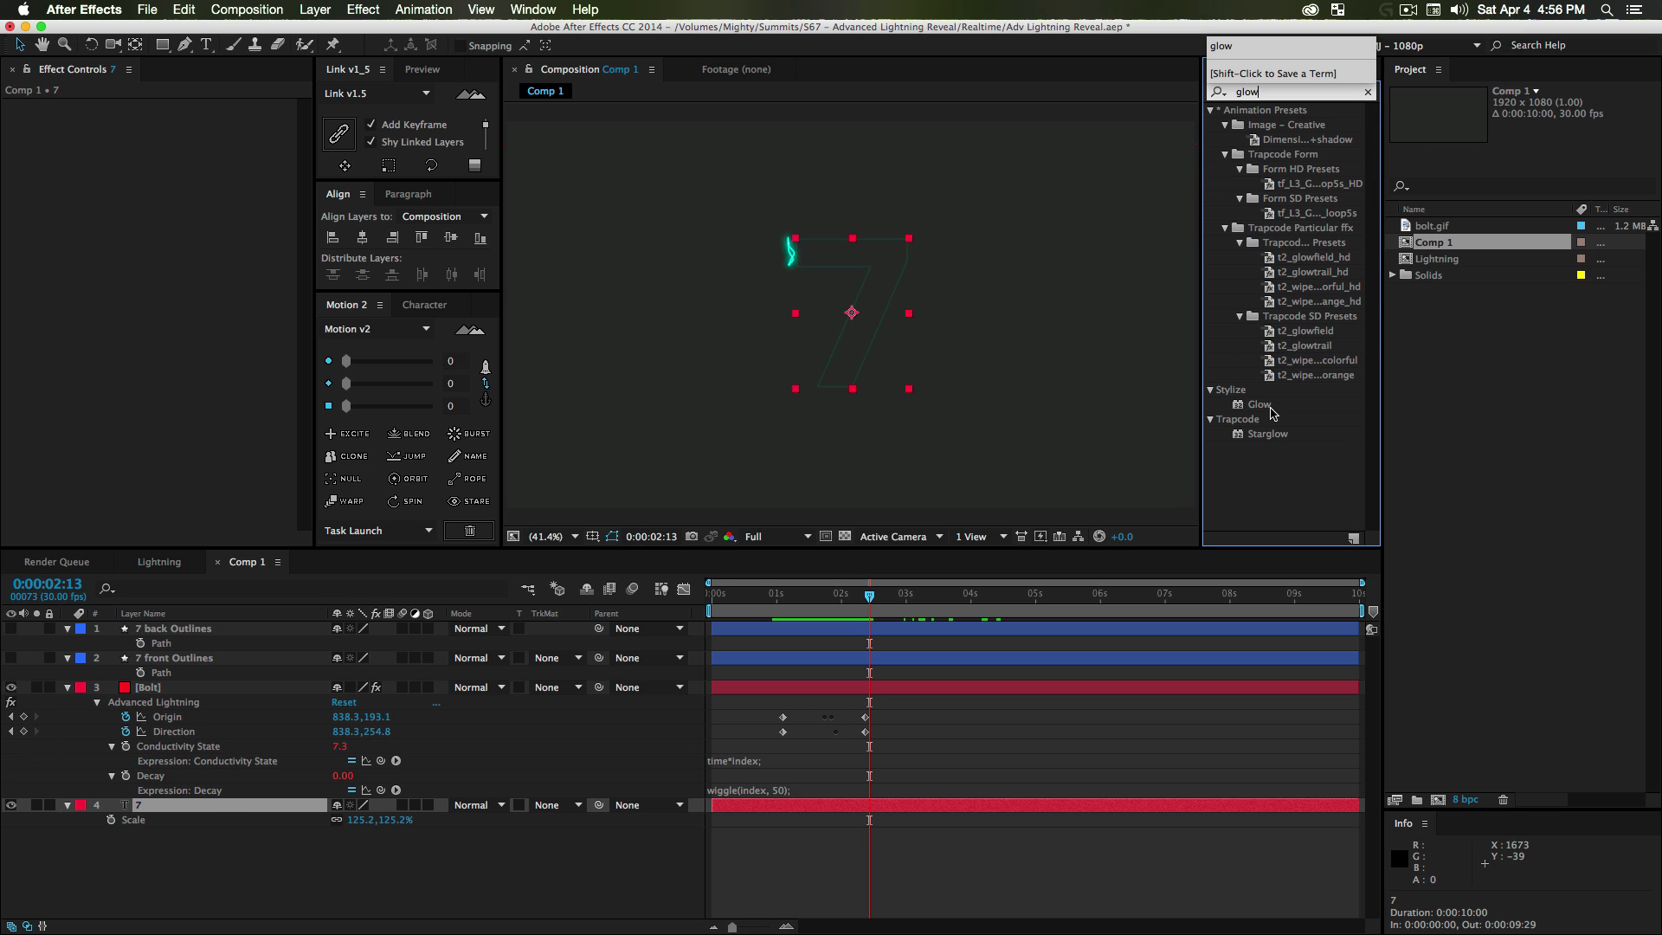
pyautogui.moveTo(1261, 404); pyautogui.dragTo(168, 812)
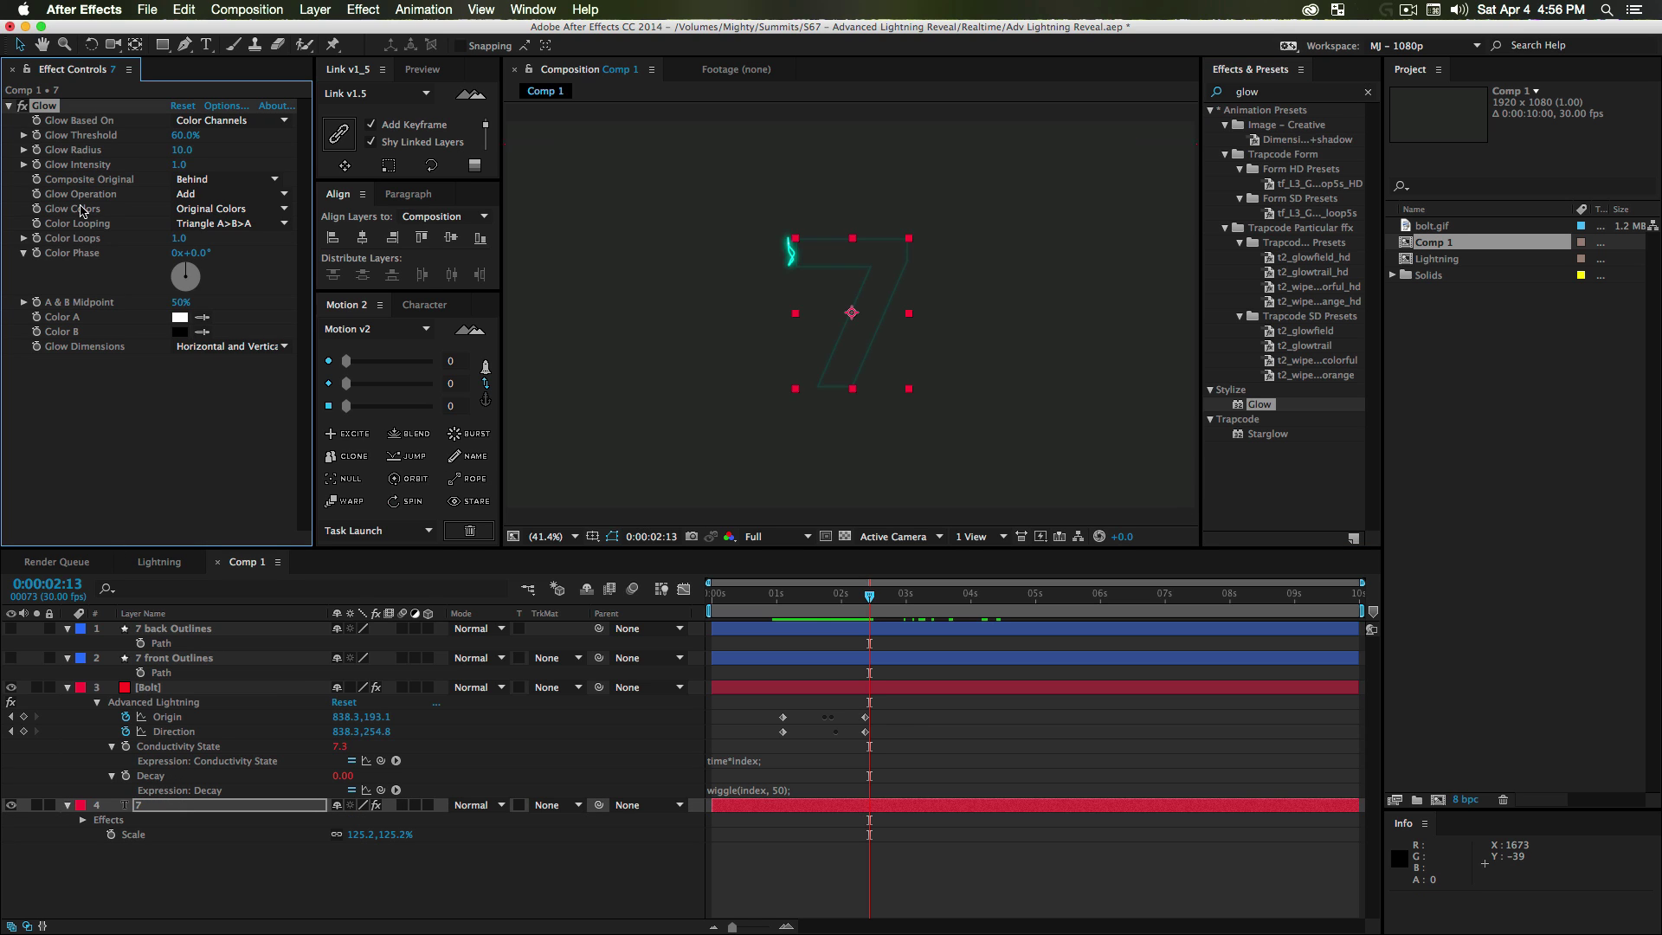
# - Set the Glow on the 7 to Threshold 28.6%, Radius 19 and Intensity 1.5, and preview from 0:00:00:14
pyautogui.moveTo(847, 603); pyautogui.dragTo(820, 604)
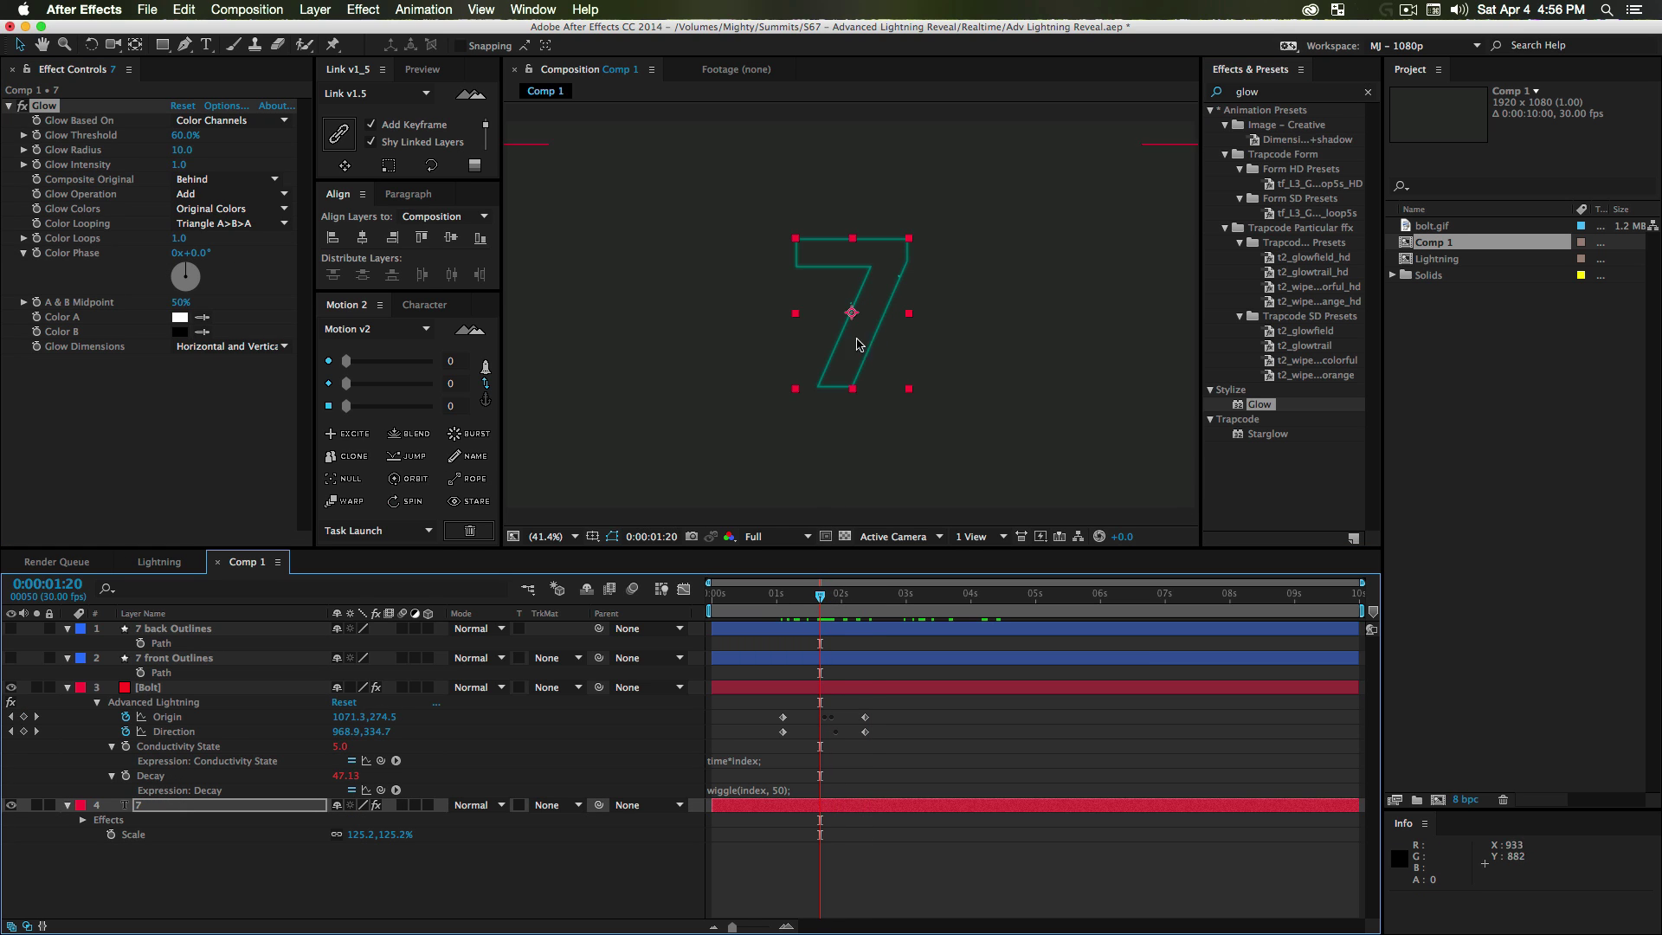
pyautogui.click(184, 136)
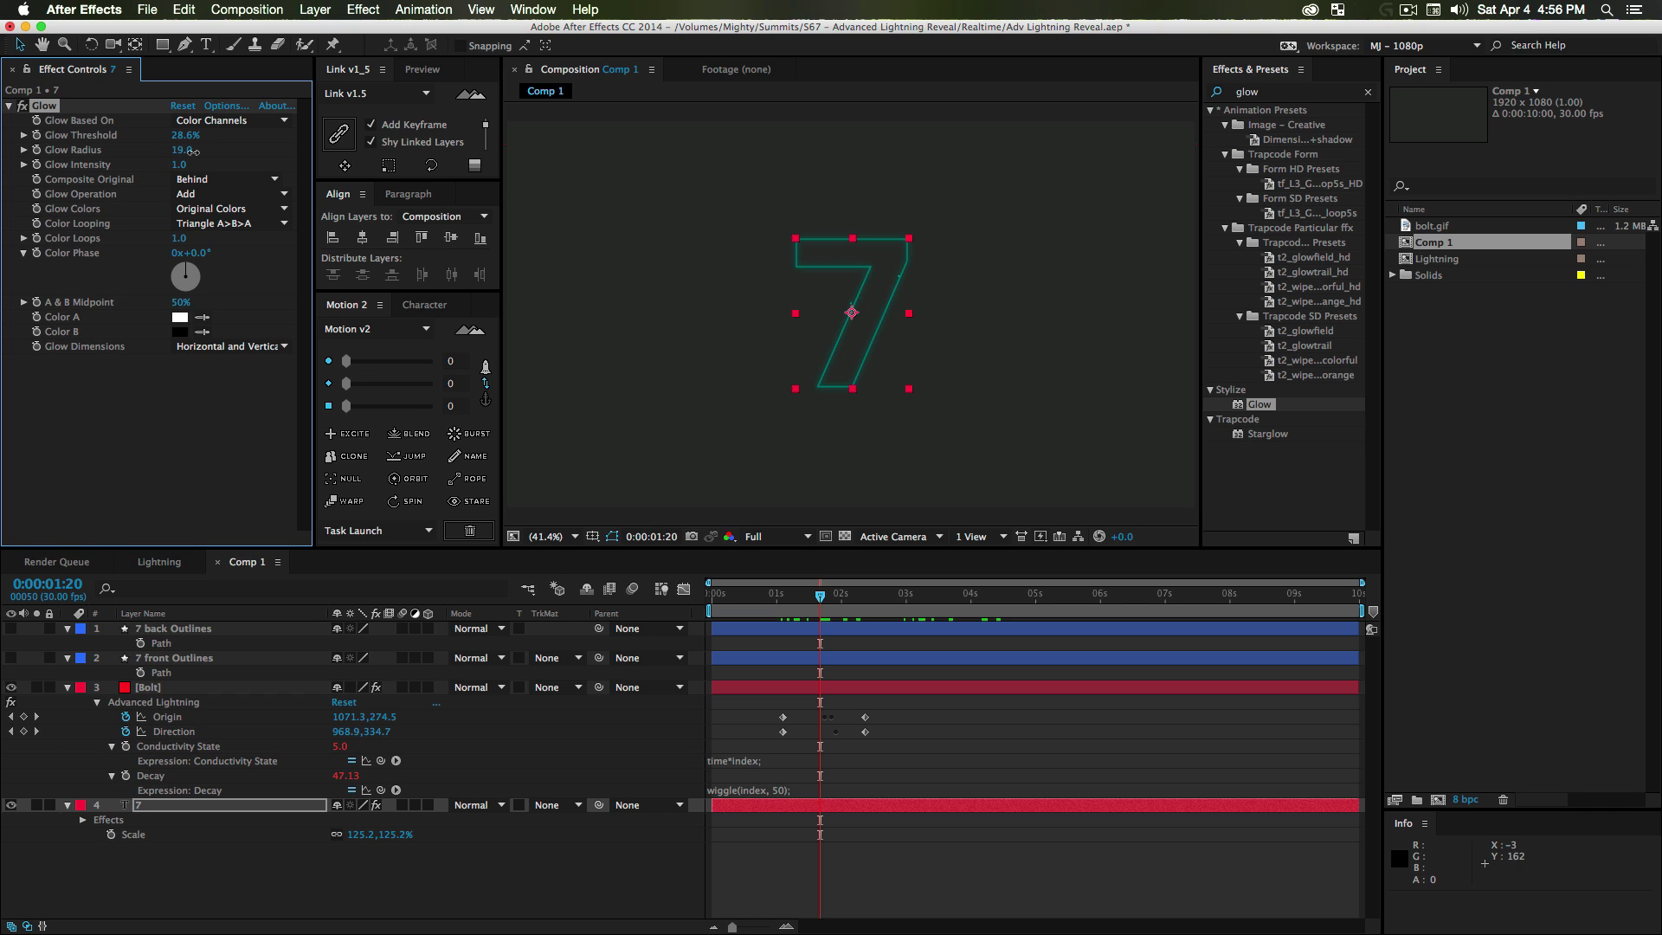
pyautogui.moveTo(183, 165); pyautogui.dragTo(192, 164)
pyautogui.press('KP_0')
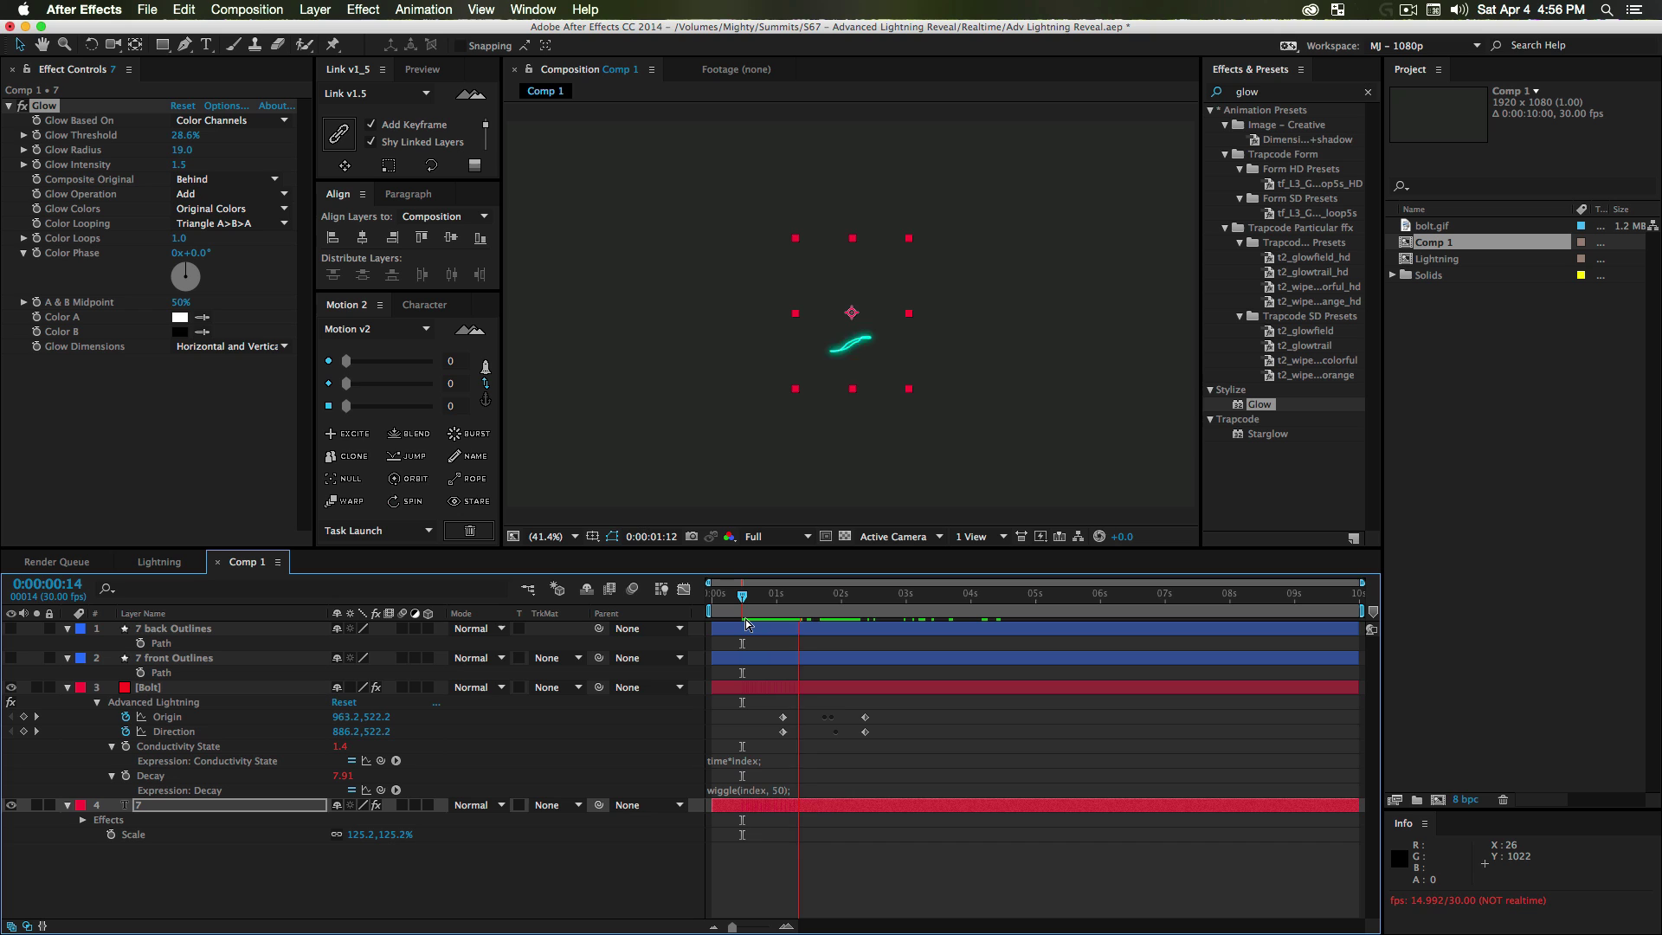
pyautogui.press('space')
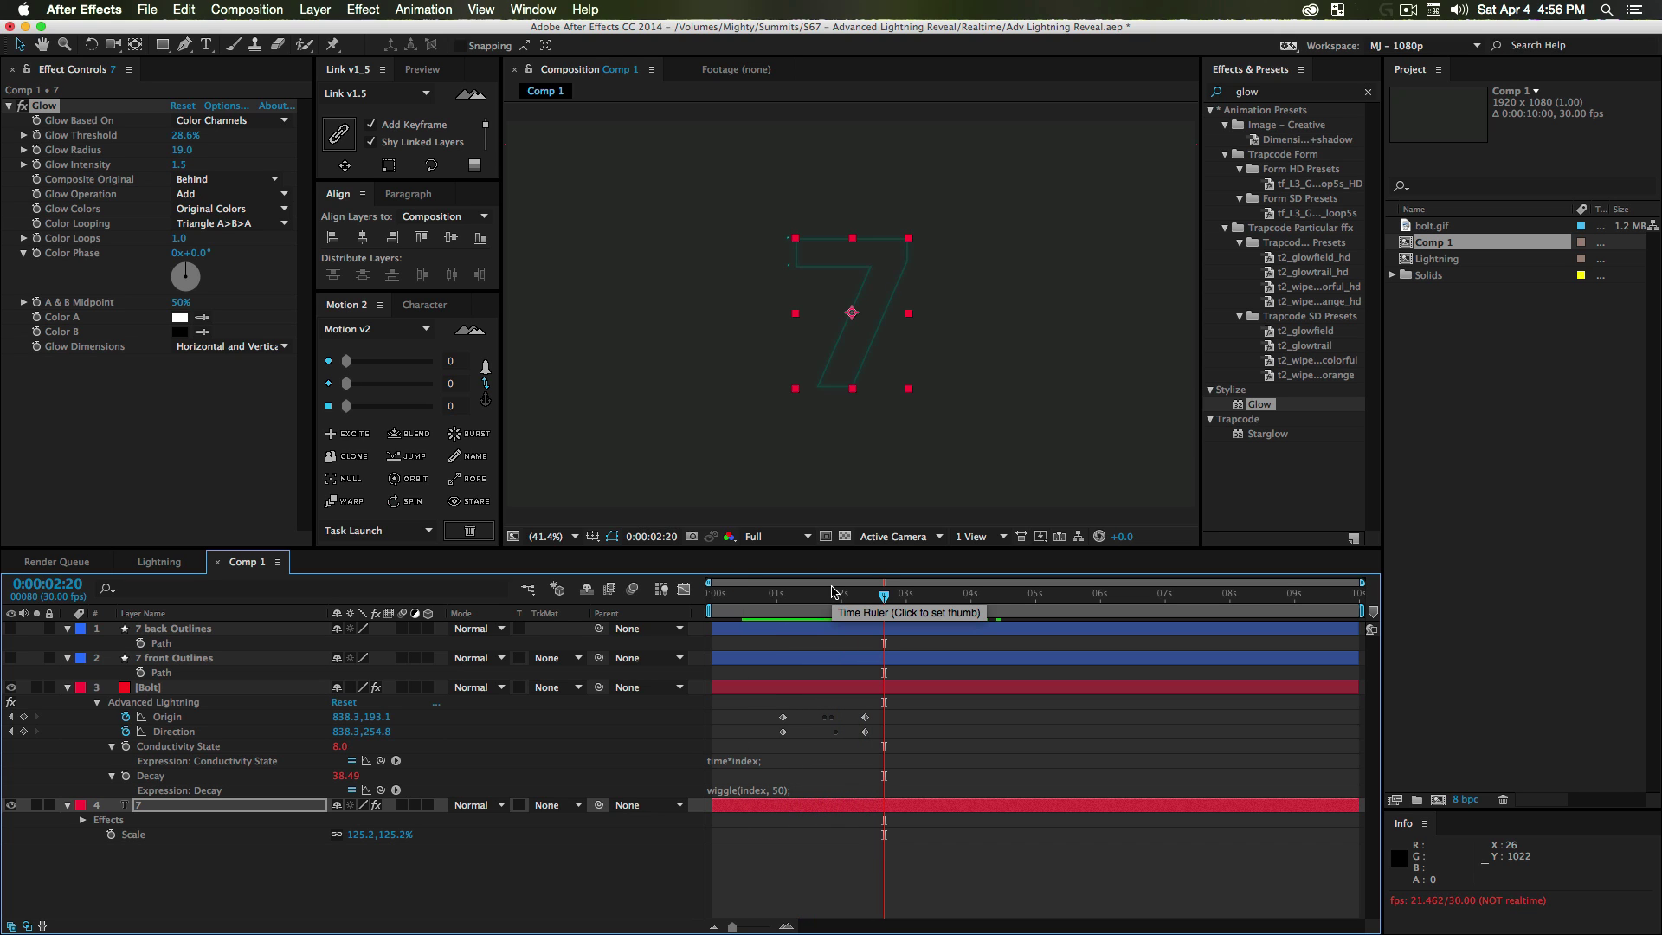
# - Duplicate the Bolt layer, reveal the copy's Origin and Direction keyframes, and check the frame at 0:00:01:20
pyautogui.moveTo(826, 592)
pyautogui.mouseDown()
pyautogui.moveTo(789, 597)
pyautogui.moveTo(839, 610)
pyautogui.mouseUp()
pyautogui.click(271, 852)
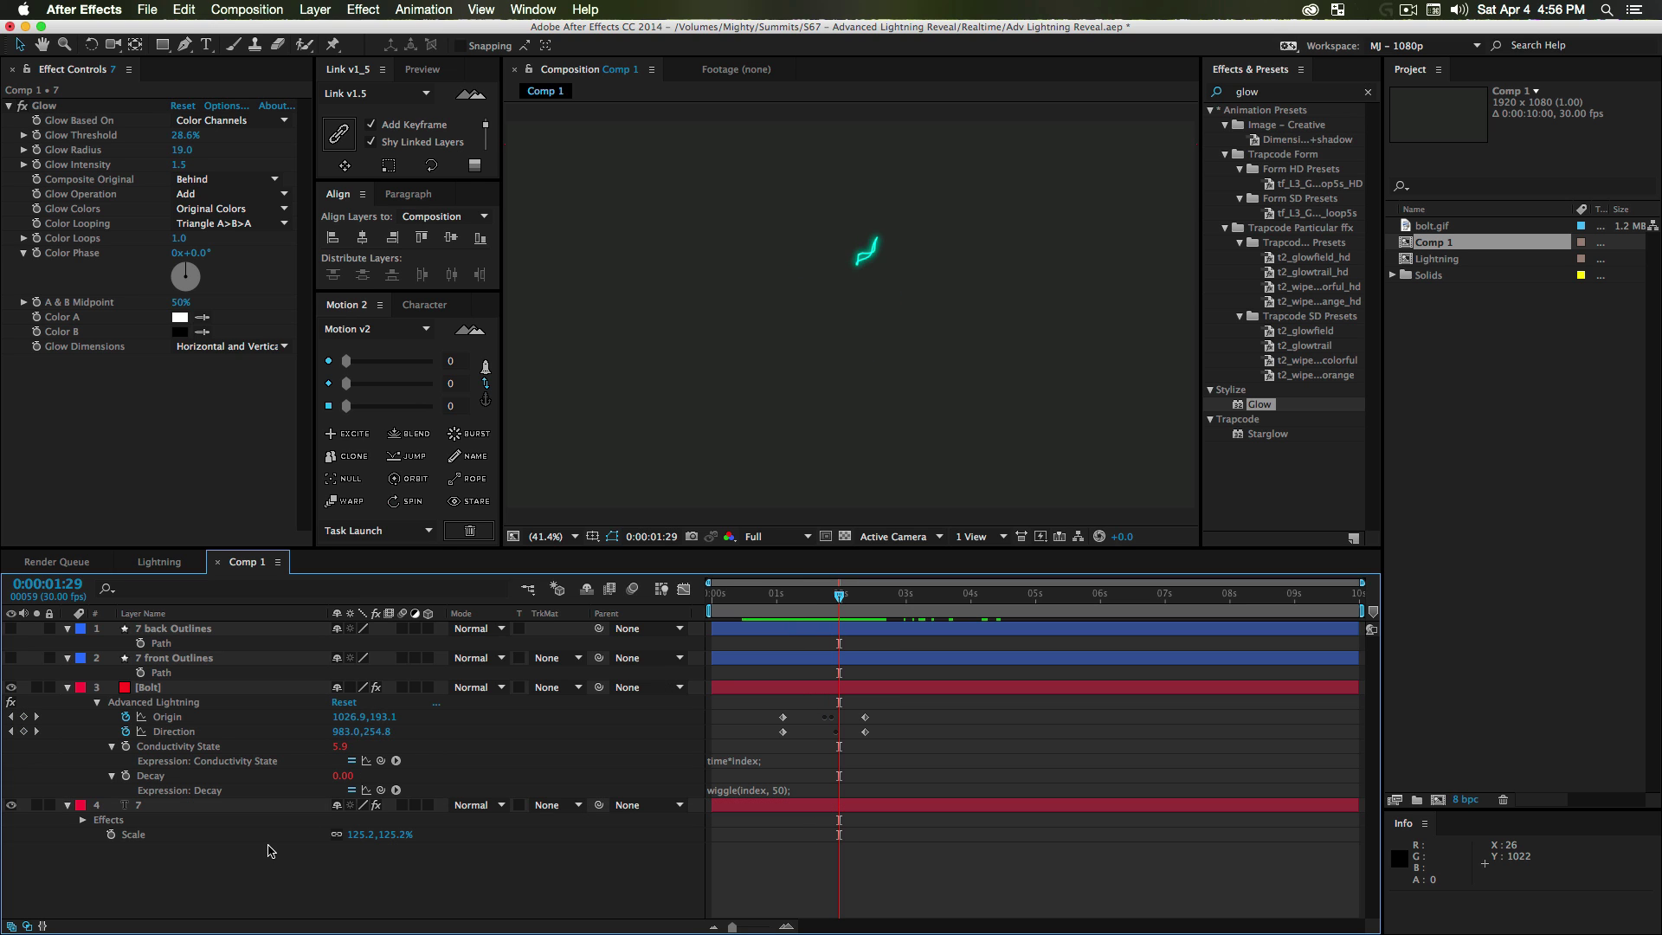
pyautogui.click(939, 688)
pyautogui.hotkey('ctrl', 'd')
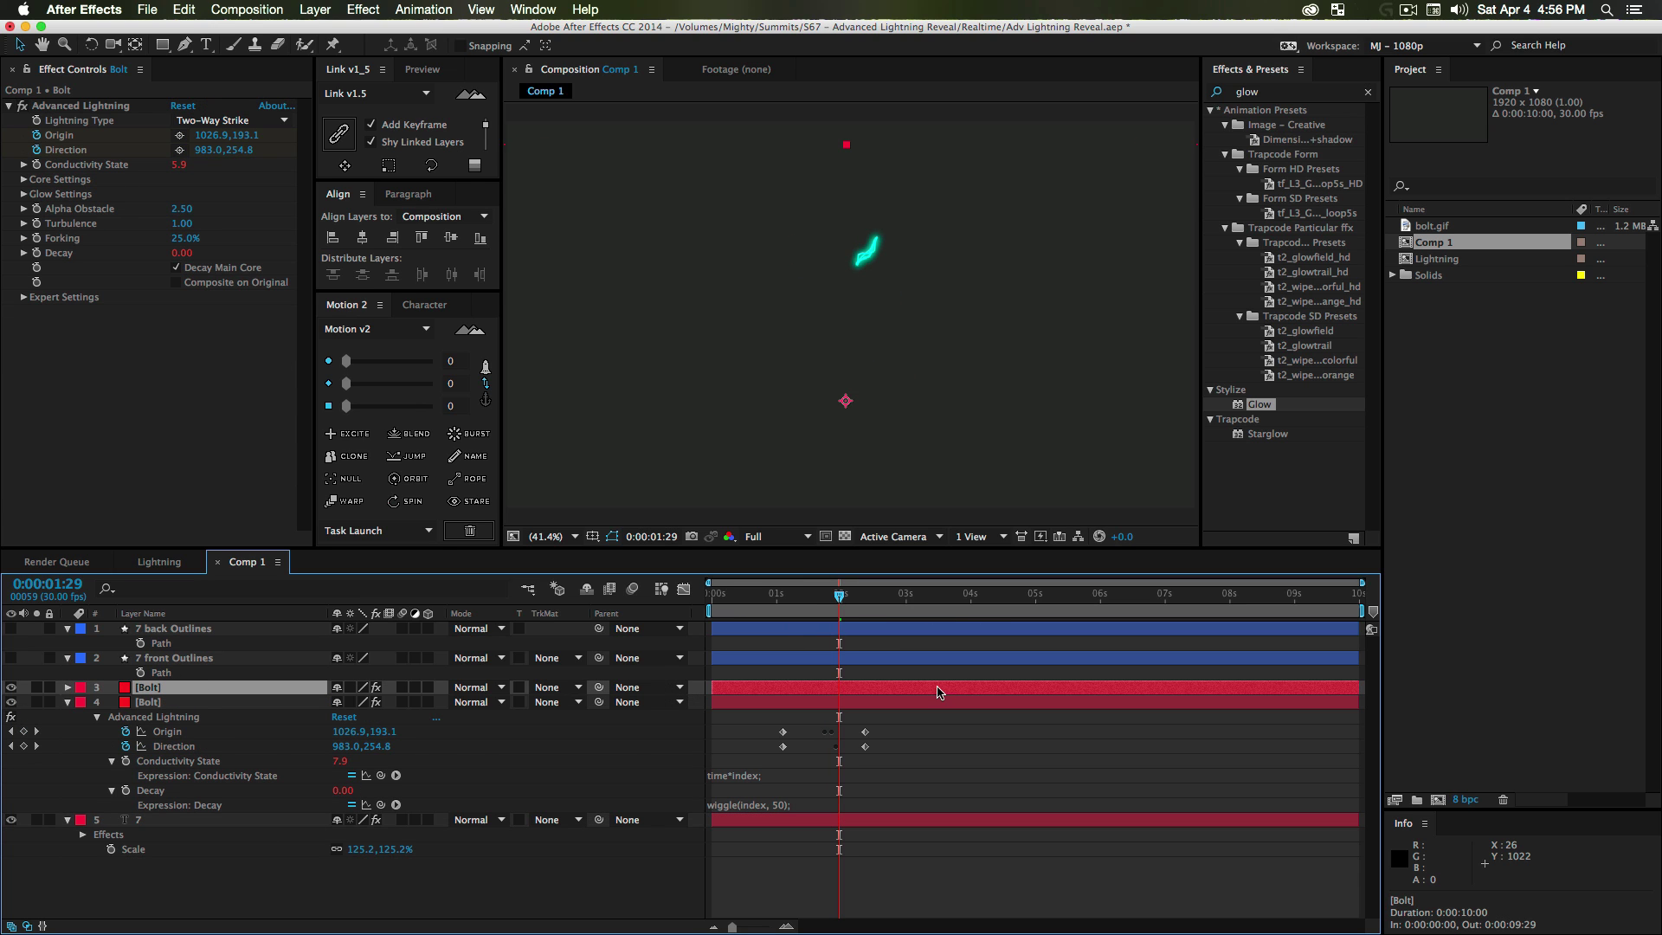
pyautogui.press('u')
pyautogui.moveTo(822, 603)
pyautogui.mouseDown()
pyautogui.moveTo(783, 605)
pyautogui.moveTo(811, 610)
pyautogui.moveTo(819, 634)
pyautogui.mouseUp()
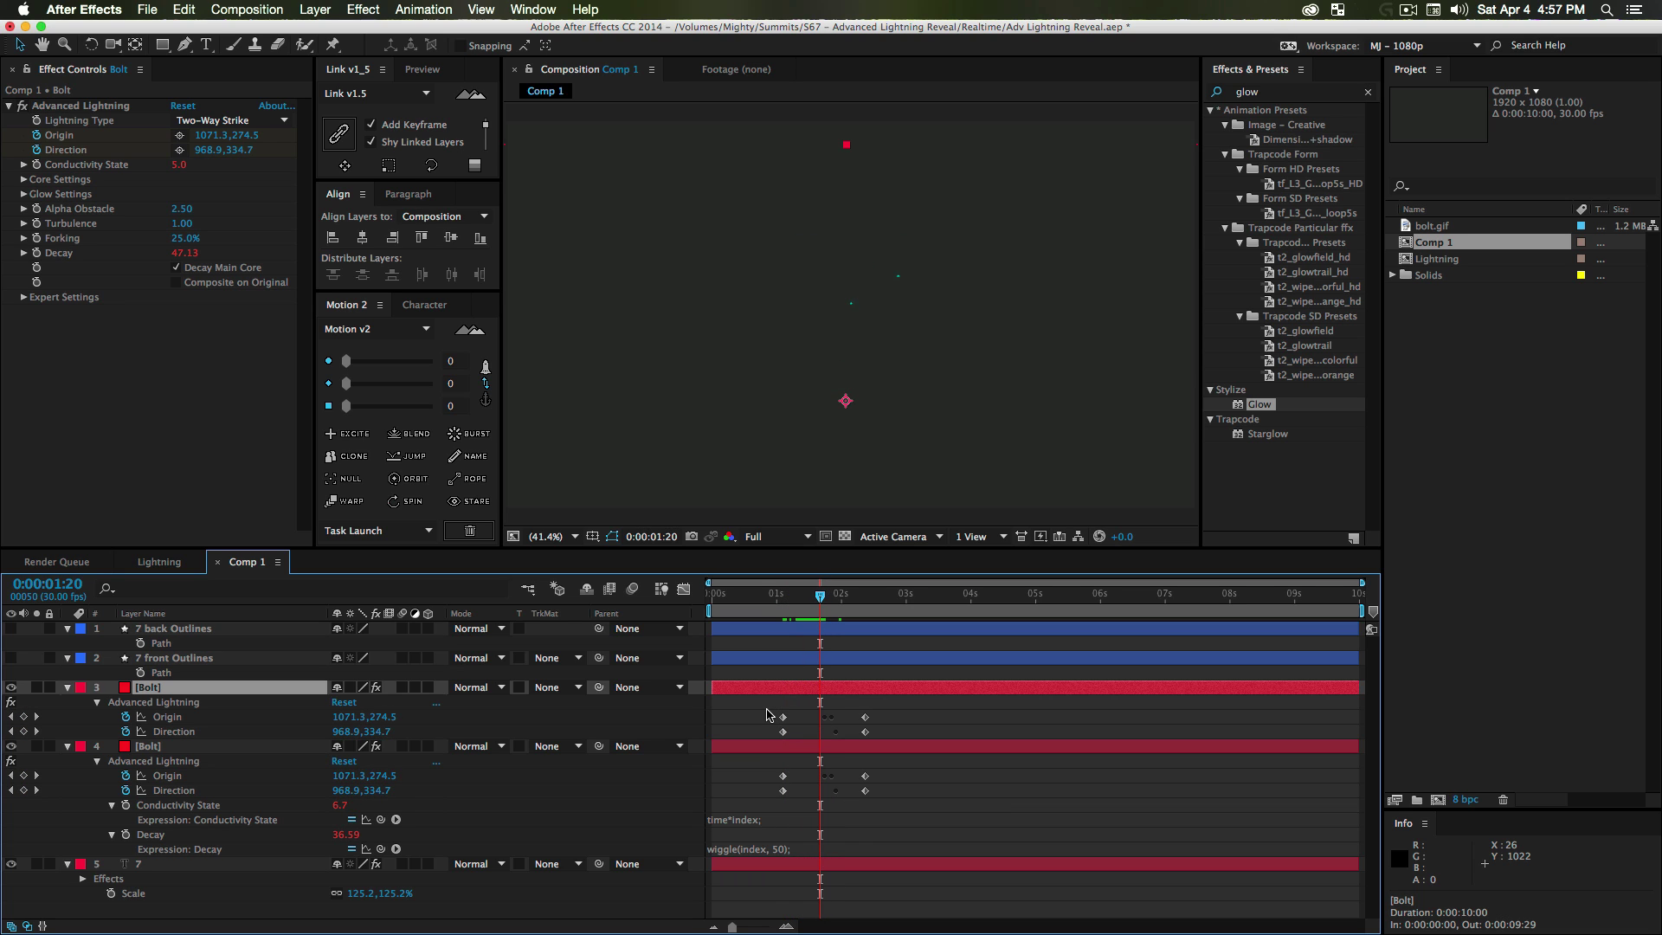
# - Ease the first and last Origin and Direction keyframes of both Bolt layers with Motion v2, using 28 for the upper one, and preview
pyautogui.moveTo(768, 767); pyautogui.dragTo(858, 807)
pyautogui.moveTo(346, 384); pyautogui.dragTo(376, 384)
pyautogui.click(632, 589)
pyautogui.moveTo(765, 703); pyautogui.dragTo(787, 747)
pyautogui.moveTo(884, 703); pyautogui.dragTo(861, 750)
pyautogui.moveTo(375, 383); pyautogui.dragTo(370, 384)
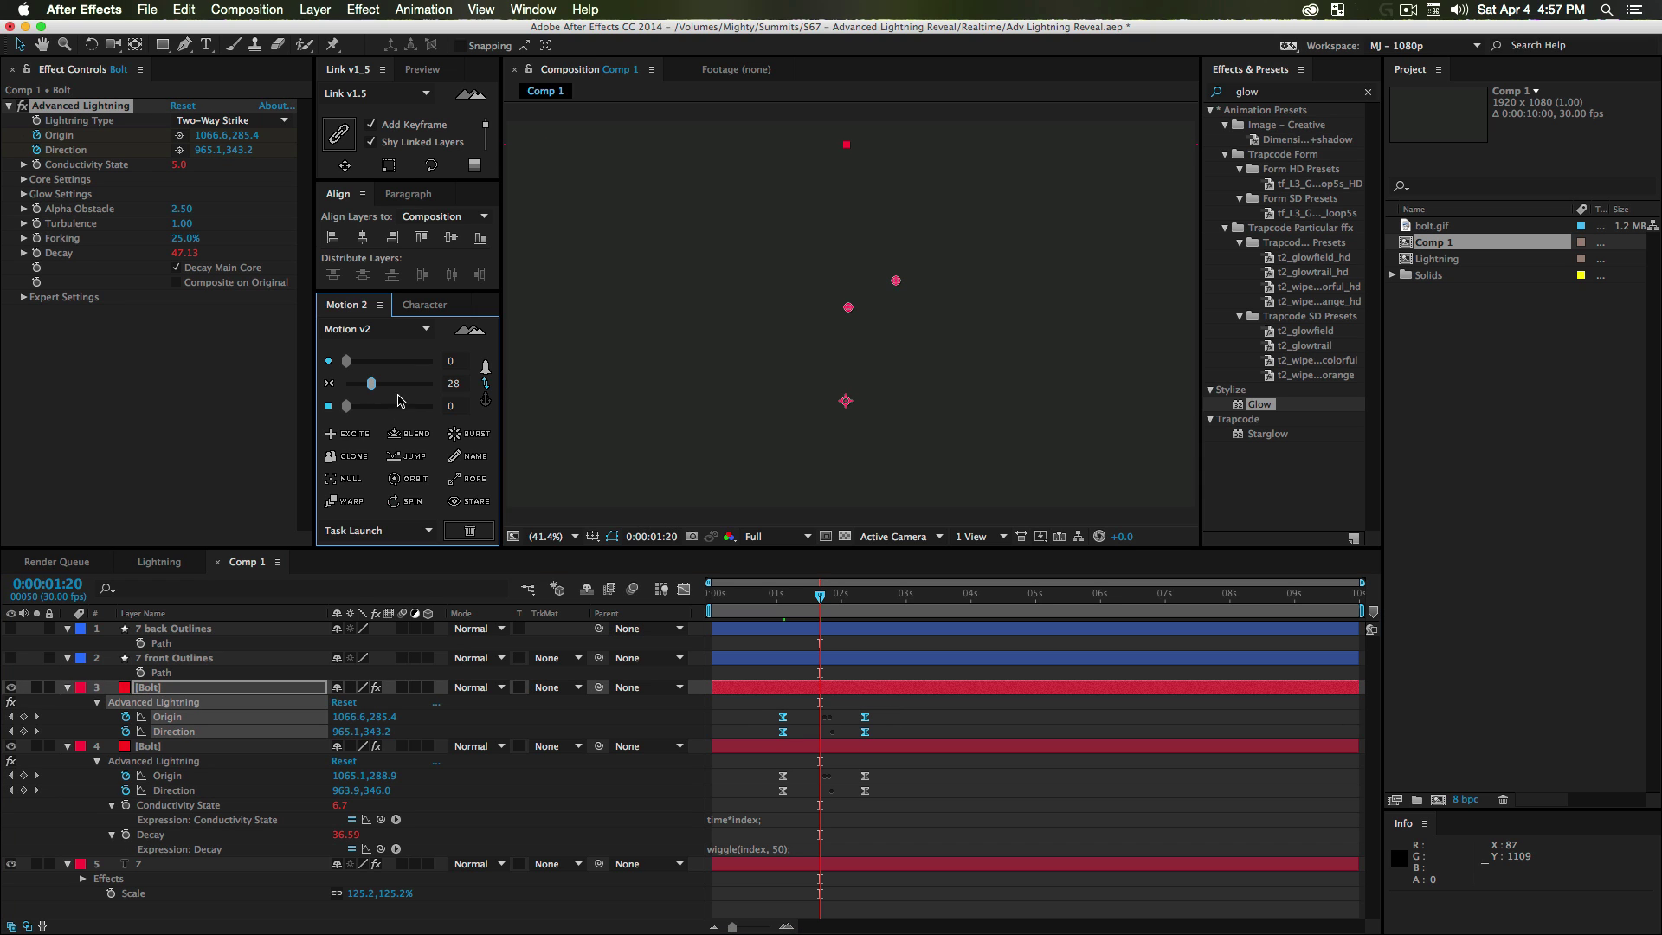
pyautogui.moveTo(798, 597); pyautogui.dragTo(773, 597)
pyautogui.press('space')
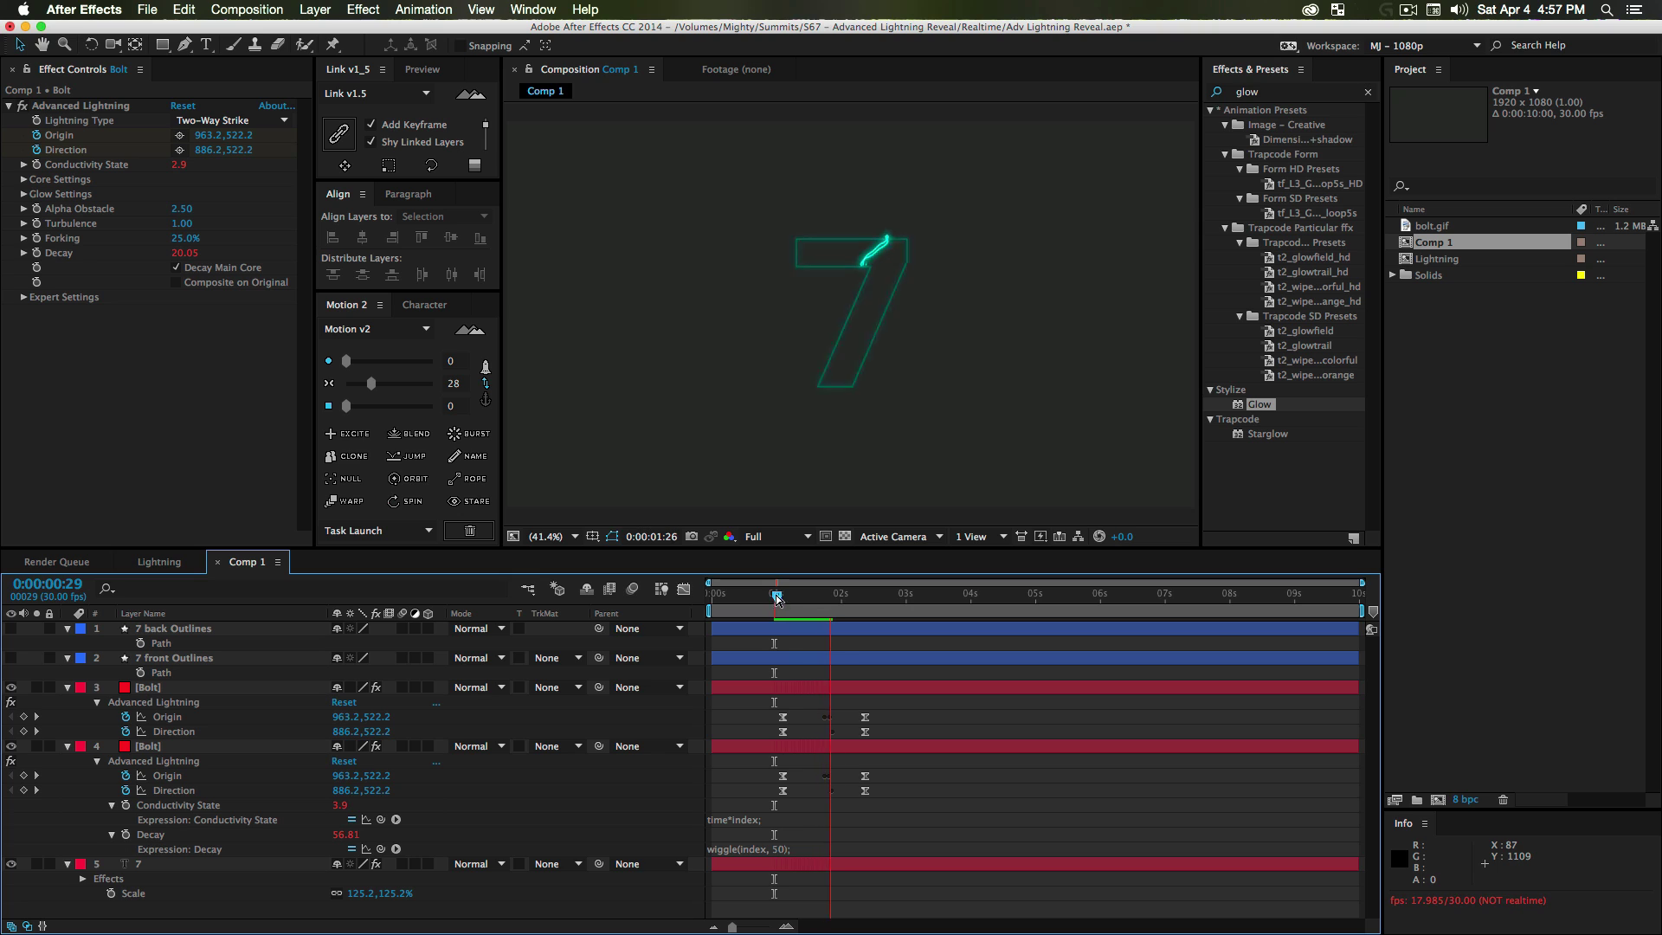
# - Retime the upper Bolt's Origin and Direction keyframes so the last pair sits at 0:00:02:16, and preview from 0:00:01:05
pyautogui.moveTo(765, 707); pyautogui.dragTo(877, 740)
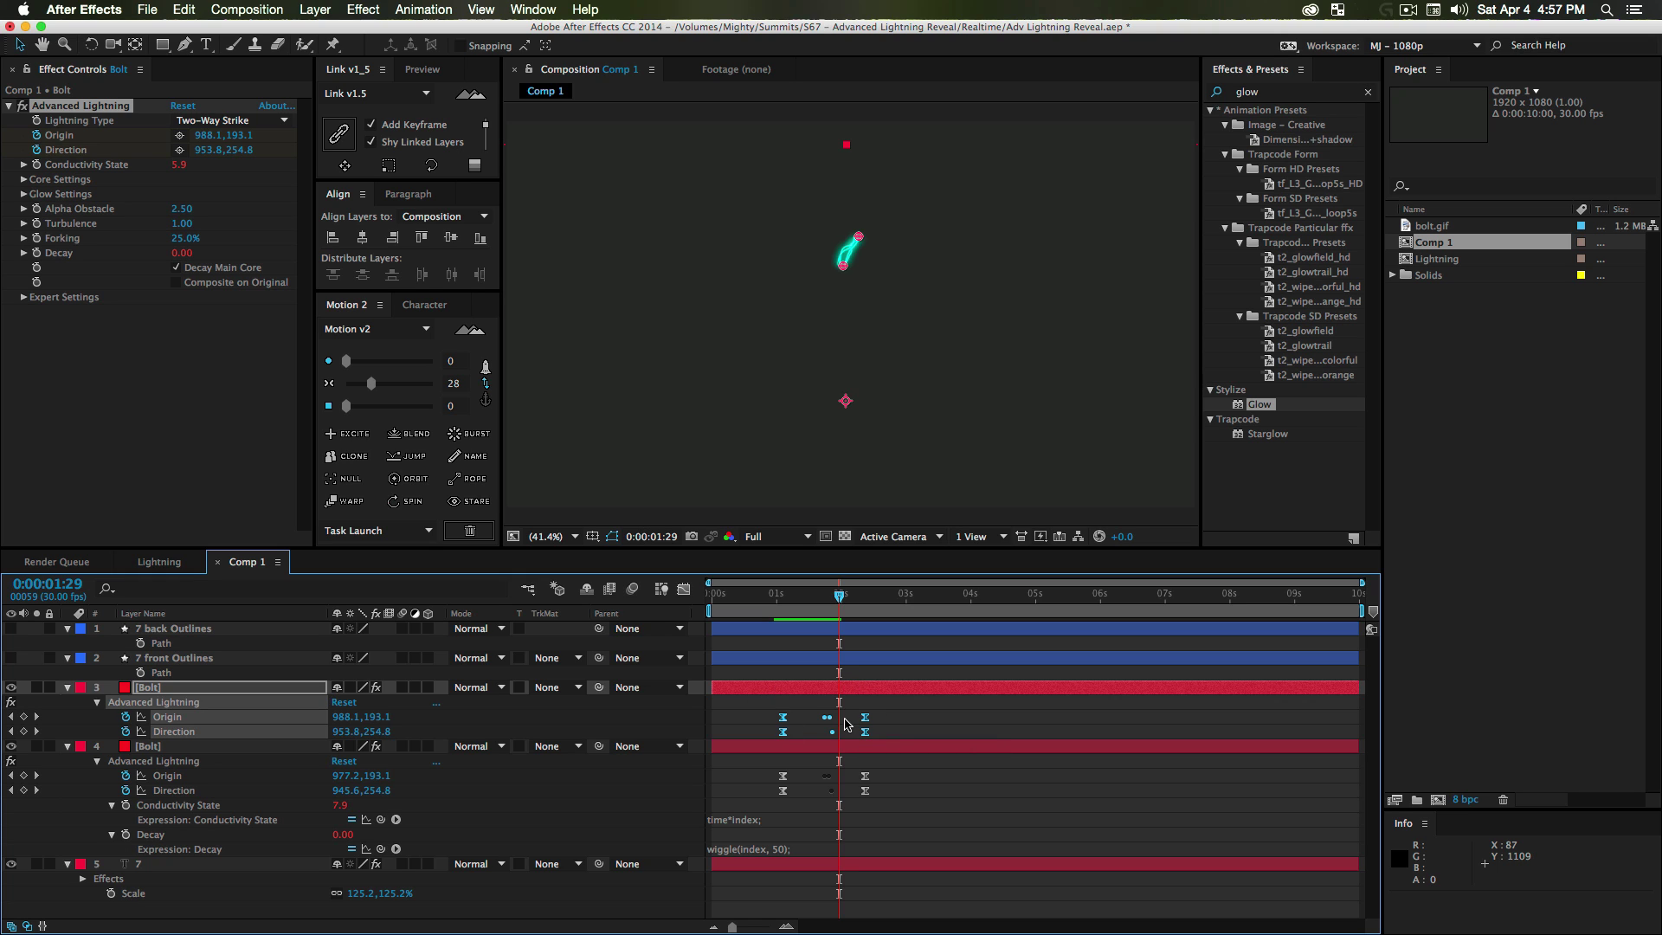
pyautogui.moveTo(865, 720); pyautogui.dragTo(786, 737)
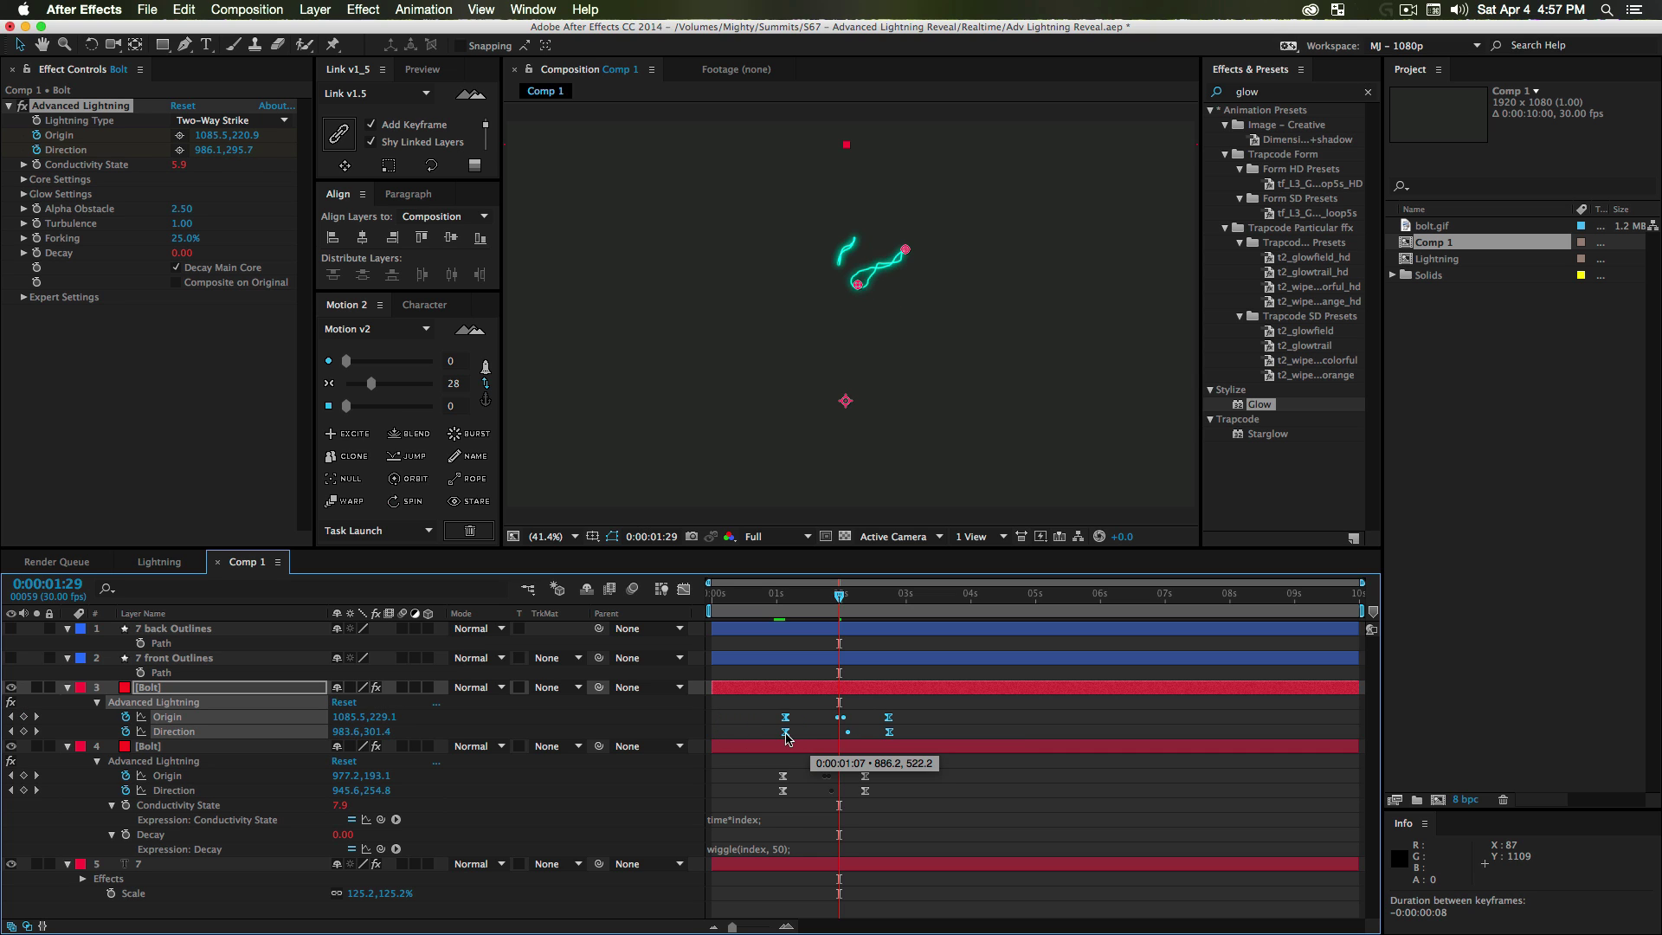
pyautogui.moveTo(889, 734); pyautogui.dragTo(876, 737)
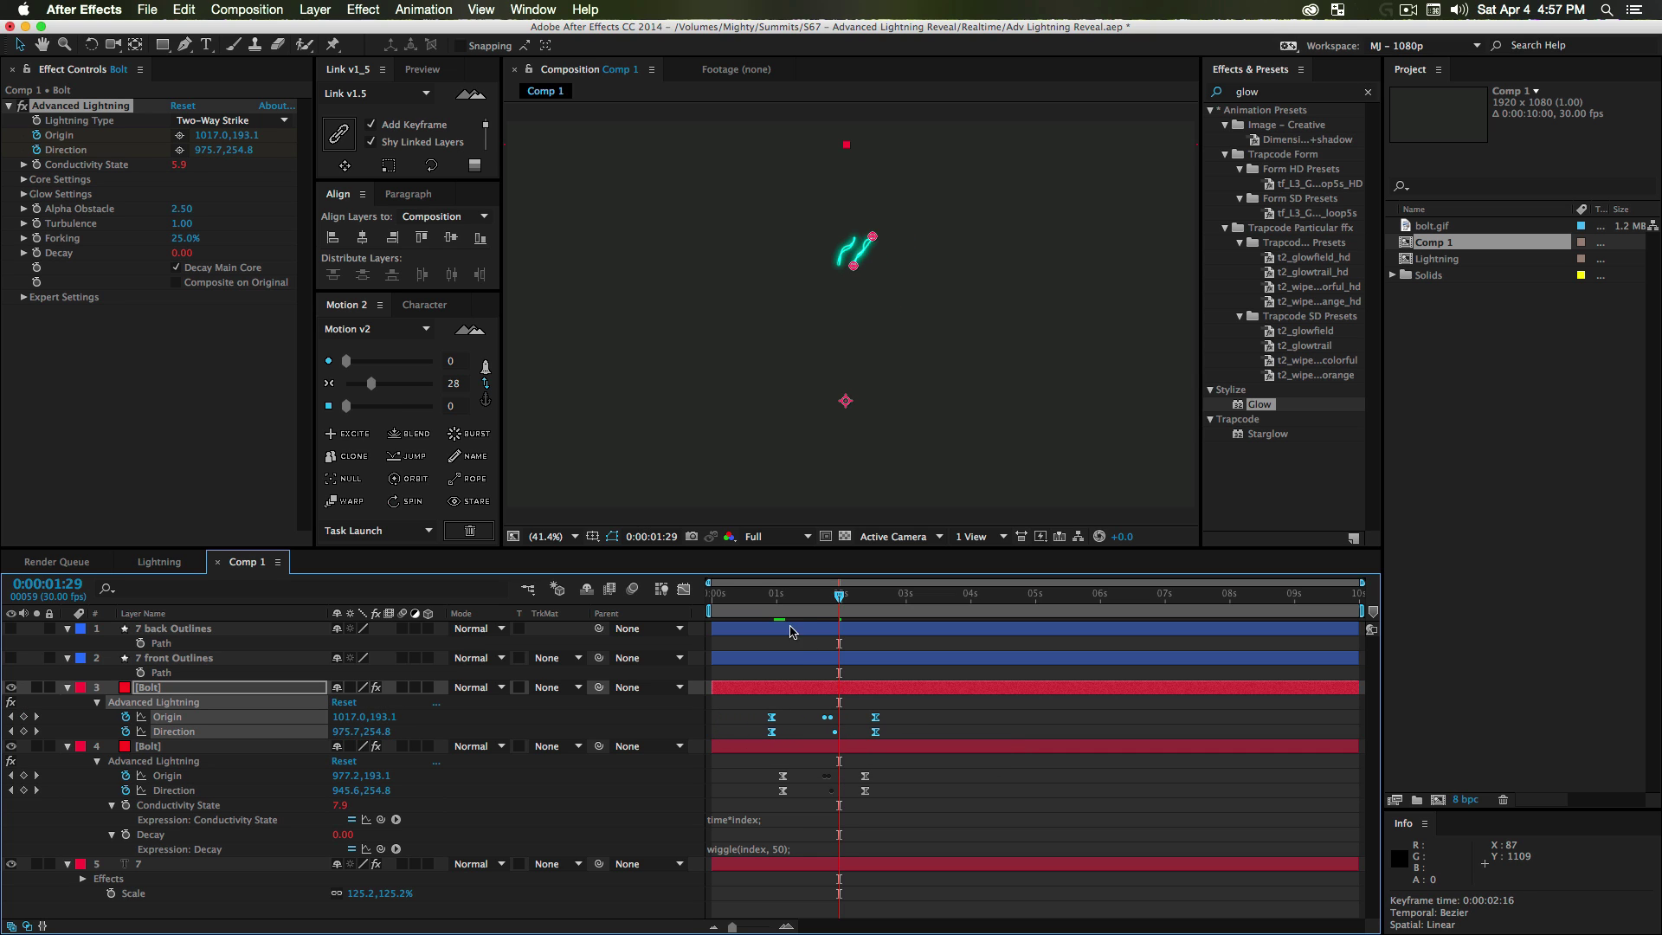
pyautogui.click(787, 601)
pyautogui.press('space')
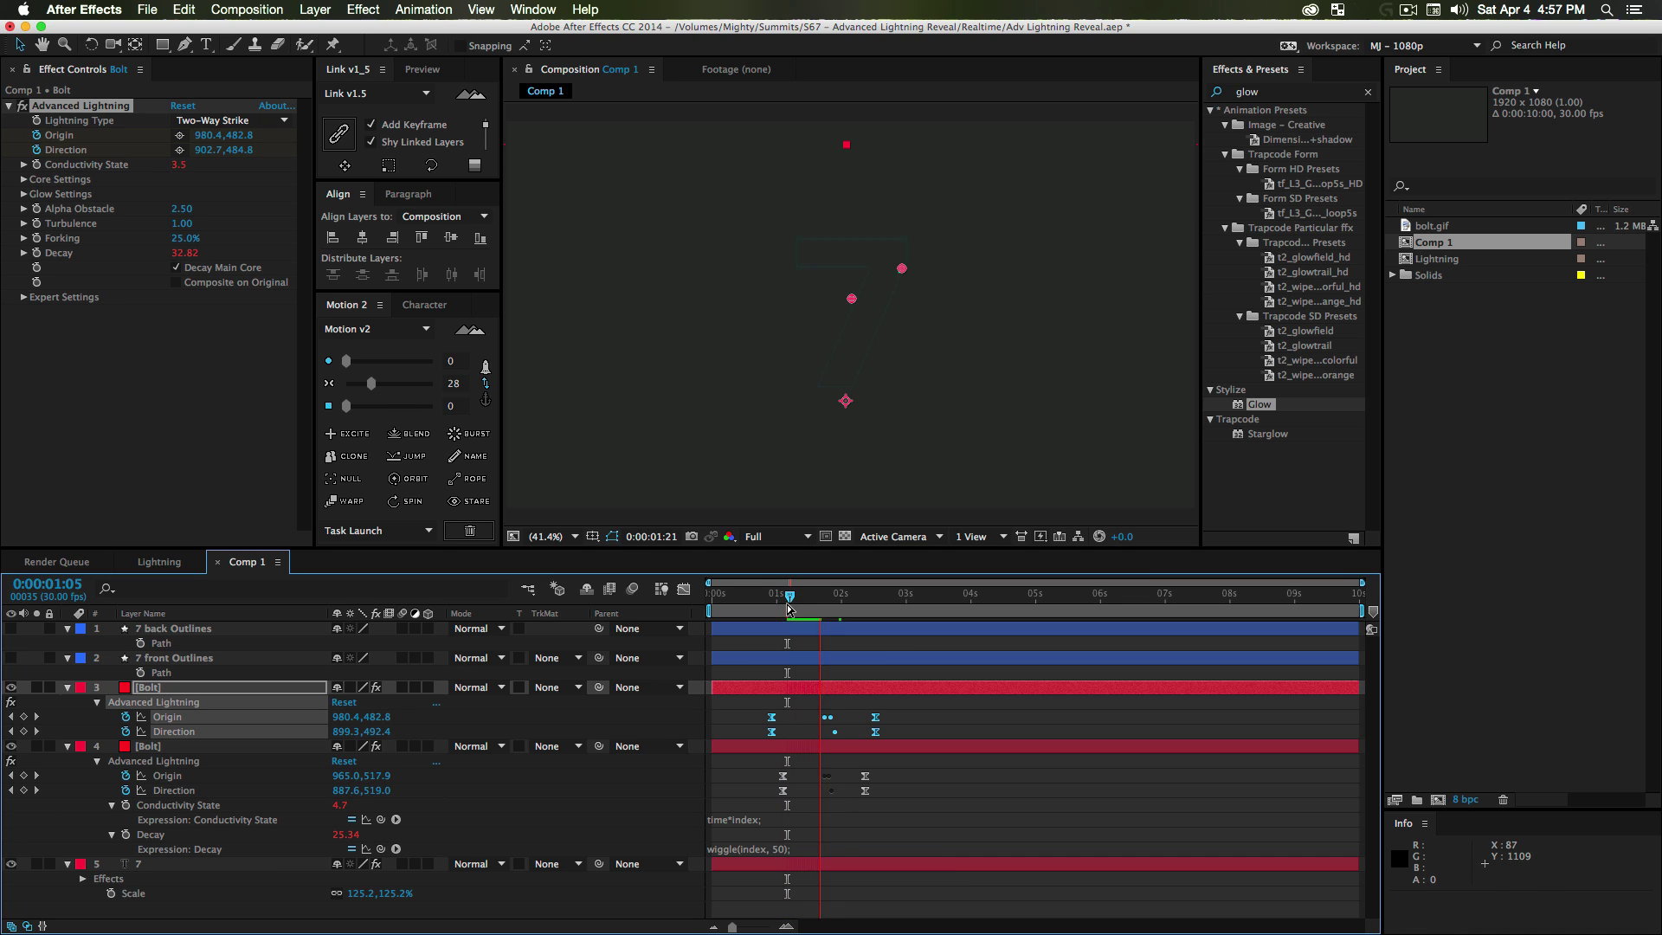
# - Time-reverse all Origin and Direction keyframes of the upper Bolt layer, and preview the opposing bolts from about 0:00:00:28
pyautogui.press('space')
pyautogui.moveTo(744, 704); pyautogui.dragTo(888, 740)
pyautogui.rightClick(876, 734)
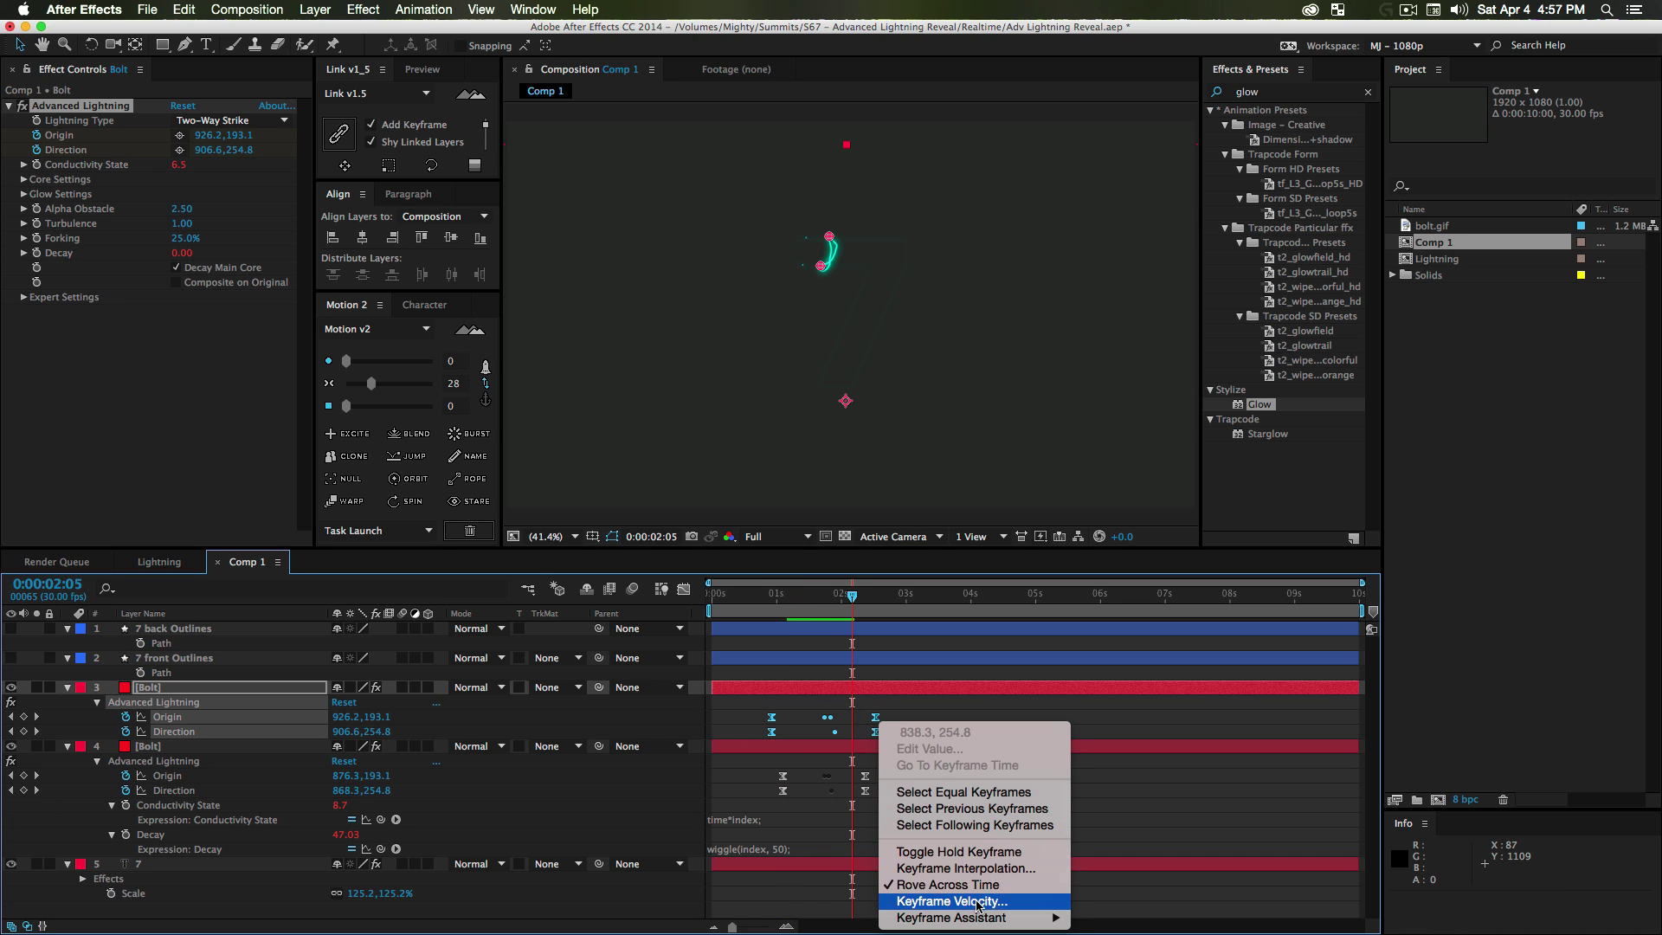
pyautogui.moveTo(986, 923)
pyautogui.click(1145, 918)
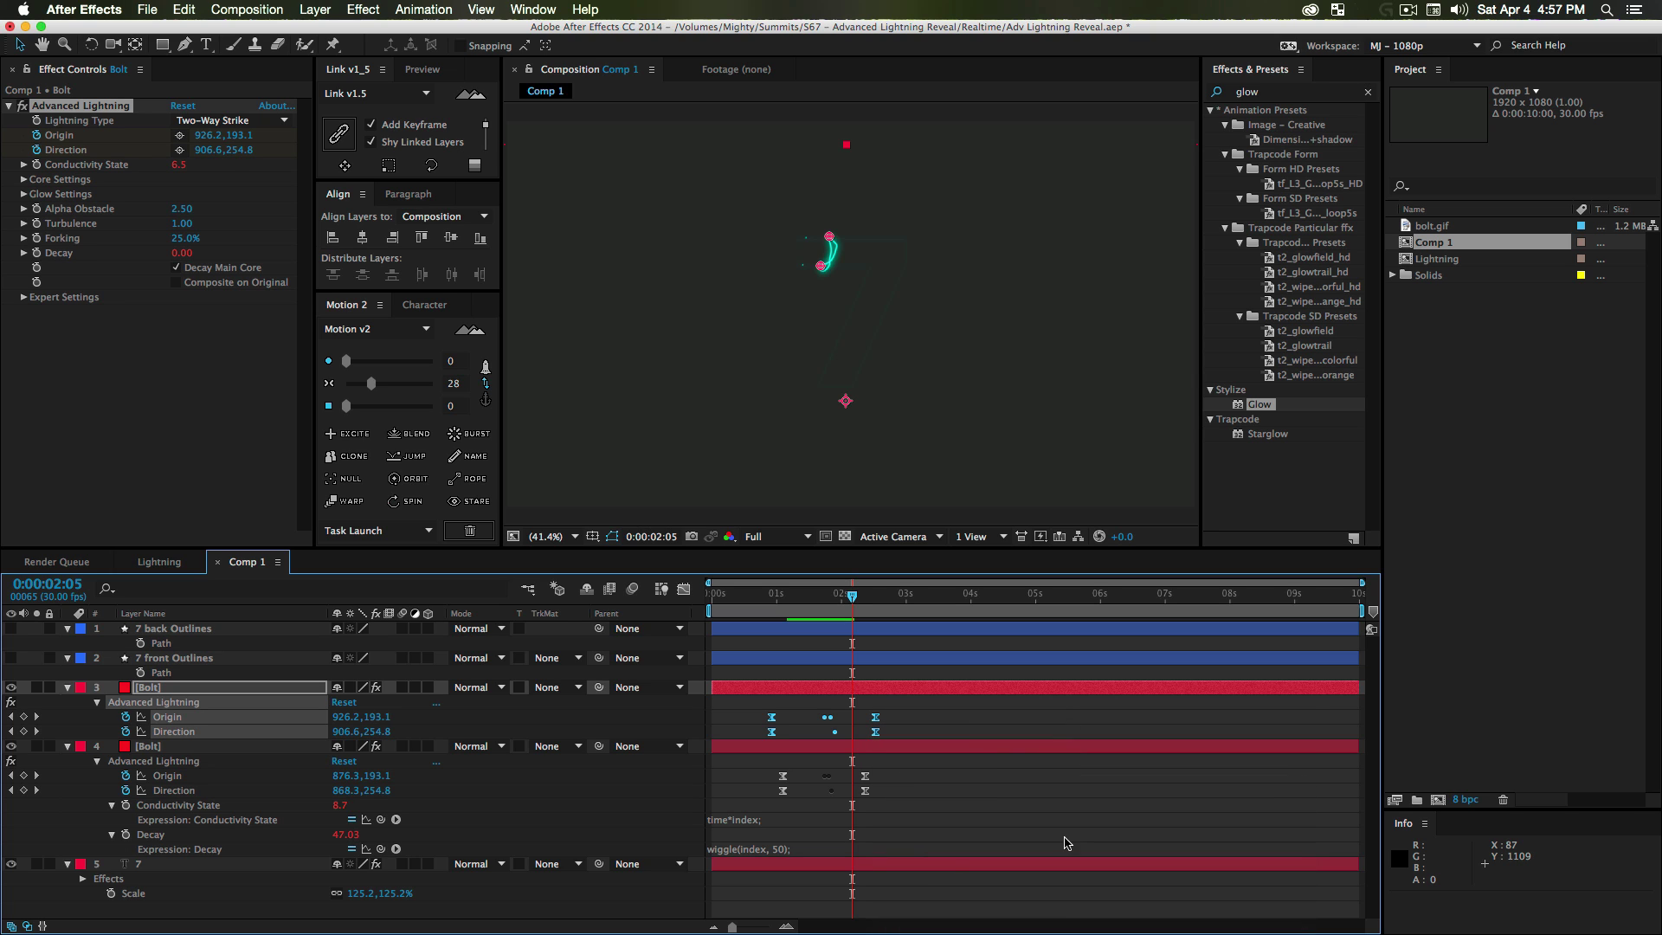
pyautogui.moveTo(792, 595); pyautogui.dragTo(773, 599)
pyautogui.press('space')
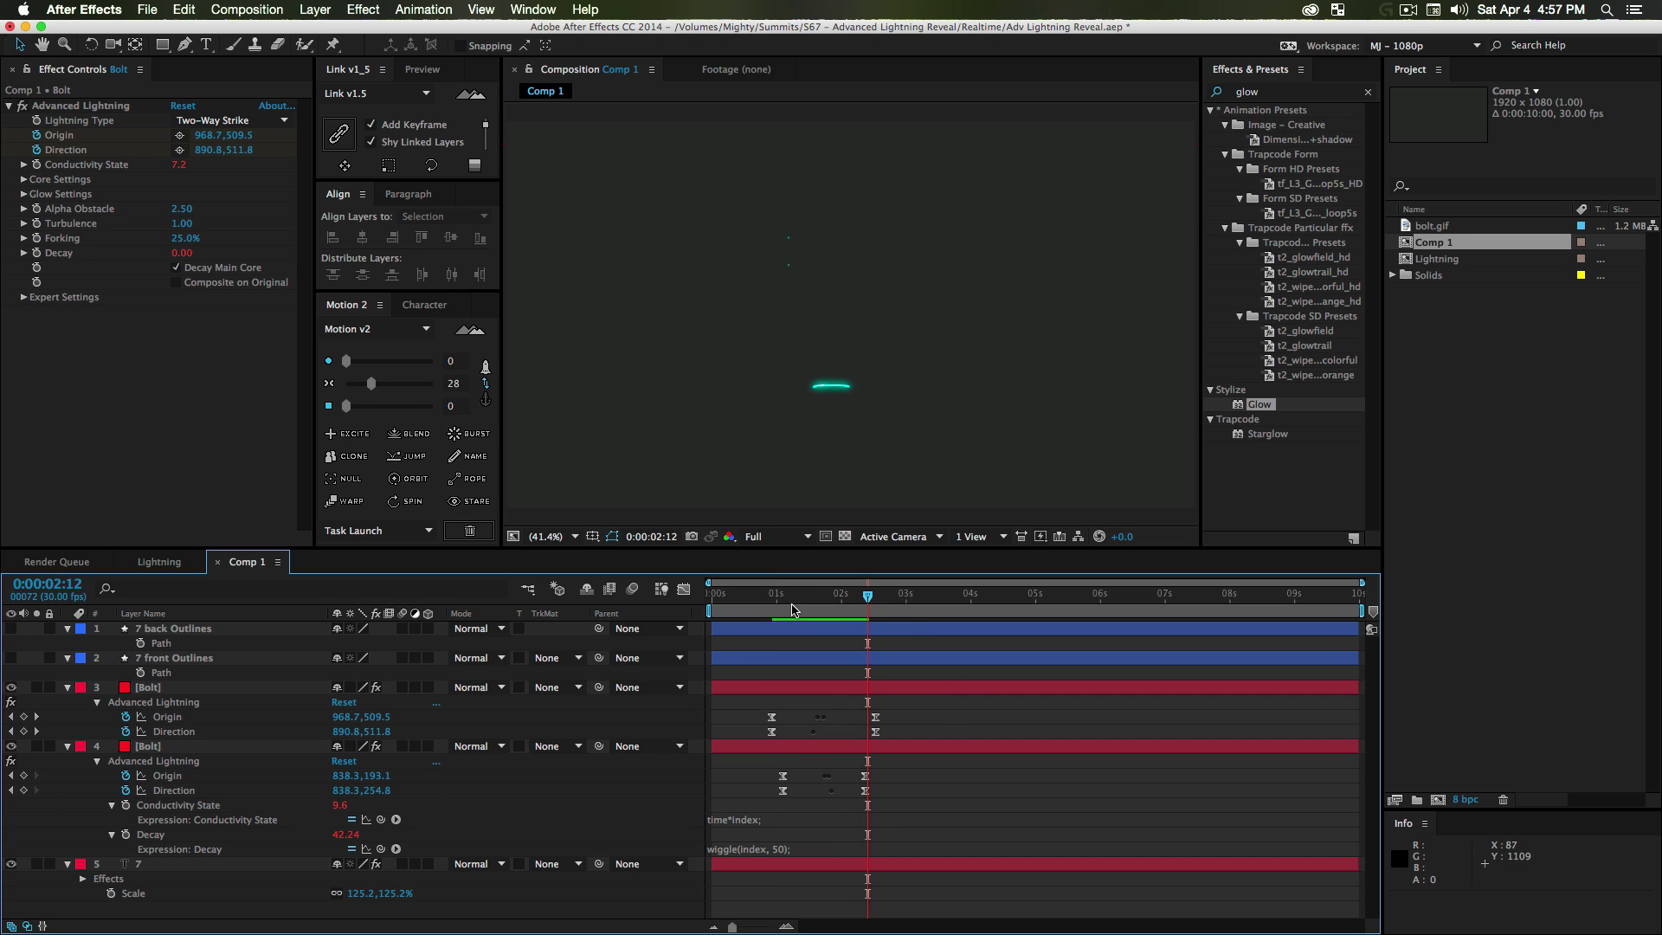
# - Duplicate both Bolt layers, place the copies above the originals starting at 0:00:00:09, and reveal their Origin and Direction keyframes
pyautogui.click(832, 687)
pyautogui.keyDown('shift'); pyautogui.click(171, 746); pyautogui.keyUp('shift')
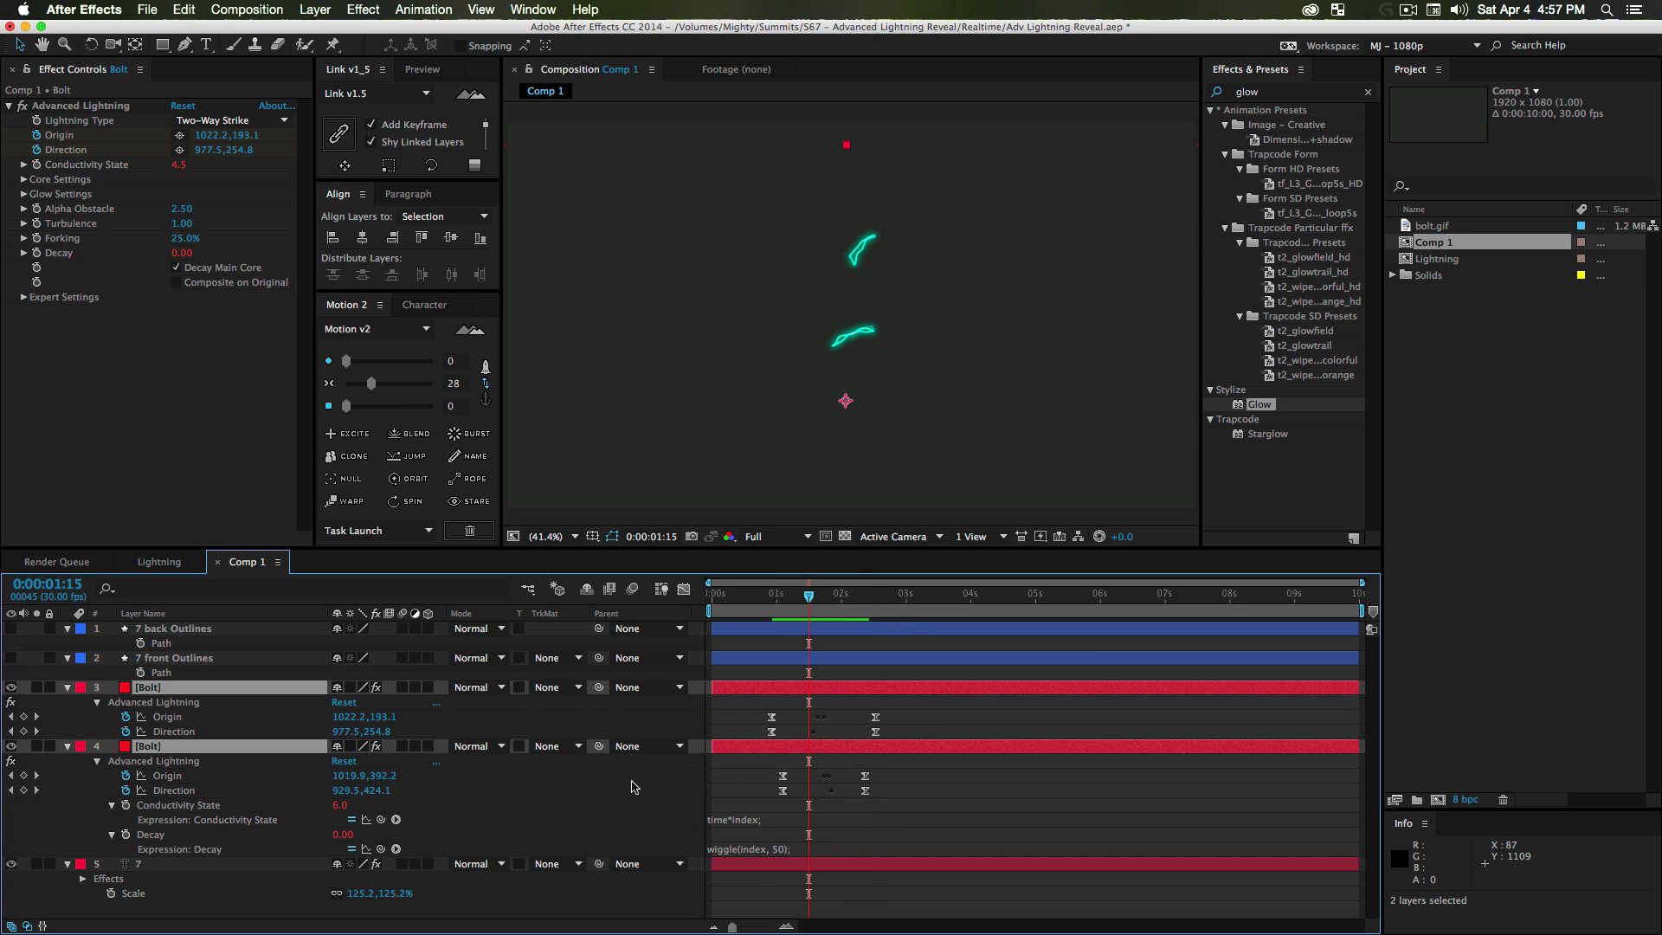
pyautogui.press('super+d')
pyautogui.moveTo(152, 763); pyautogui.dragTo(154, 698)
pyautogui.moveTo(751, 693); pyautogui.dragTo(883, 744)
pyautogui.press('u')
# - Apply Easy Ease to the two middle Origin keyframes of the lower Bolt copy, and preview from 0:00:00:28
pyautogui.moveTo(789, 765); pyautogui.dragTo(841, 779)
pyautogui.click(831, 779)
pyautogui.press('F9')
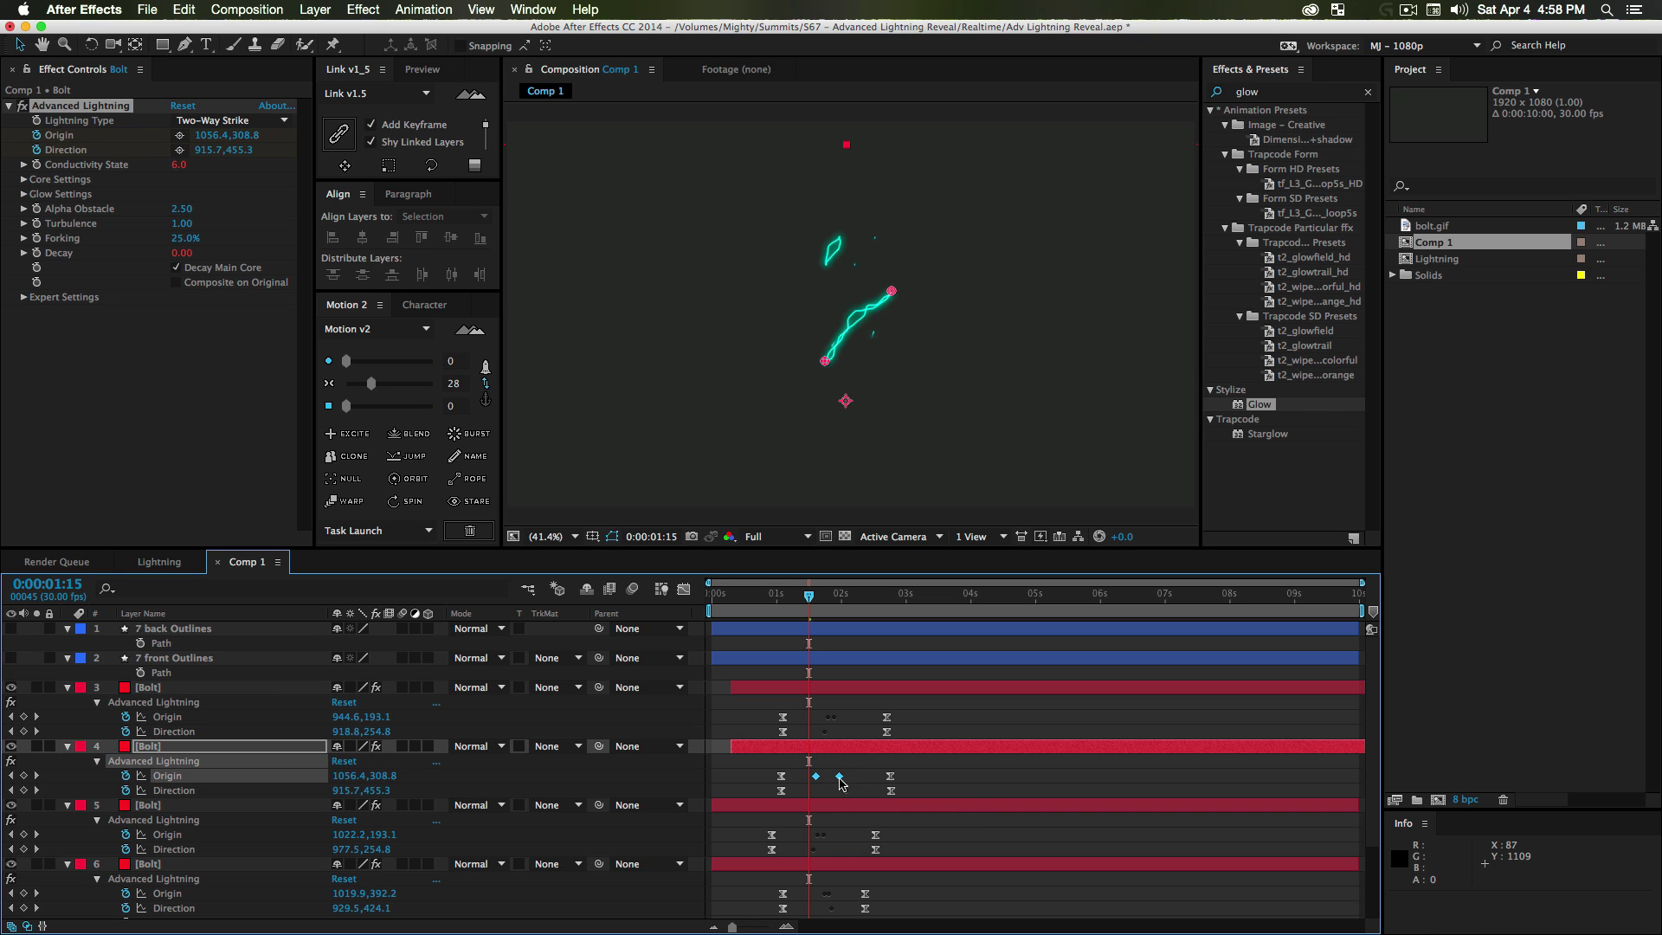
pyautogui.click(773, 595)
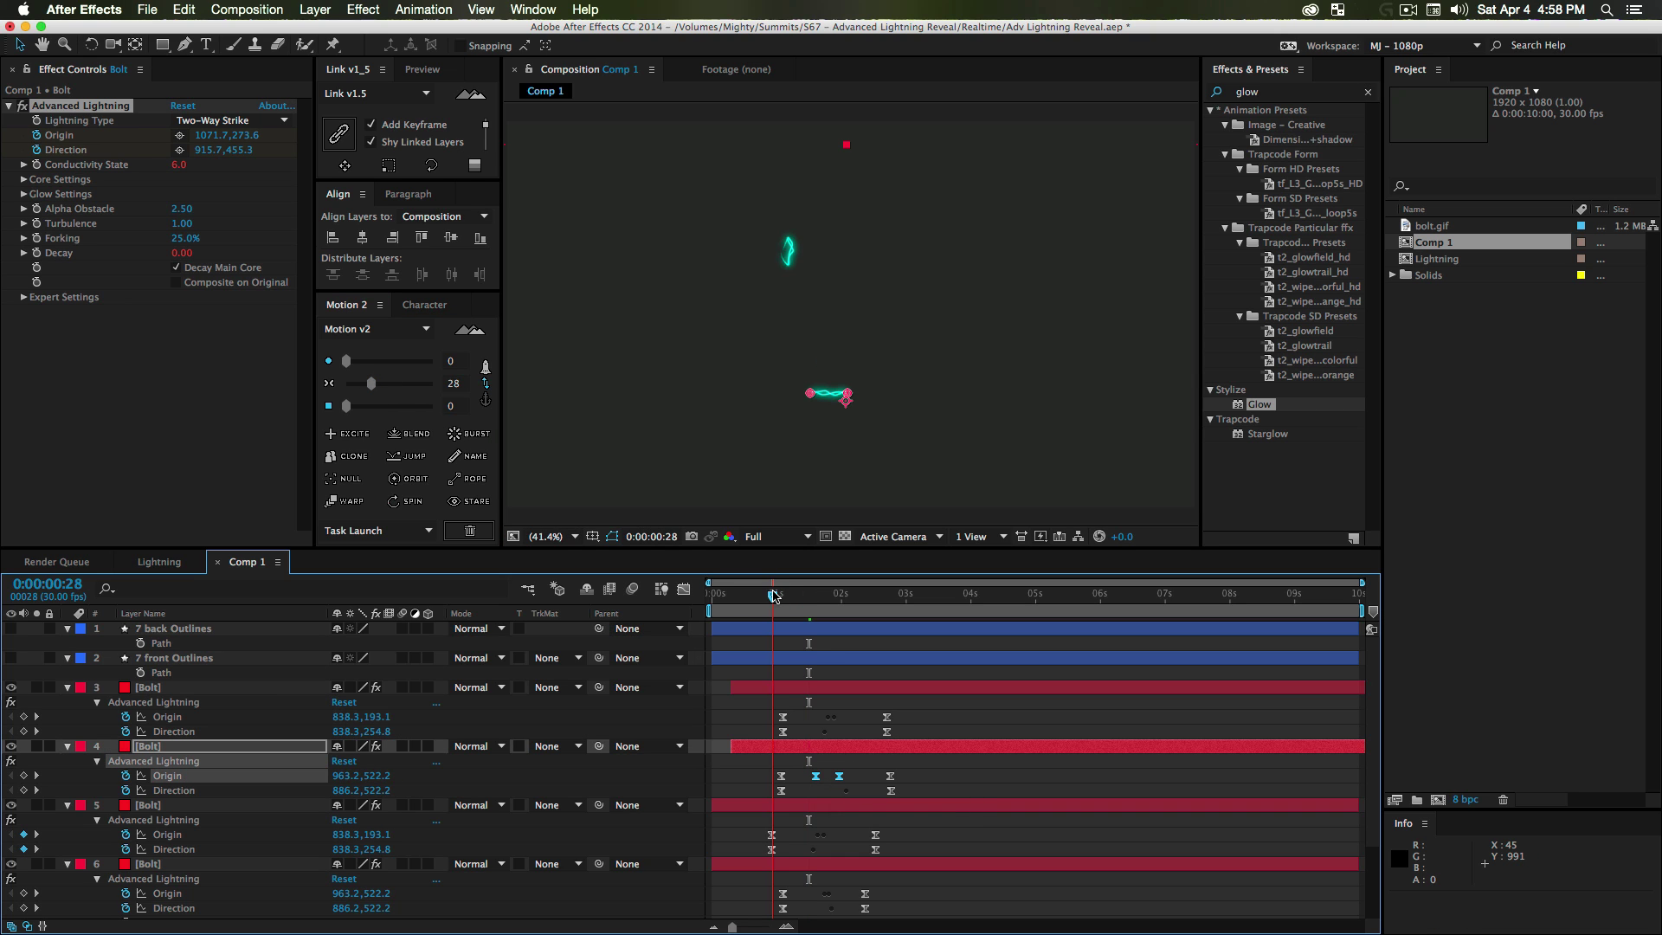
pyautogui.press('space')
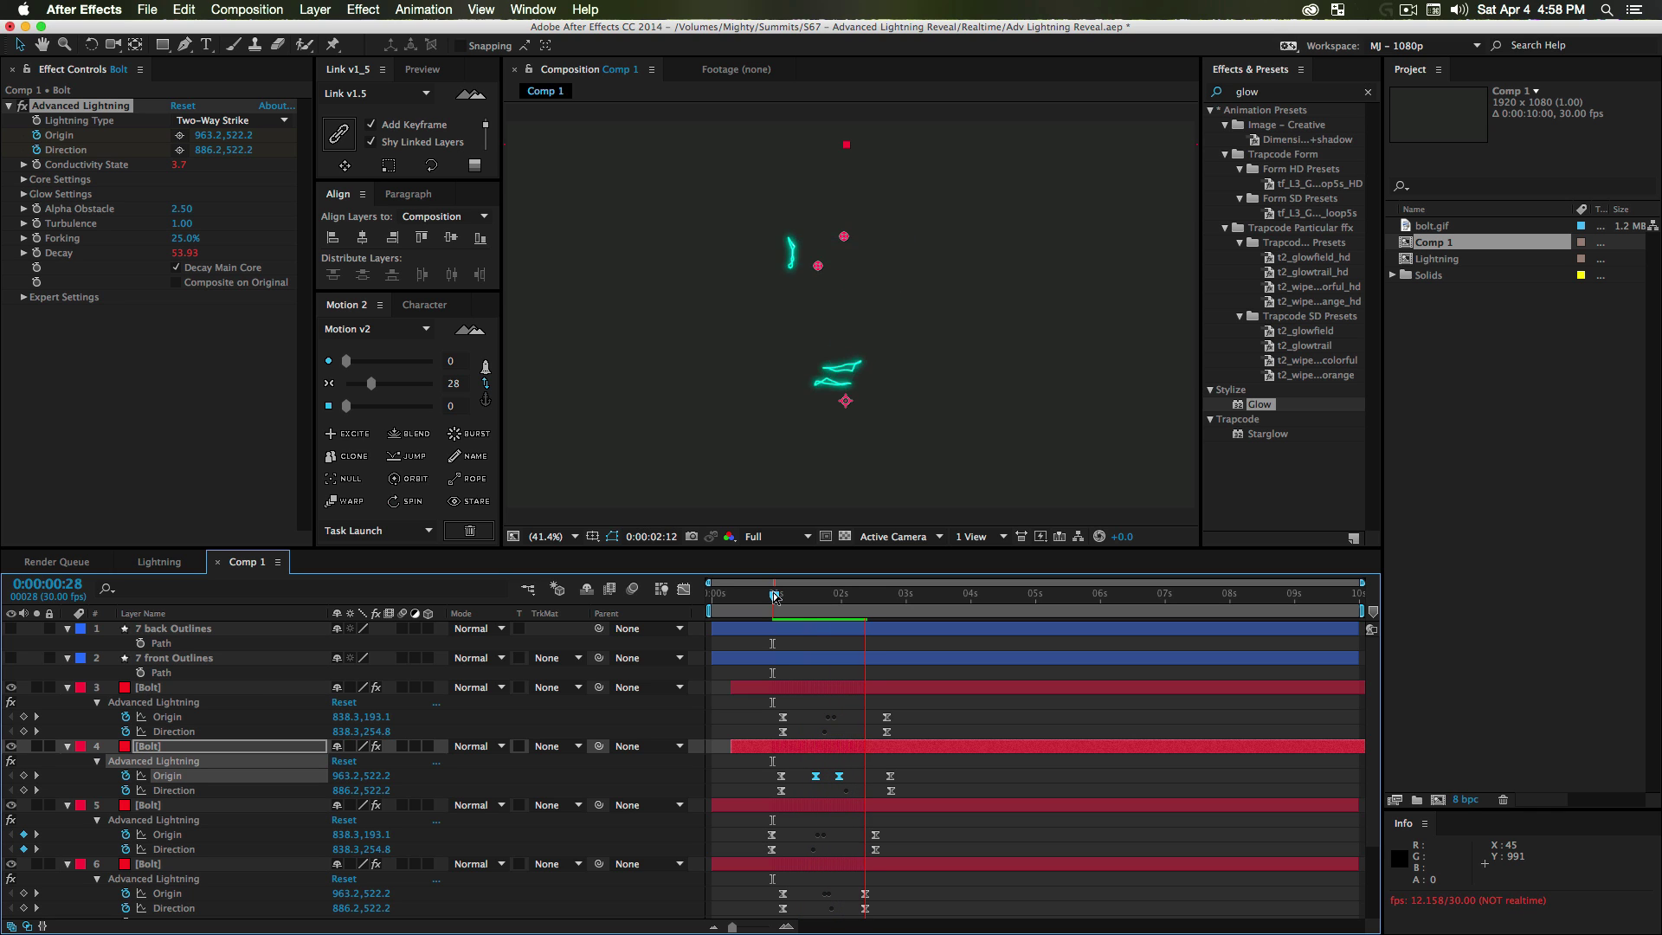
# - Collapse the properties of all layers, clear the selection and check the frame at 0:00:02:01
pyautogui.moveTo(880, 596); pyautogui.dragTo(854, 601)
pyautogui.press('super+a')
pyautogui.press('u')
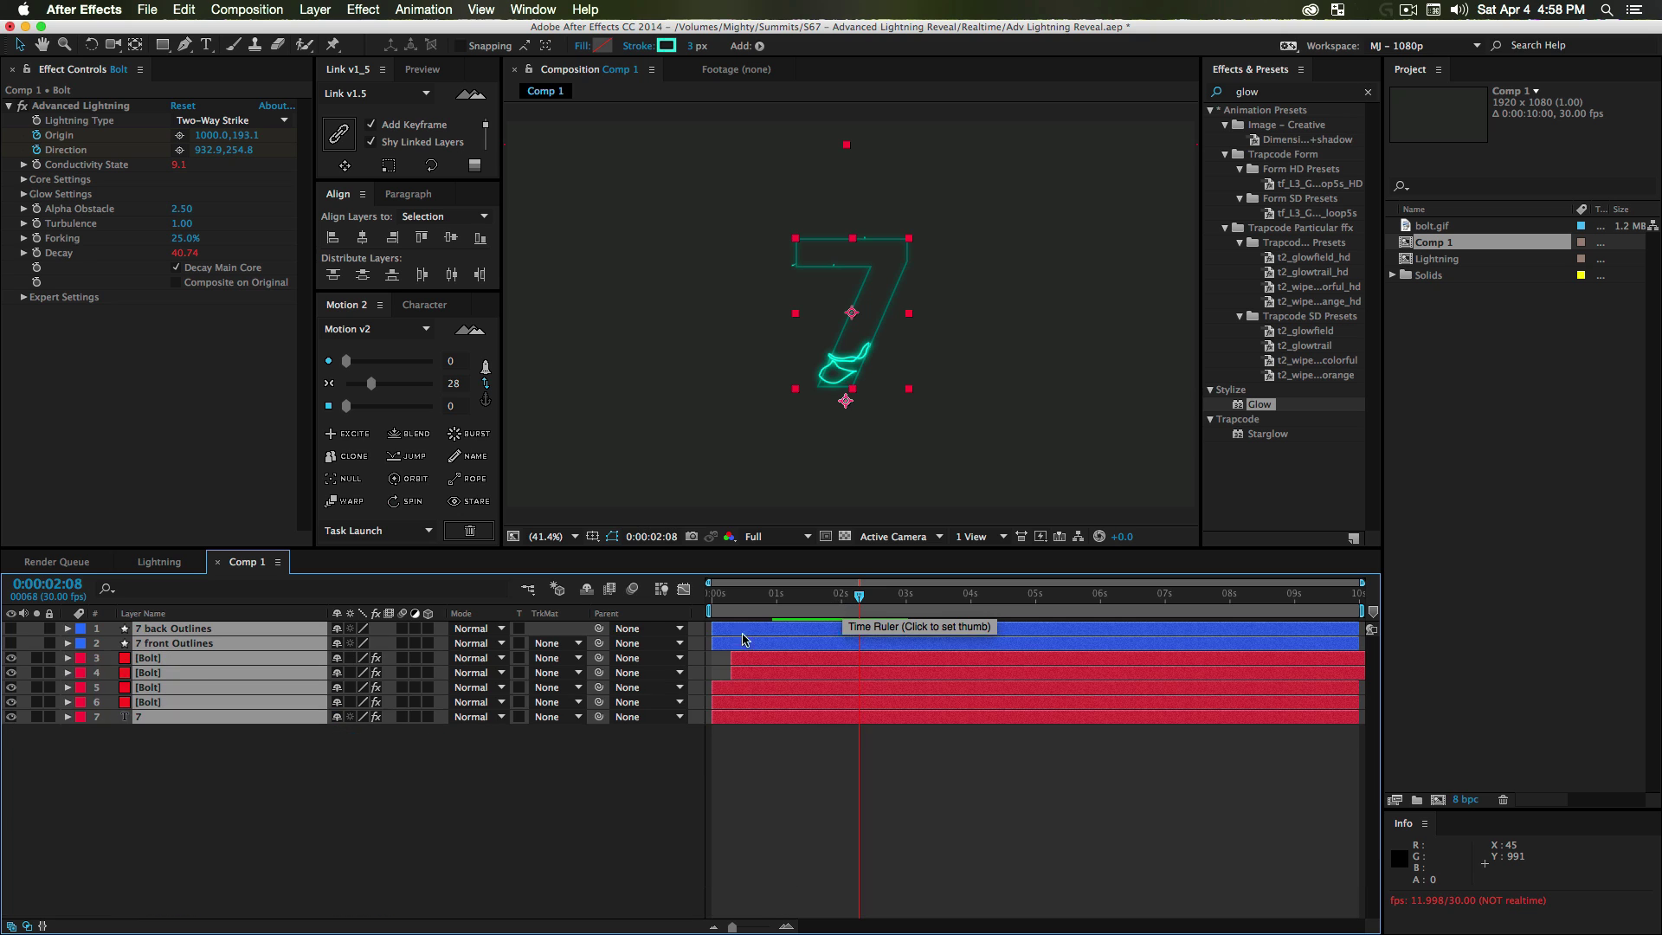
pyautogui.press('F2')
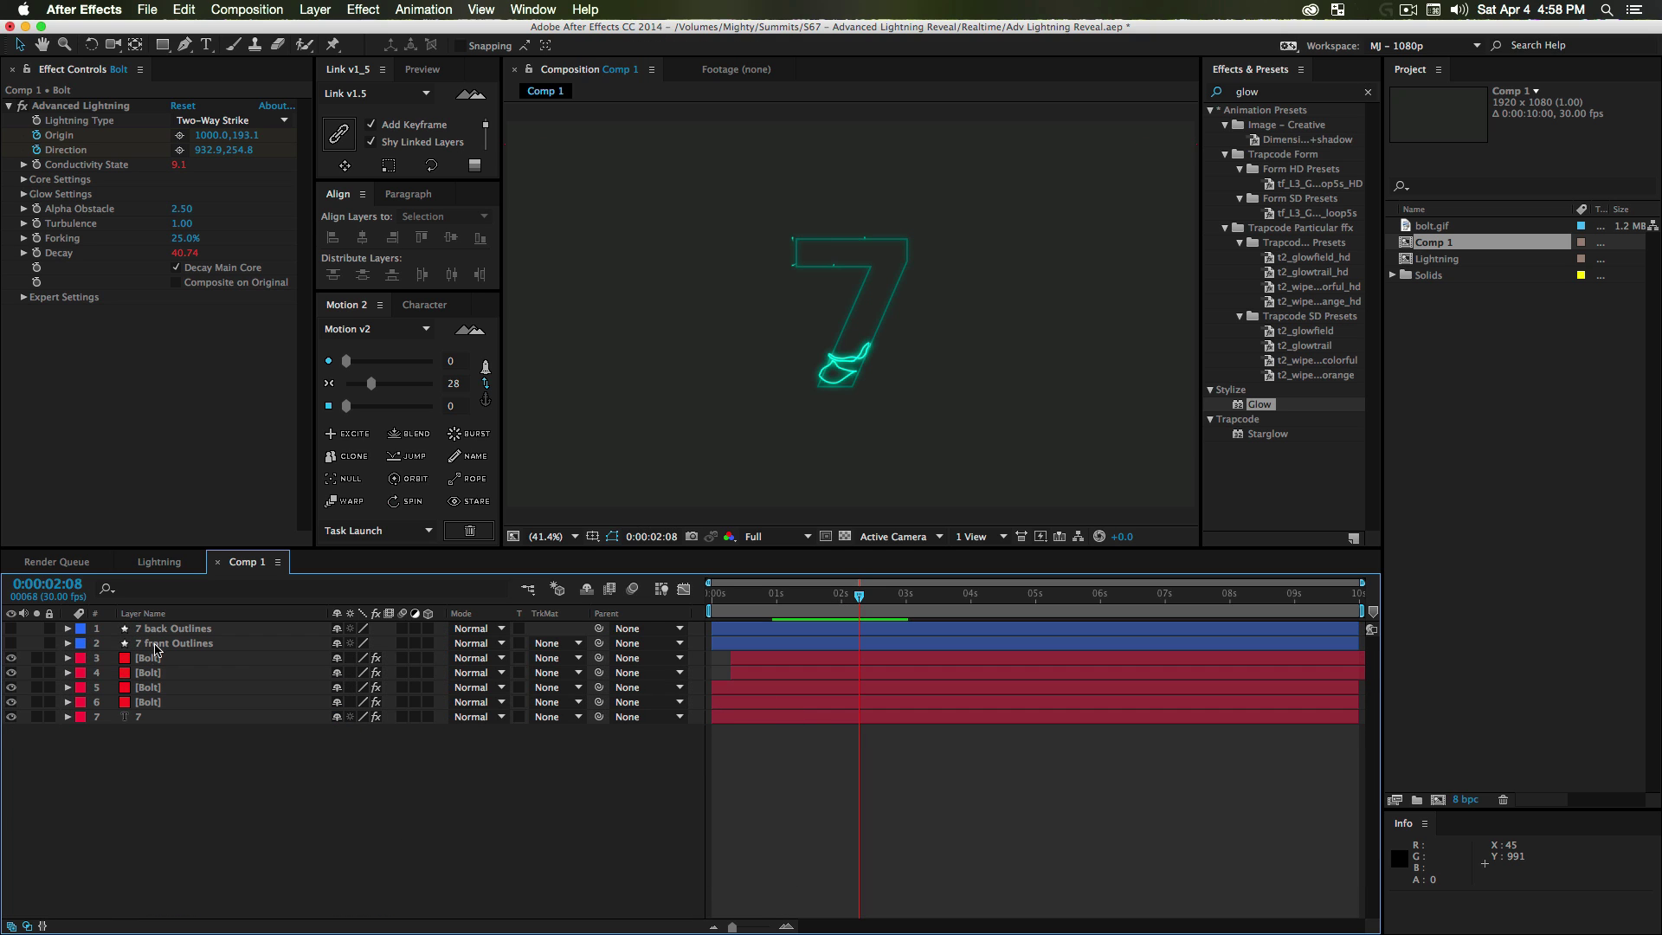
pyautogui.moveTo(844, 594)
pyautogui.mouseDown()
pyautogui.moveTo(827, 594)
pyautogui.moveTo(844, 593)
pyautogui.mouseUp()
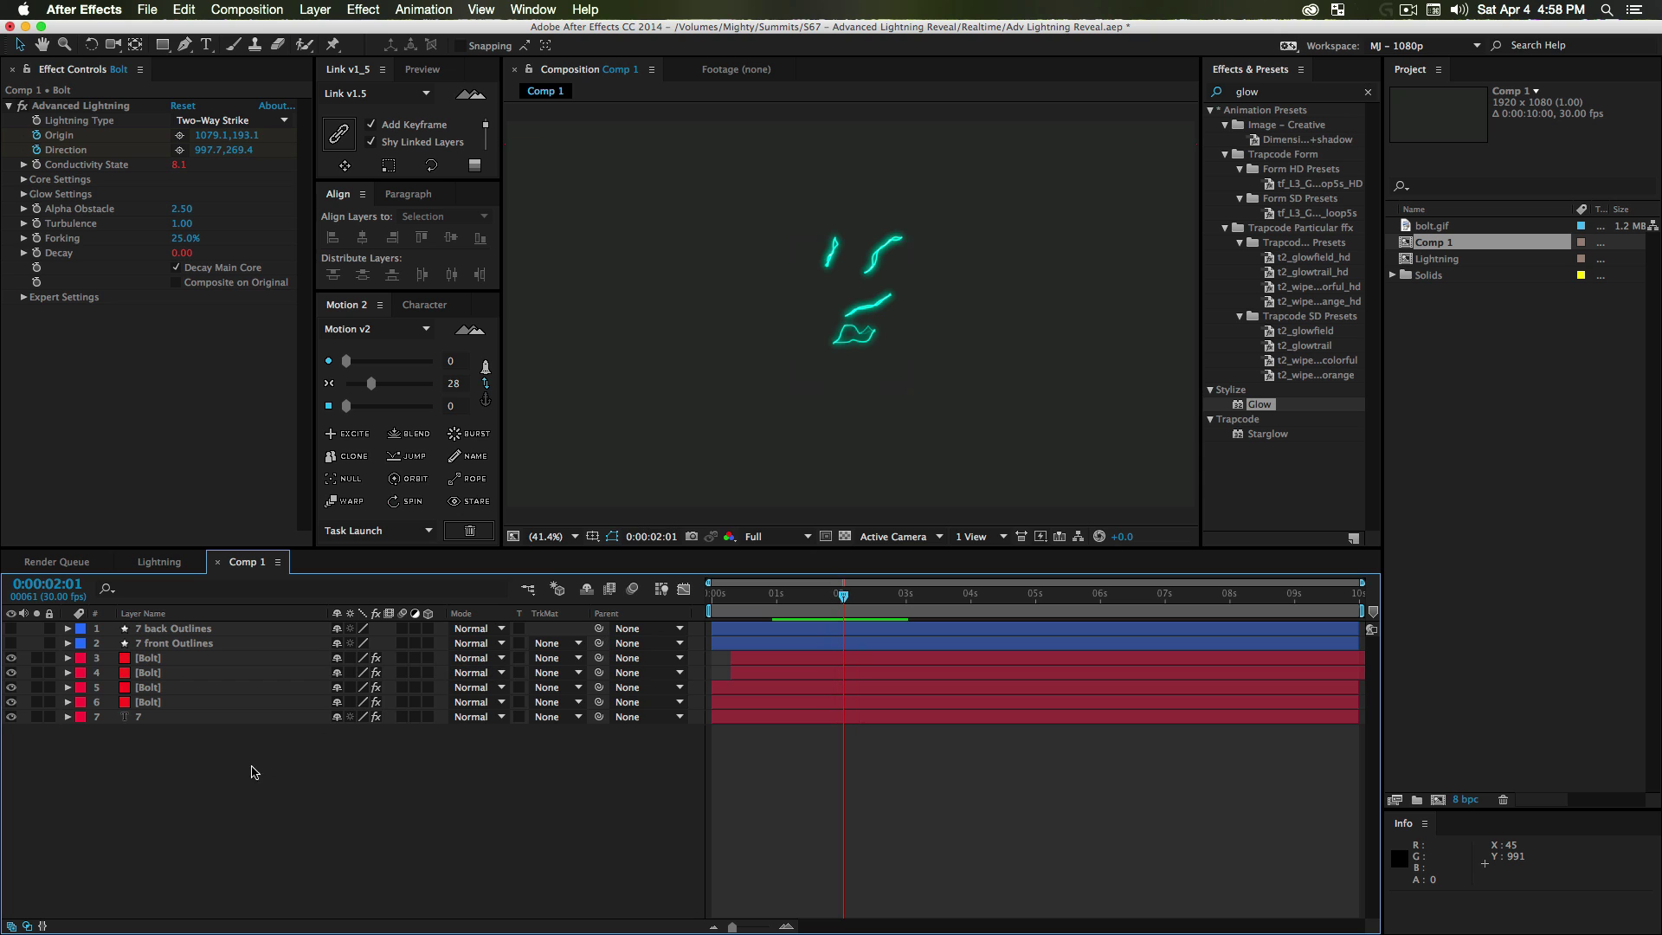
# - Duplicate the topmost Bolt layer, reveal the new copy's Origin and Direction keyframes and time-reverse them
pyautogui.click(169, 664)
pyautogui.press('super+d')
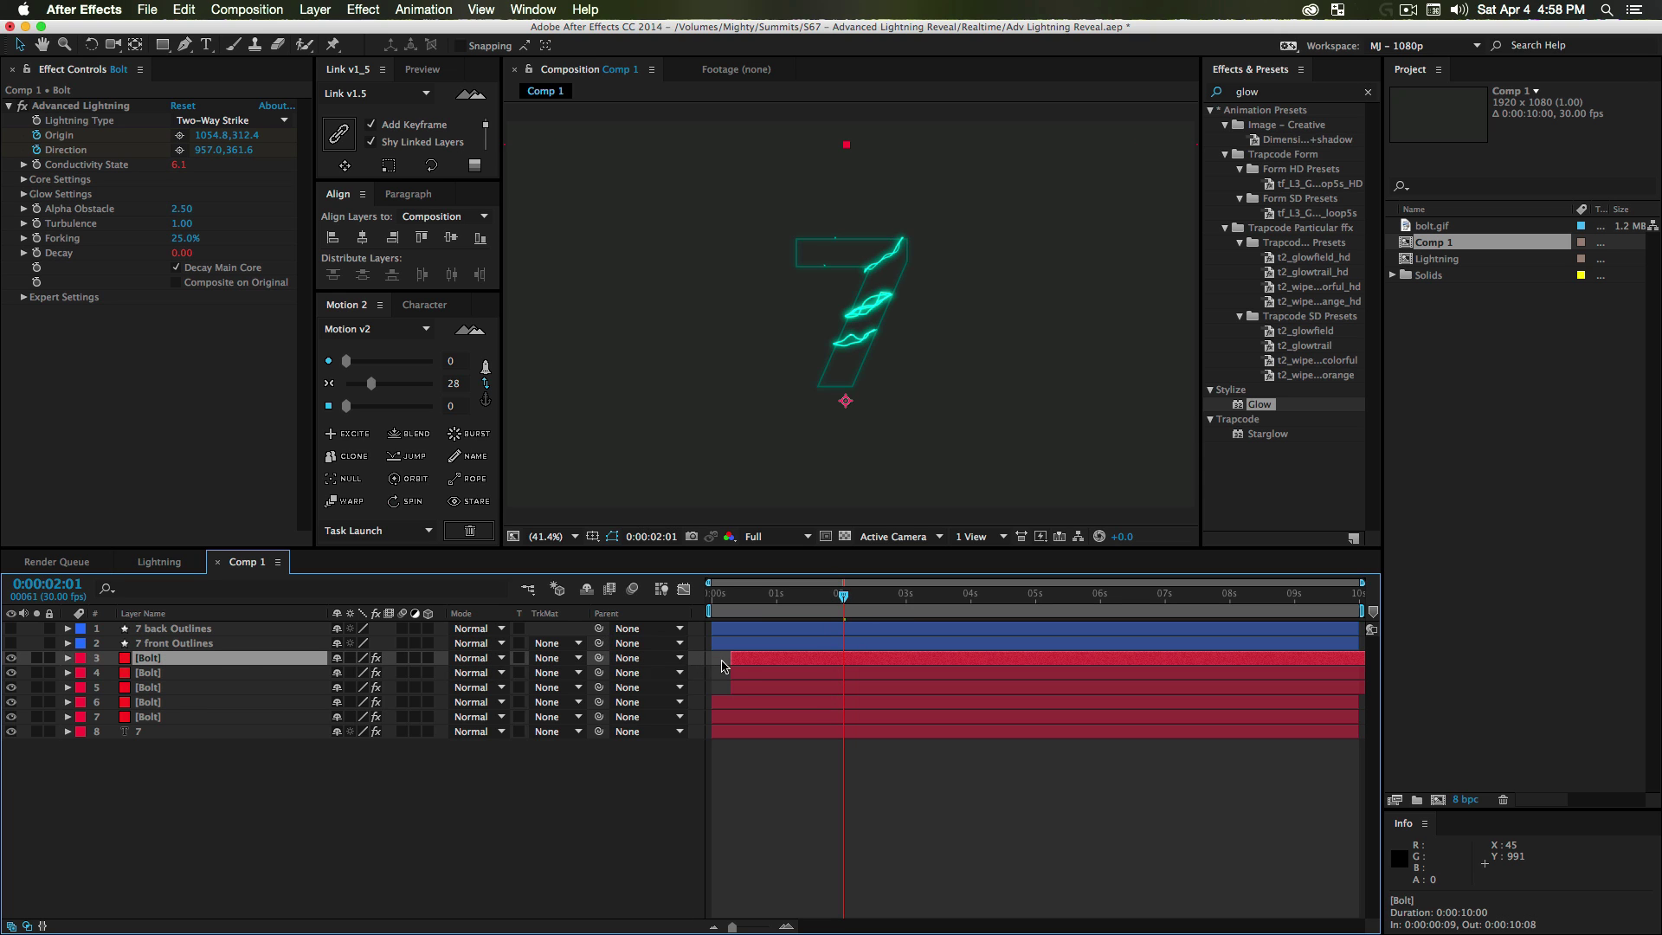
pyautogui.press('u')
pyautogui.moveTo(765, 678); pyautogui.dragTo(904, 706)
pyautogui.rightClick(906, 703)
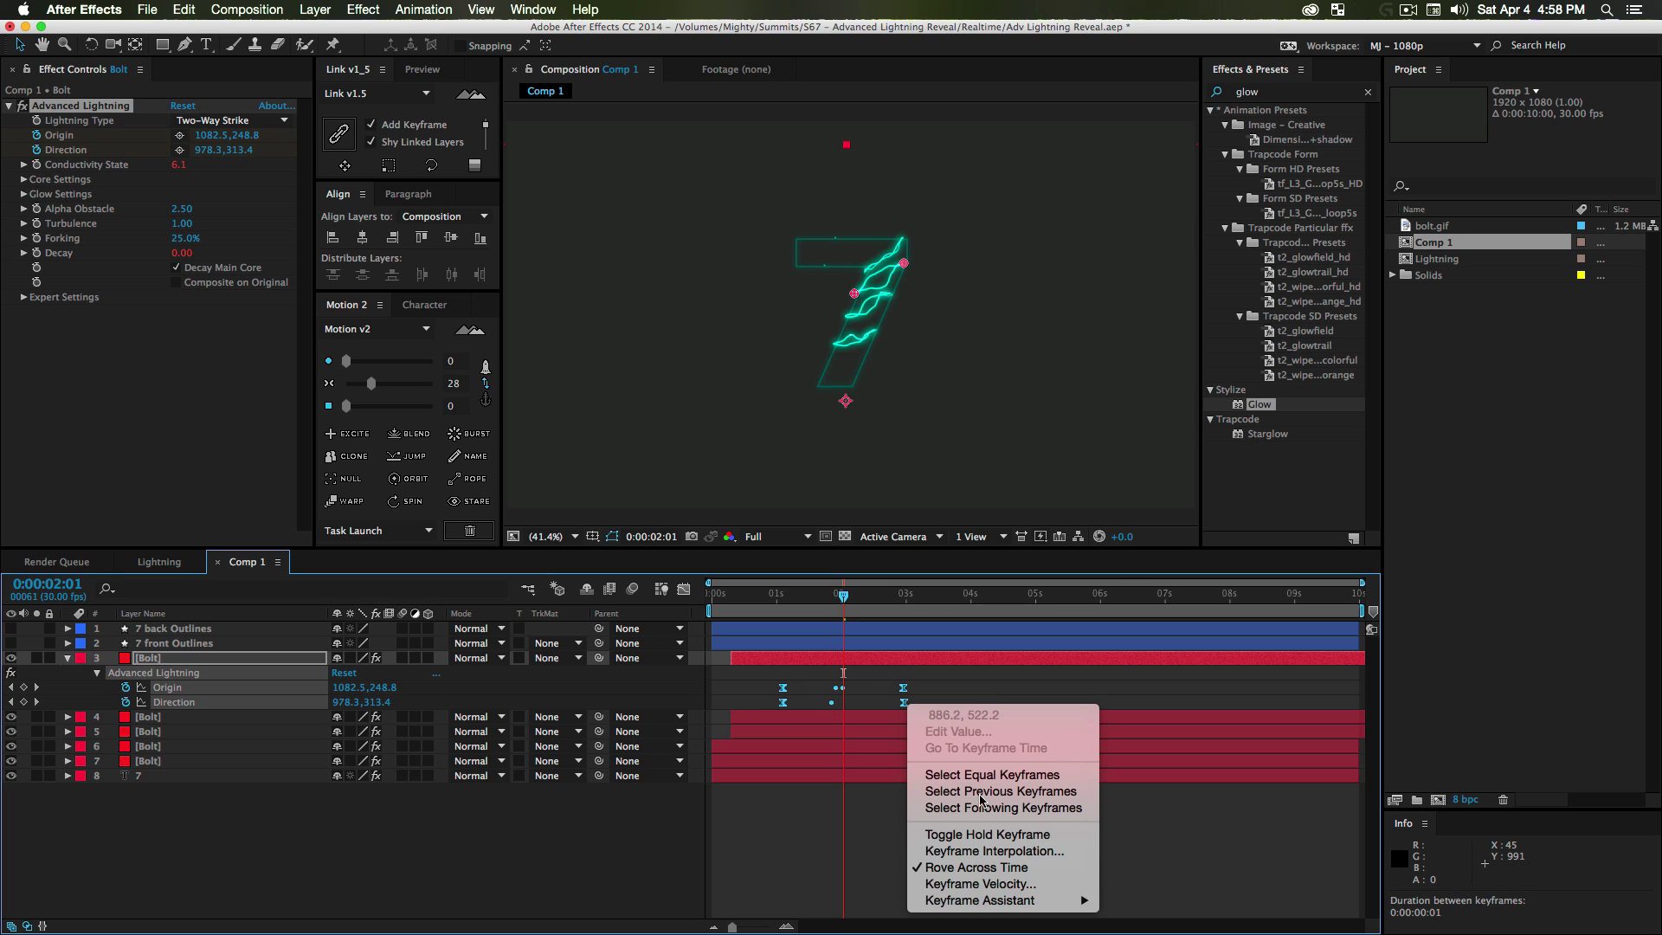
pyautogui.moveTo(1017, 900)
pyautogui.click(1220, 918)
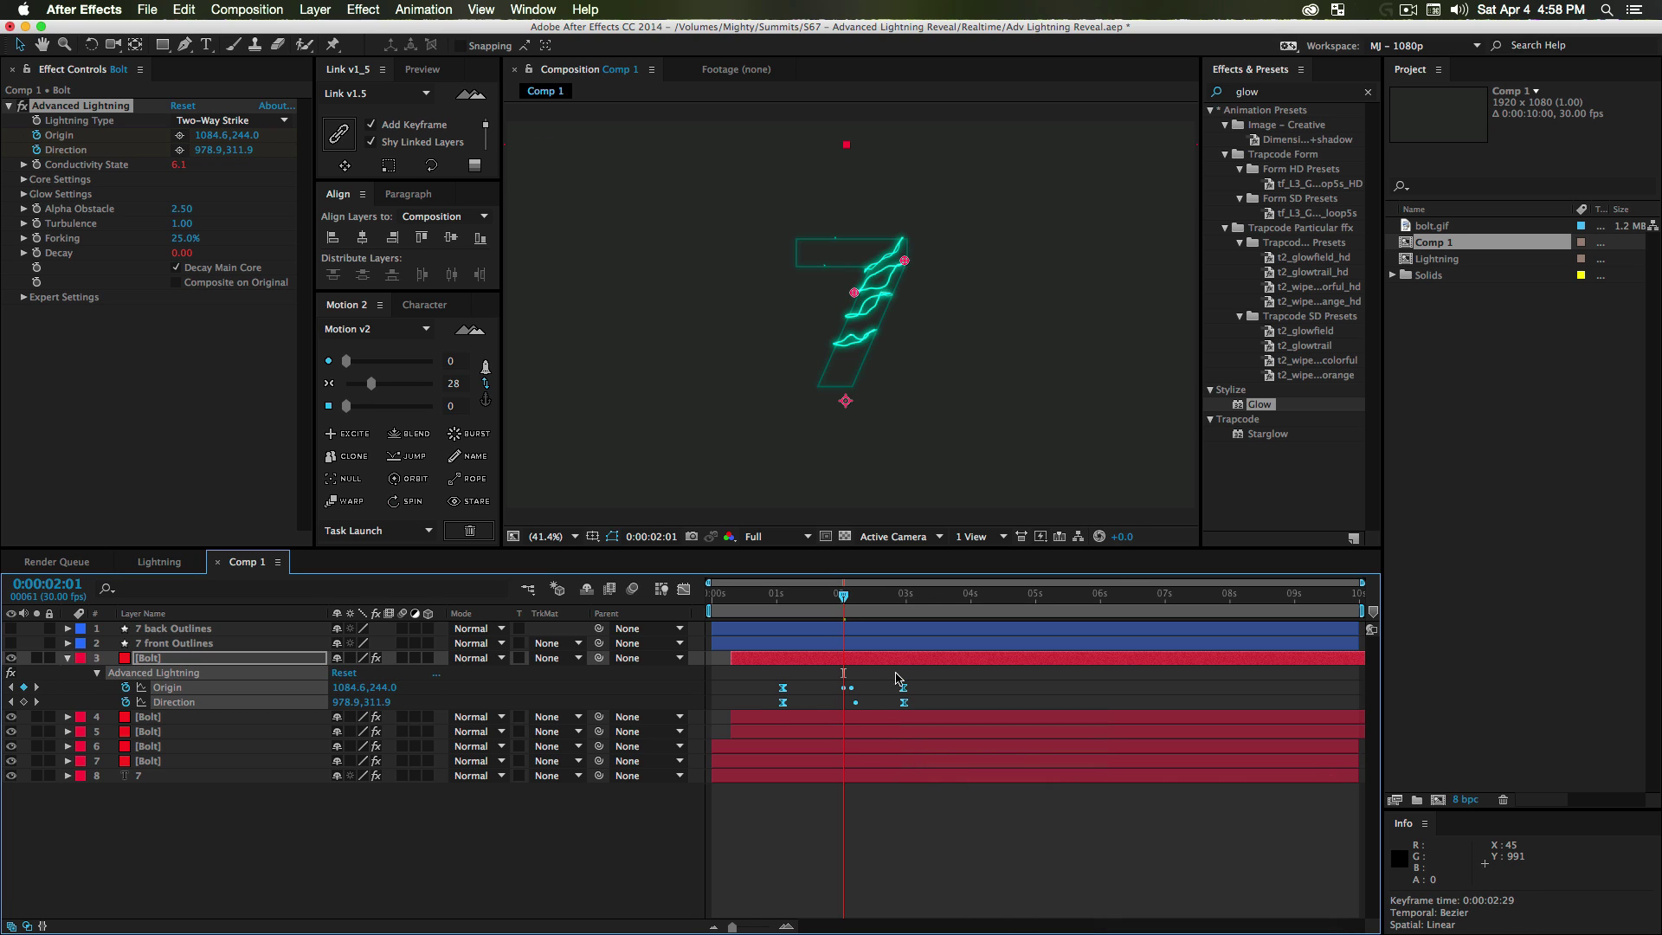
# - Shift the top Bolt's Origin and Direction keyframes earlier so they start at 0:00:00:18, and preview the result
pyautogui.moveTo(903, 687); pyautogui.dragTo(892, 689)
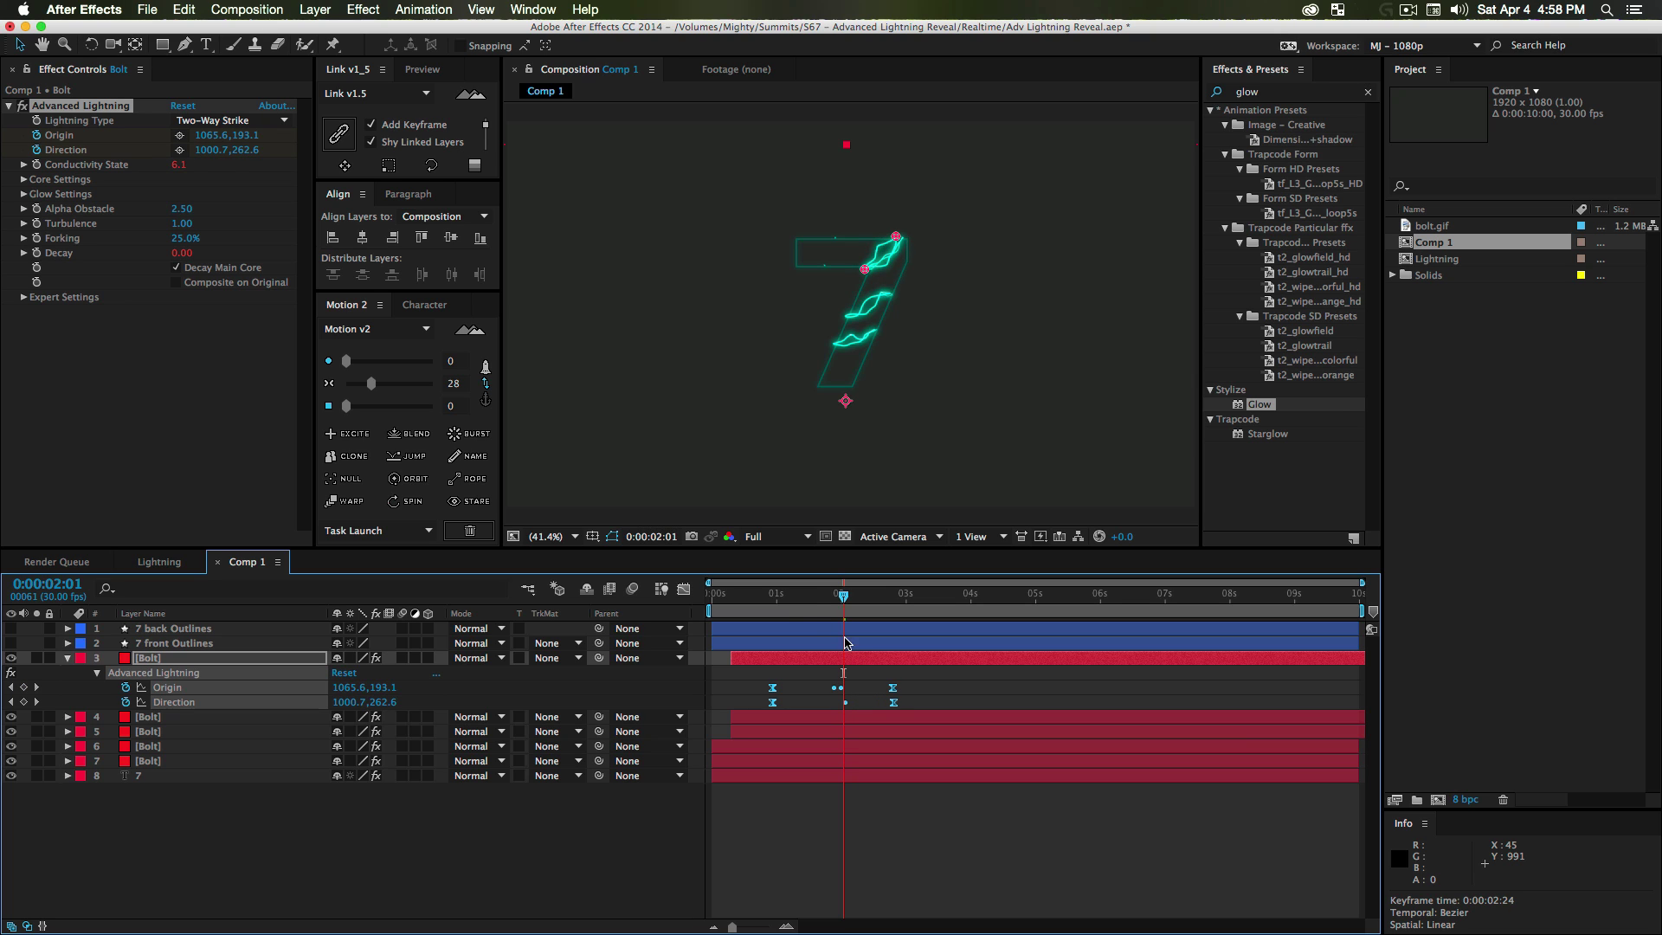
pyautogui.moveTo(812, 600); pyautogui.dragTo(801, 603)
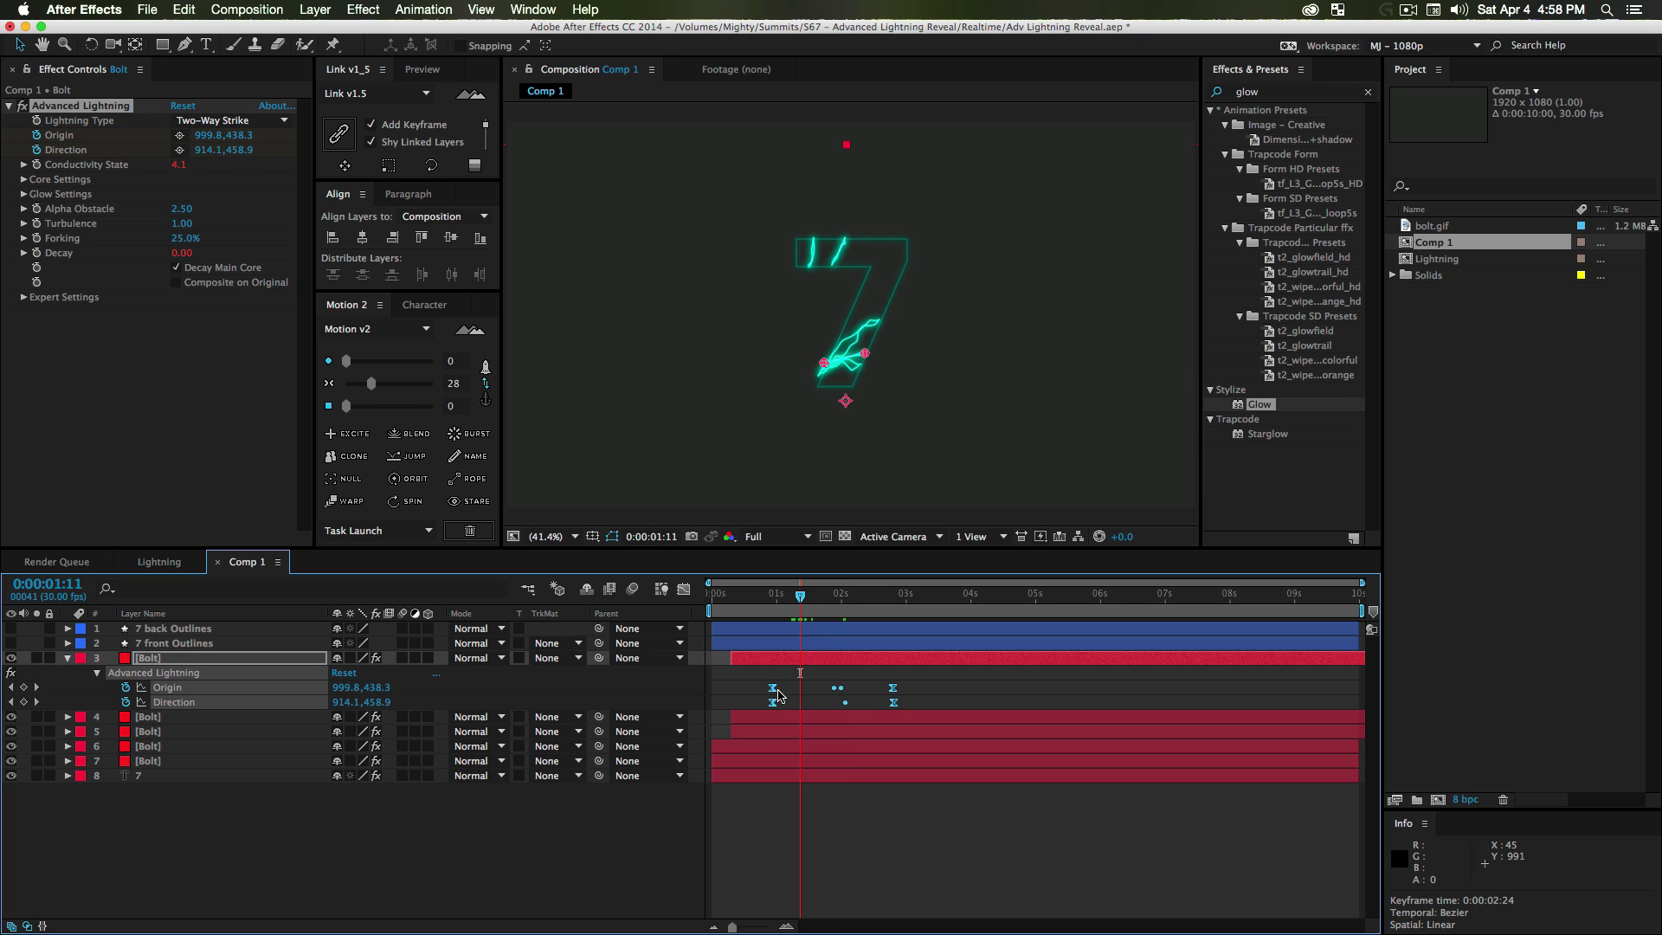
pyautogui.moveTo(770, 692); pyautogui.dragTo(752, 690)
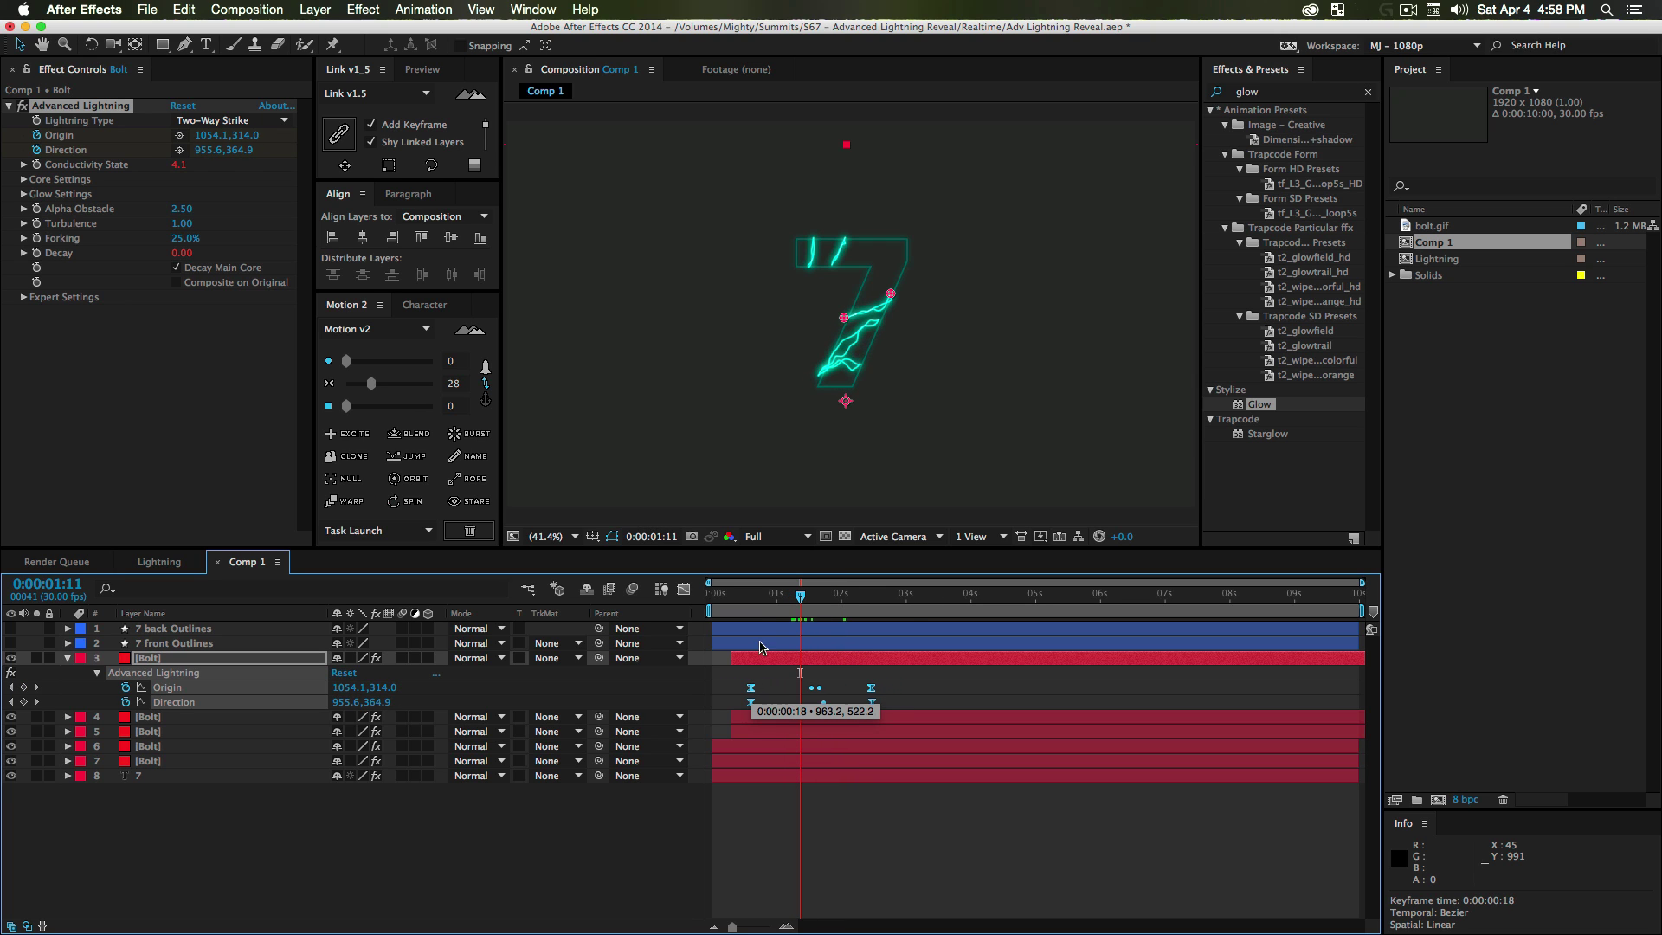
pyautogui.click(746, 592)
pyautogui.press('space')
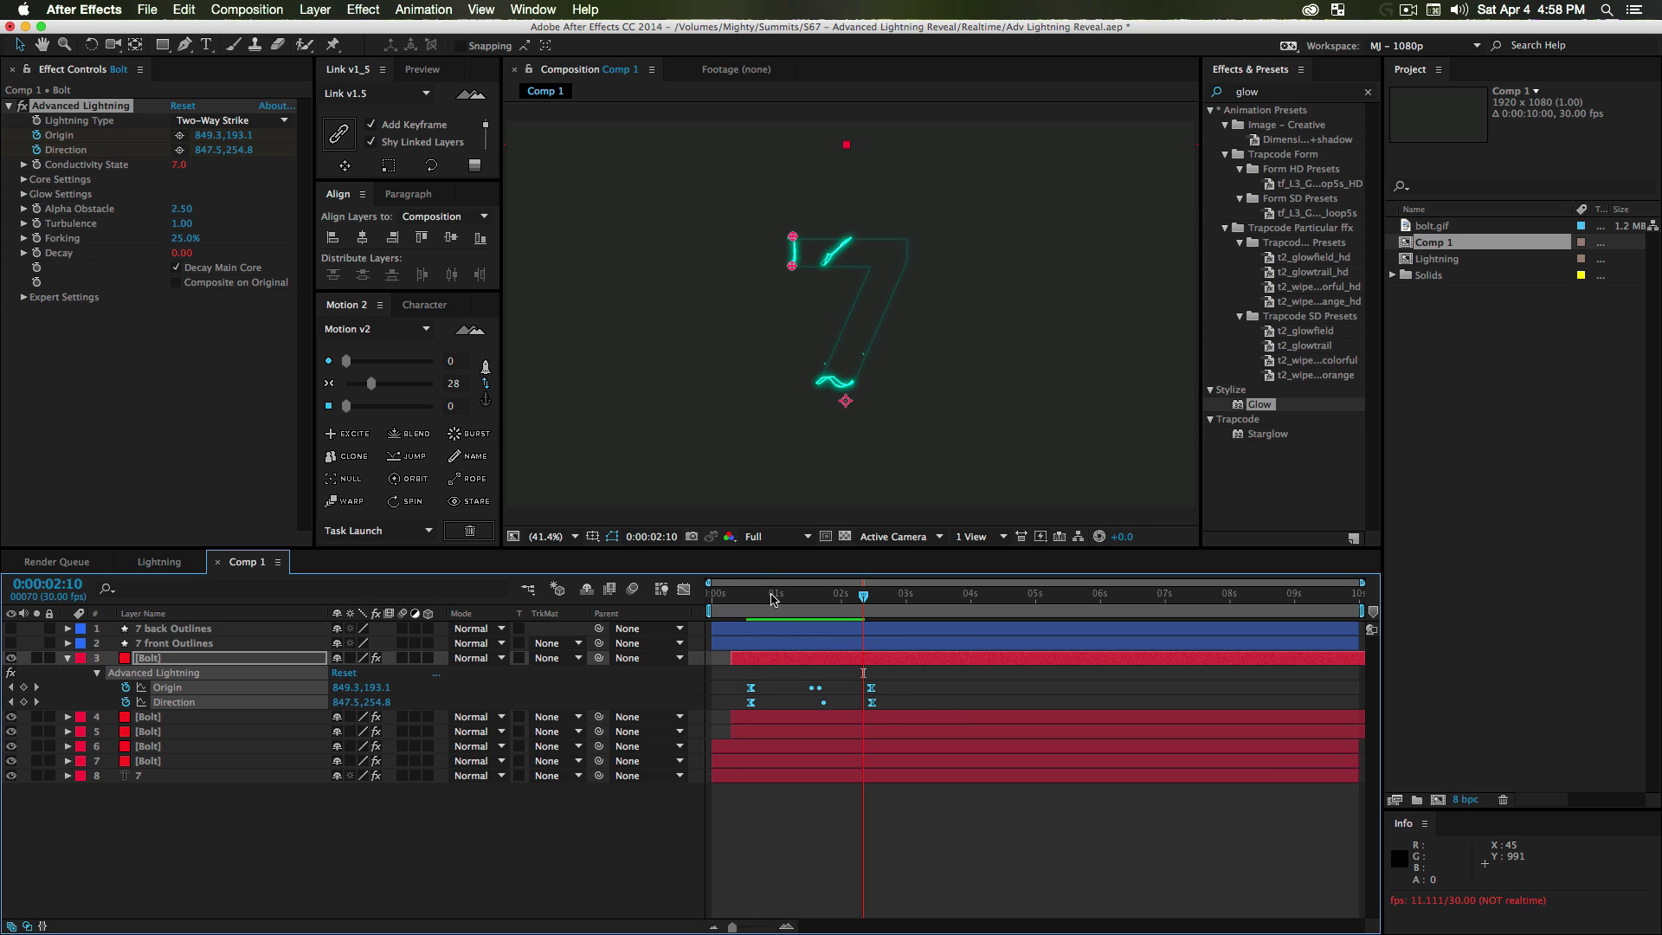
pyautogui.click(507, 824)
# - Hide every Bolt layer except the lowest one and trim that layer's end to 0:00:02:05
pyautogui.moveTo(865, 597); pyautogui.dragTo(816, 602)
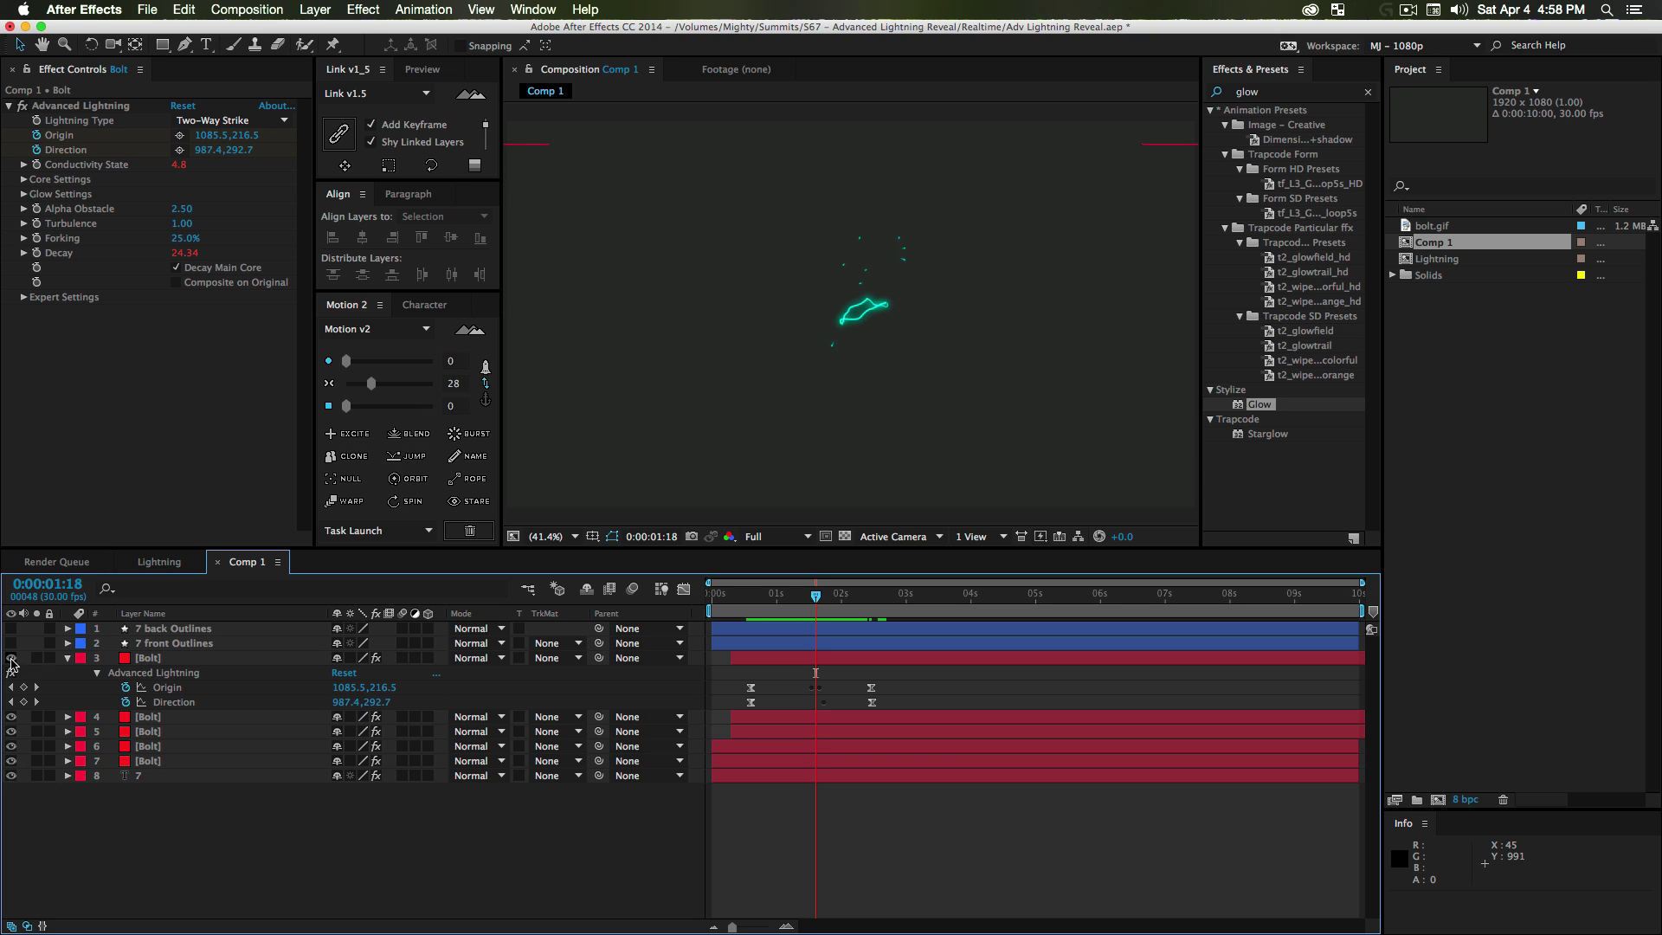
pyautogui.click(216, 761)
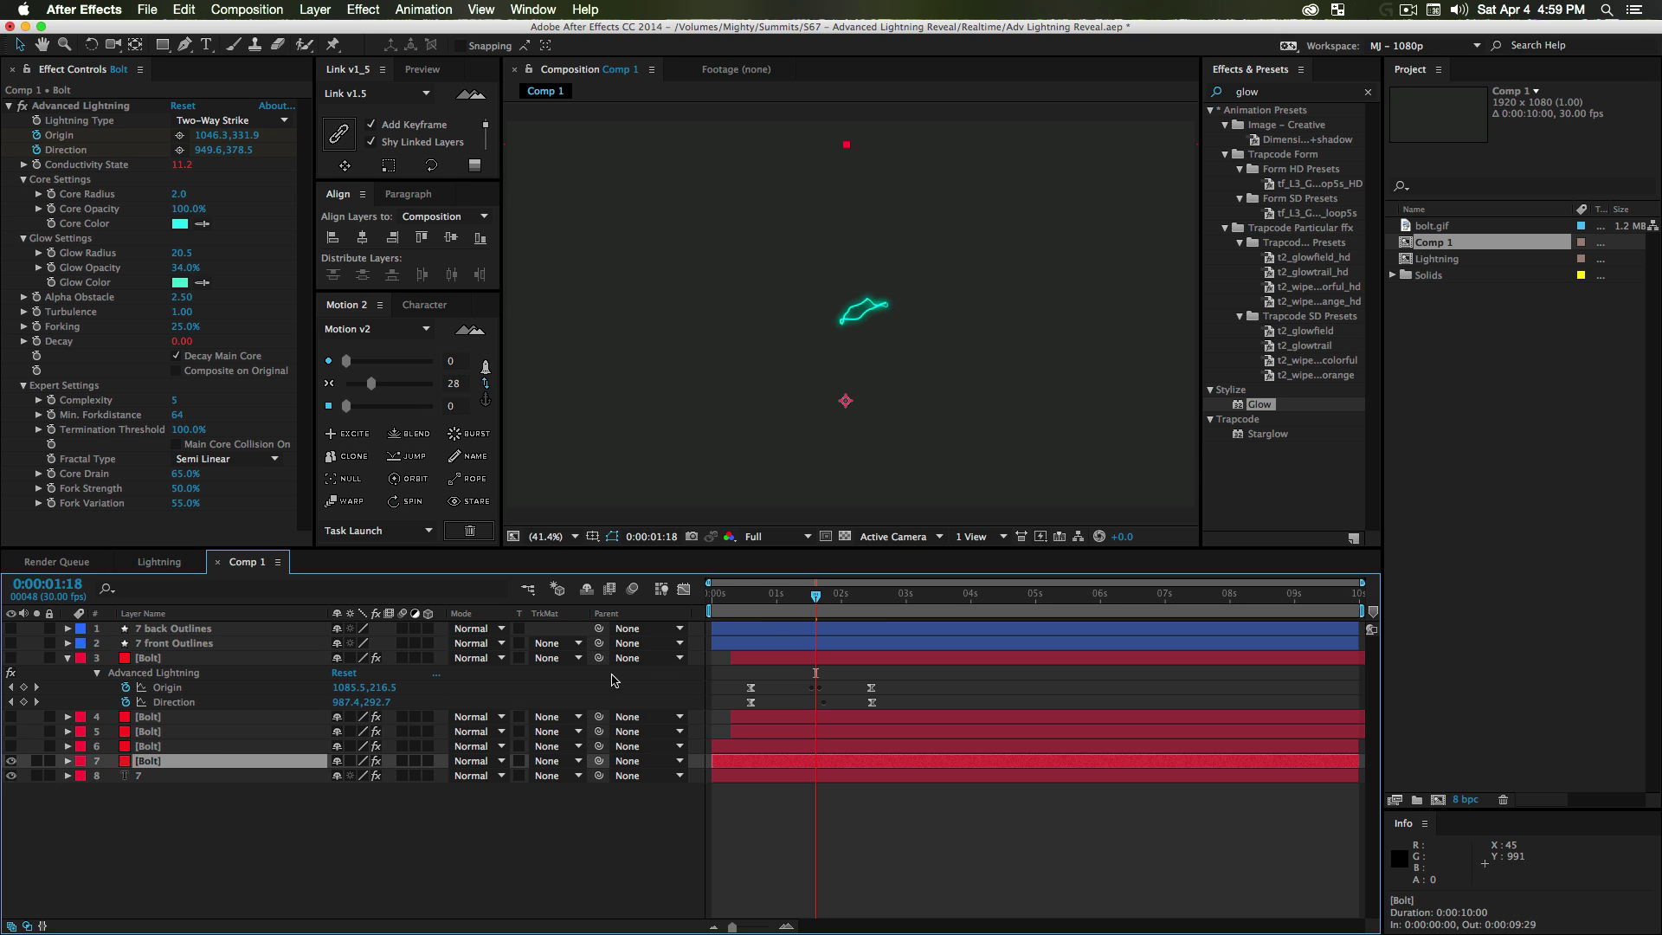
pyautogui.moveTo(815, 597); pyautogui.dragTo(851, 599)
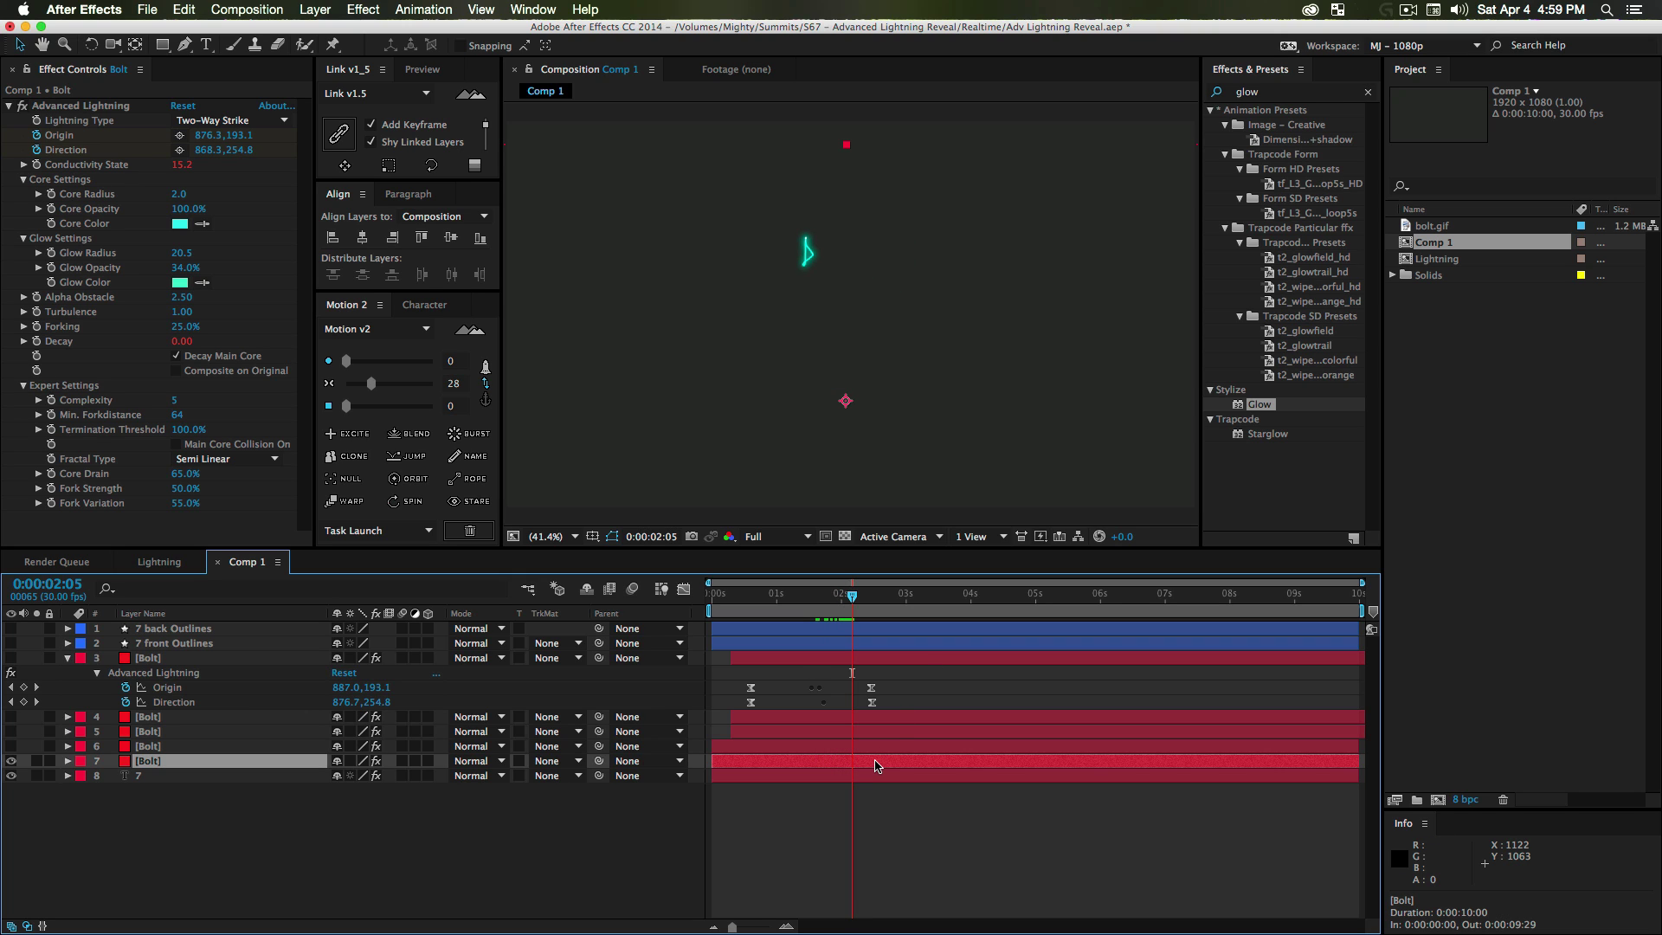
pyautogui.hotkey('alt', ']')
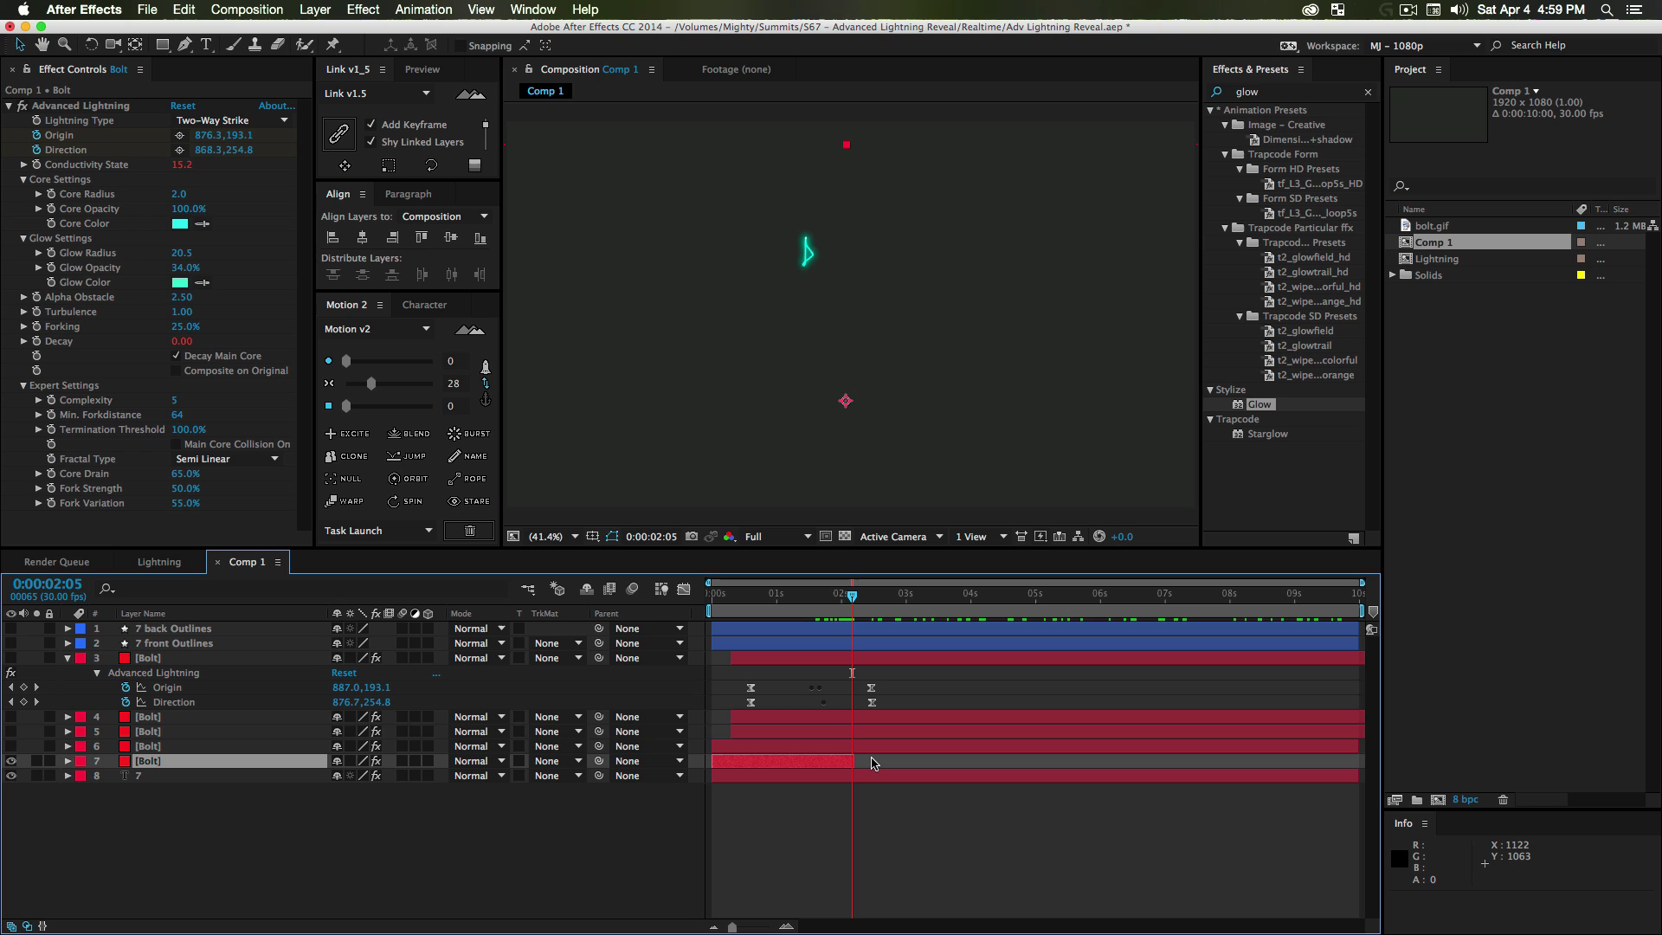
# - Trim the end of the Bolt on layer 6 to 0:00:02:14, where its strike finishes, and hide it
pyautogui.moveTo(851, 596); pyautogui.dragTo(874, 596)
pyautogui.click(887, 749)
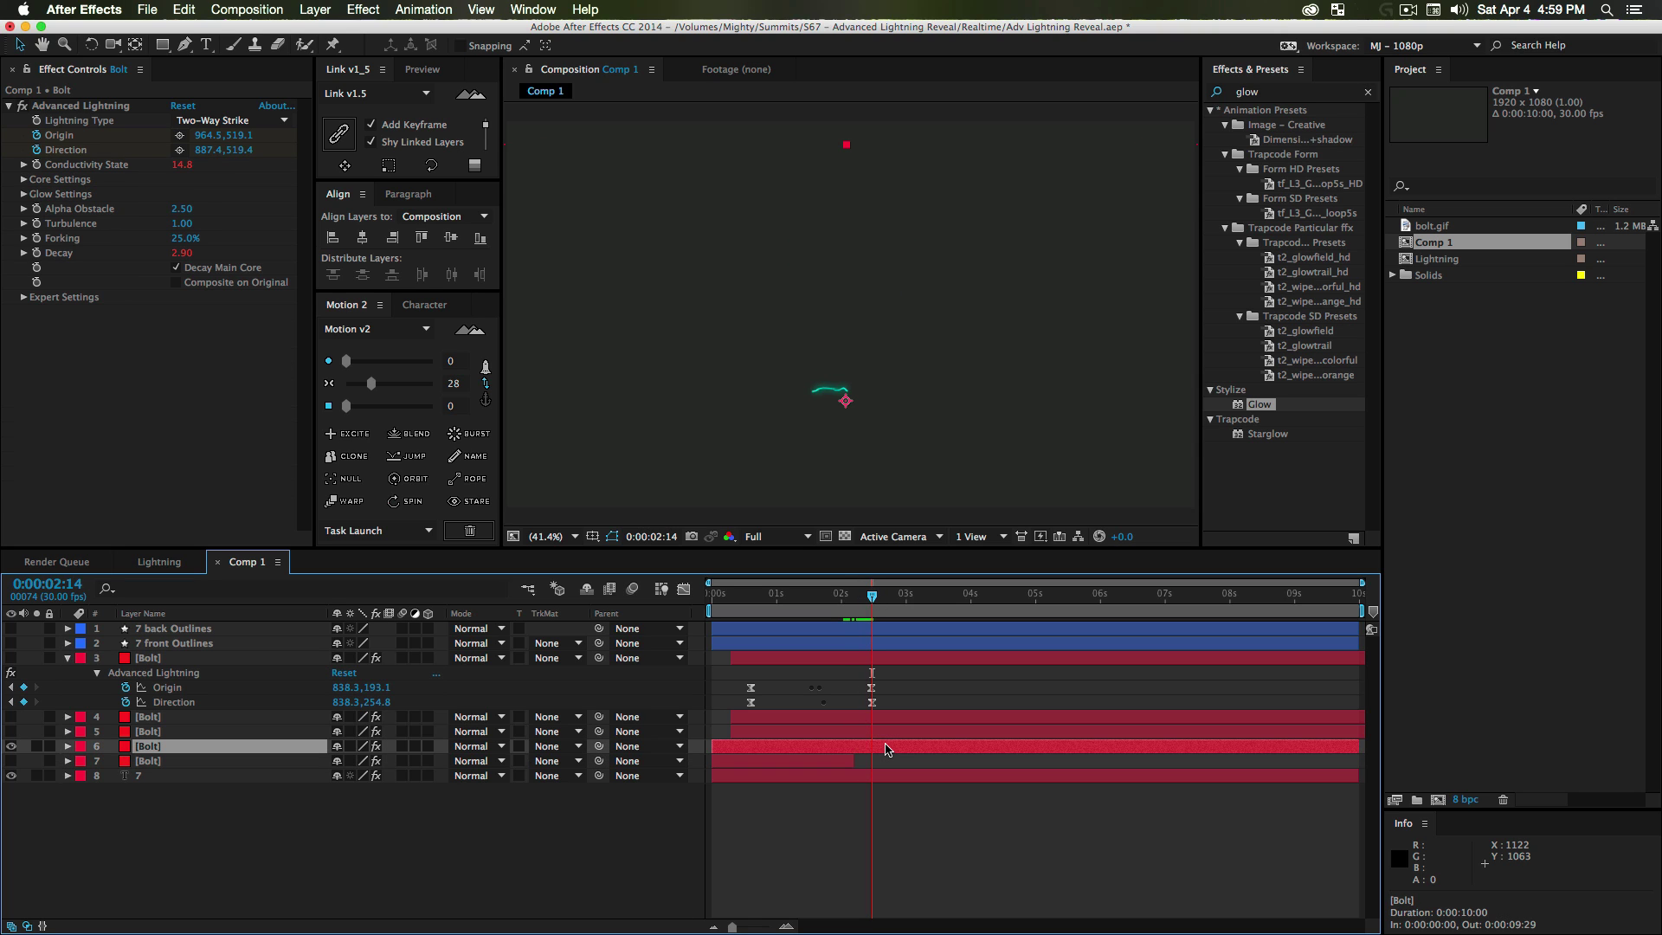
pyautogui.hotkey('alt', ']')
pyautogui.click(11, 746)
# - Trim the end of the Bolt on layer 5 to 0:00:02:18 and hide it
pyautogui.moveTo(871, 603)
pyautogui.mouseDown()
pyautogui.moveTo(843, 606)
pyautogui.moveTo(876, 610)
pyautogui.mouseUp()
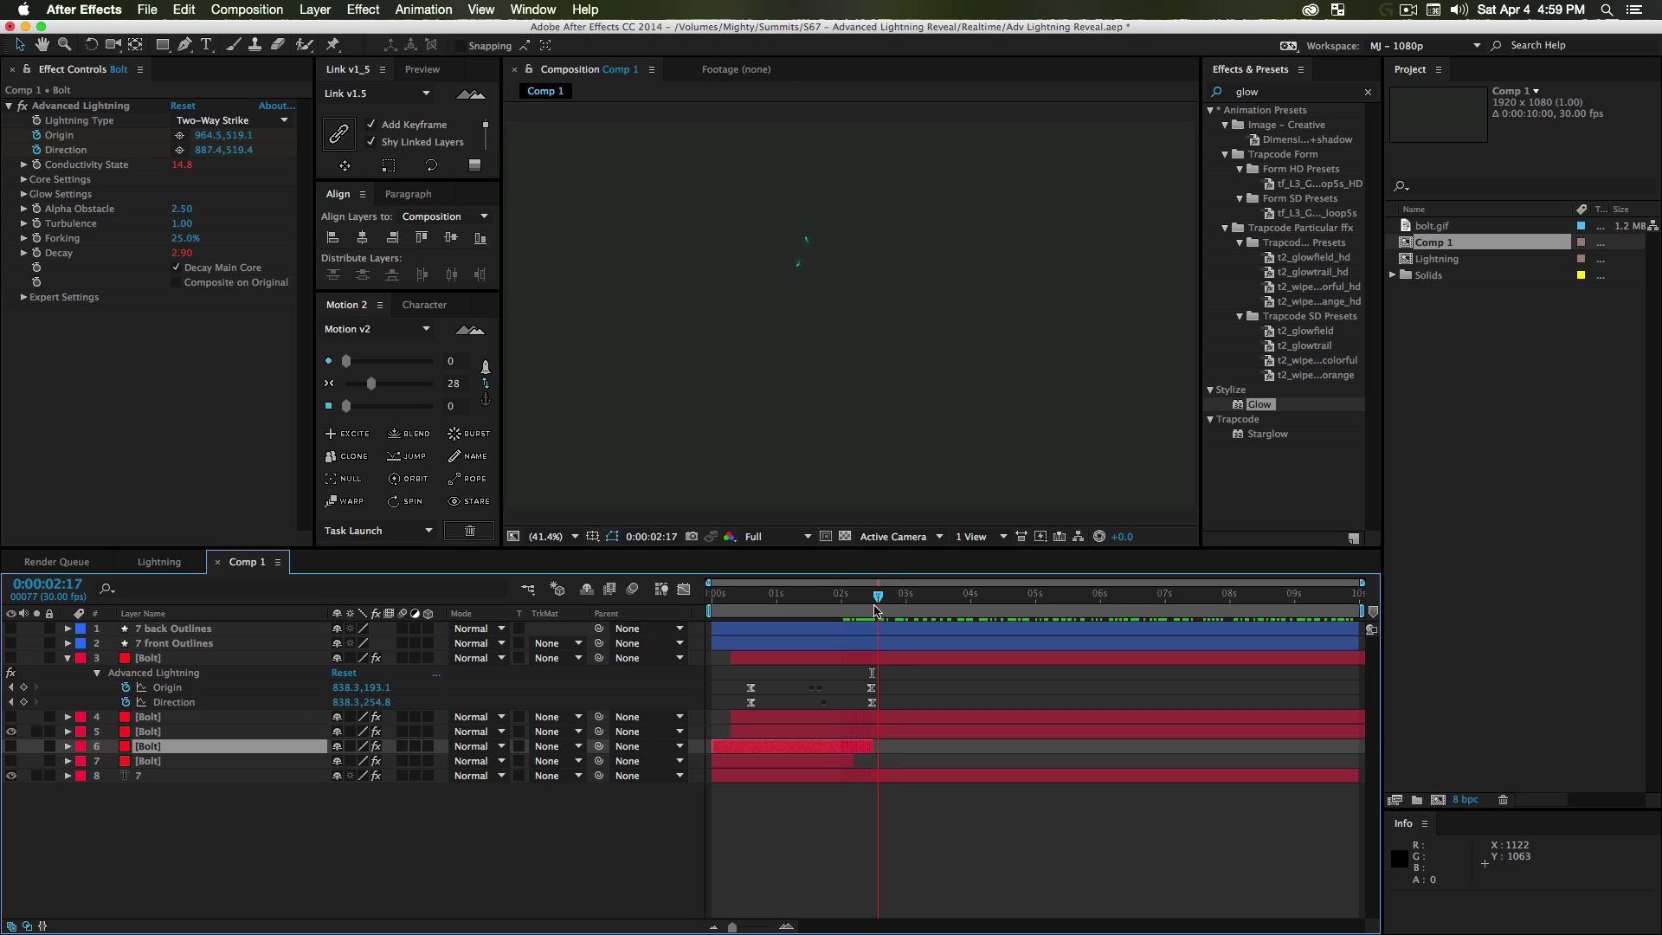
pyautogui.click(900, 733)
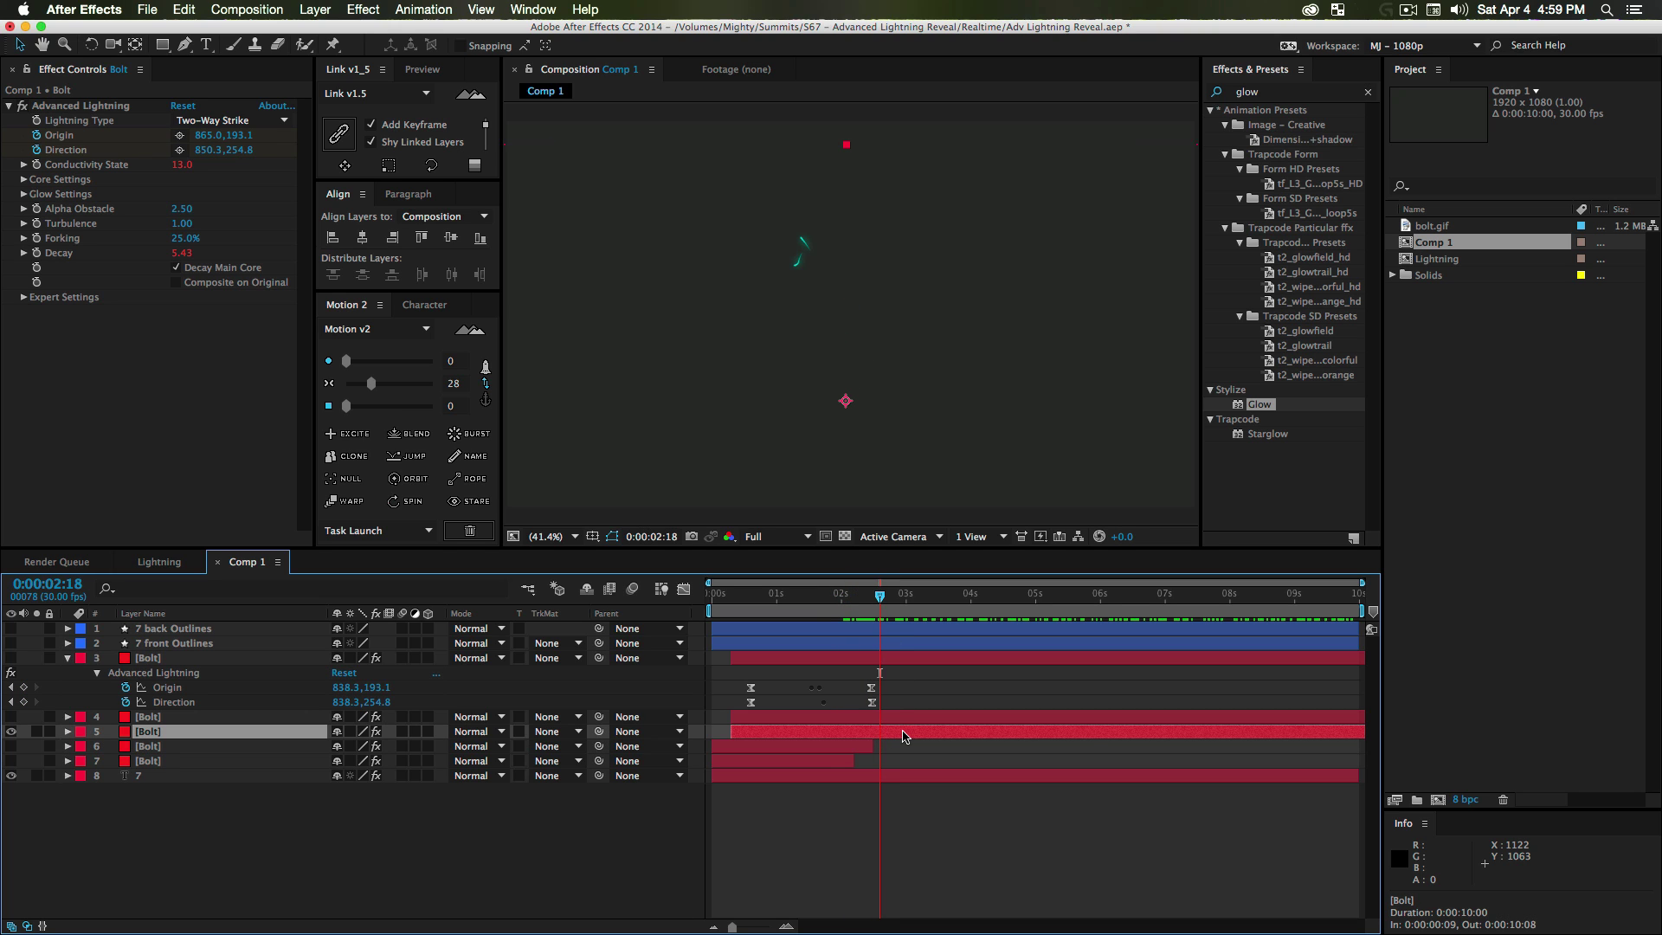
pyautogui.hotkey('alt', ']')
pyautogui.click(11, 731)
# - Show the Bolt on layer 4, trim its end to 0:00:02:15, check it at 0:00:01:27 and hide it
pyautogui.click(11, 716)
pyautogui.moveTo(879, 597)
pyautogui.mouseDown()
pyautogui.moveTo(843, 601)
pyautogui.moveTo(874, 599)
pyautogui.mouseUp()
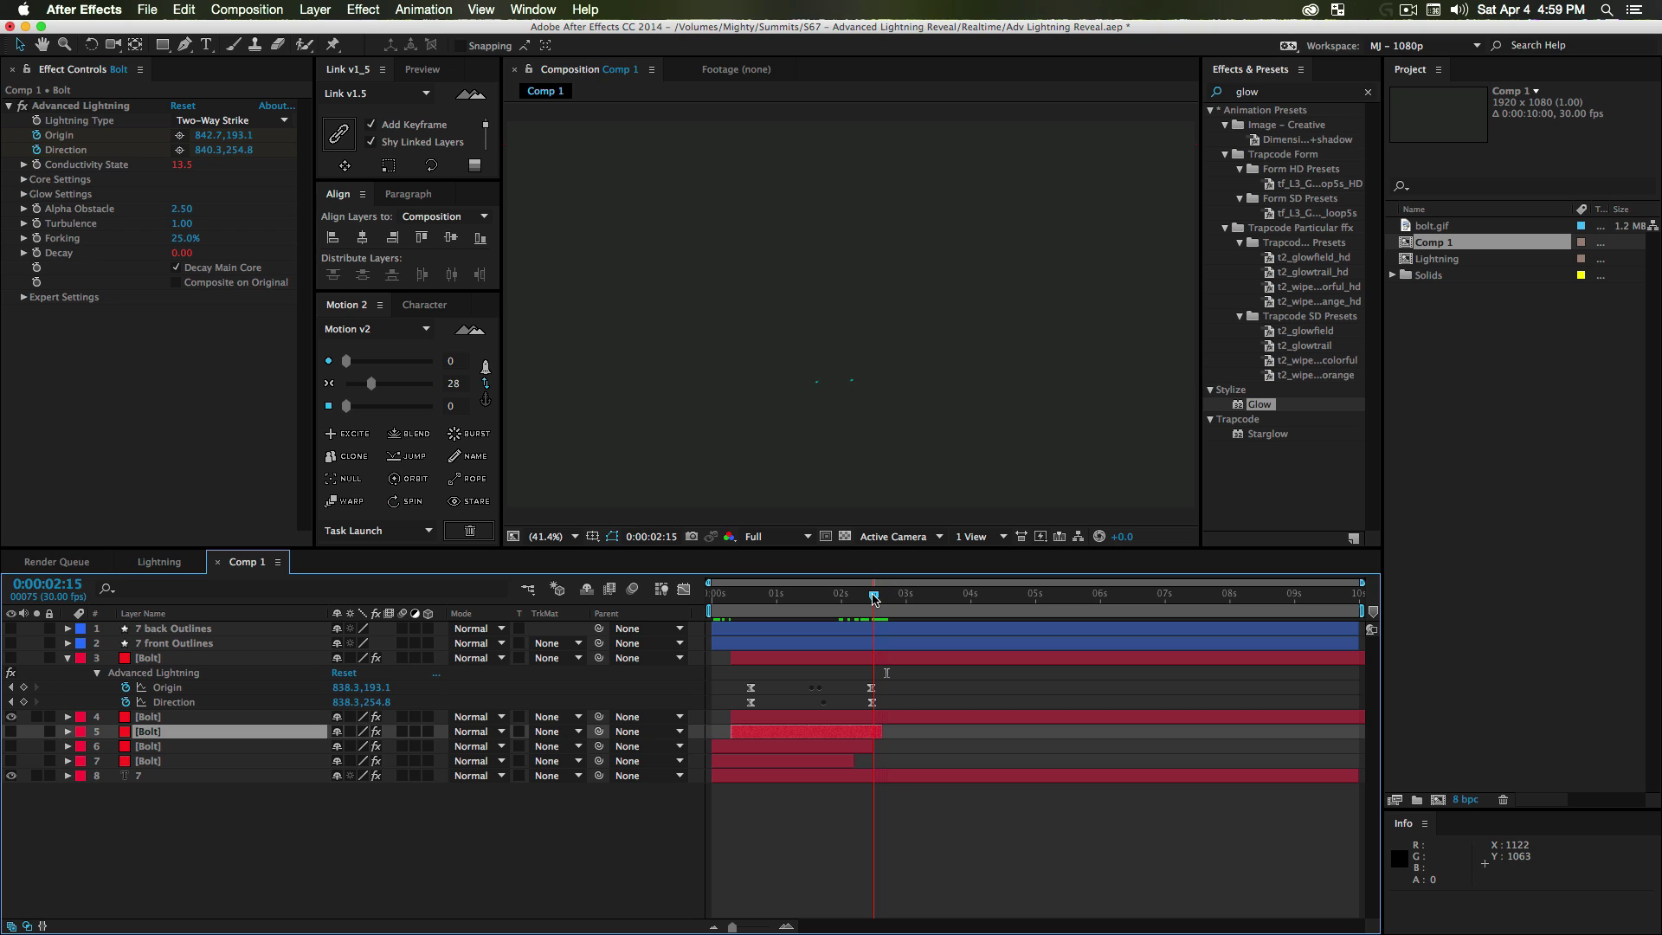
pyautogui.click(885, 718)
pyautogui.hotkey('alt', ']')
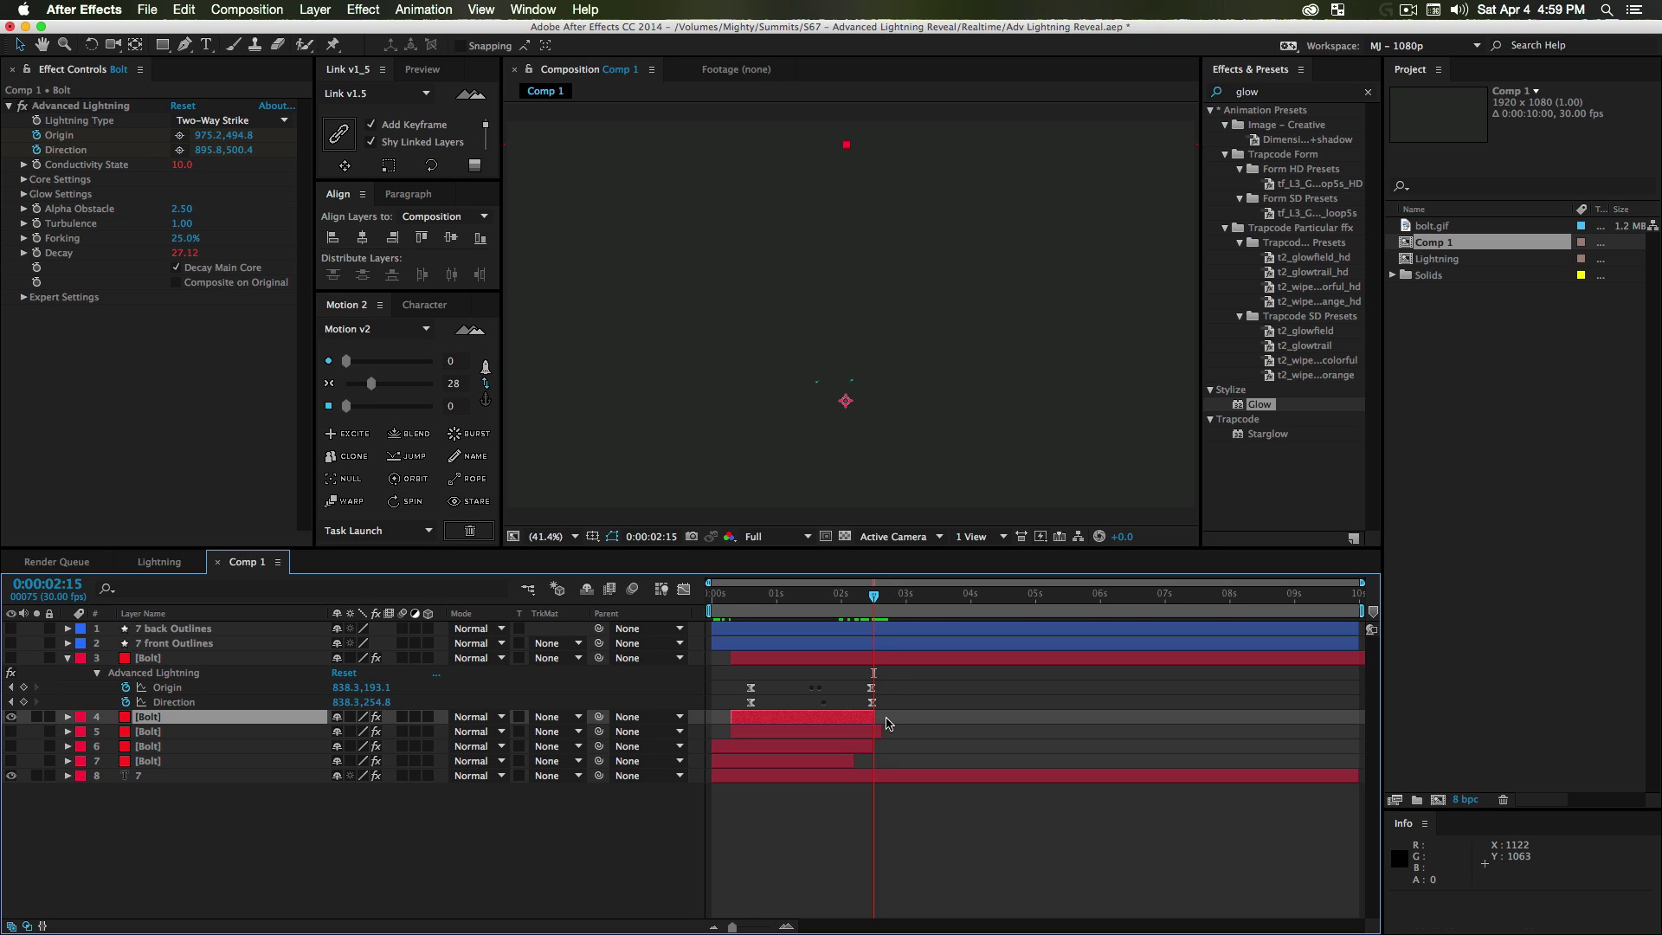
pyautogui.moveTo(873, 600); pyautogui.dragTo(835, 599)
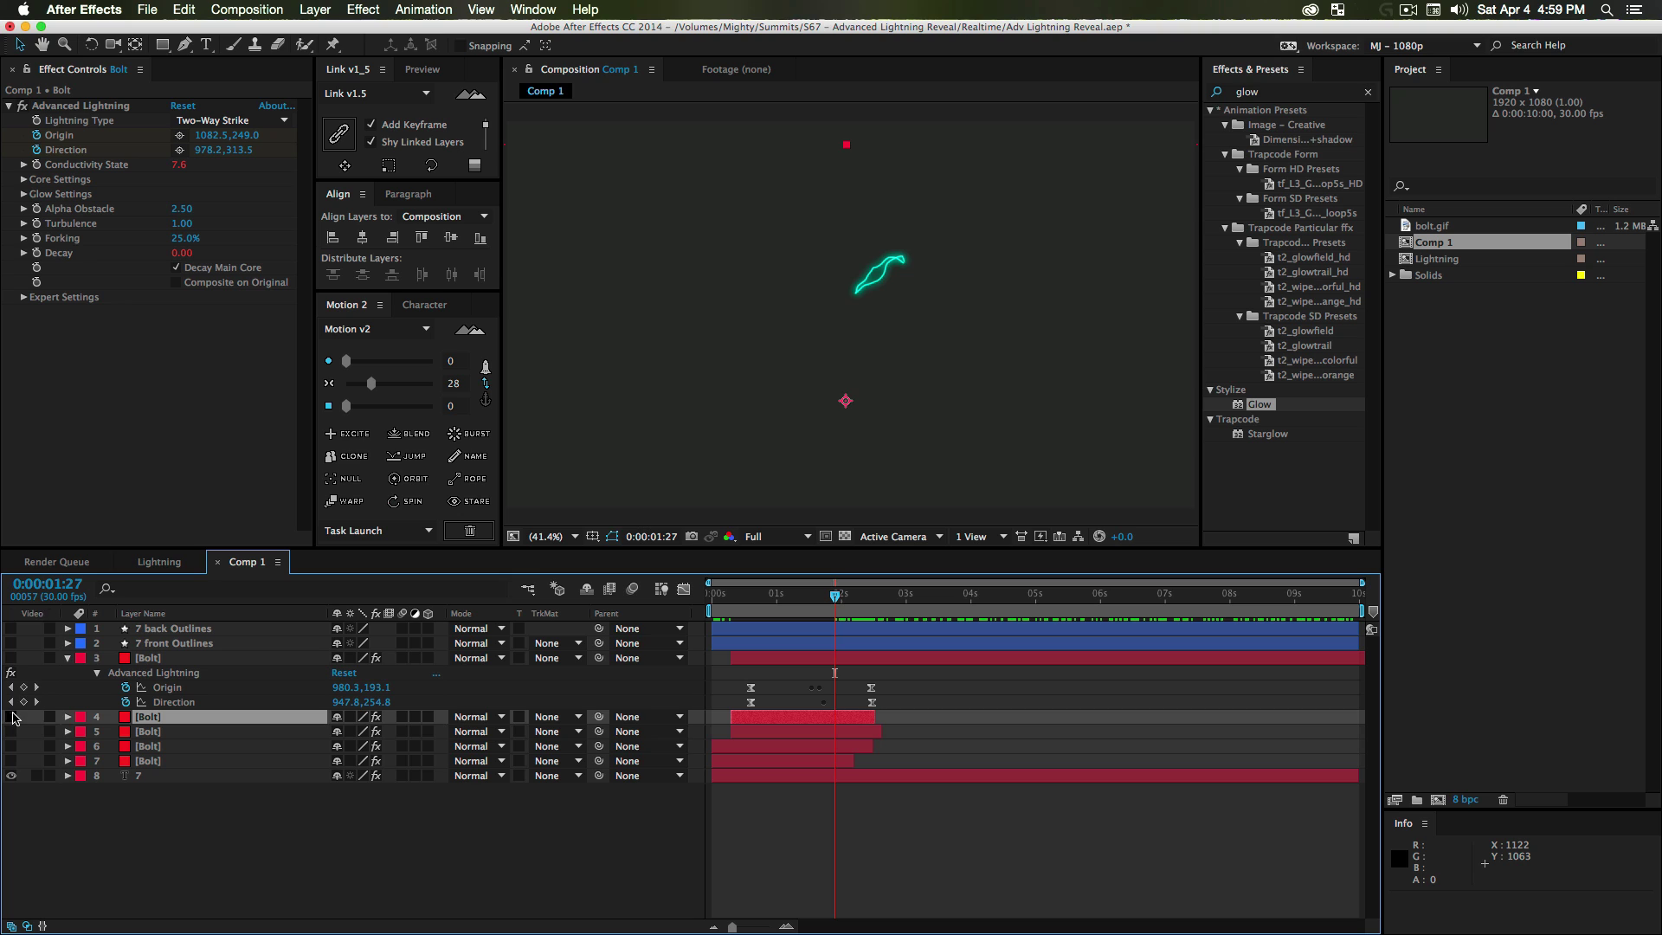
pyautogui.click(11, 717)
# - Trim the end of the top Bolt layer to 0:00:02:07, preview from the start and check the frame at 0:00:00:26
pyautogui.moveTo(831, 604); pyautogui.dragTo(854, 606)
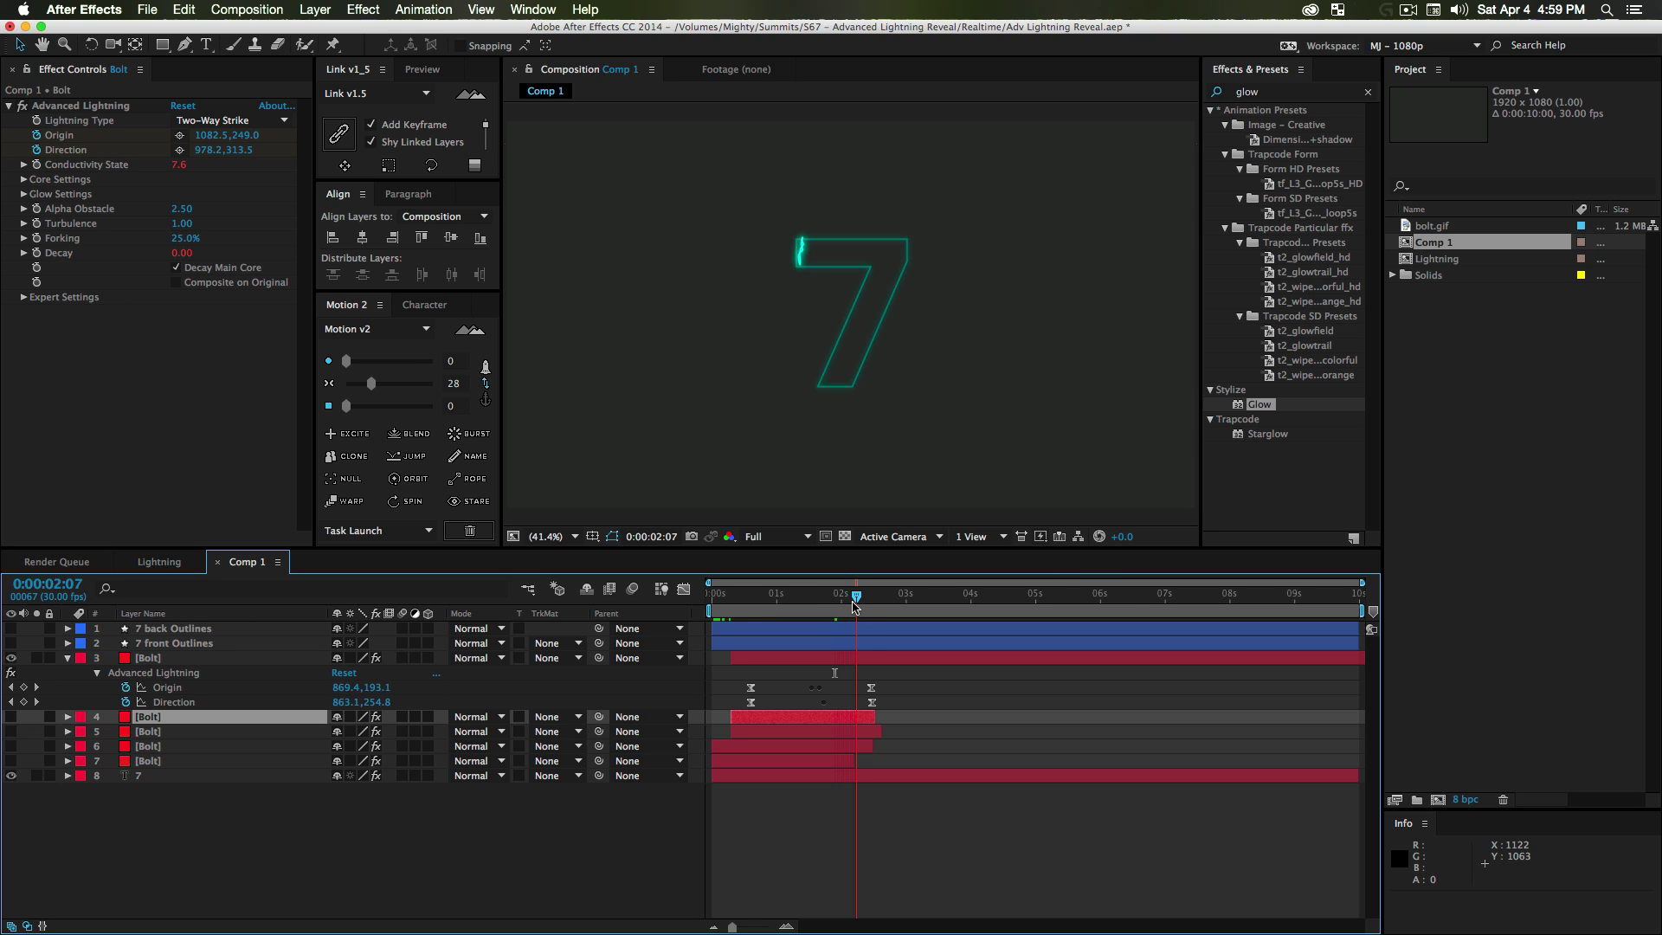
pyautogui.click(875, 659)
pyautogui.hotkey('alt', ']')
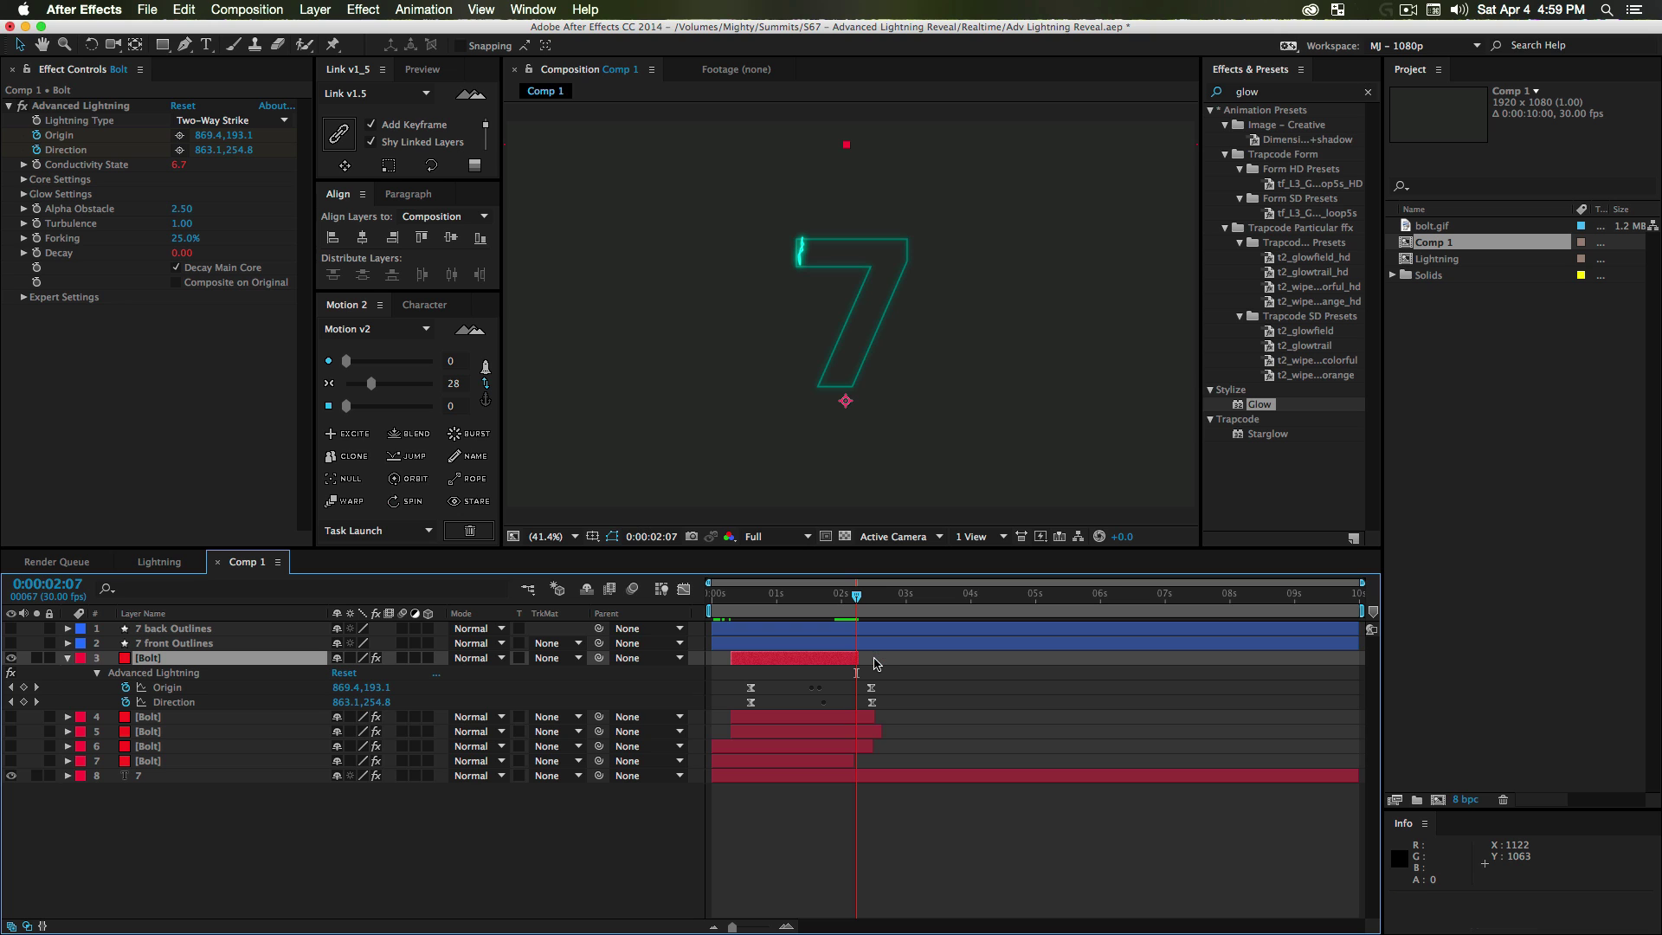
pyautogui.moveTo(843, 595); pyautogui.dragTo(701, 613)
pyautogui.press('space')
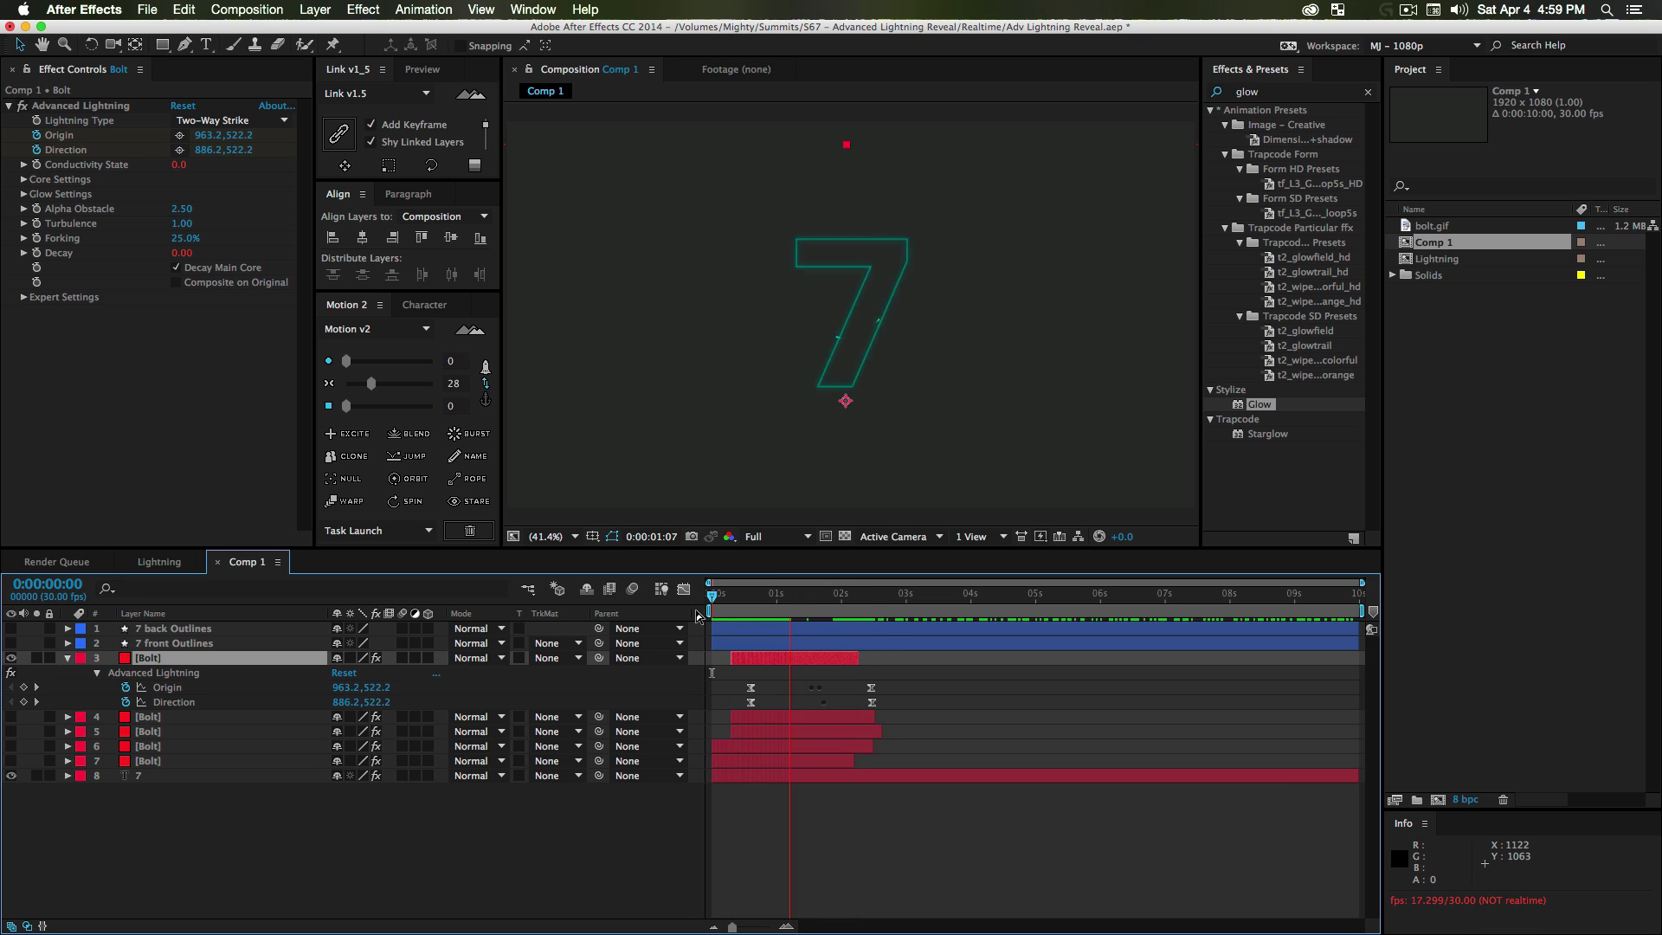
pyautogui.moveTo(737, 597); pyautogui.dragTo(769, 604)
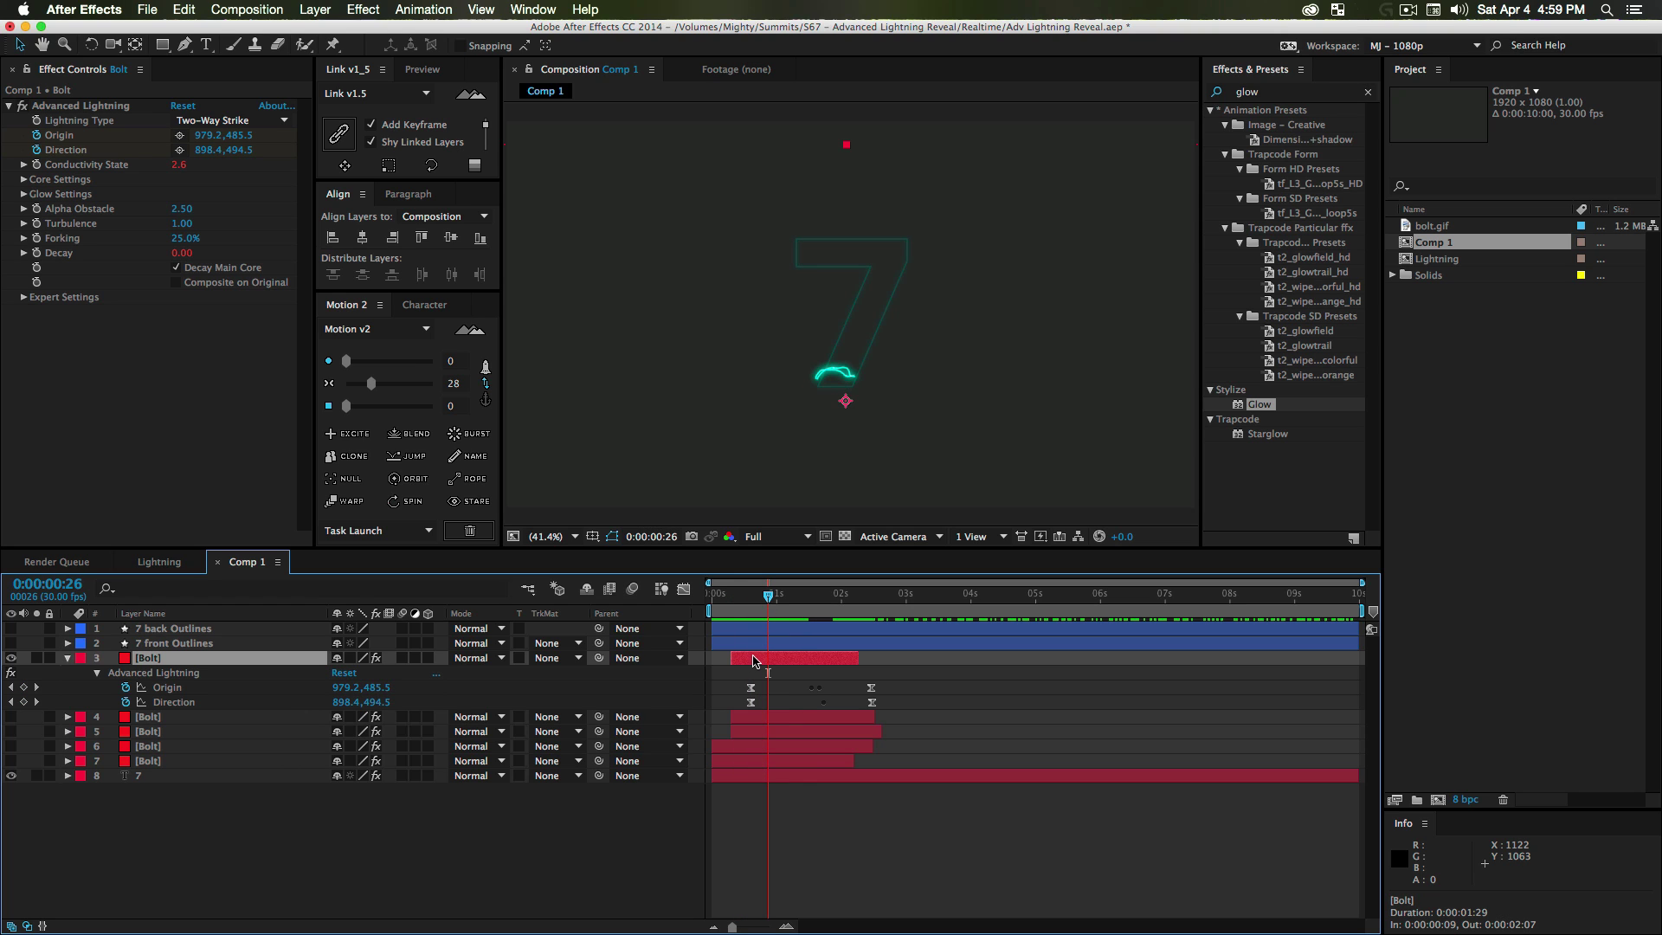
# - Trim the start of the top Bolt to 0:00:00:26, show the other four Bolt layers and check them together up to 0:00:01:04
pyautogui.hotkey('alt', '[')
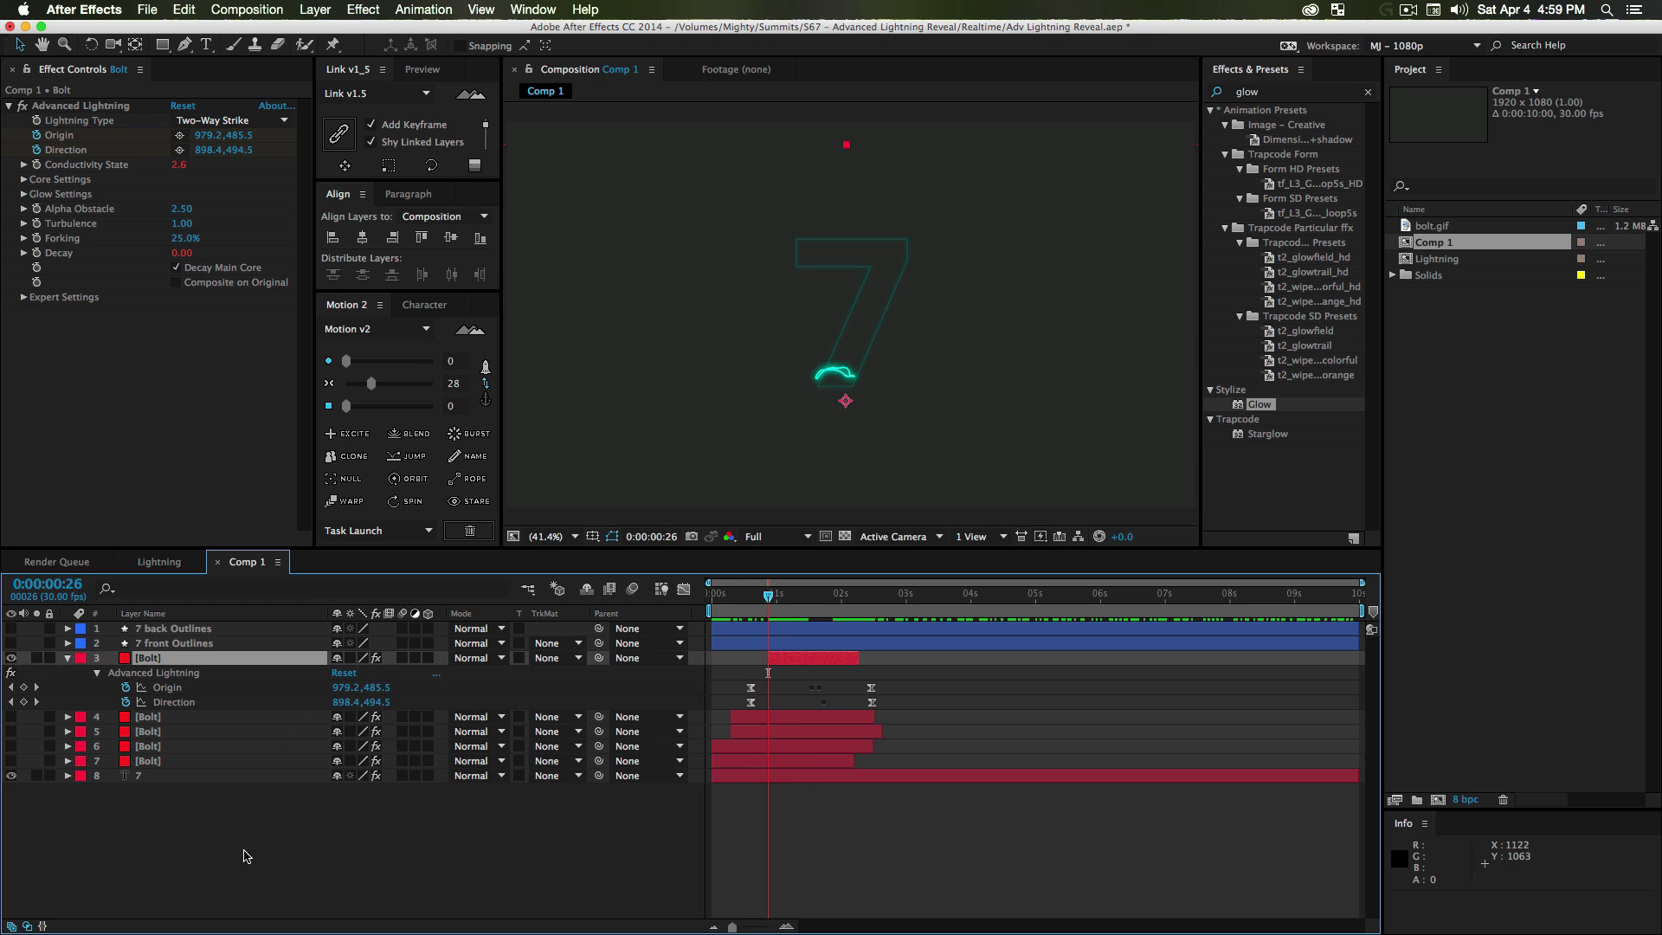
pyautogui.click(246, 856)
pyautogui.moveTo(11, 716)
pyautogui.mouseDown()
pyautogui.moveTo(12, 749)
pyautogui.moveTo(13, 727)
pyautogui.mouseUp()
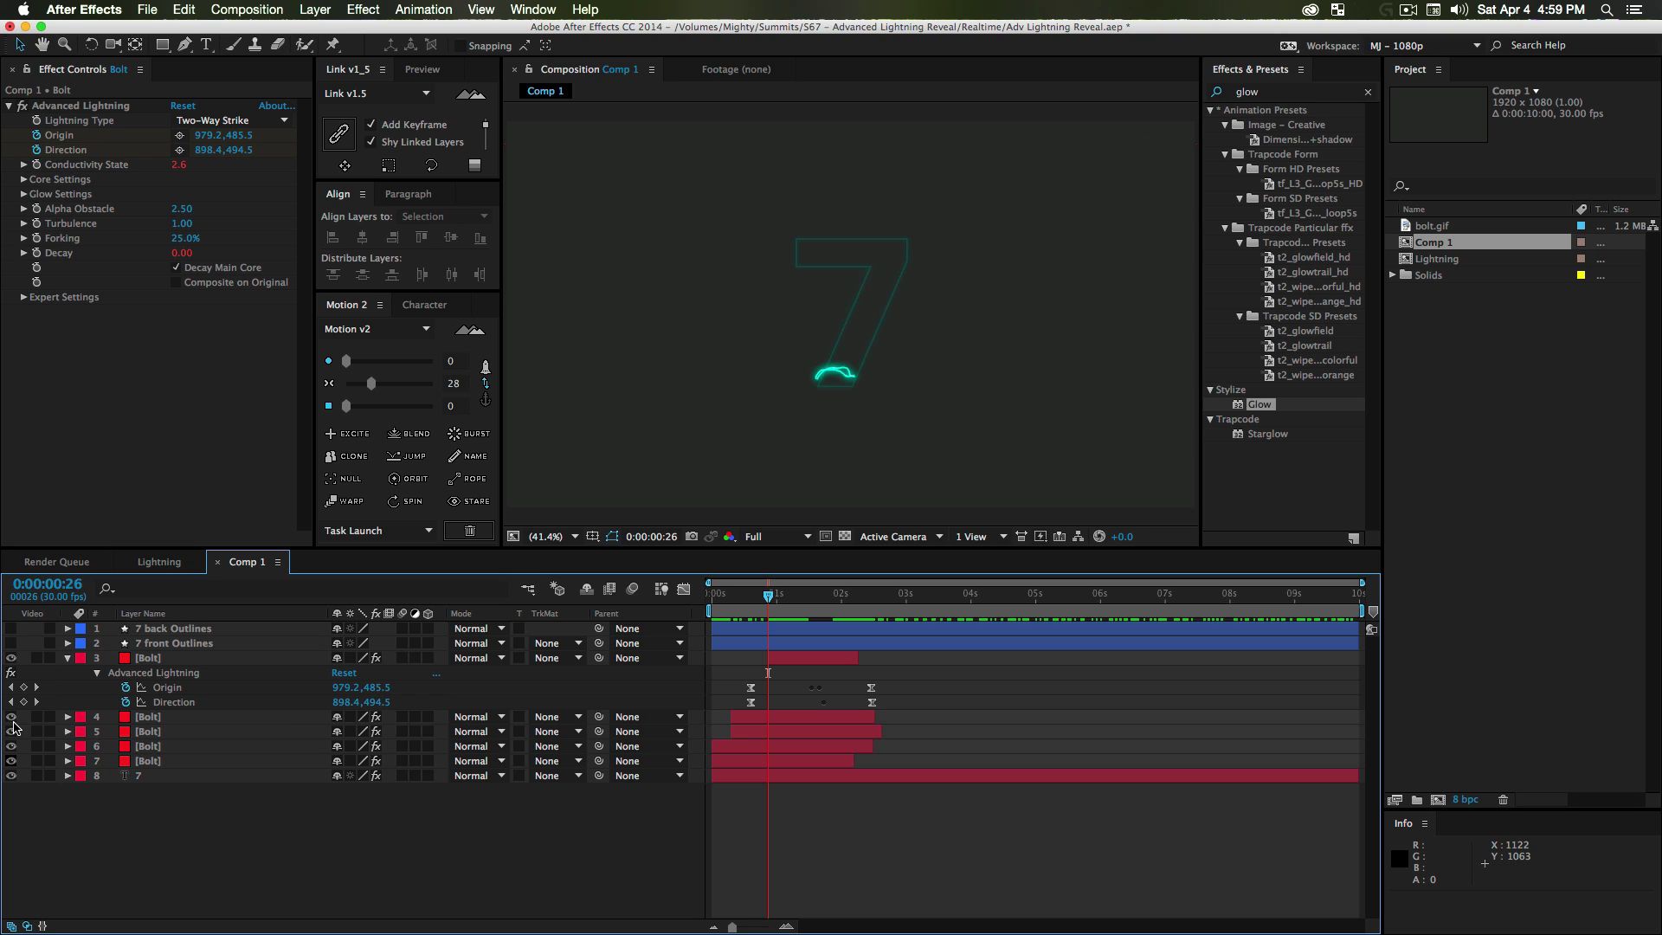
pyautogui.click(759, 604)
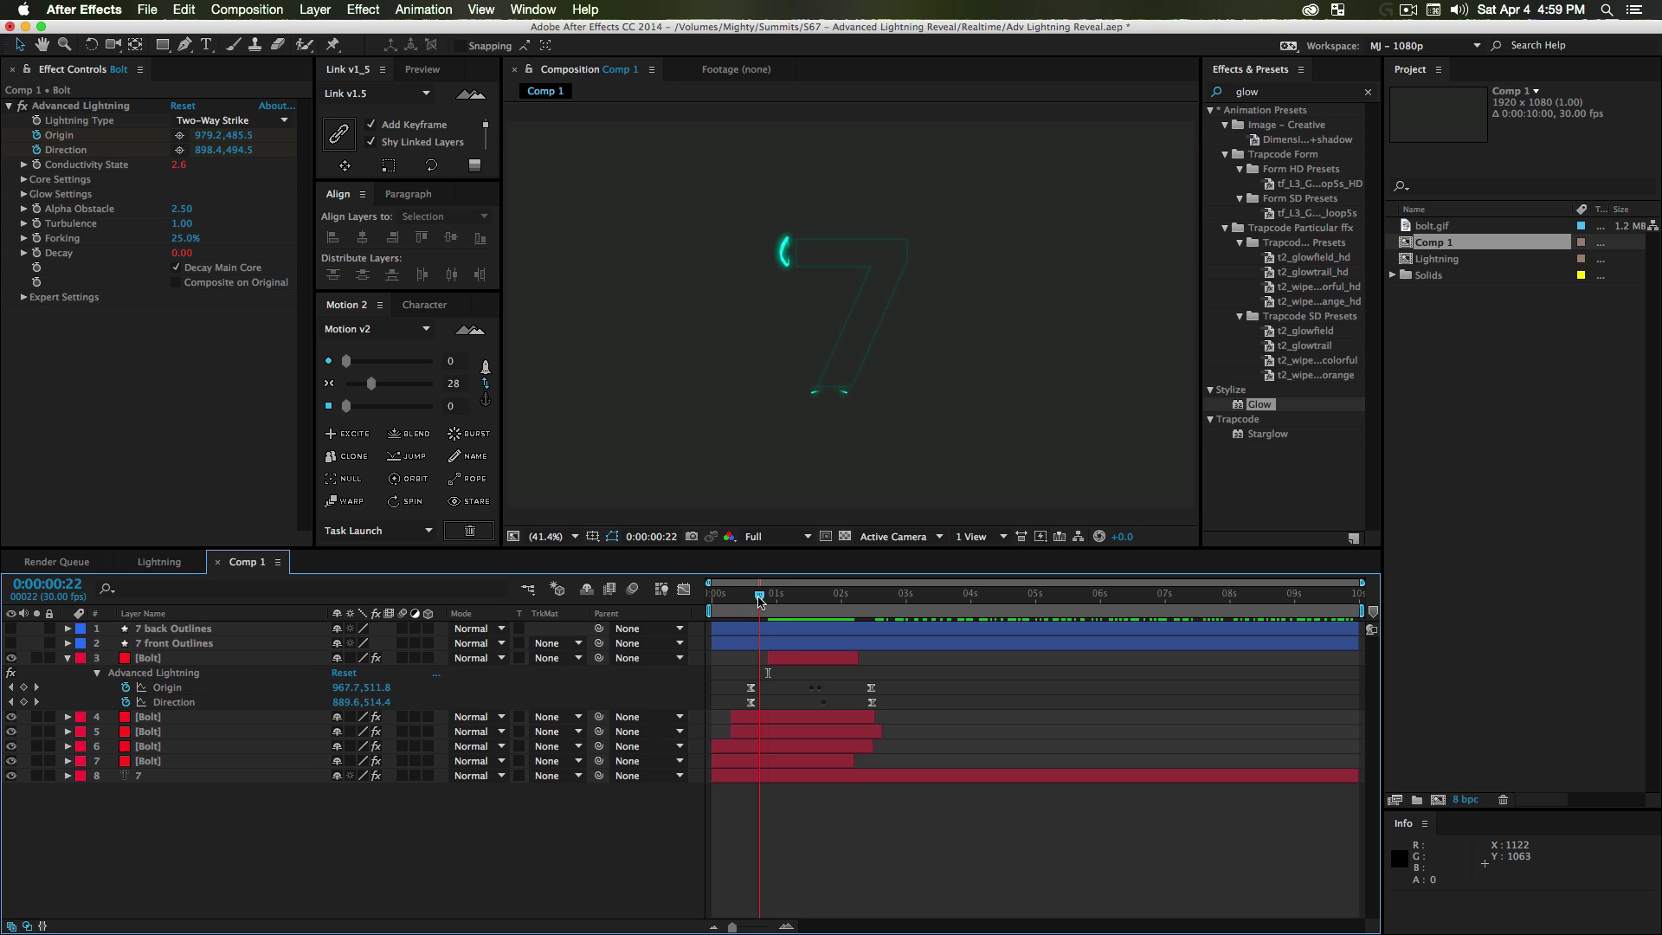
pyautogui.moveTo(769, 601); pyautogui.dragTo(785, 604)
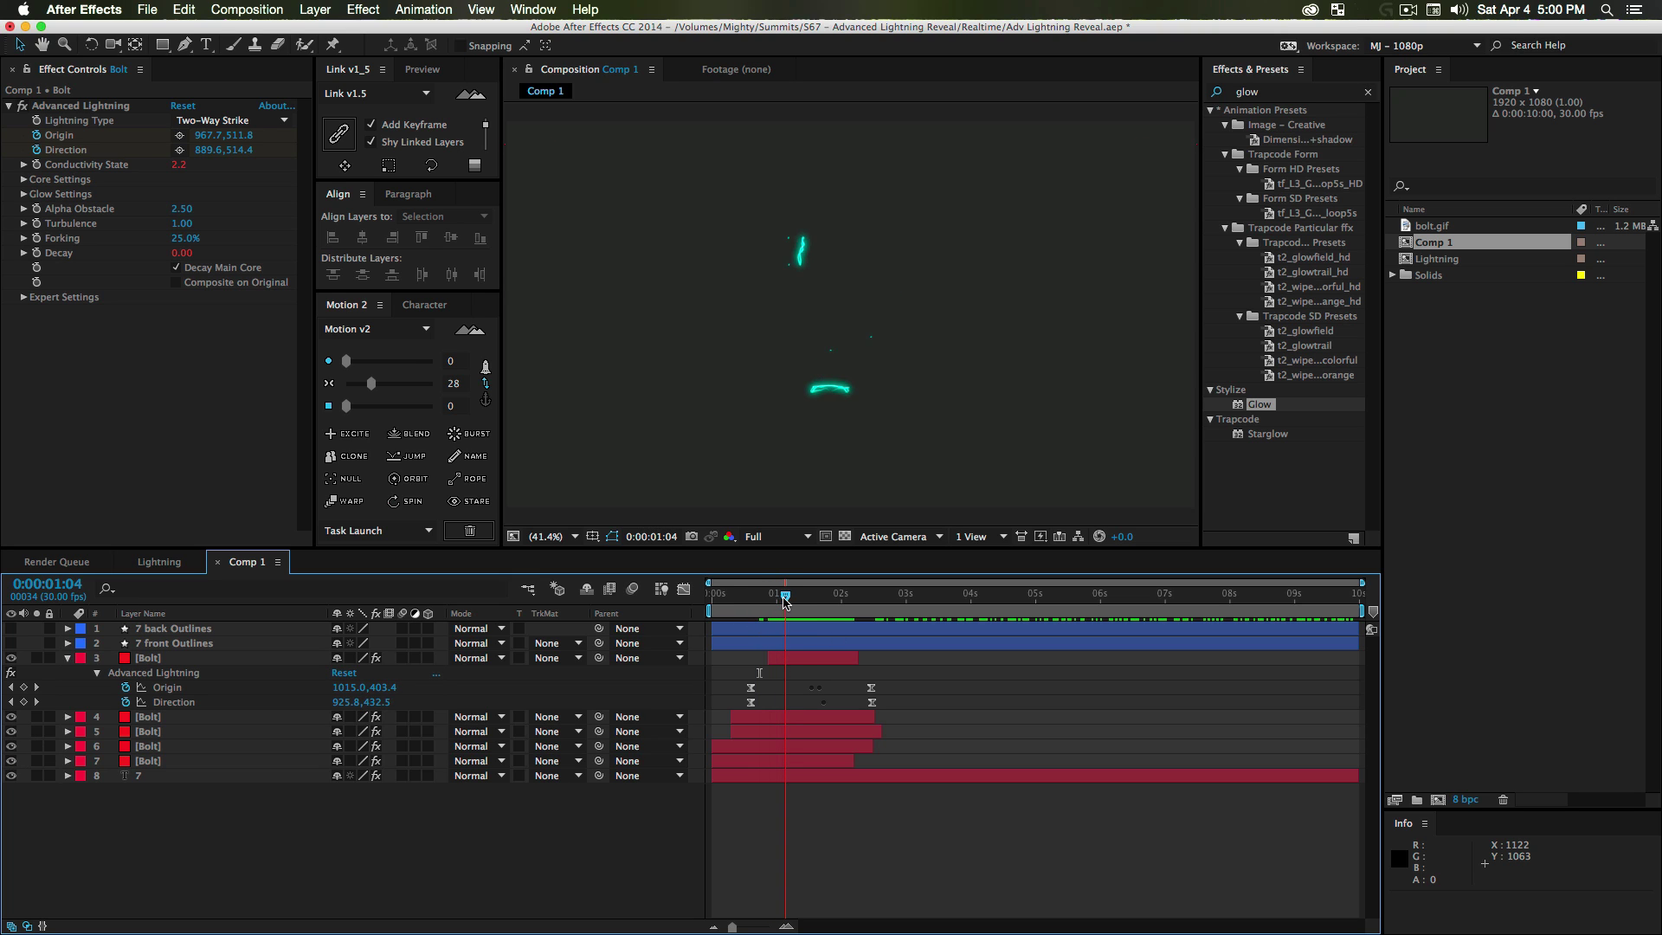
# - Trim the starts of the Bolts on layers 7, 6 and 5, with layer 5 beginning at 0:00:00:15, and preview the strikes
pyautogui.click(714, 760)
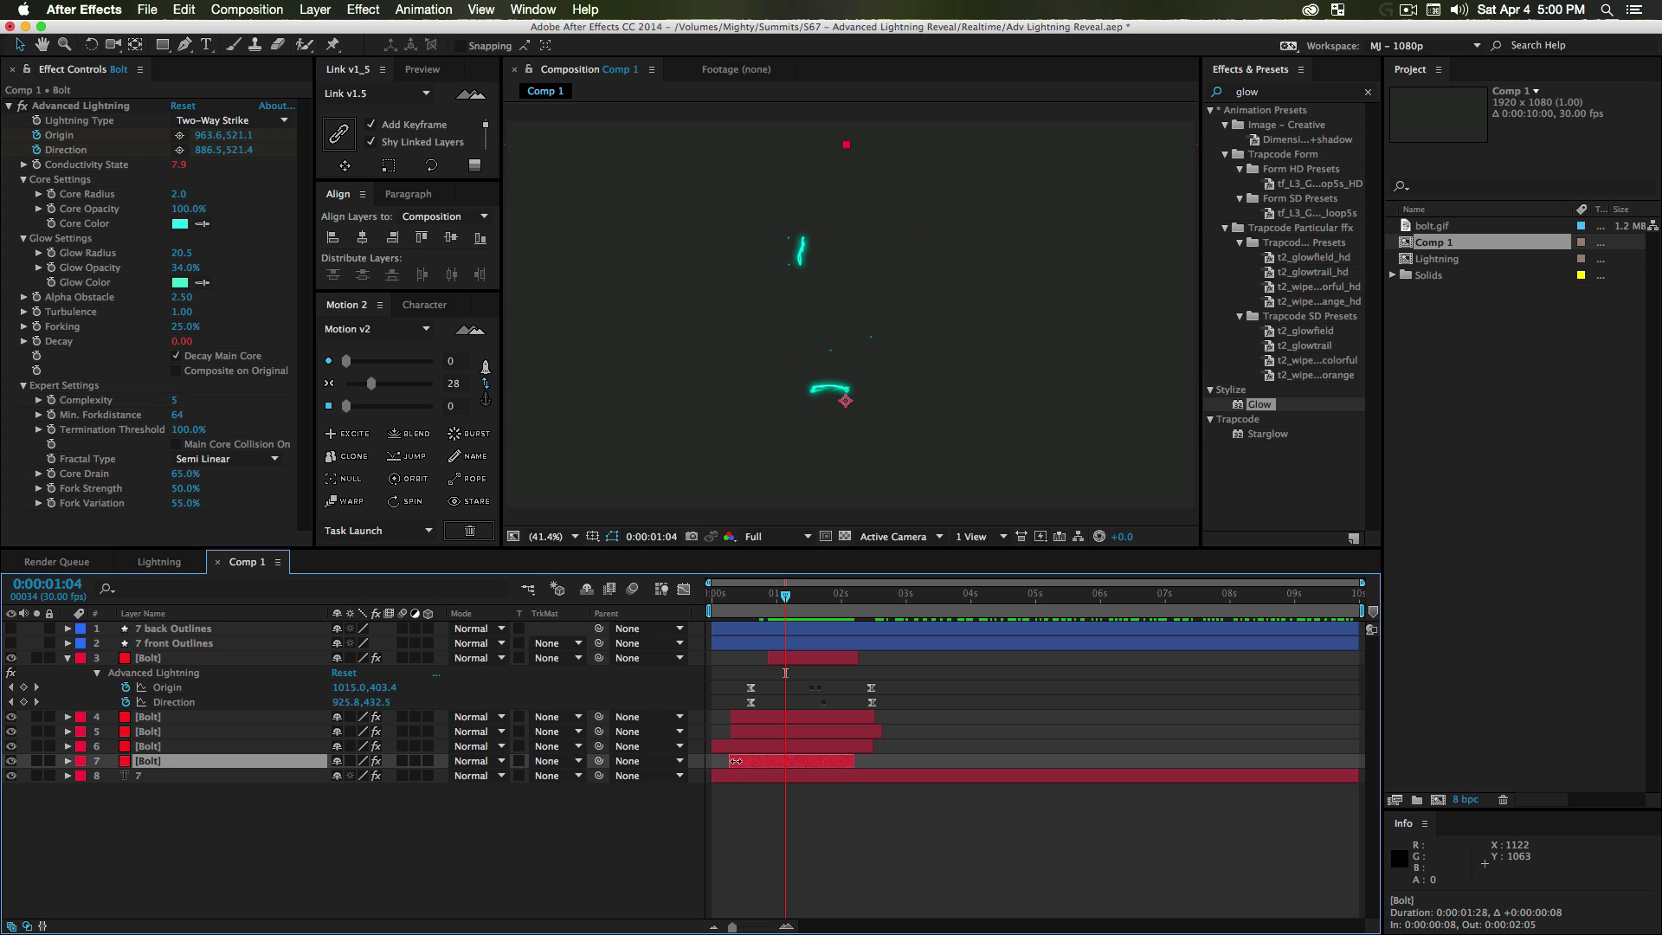
pyautogui.moveTo(714, 747); pyautogui.dragTo(746, 733)
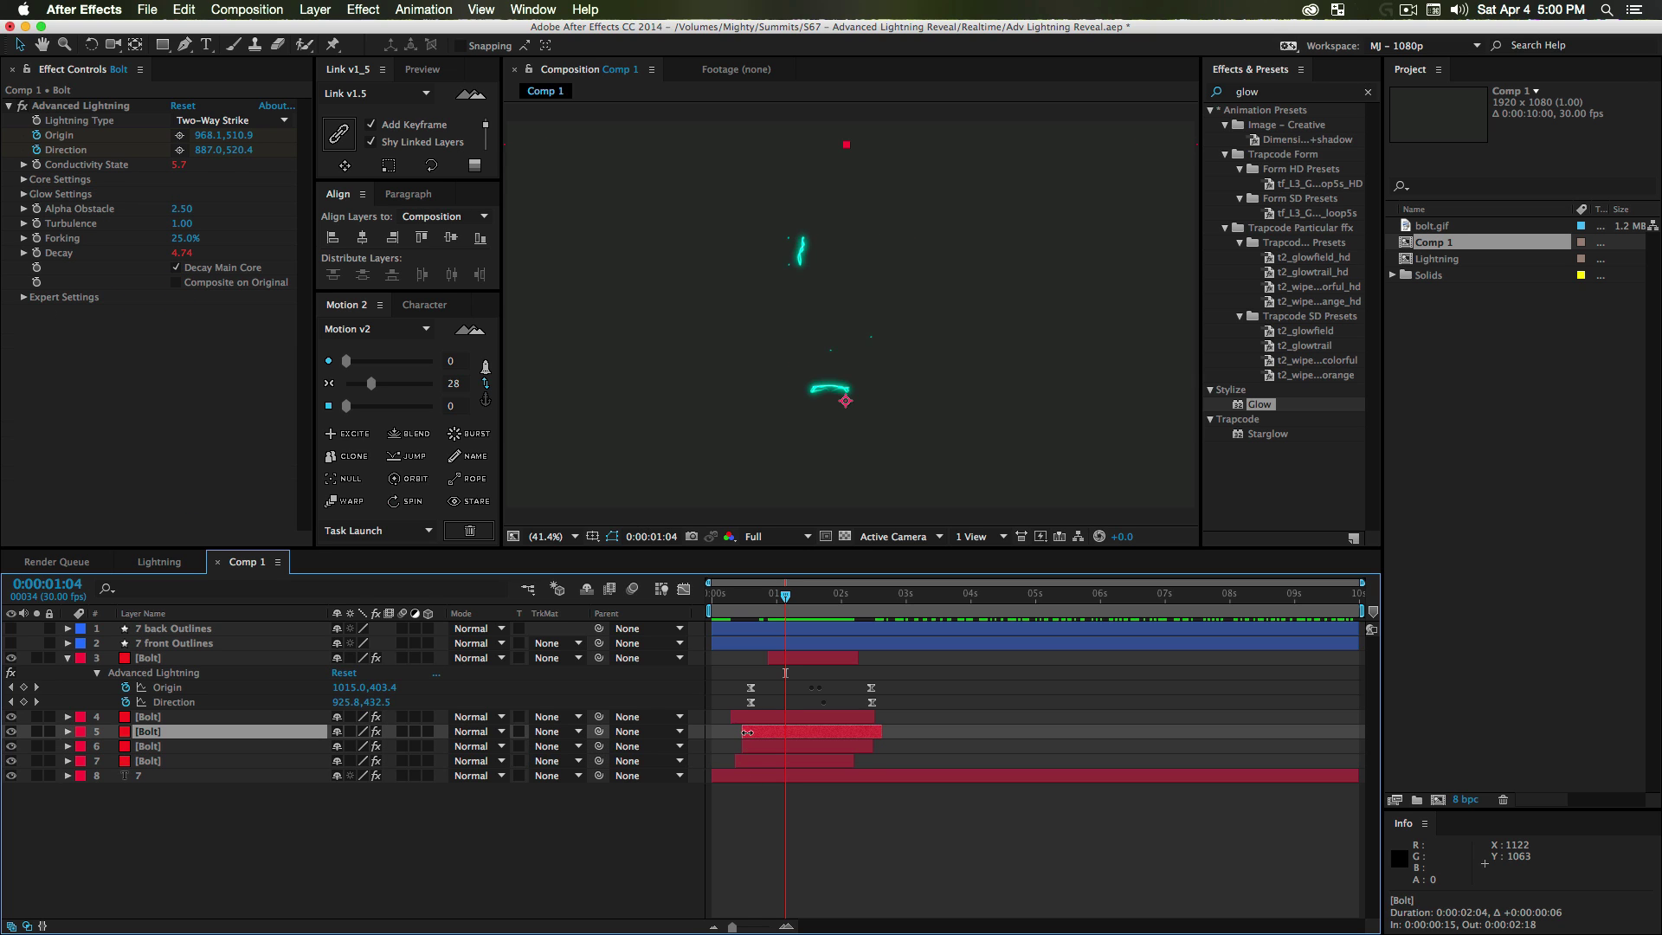
pyautogui.click(750, 597)
pyautogui.press('space')
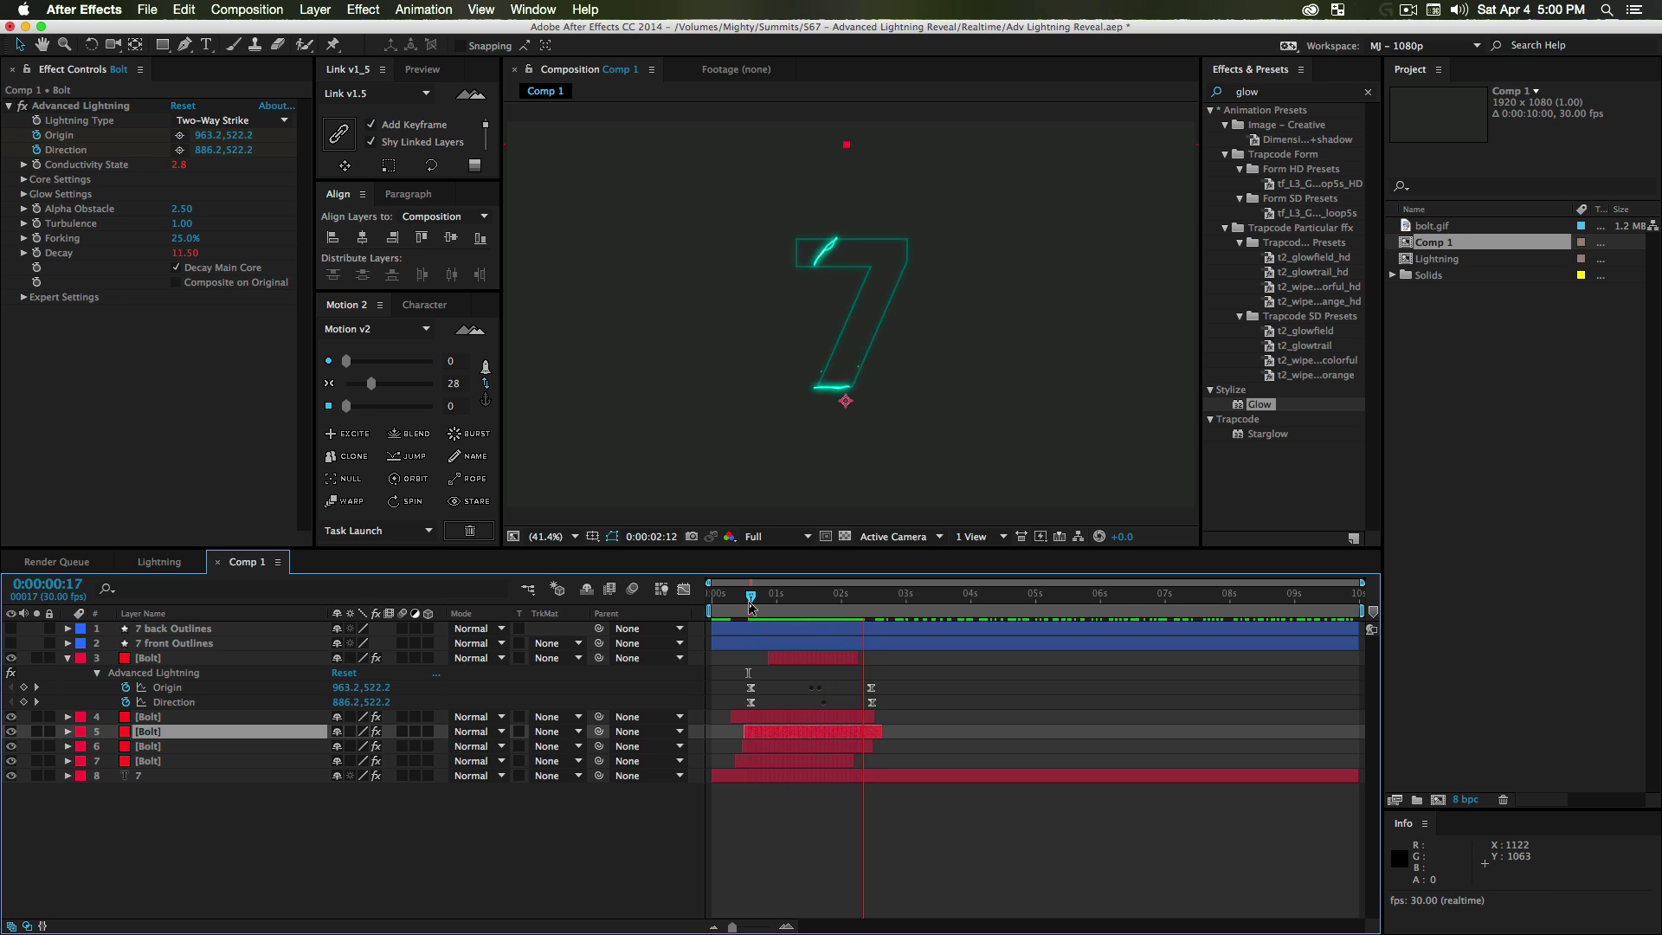
# - End the work area at 0:00:03:01, RAM-preview the bolts and check the frame at 0:00:02:15
pyautogui.click(907, 599)
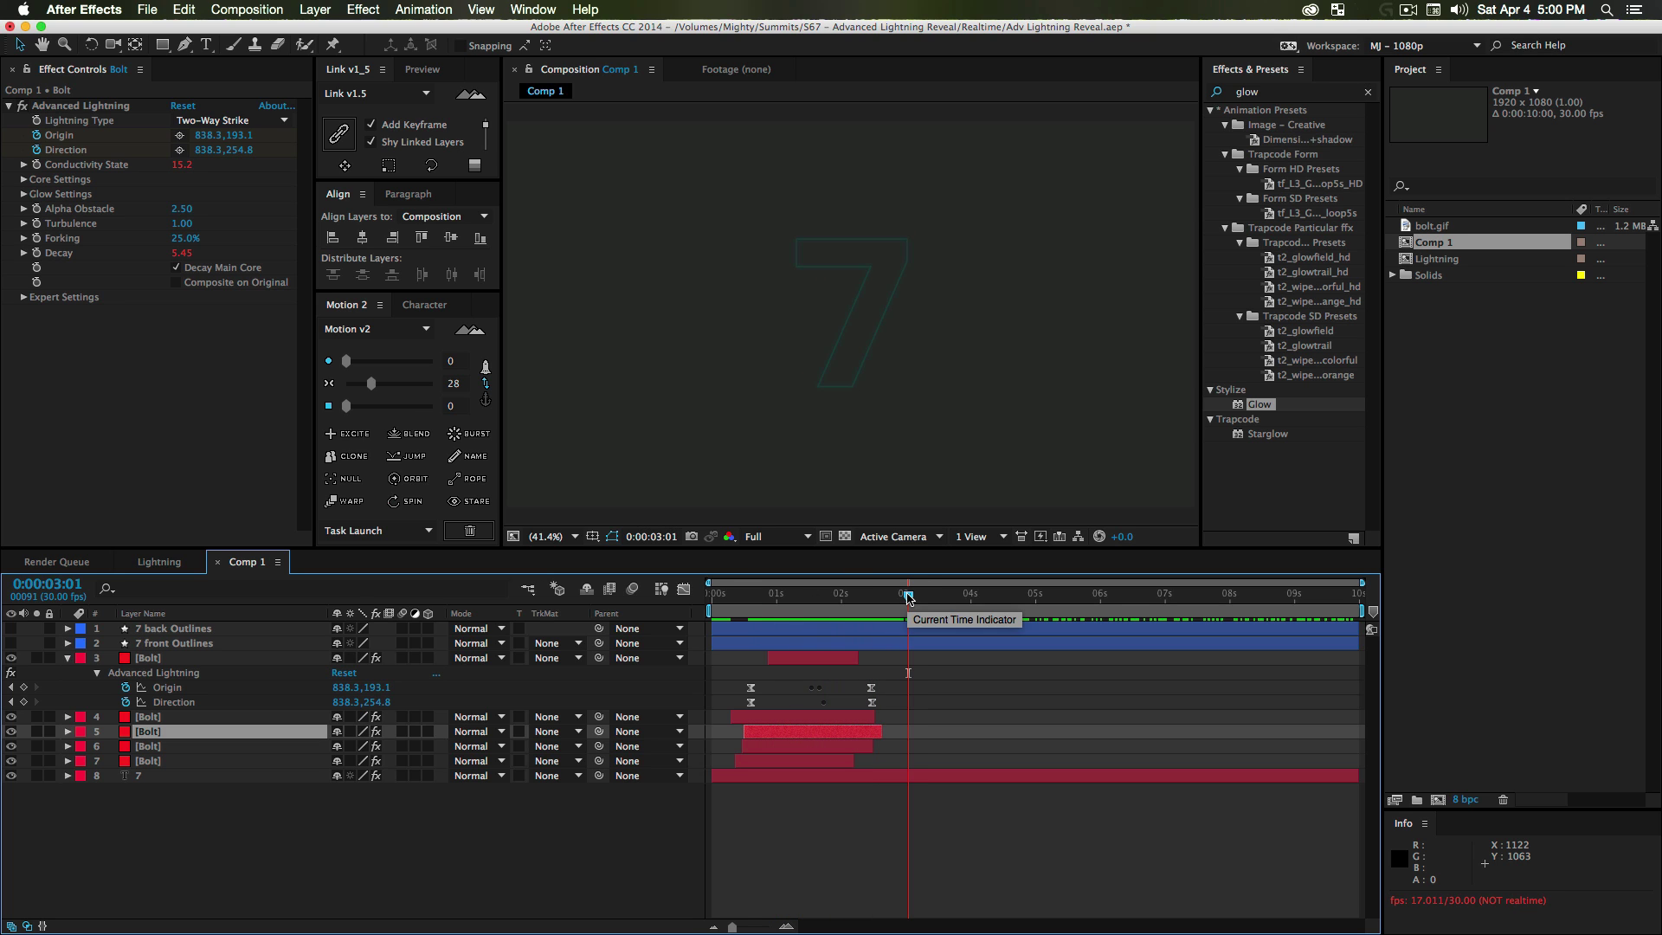
pyautogui.press('KP_0')
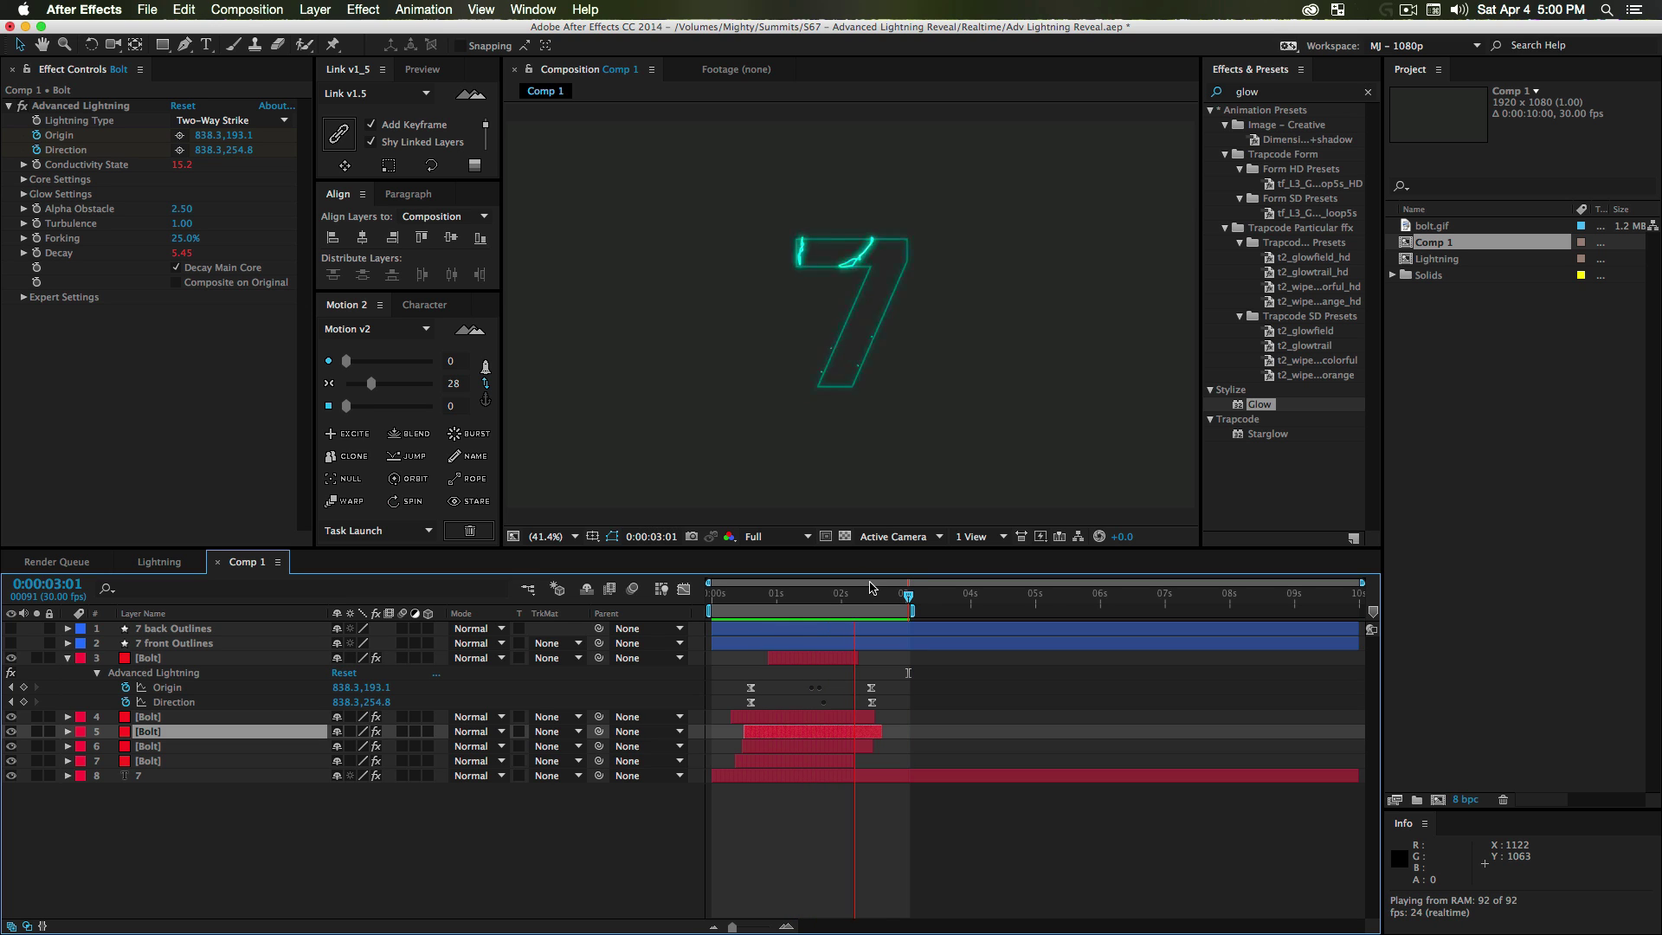
pyautogui.click(812, 597)
pyautogui.moveTo(812, 597); pyautogui.dragTo(873, 597)
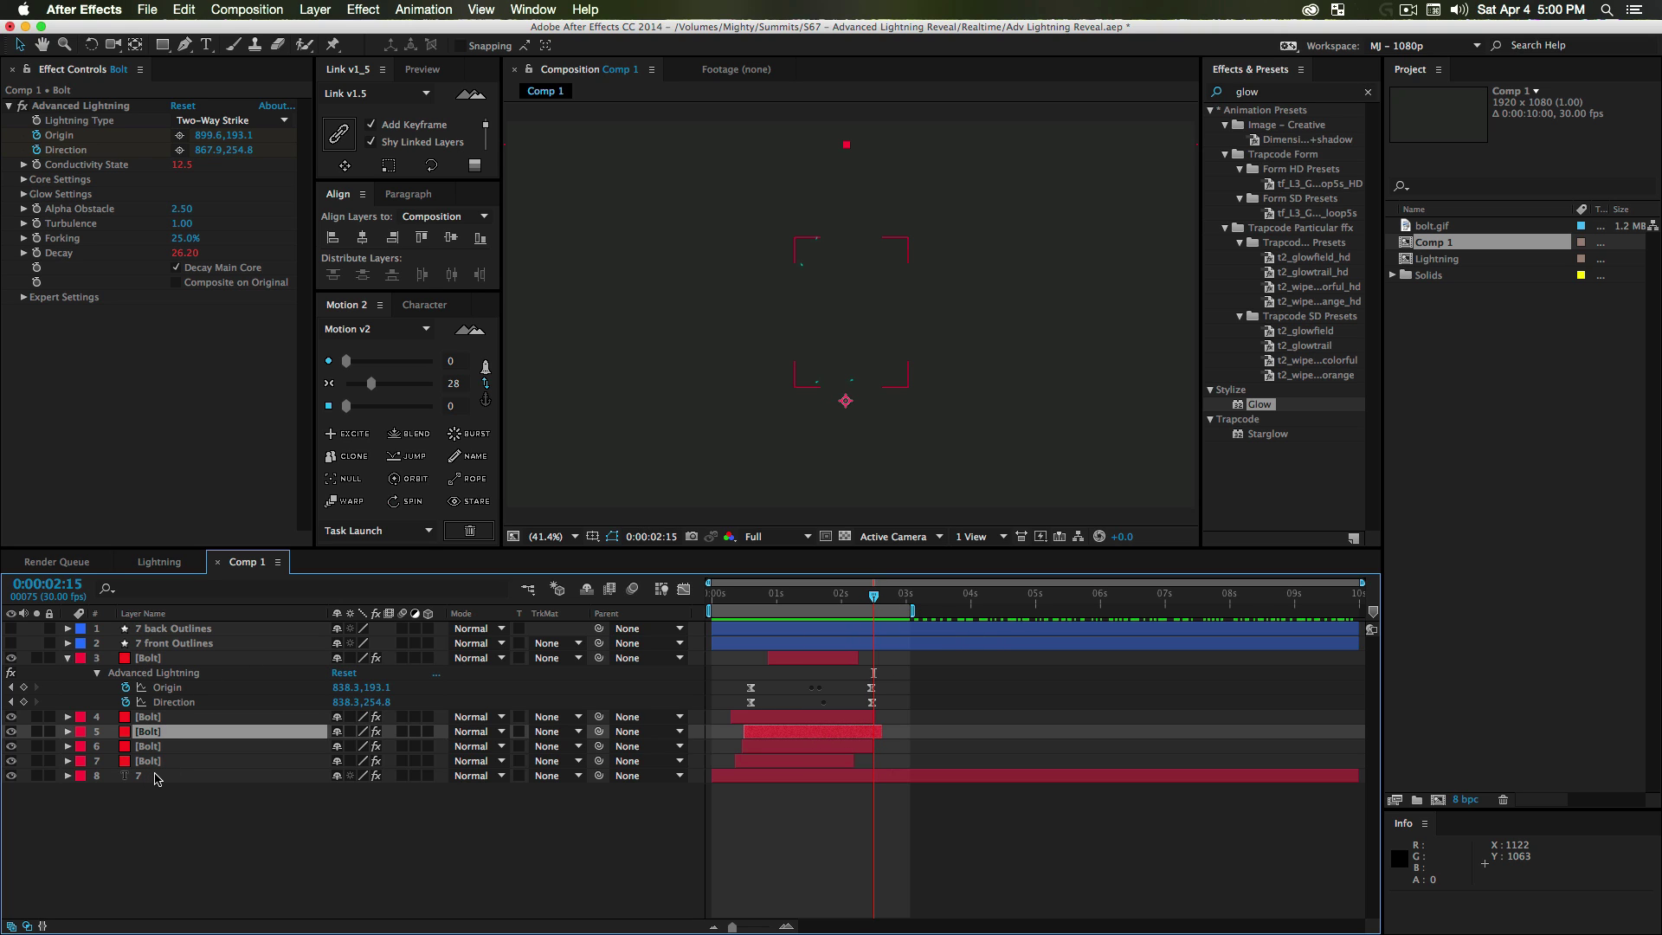
# - Duplicate the 7 text layer and move the copy above all the Bolt layers
pyautogui.click(157, 778)
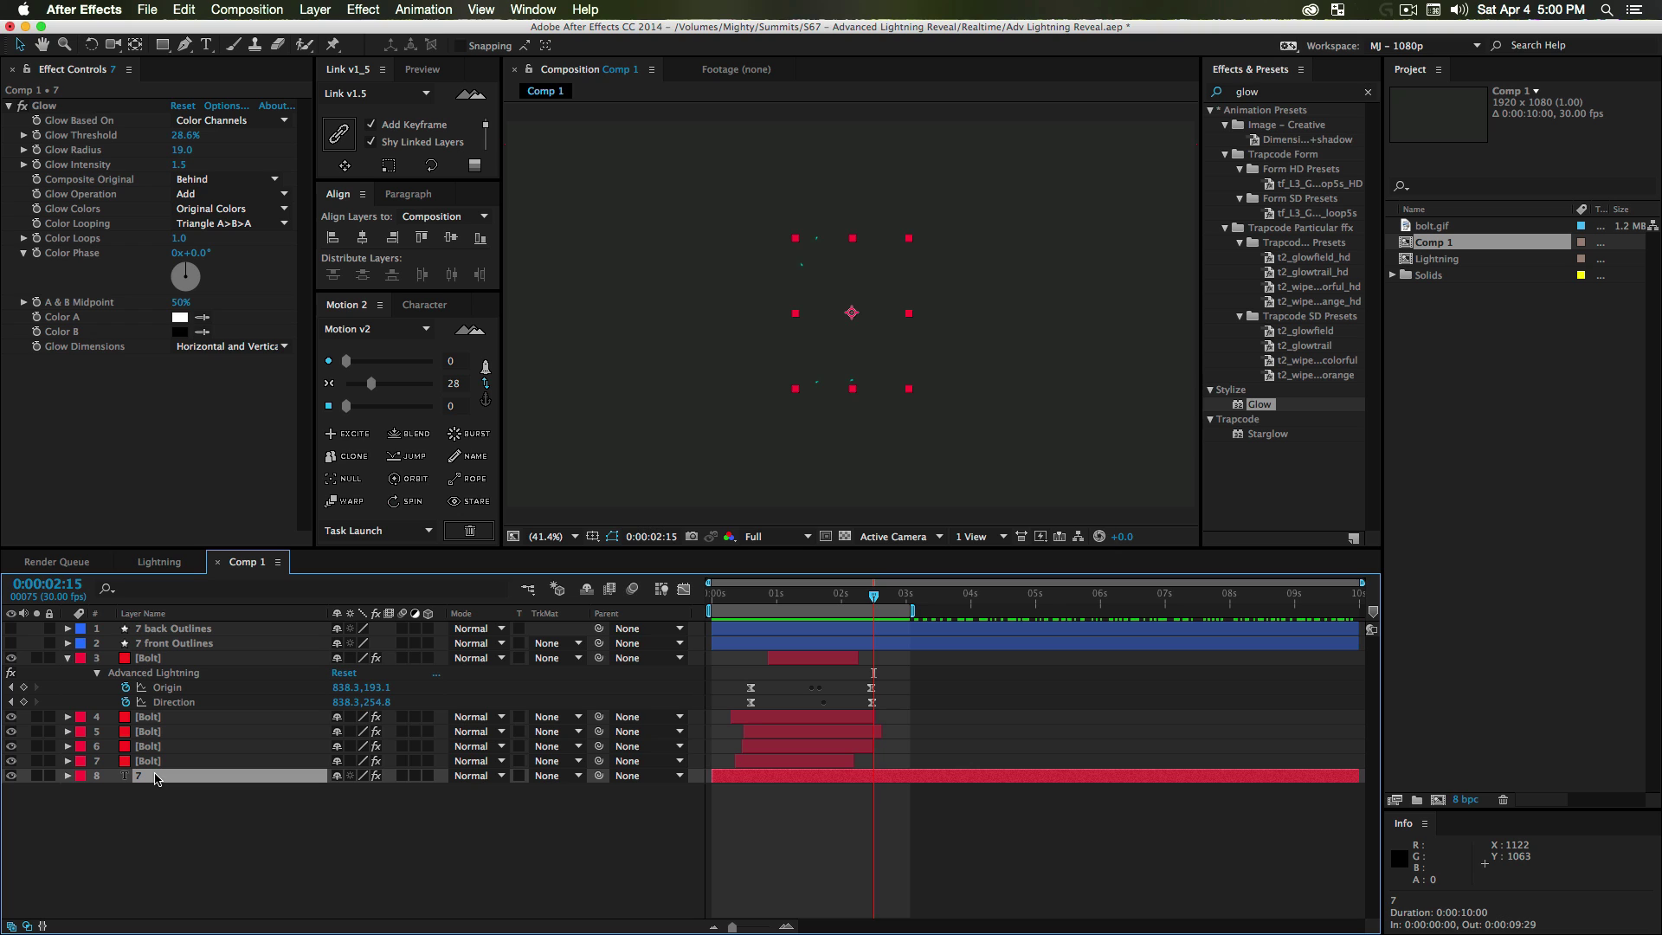
pyautogui.hotkey('ctrl', 'd')
pyautogui.moveTo(156, 779); pyautogui.dragTo(251, 652)
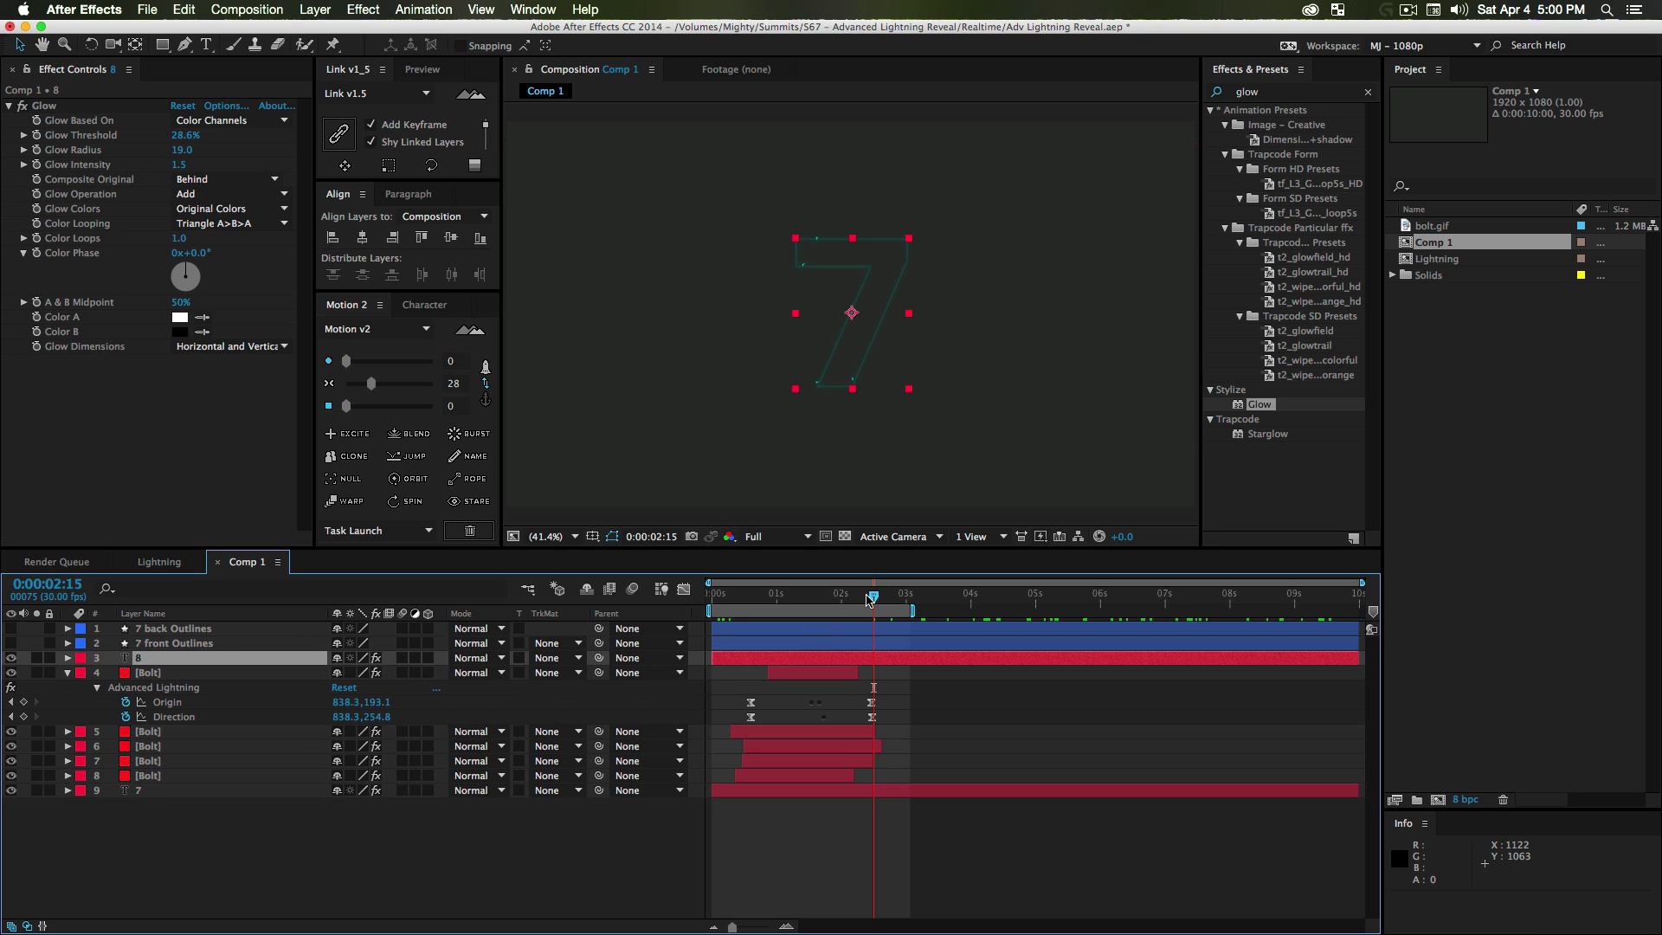
# - Trim the start of the copied outline layer 8 to 0:00:02:17 and extend the work area past 0:00:05:00
pyautogui.moveTo(870, 601); pyautogui.dragTo(877, 604)
pyautogui.moveTo(711, 658); pyautogui.dragTo(856, 658)
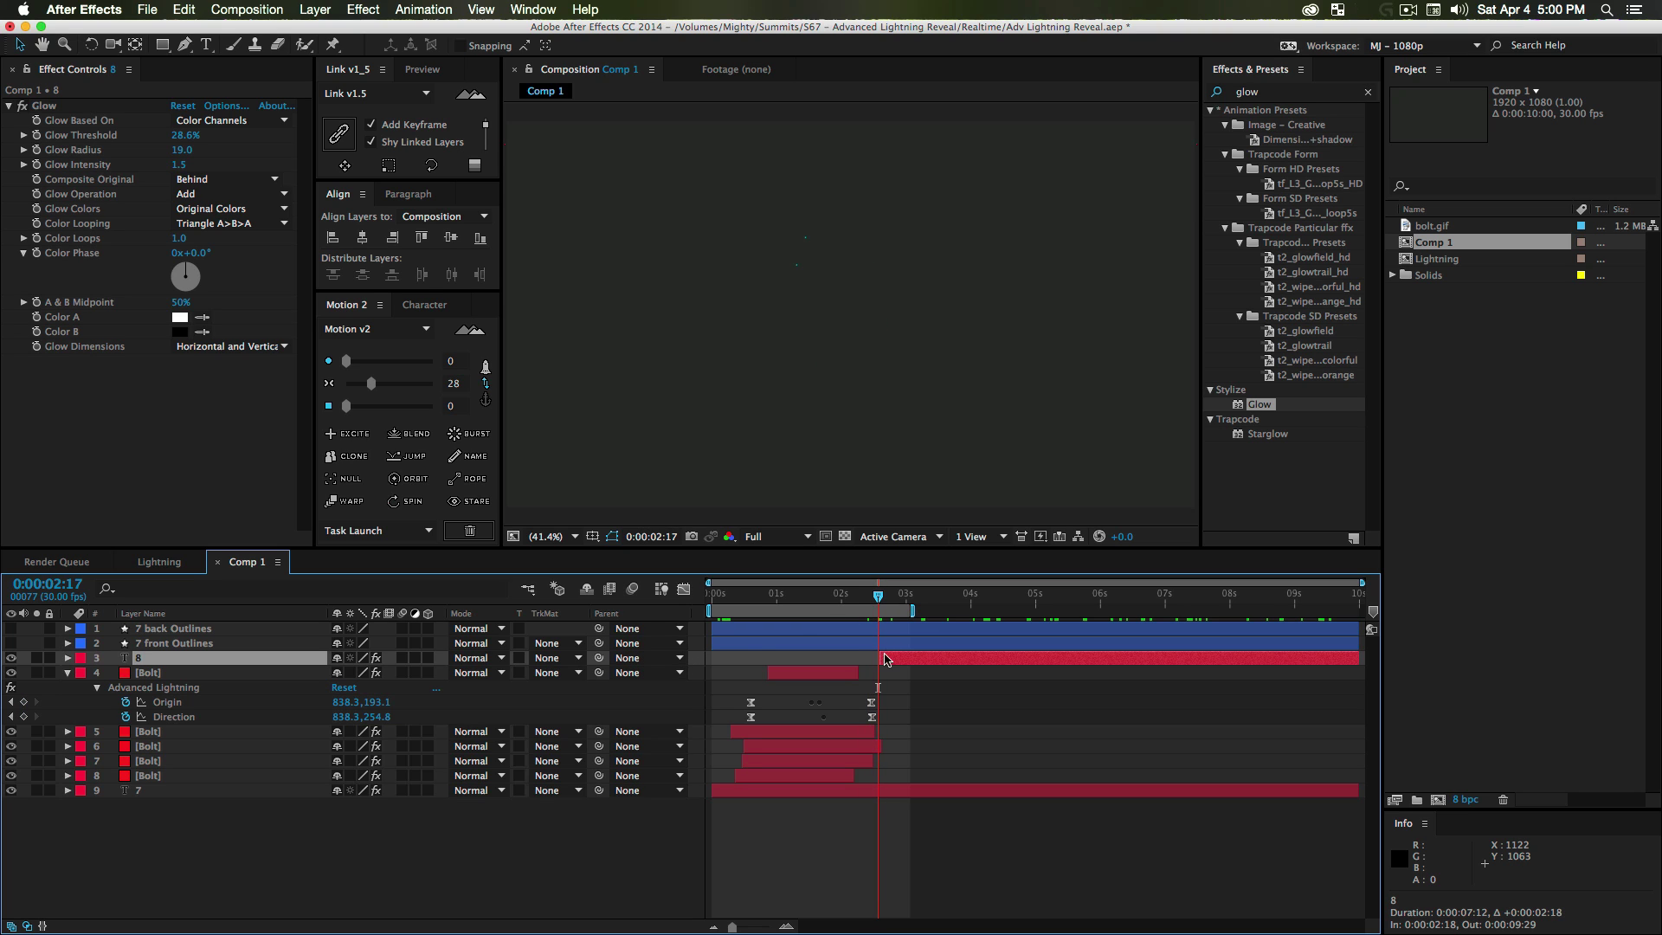
pyautogui.moveTo(910, 611)
pyautogui.mouseDown()
pyautogui.moveTo(1061, 611)
pyautogui.moveTo(888, 606)
pyautogui.moveTo(909, 614)
pyautogui.mouseUp()
# - Change the Opacity expression of text layer 8 to wiggle(6, 10)
pyautogui.click(151, 658)
pyautogui.press('t')
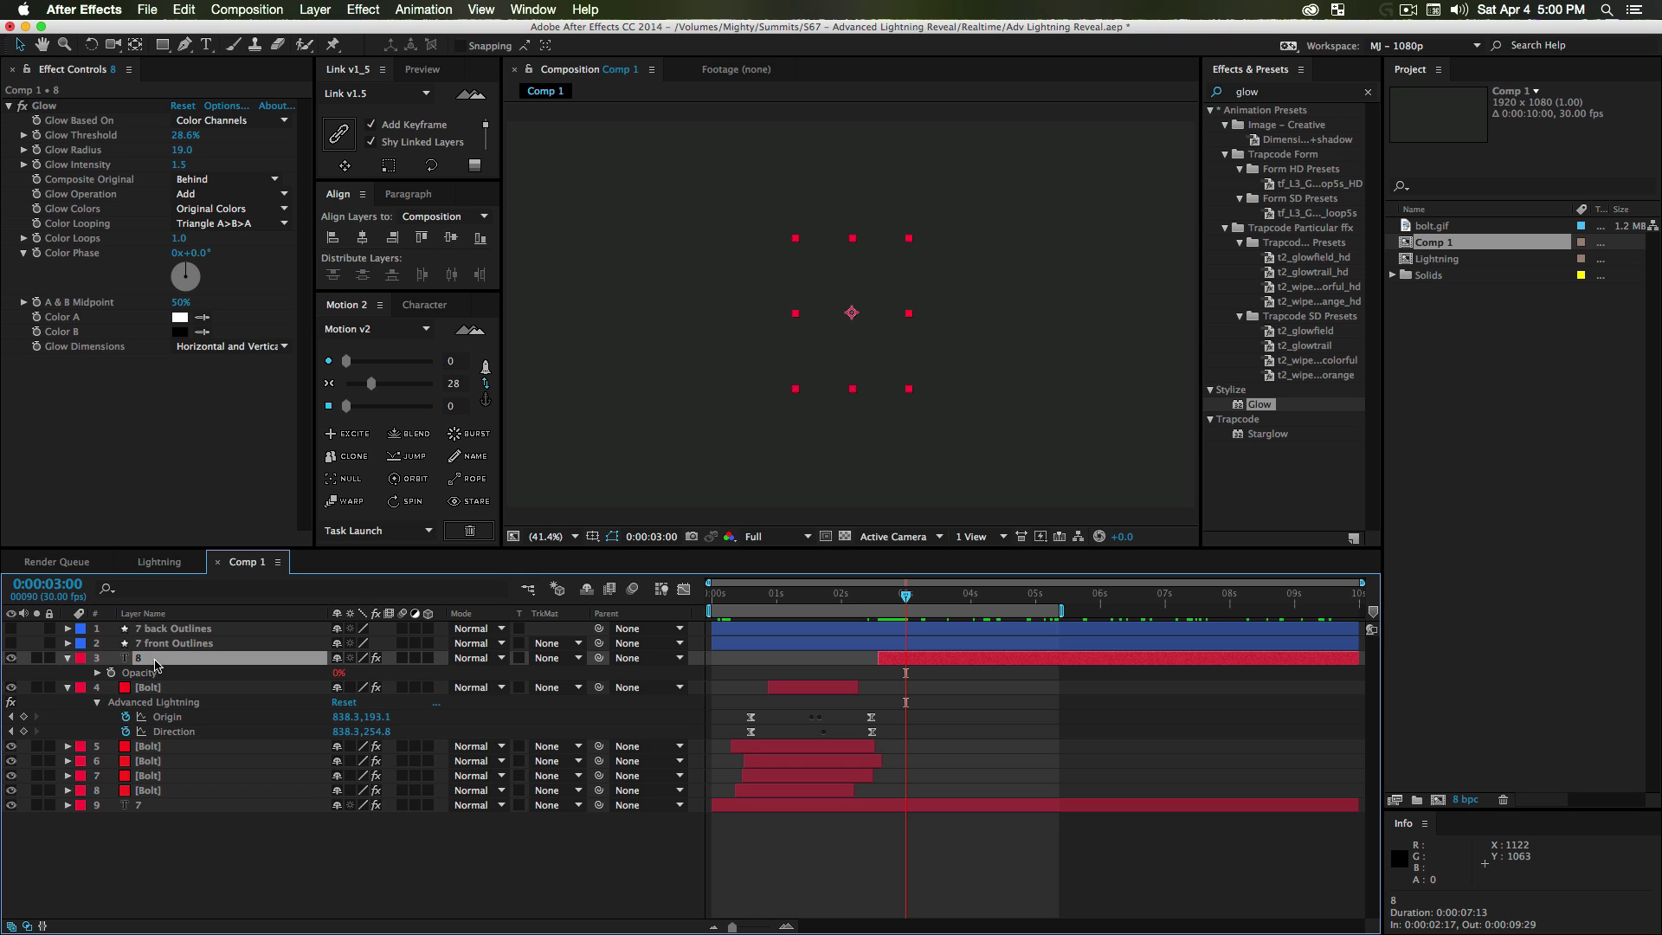
pyautogui.click(97, 672)
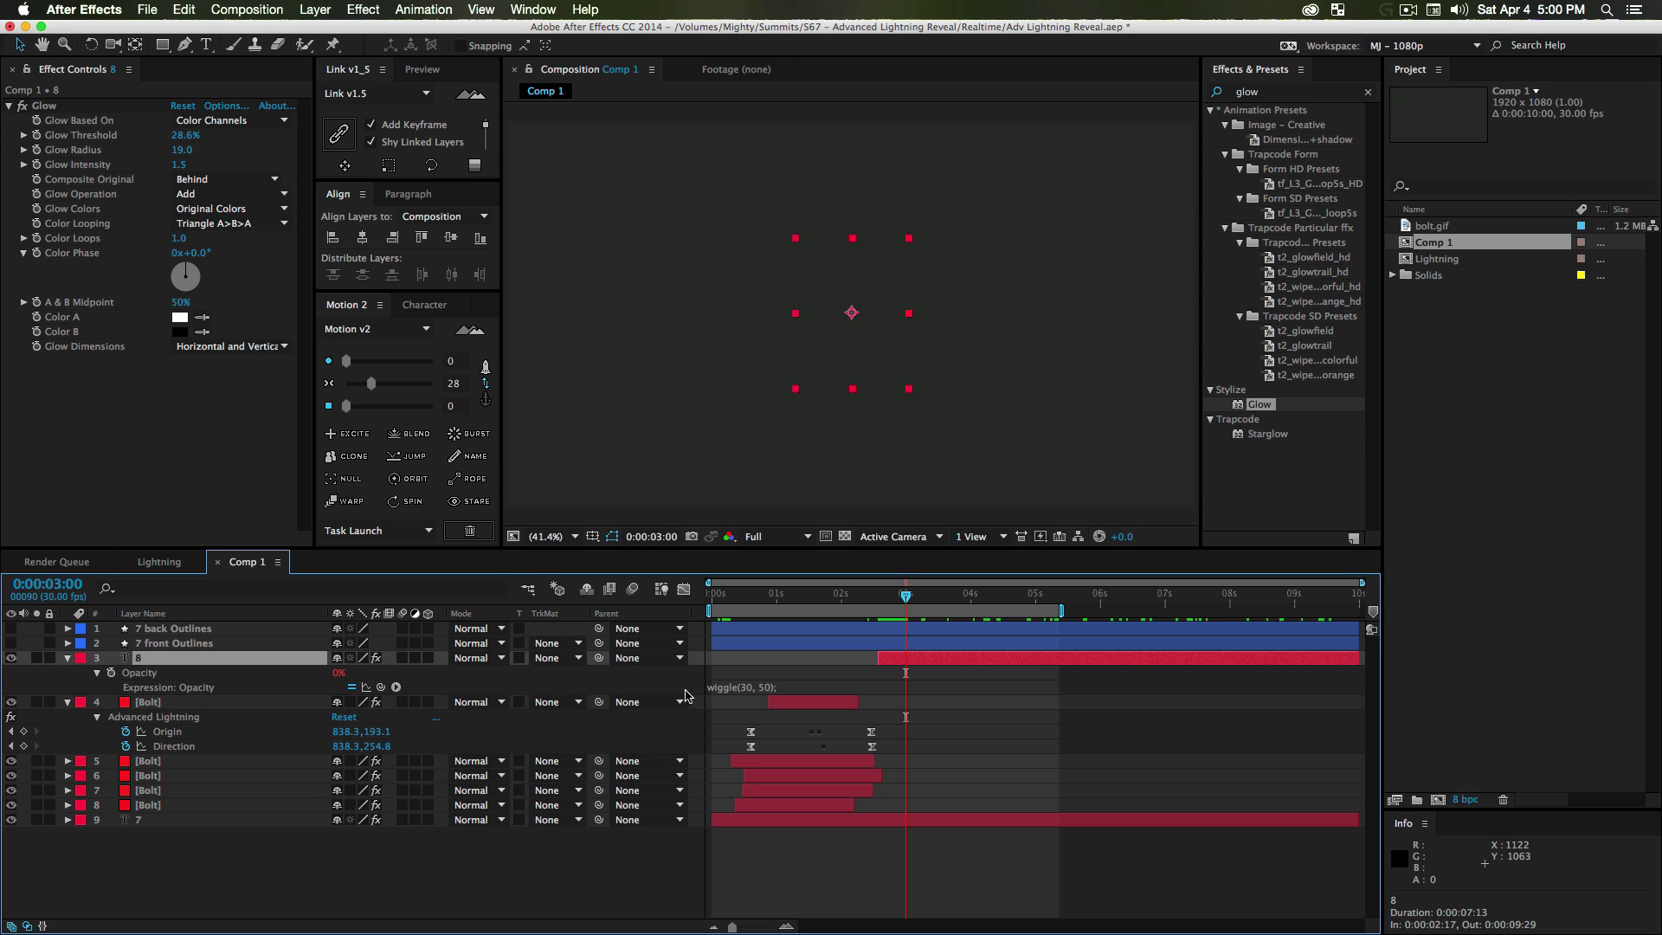
pyautogui.click(751, 688)
pyautogui.click(757, 686)
pyautogui.press('BackSpace')
pyautogui.press('BackSpace')
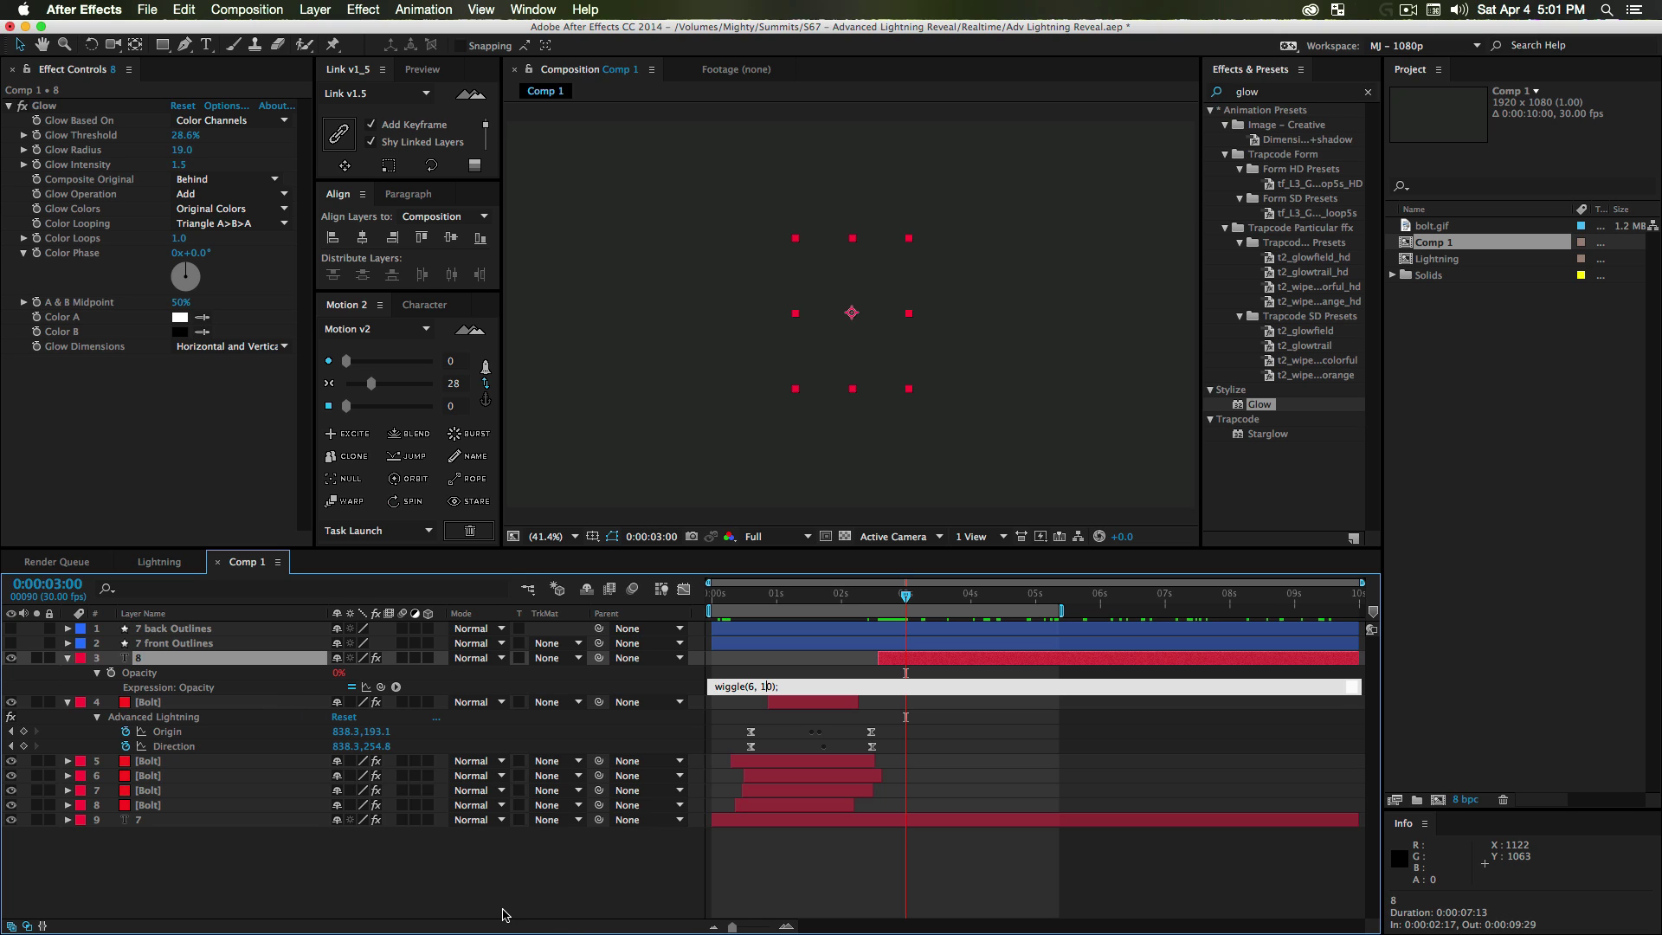
pyautogui.click(475, 907)
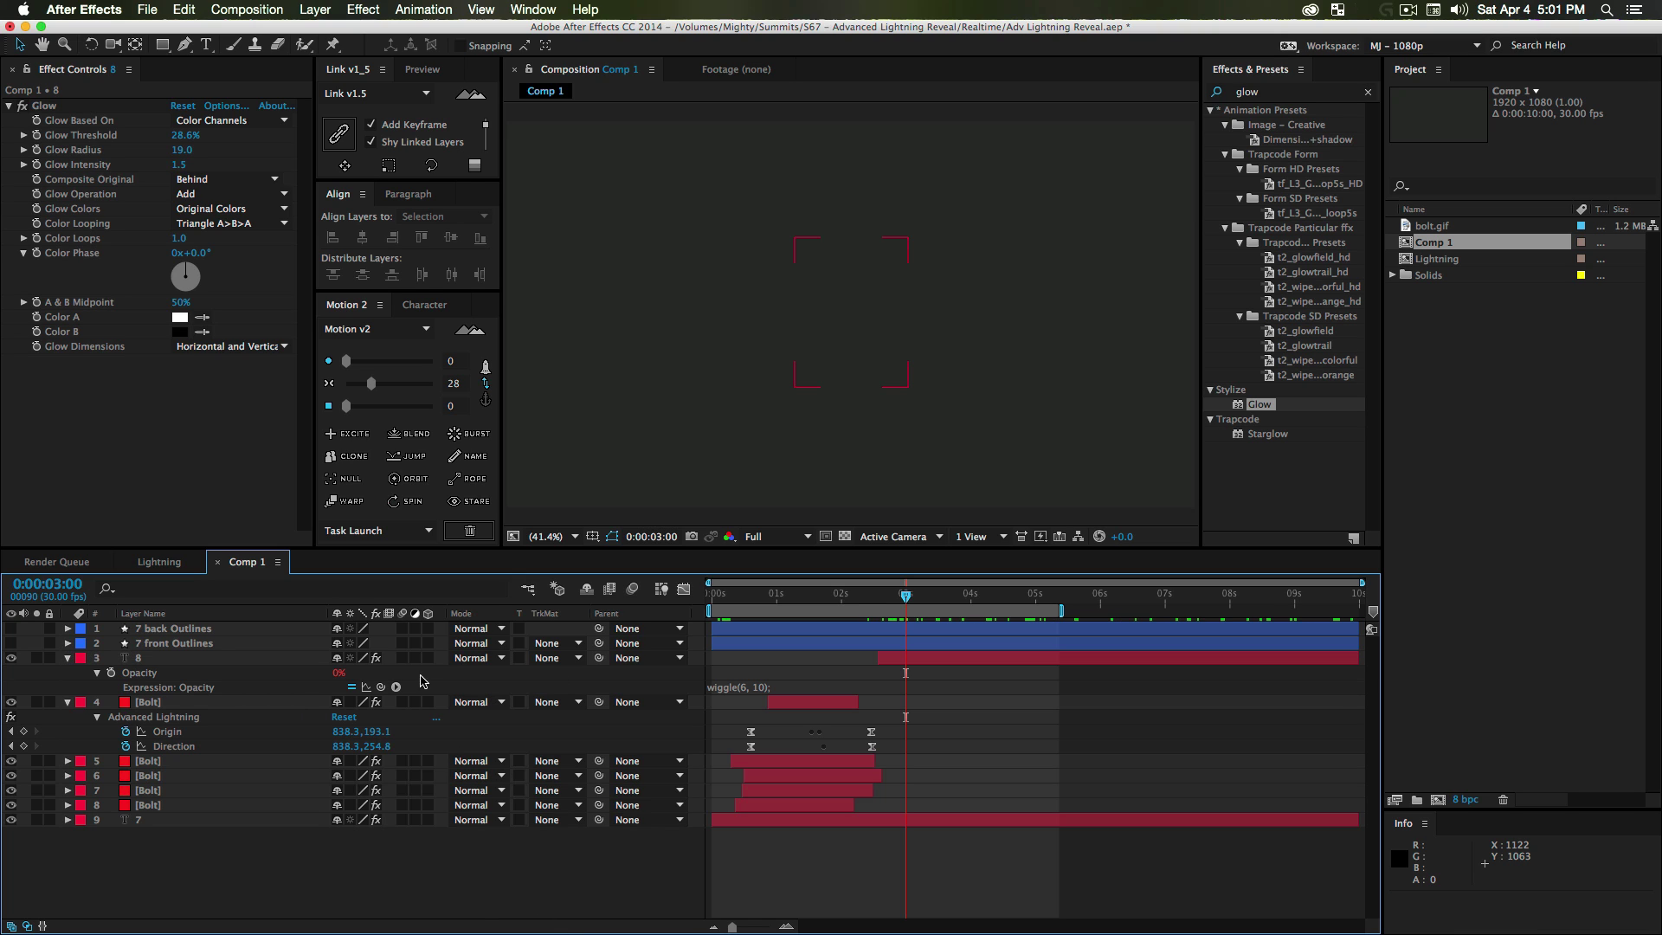
# - Keyframe the Opacity of text layer 8 from 0% at 0:00:02:19 to 40% at 0:00:03:04 and preview the fade-in
pyautogui.moveTo(894, 599); pyautogui.dragTo(915, 602)
pyautogui.click(286, 674)
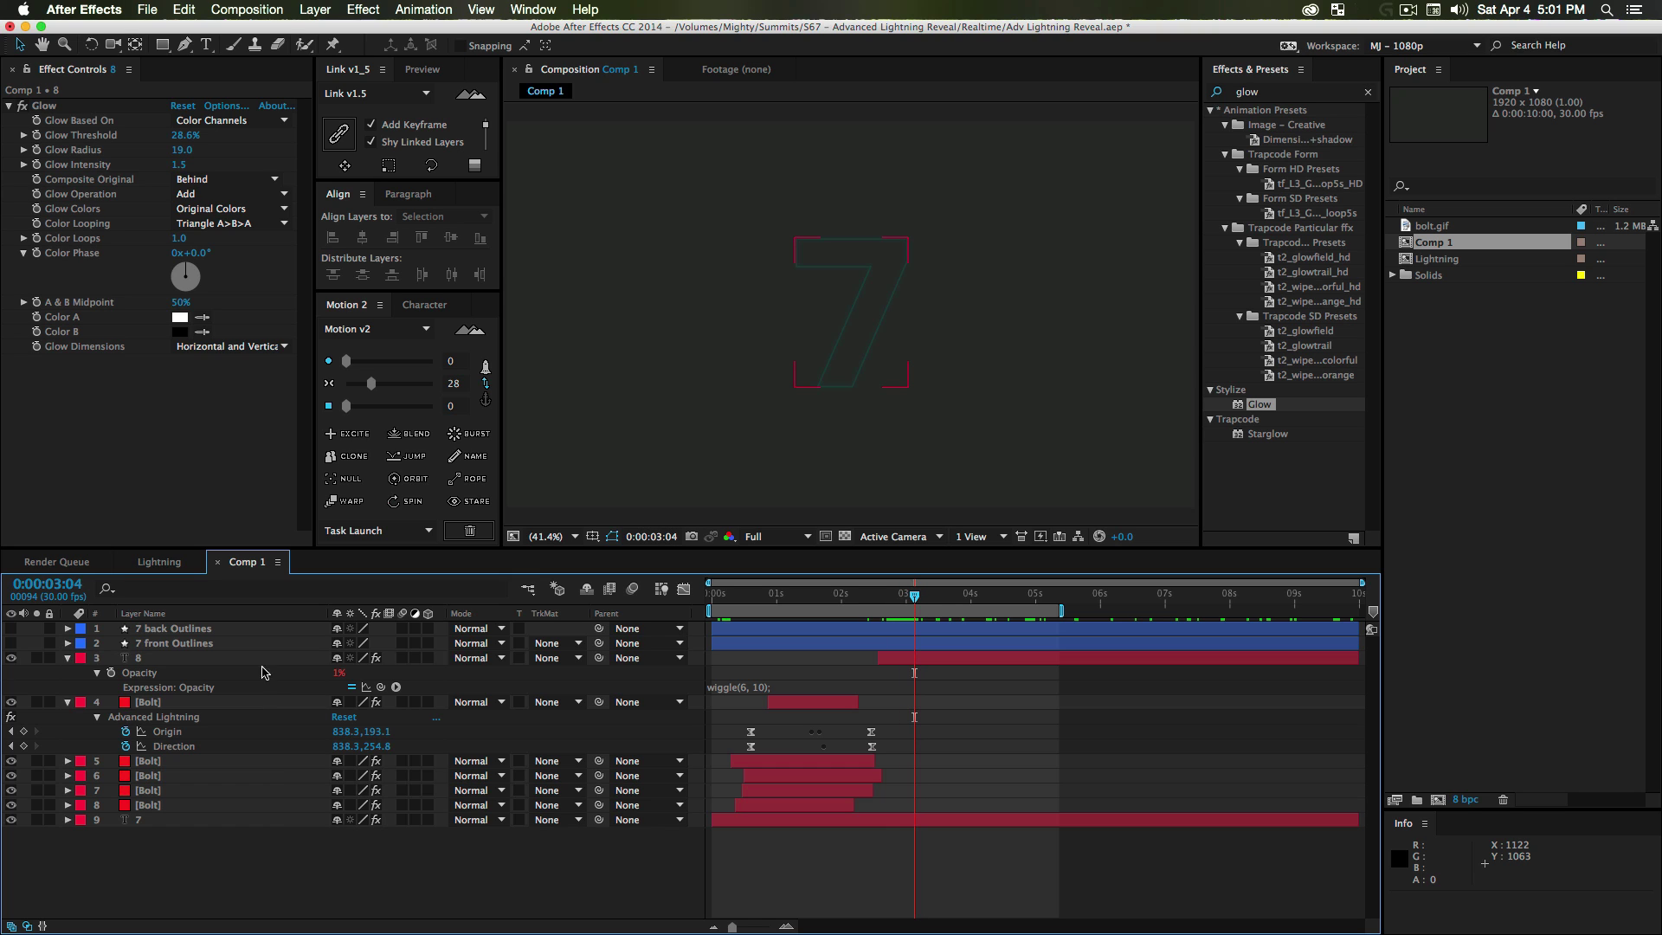
pyautogui.click(110, 674)
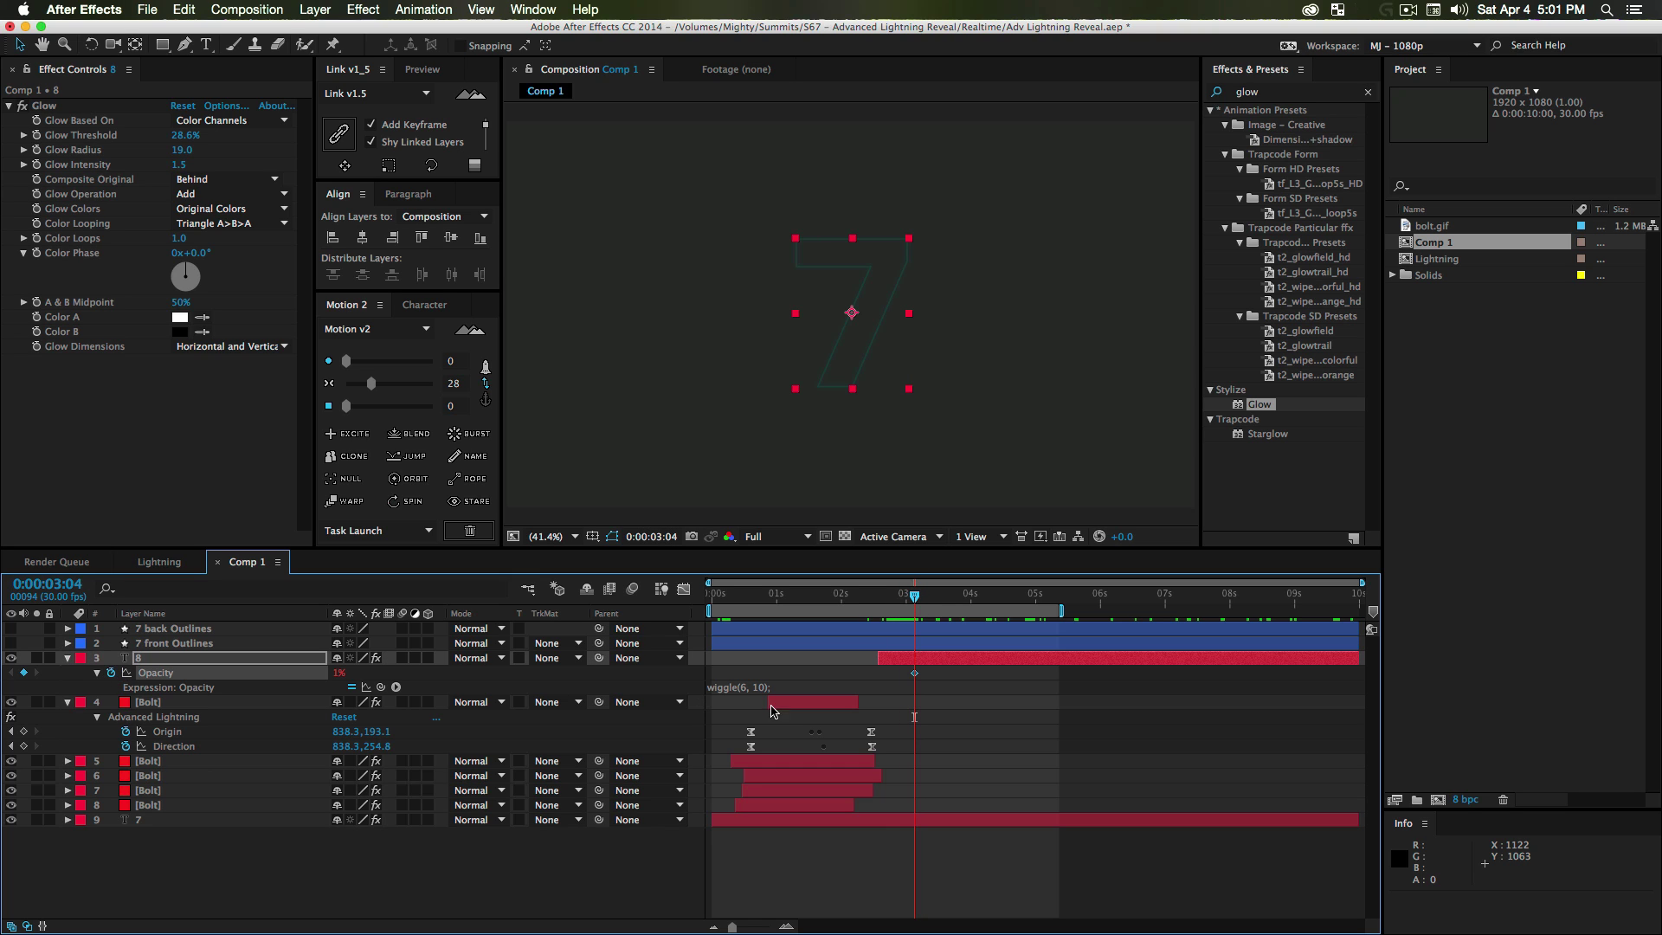
pyautogui.click(882, 597)
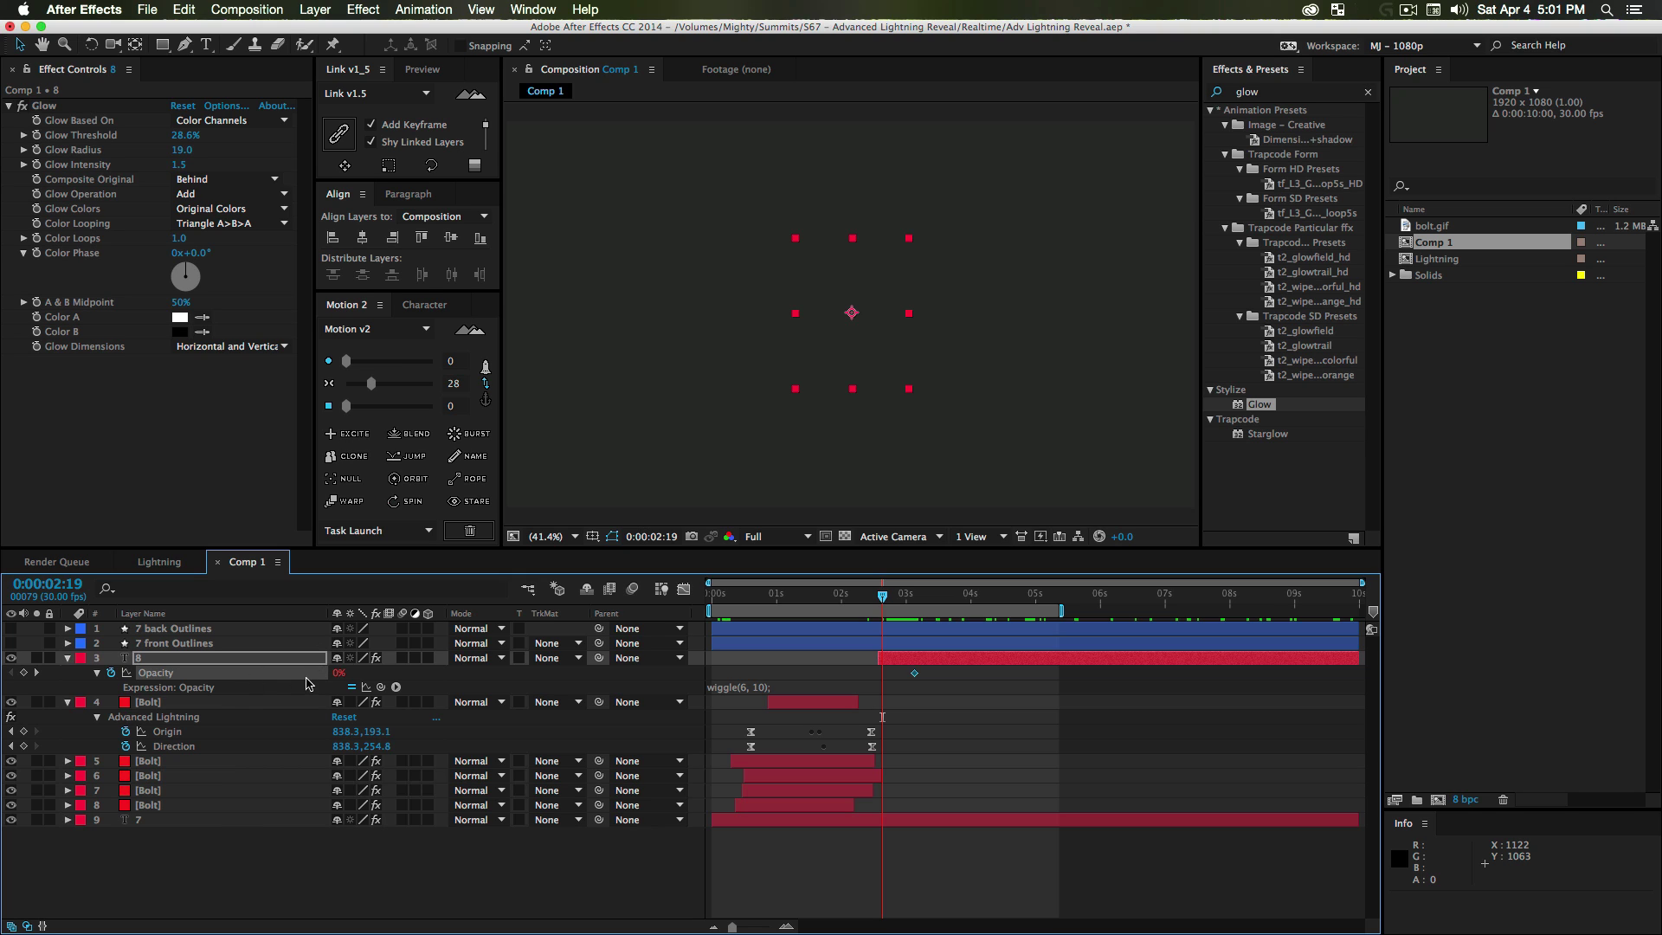
pyautogui.click(24, 673)
pyautogui.click(37, 673)
pyautogui.moveTo(339, 674); pyautogui.dragTo(371, 673)
pyautogui.click(865, 672)
pyautogui.moveTo(893, 597); pyautogui.dragTo(858, 602)
pyautogui.press('space')
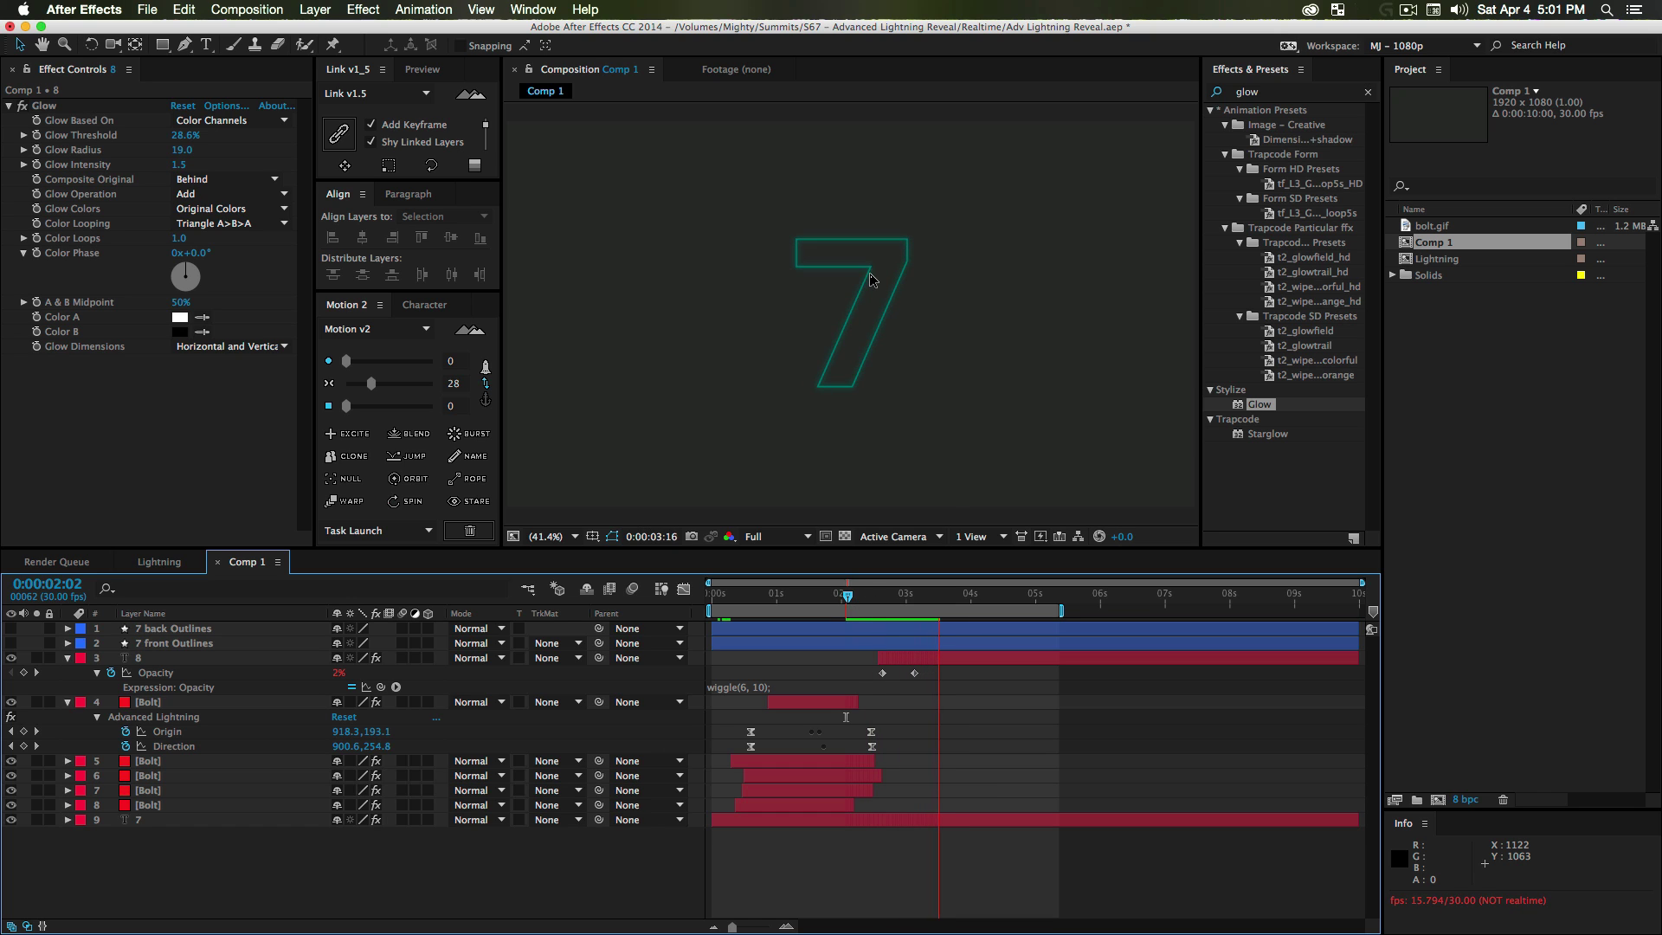
# - Ease both Opacity keyframes with a Motion v2 value of 23 and paste a copy of them at 0:00:03:21
pyautogui.moveTo(914, 672)
pyautogui.mouseDown()
pyautogui.moveTo(872, 672)
pyautogui.moveTo(914, 673)
pyautogui.mouseUp()
pyautogui.moveTo(374, 384); pyautogui.dragTo(369, 384)
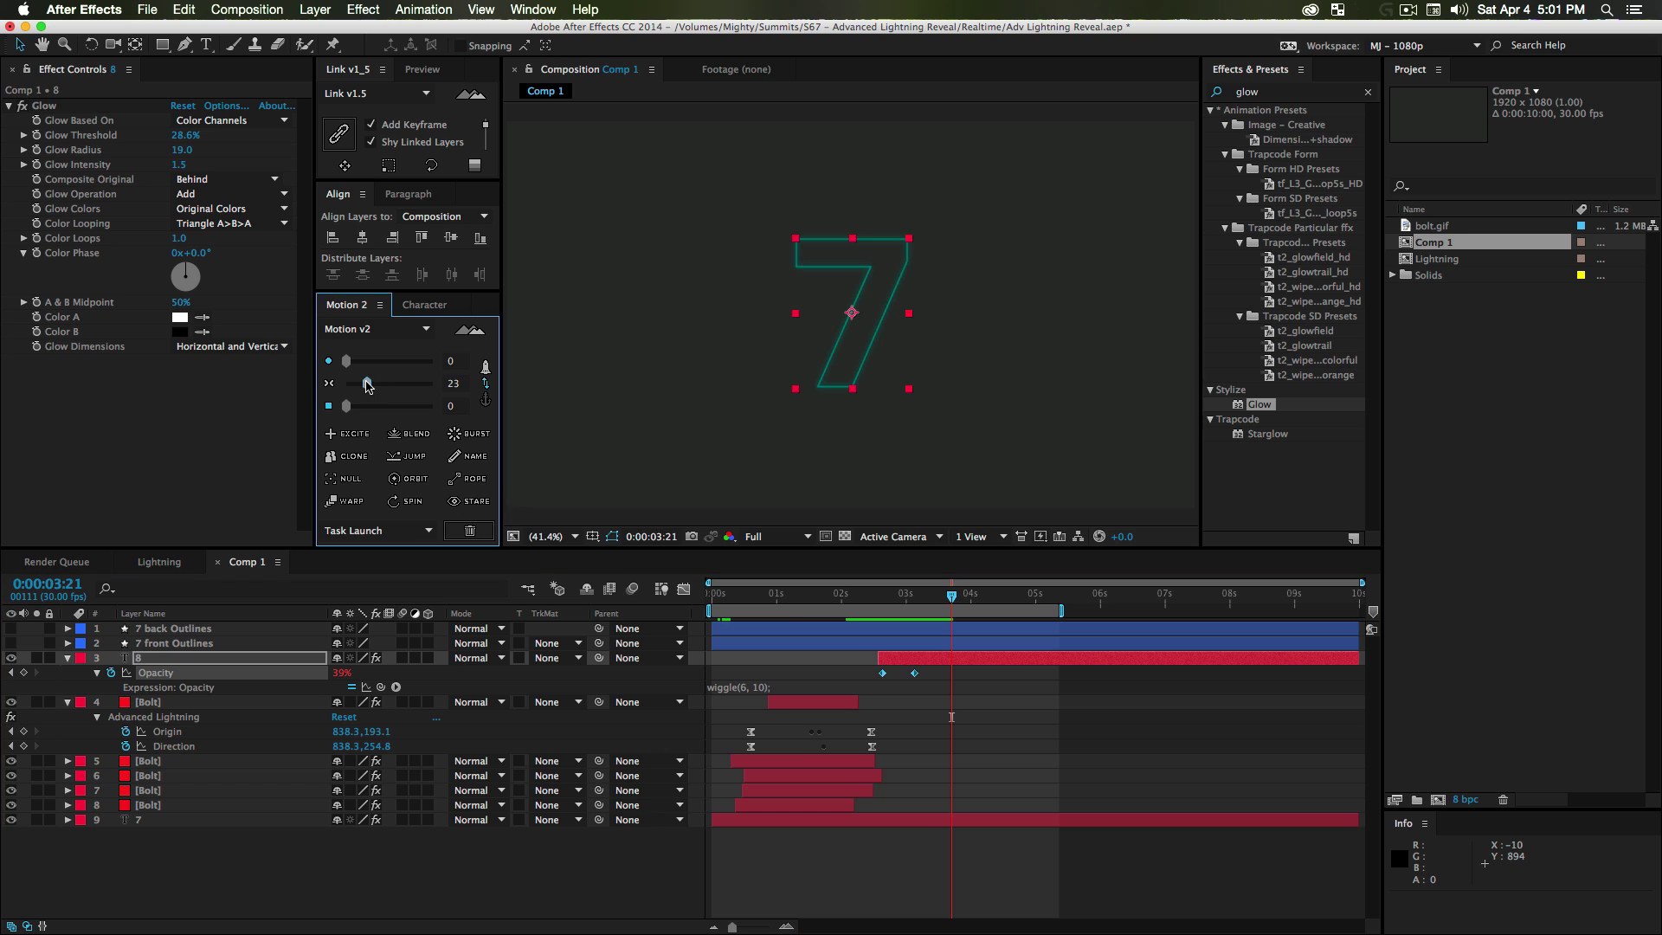
pyautogui.press('super+c')
pyautogui.press('super+v')
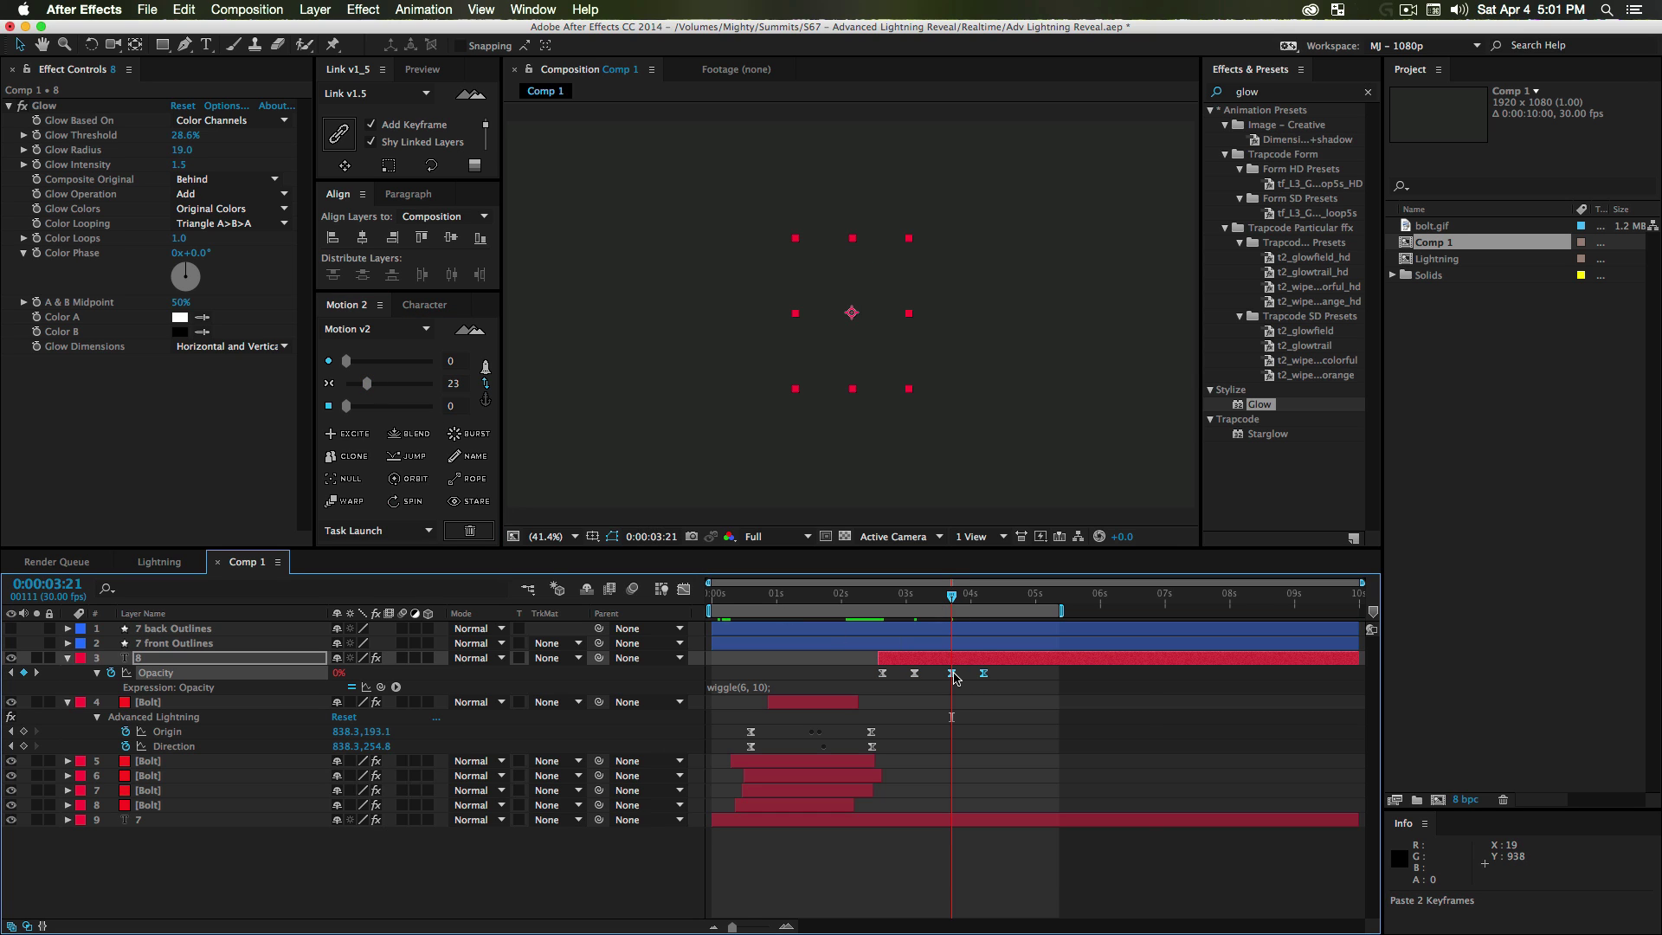
# - Time-reverse the pasted Opacity keyframes and shift the pair to start at 0:00:03:27
pyautogui.rightClick(952, 676)
pyautogui.moveTo(1063, 872)
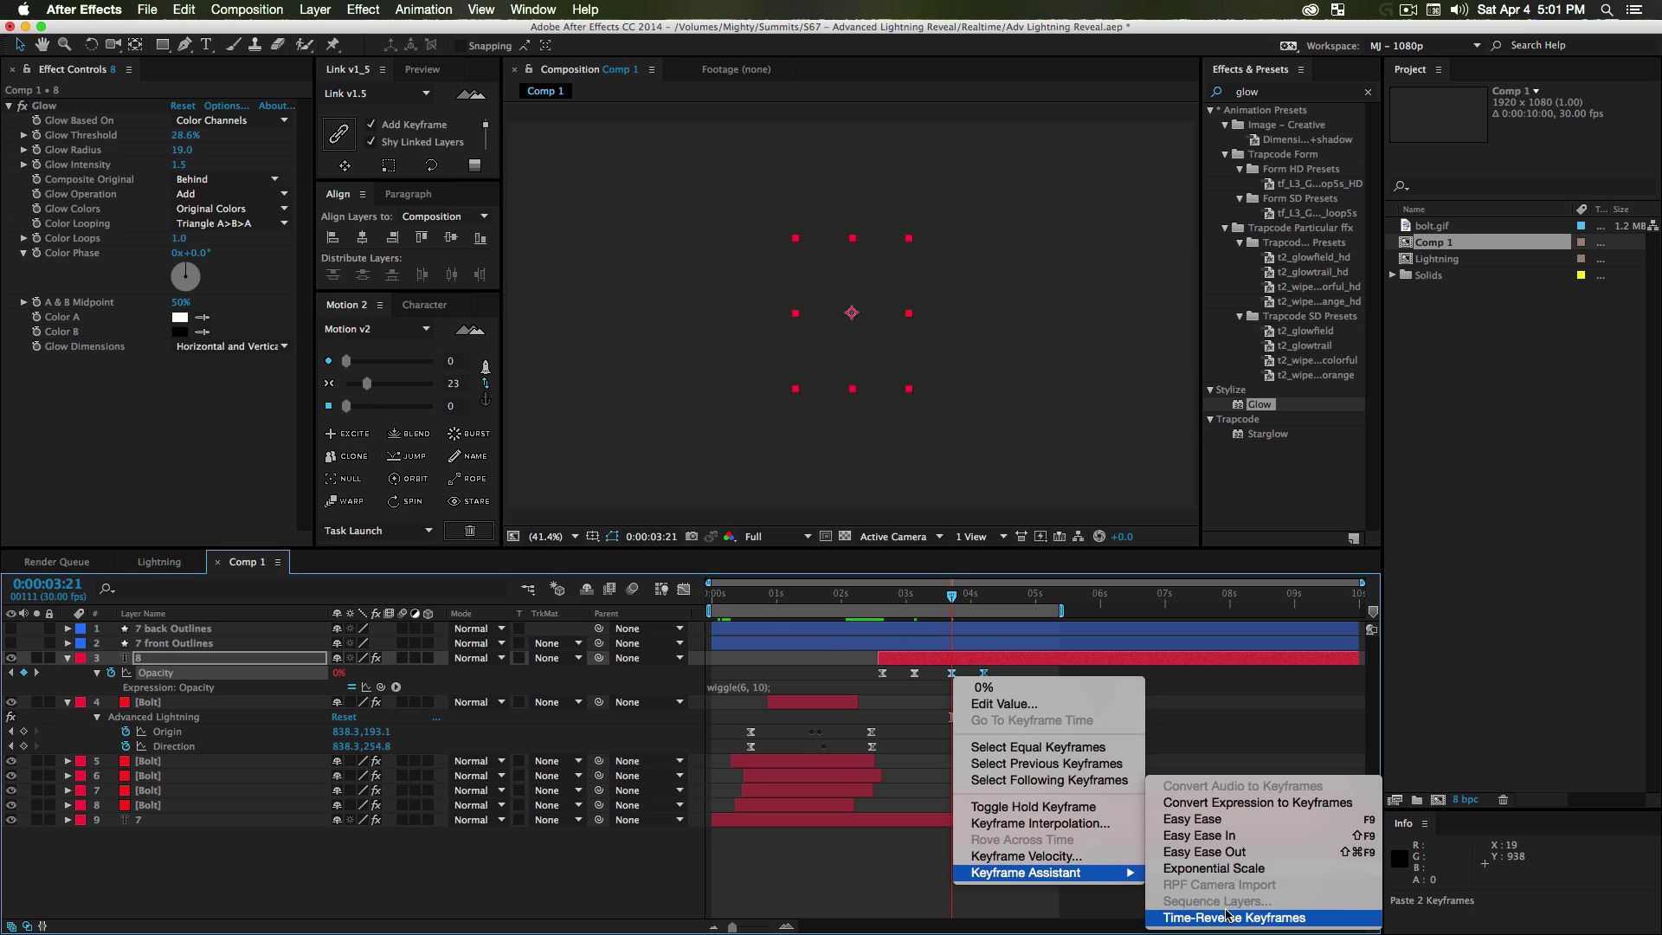
pyautogui.click(1233, 918)
pyautogui.moveTo(952, 676); pyautogui.dragTo(966, 676)
# - Remove the wiggle expression from the Opacity of text layer 8 and preview the outline's fade in and out
pyautogui.click(973, 685)
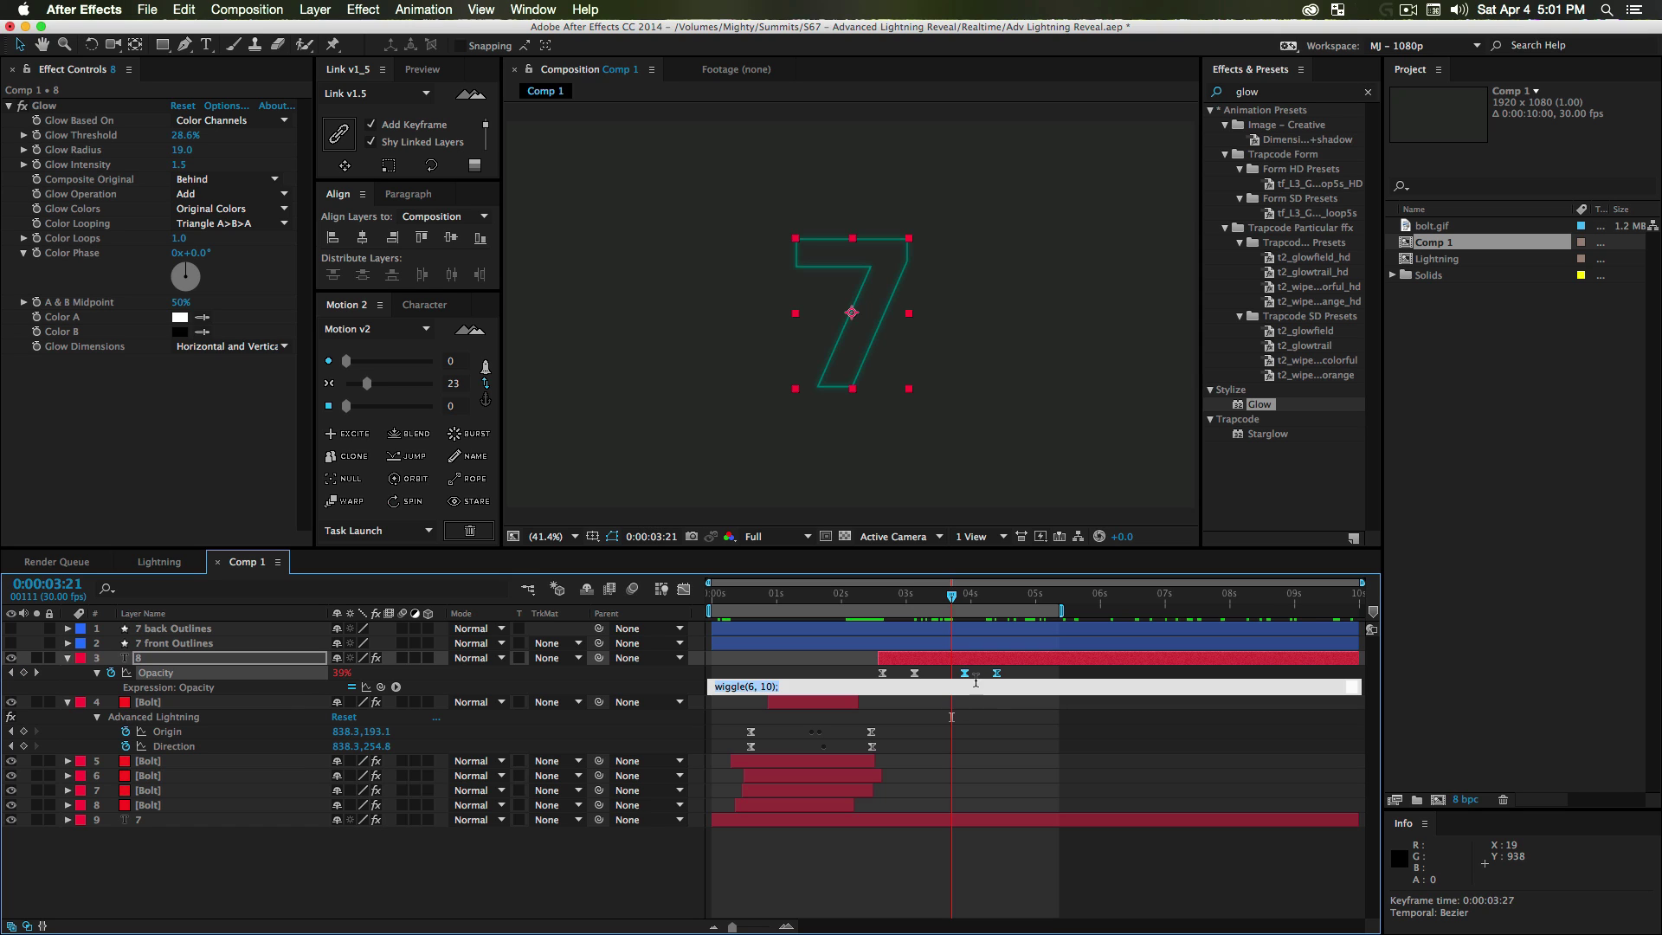
pyautogui.click(1024, 674)
pyautogui.press('KP_0')
pyautogui.press('space')
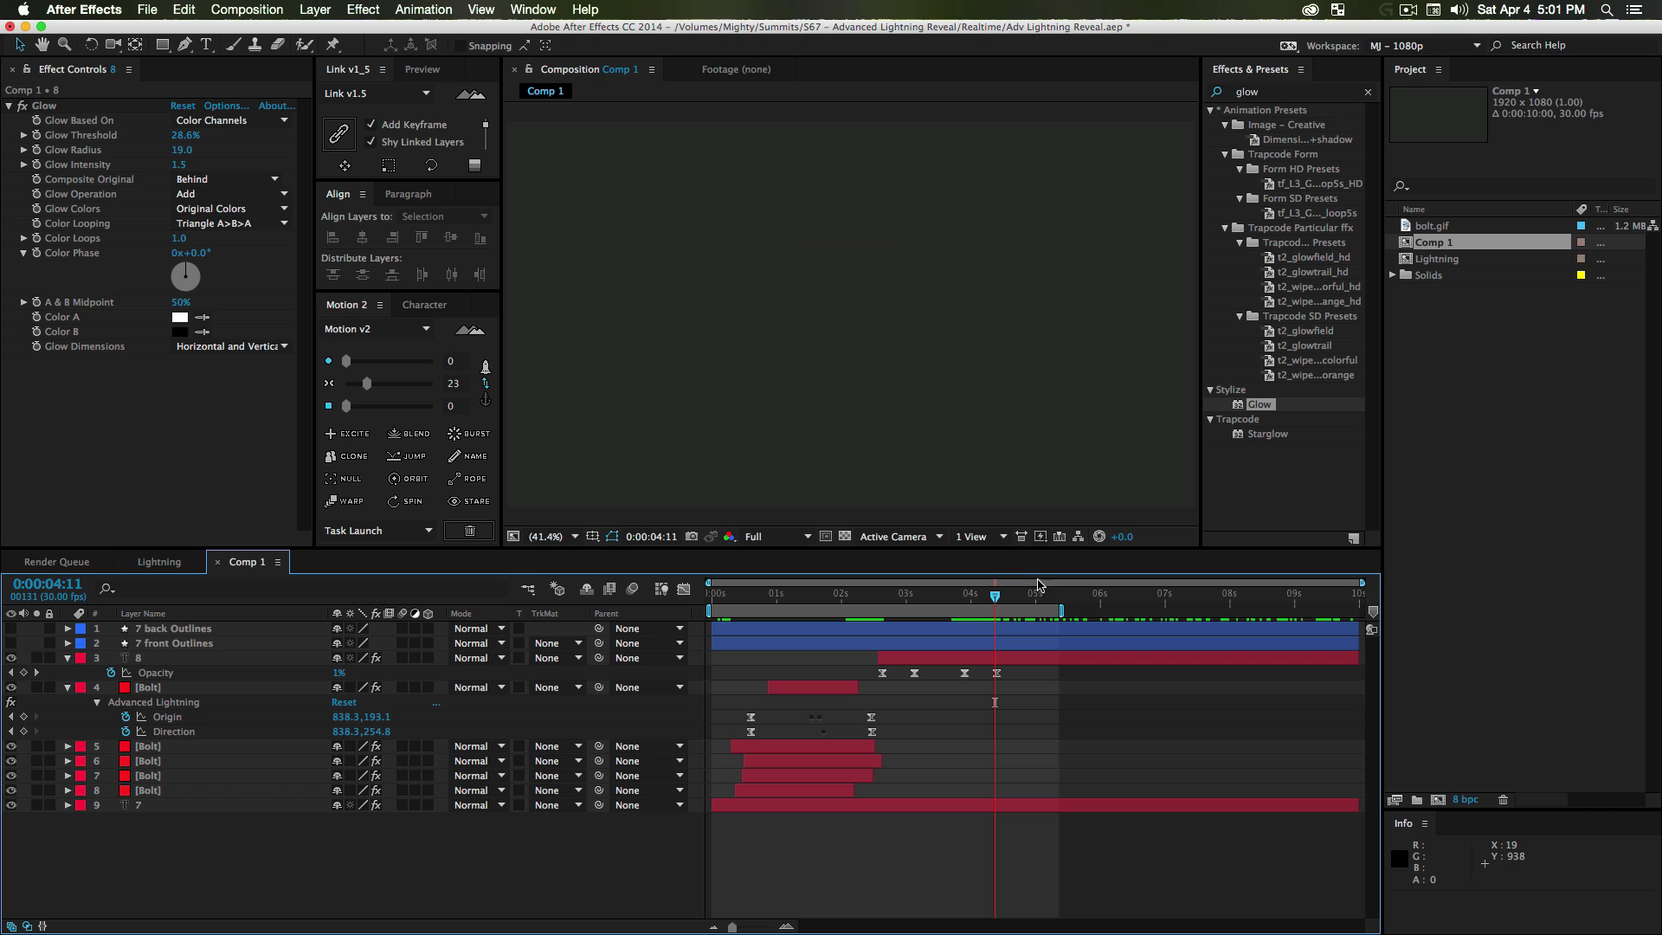
pyautogui.moveTo(995, 595); pyautogui.dragTo(918, 602)
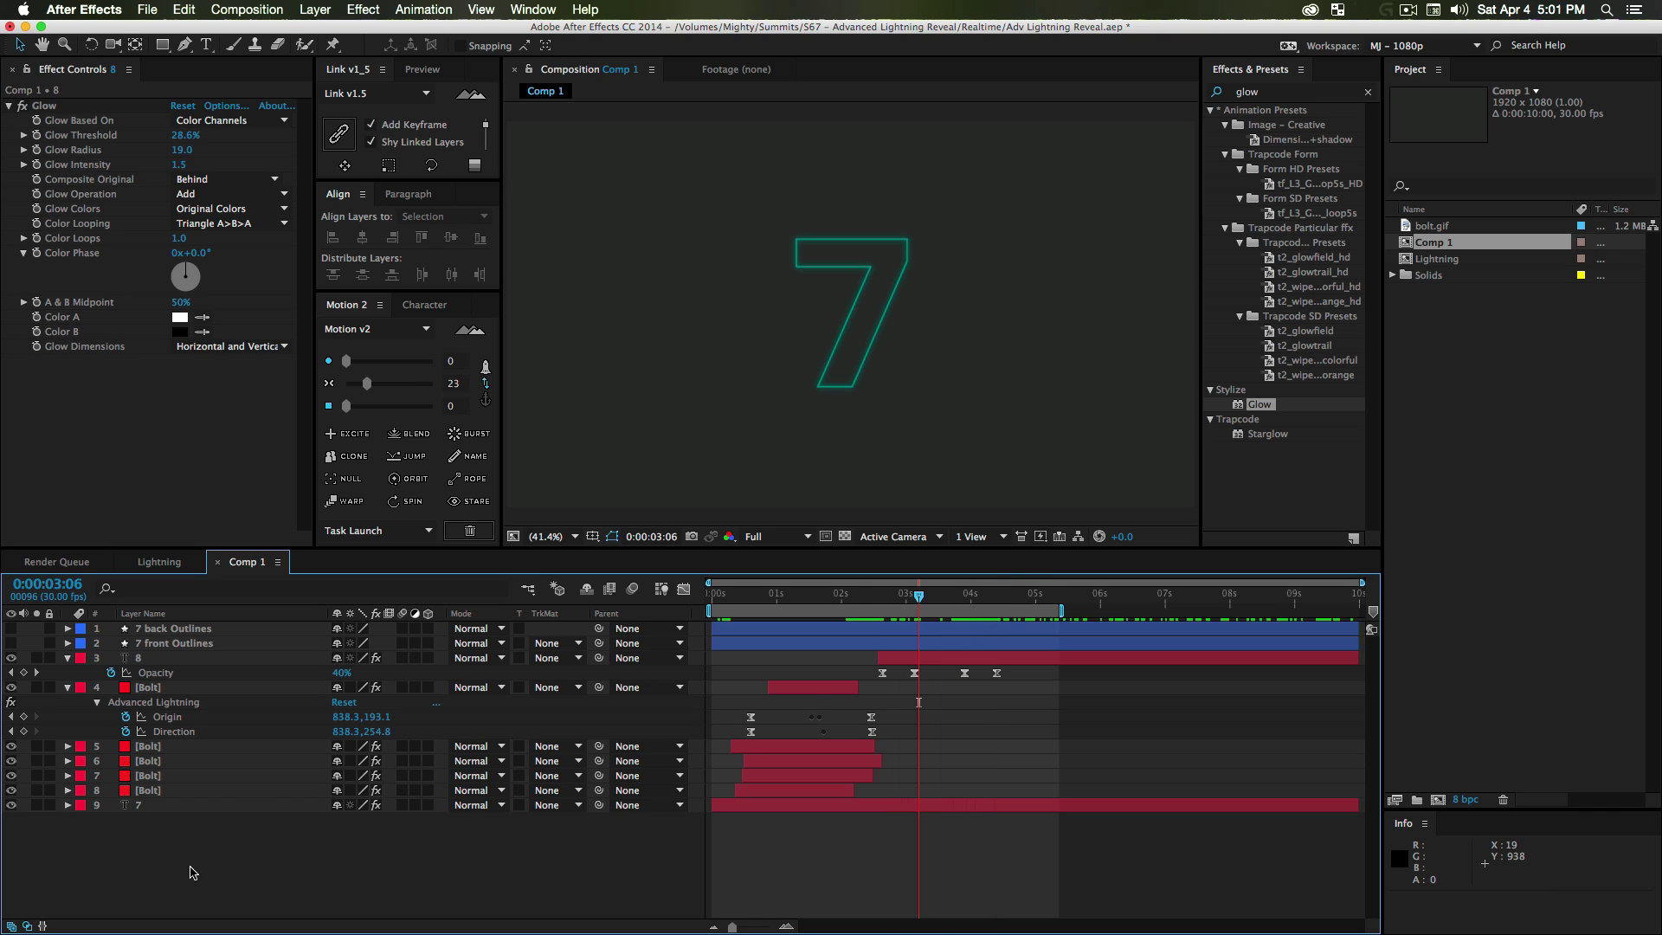
pyautogui.moveTo(886, 606); pyautogui.dragTo(812, 626)
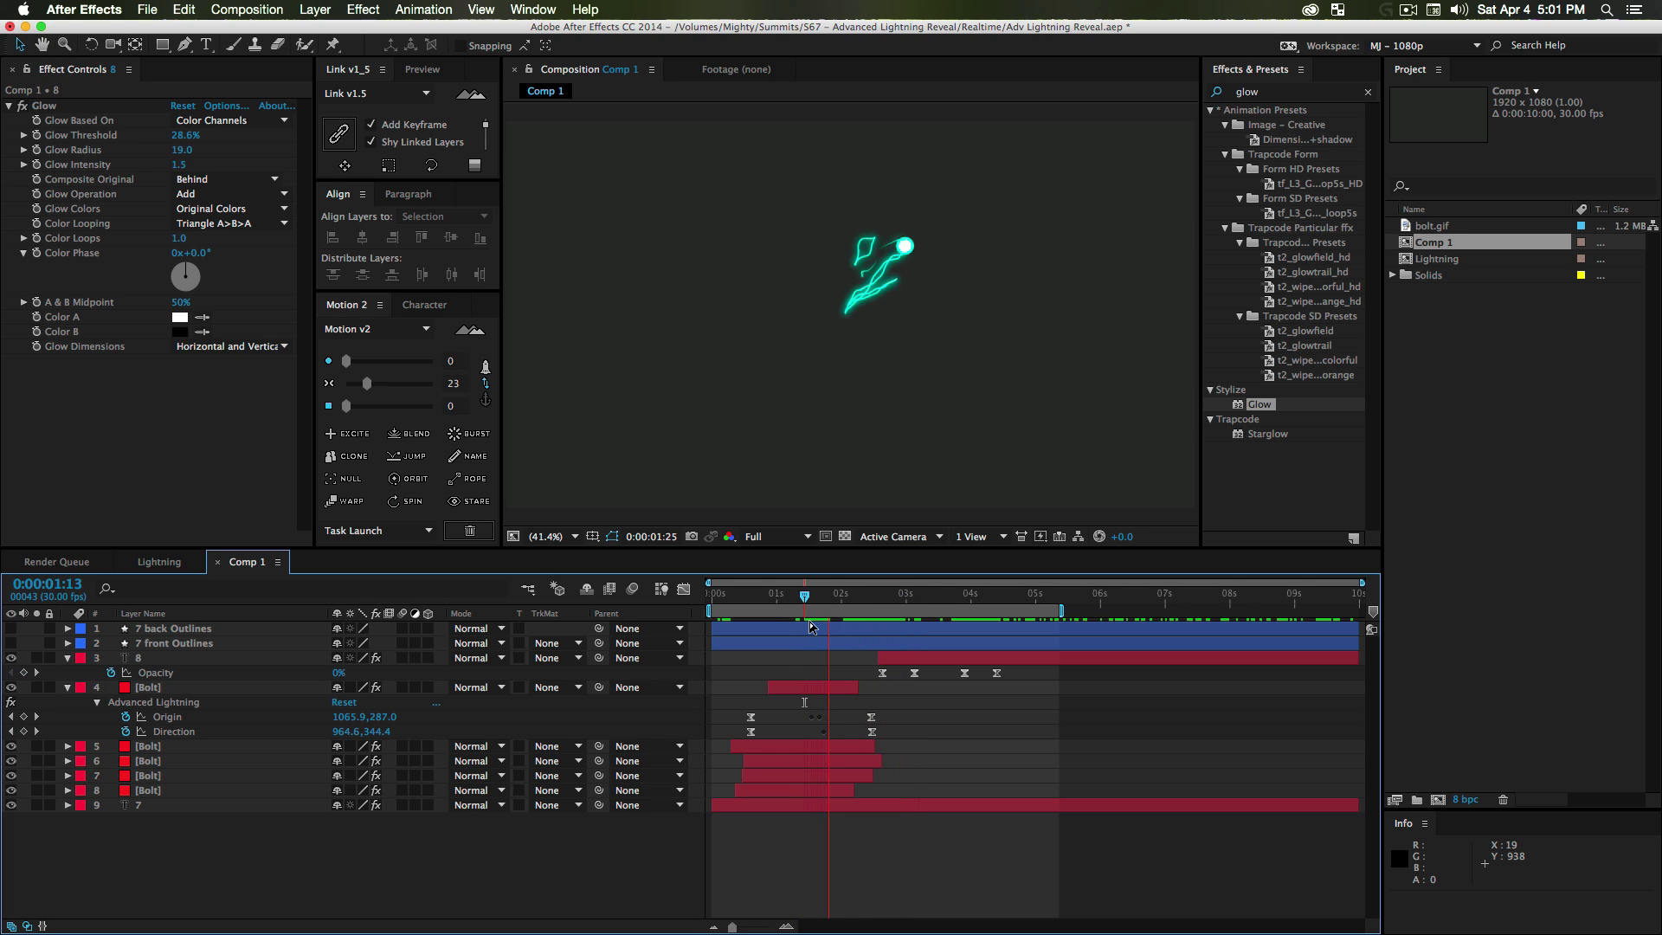
pyautogui.press('space')
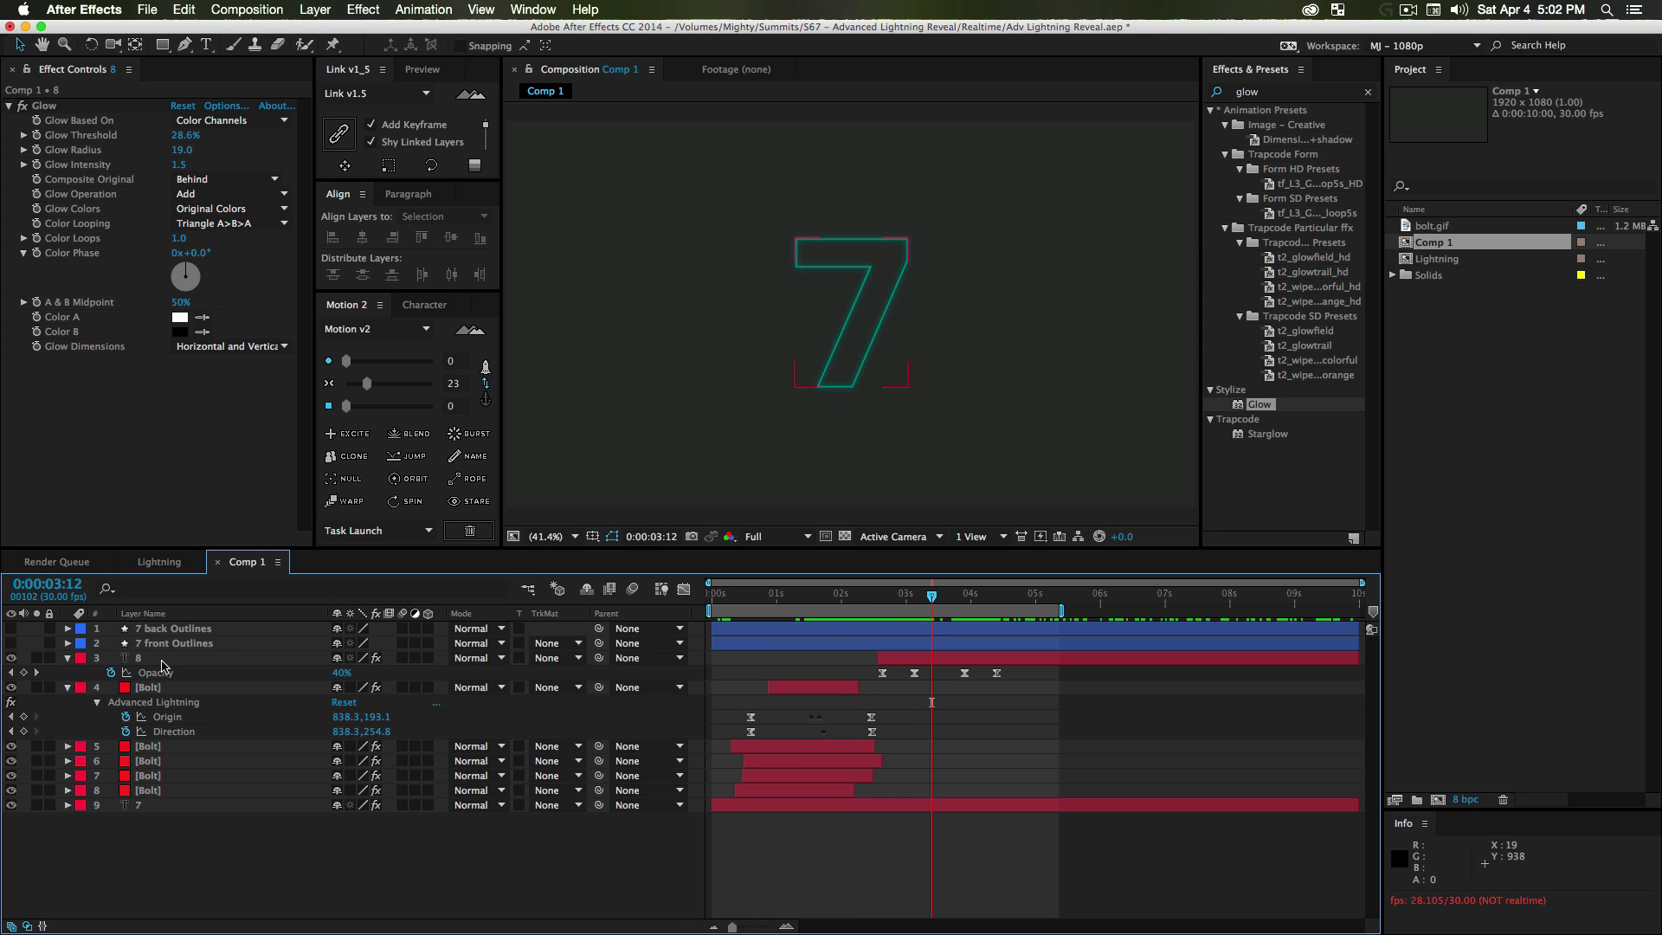
# - Duplicate text layer 8, remove the copy's Opacity keyframes and set its Opacity to 100%
pyautogui.click(159, 659)
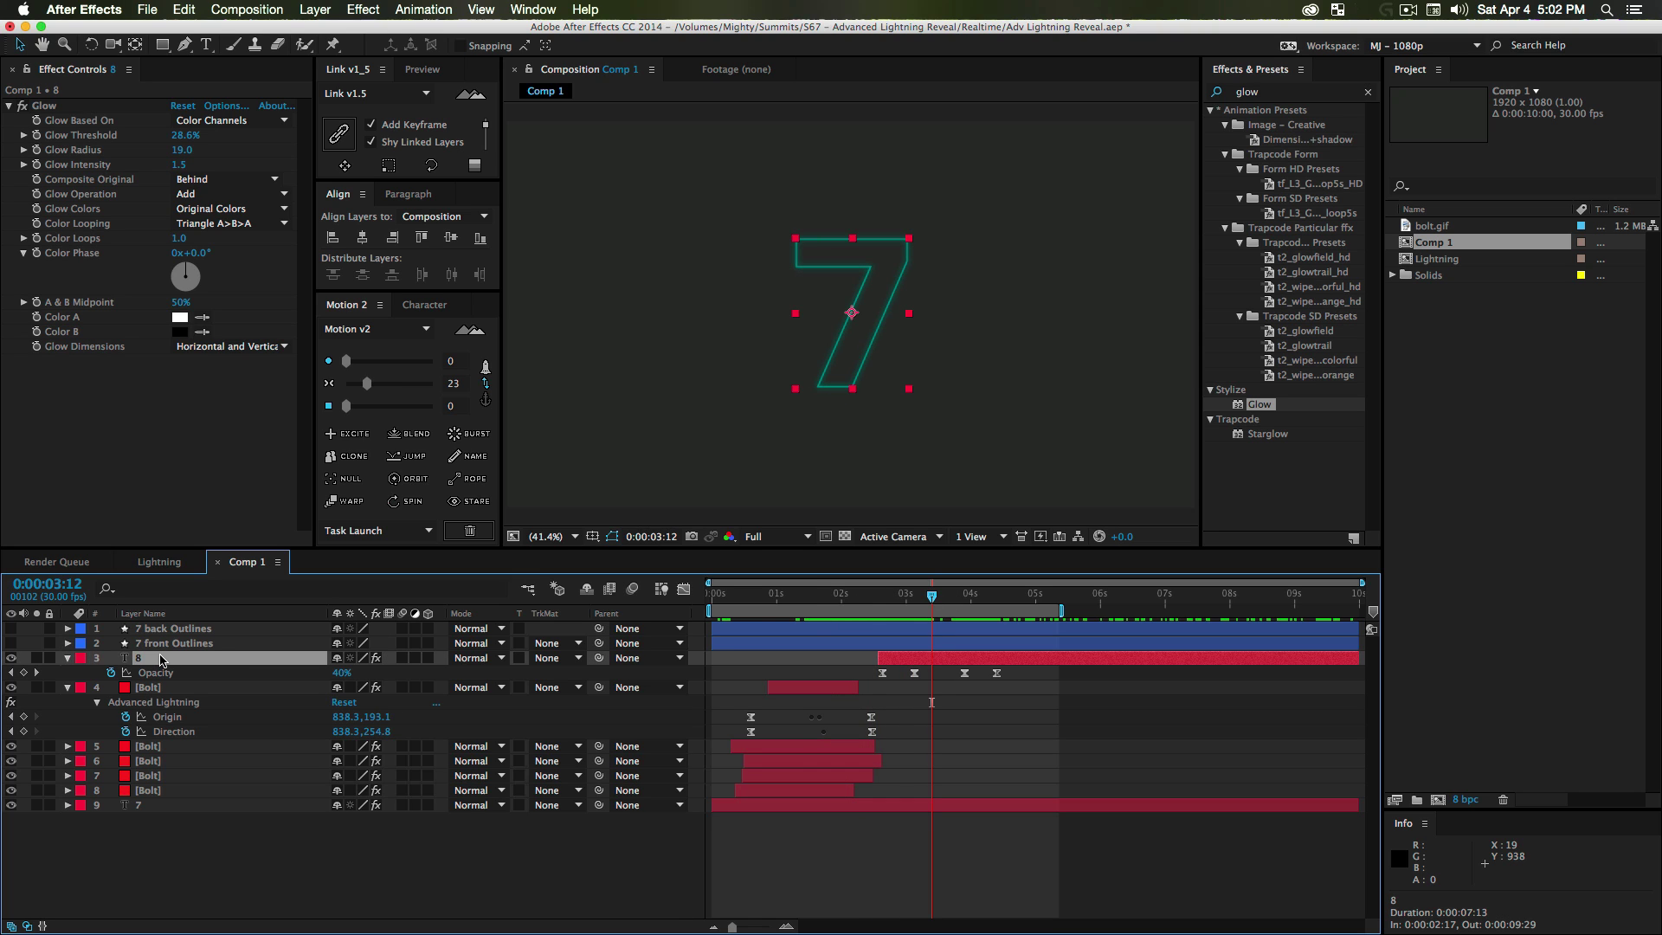
pyautogui.press('super+d')
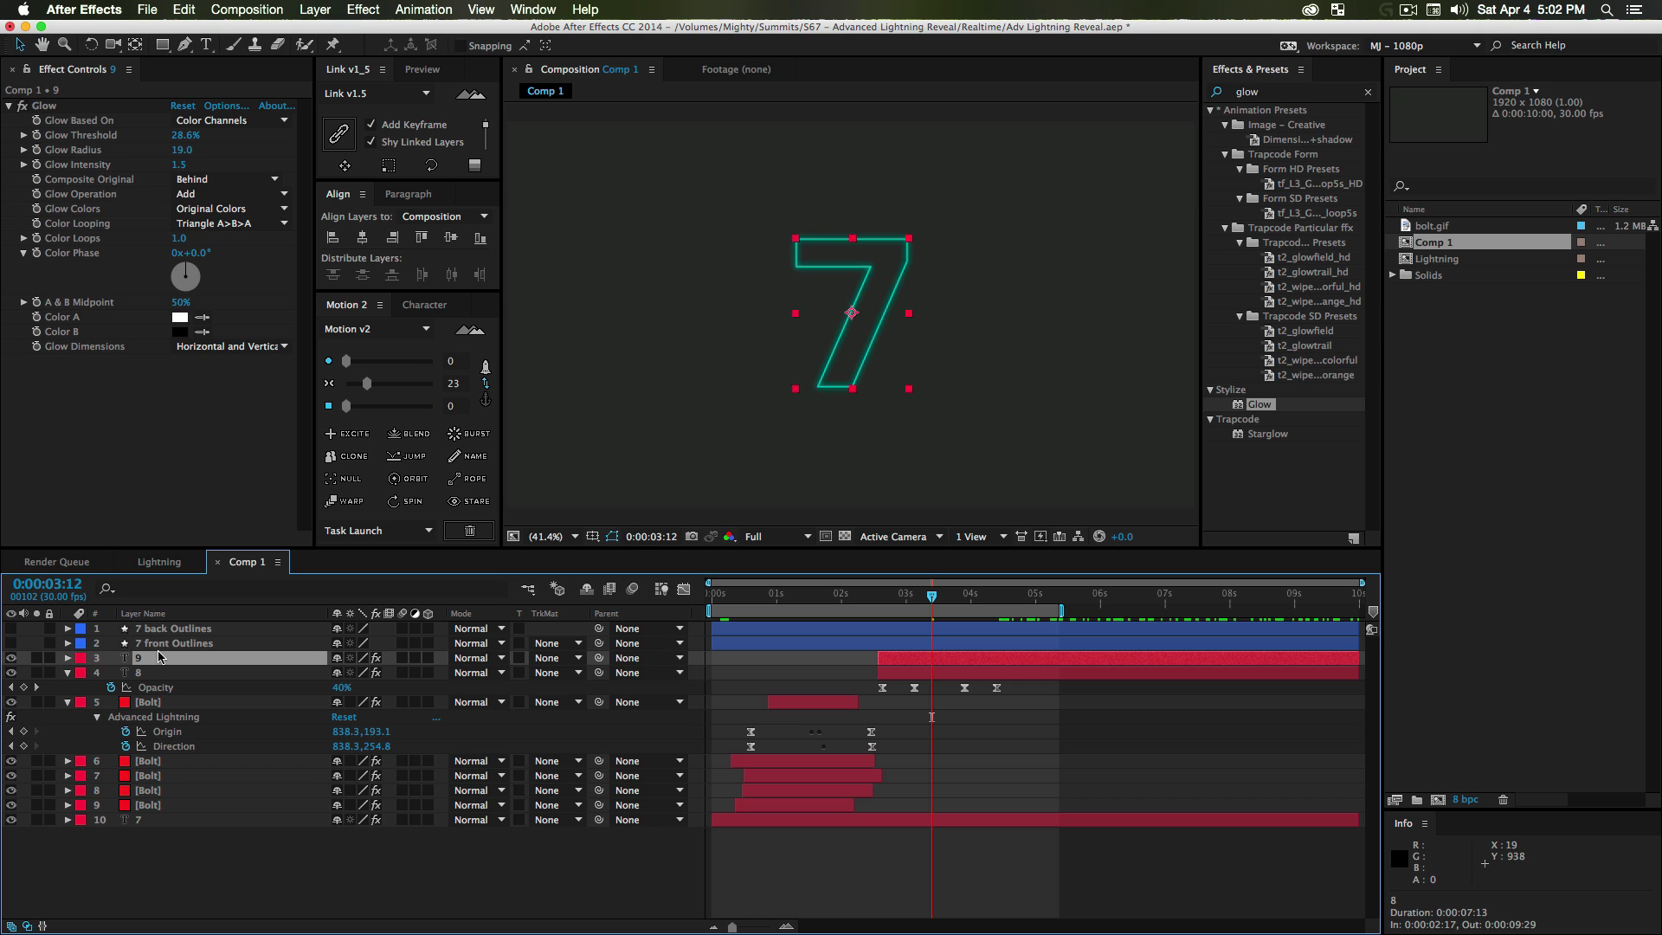
pyautogui.press('t')
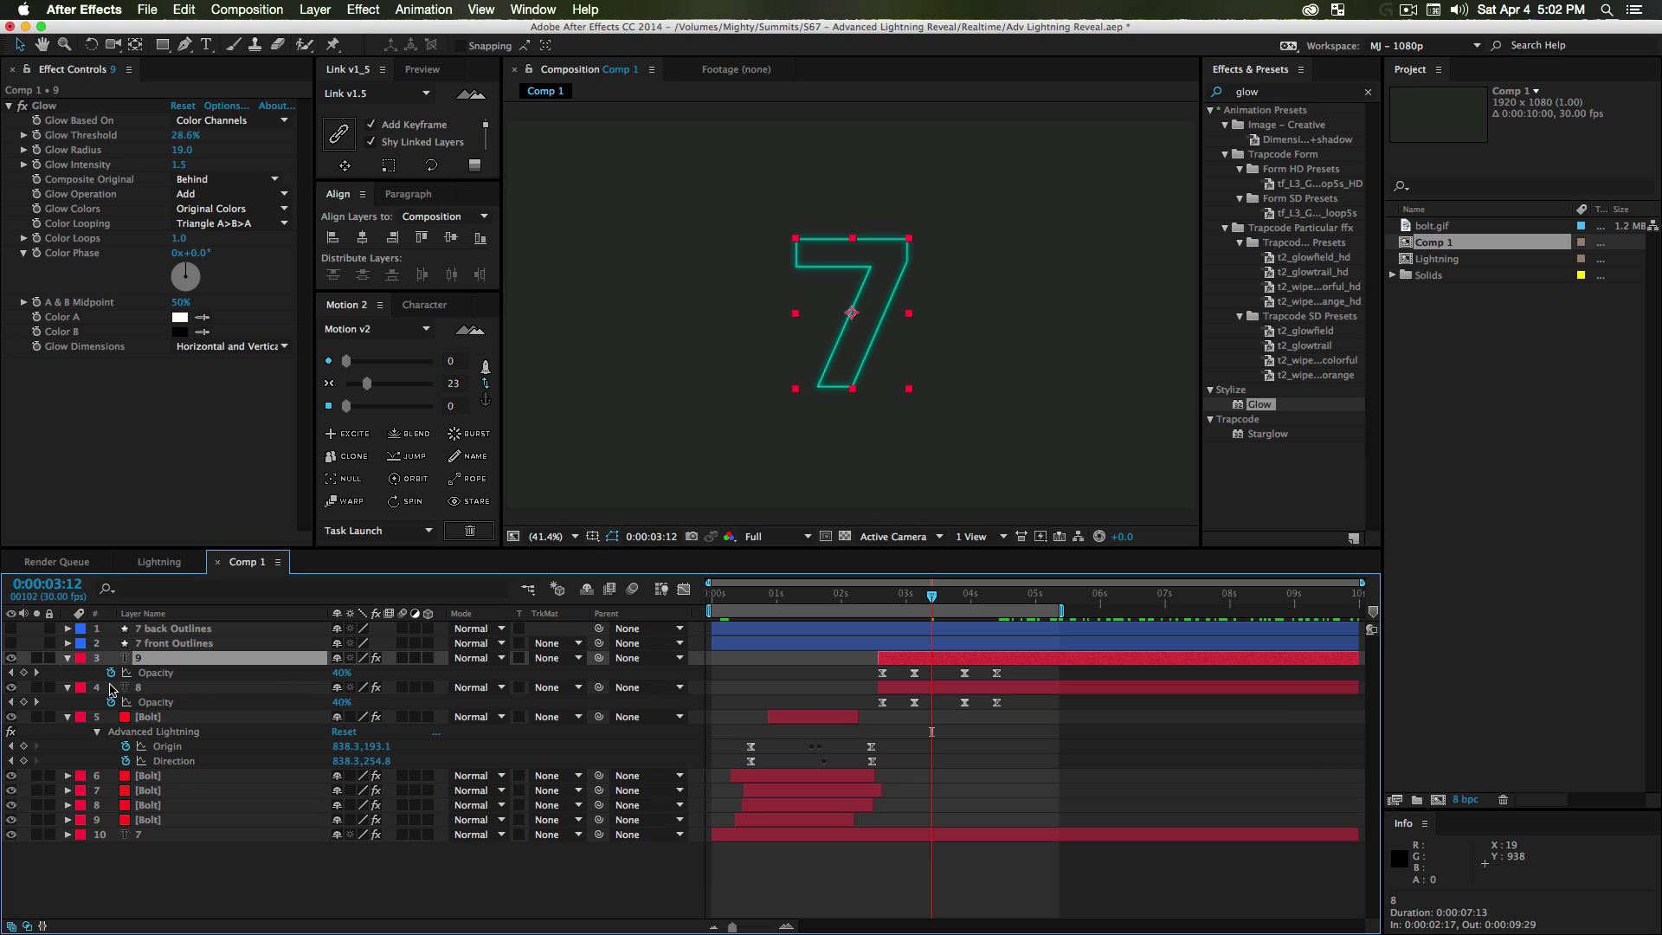
pyautogui.click(111, 672)
pyautogui.moveTo(341, 673); pyautogui.dragTo(418, 673)
pyautogui.click(255, 660)
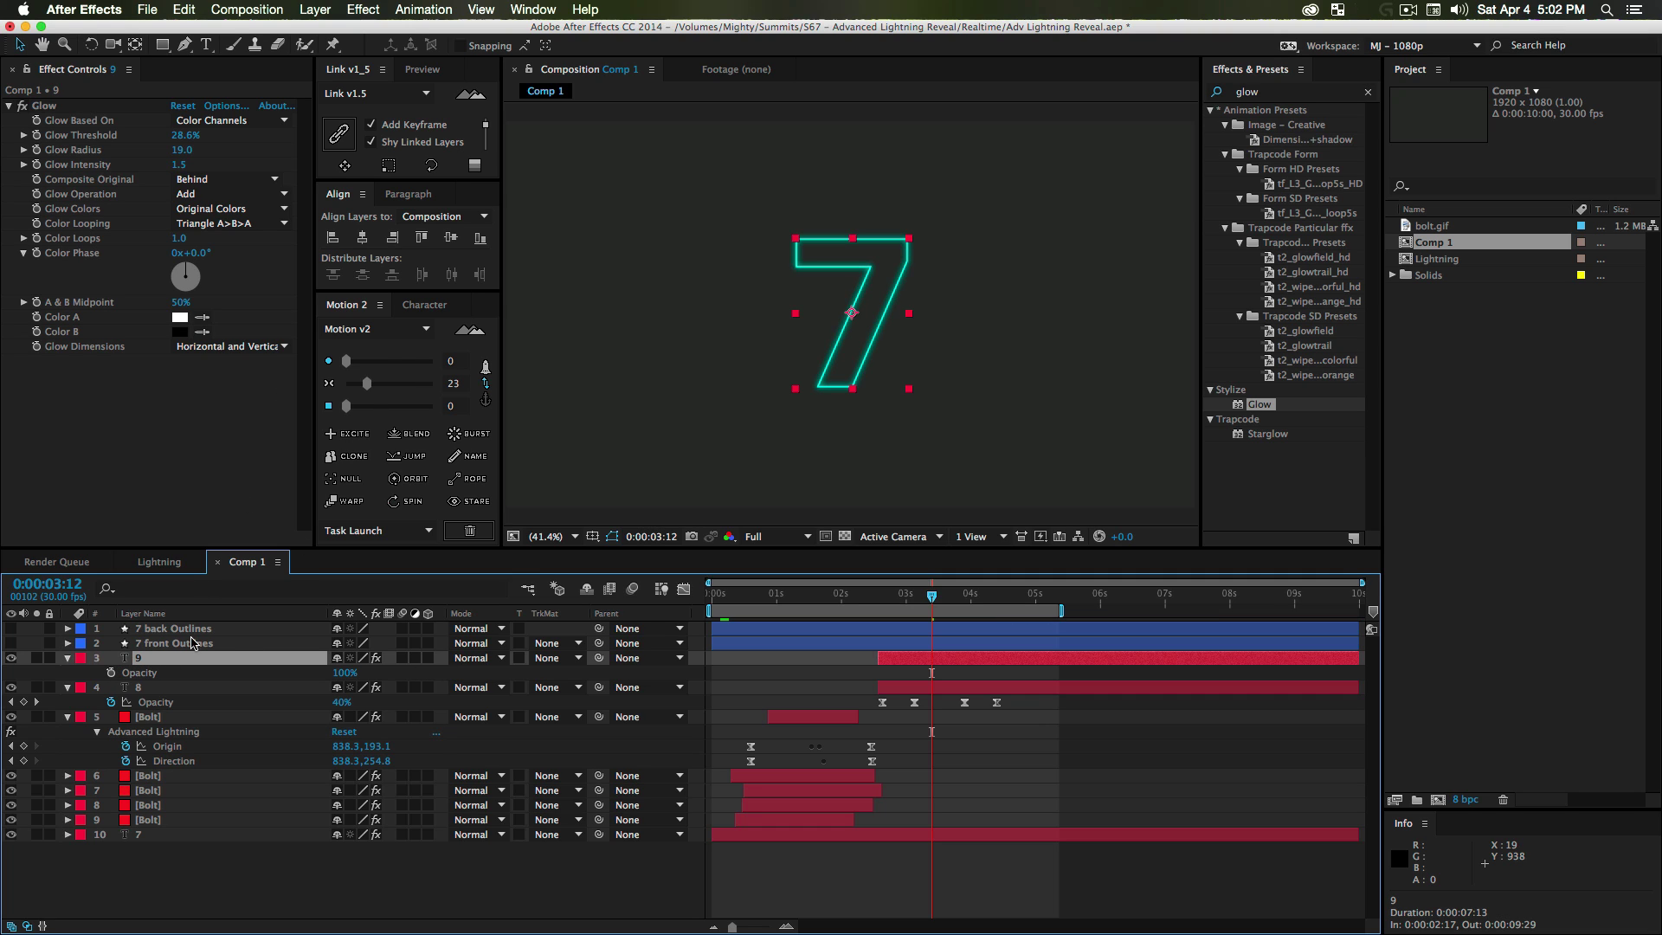
# - Try a 1 px stroke on text layer 9 and set its stroke width to 2 px
pyautogui.click(424, 305)
pyautogui.click(346, 422)
pyautogui.write('1')
pyautogui.press('Return')
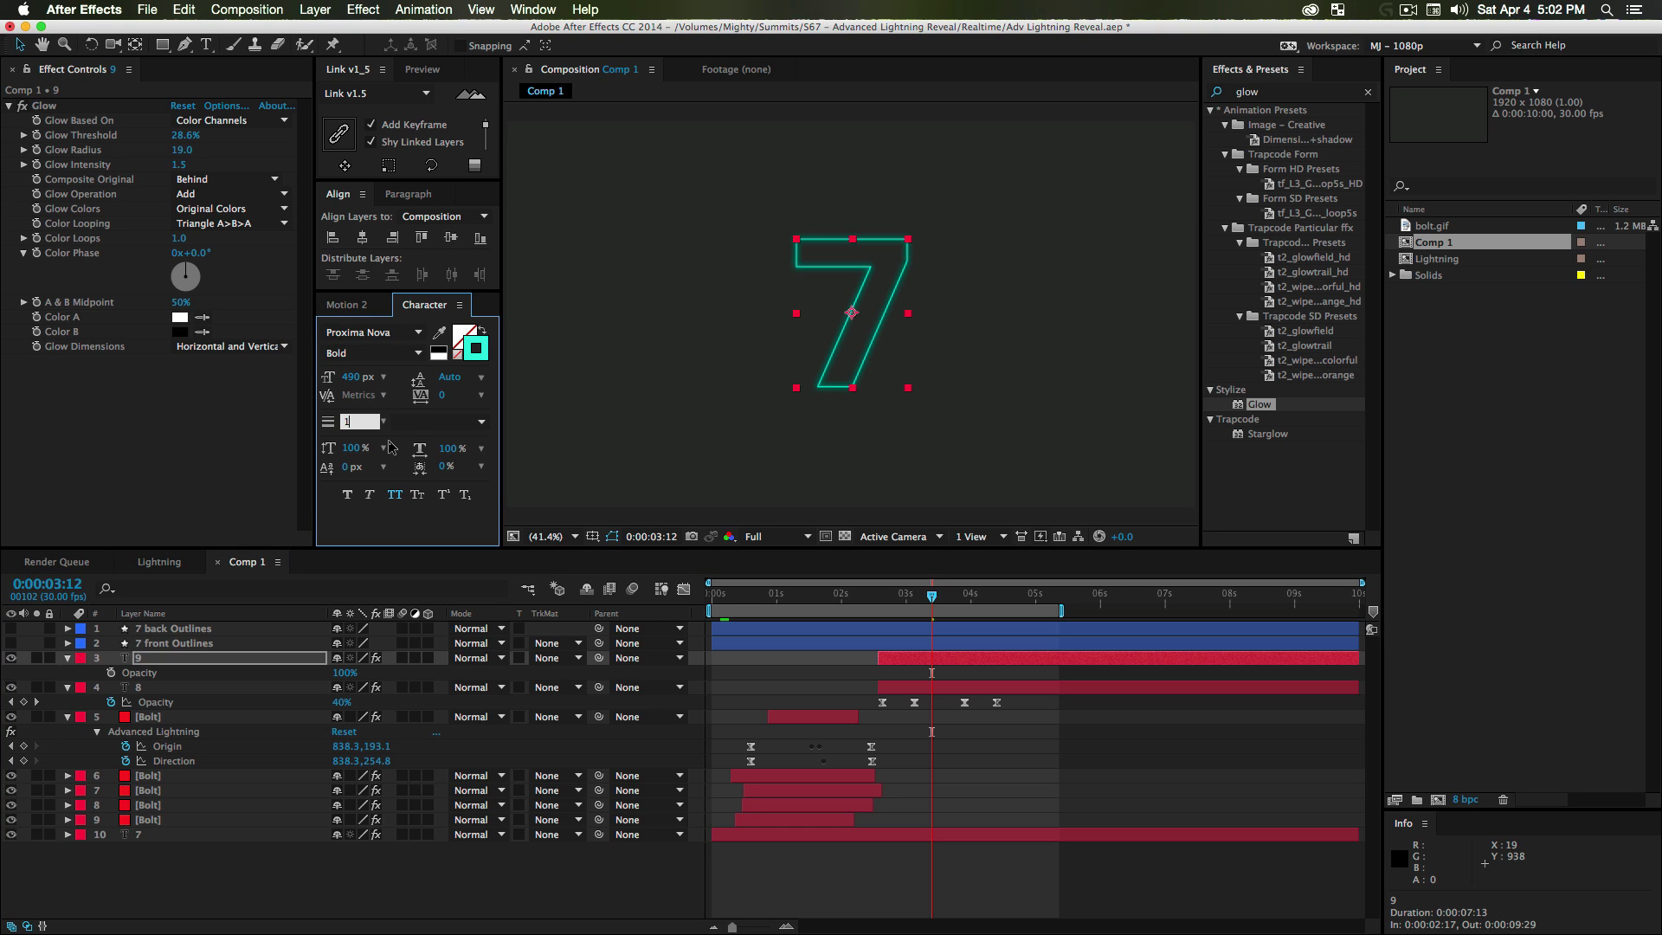
pyautogui.click(346, 422)
pyautogui.write('2')
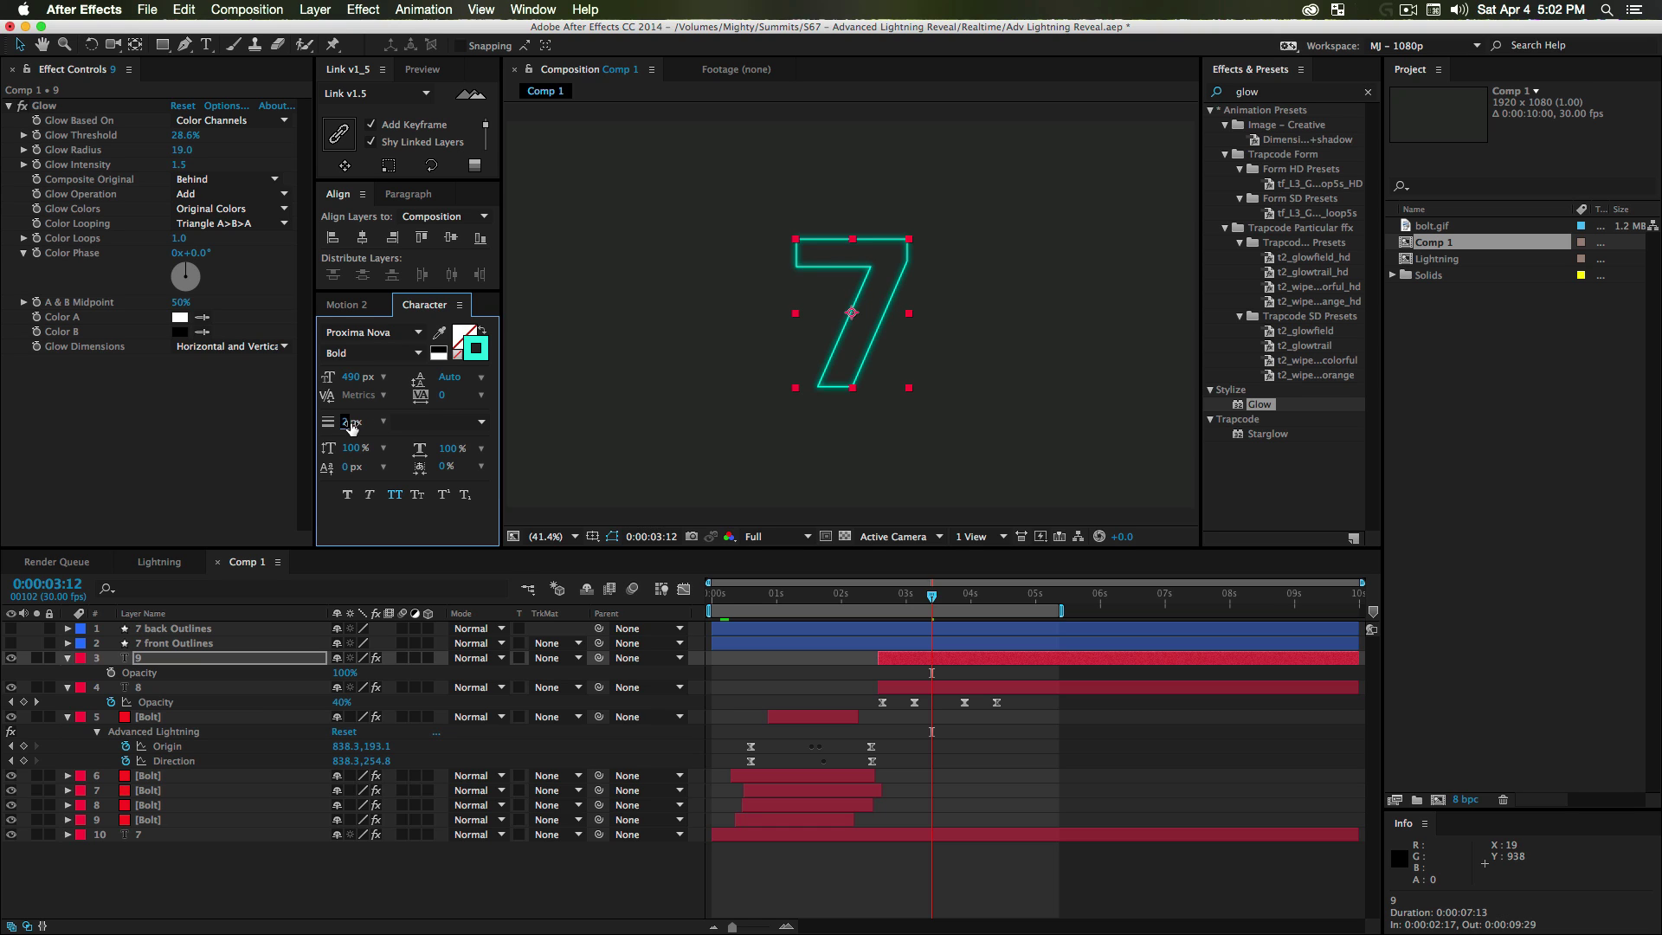
# - Set text layer 9's Glow to 7.8% threshold and radius 9, and raise text layer 8's Glow Radius to 59
pyautogui.click(174, 437)
pyautogui.moveTo(185, 135); pyautogui.dragTo(199, 135)
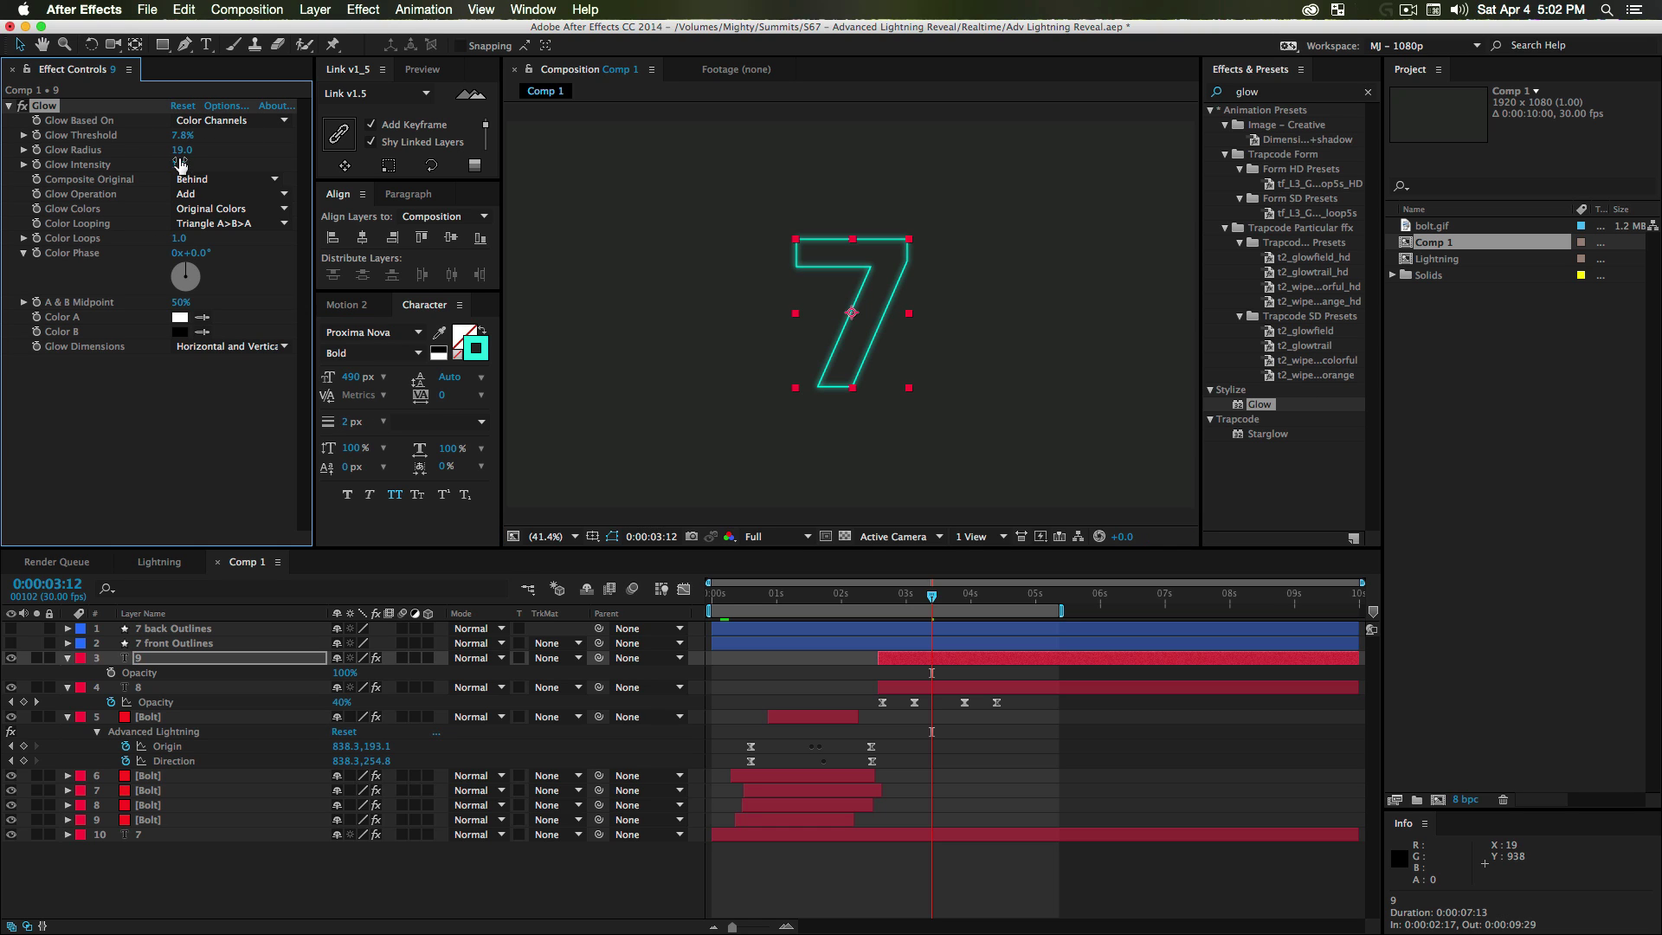
pyautogui.moveTo(181, 150)
pyautogui.mouseDown()
pyautogui.moveTo(219, 150)
pyautogui.moveTo(172, 150)
pyautogui.mouseUp()
pyautogui.click(148, 689)
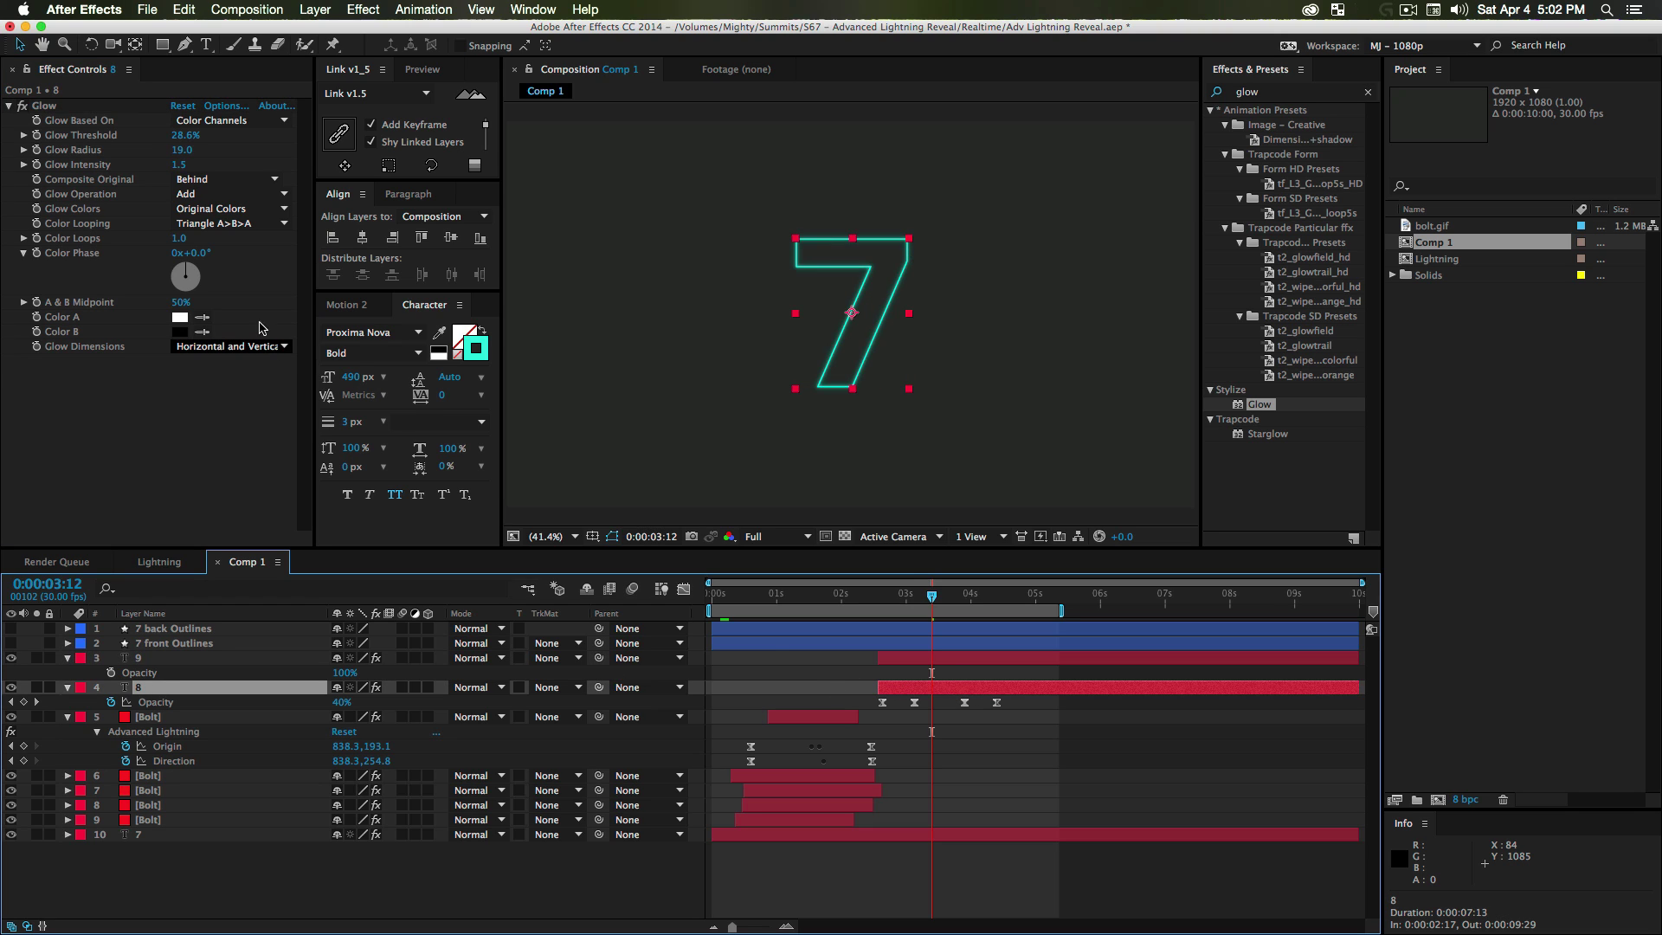
pyautogui.moveTo(179, 150); pyautogui.dragTo(224, 155)
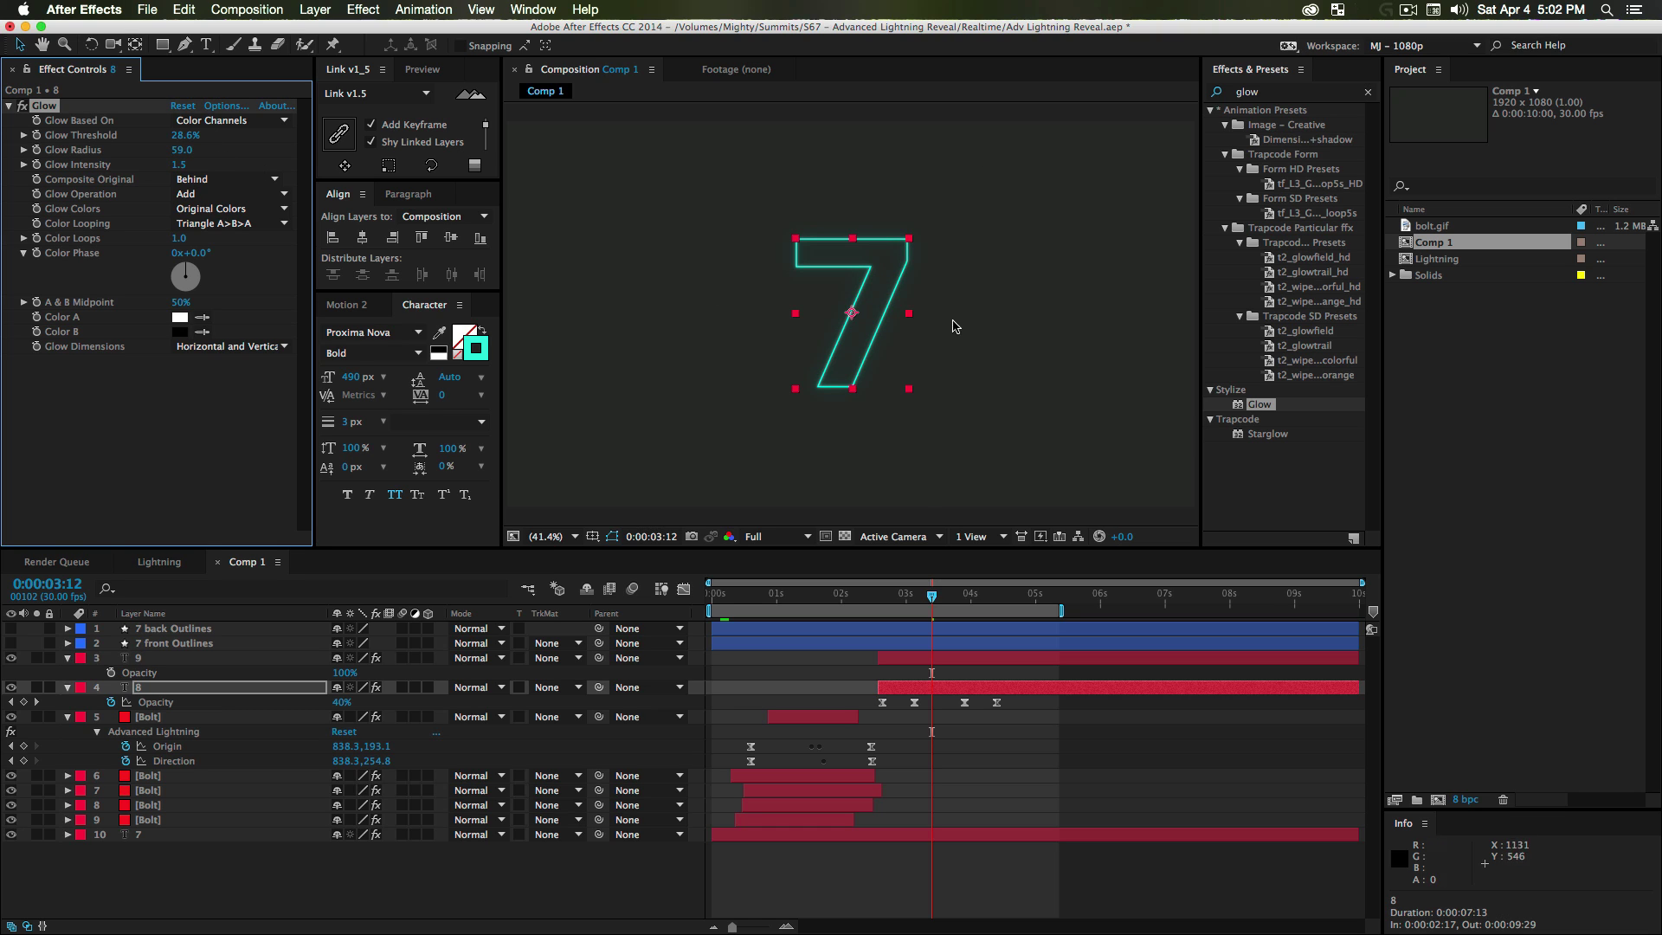
# - Trim the start of text layer 9 to 0:00:02:24 and preview the animation
pyautogui.moveTo(882, 603); pyautogui.dragTo(897, 659)
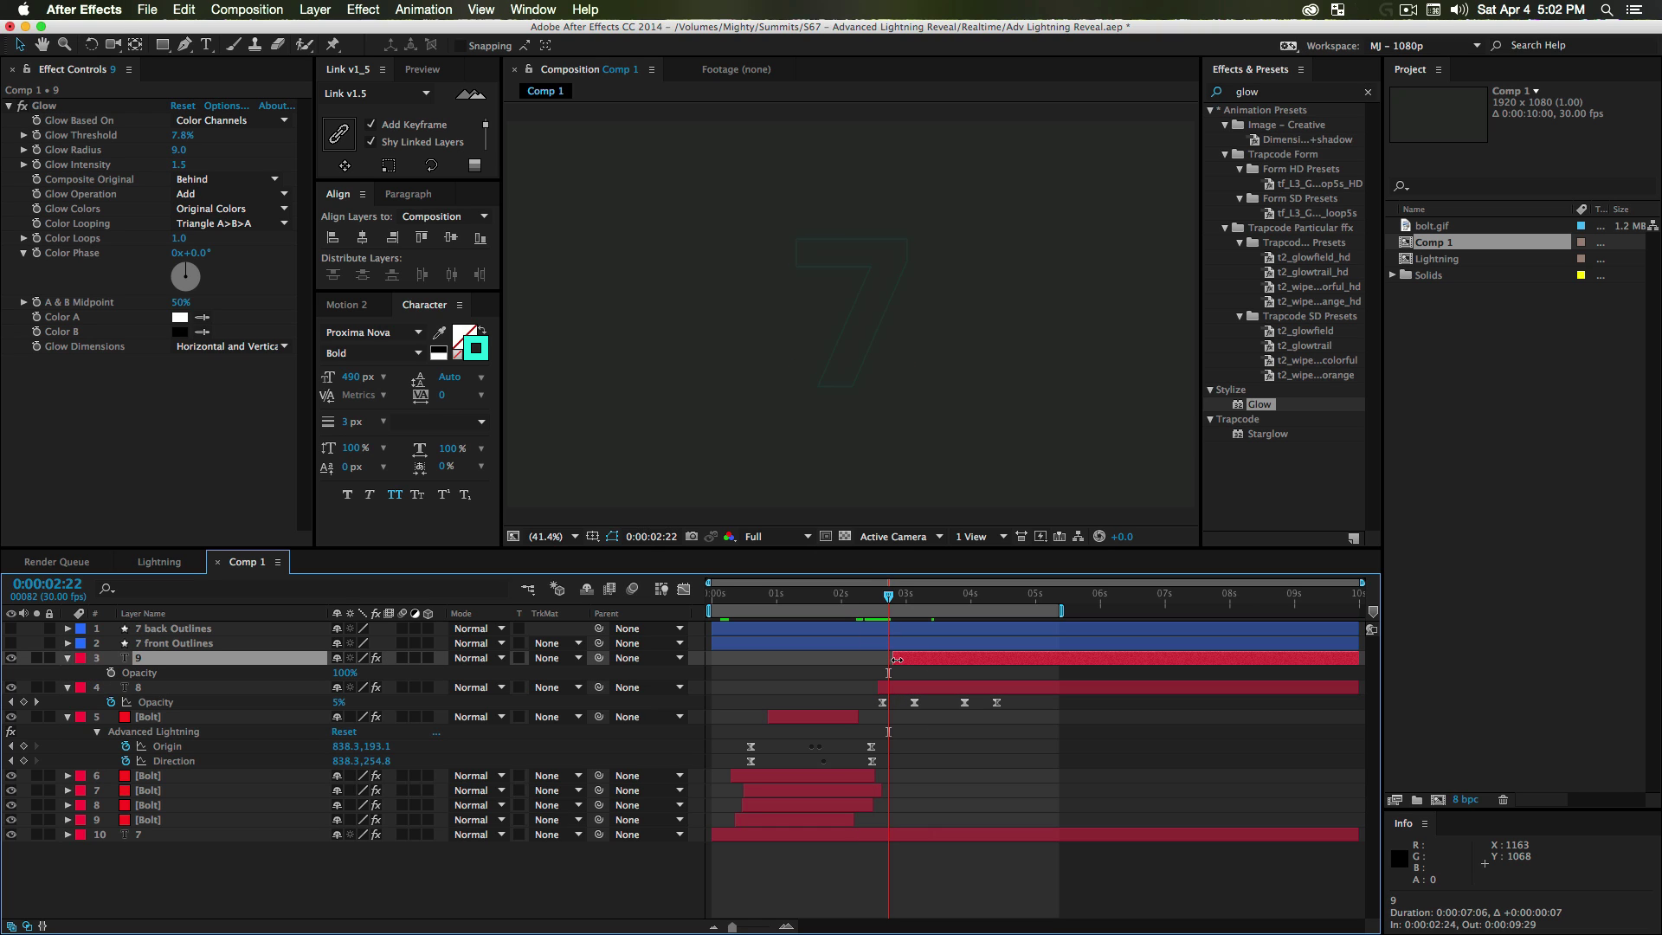
pyautogui.press('space')
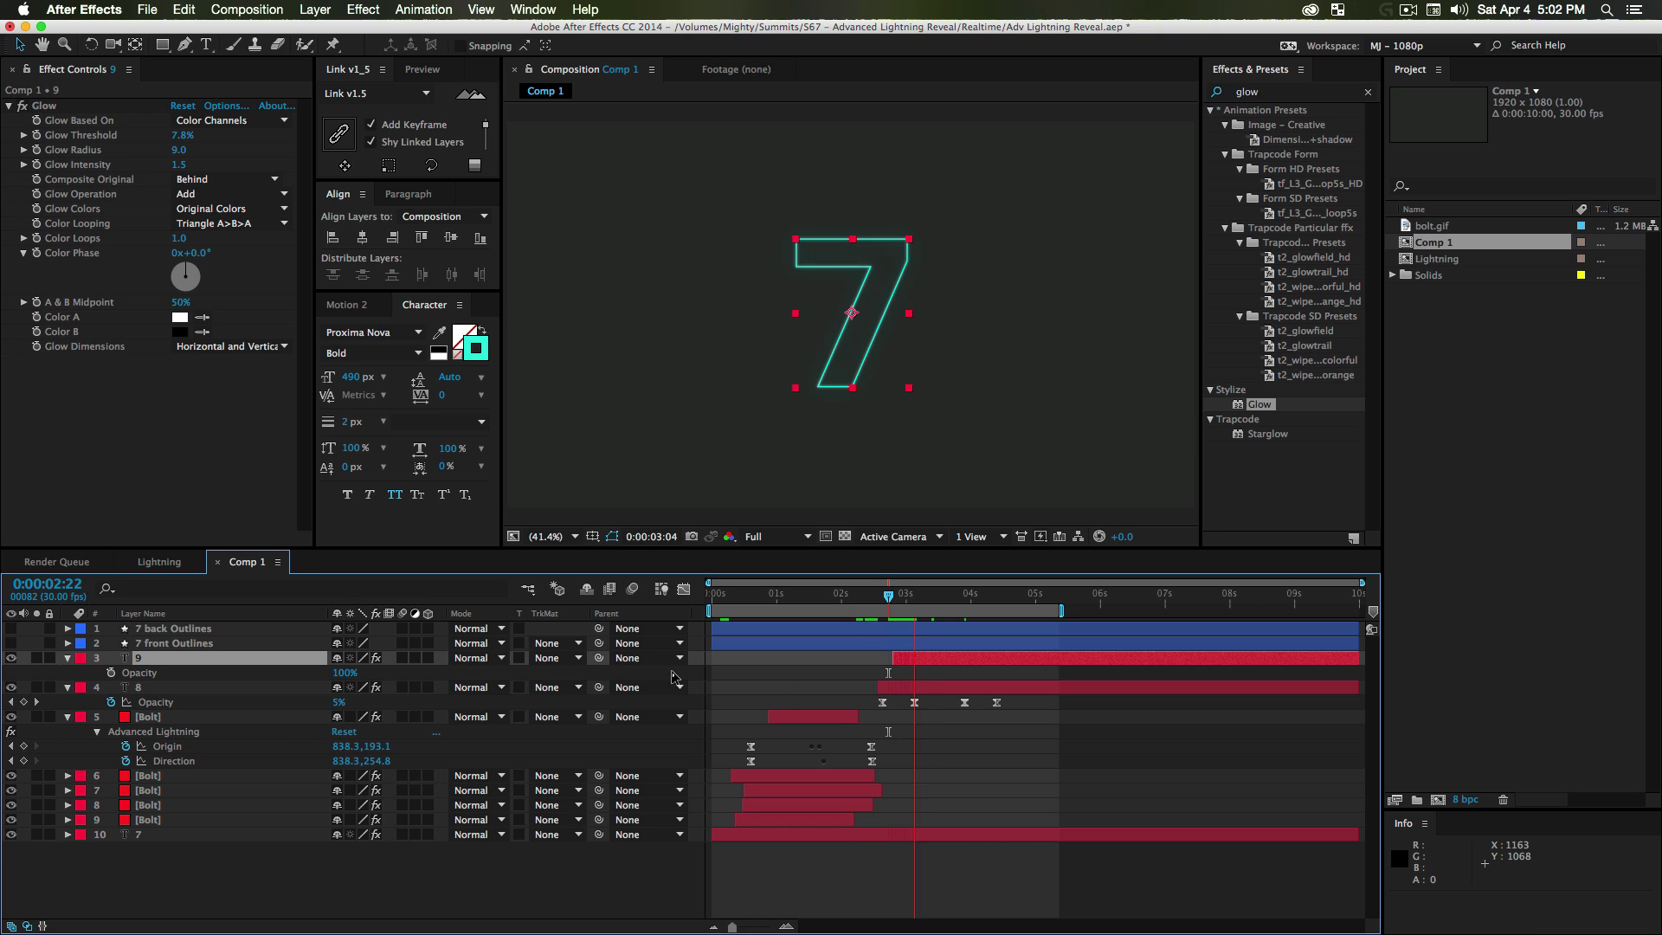
pyautogui.press('KP_0')
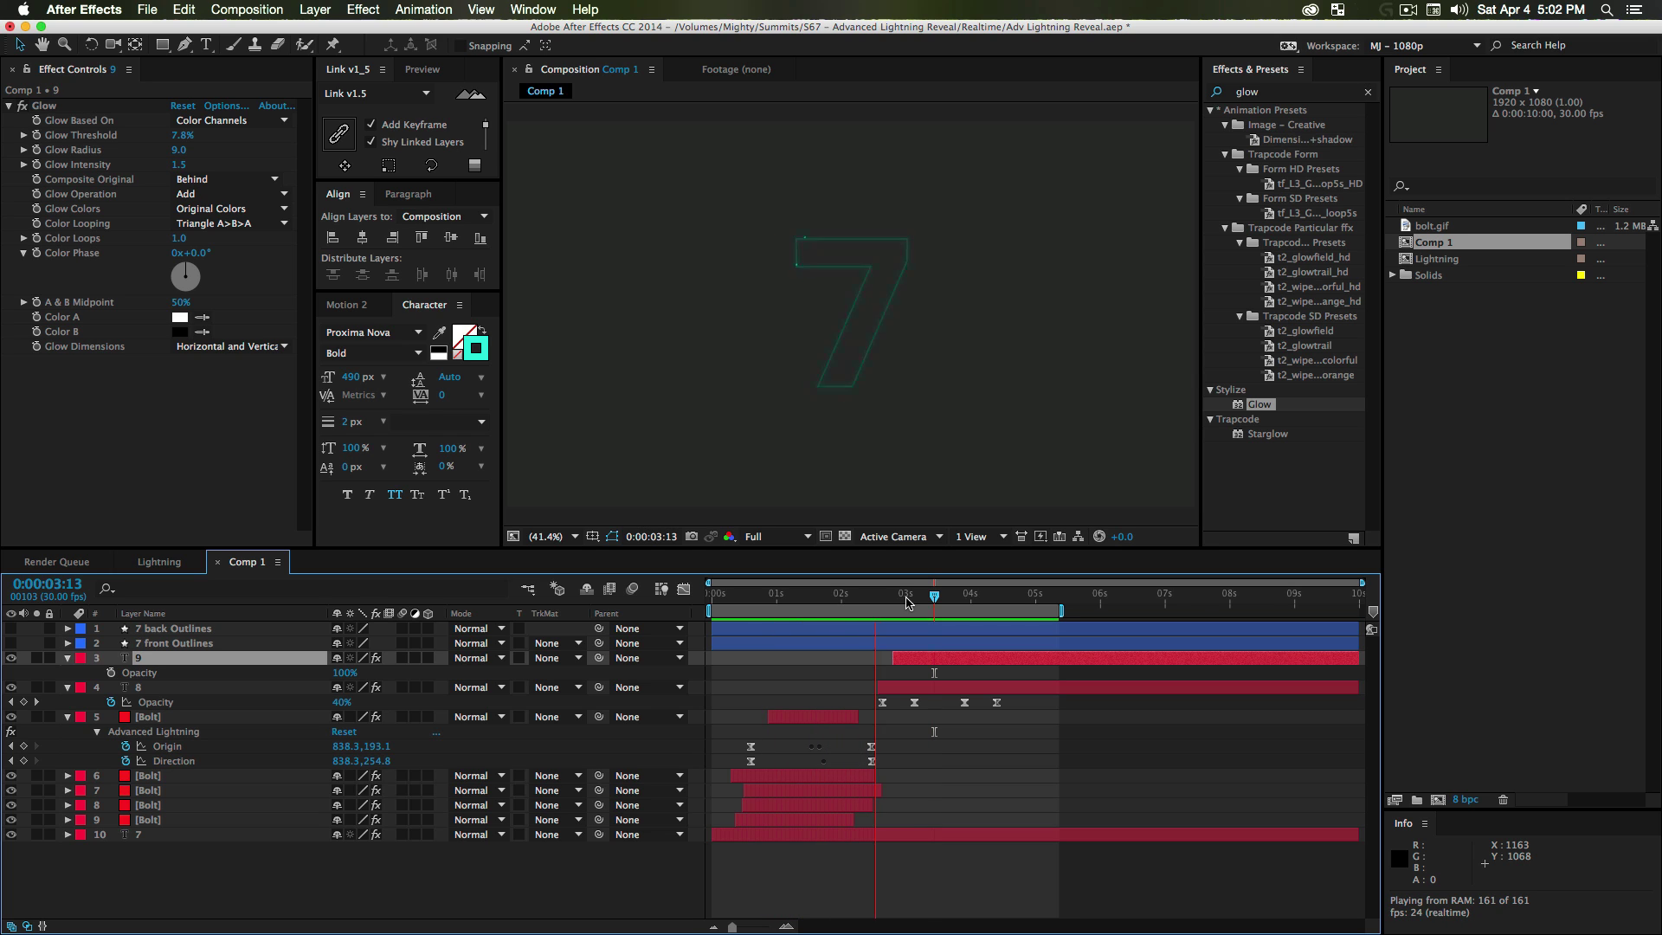
pyautogui.press('space')
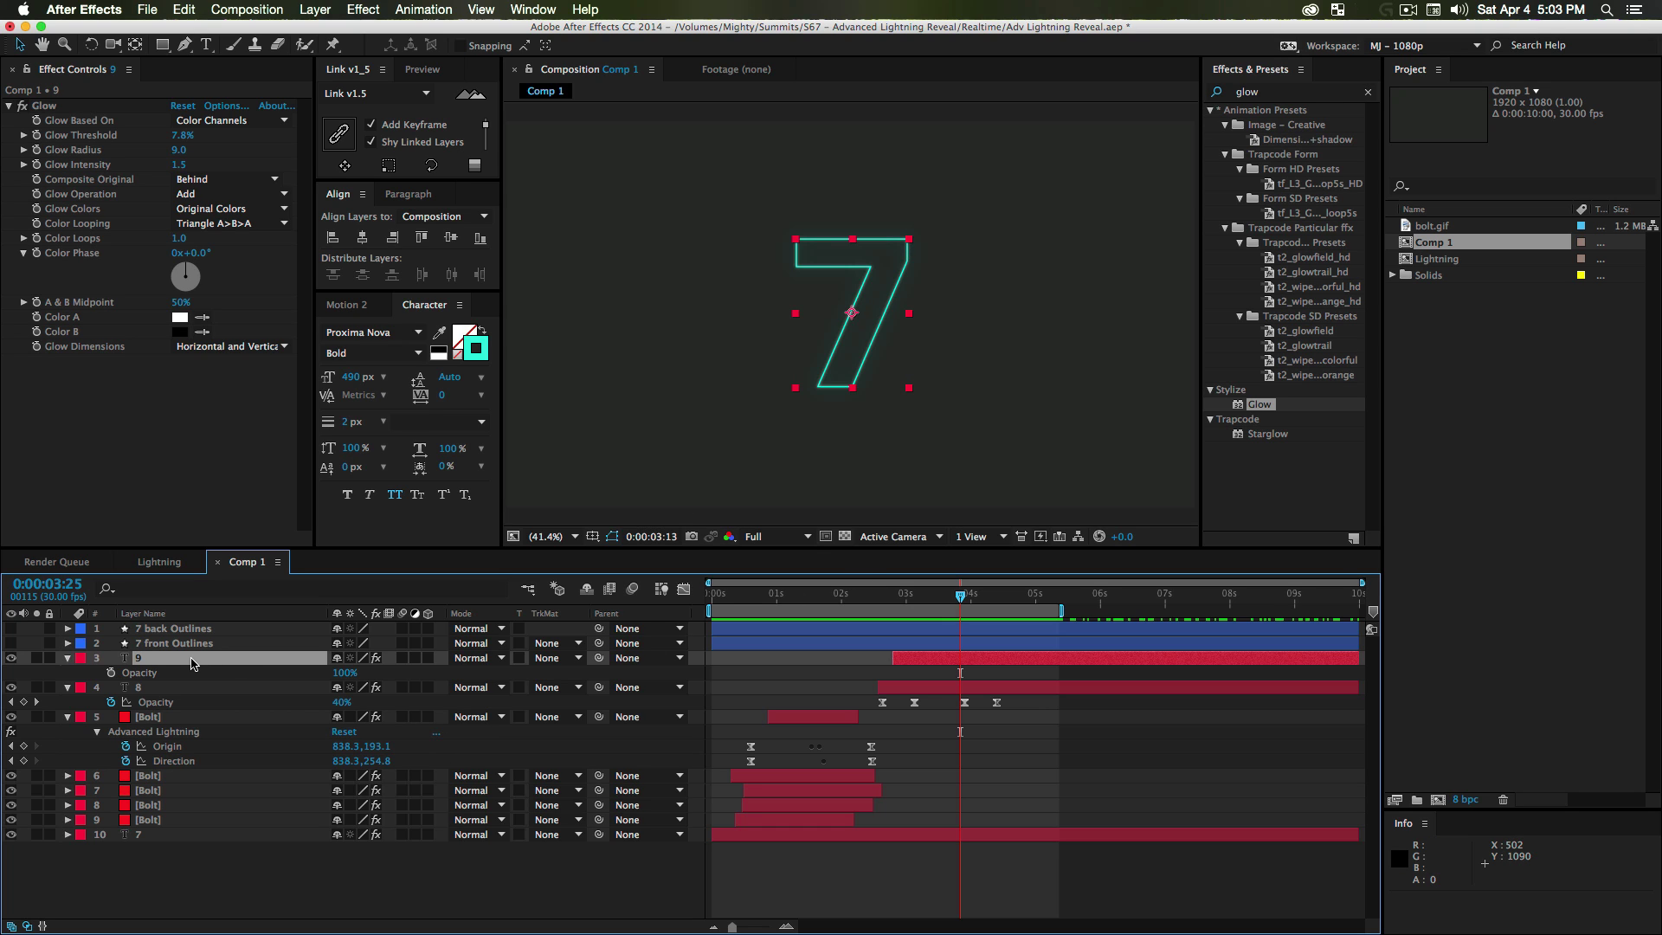
# - Duplicate text layer 9 and trim the copy to a short flash from 0:00:01:00 to 0:00:01:06
pyautogui.click(191, 661)
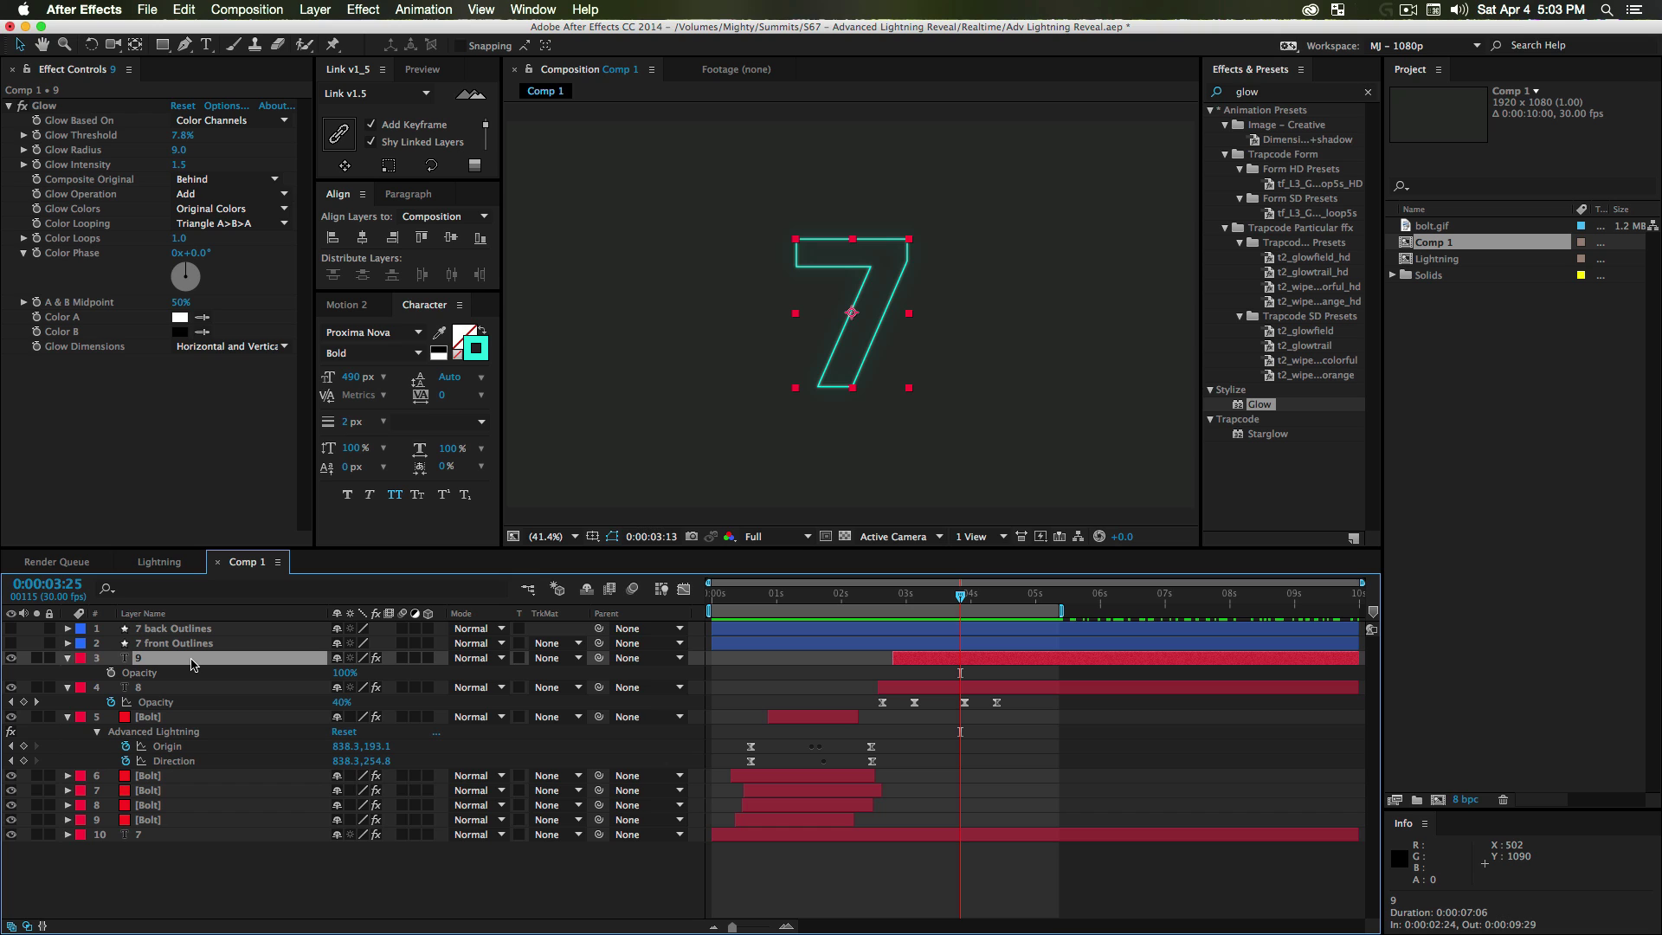
pyautogui.press('super+d')
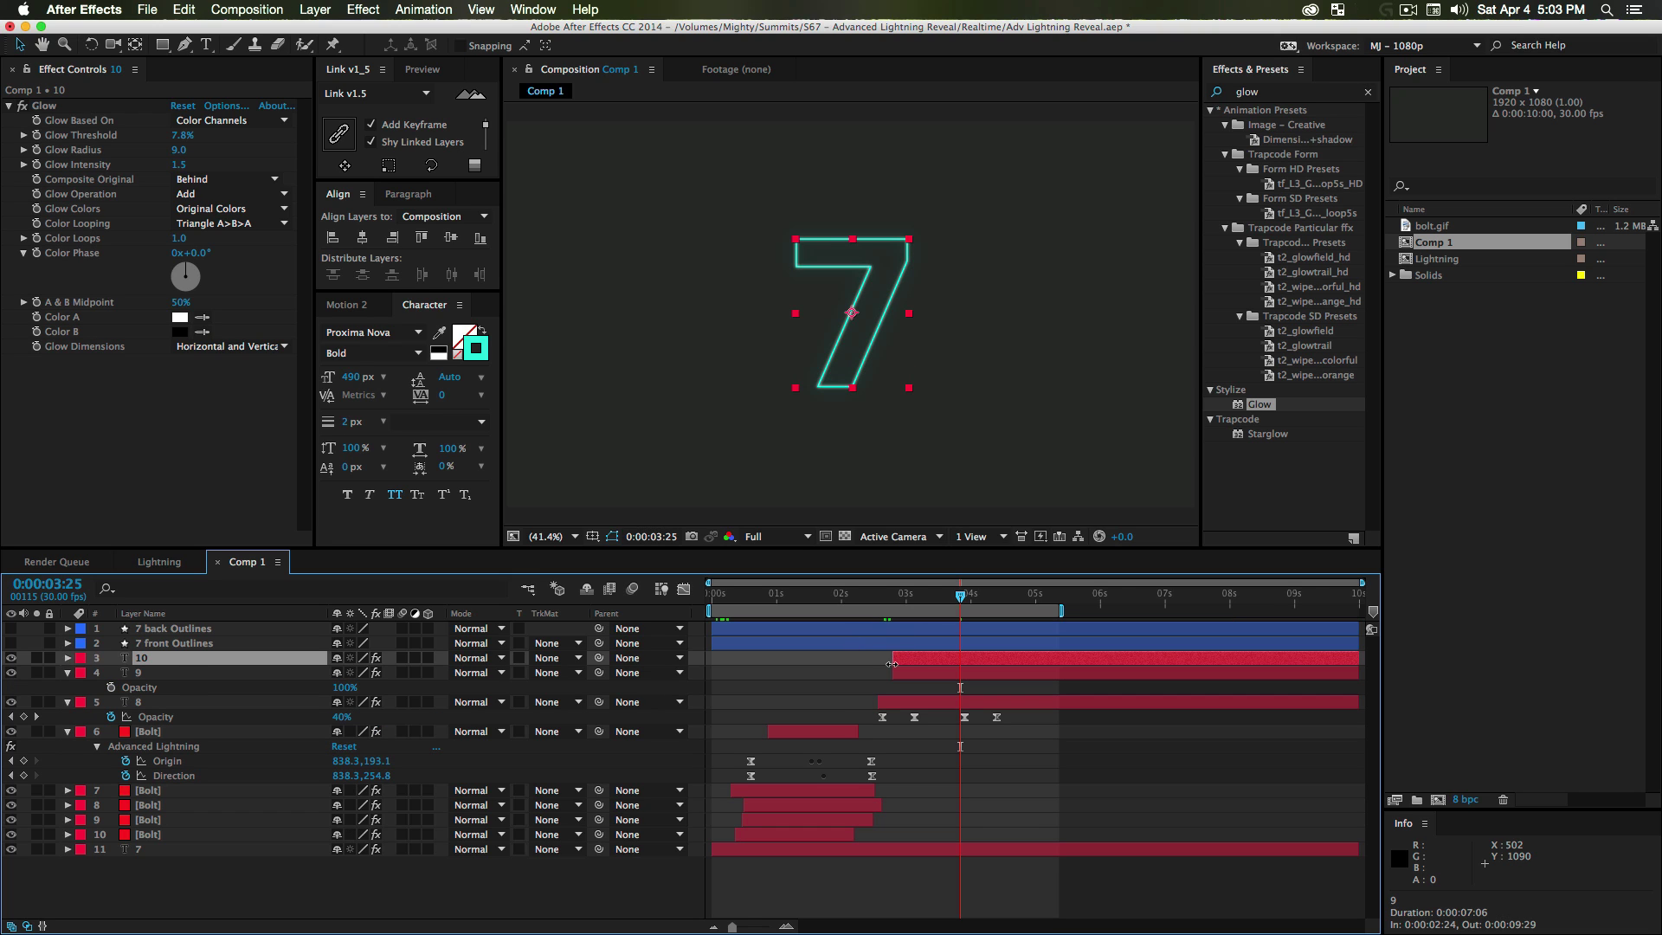
pyautogui.moveTo(915, 662); pyautogui.dragTo(793, 661)
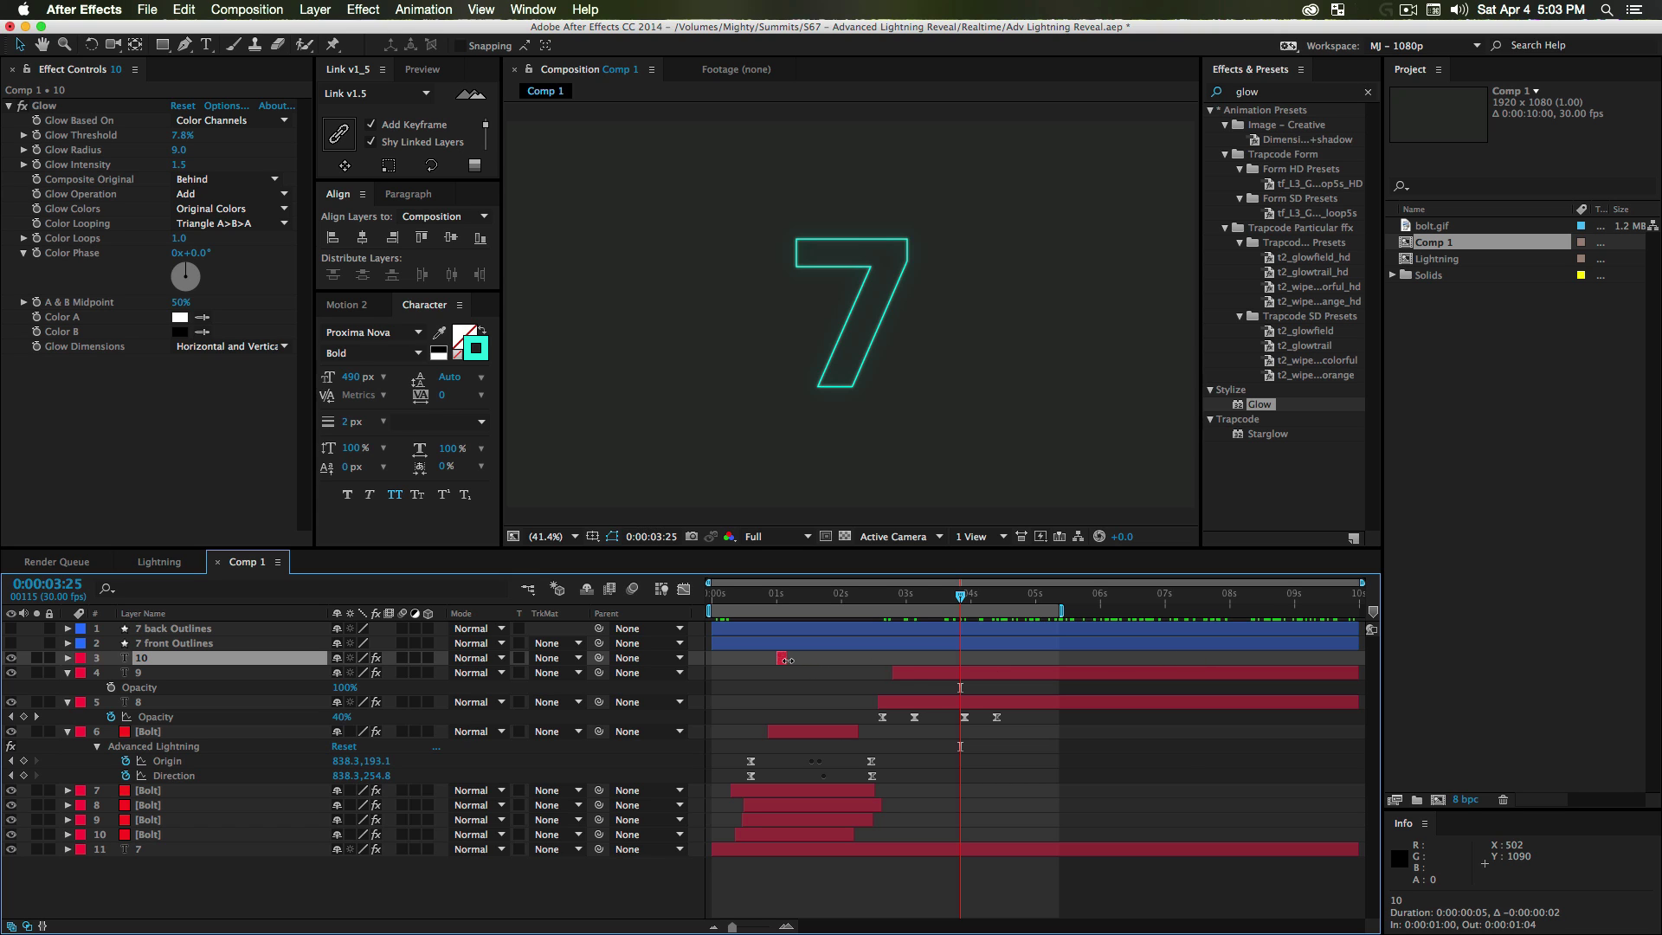
pyautogui.moveTo(778, 601); pyautogui.dragTo(792, 603)
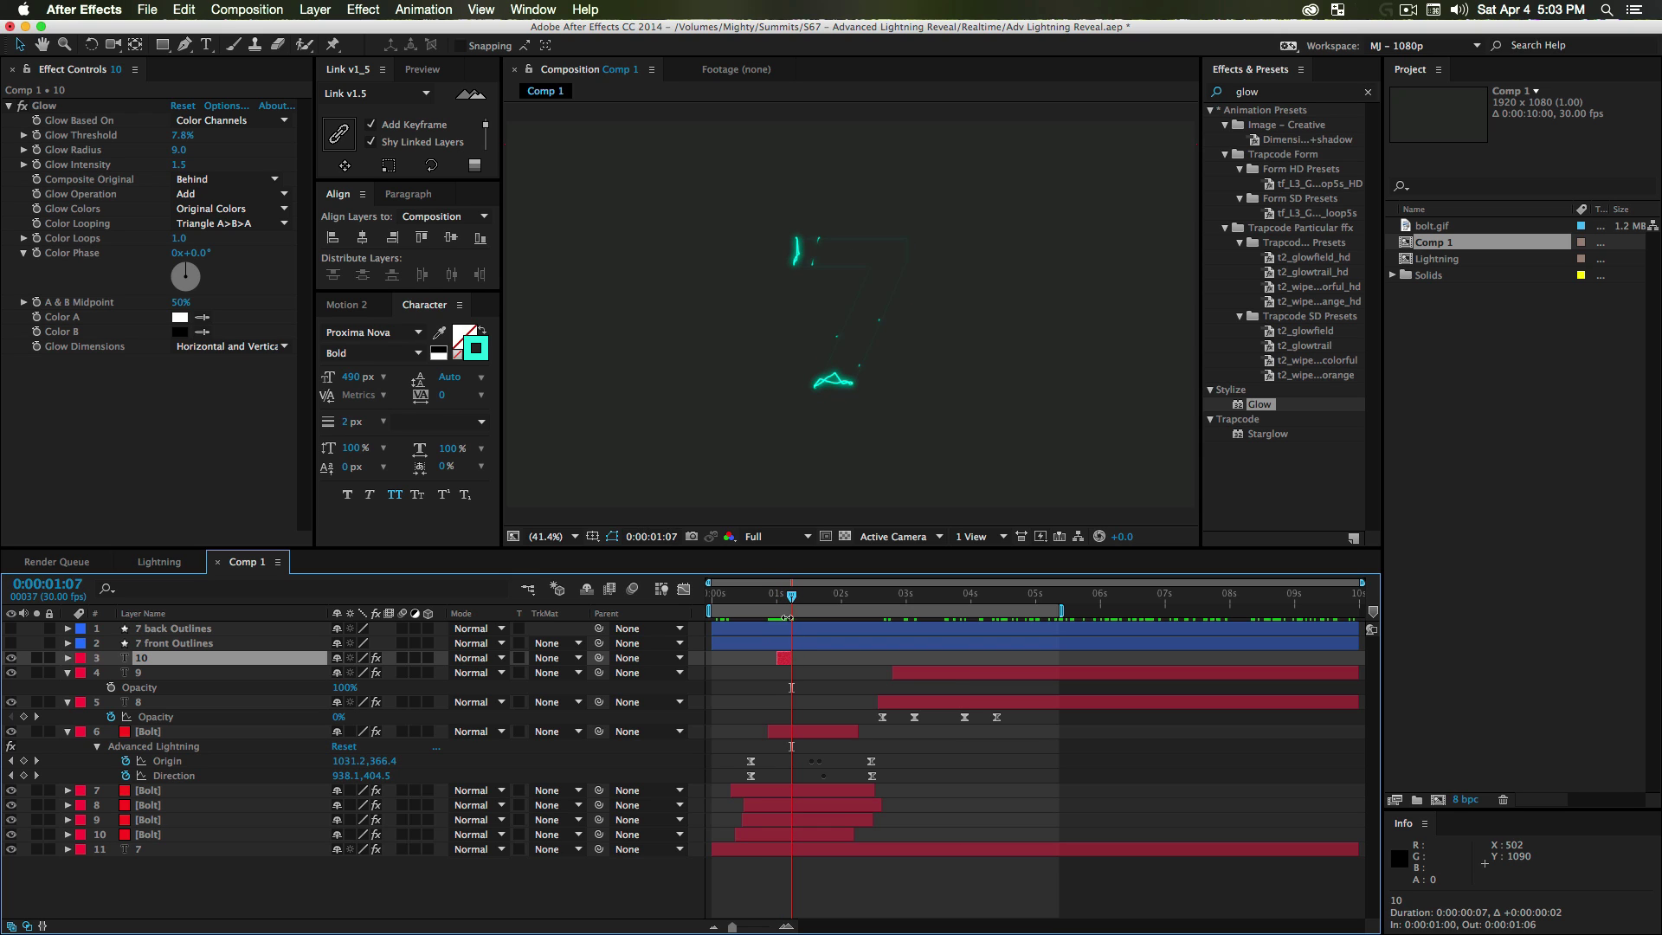
# - Duplicate the short flash layer, move the copy to just before 2 seconds, shorten it from its end and preview both flashes
pyautogui.hotkey('ctrl', 'd')
pyautogui.moveTo(788, 662); pyautogui.dragTo(847, 665)
pyautogui.moveTo(784, 603); pyautogui.dragTo(744, 620)
pyautogui.press('space')
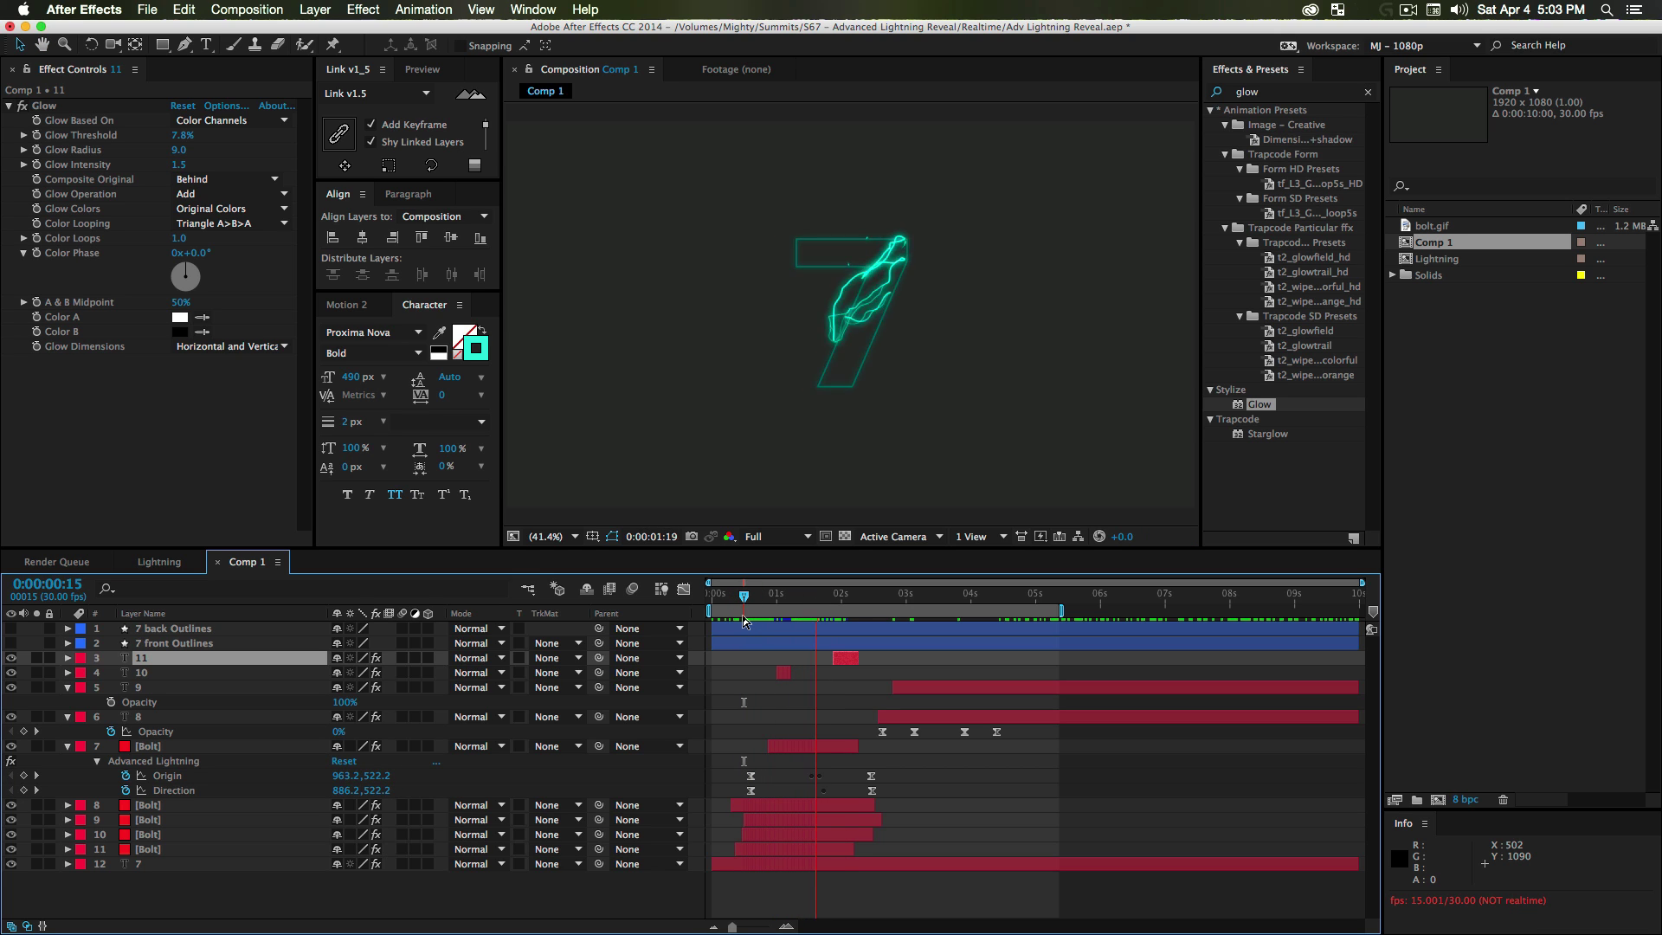
pyautogui.moveTo(861, 658); pyautogui.dragTo(846, 659)
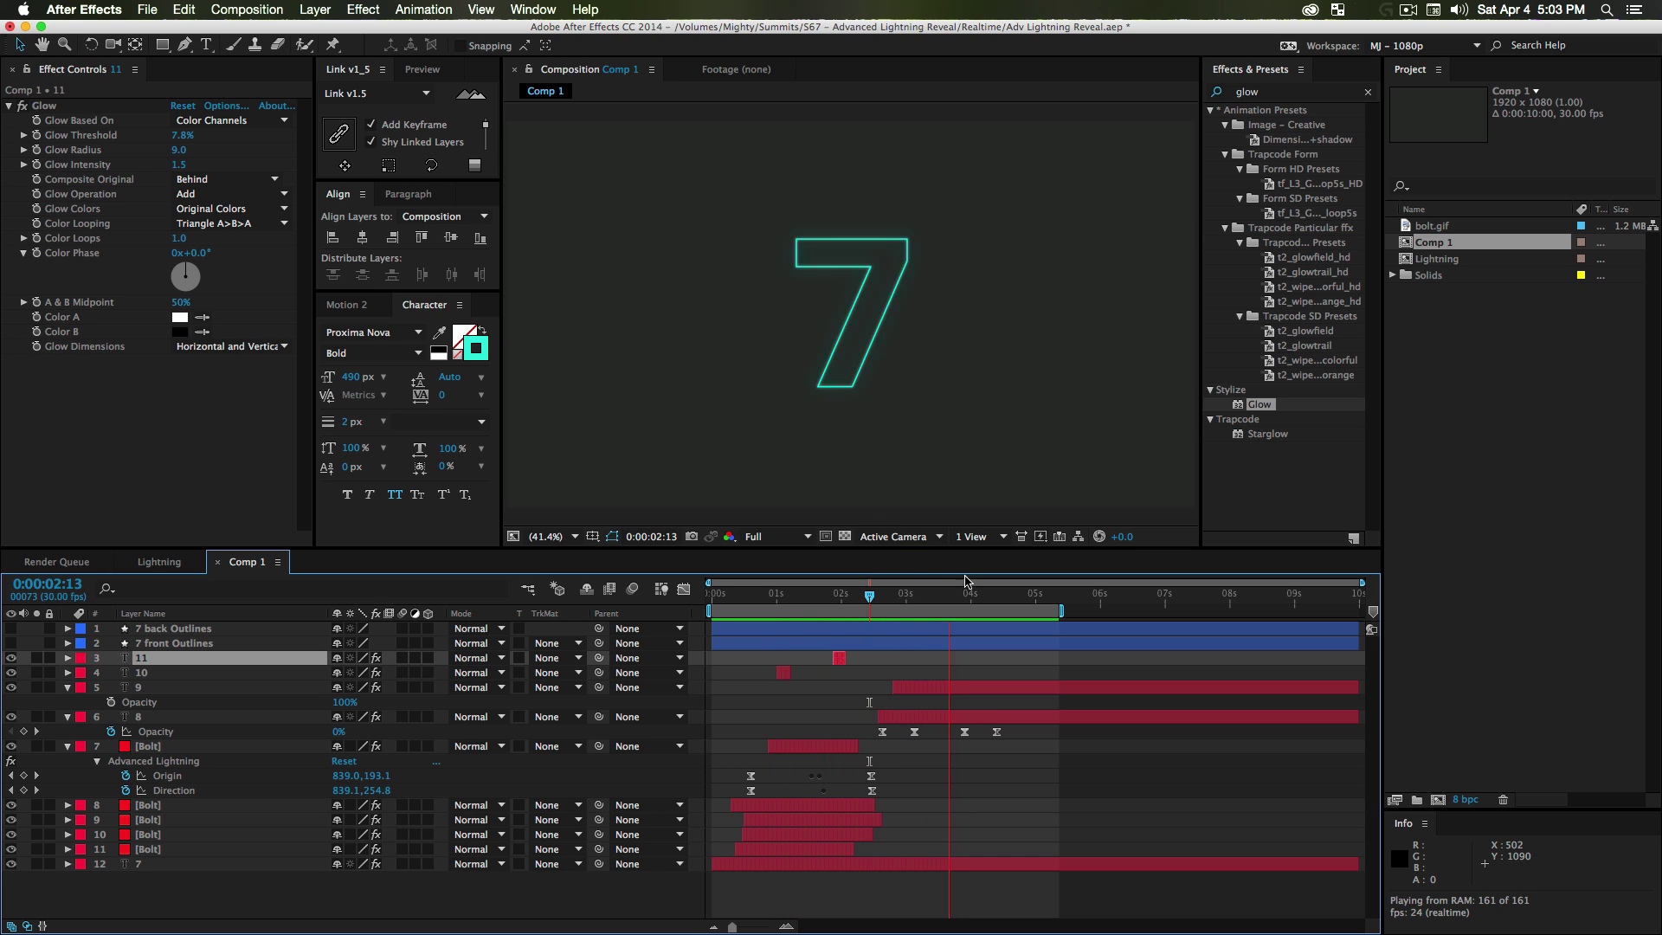
# - End the work area at 0:00:04:14 and collapse the properties of all layers
pyautogui.moveTo(960, 599)
pyautogui.mouseDown()
pyautogui.moveTo(876, 605)
pyautogui.moveTo(995, 604)
pyautogui.moveTo(943, 601)
pyautogui.mouseUp()
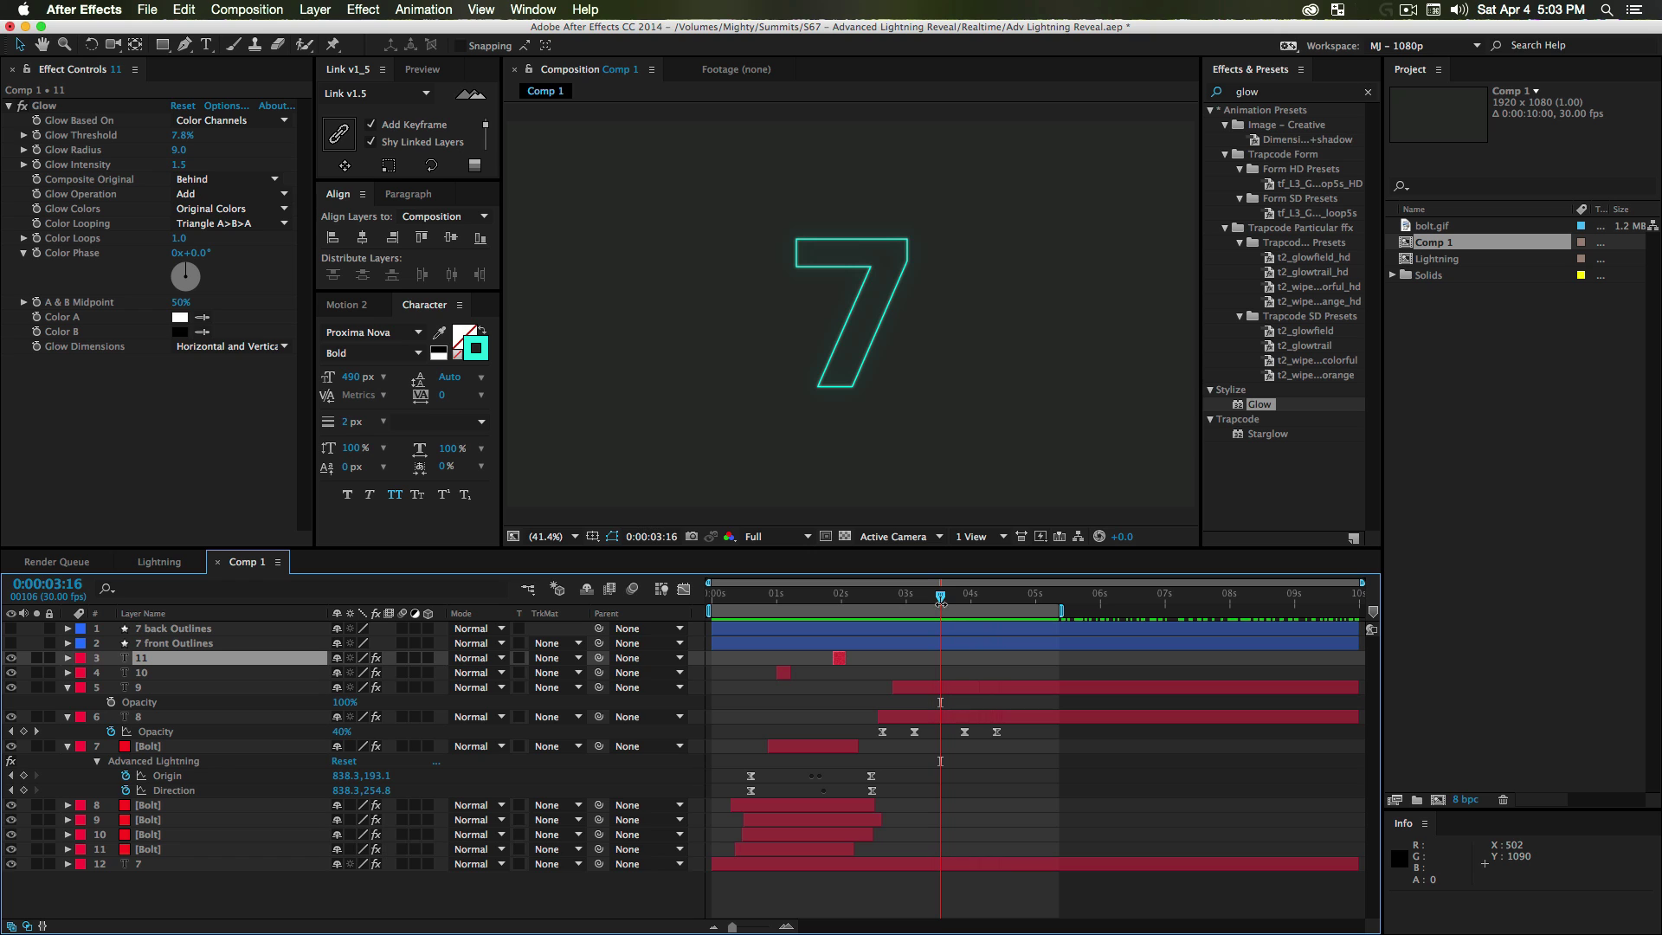
pyautogui.moveTo(1063, 611); pyautogui.dragTo(1004, 611)
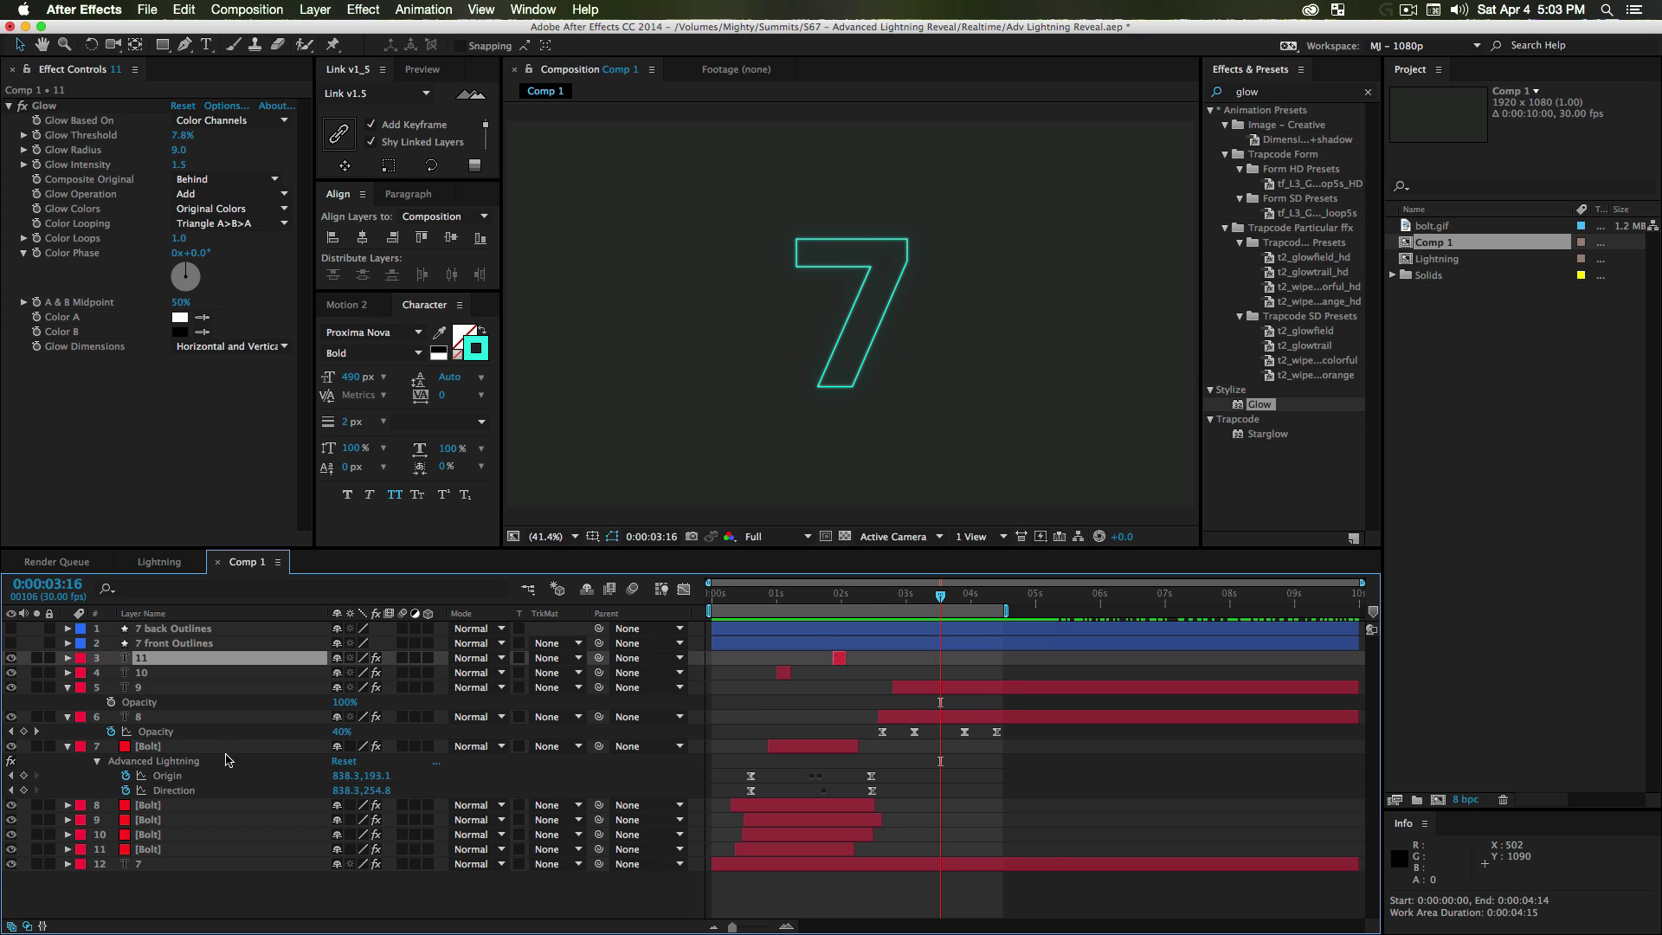
pyautogui.hotkey('ctrl', 'a')
pyautogui.press('u')
pyautogui.click(208, 857)
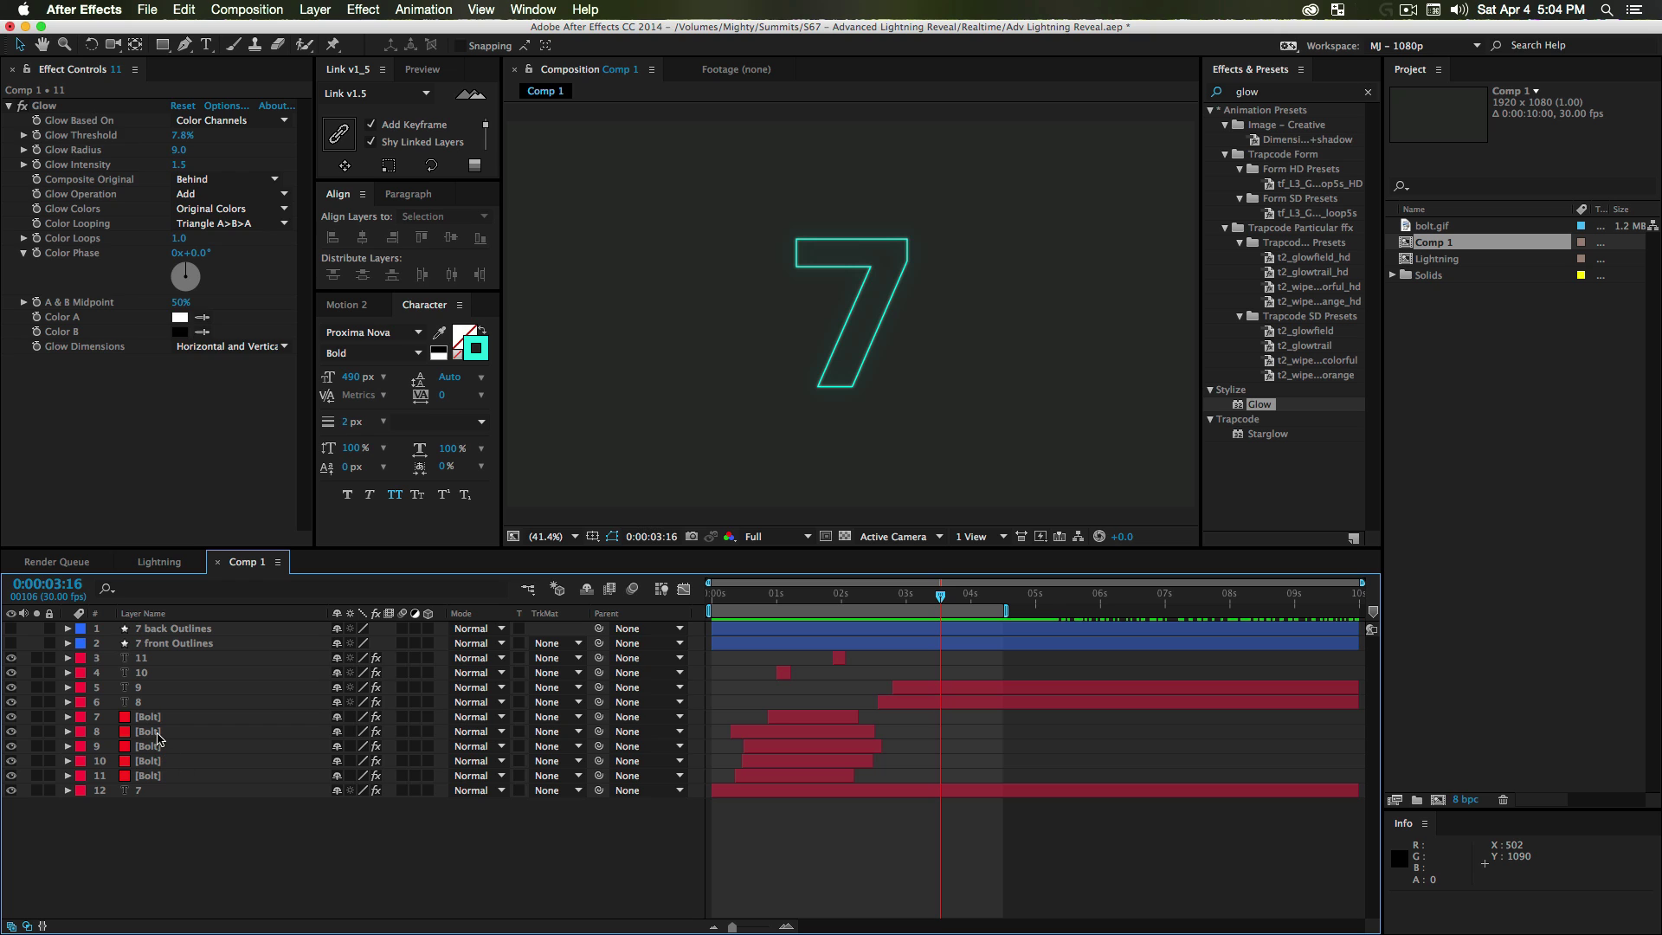
# - Duplicate the five Bolt layers together and delete the copy at layer 10
pyautogui.click(156, 718)
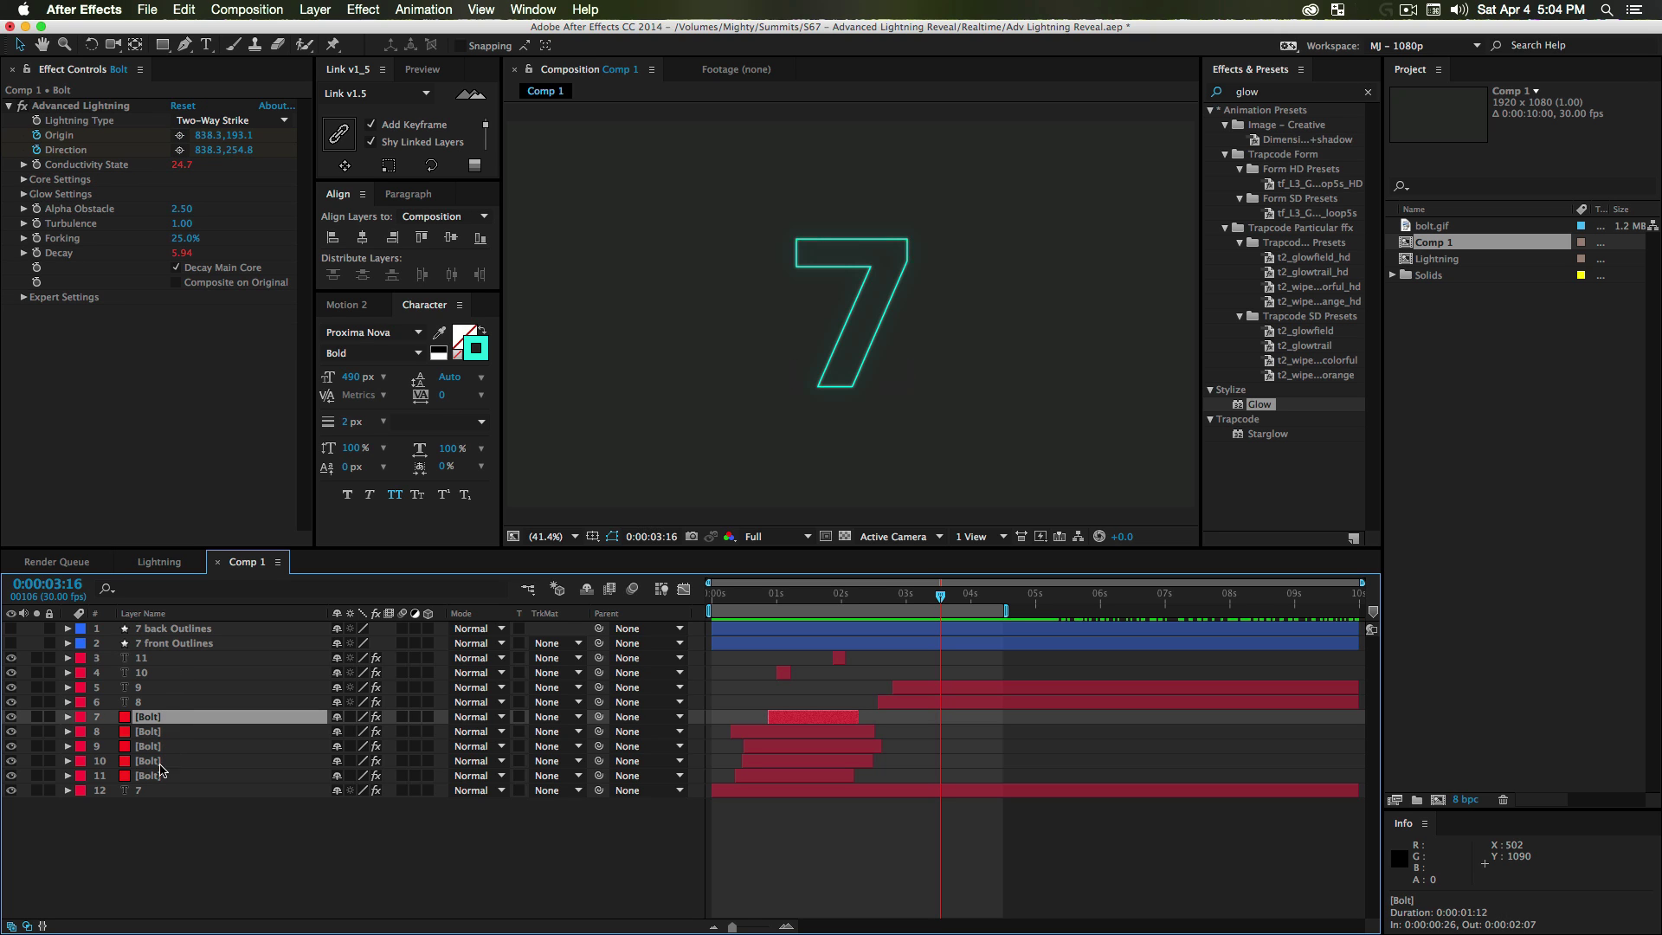
pyautogui.keyDown('shift'); pyautogui.click(149, 775); pyautogui.keyUp('shift')
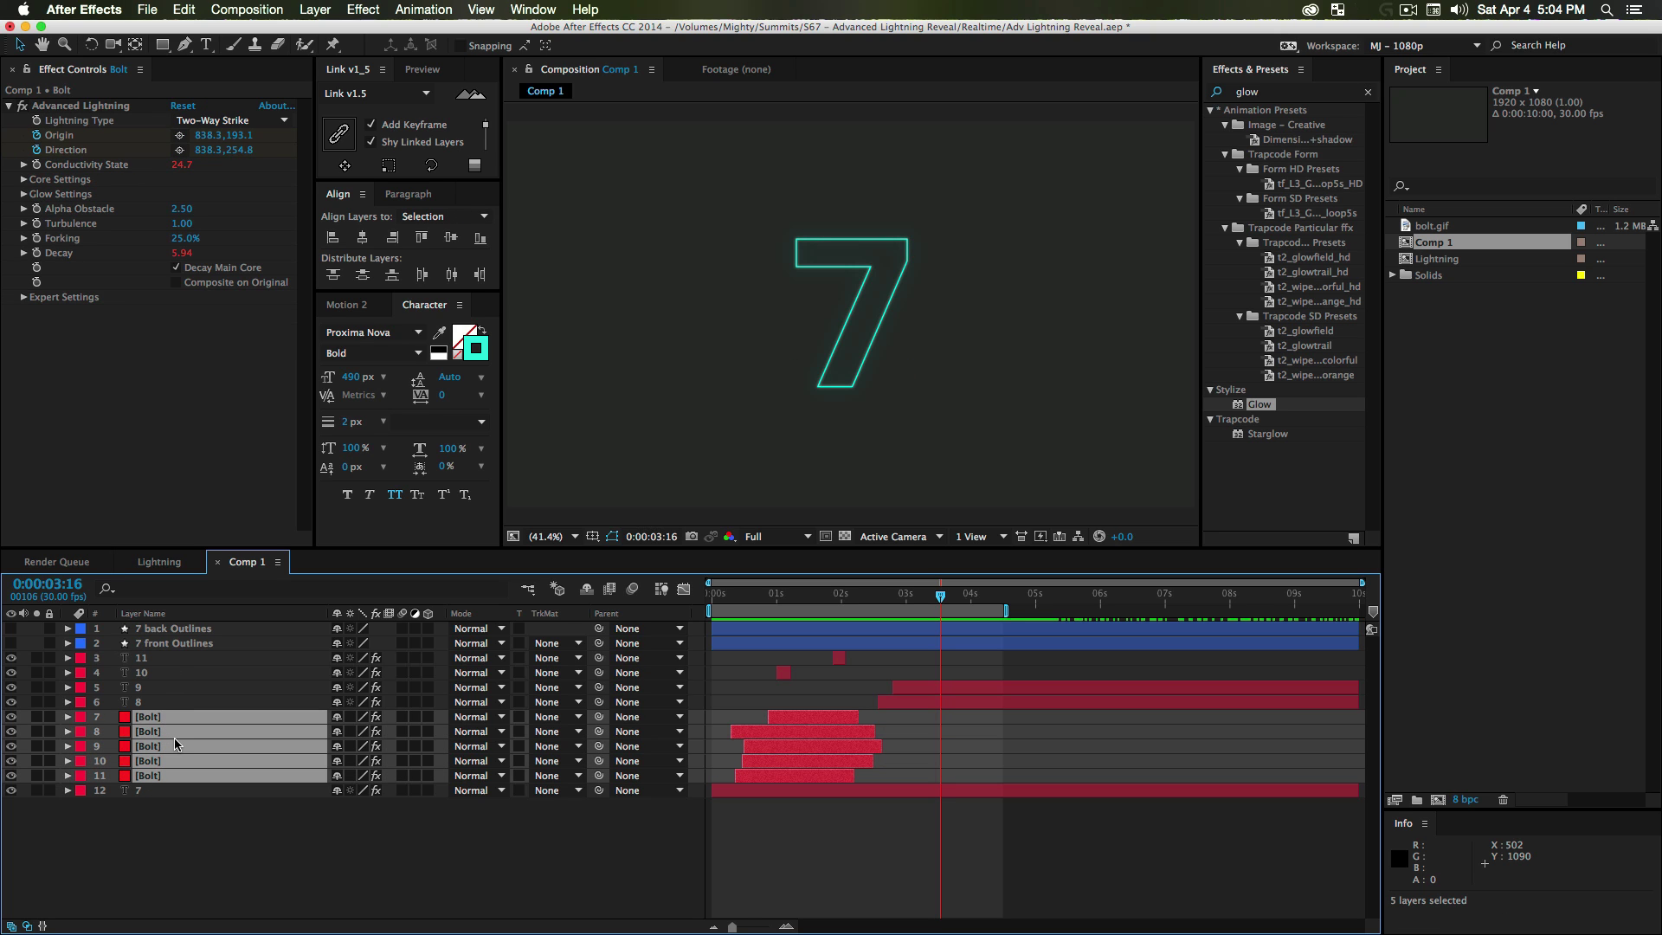
pyautogui.moveTo(152, 803); pyautogui.dragTo(155, 713)
pyautogui.click(927, 769)
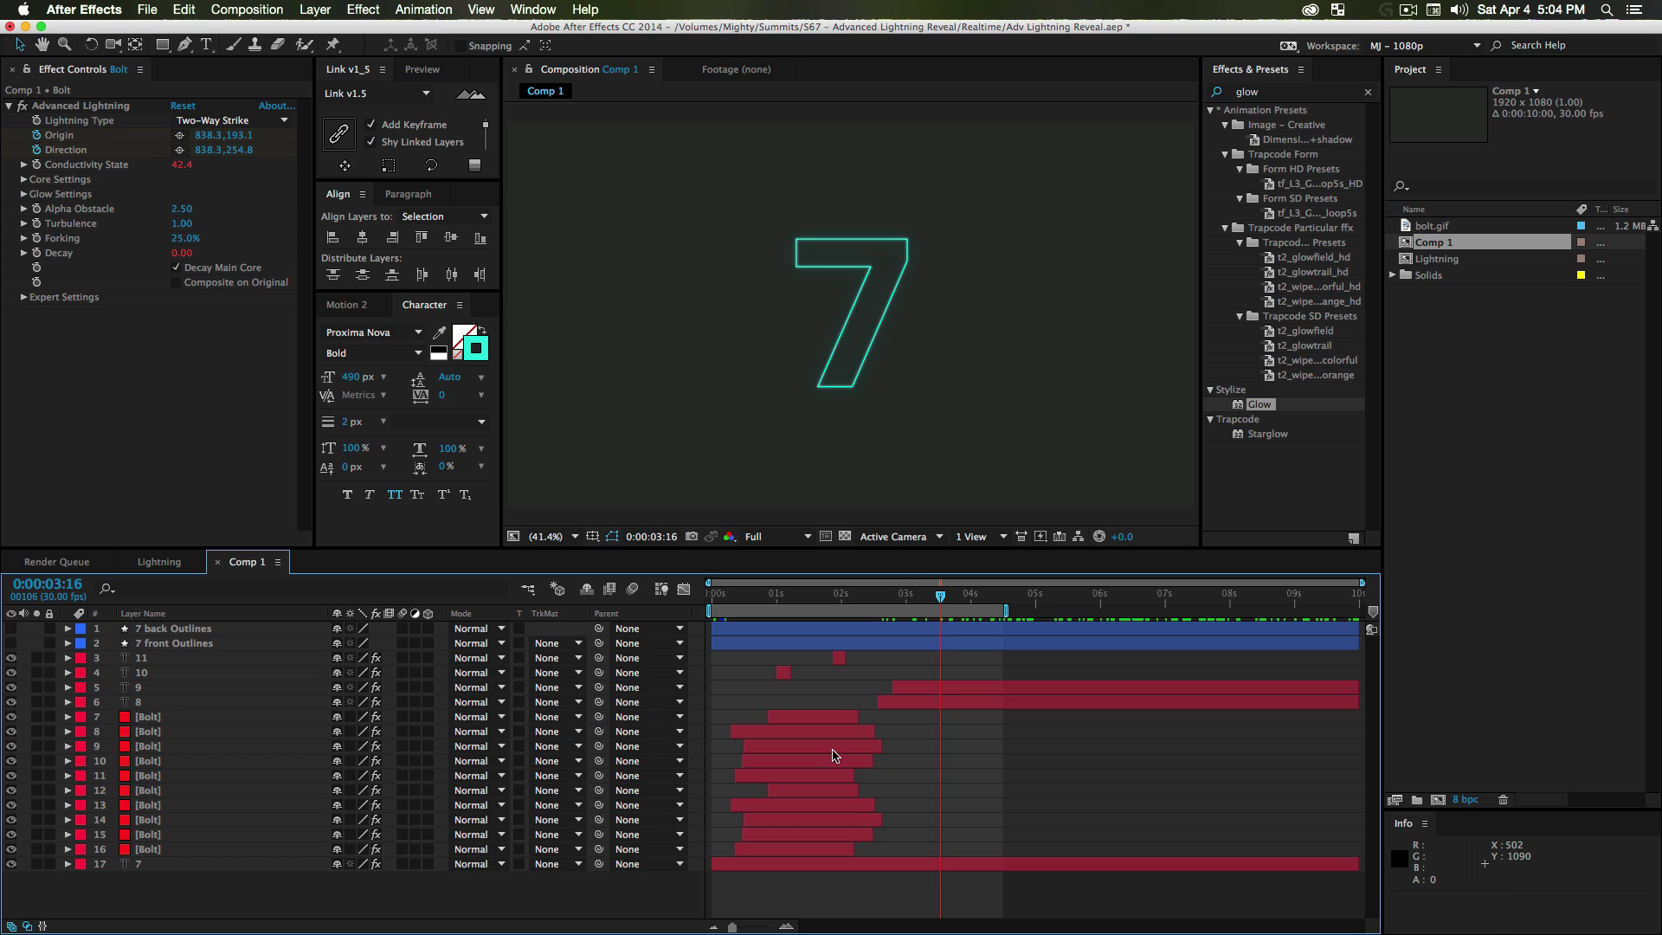
pyautogui.click(787, 761)
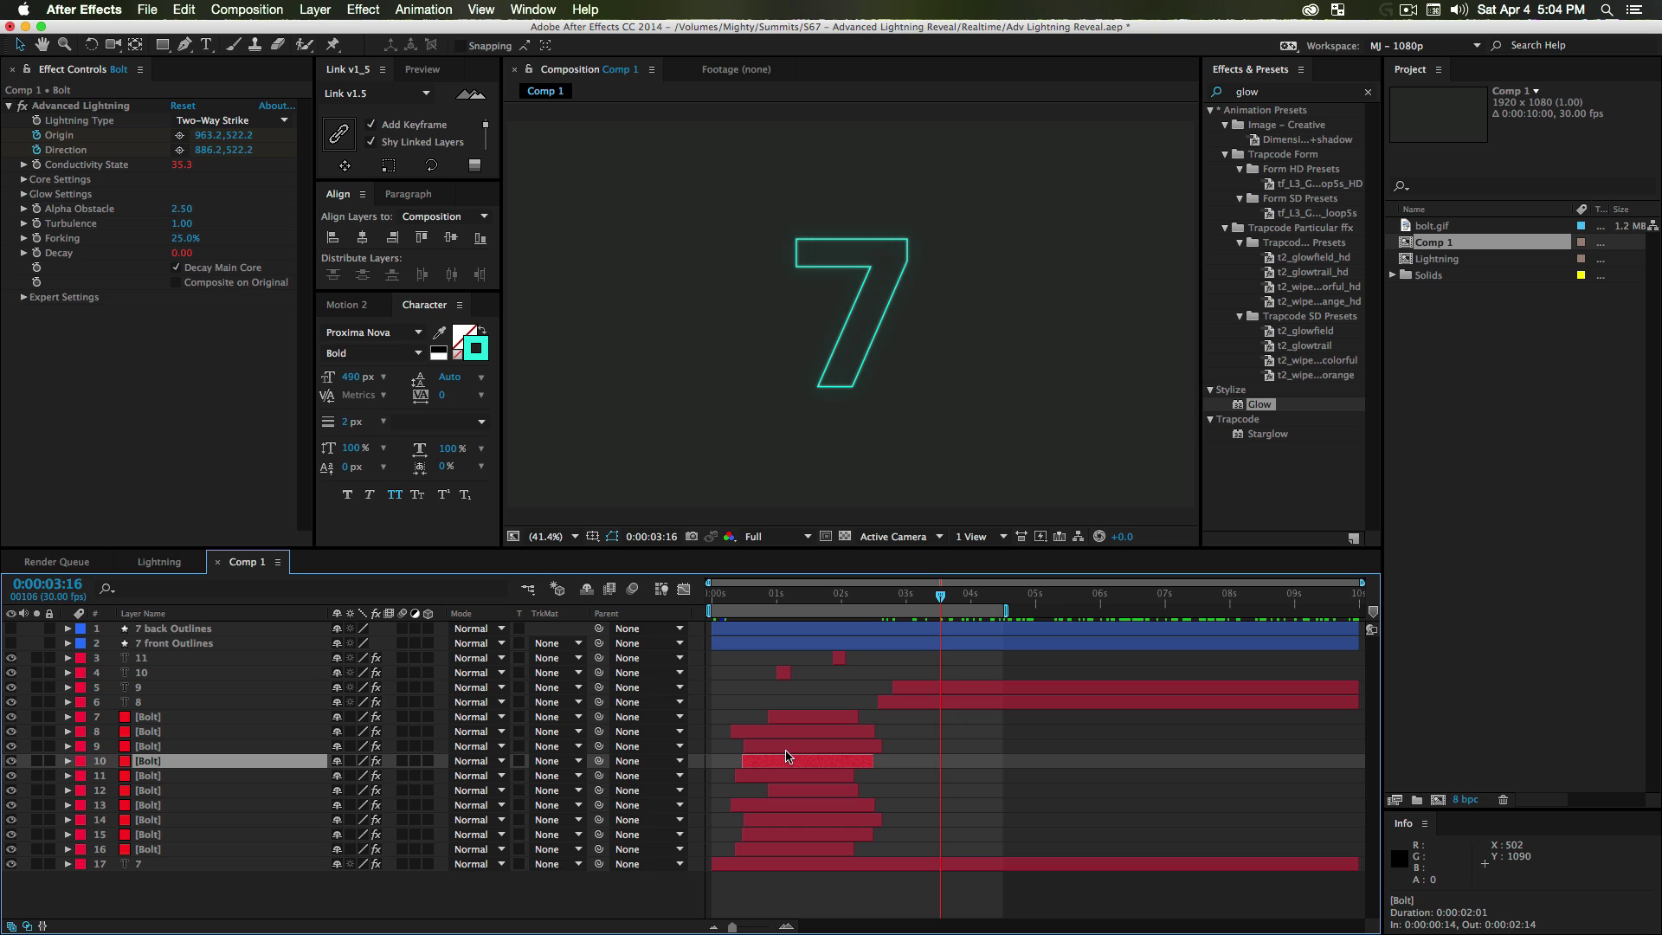
pyautogui.press('Delete')
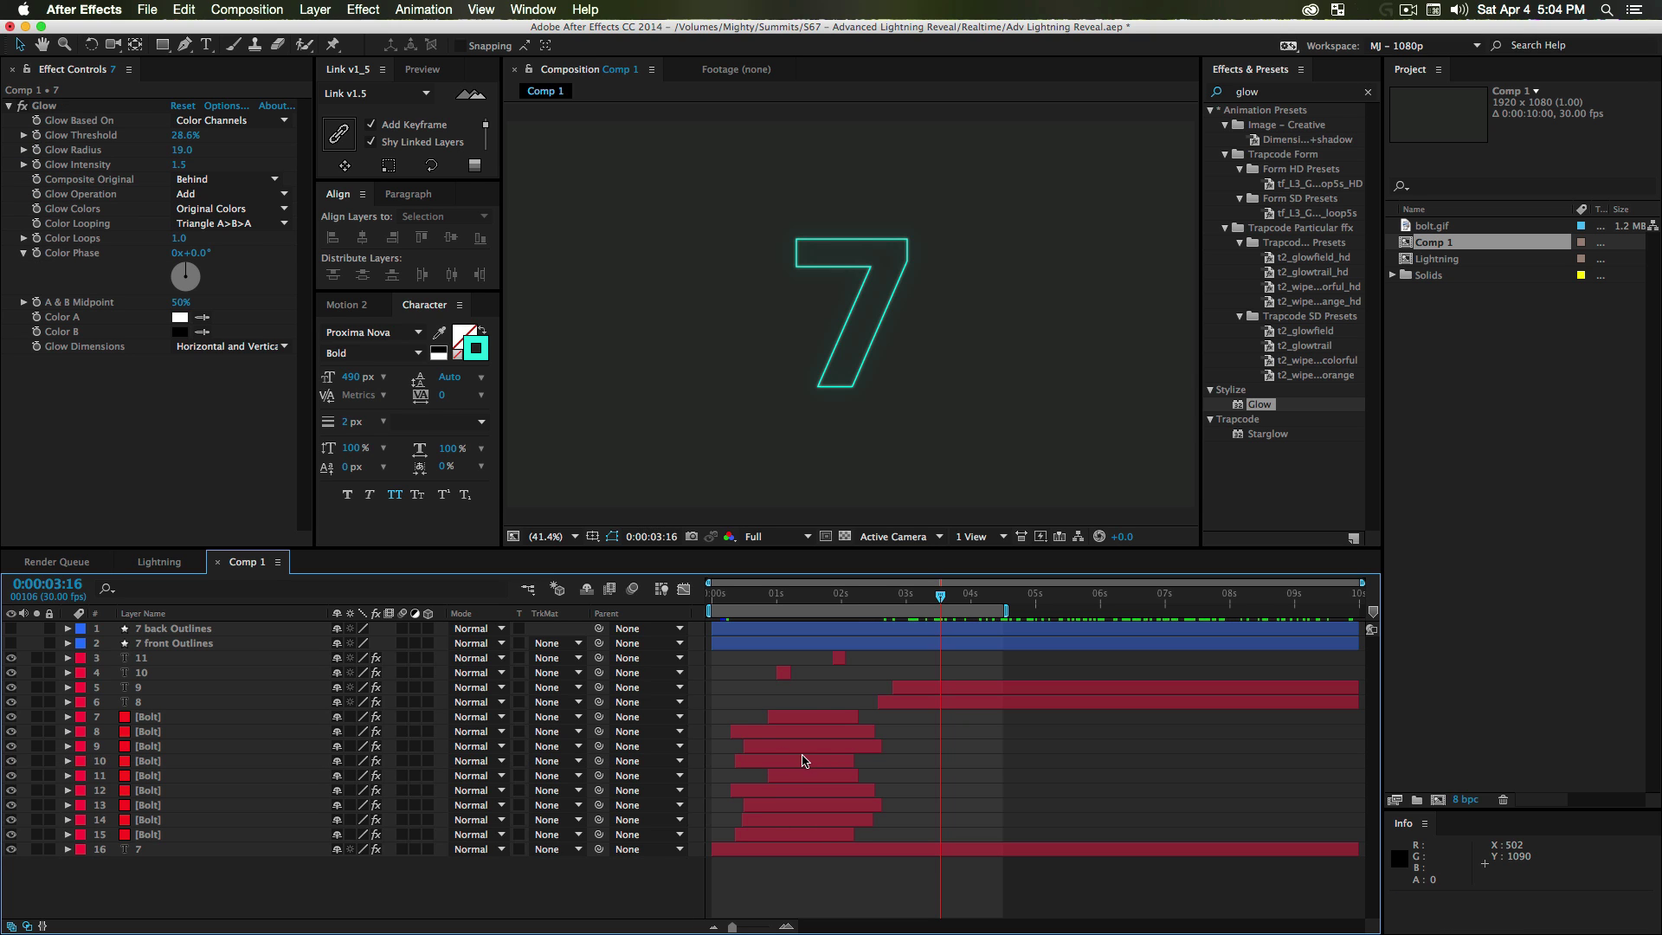
# - Show the keyframes of the four copied Bolt layers and shift those layers 2 seconds later
pyautogui.click(803, 761)
pyautogui.keyDown('shift'); pyautogui.click(809, 718); pyautogui.keyUp('shift')
pyautogui.press('u')
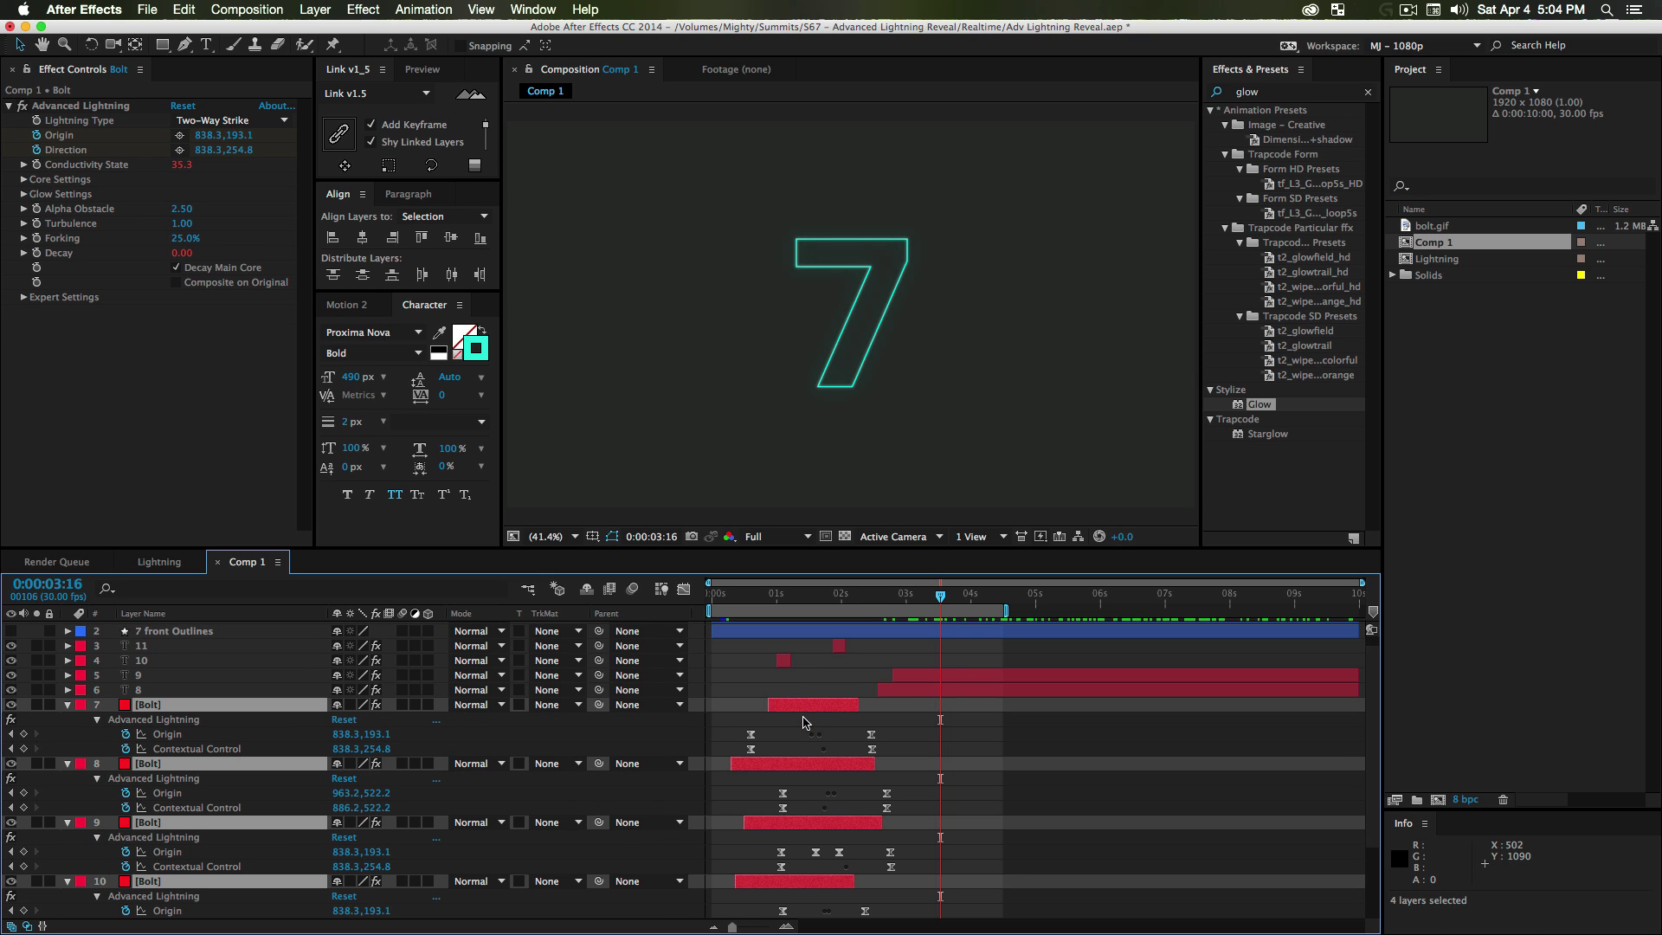
pyautogui.moveTo(801, 708); pyautogui.dragTo(939, 708)
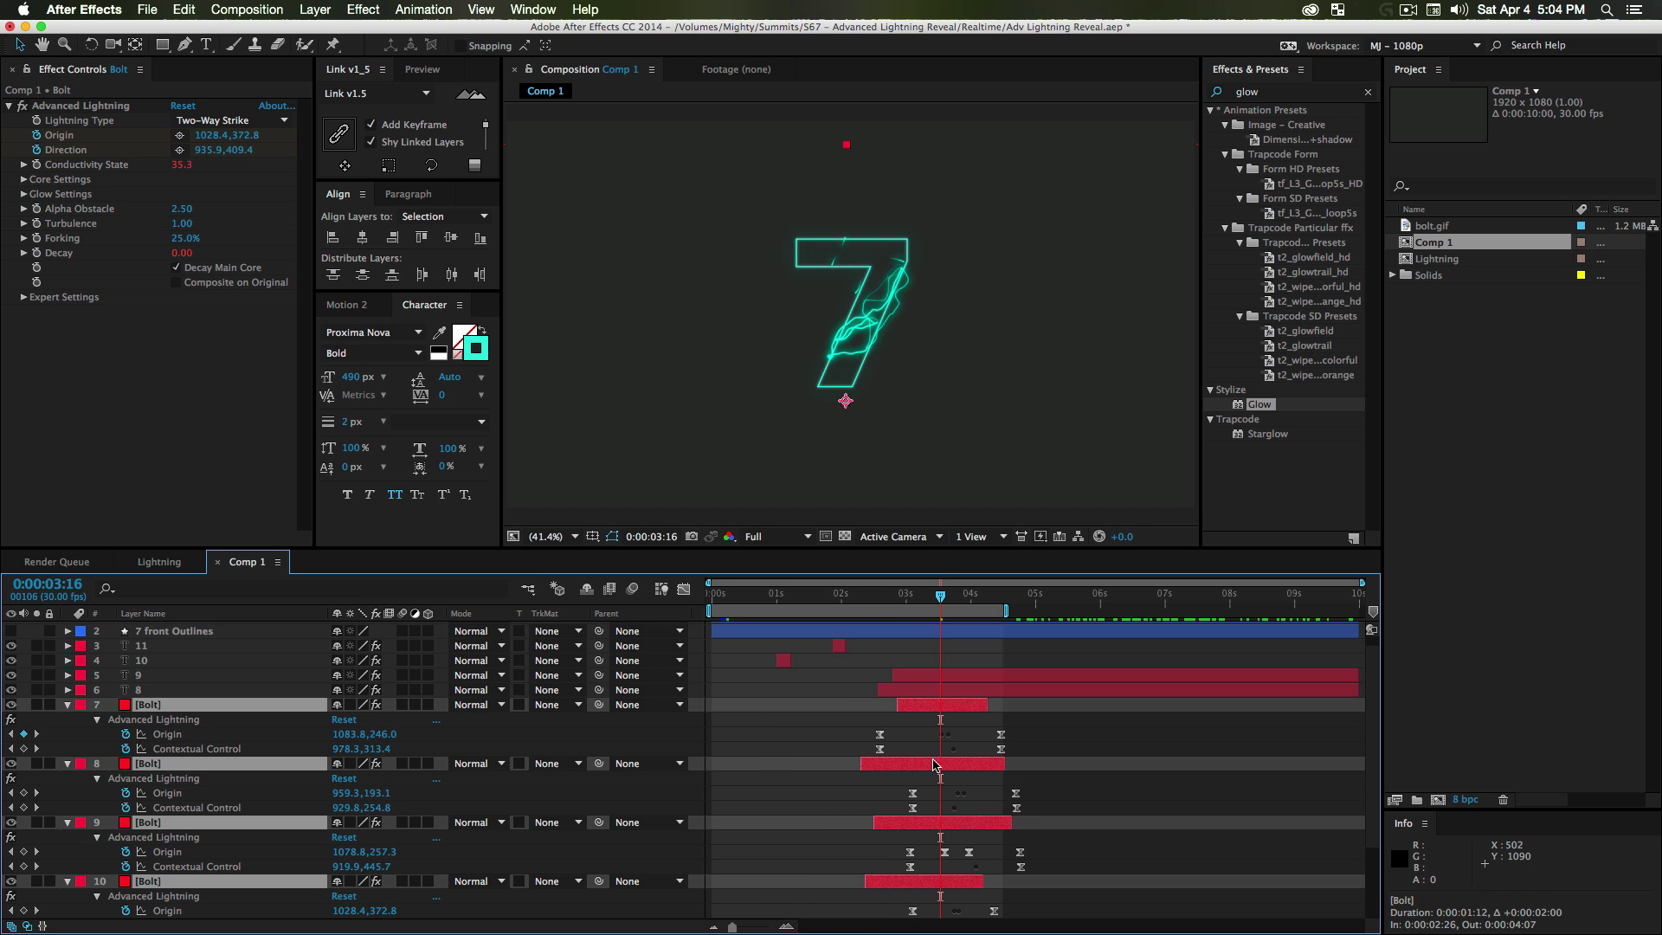
# - Compress the timing of all Advanced Lightning keyframes on the four copied bolts, pulling layer 9's last keyframe to 0:00:04:08
pyautogui.scroll(-3, 929, 763)
pyautogui.scroll(3, 928, 763)
pyautogui.moveTo(852, 684); pyautogui.dragTo(1078, 906)
pyautogui.moveTo(1020, 822)
pyautogui.mouseDown()
pyautogui.moveTo(948, 826)
pyautogui.moveTo(988, 827)
pyautogui.mouseUp()
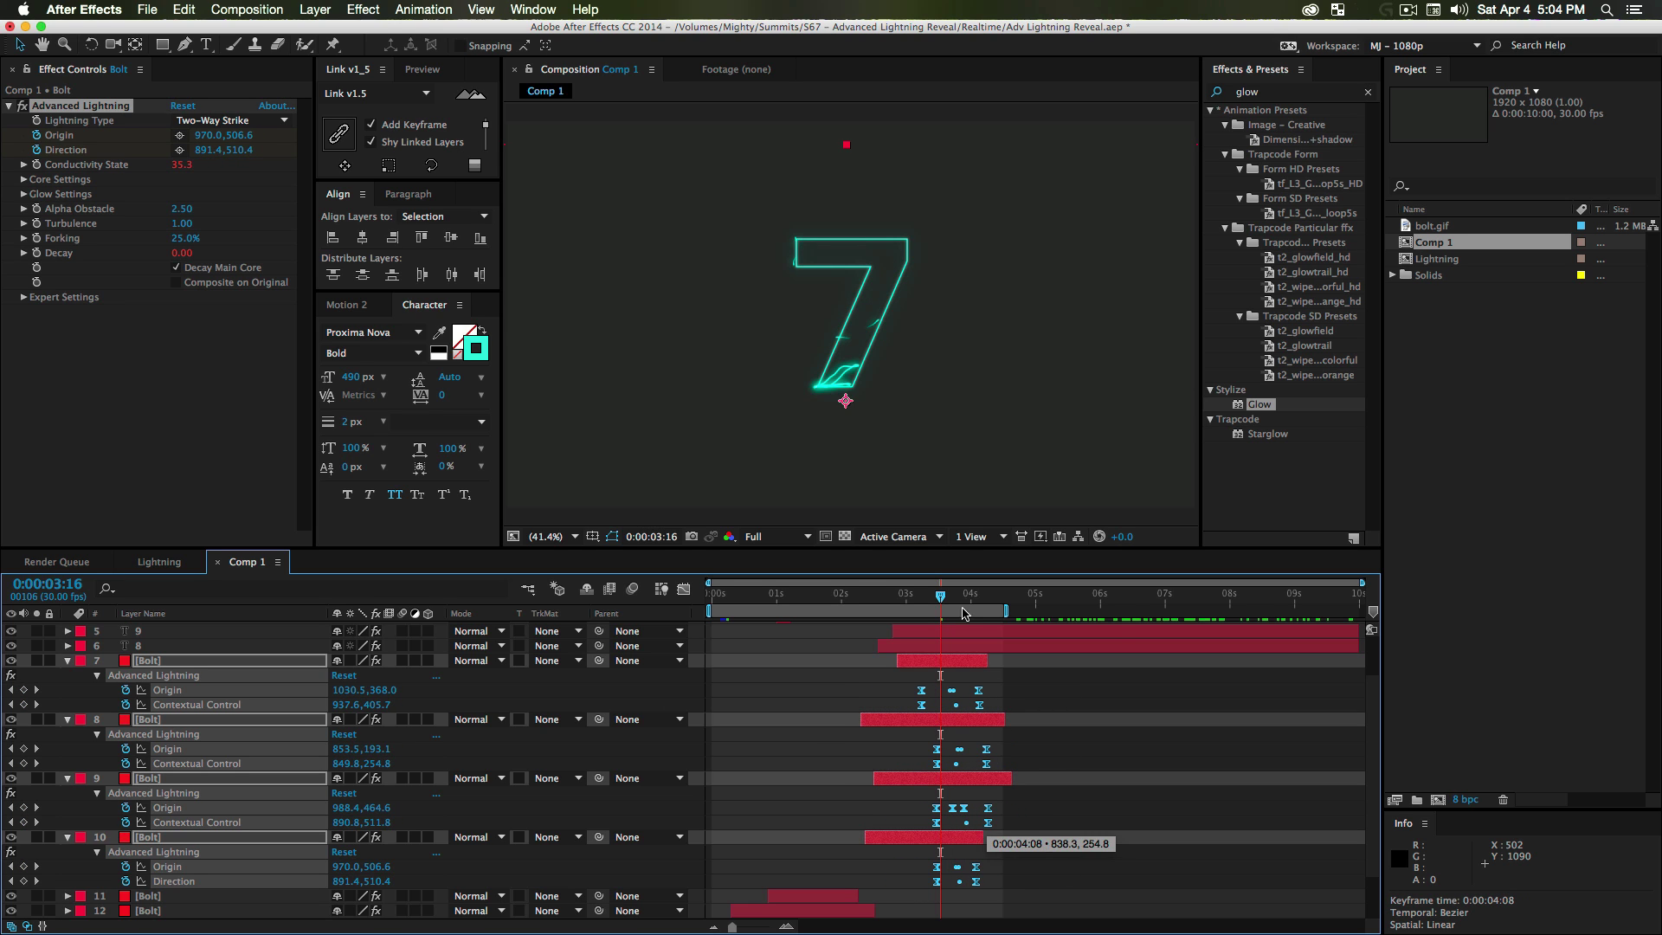
# - Time-reverse the selected keyframes on the four copied bolts and preview the composition
pyautogui.rightClick(921, 690)
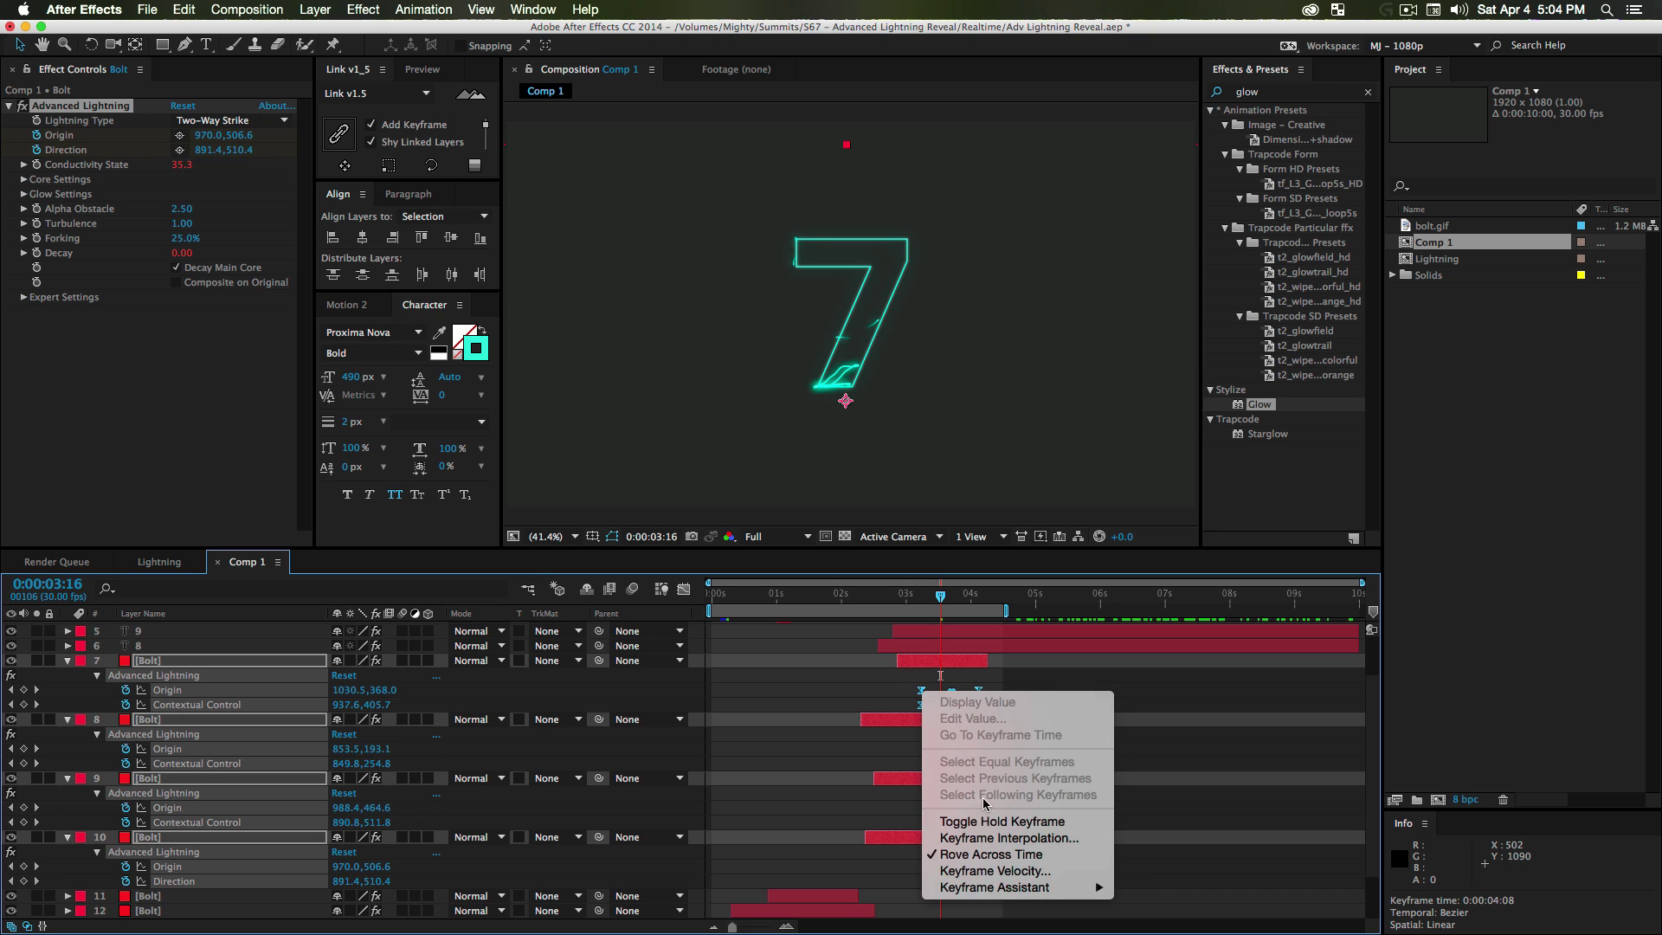
pyautogui.moveTo(1024, 887)
pyautogui.click(1188, 916)
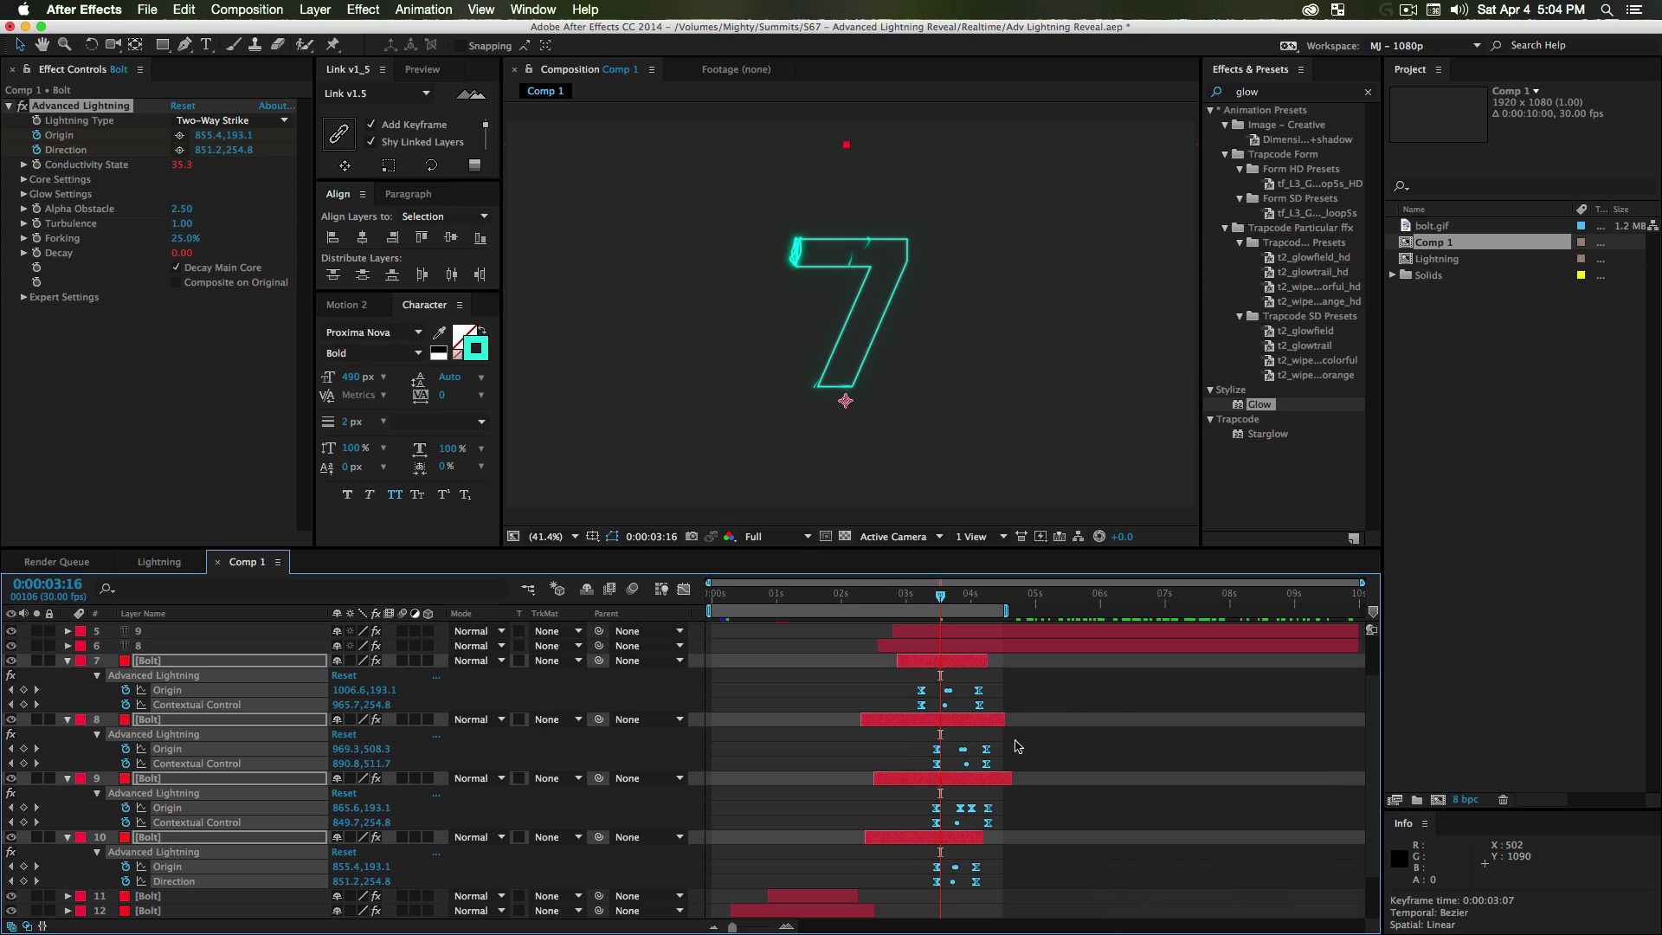
pyautogui.click(913, 594)
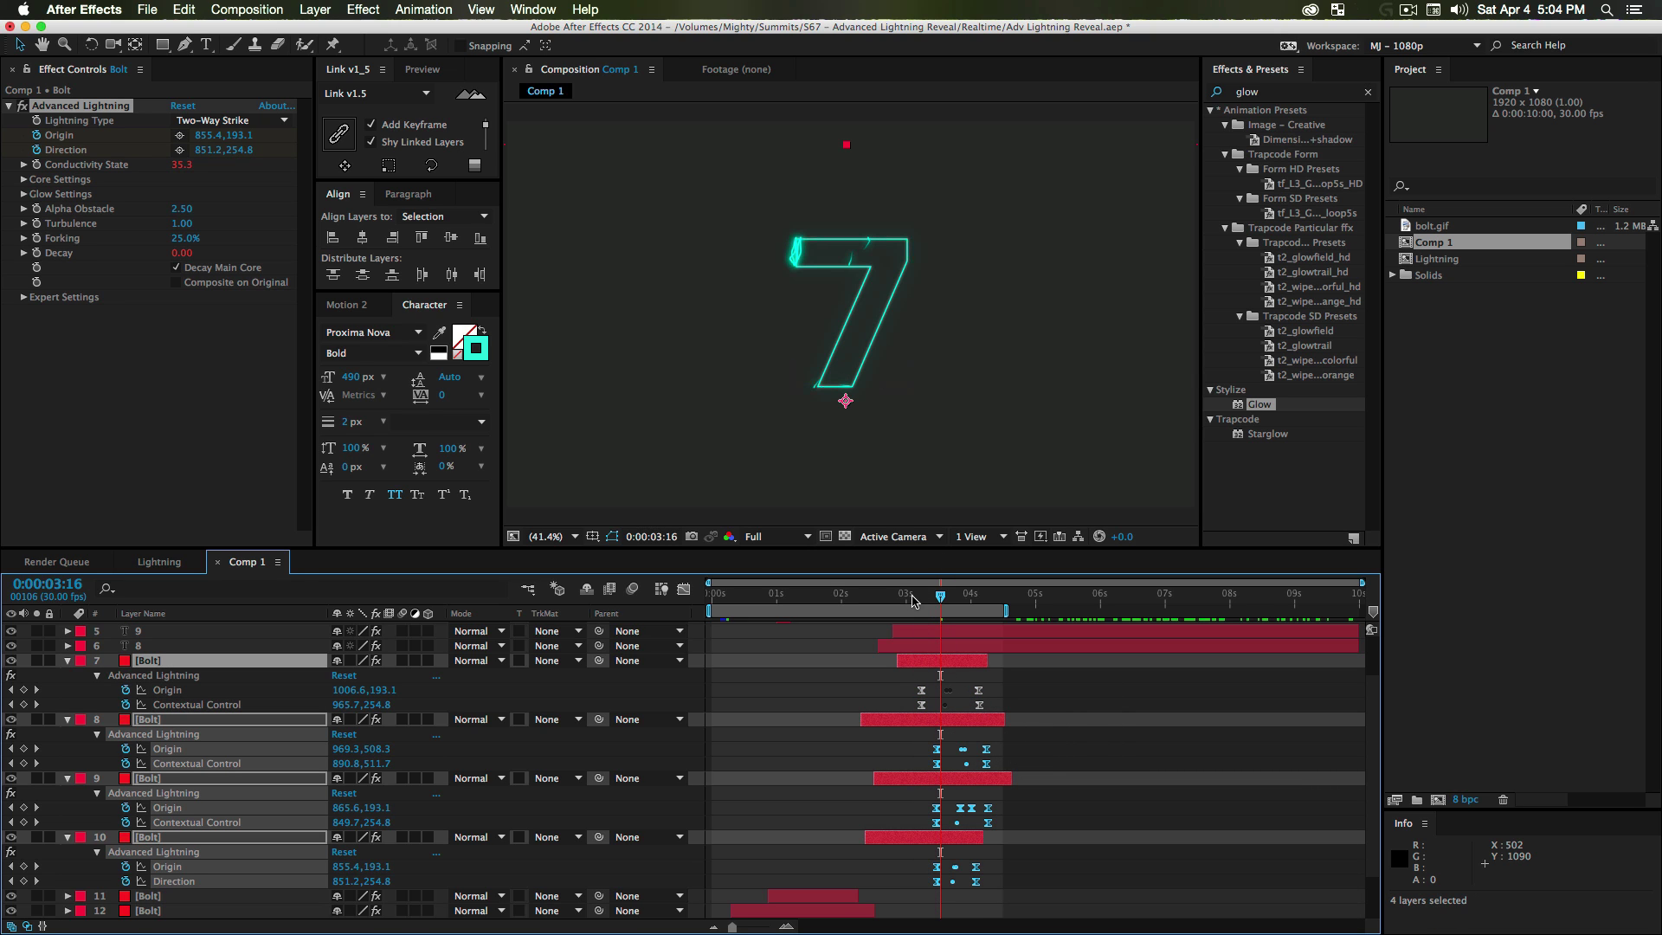
pyautogui.click(881, 675)
pyautogui.press('space')
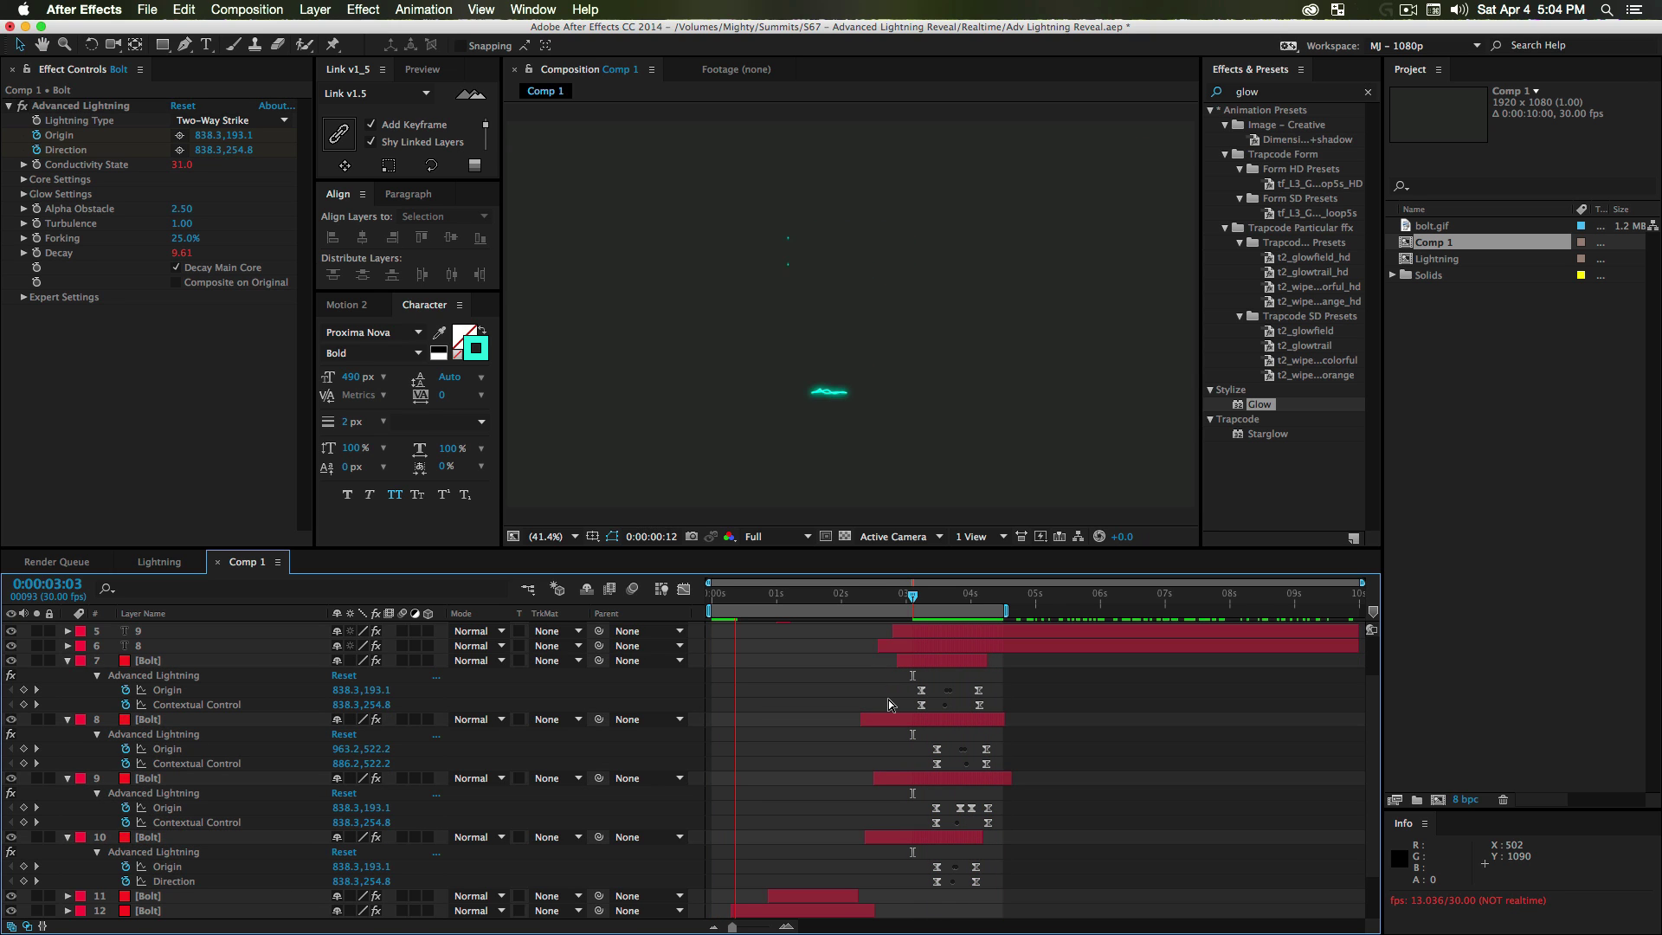
# - Collapse the properties of all layers and show only the Opacity keyframes of text layer 8
pyautogui.press('super+a')
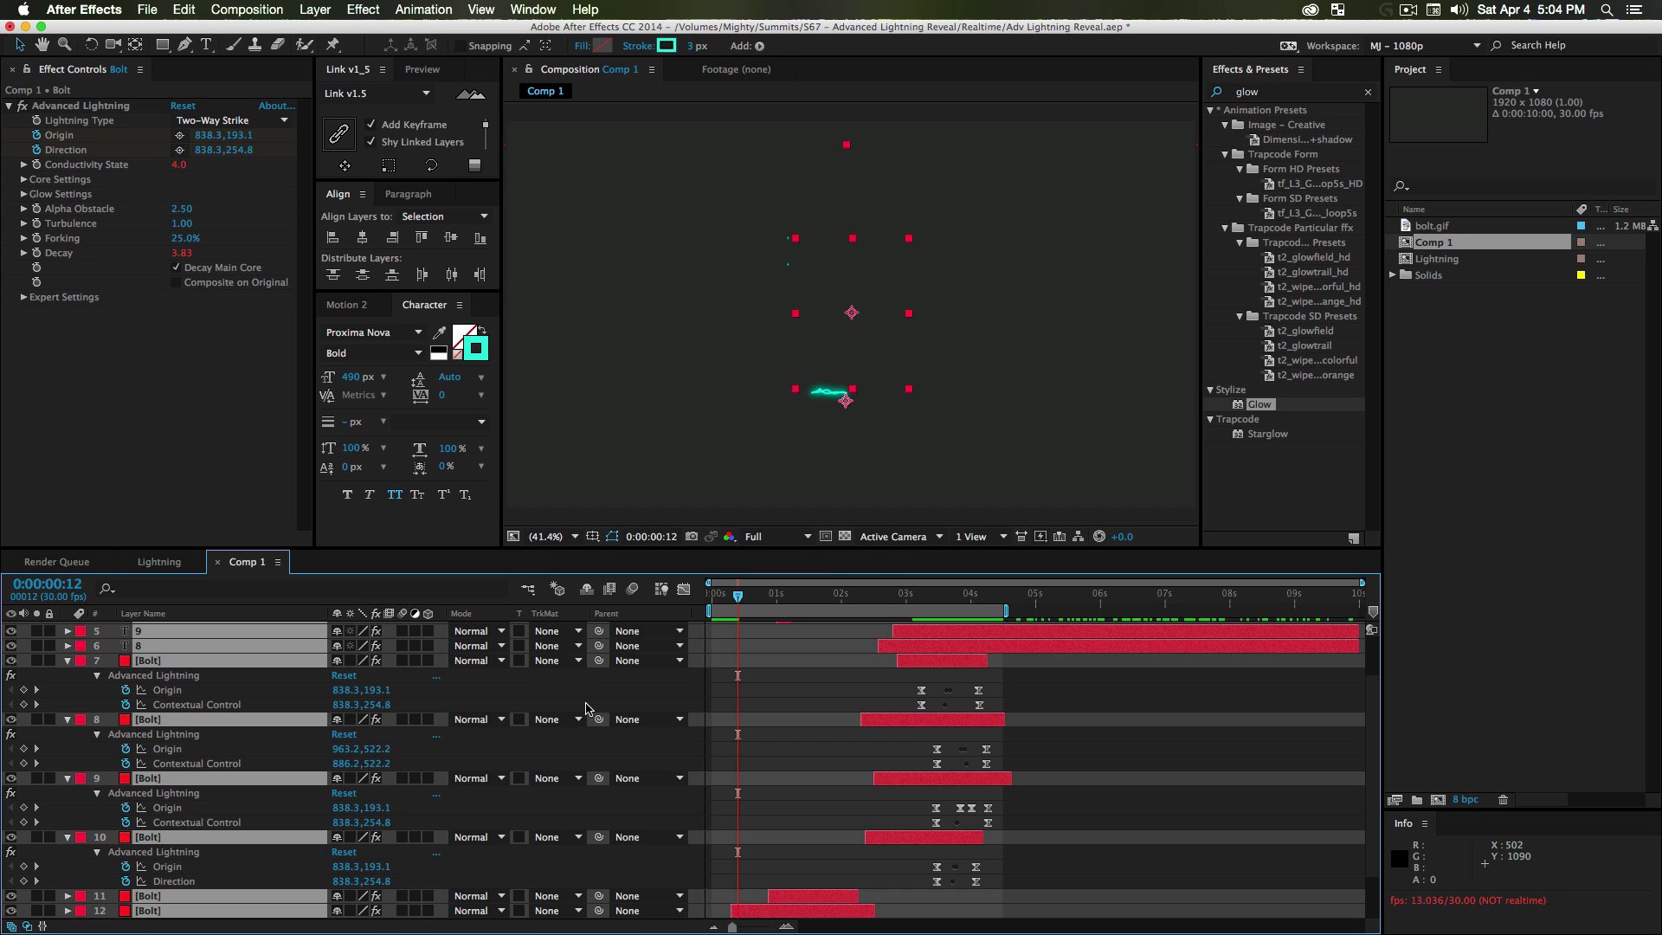
pyautogui.press('u')
pyautogui.press('u')
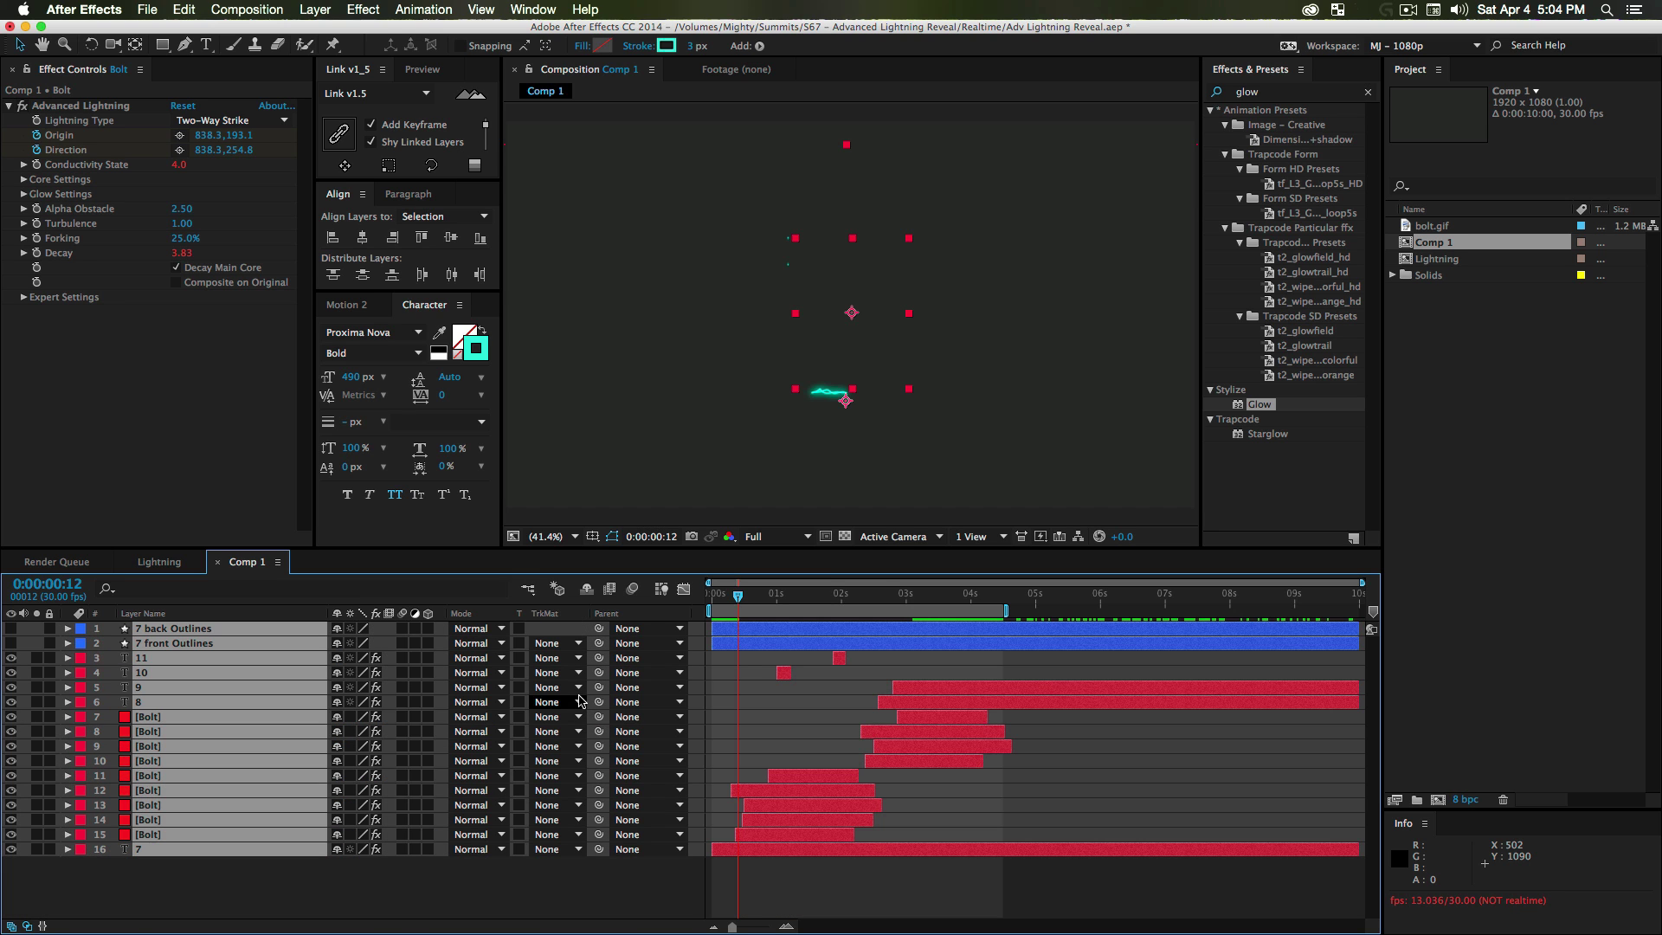
pyautogui.click(482, 904)
pyautogui.click(146, 700)
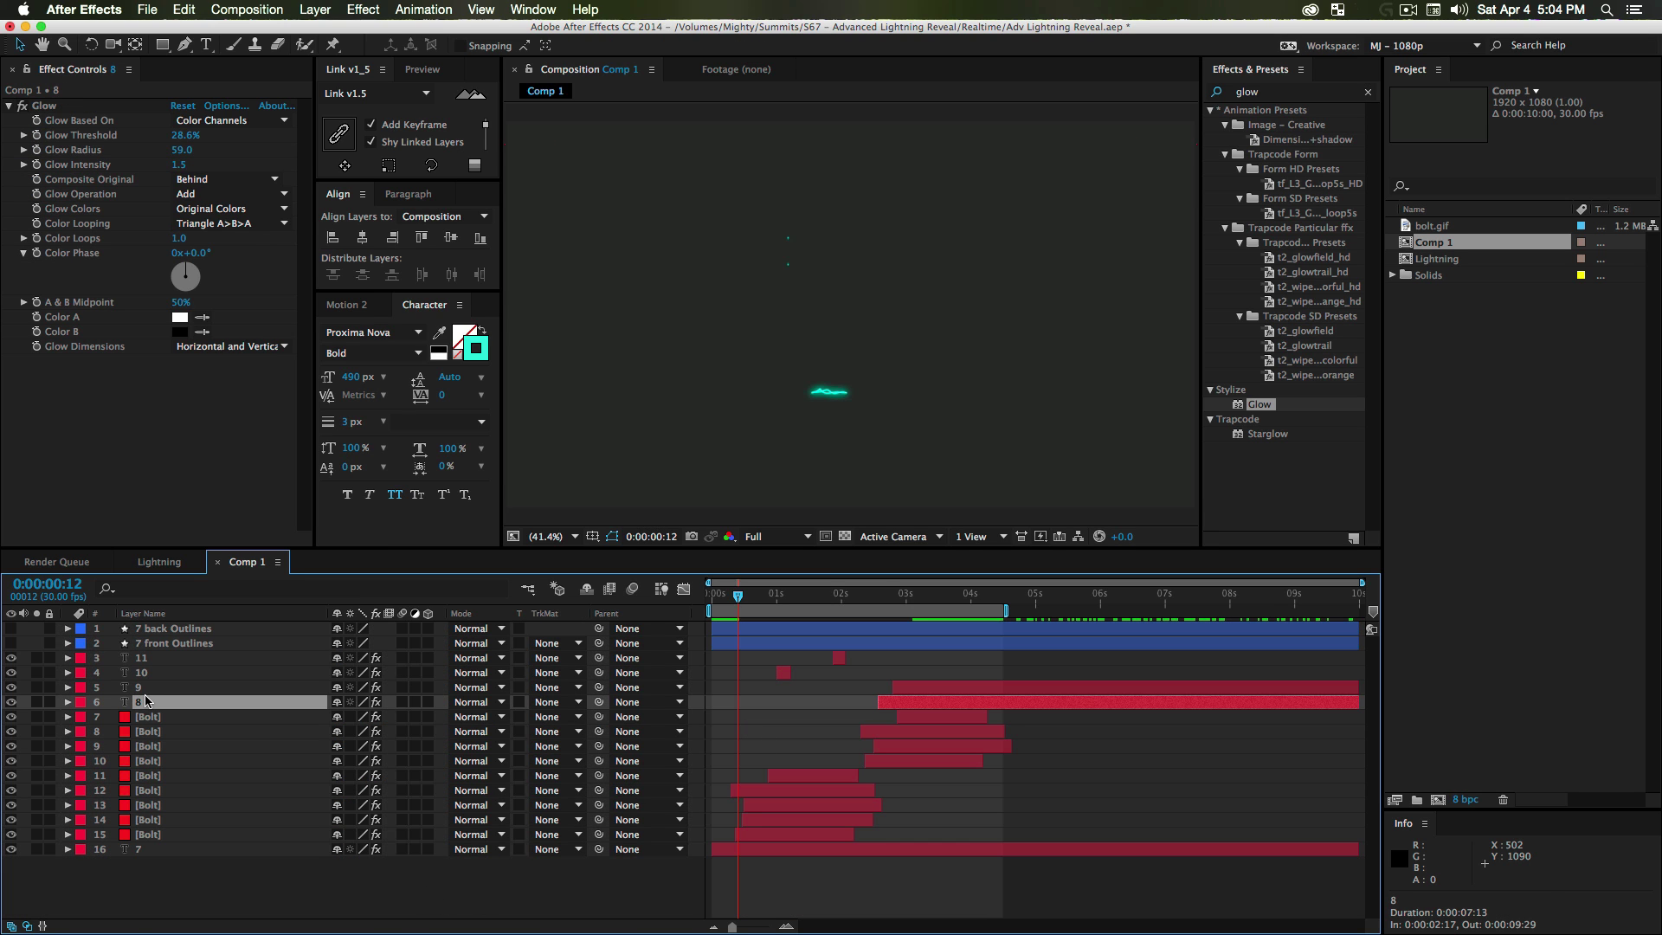
pyautogui.press('u')
pyautogui.click(973, 603)
pyautogui.press('pageup')
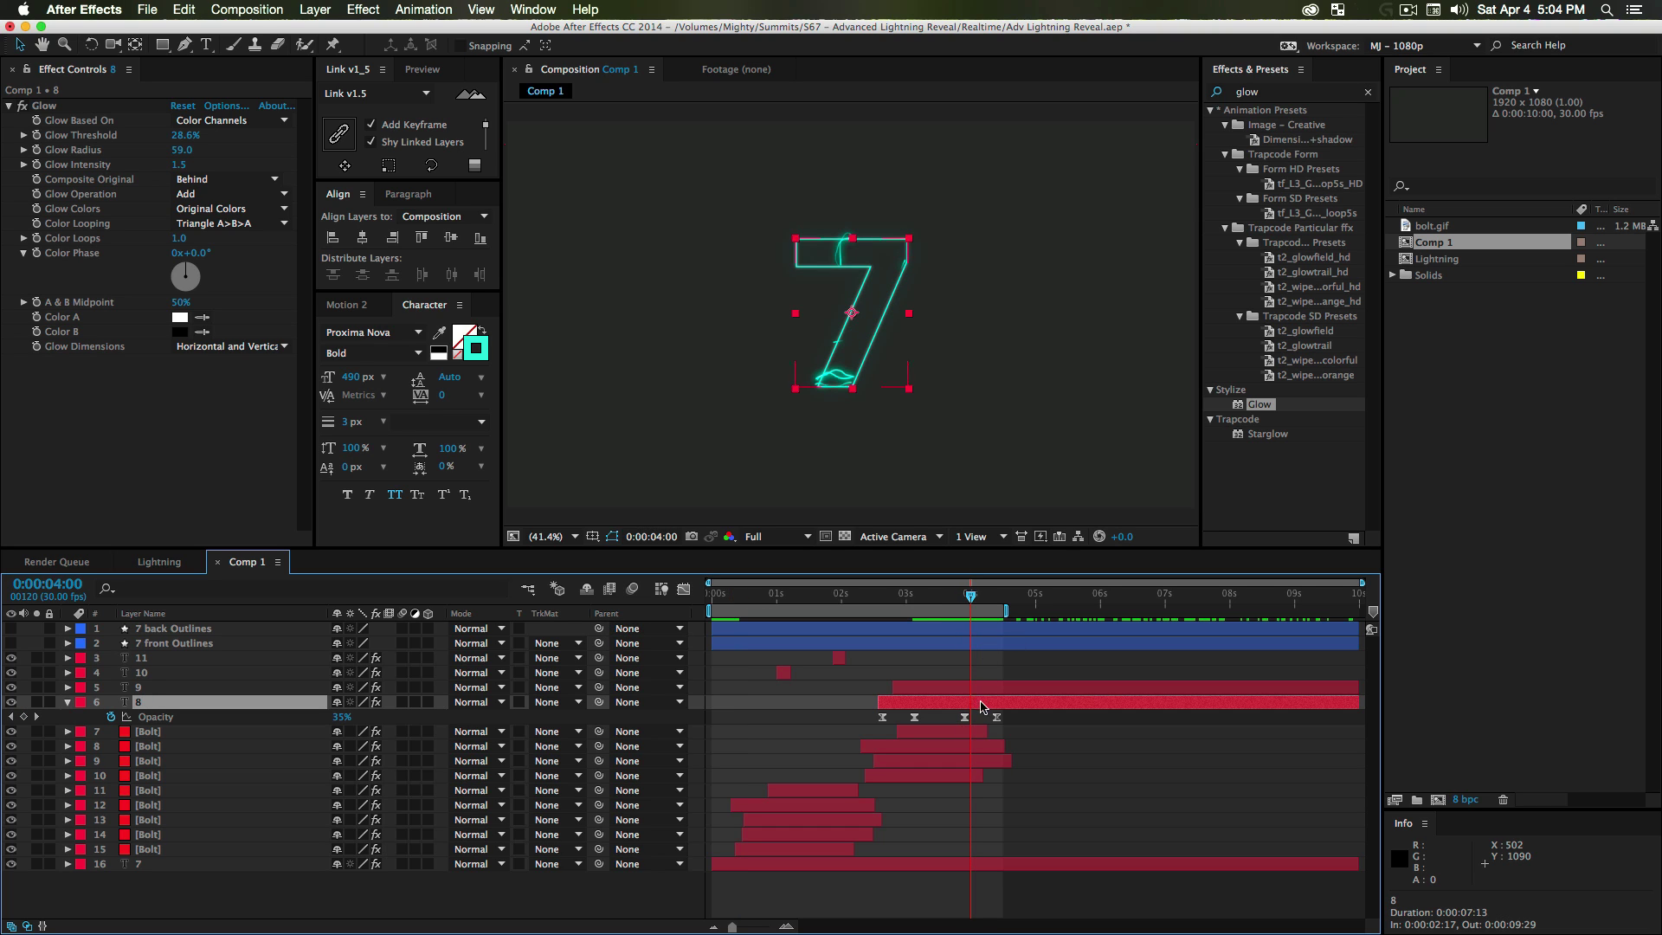
# - Shift the four copied Bolt layers together 10 frames later
pyautogui.click(970, 733)
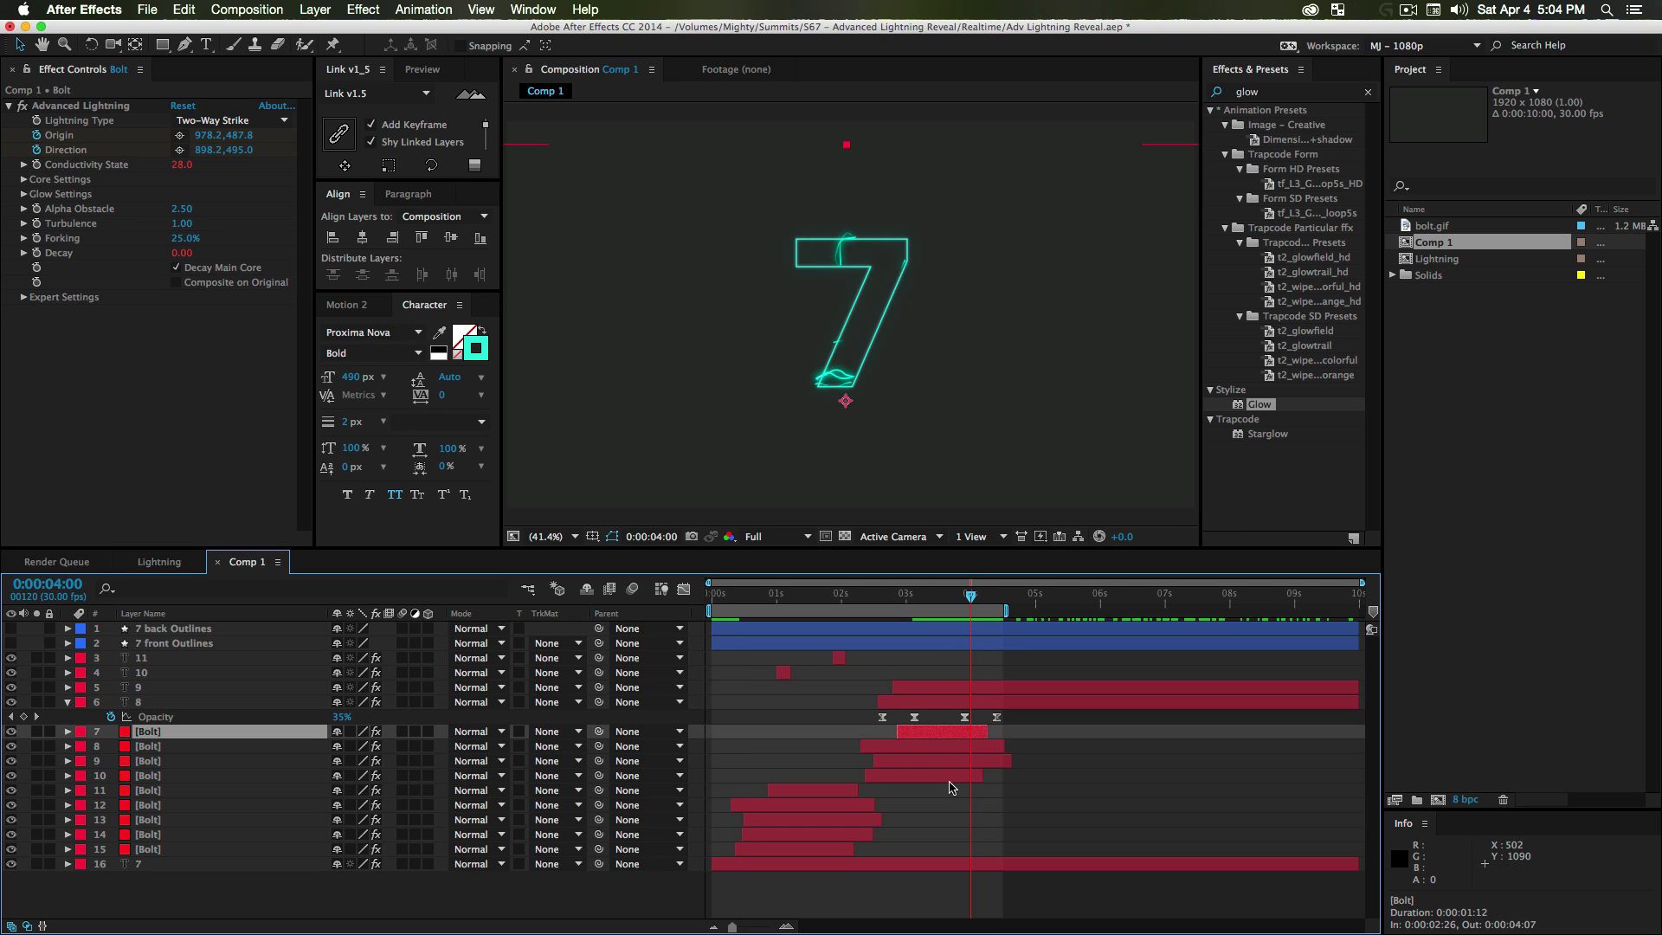
pyautogui.keyDown('shift'); pyautogui.click(953, 776); pyautogui.keyUp('shift')
pyautogui.moveTo(940, 737); pyautogui.dragTo(960, 736)
# - Trim the ends of copied bolt layers 7 and 8 and the starts of layers 8, 9 and 10, with layer 10 starting at 0:00:03:22
pyautogui.moveTo(971, 594); pyautogui.dragTo(998, 606)
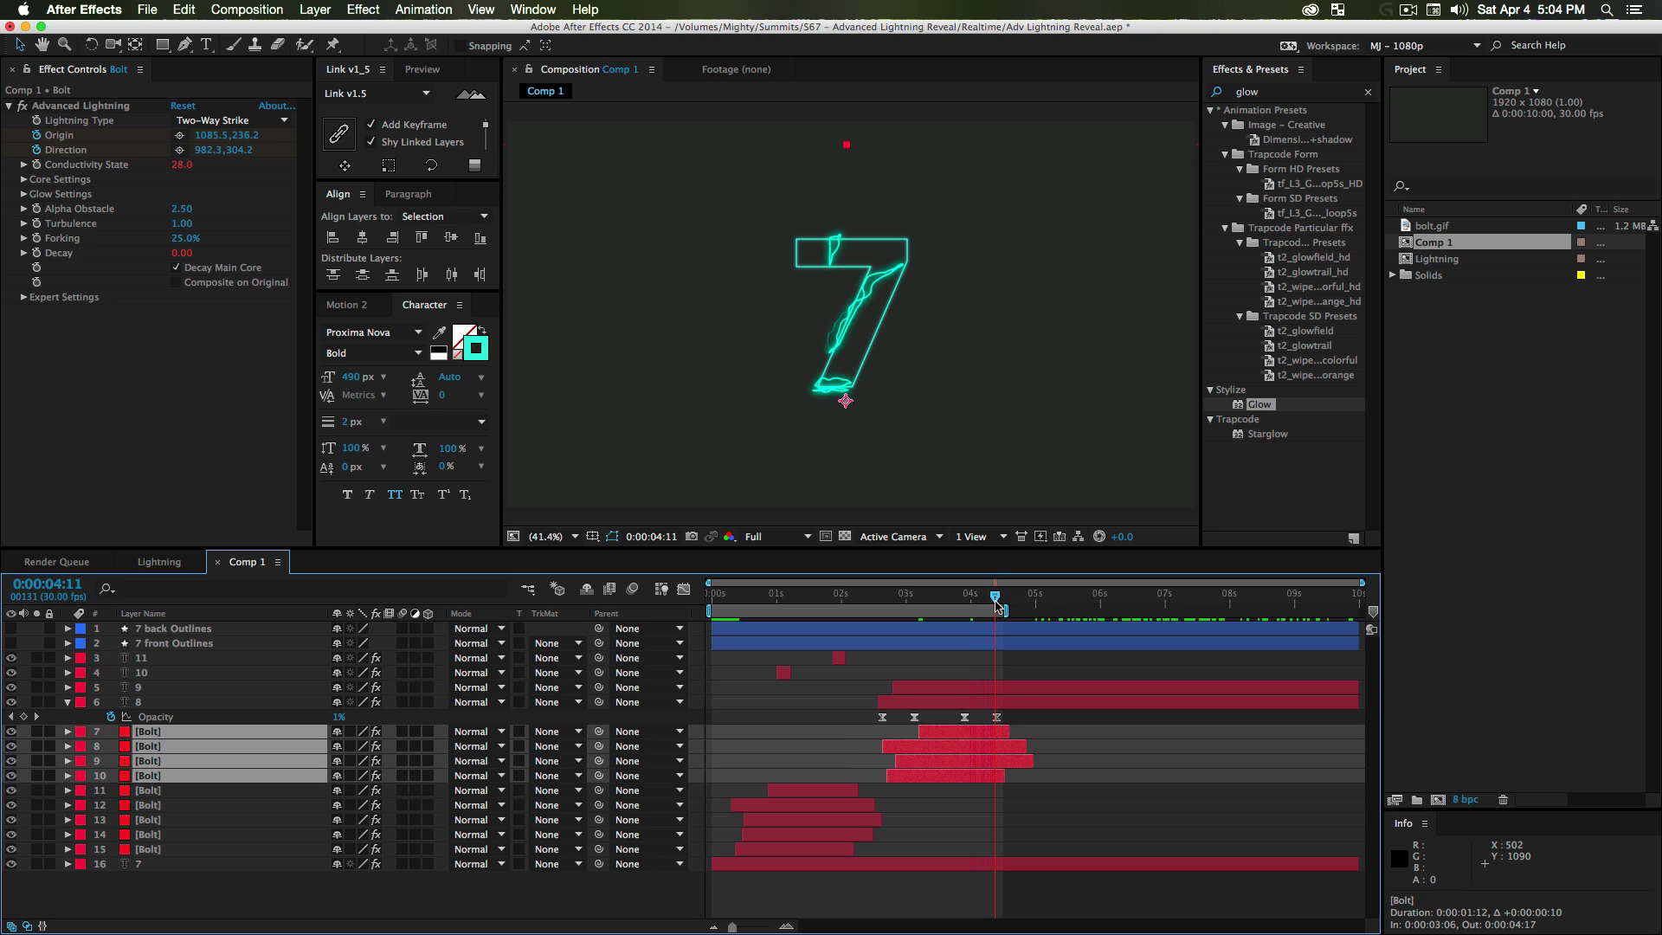
pyautogui.click(1053, 746)
pyautogui.moveTo(1008, 732)
pyautogui.mouseDown()
pyautogui.moveTo(994, 731)
pyautogui.moveTo(1007, 750)
pyautogui.mouseUp()
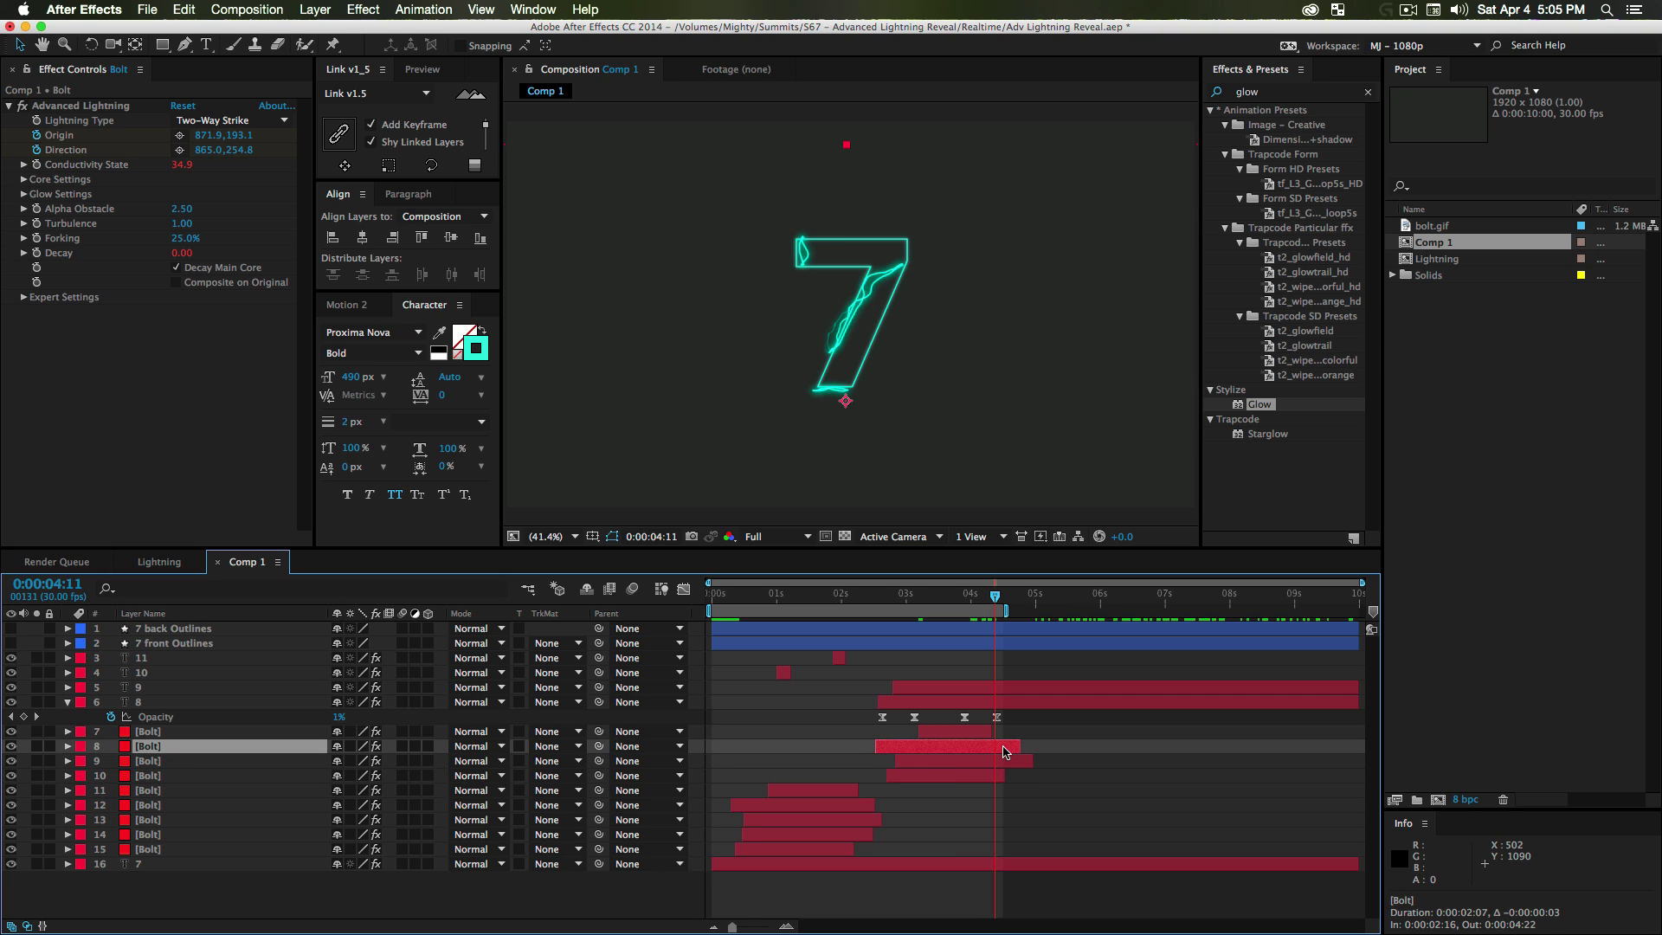
pyautogui.moveTo(882, 750); pyautogui.dragTo(949, 781)
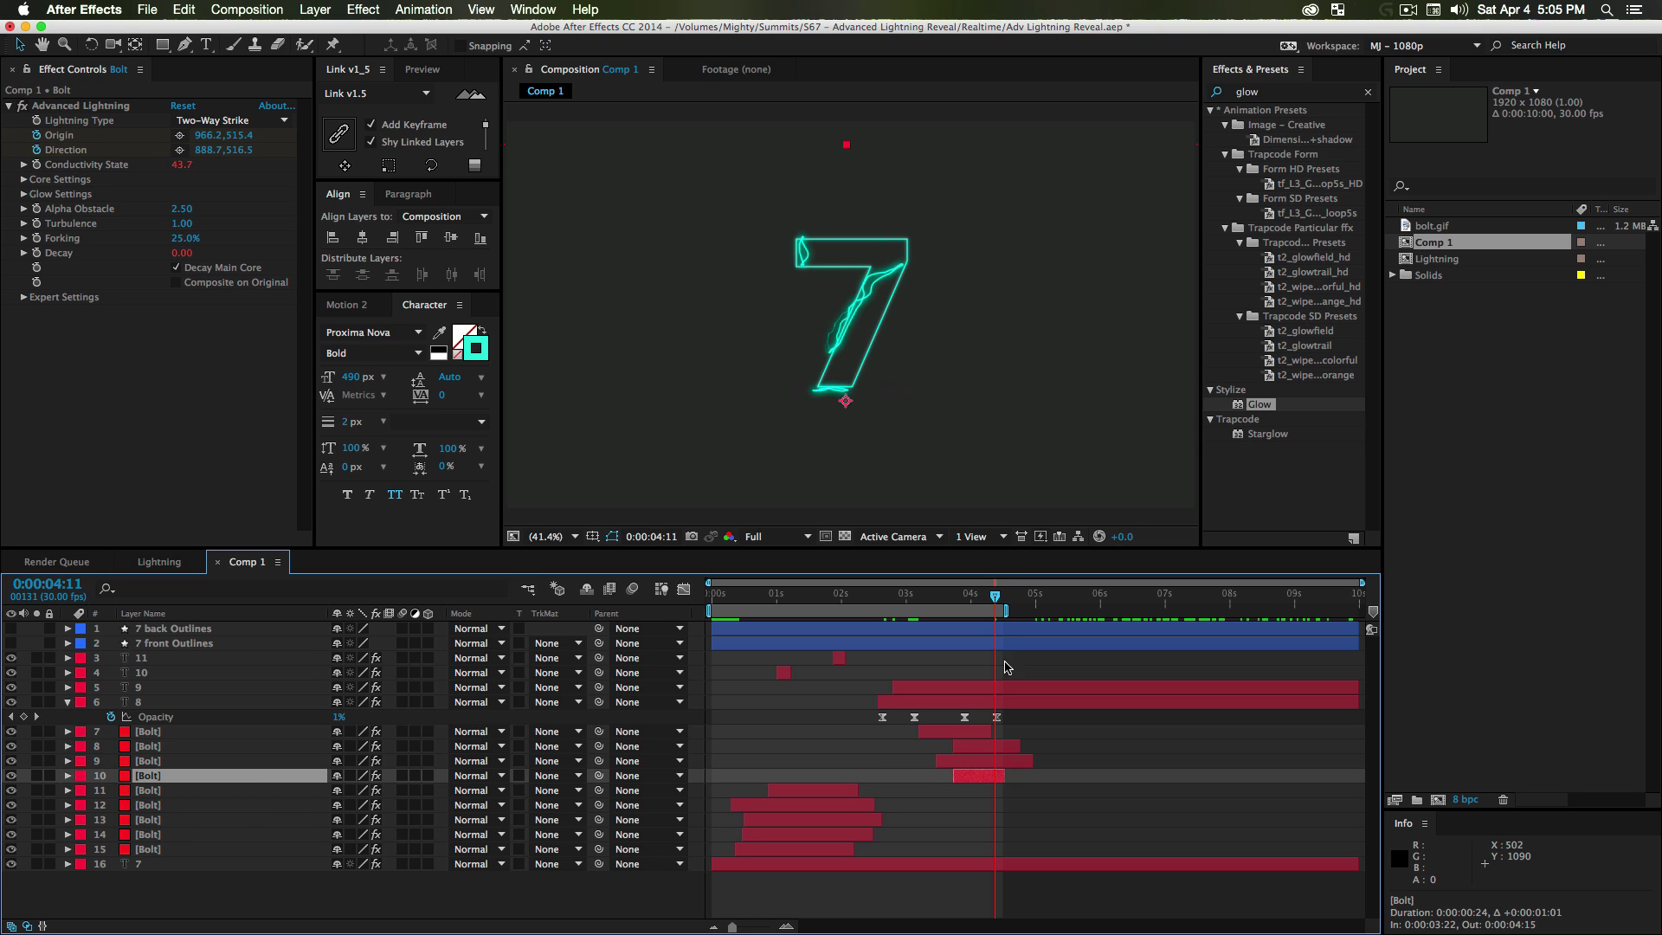
# - Set the work area from 0:00:00:29 to 0:00:04:11 and preview it
pyautogui.moveTo(1006, 611); pyautogui.dragTo(1003, 610)
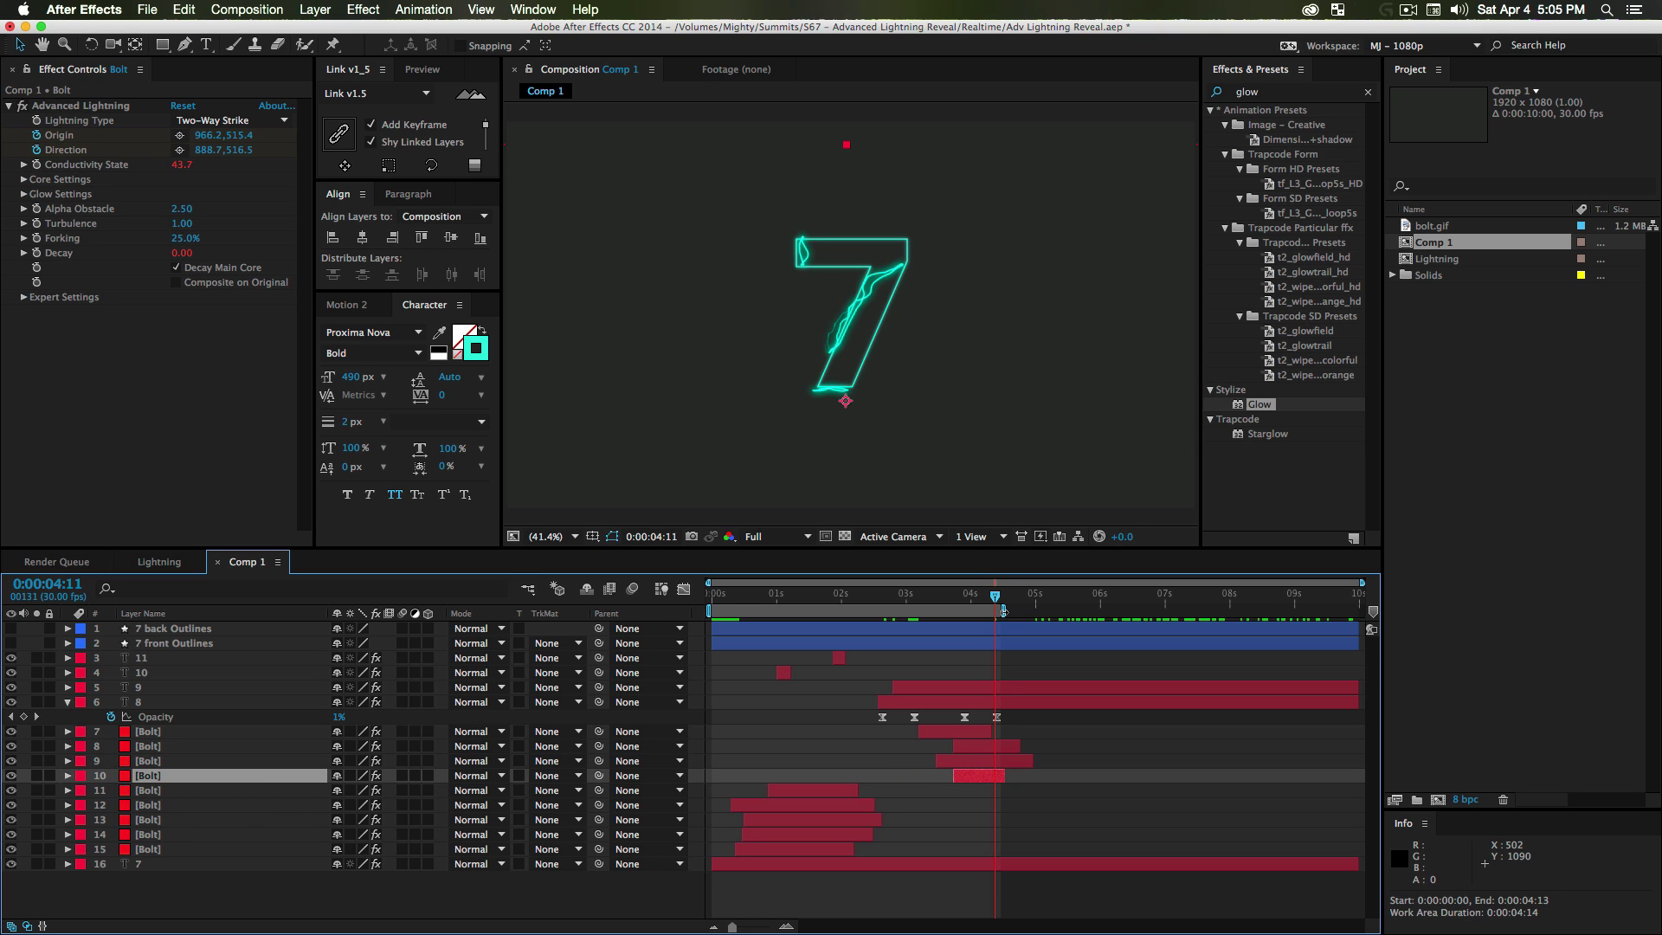
pyautogui.moveTo(779, 597); pyautogui.dragTo(777, 601)
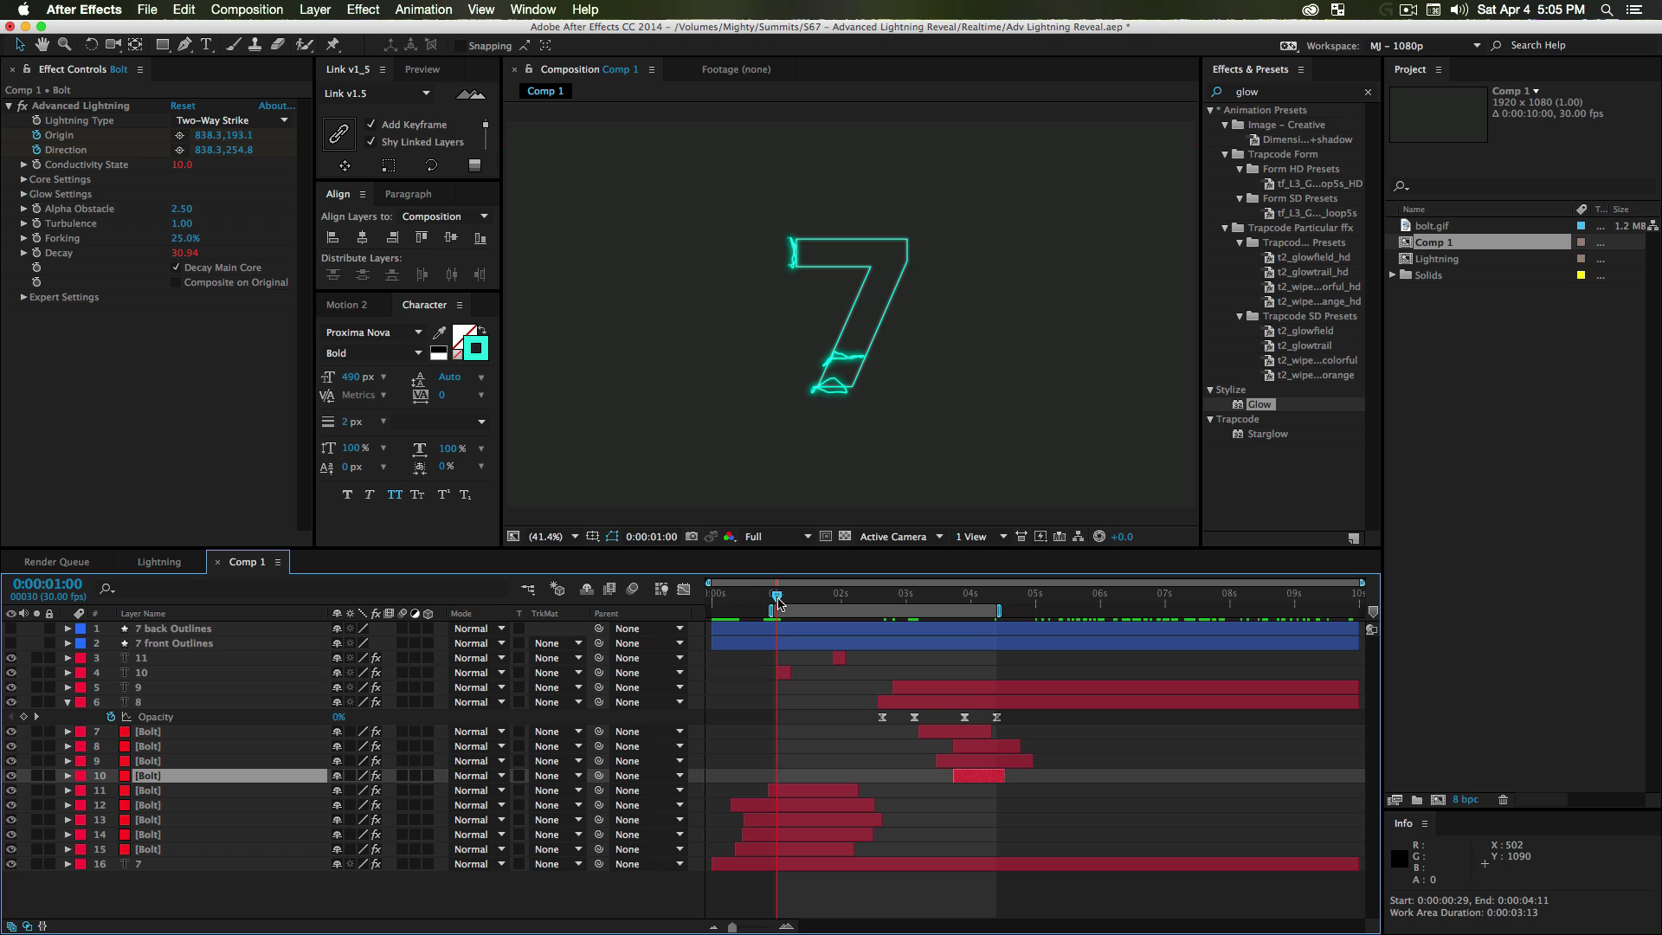
pyautogui.press('KP_0')
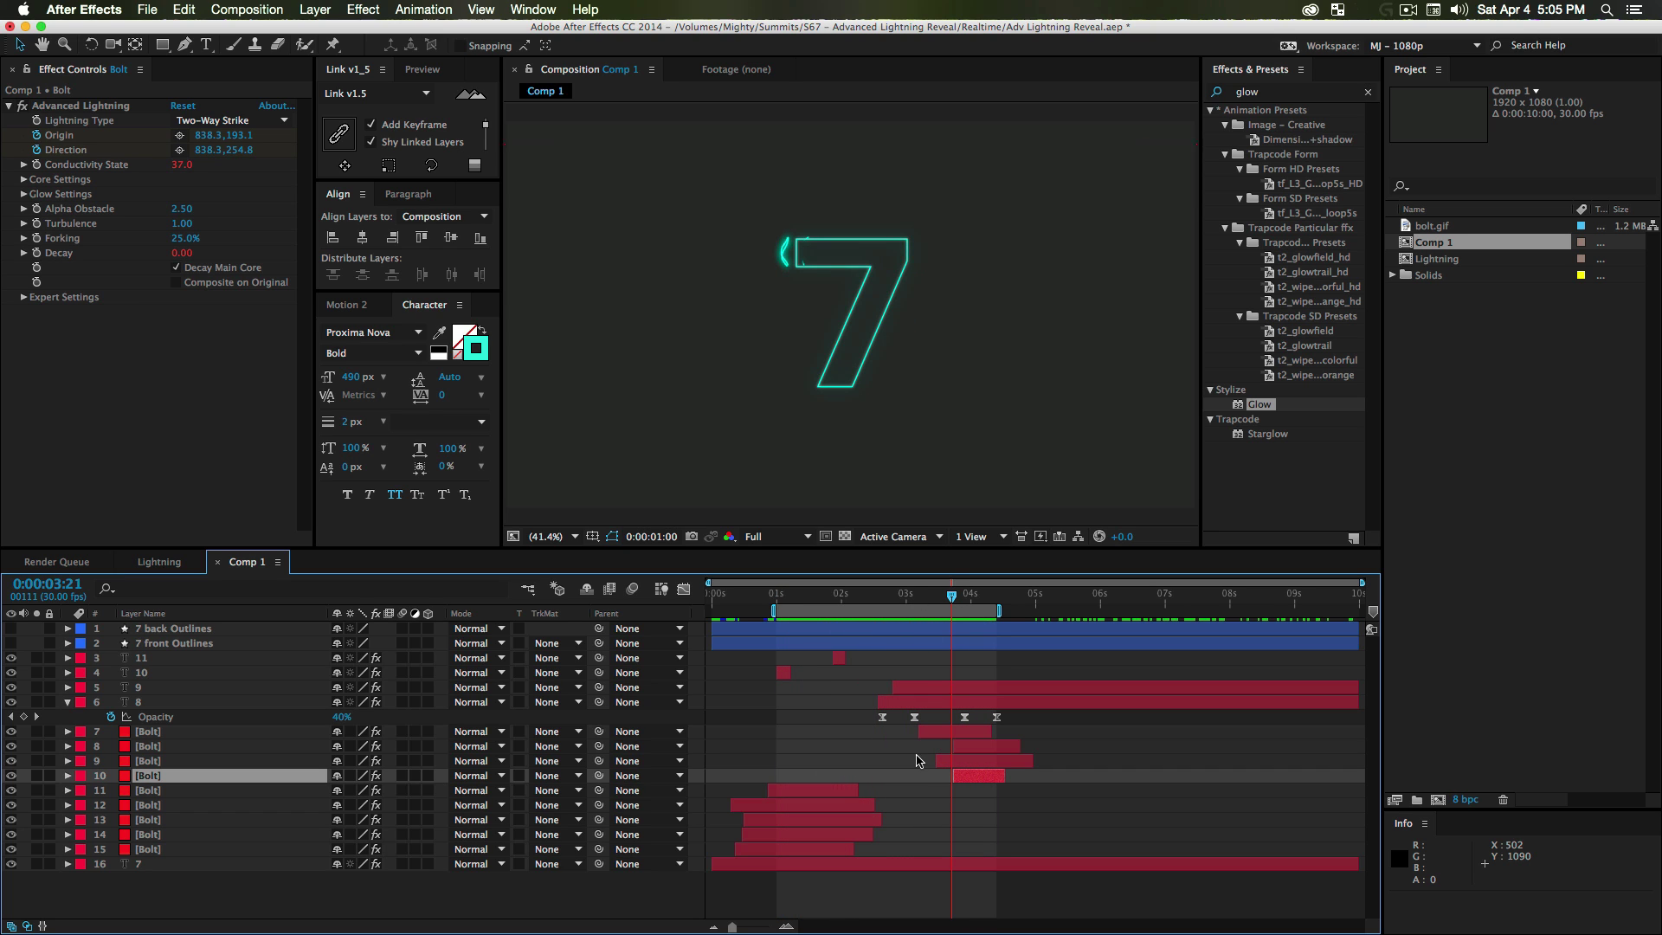
# - Show the keyframes of Bolt layer 7 and trim its start to 0:00:03:27
pyautogui.click(953, 734)
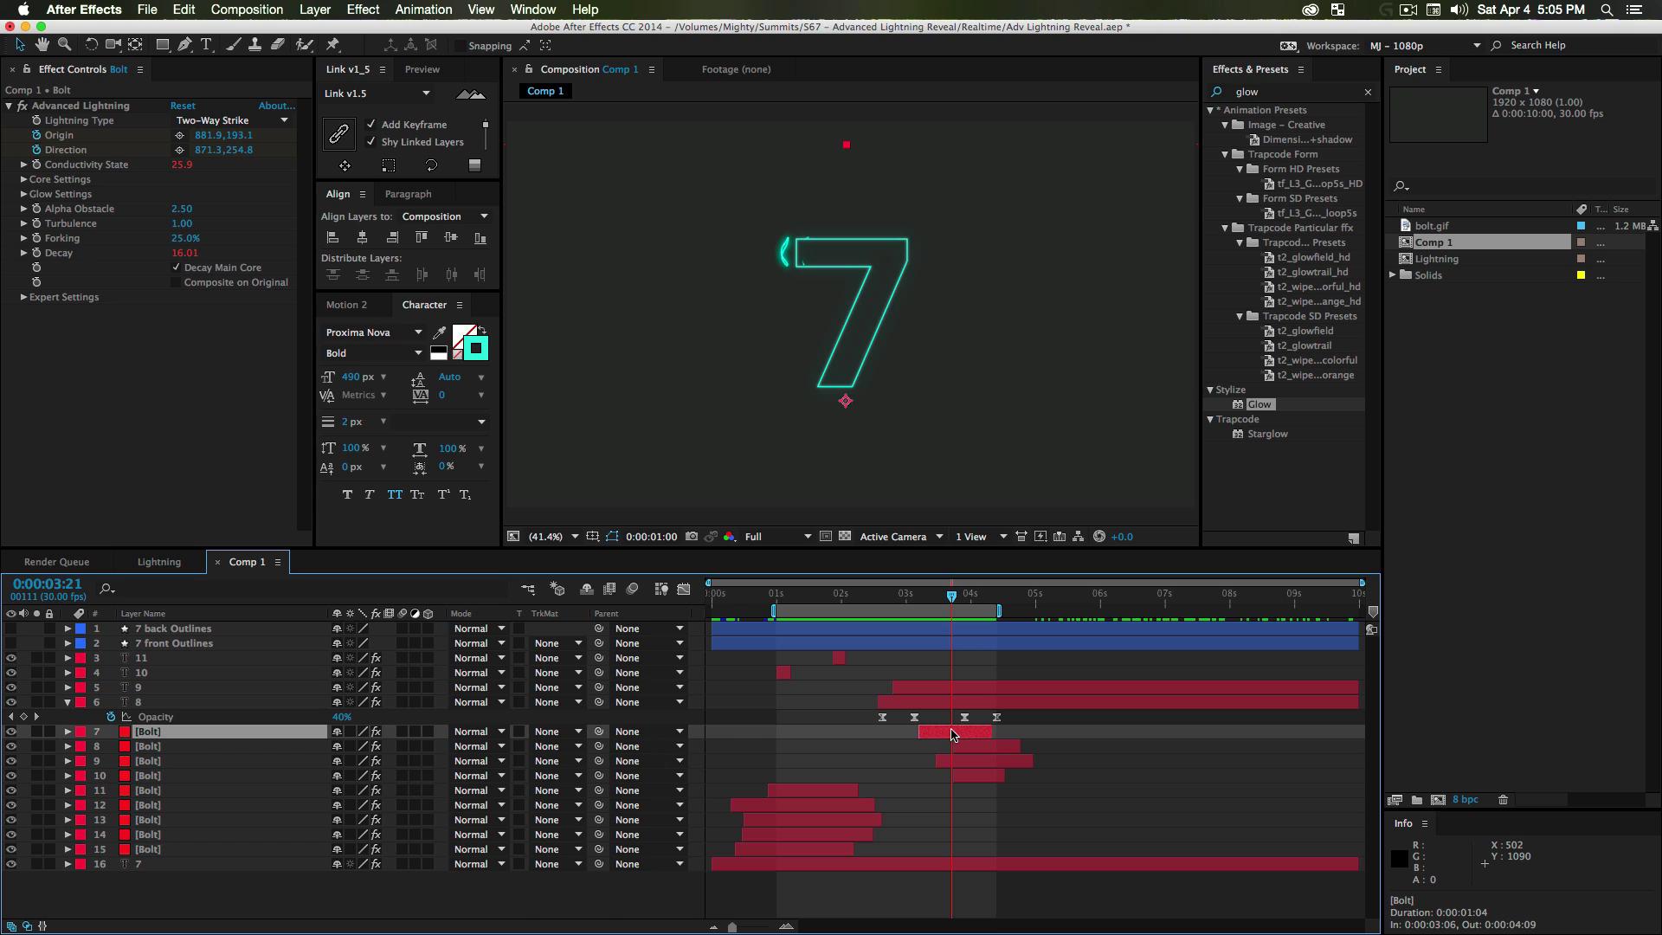
pyautogui.press('u')
pyautogui.moveTo(920, 729); pyautogui.dragTo(945, 734)
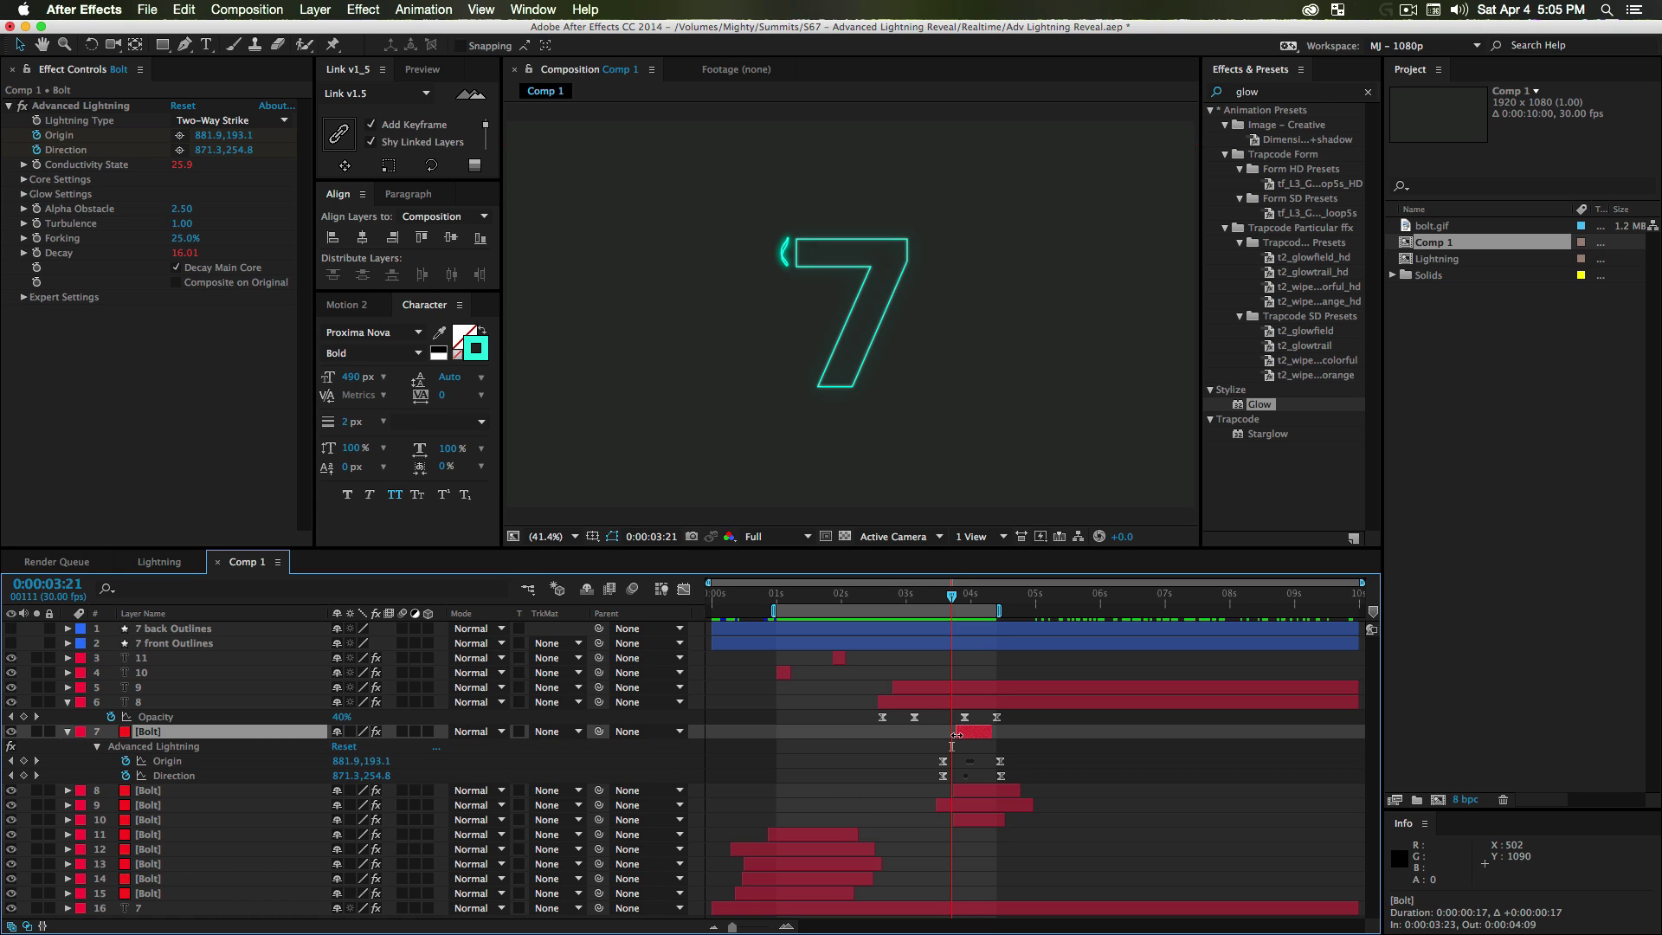
pyautogui.moveTo(953, 597); pyautogui.dragTo(965, 597)
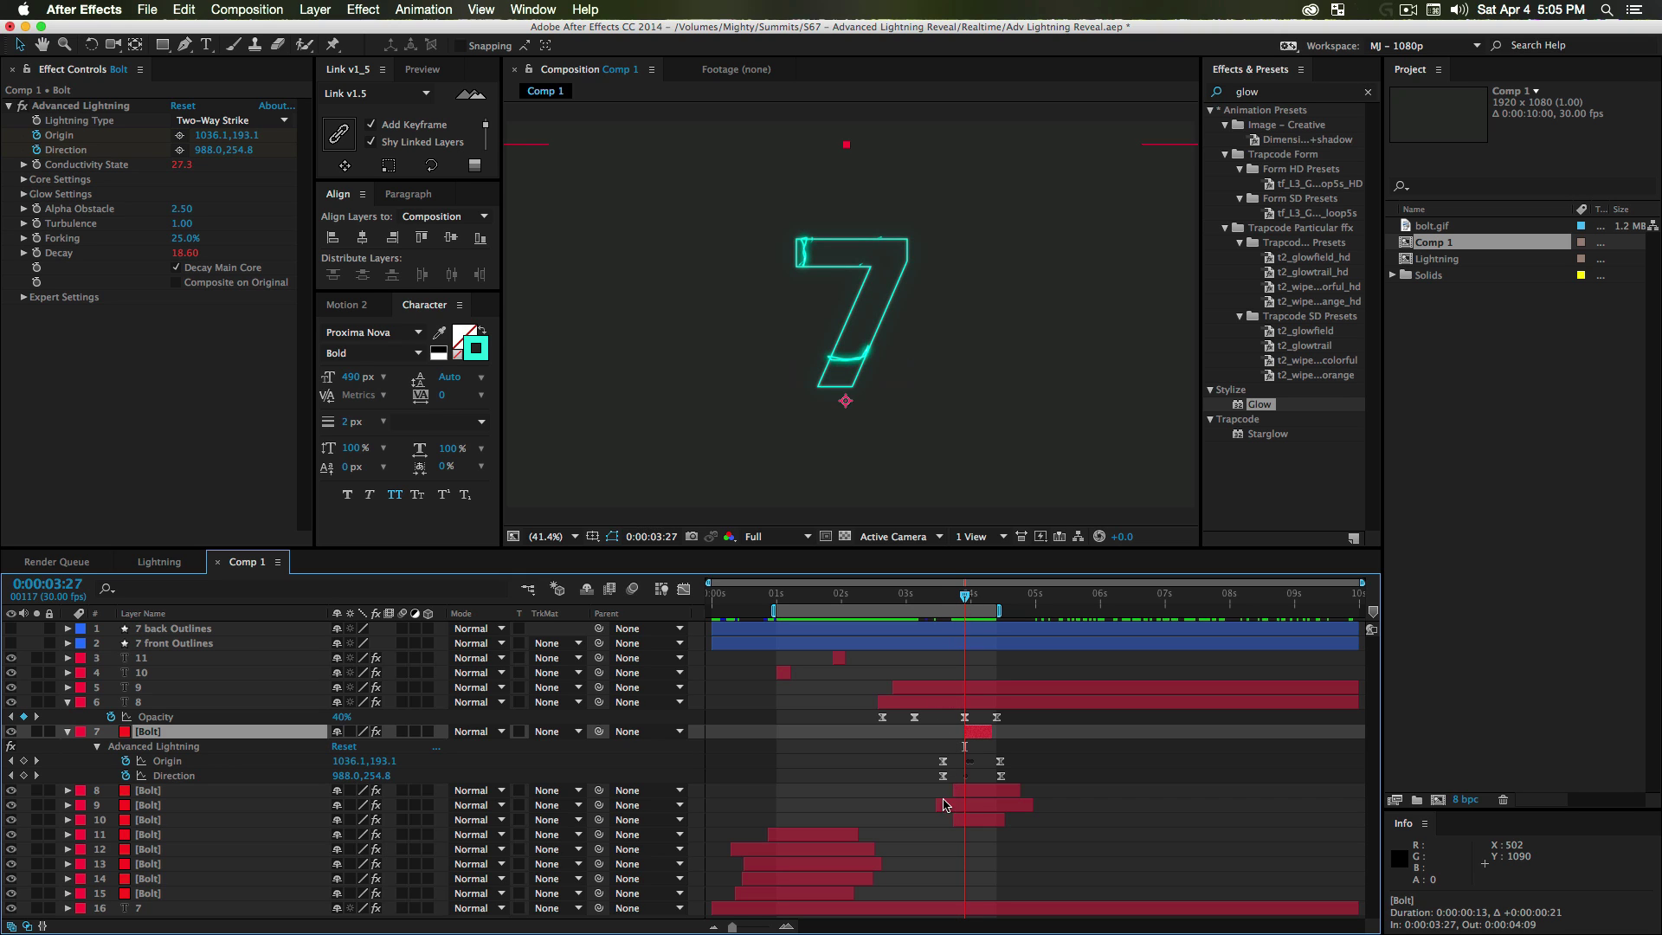
# - Trim the starts of Bolt layers 9, 10 and 8 to about 0:00:04:00, with layer 10 at 0:00:03:29, and preview the work area
pyautogui.moveTo(938, 806); pyautogui.dragTo(960, 807)
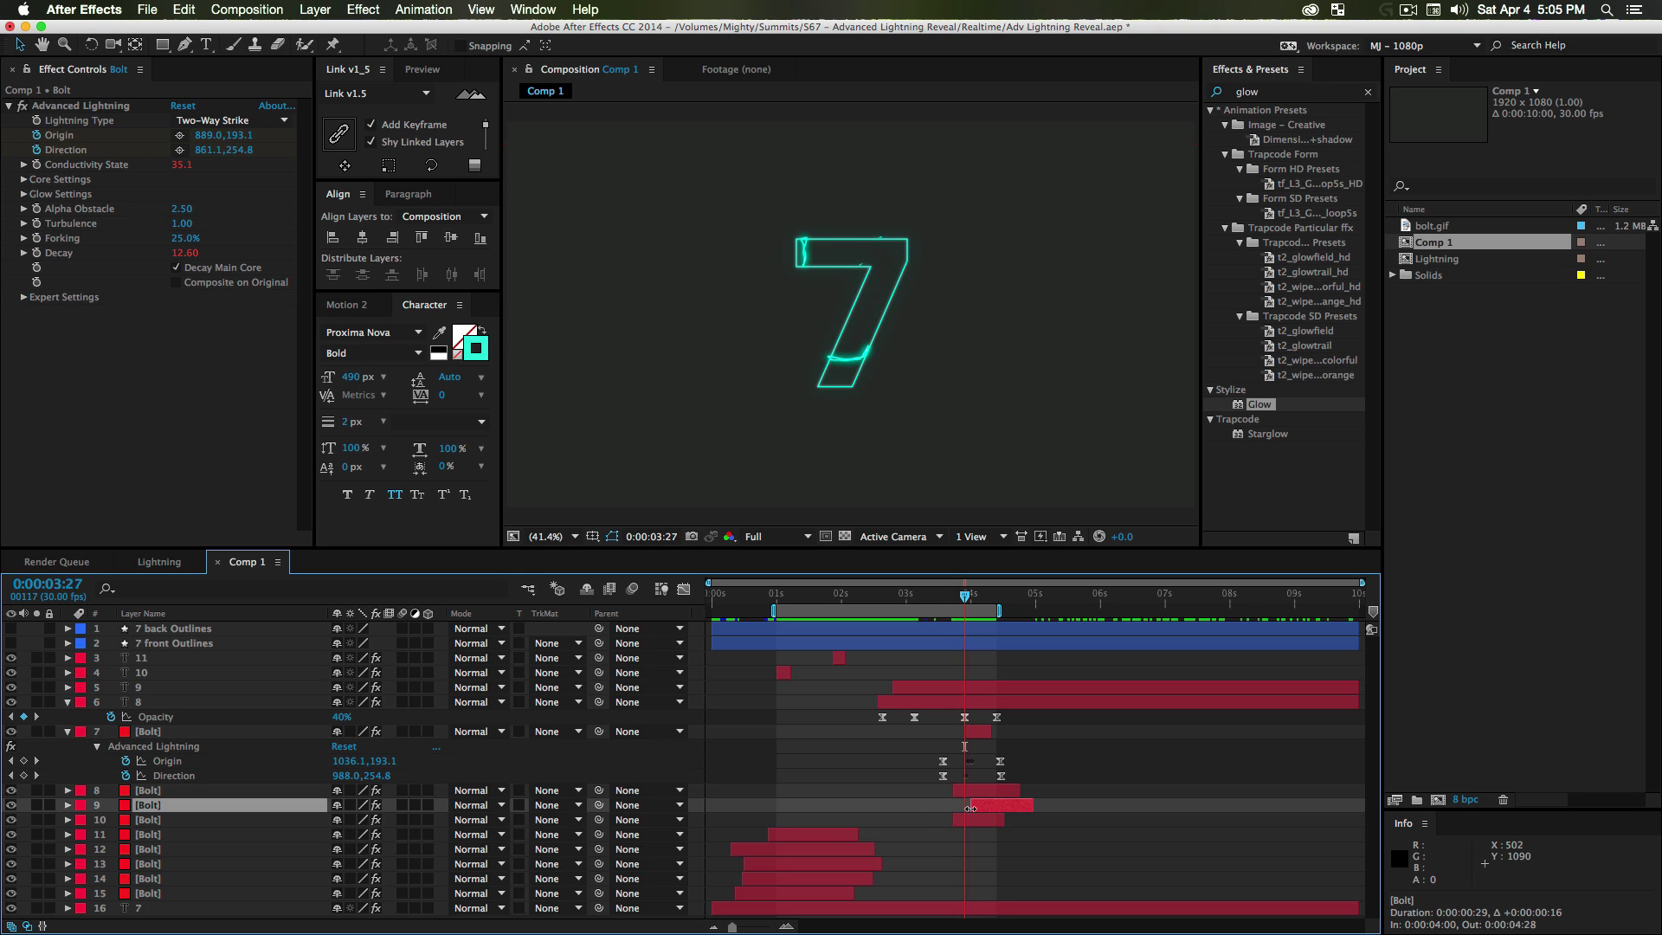
pyautogui.moveTo(955, 821); pyautogui.dragTo(968, 821)
pyautogui.moveTo(963, 599)
pyautogui.mouseDown()
pyautogui.moveTo(947, 601)
pyautogui.moveTo(975, 605)
pyautogui.moveTo(961, 611)
pyautogui.mouseUp()
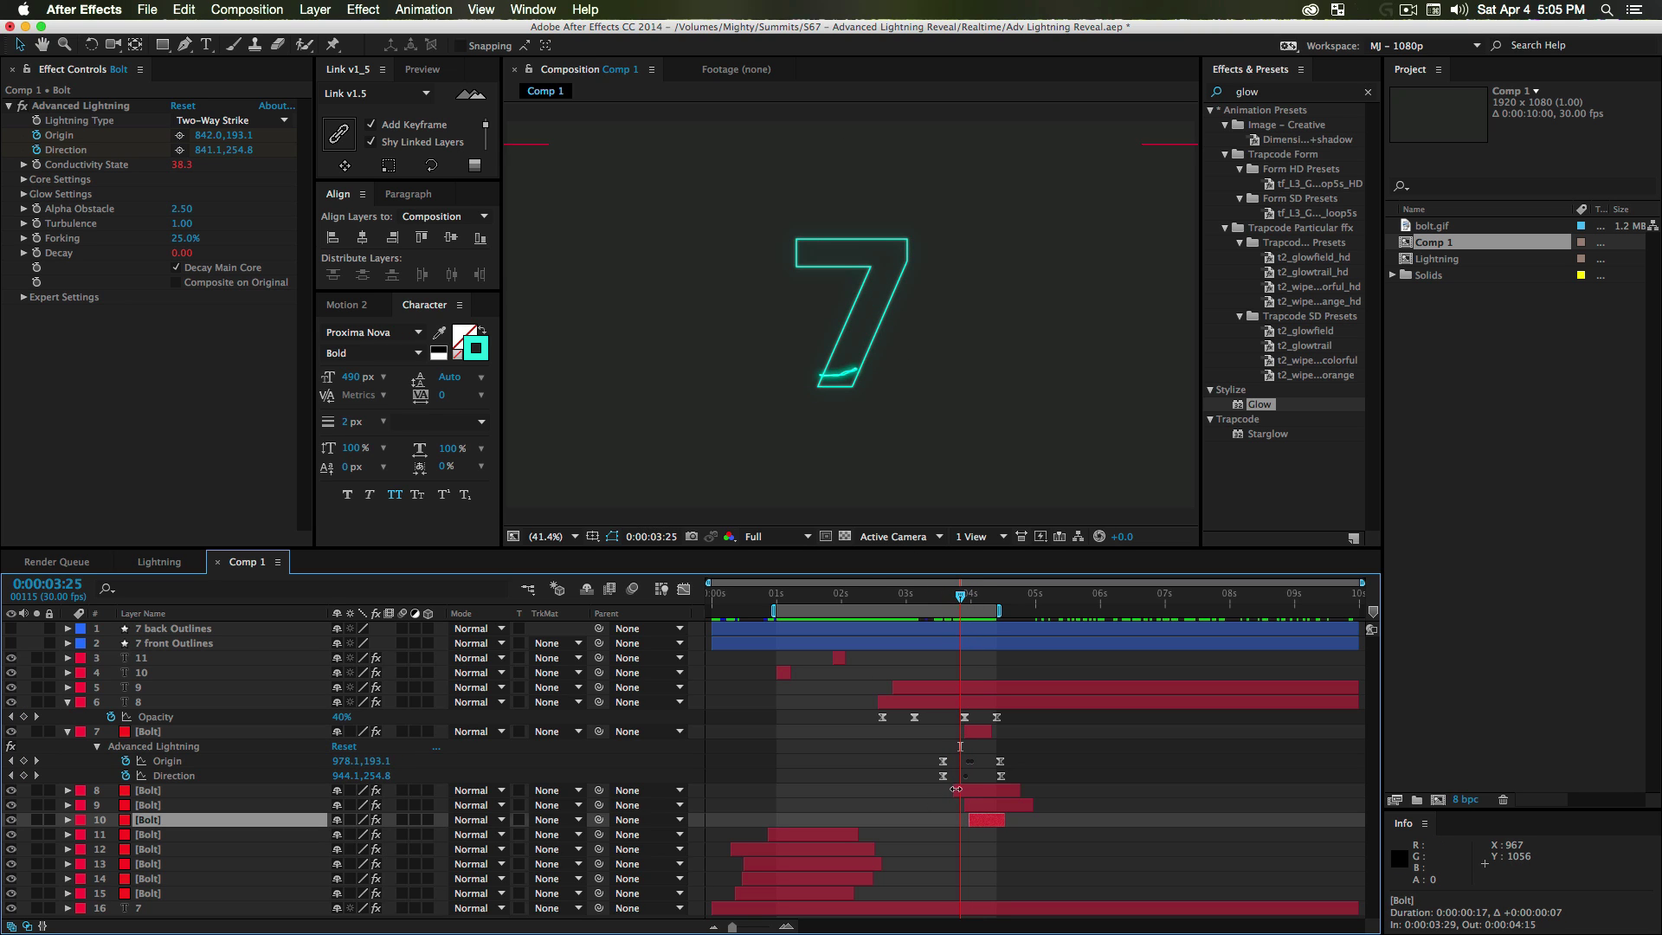
pyautogui.moveTo(955, 788); pyautogui.dragTo(973, 788)
pyautogui.press('KP_0')
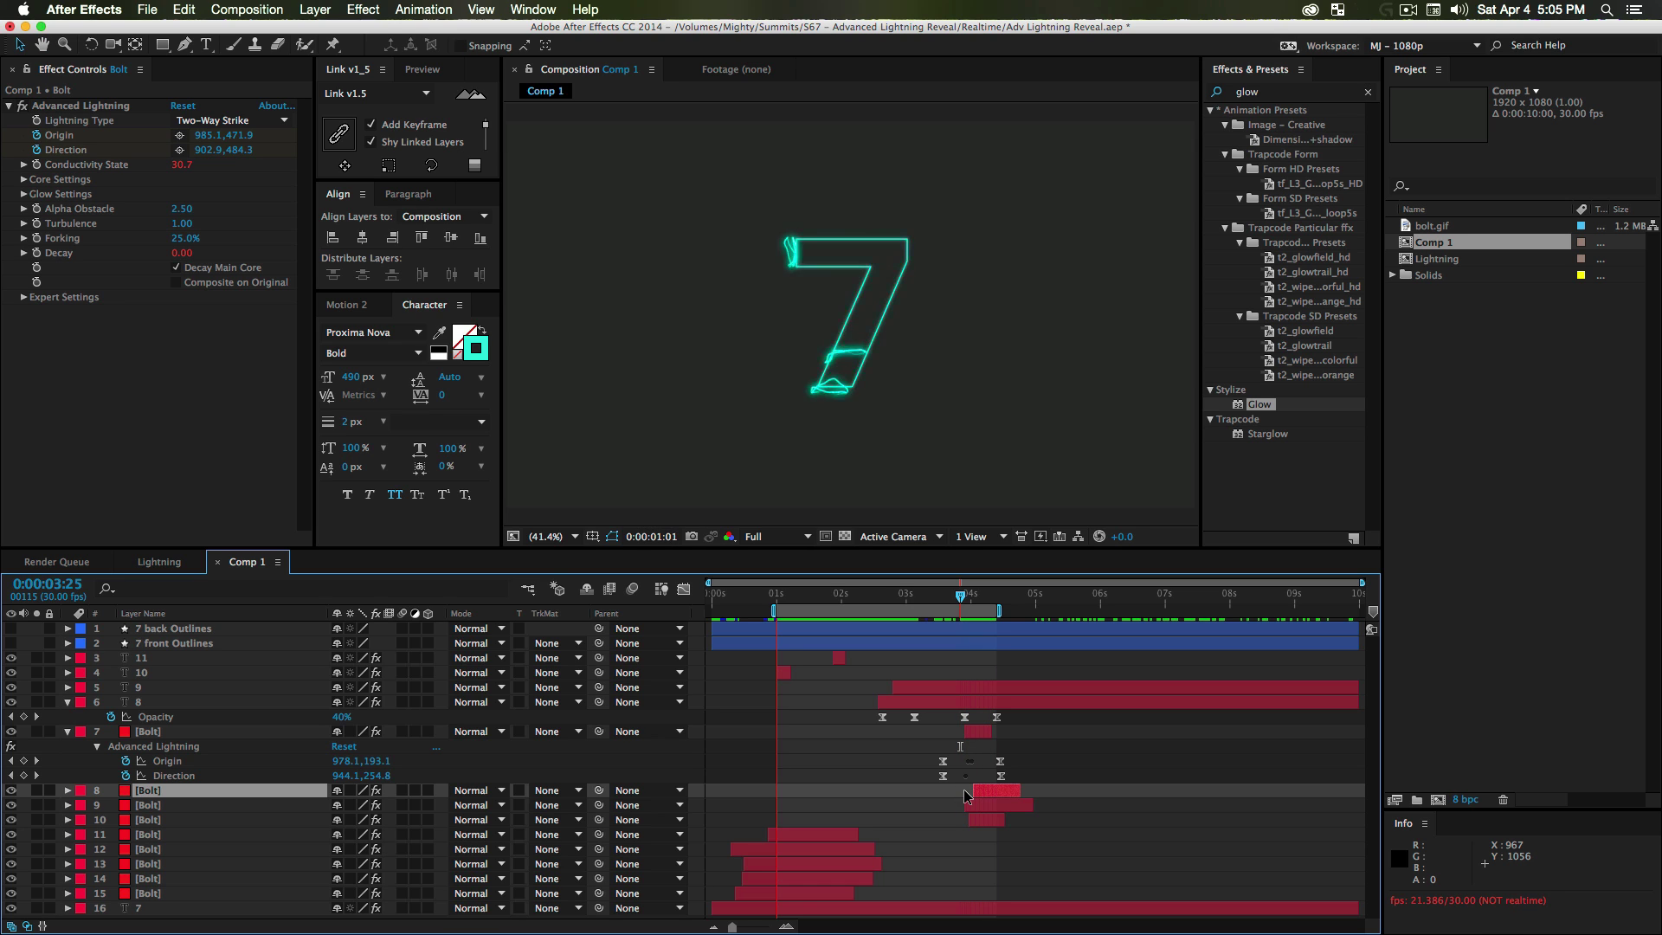